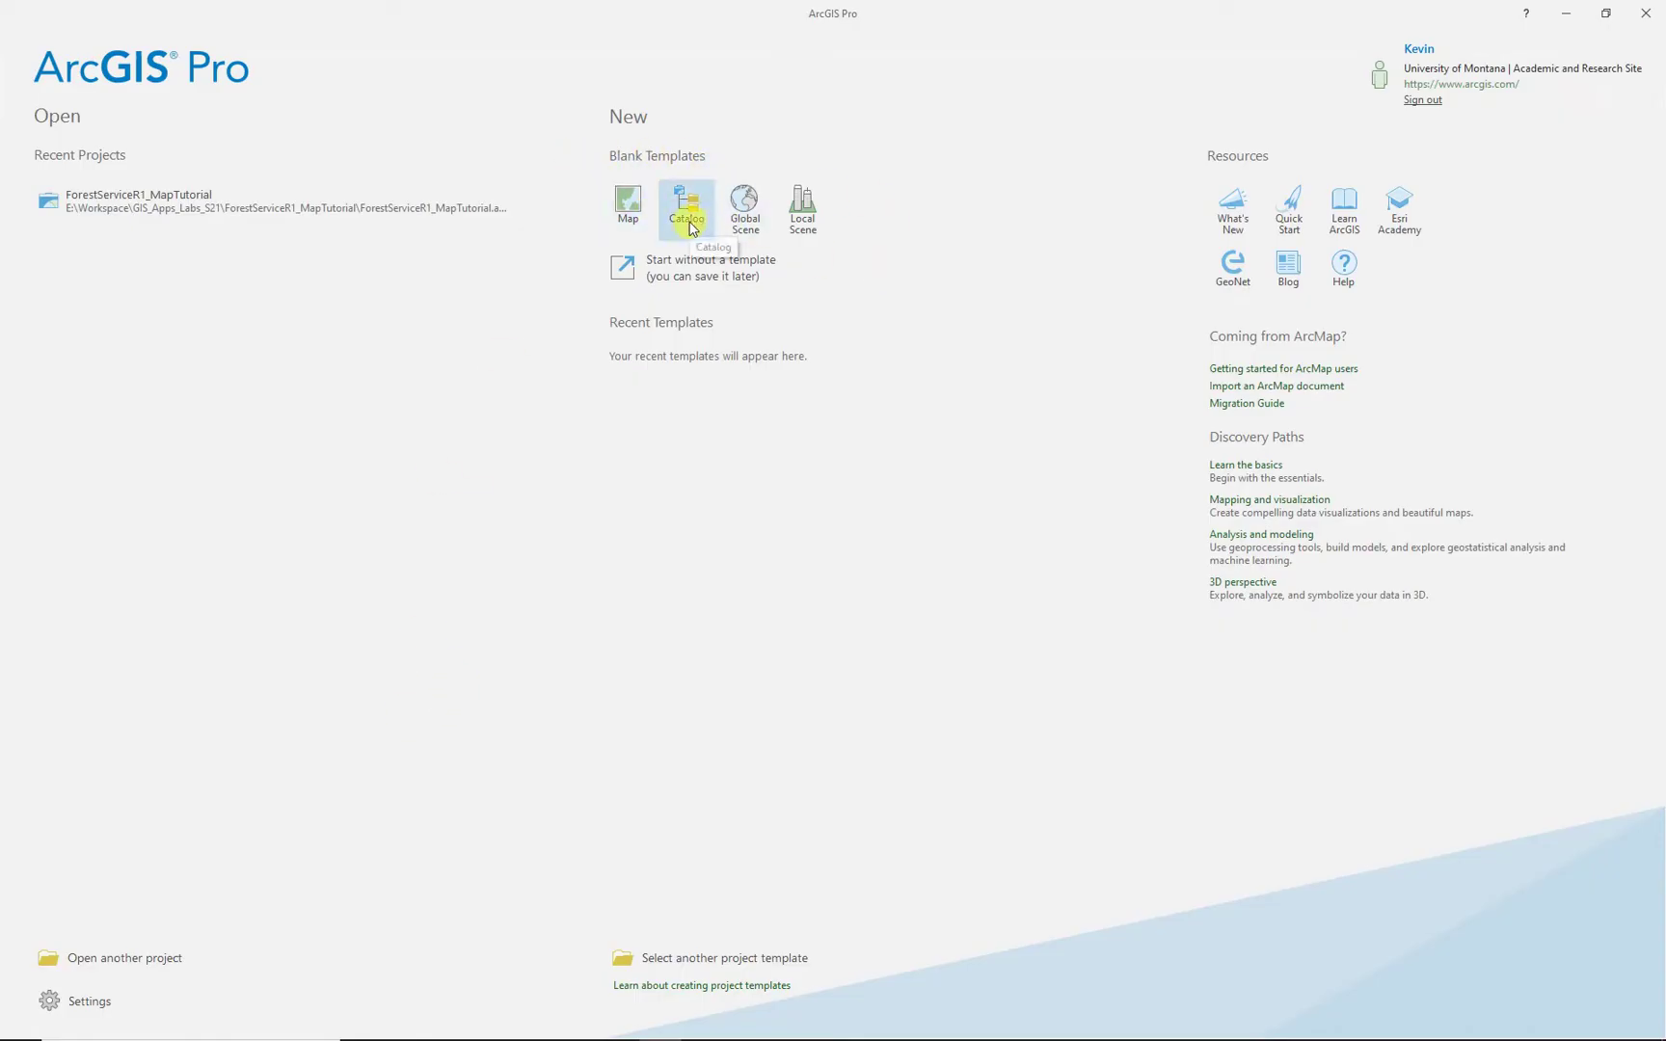
Step: Start a new project from the blank Map template and name it FS_R1_MT1
left_click(635, 222)
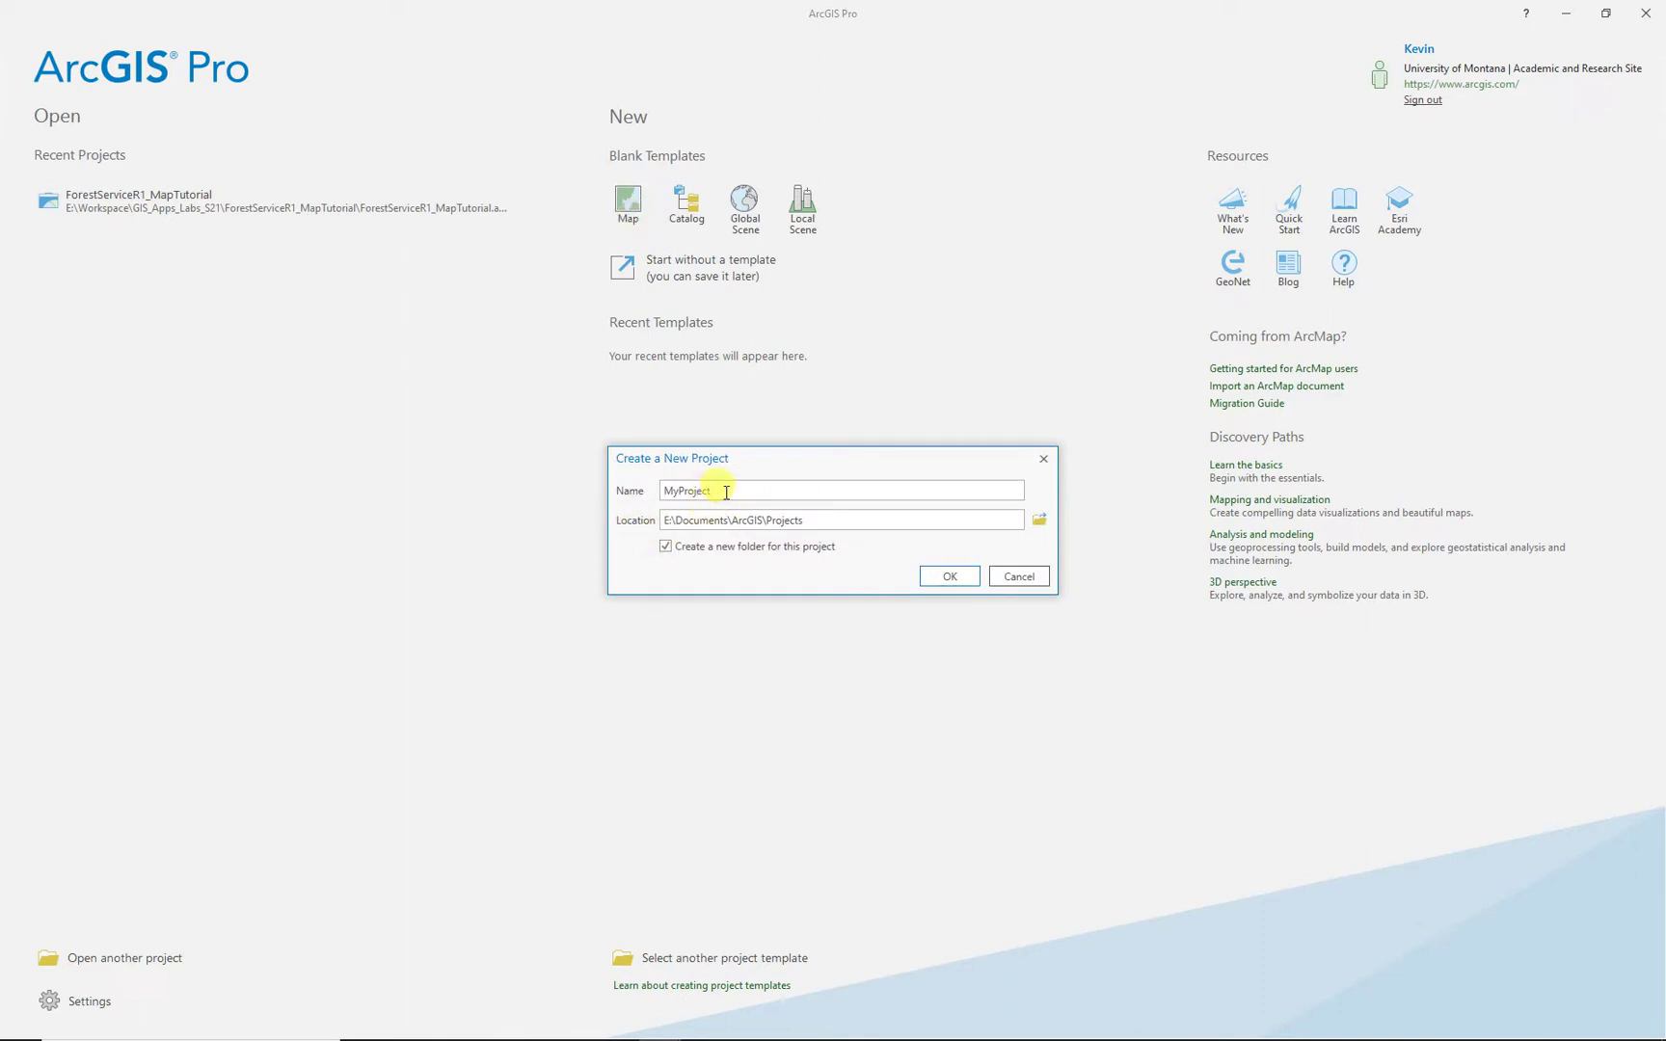
left_click_drag(725, 490, 629, 497)
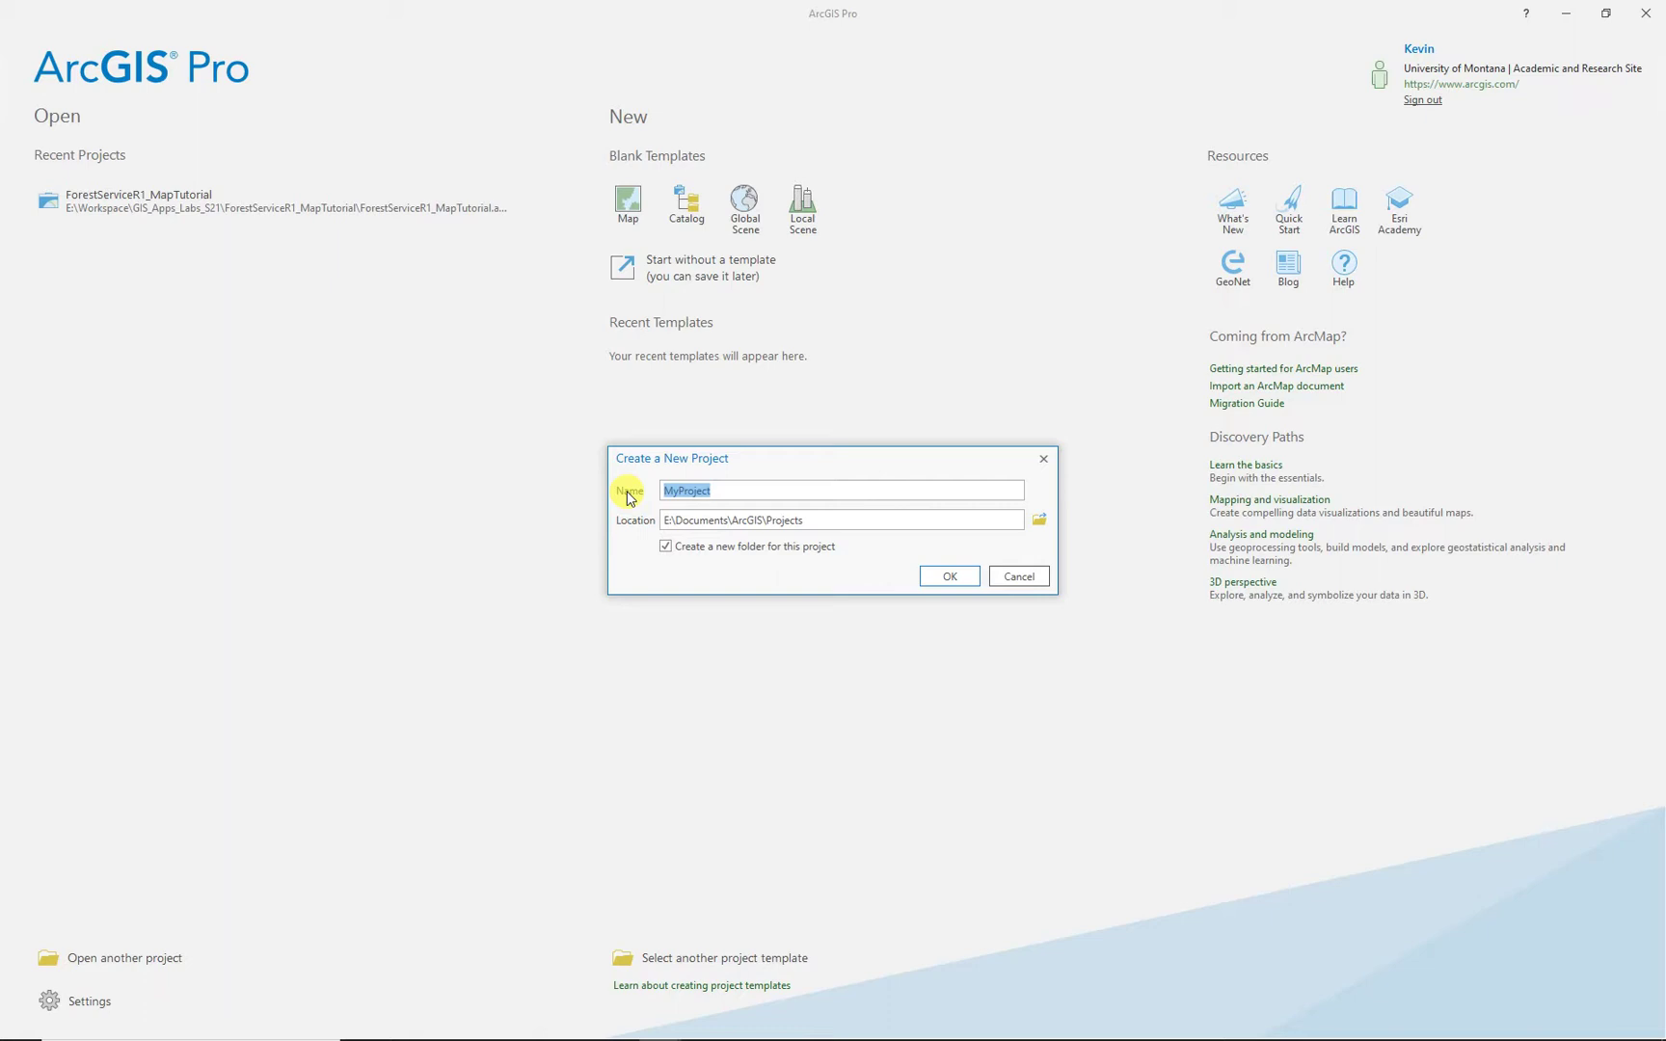
type("FS_R1_MT1")
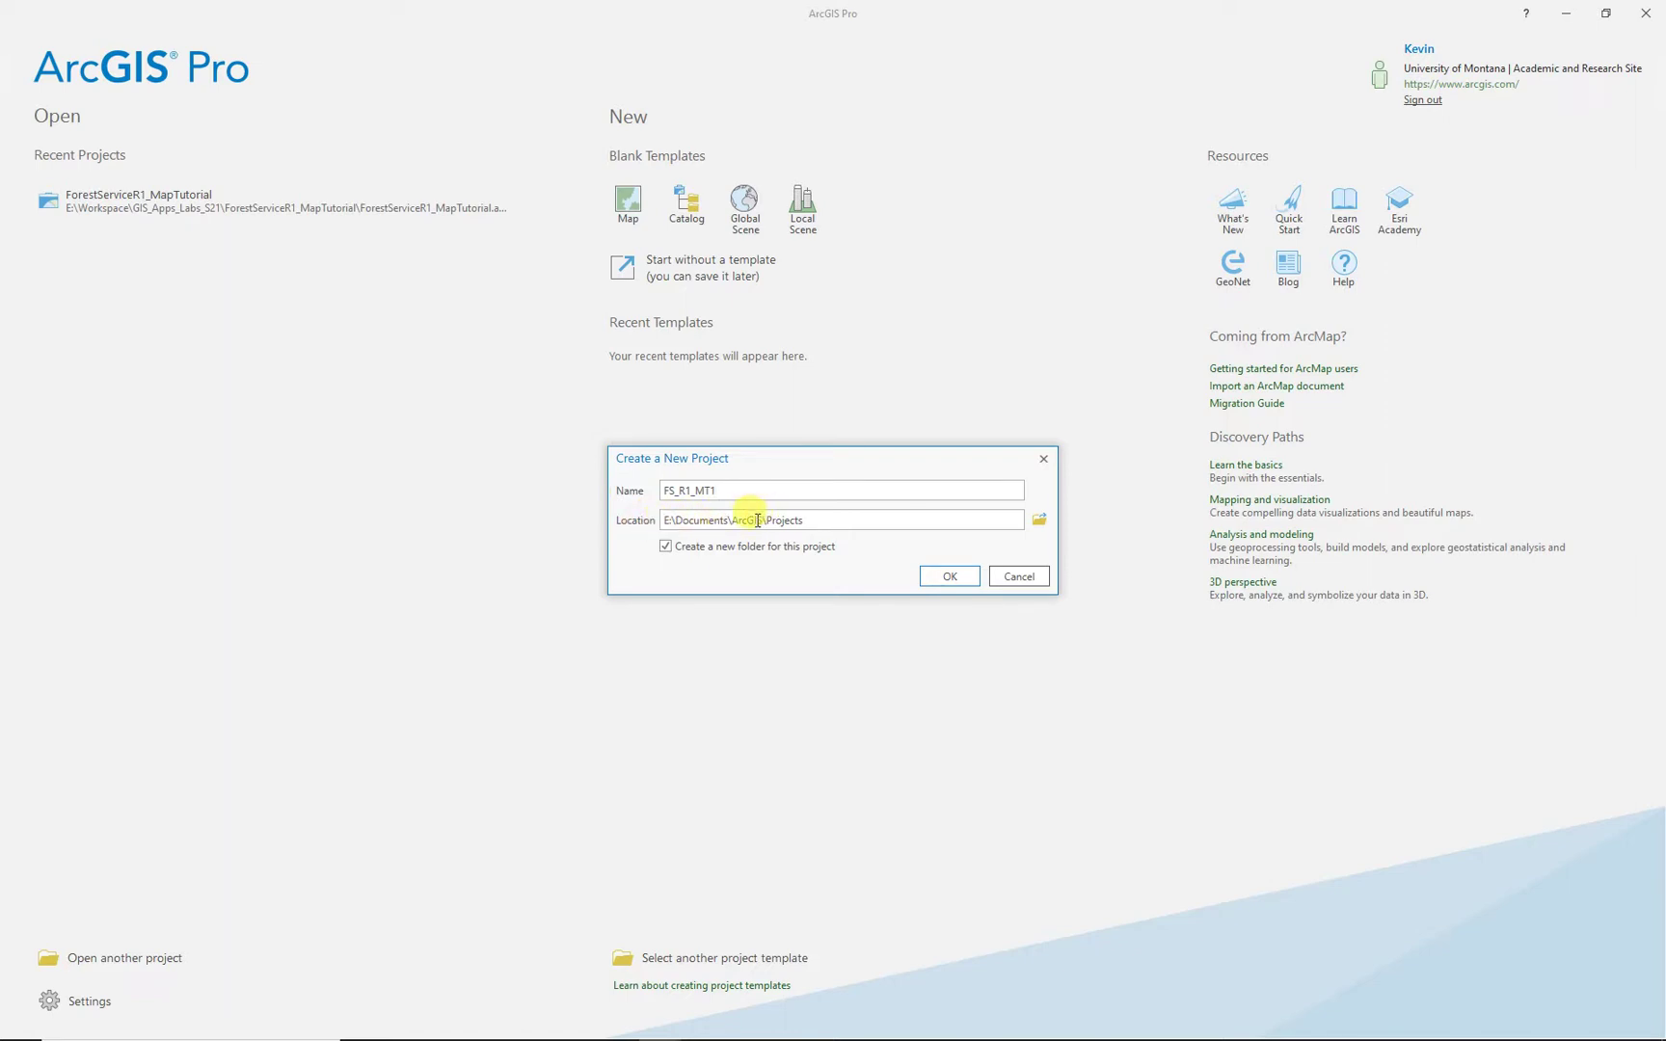
Step: Set the project location to E:\Workspace\GIS_Apps_Labs_S21 and create the project
left_click(1038, 522)
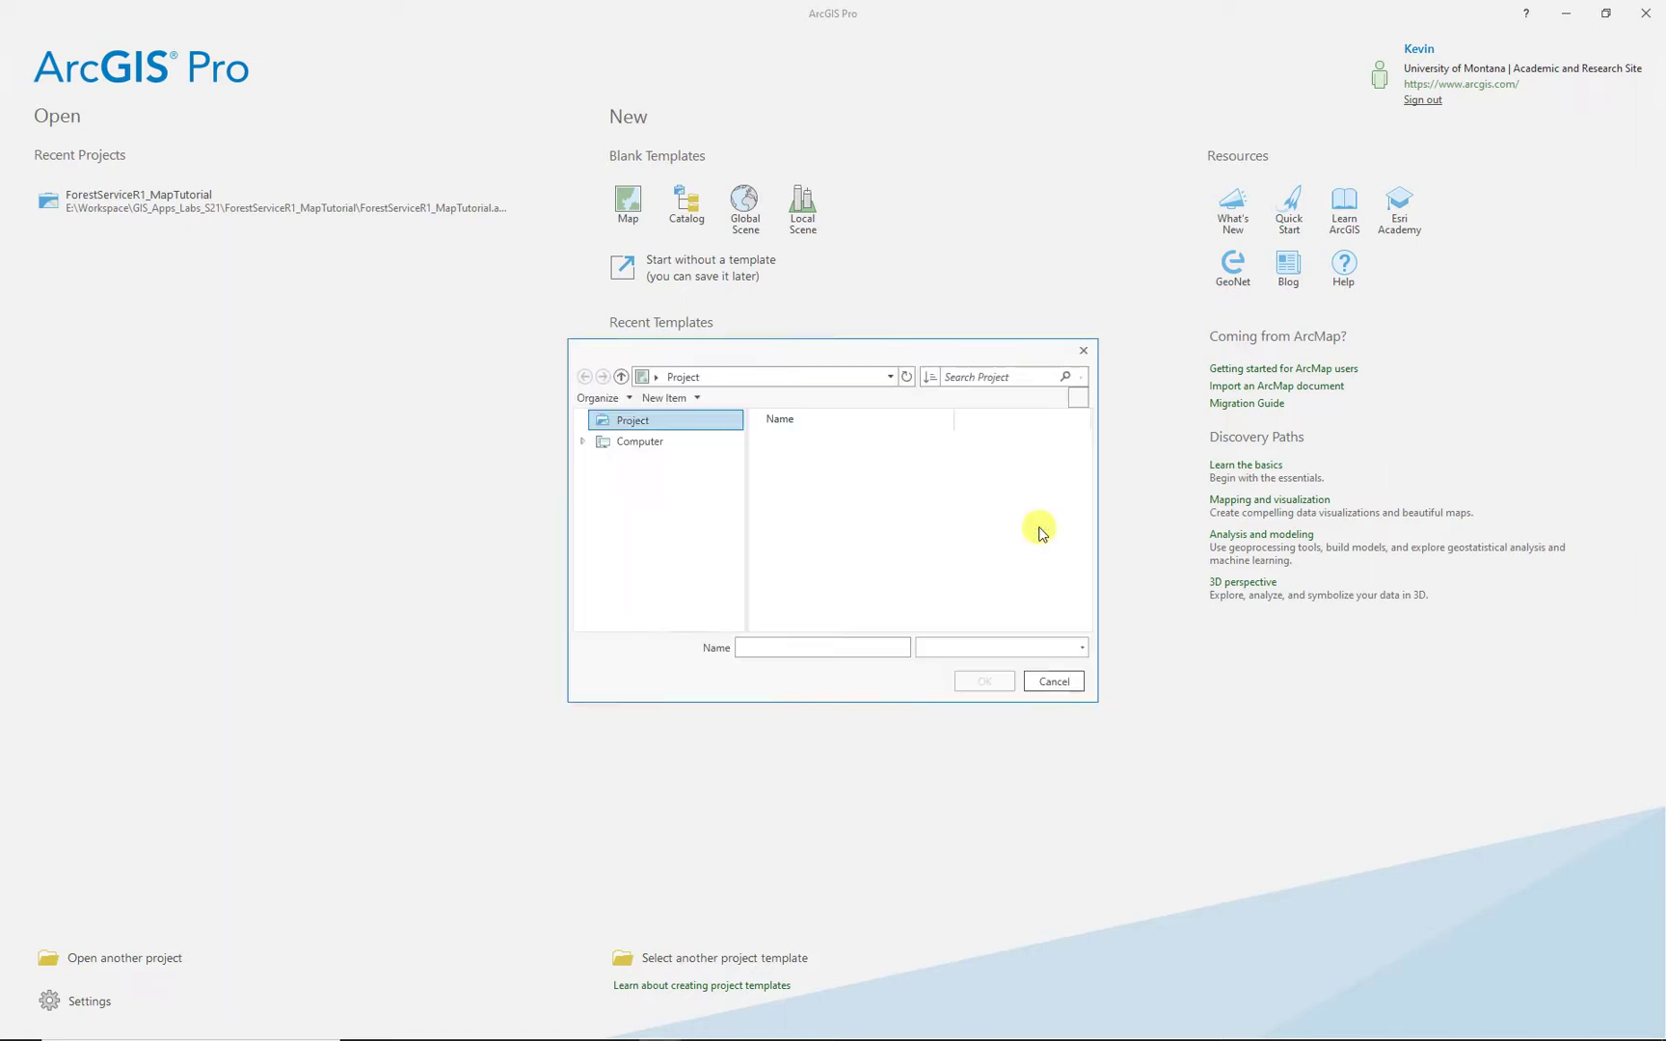
left_click(656, 569)
scroll(800, 545, "down", 1)
left_click(818, 571)
double_click(817, 571)
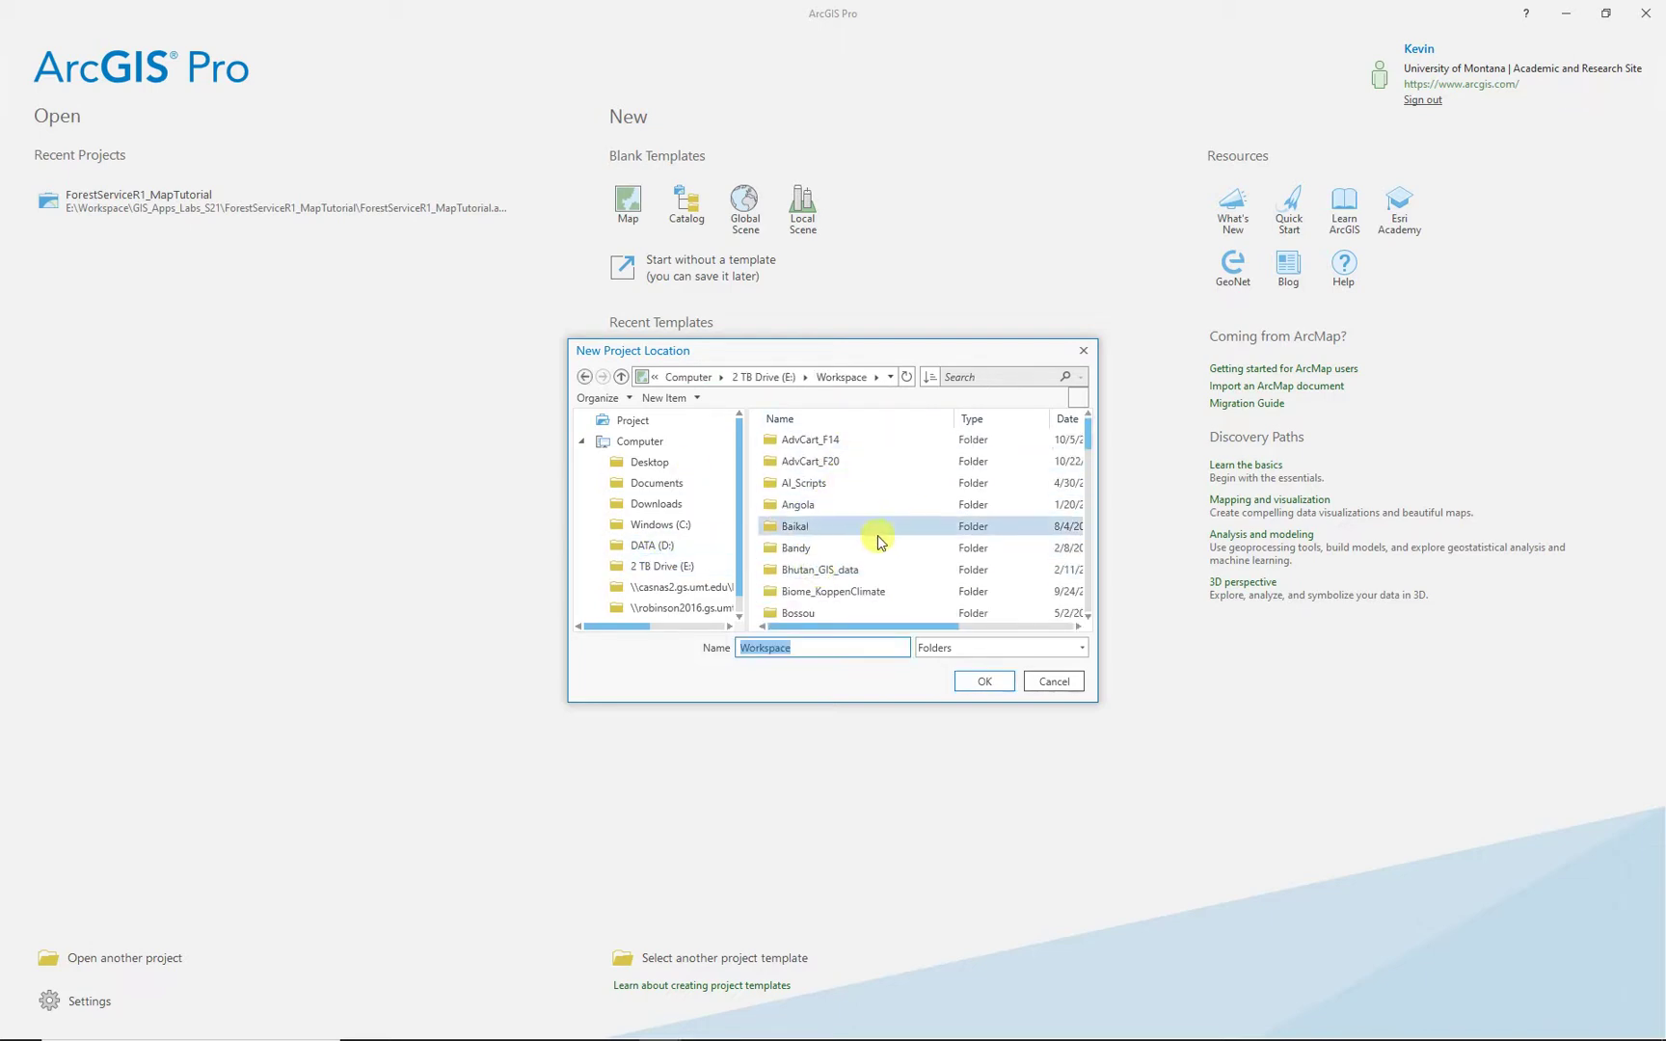
scroll(838, 493, "down", 3)
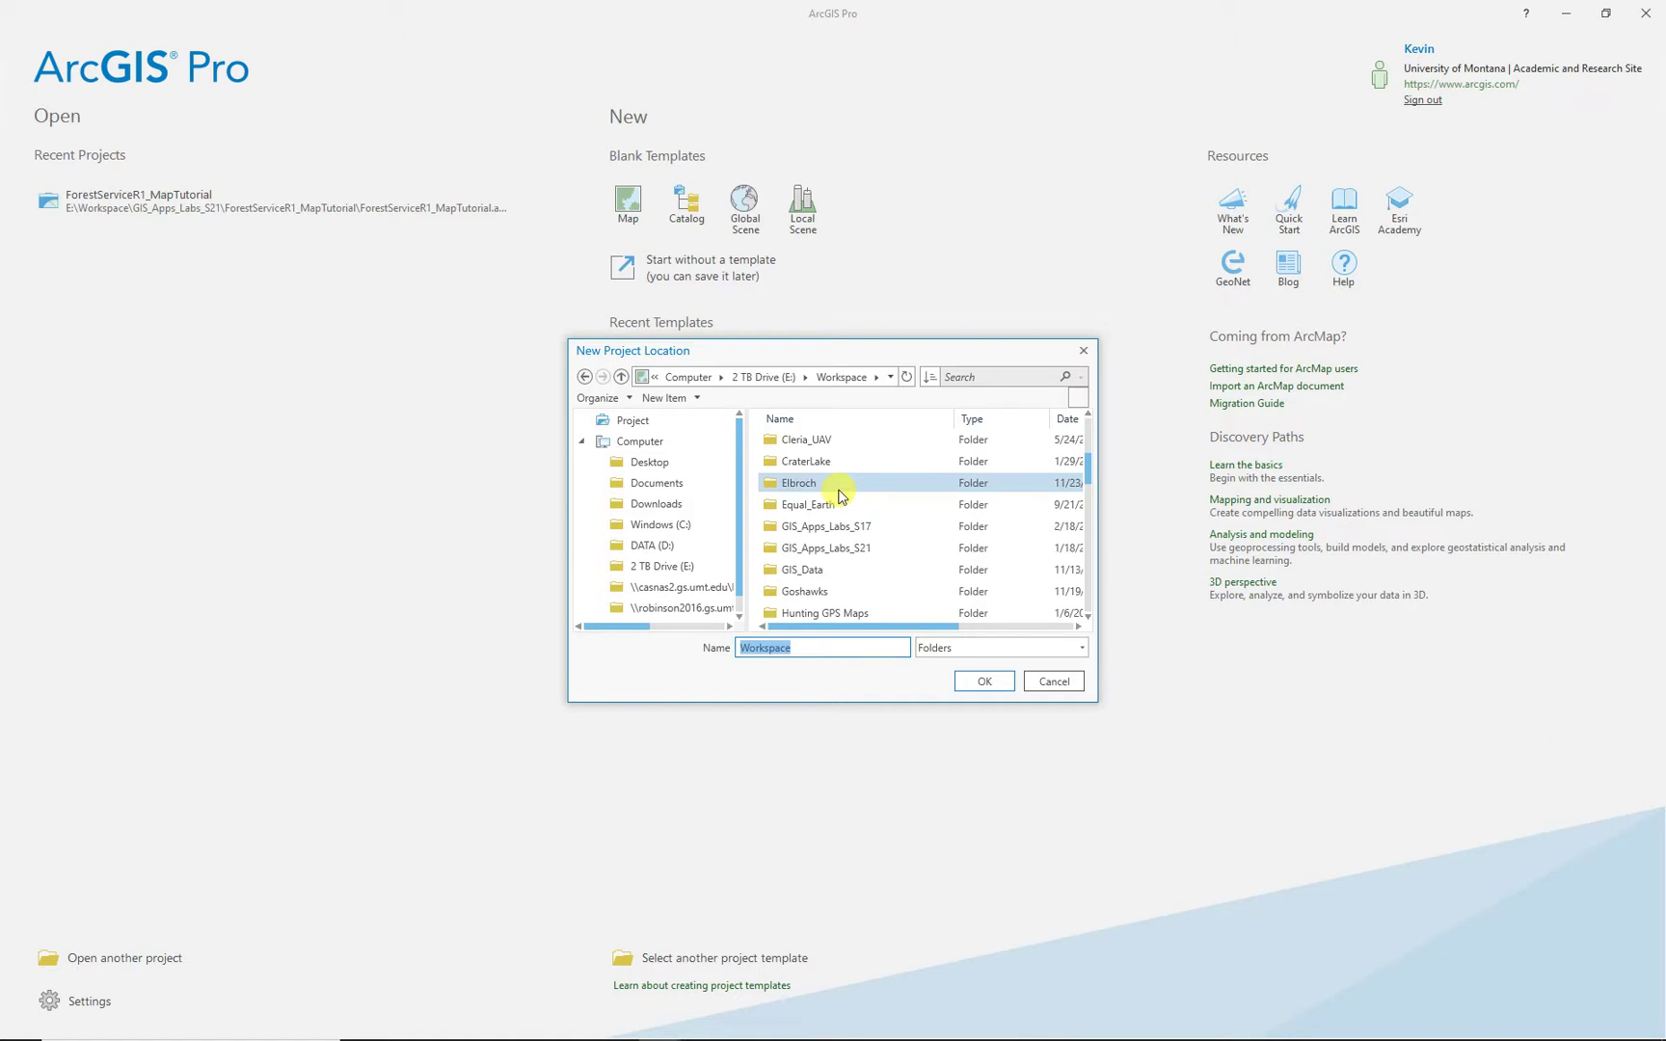
double_click(848, 552)
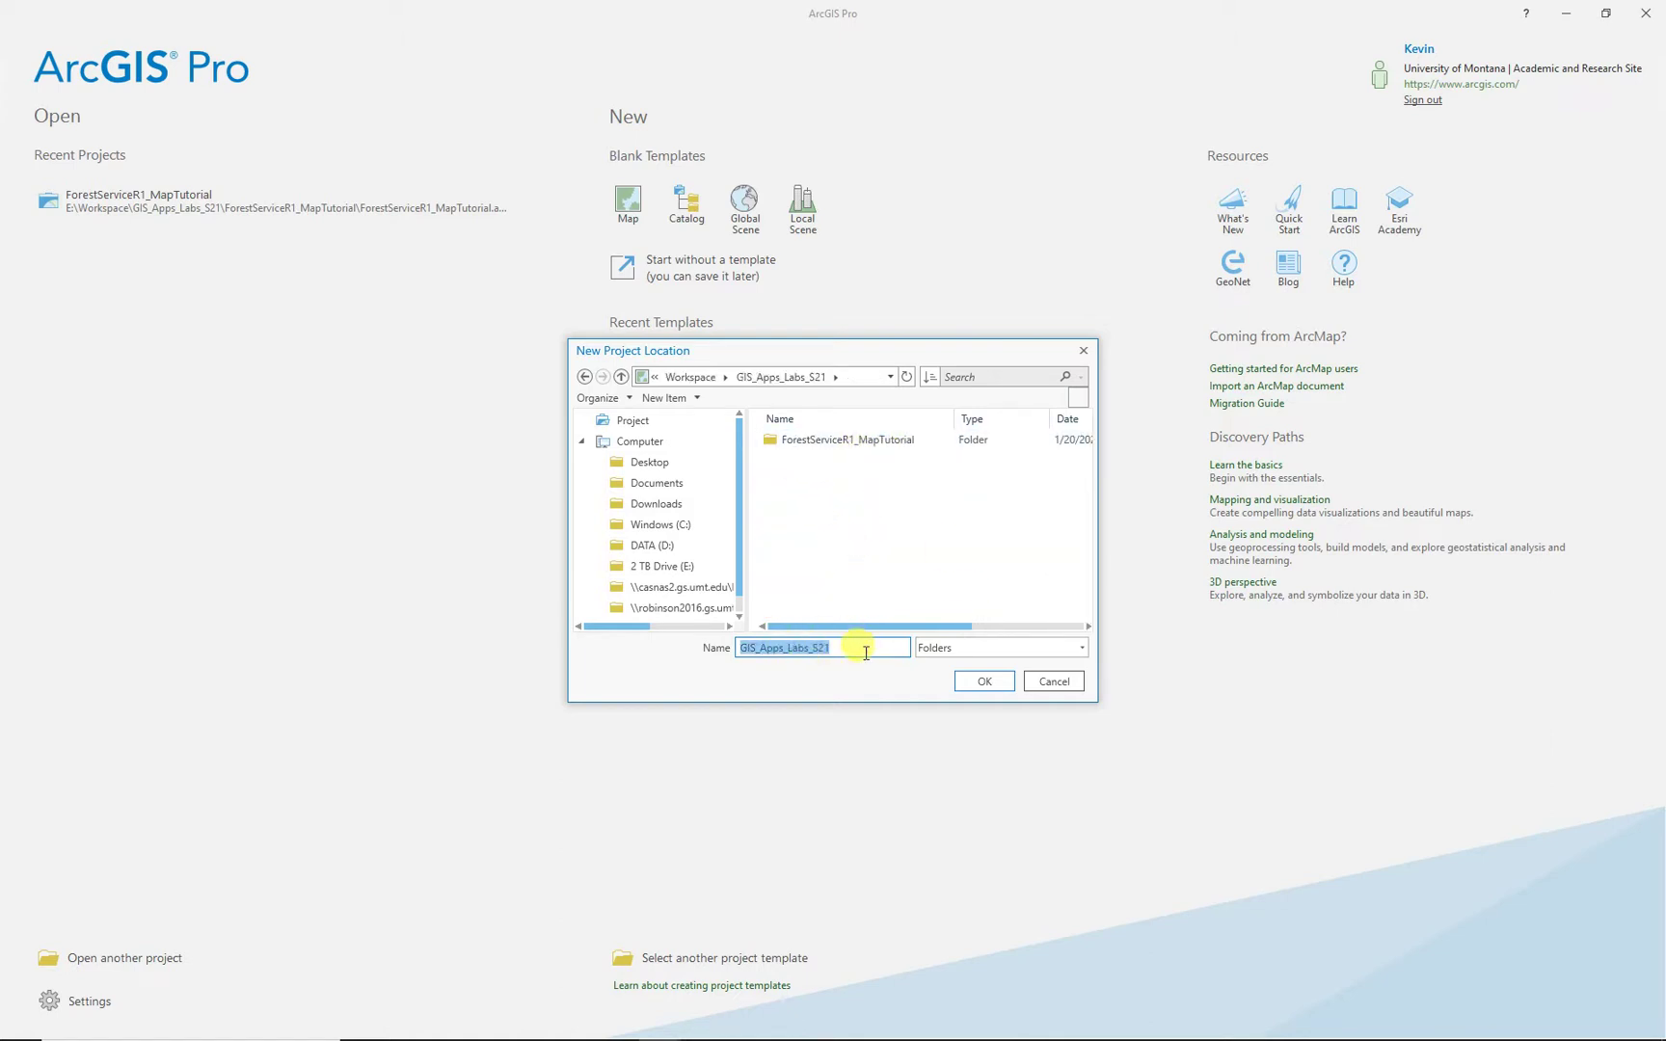
left_click(988, 681)
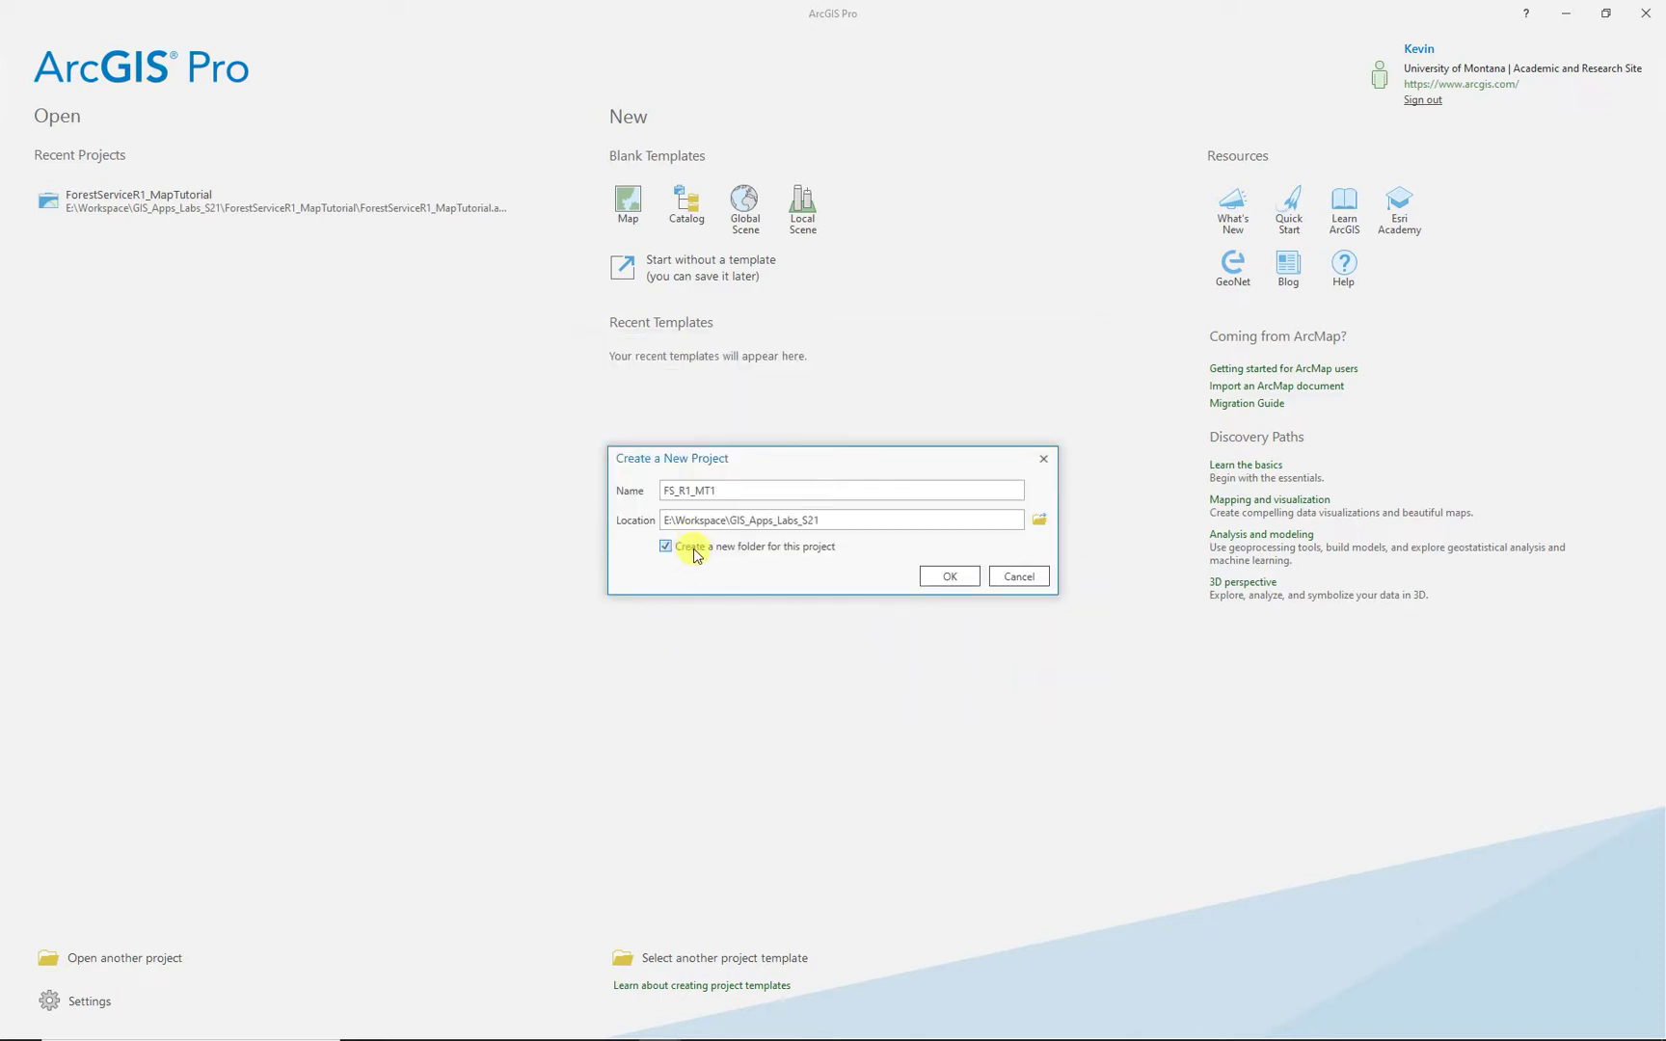
left_click(951, 576)
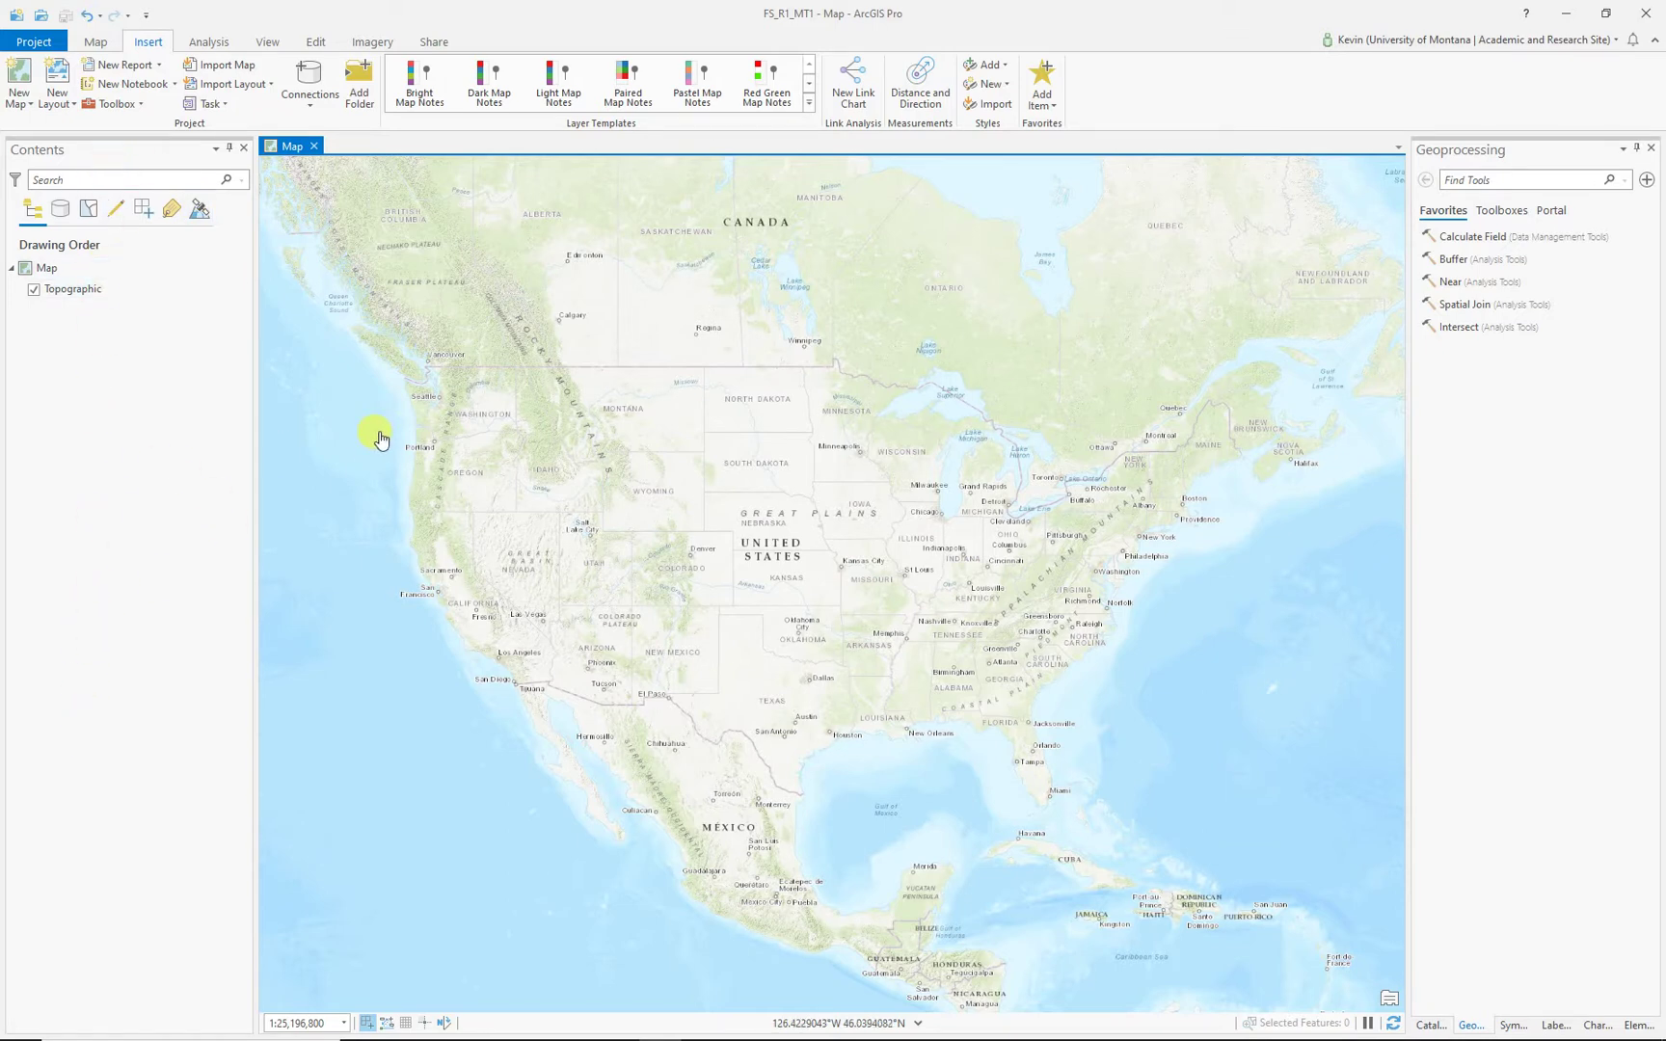
Step: Switch to File Explorer and copy the ForestServiceR1_RawData2 folder from the ForestService_R1_MapTutorial folder
left_click(269, 40)
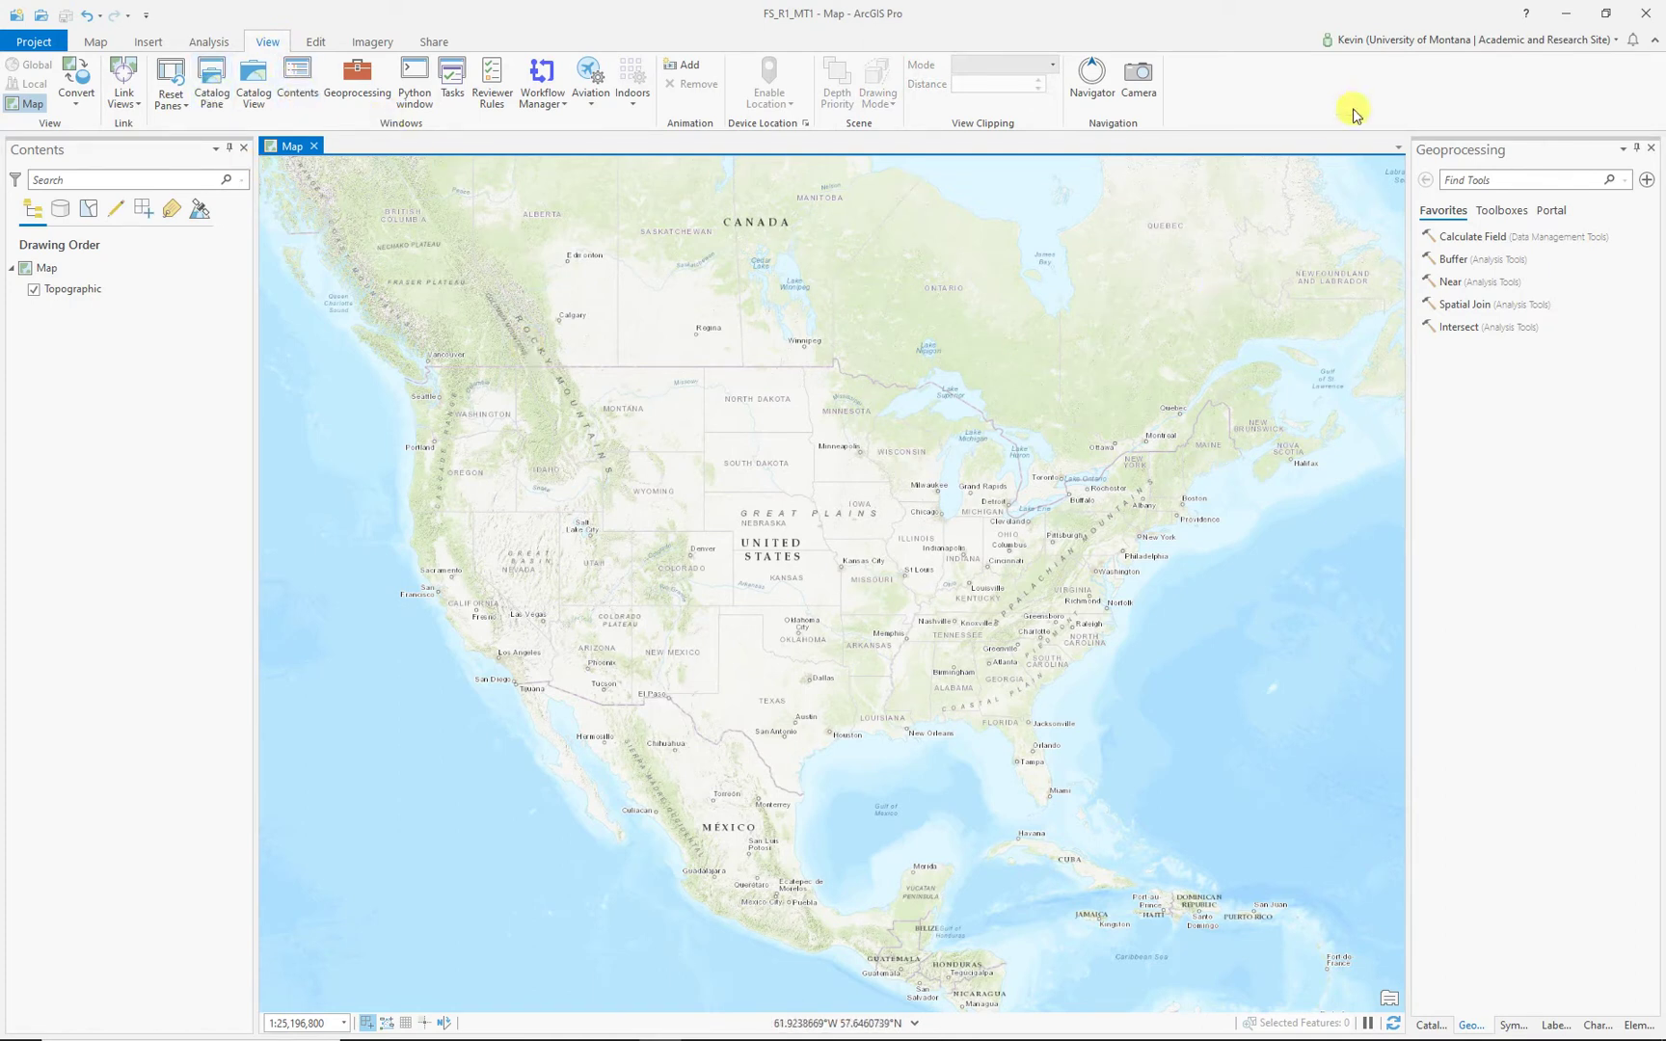
left_click(1563, 12)
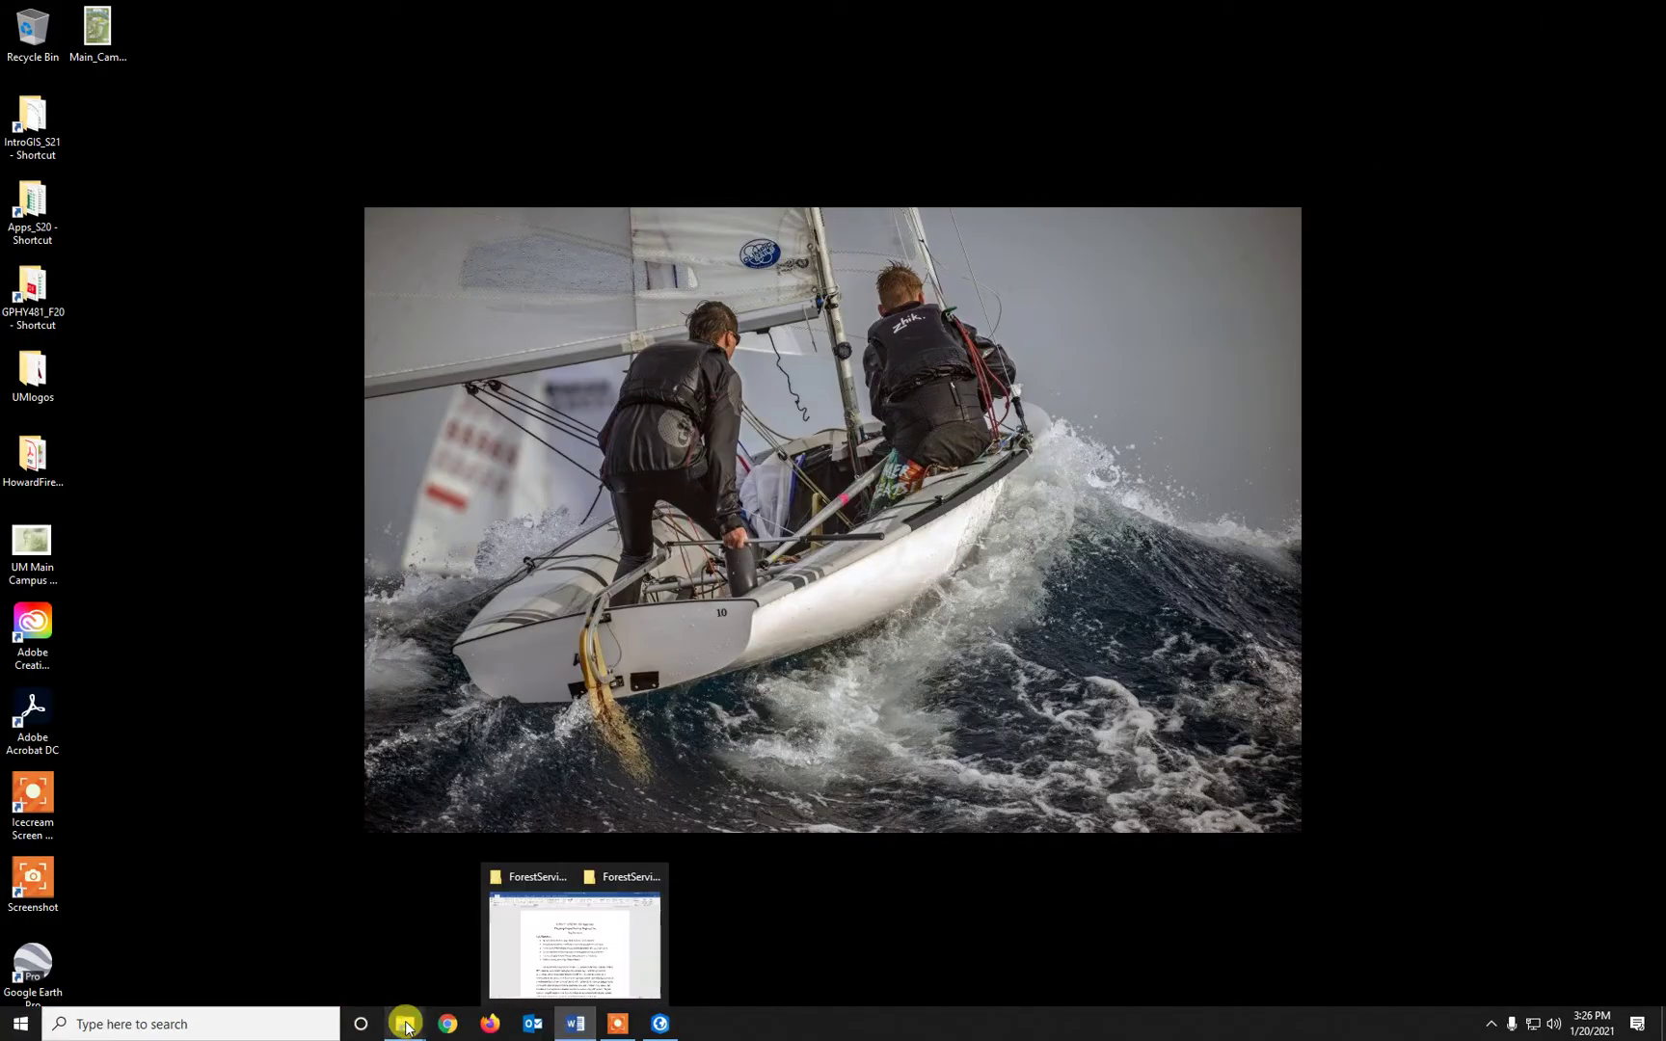
mouse_move(407, 1027)
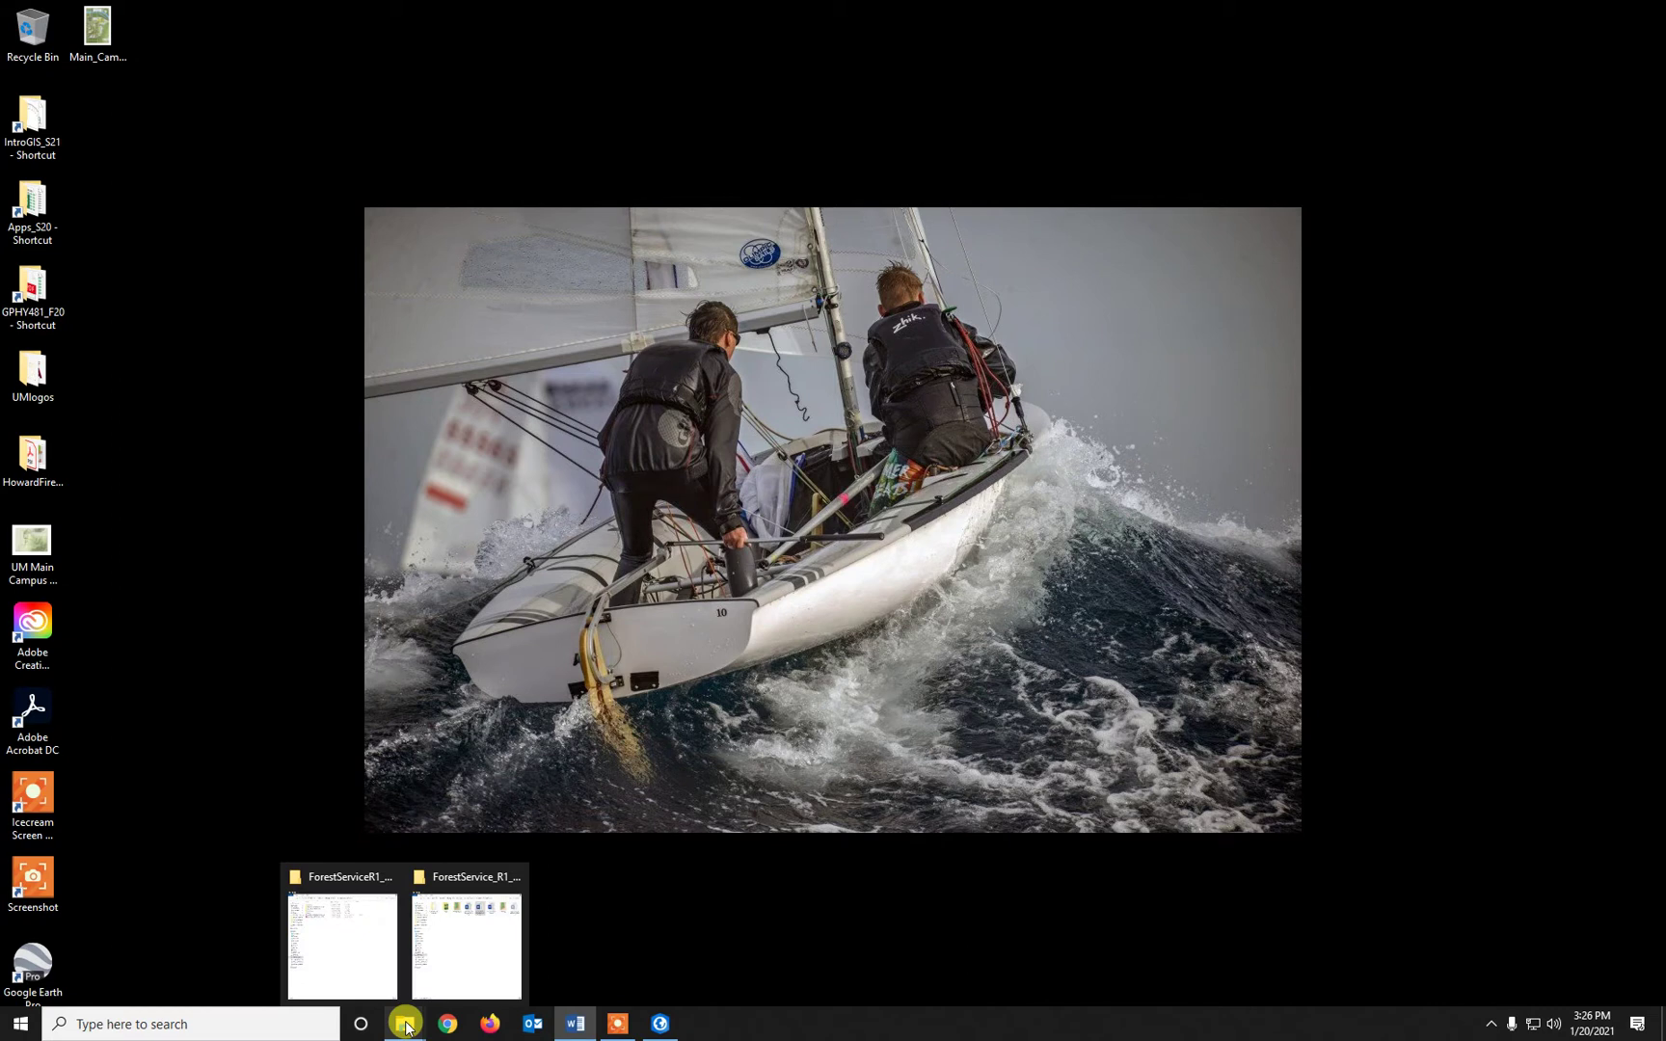
left_click(453, 974)
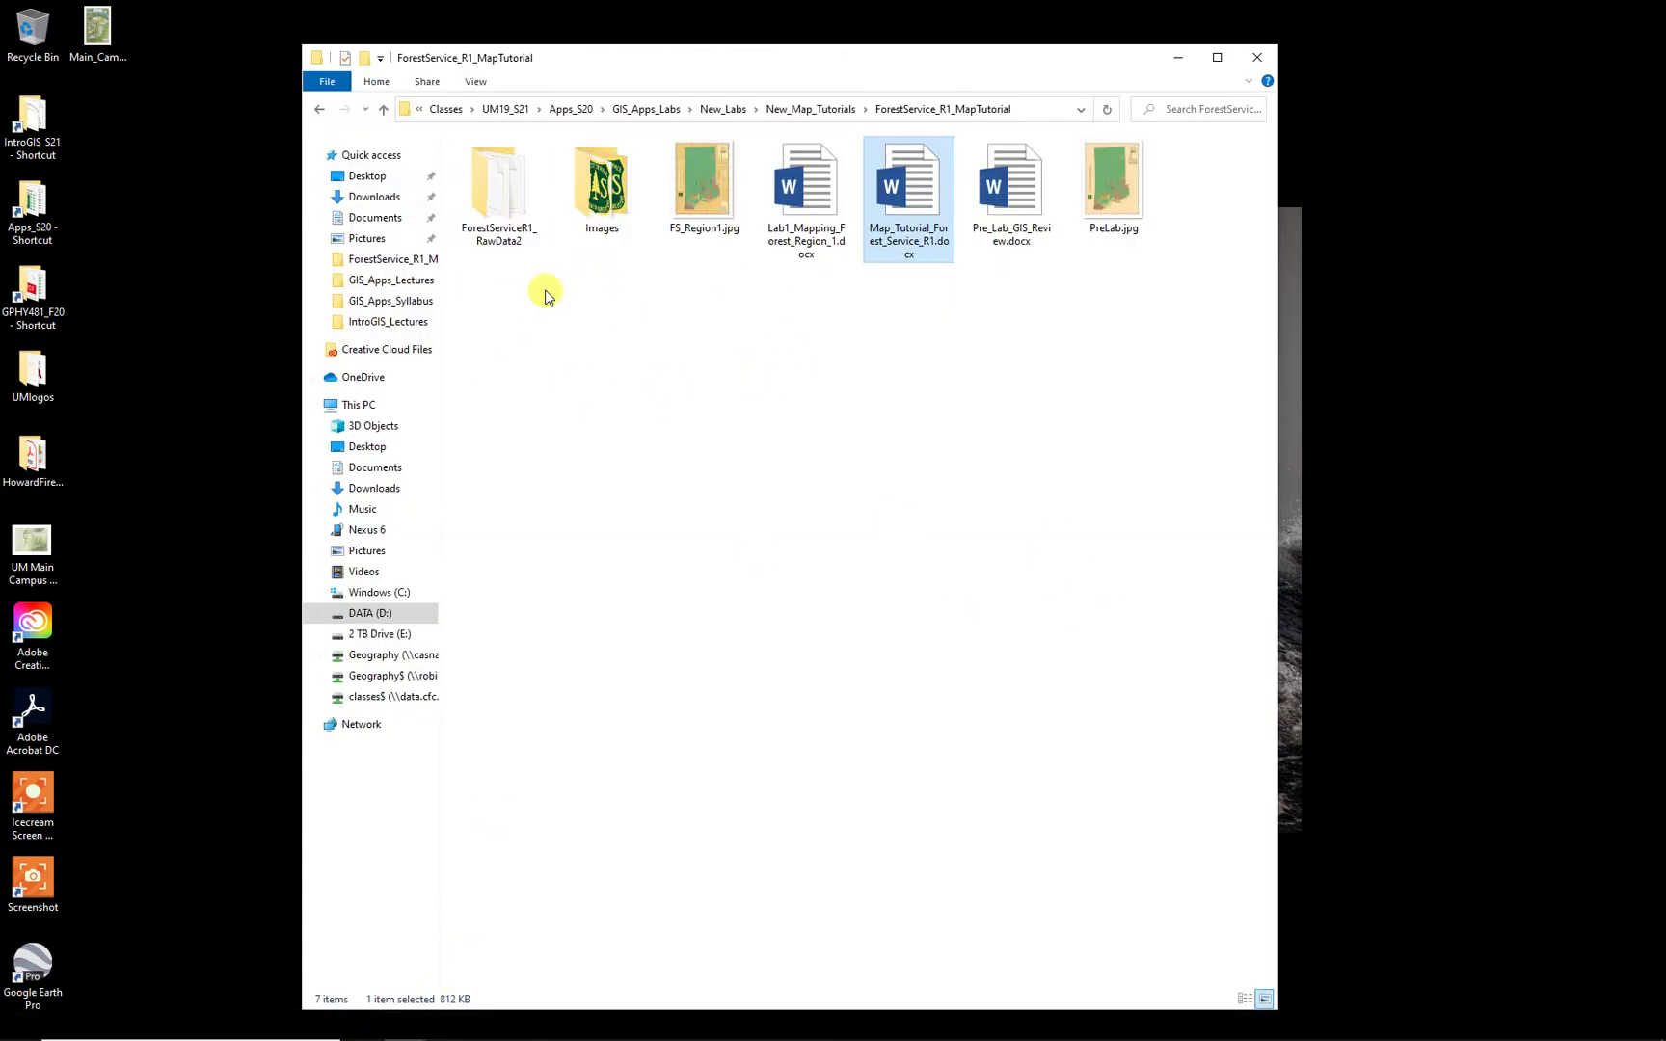
right_click(505, 198)
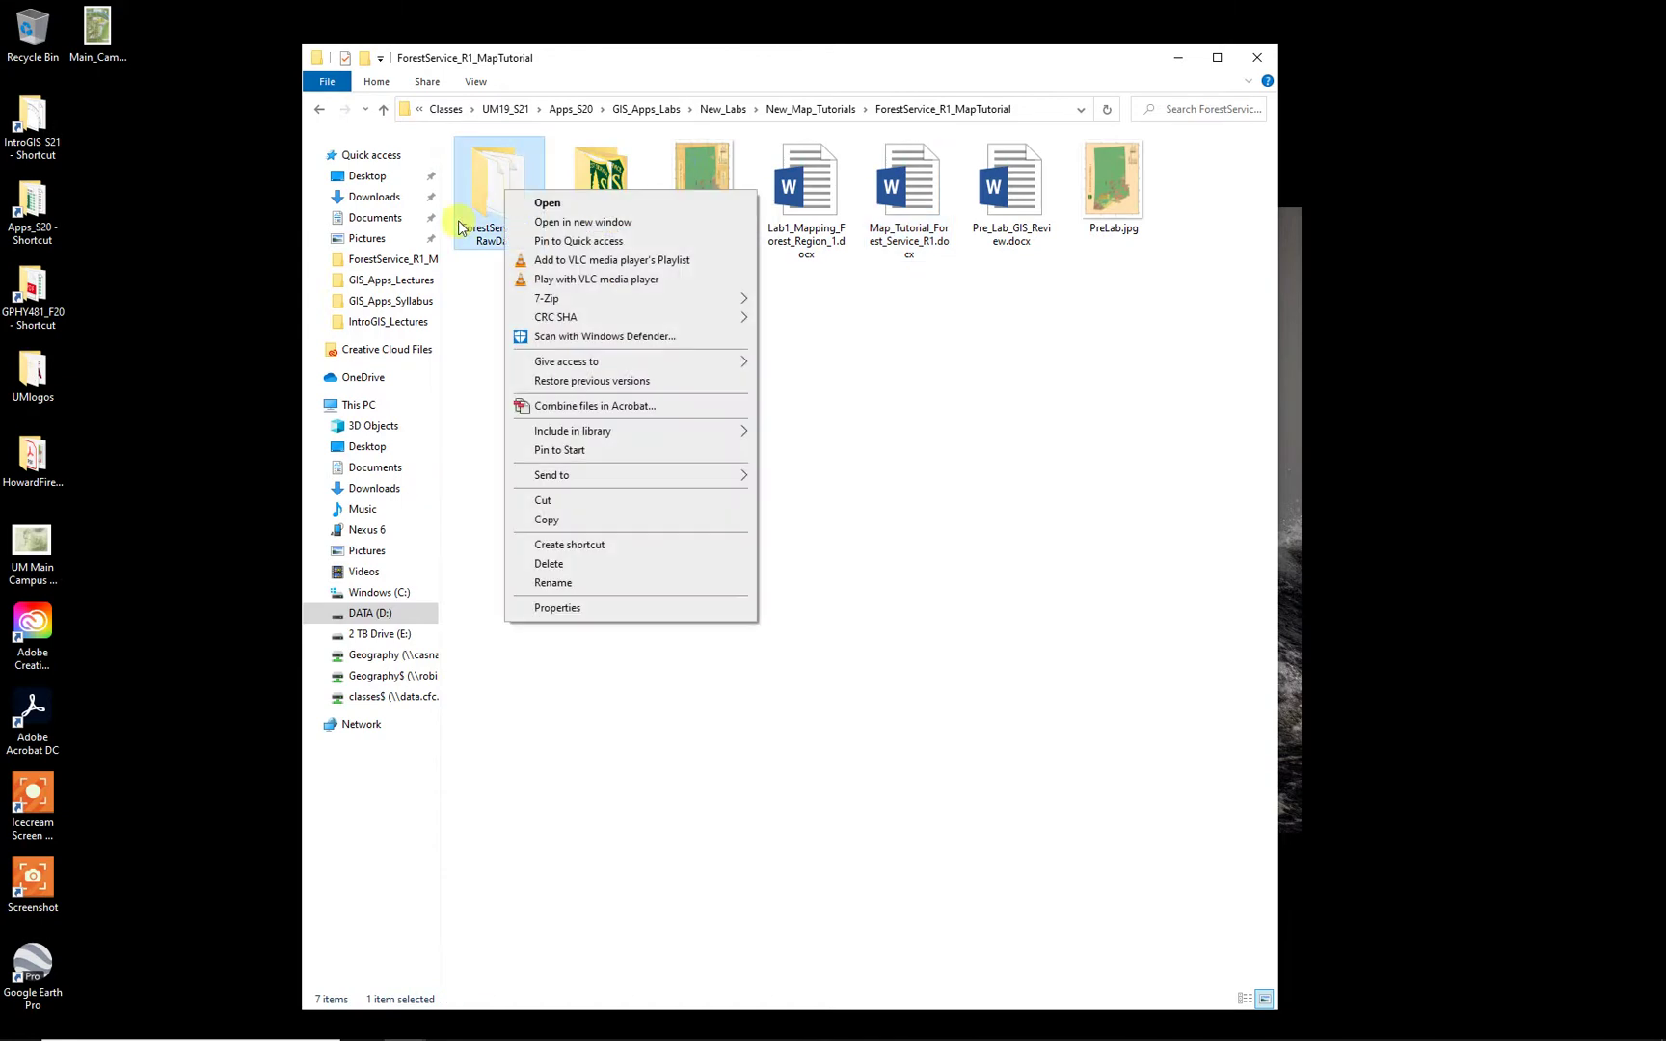
left_click(545, 520)
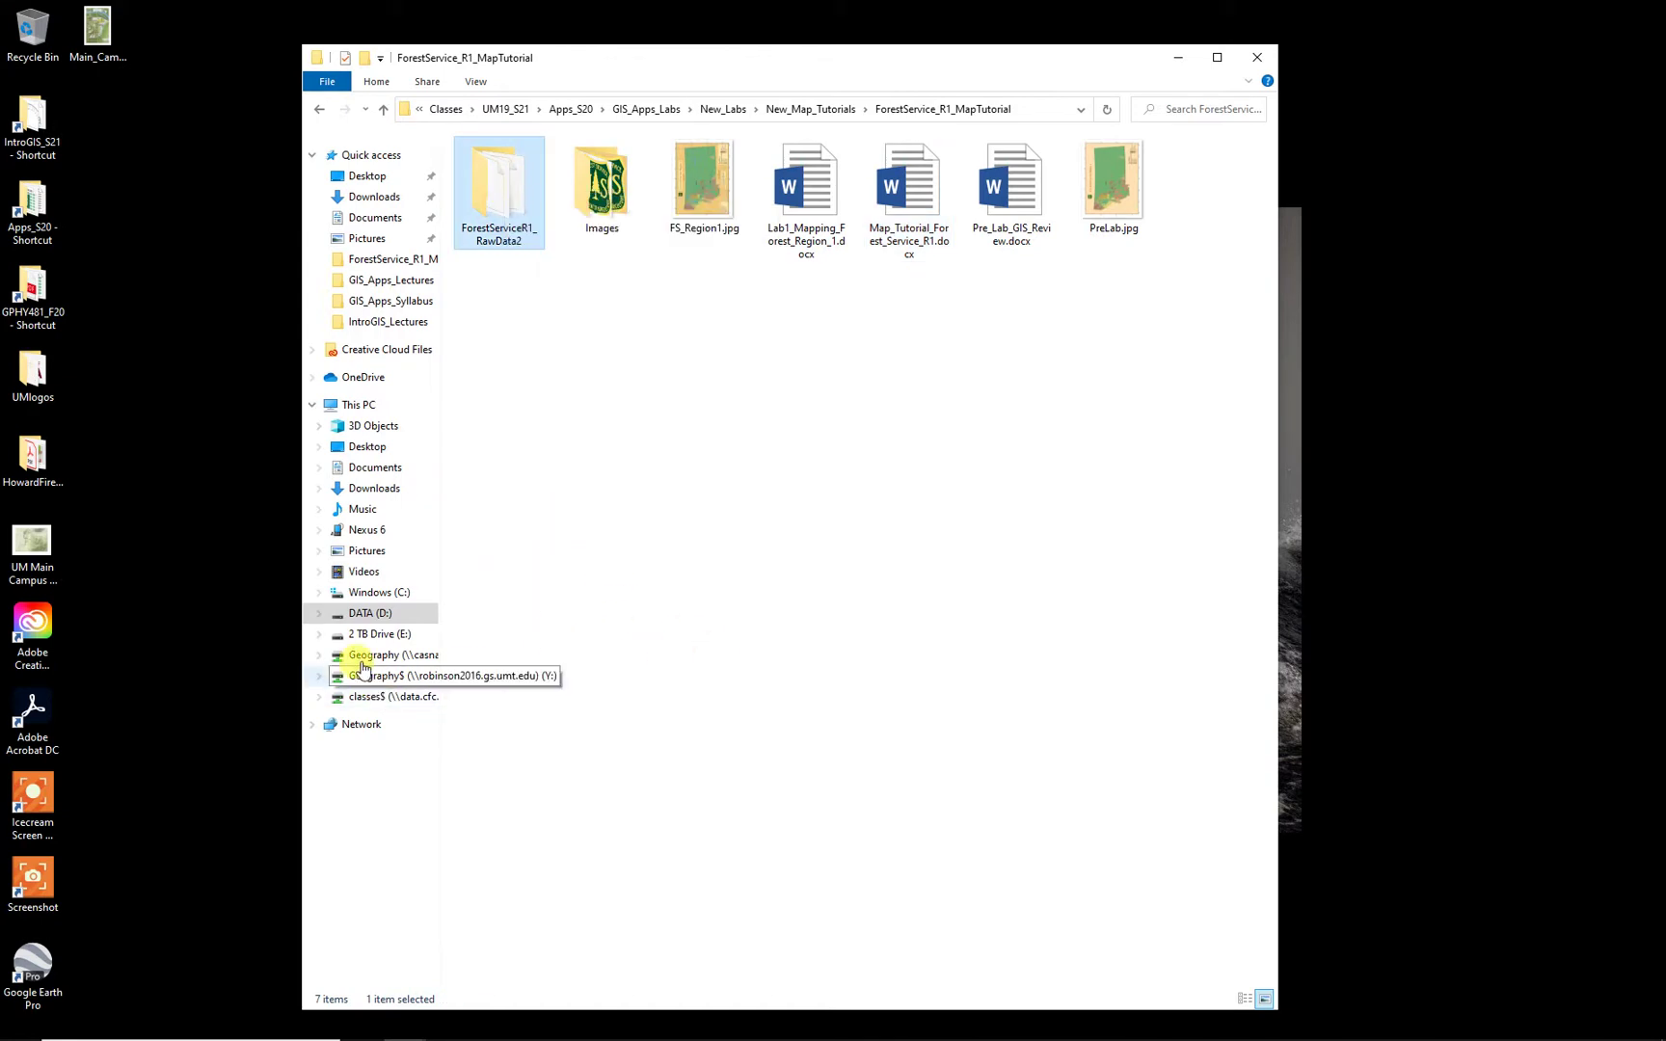
Step: Paste the copied raw data folder into the project folder E:\Workspace\GIS_Apps_Labs_S21\FS_R1_MT1
left_click(371, 633)
double_click(486, 313)
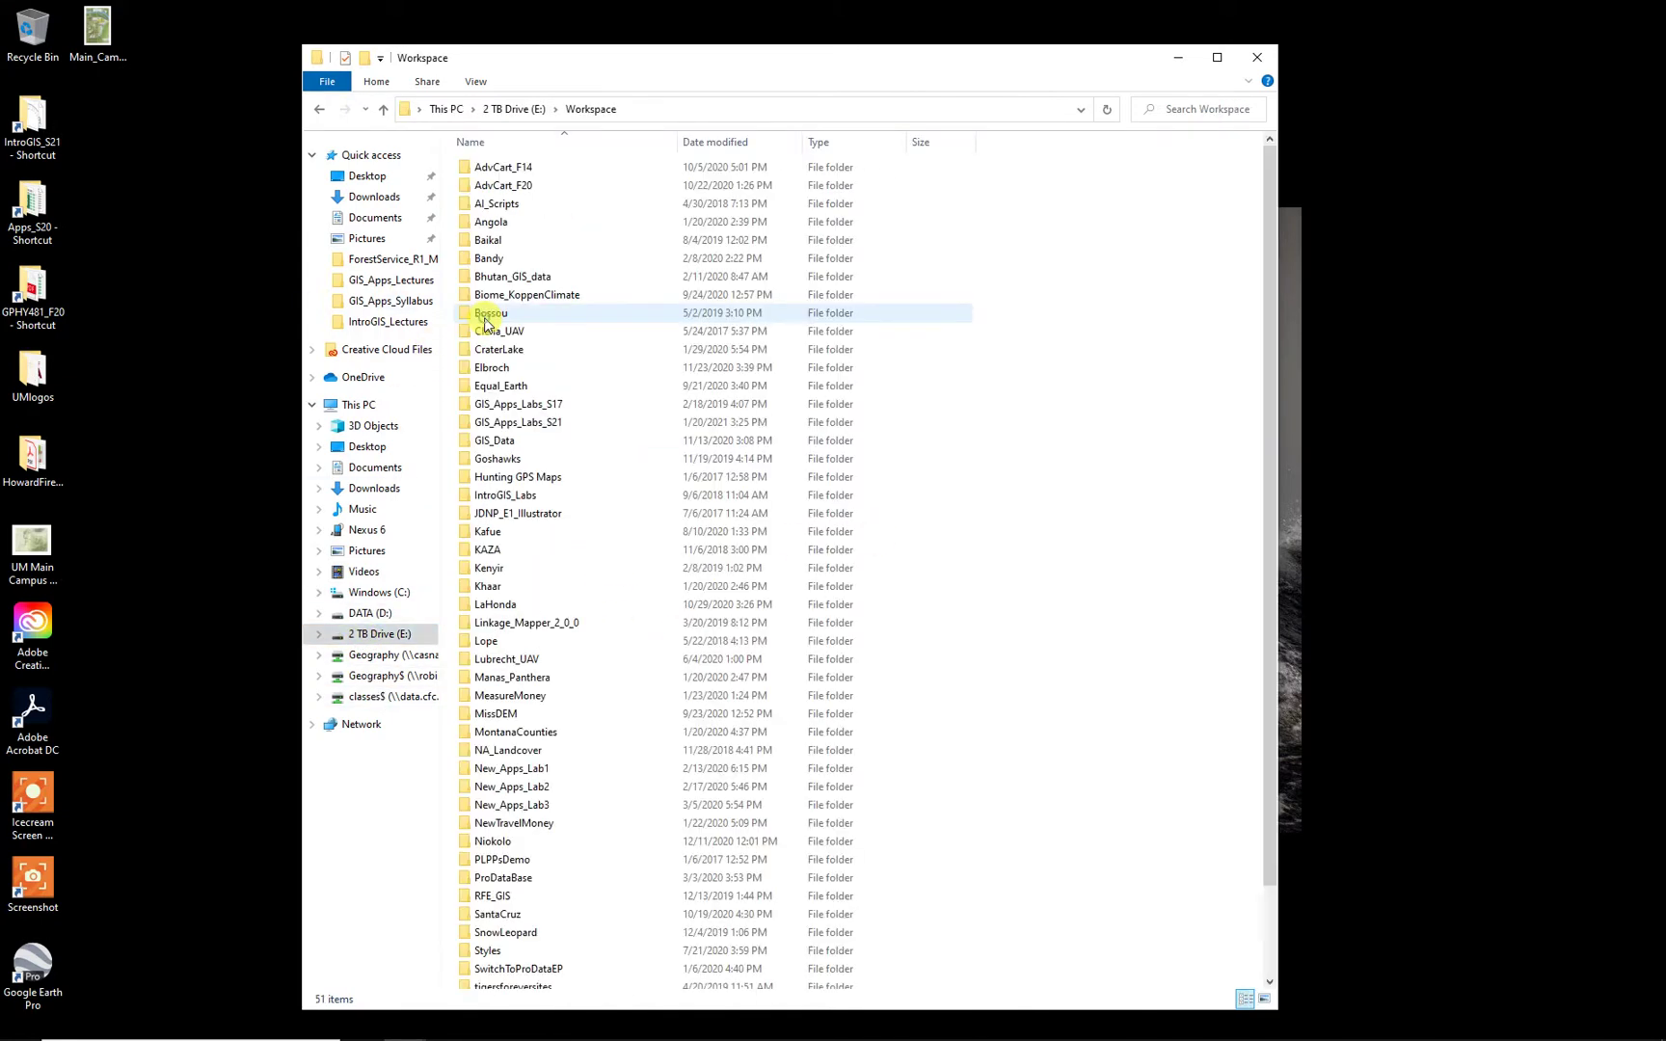
double_click(520, 422)
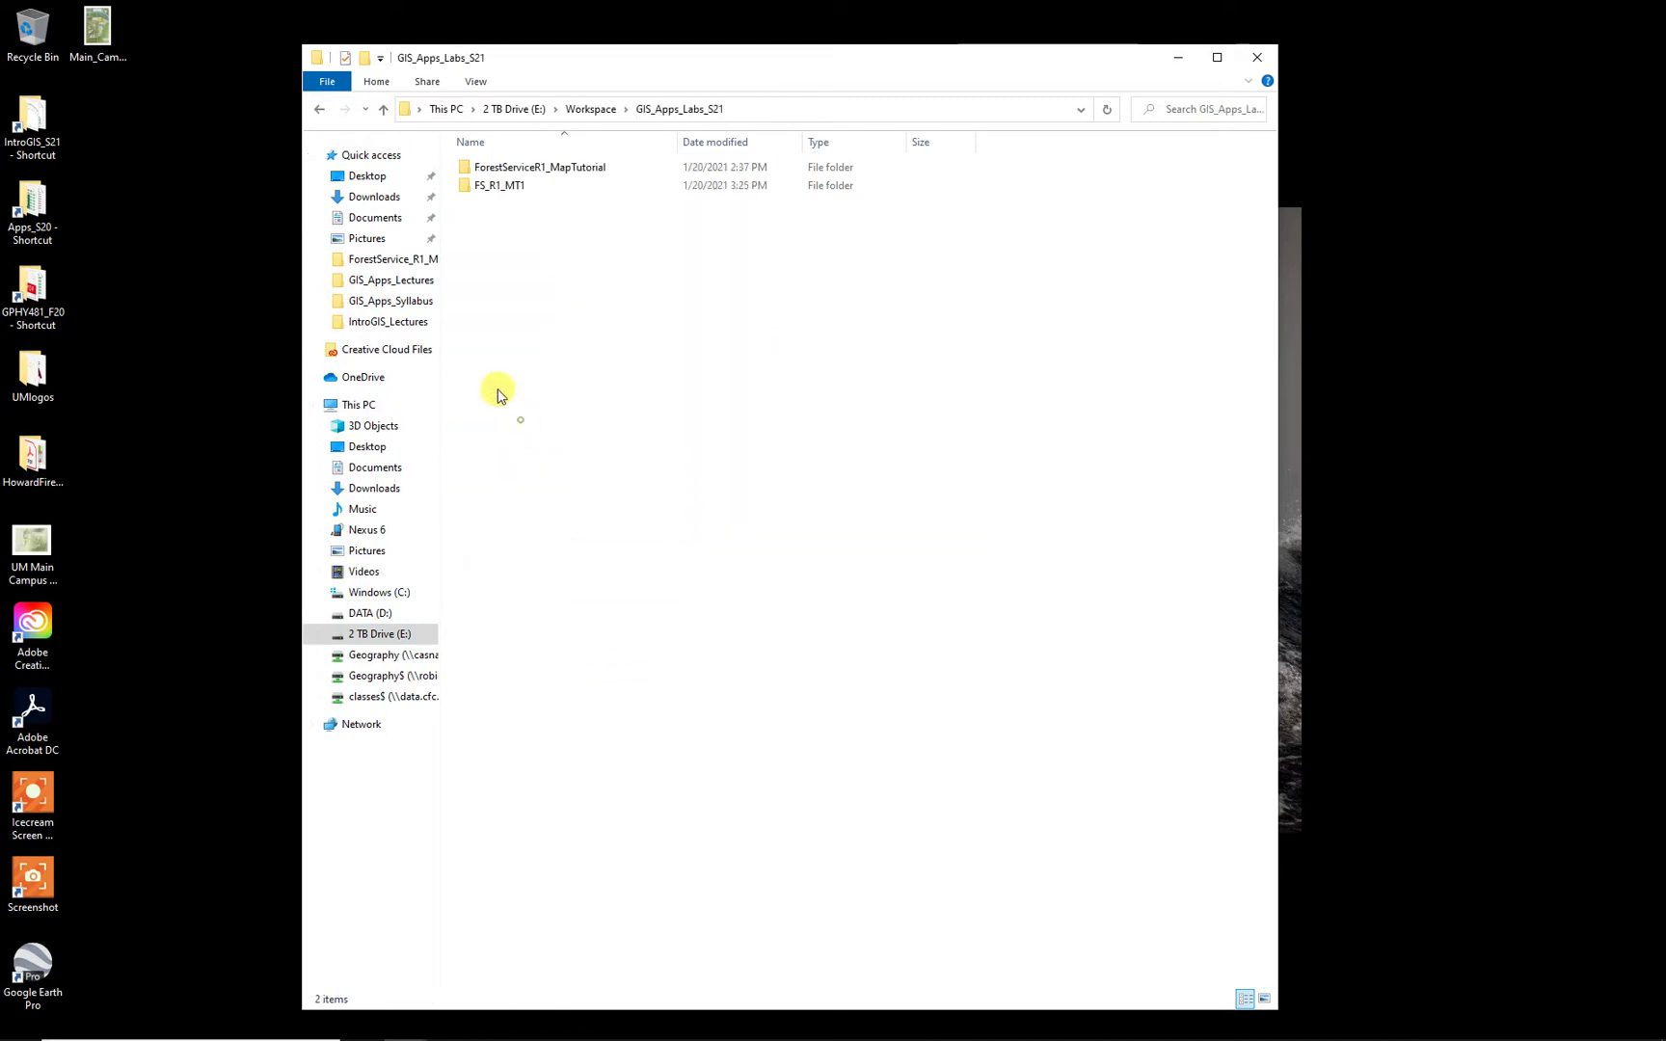
double_click(494, 186)
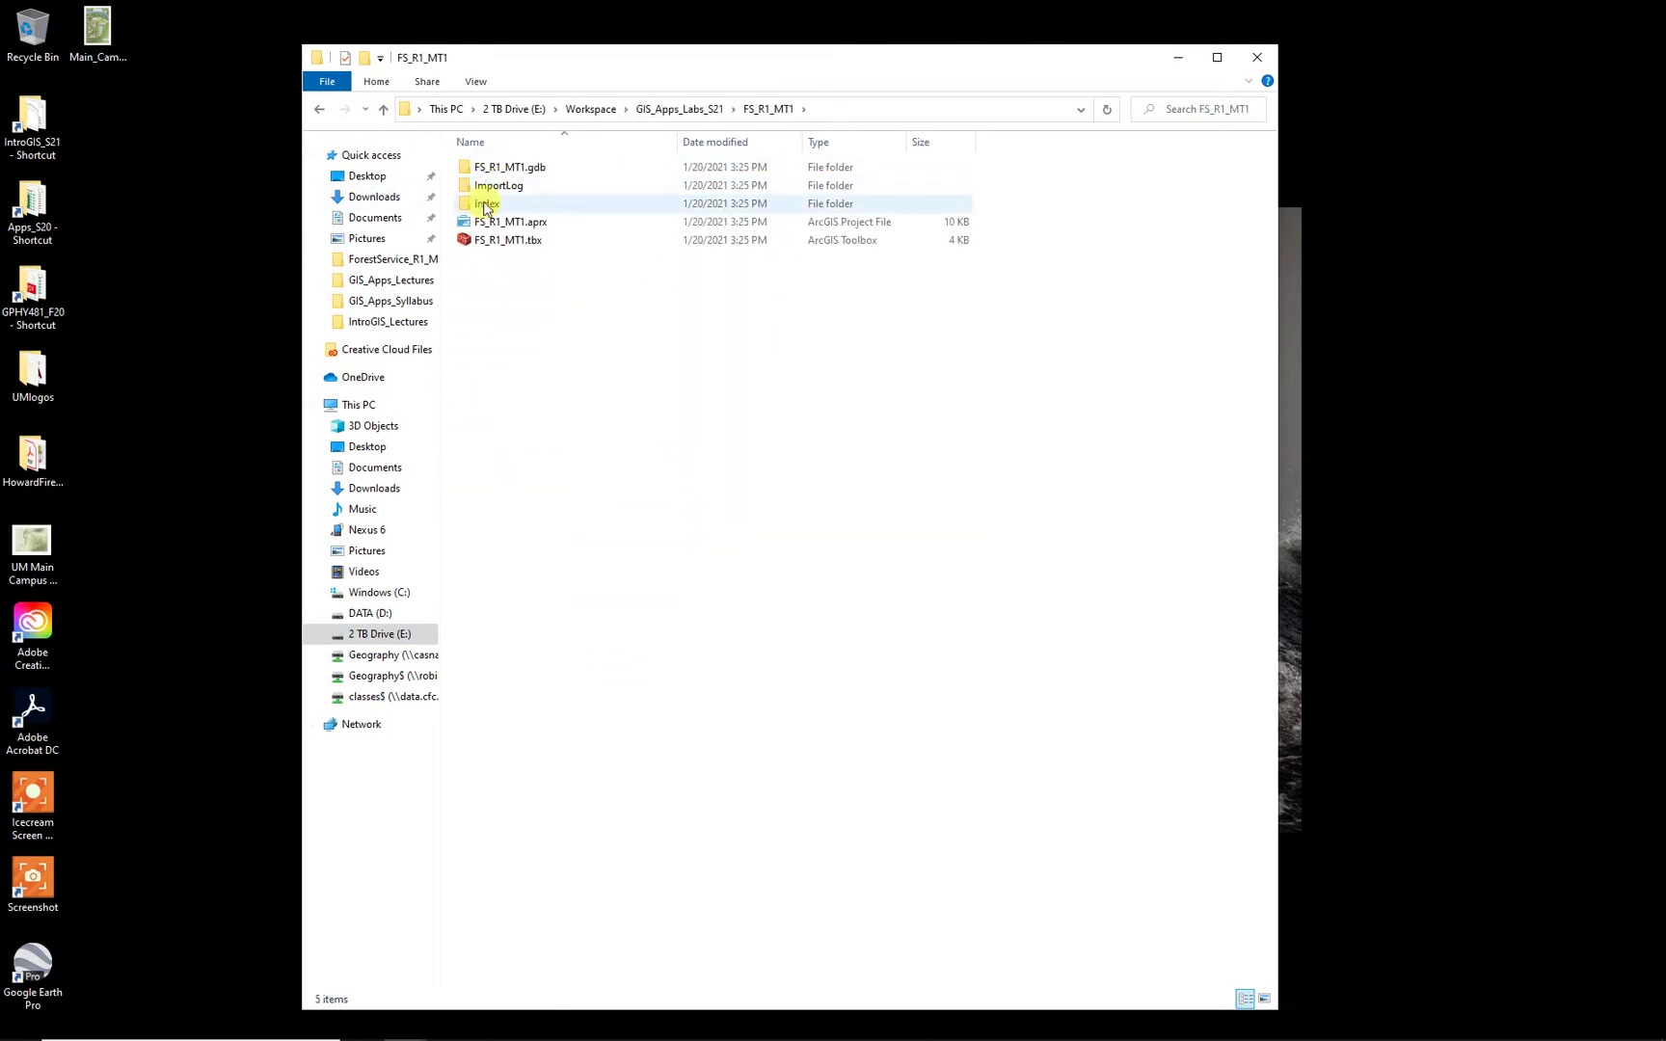
right_click(545, 371)
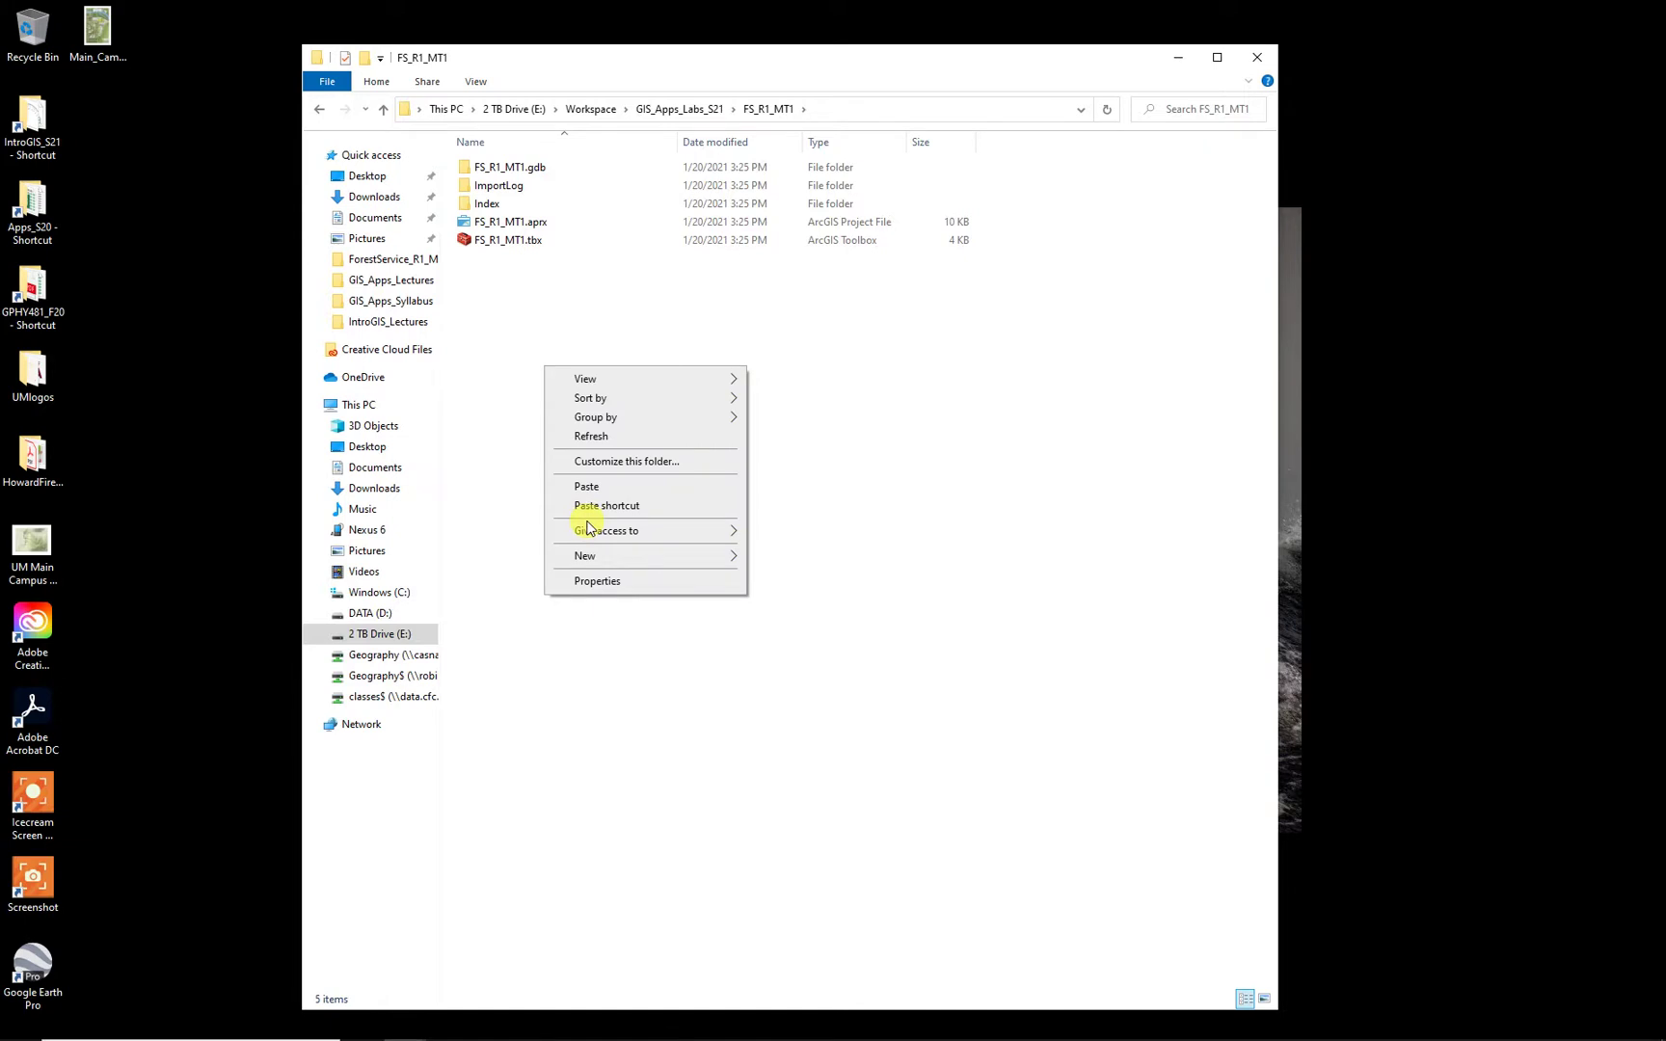
mouse_move(598, 560)
left_click(584, 487)
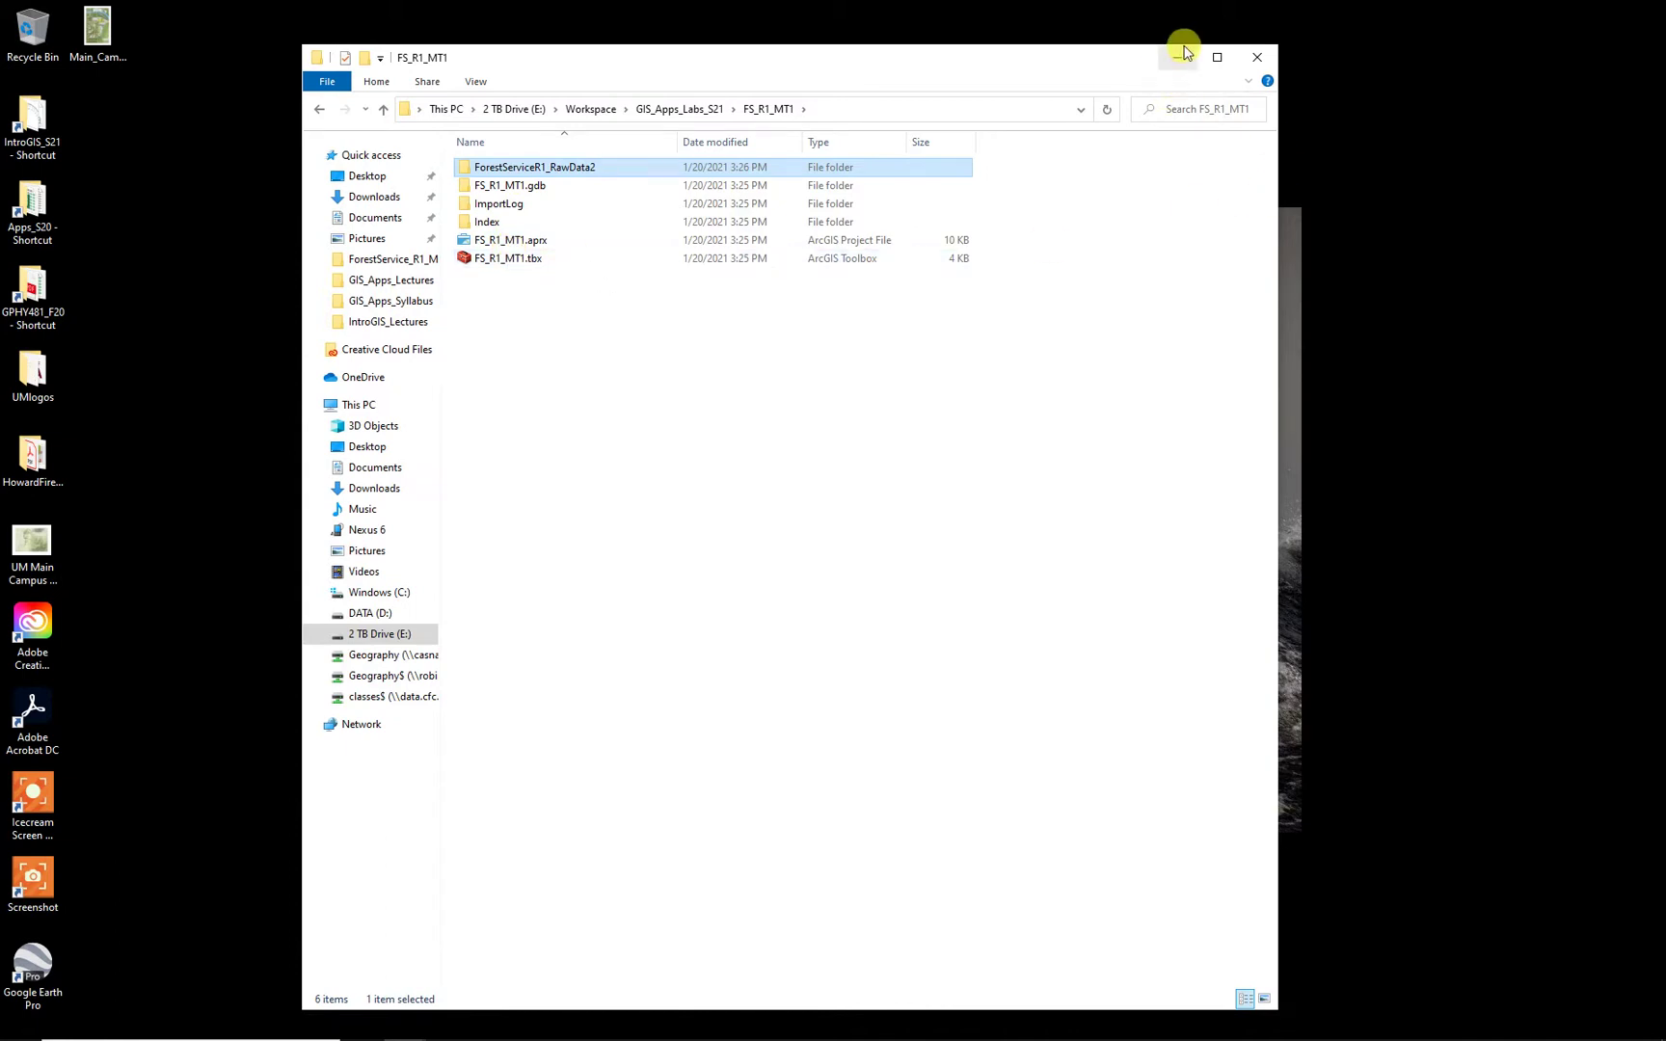
left_click(1185, 52)
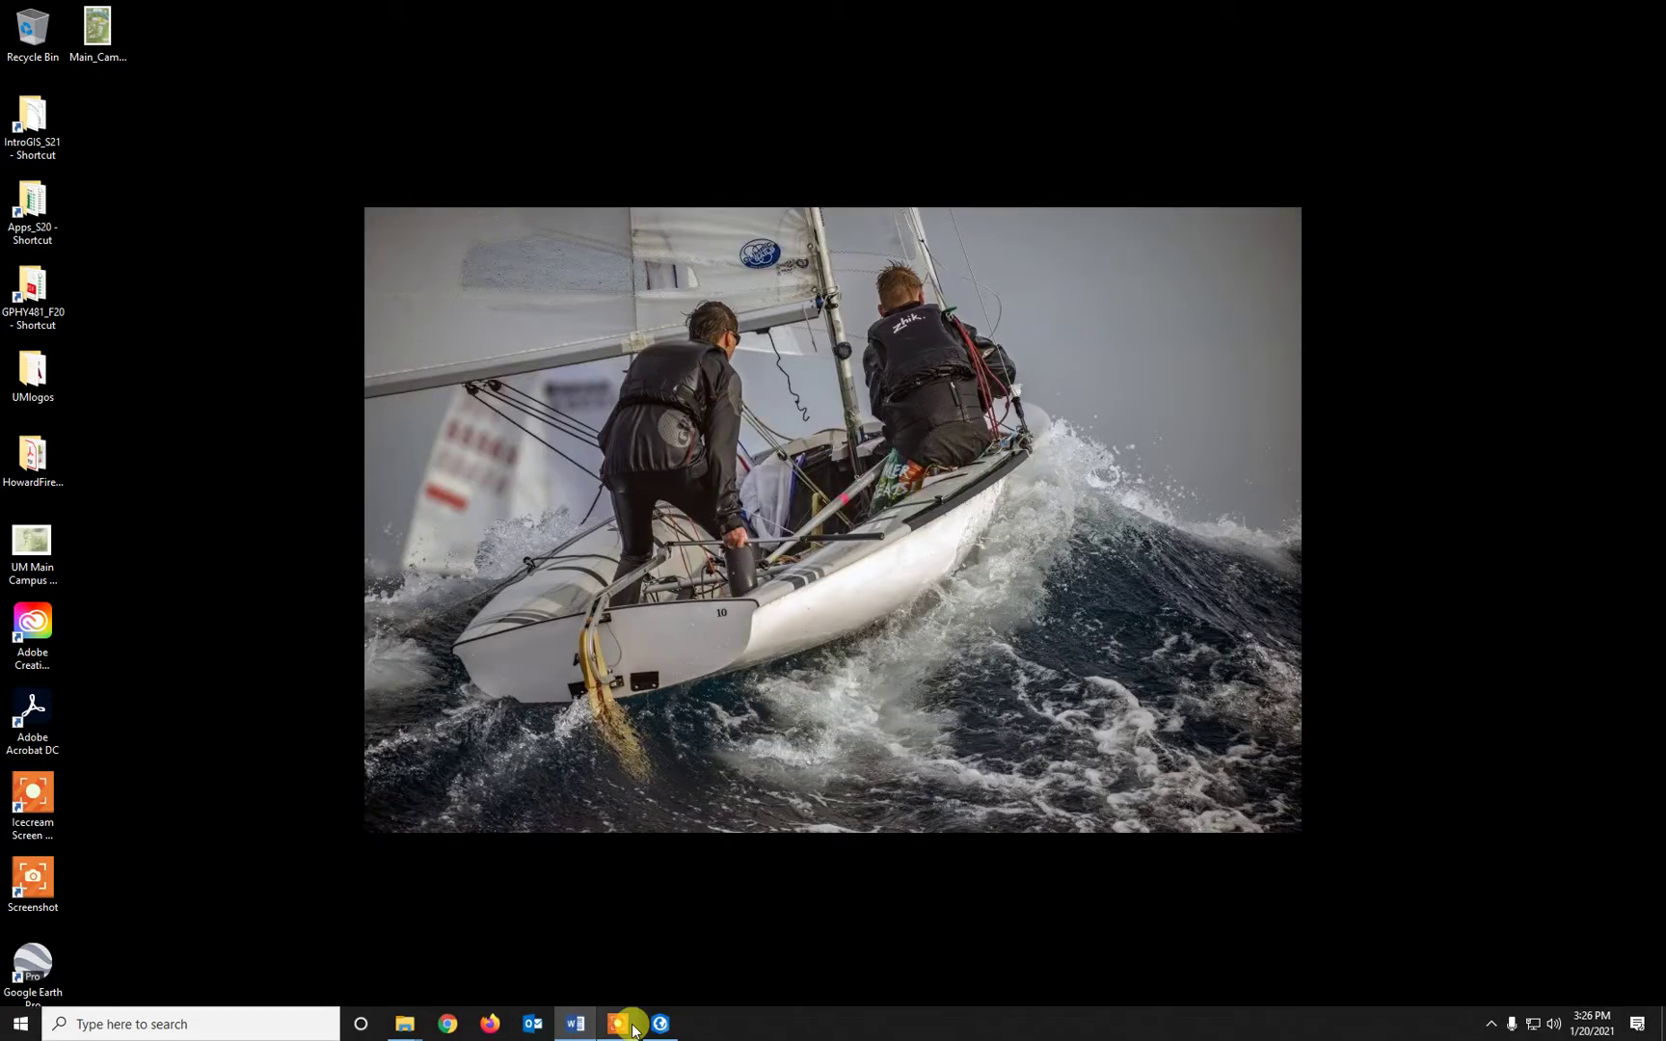
Step: Switch back to ArcGIS Pro, open the catalog view and refresh the FS_R1_MT1 folder connection
left_click(661, 1023)
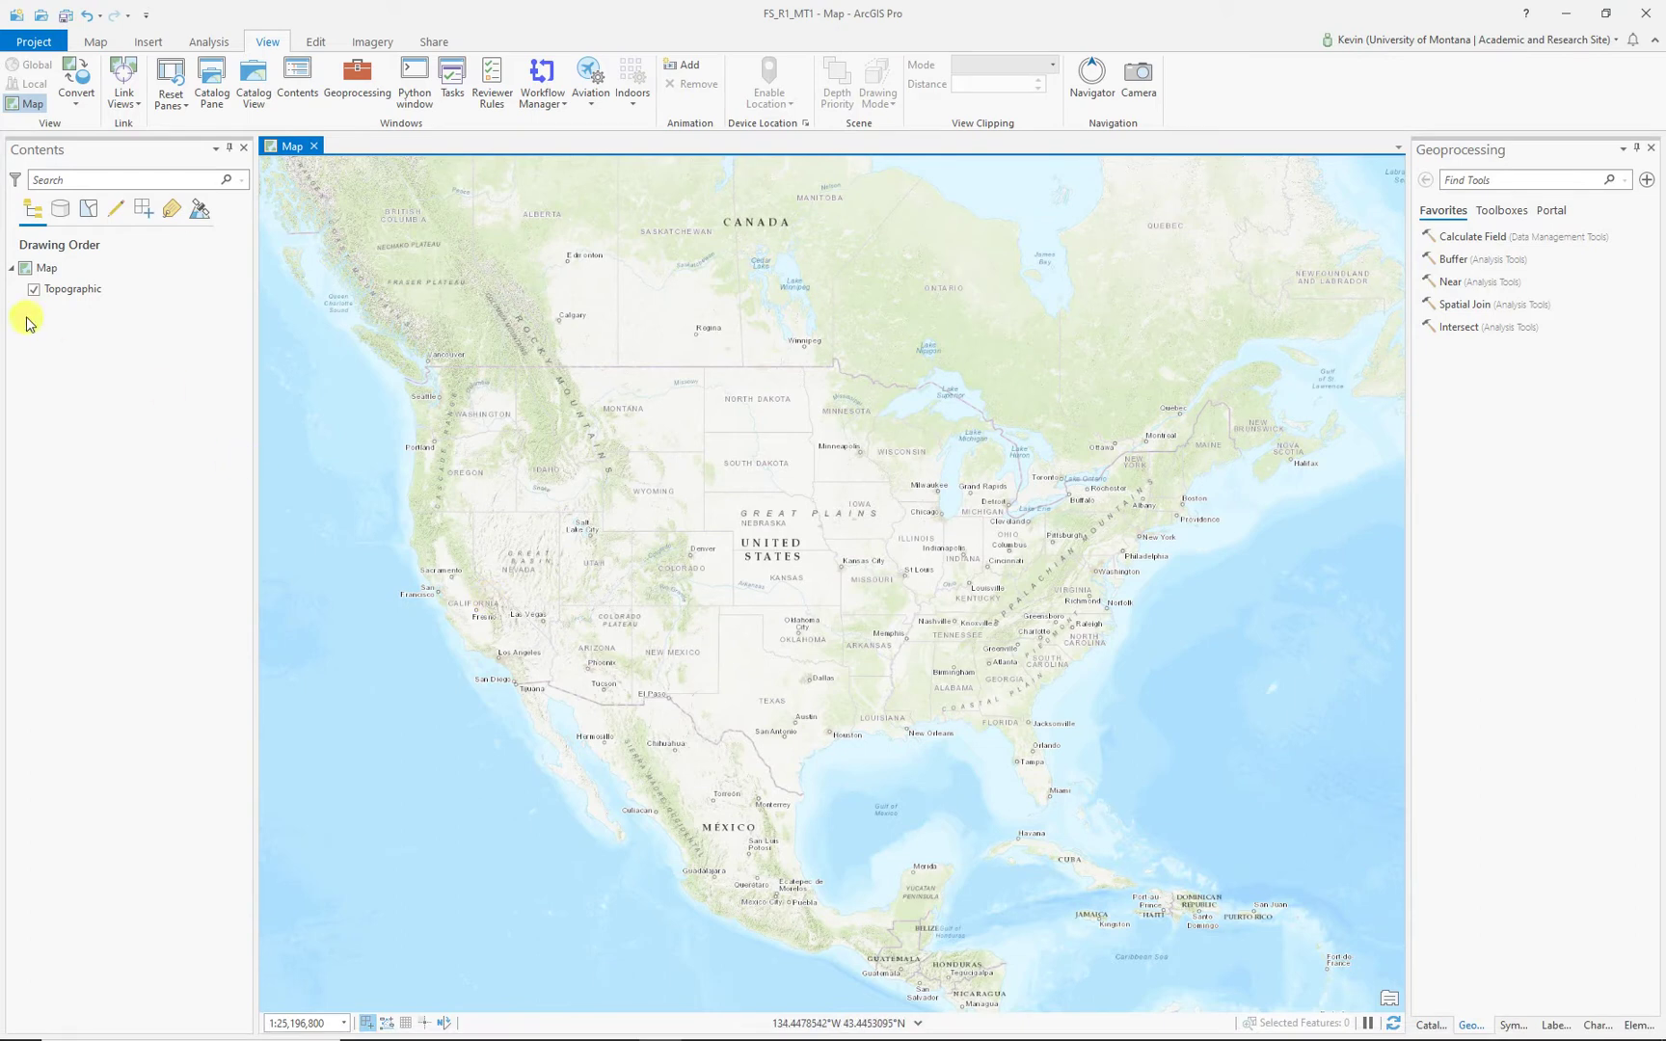
left_click(253, 93)
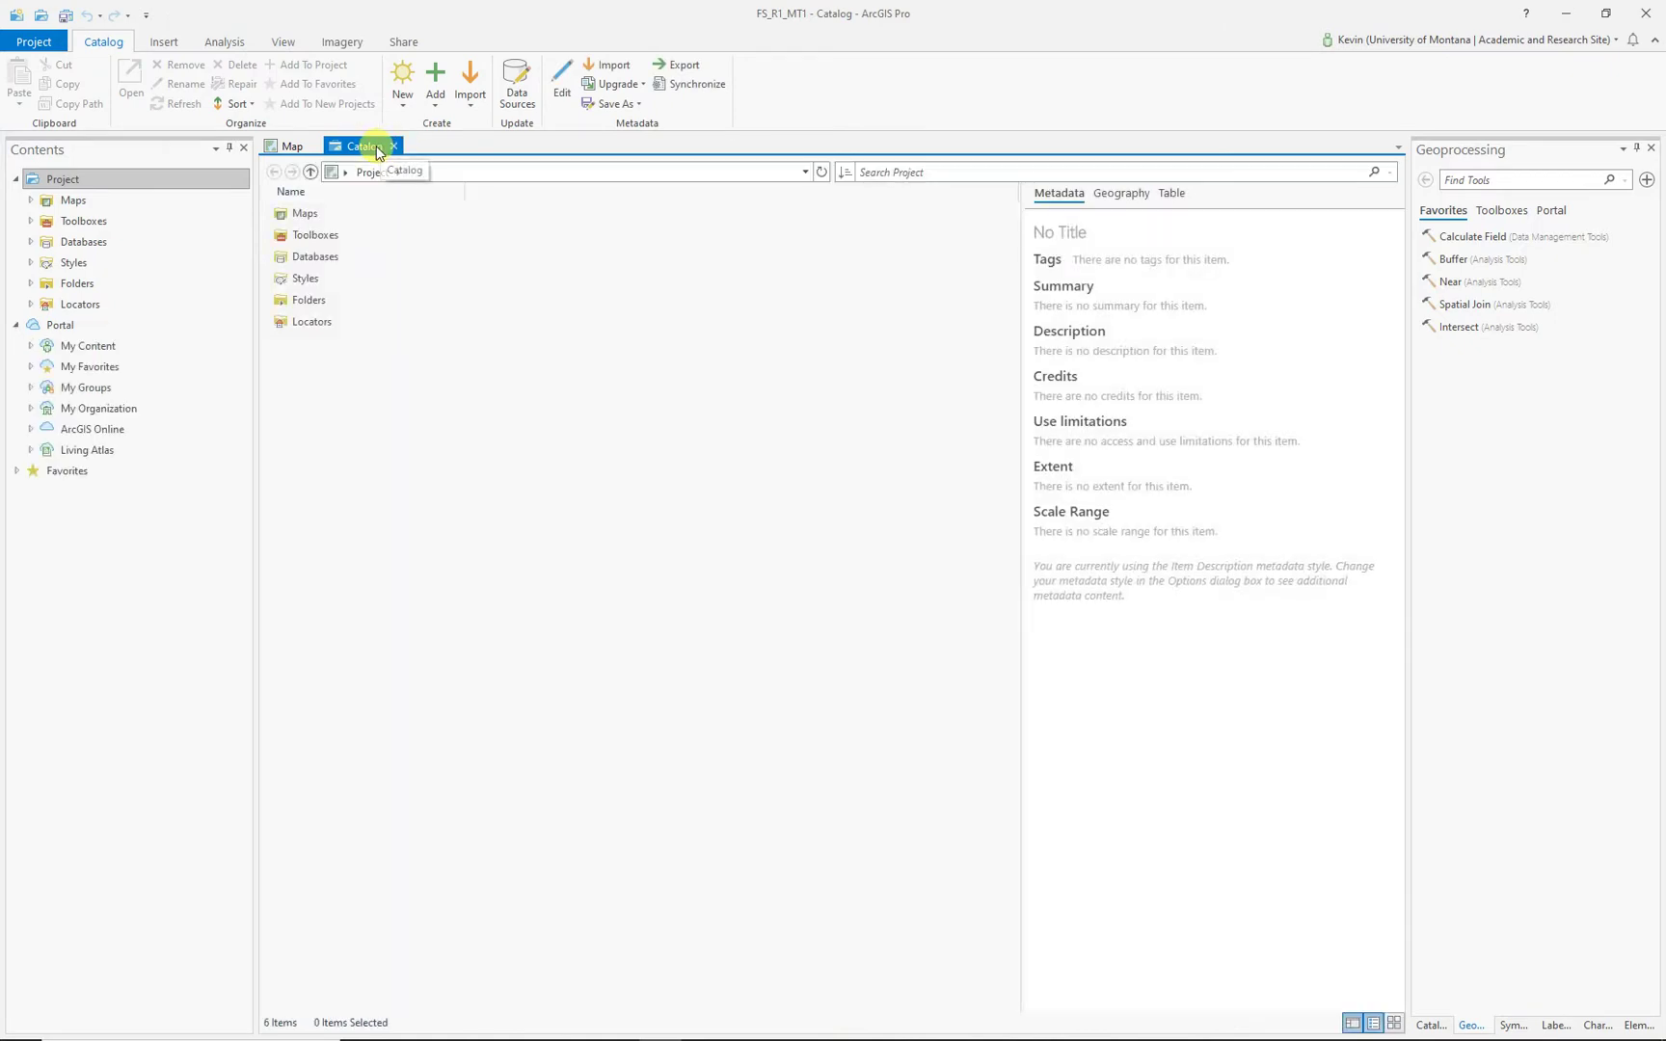
left_click(31, 284)
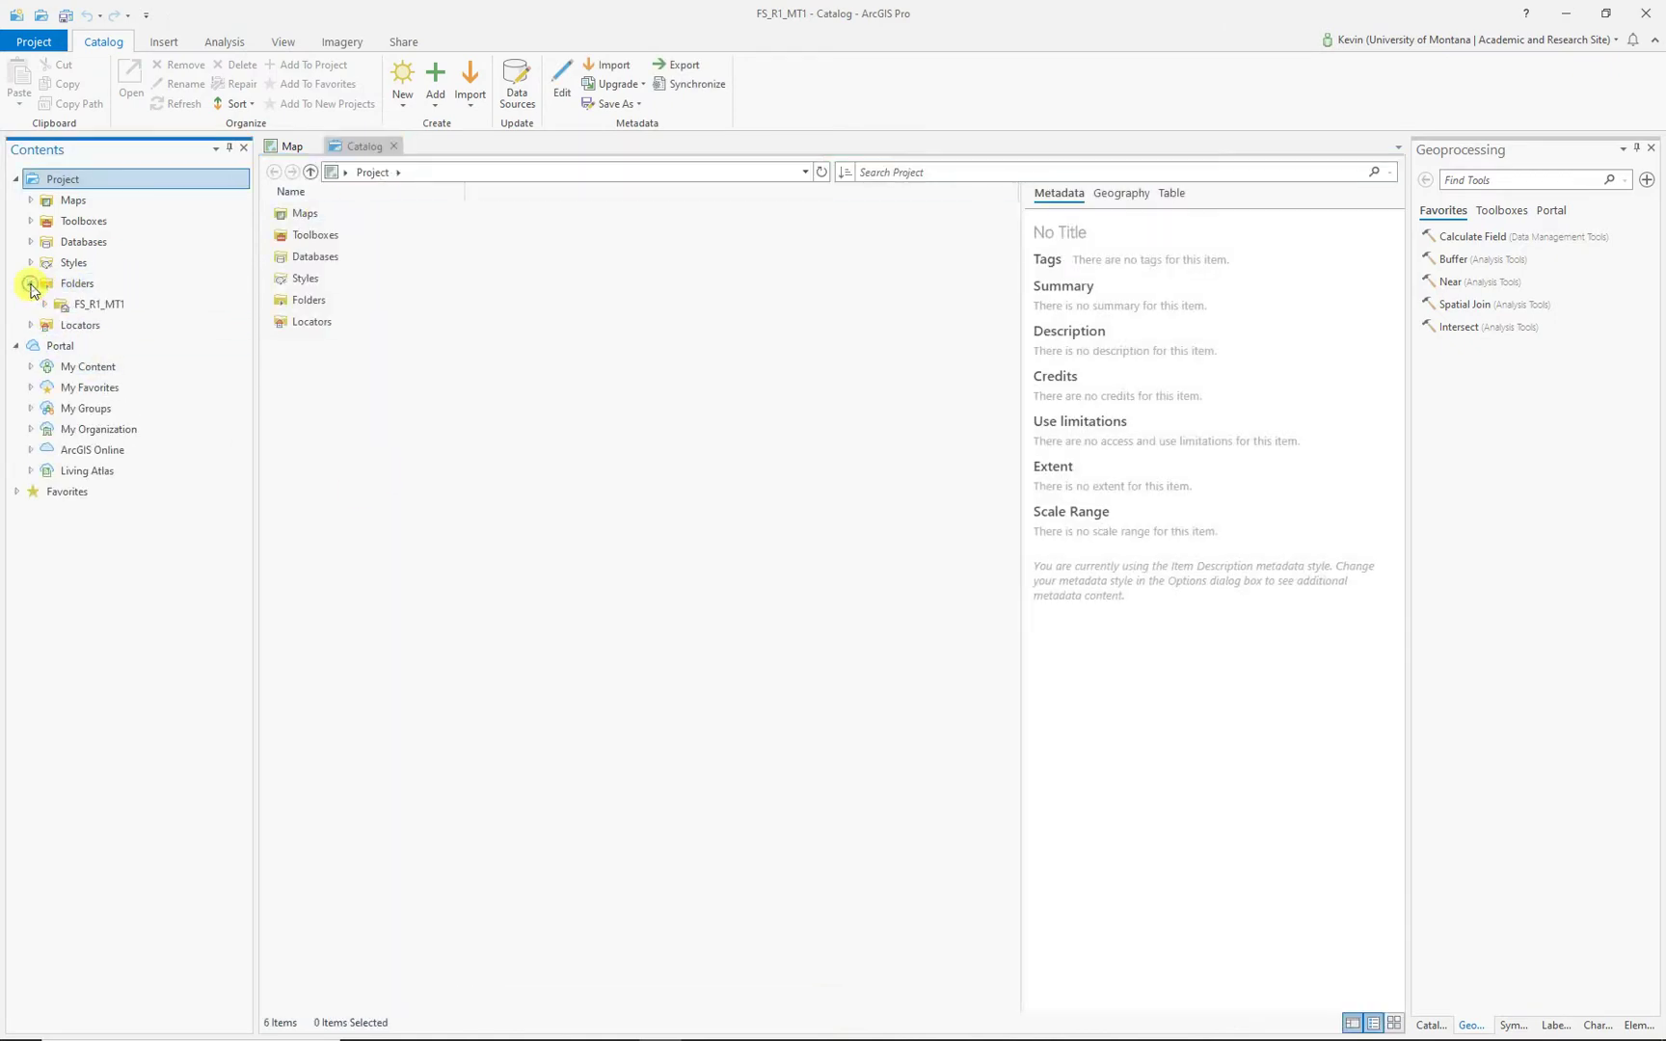
right_click(89, 304)
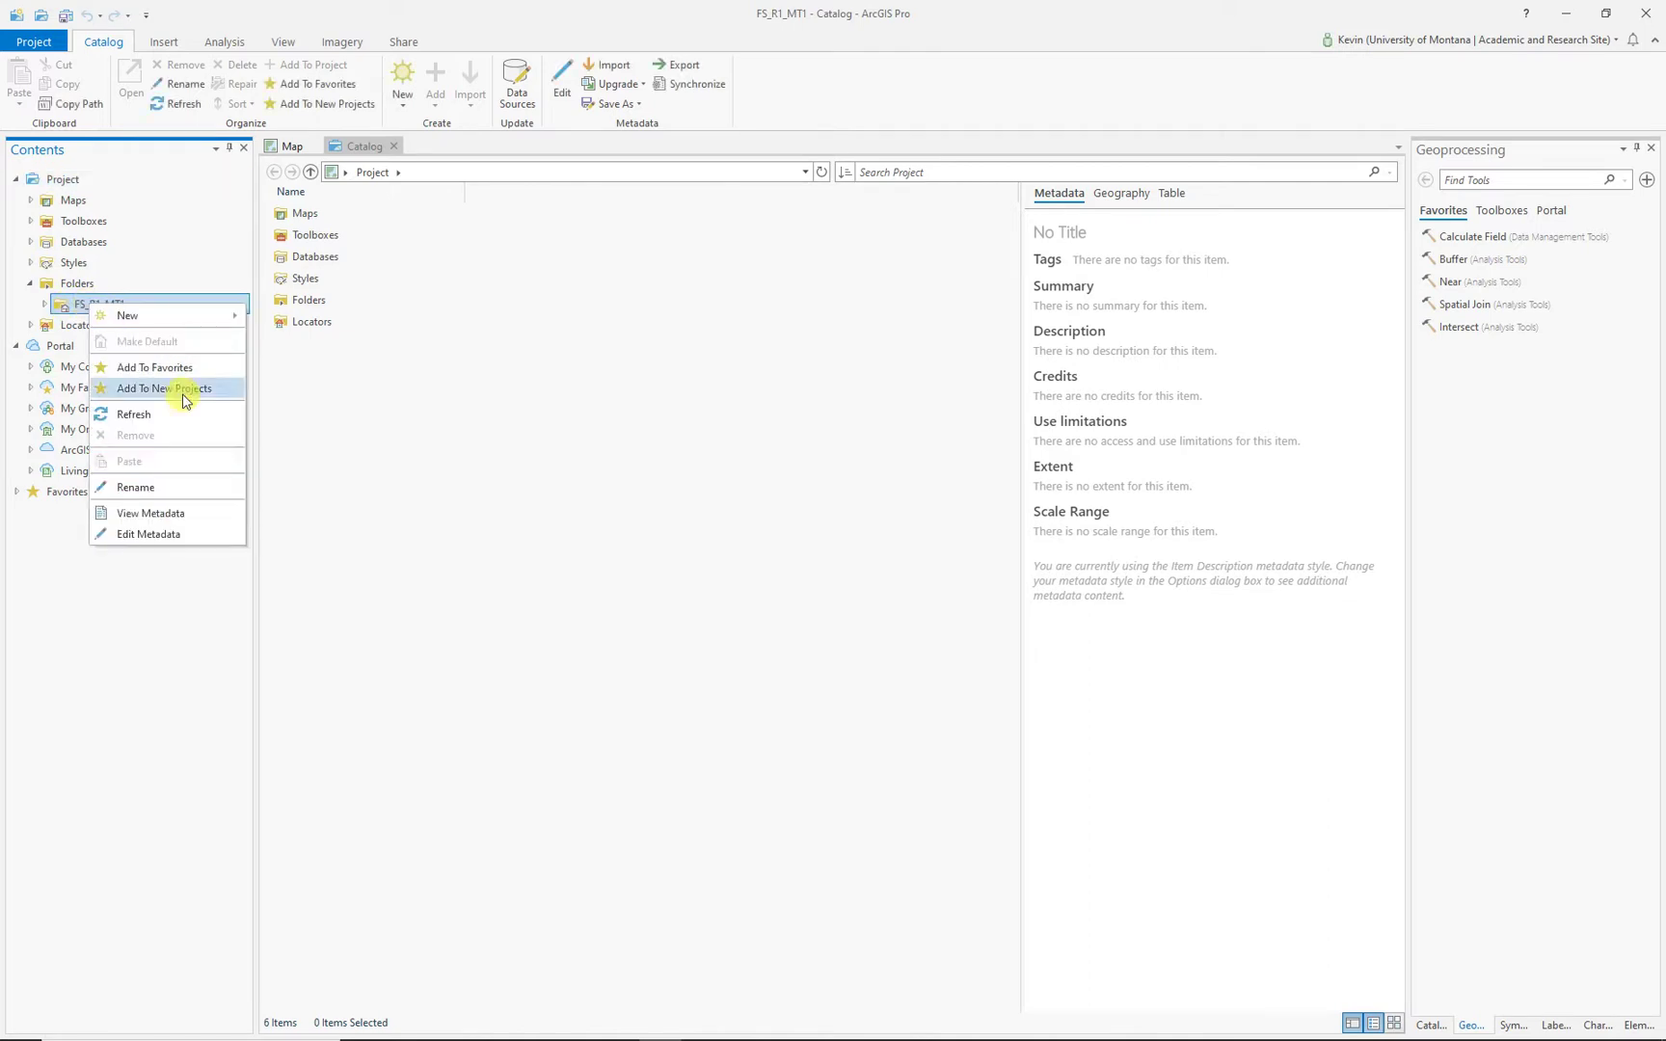
left_click(132, 417)
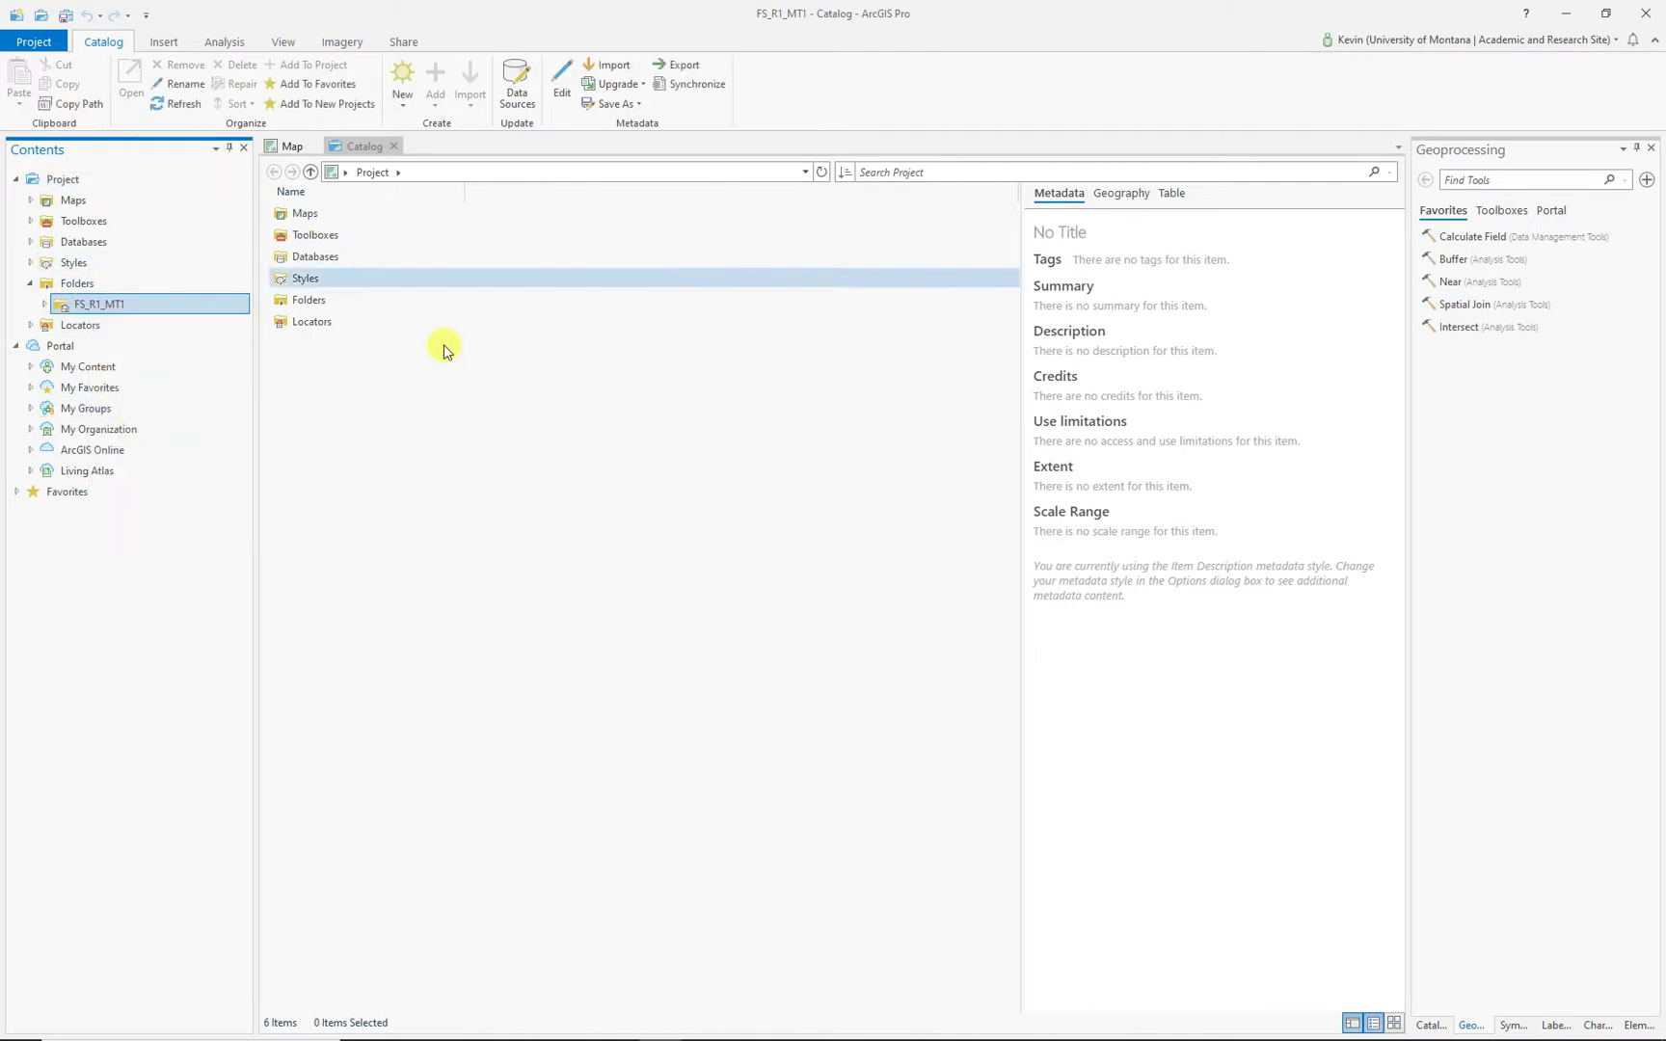
Step: Browse the catalog view to the ForestServiceR1_RawData2 folder inside the FS_R1_MT1 folder connection
double_click(310, 300)
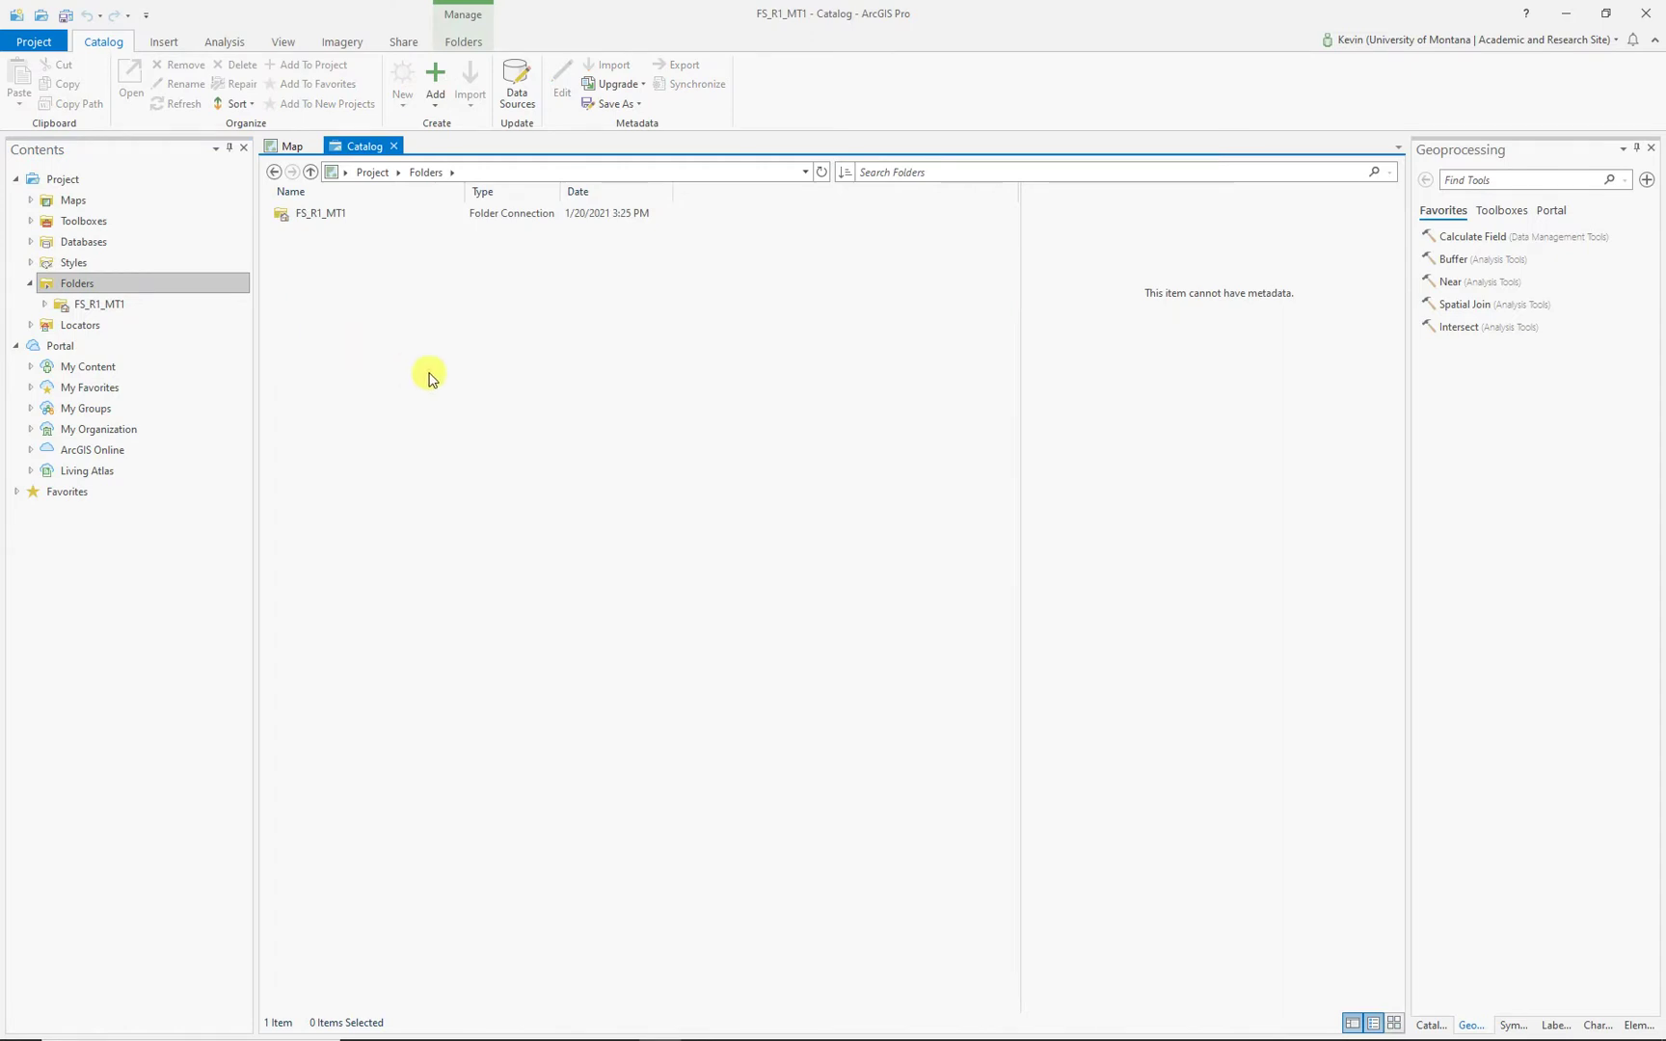
double_click(312, 214)
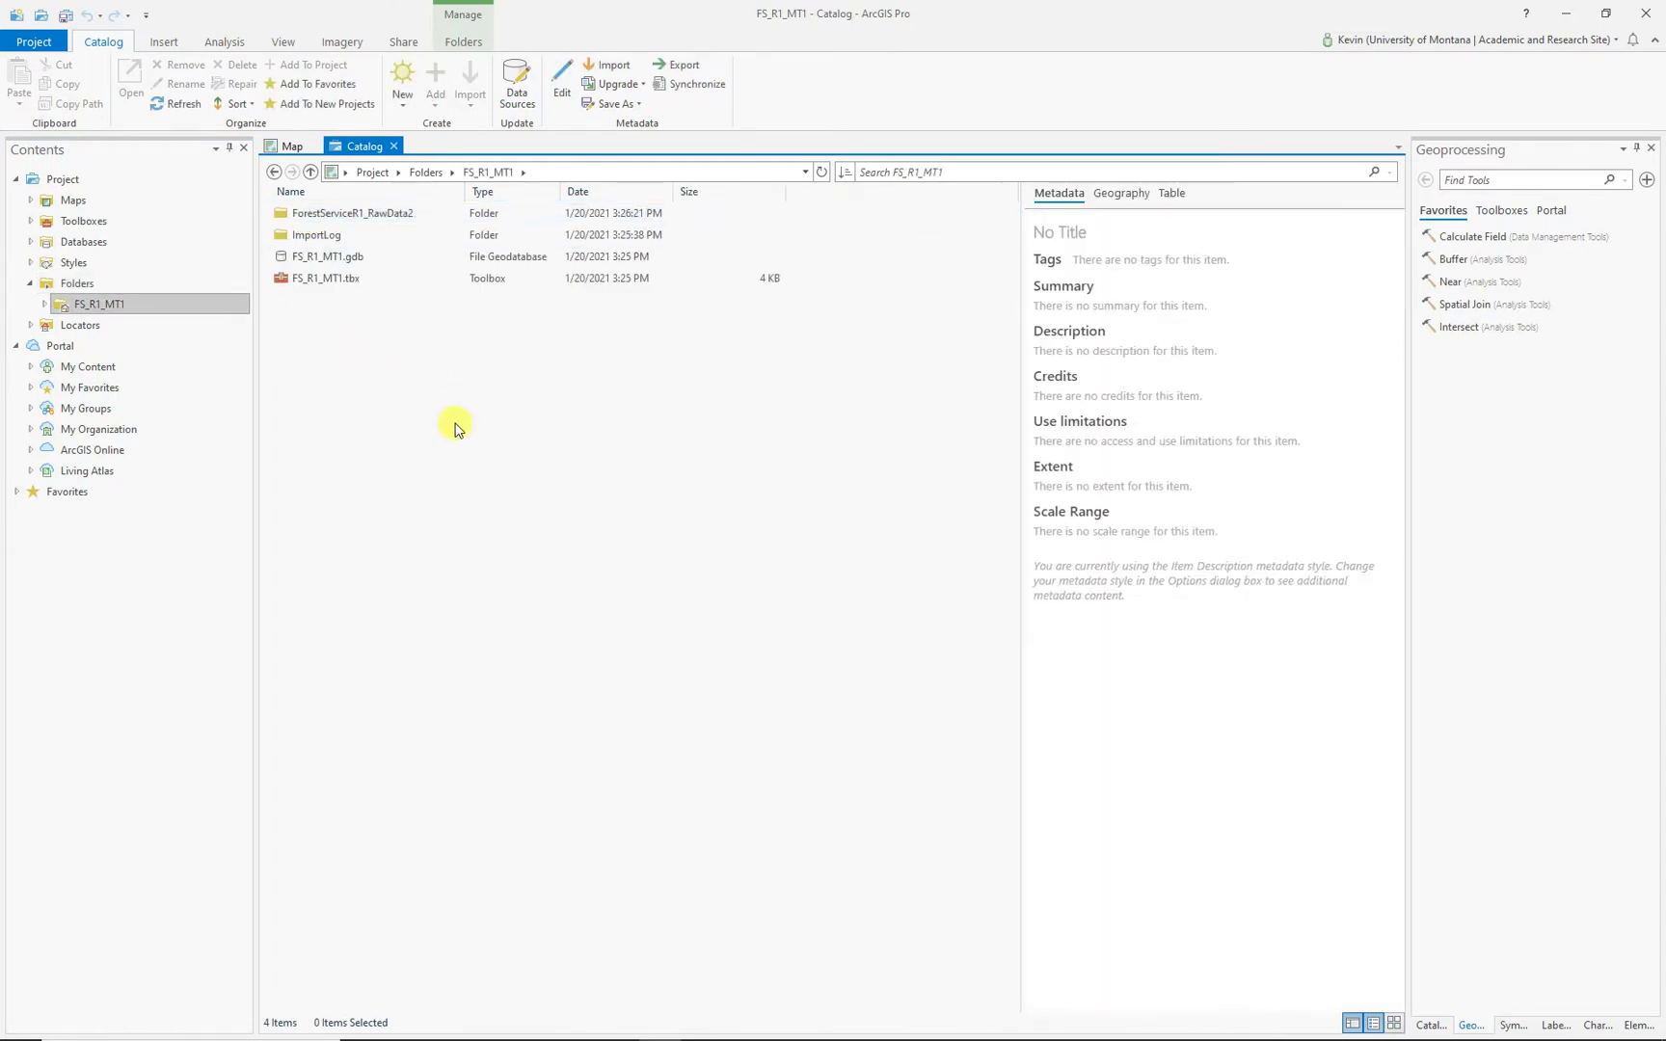
left_click(349, 220)
double_click(355, 214)
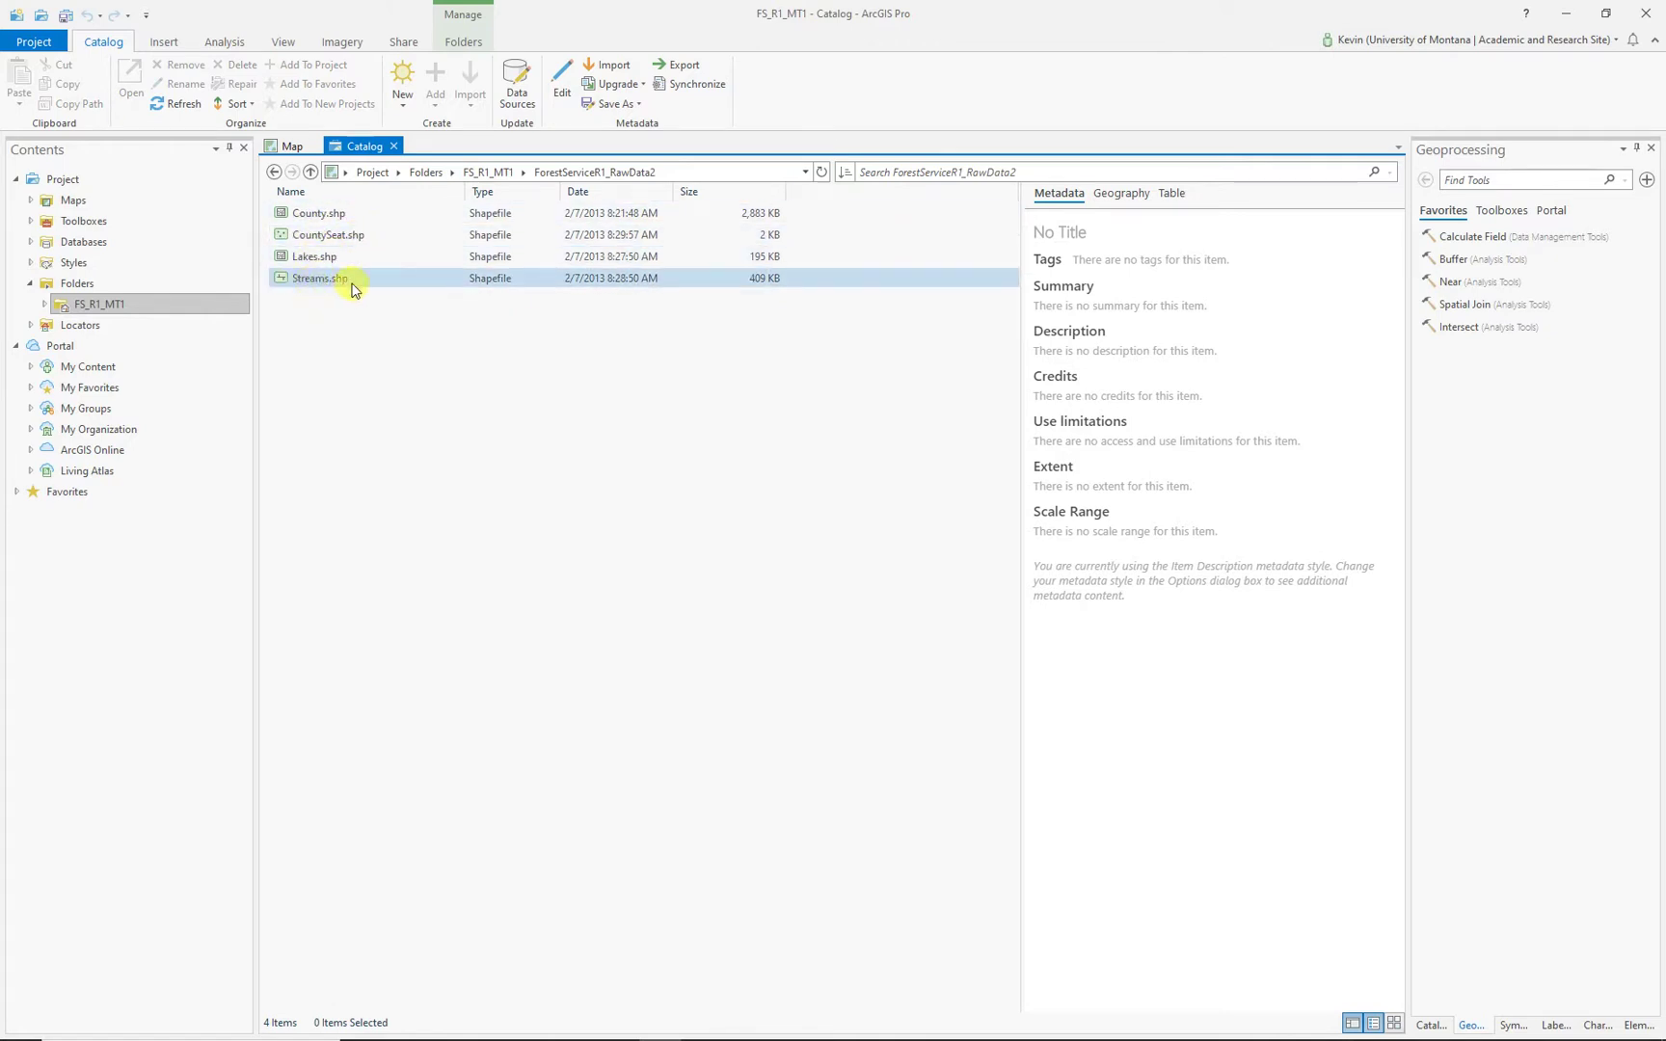
Step: Upgrade the FGDC metadata of County.shp to the ArcGIS metadata format
left_click(317, 215)
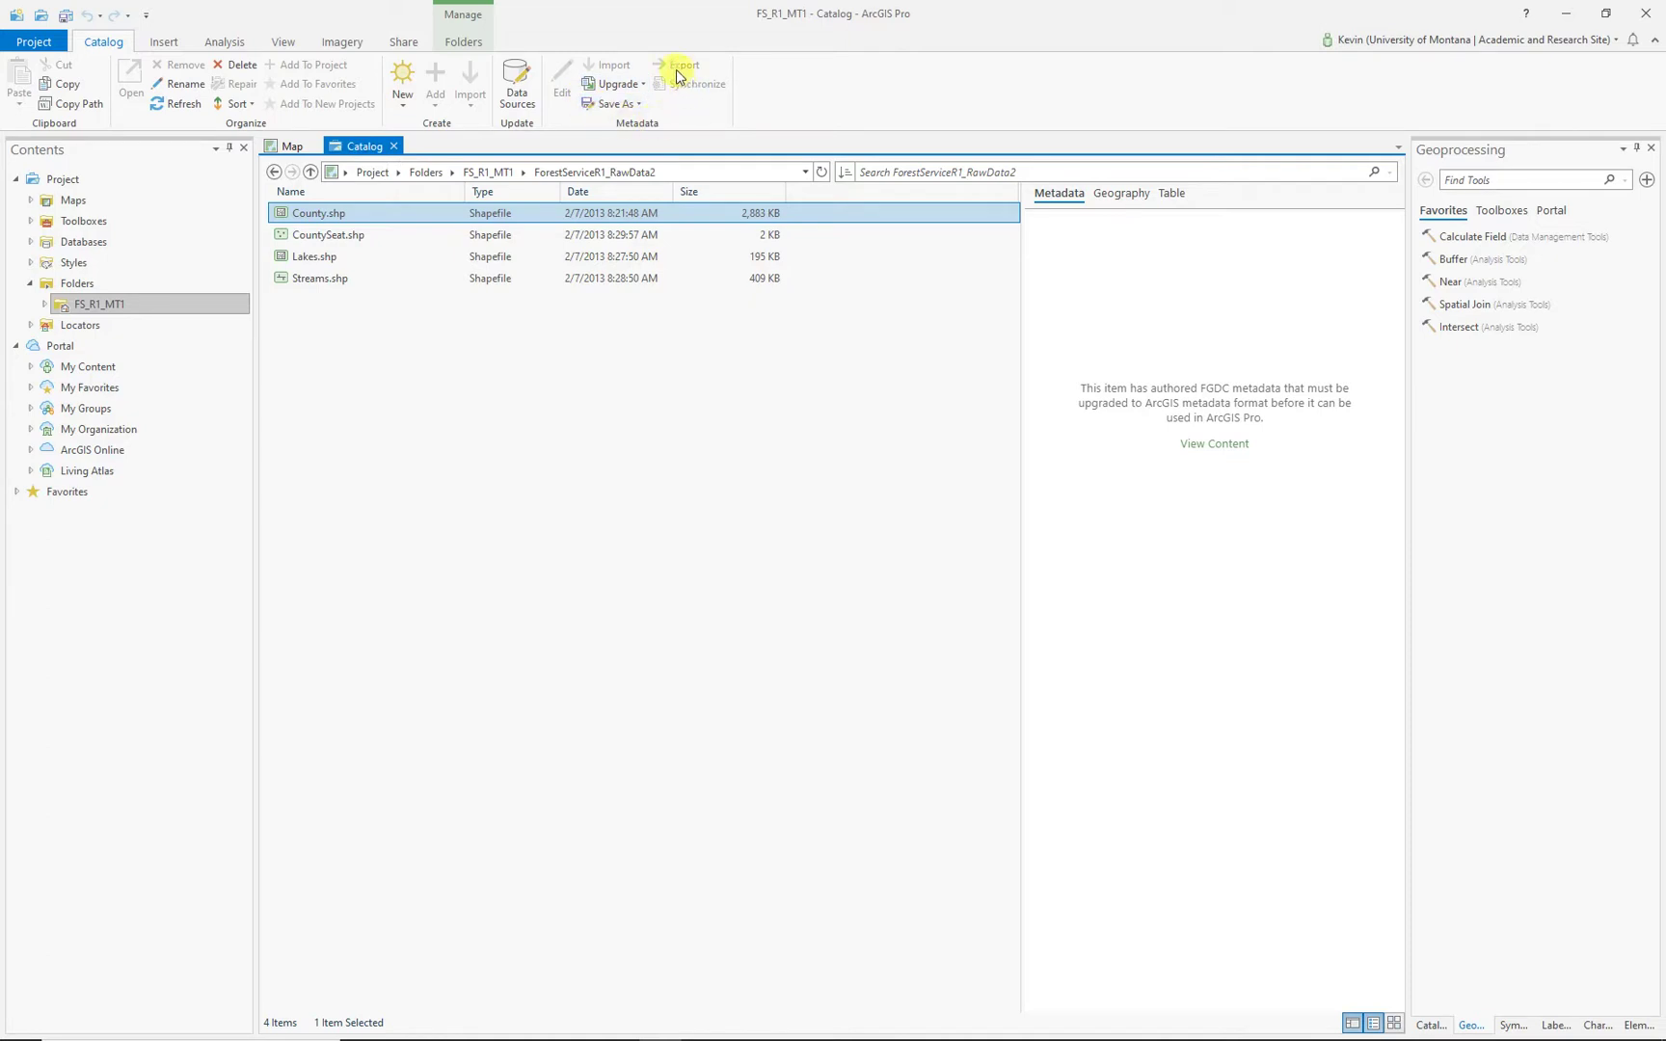
left_click(618, 84)
left_click(642, 106)
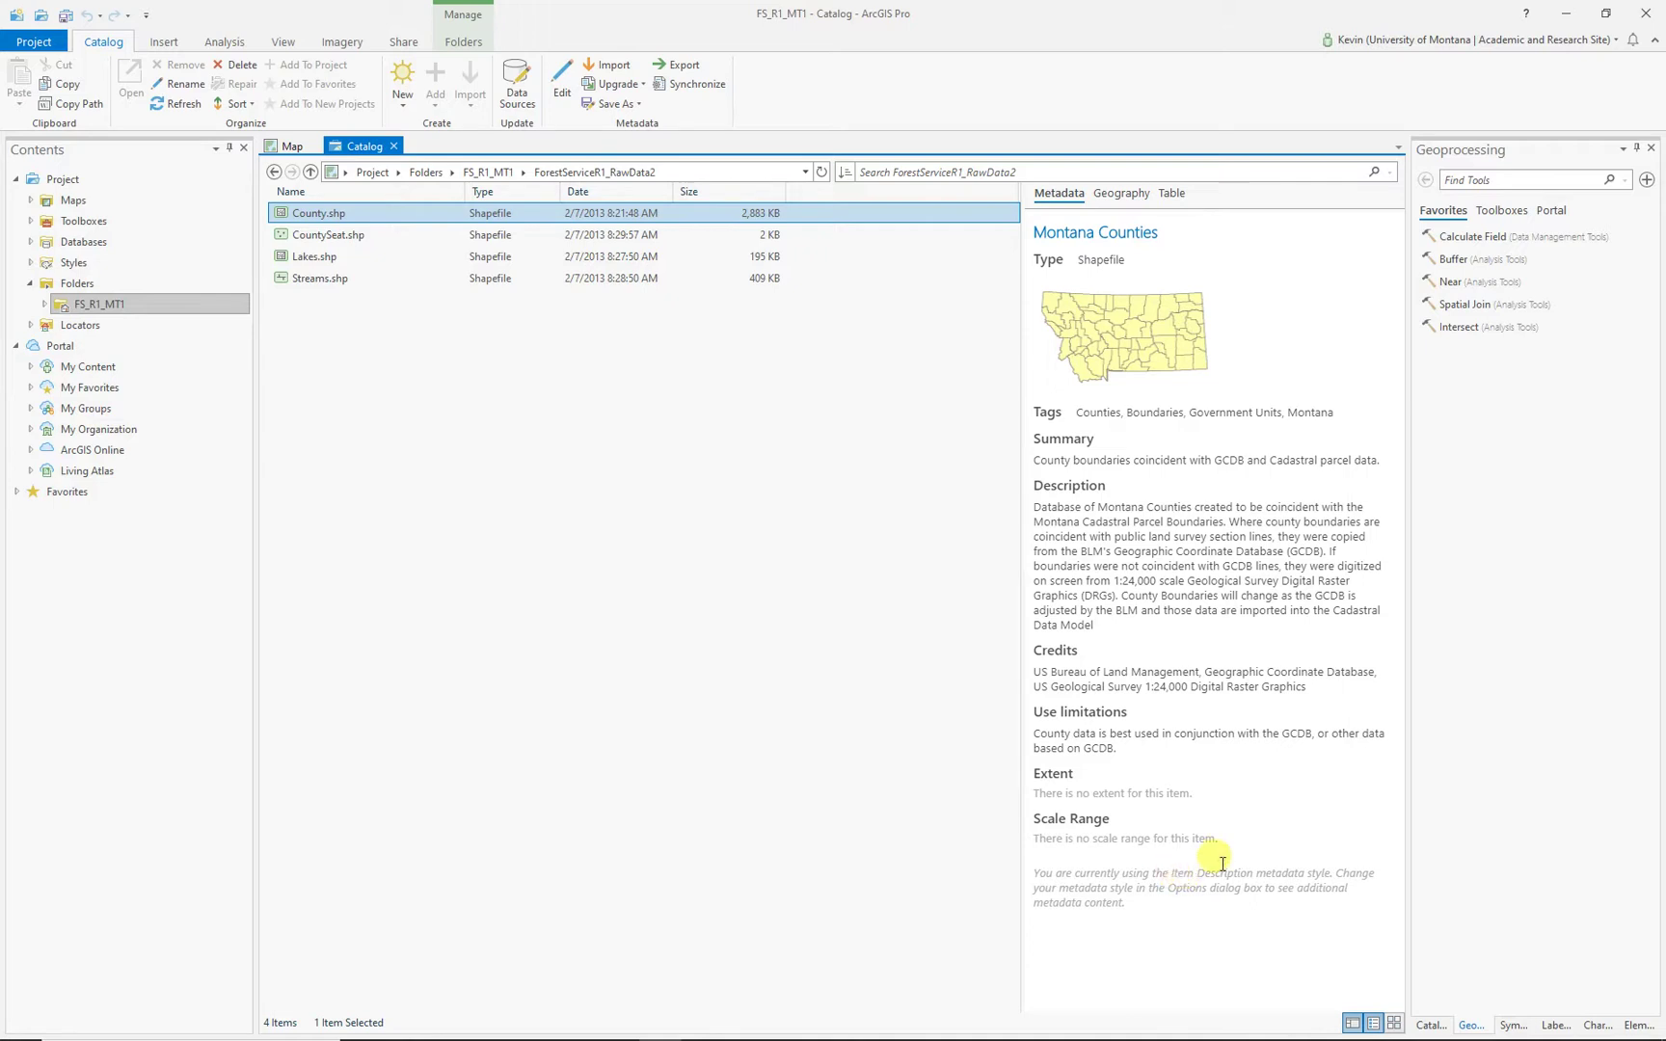
Step: Check the spatial reference in the properties of County.shp
right_click(315, 216)
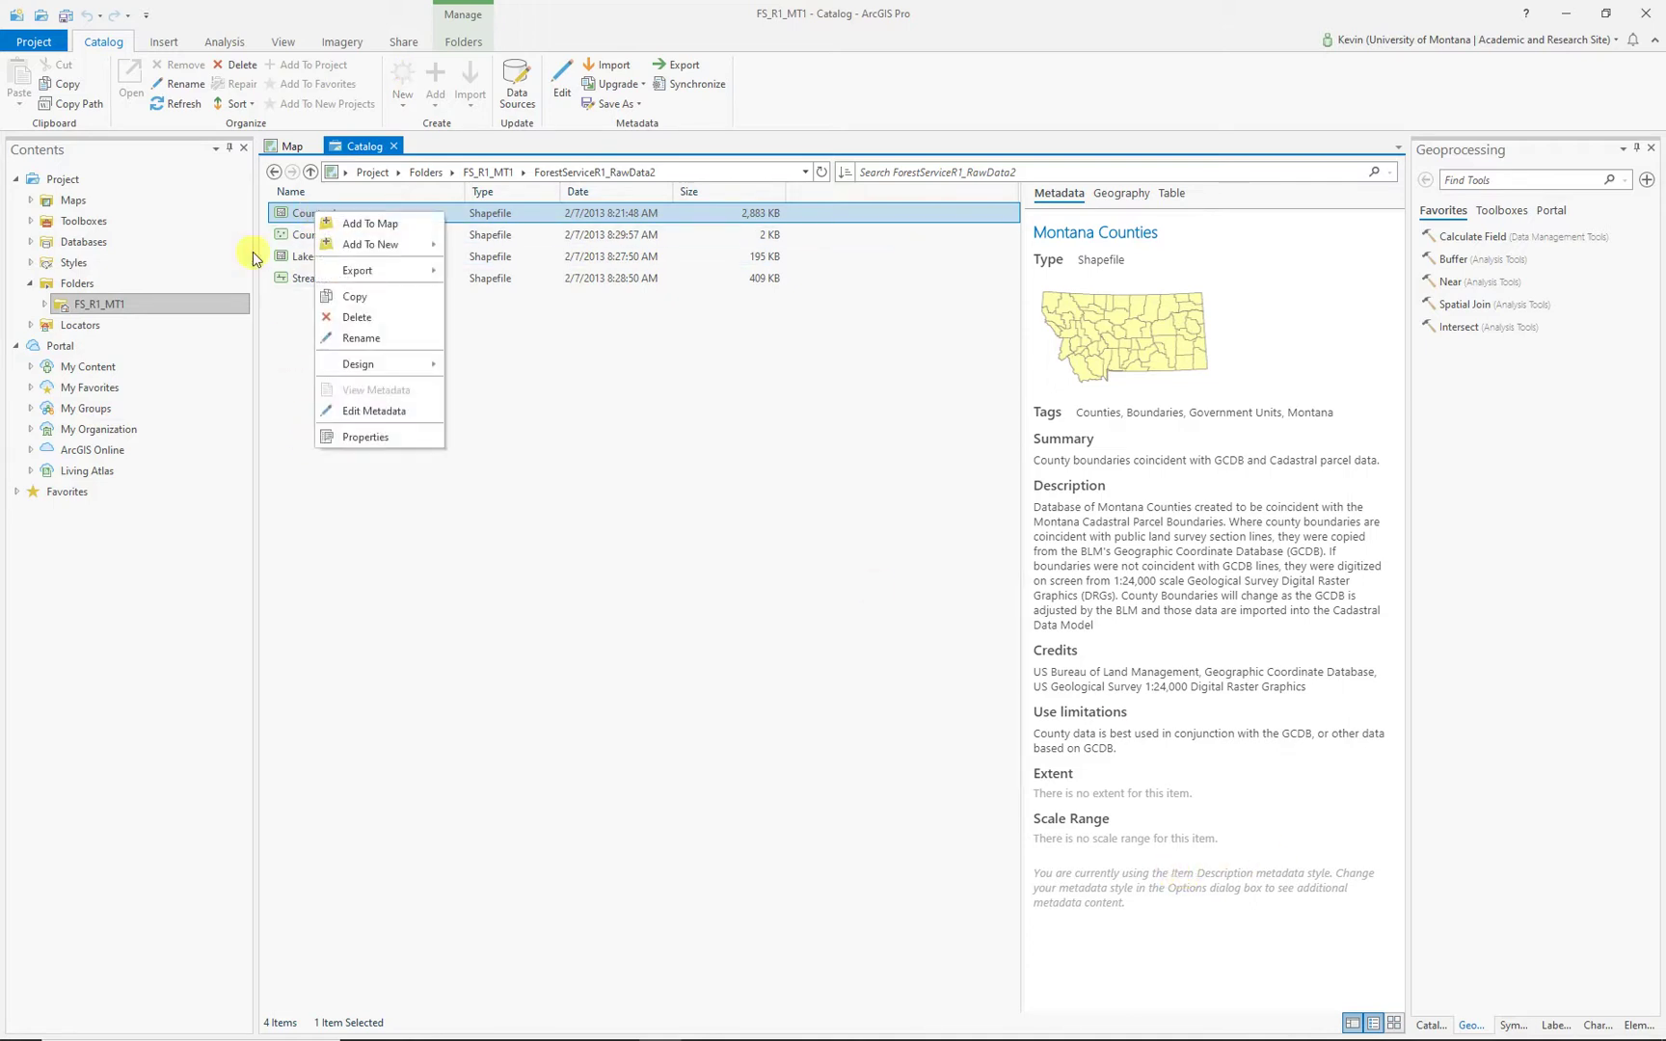
left_click(367, 439)
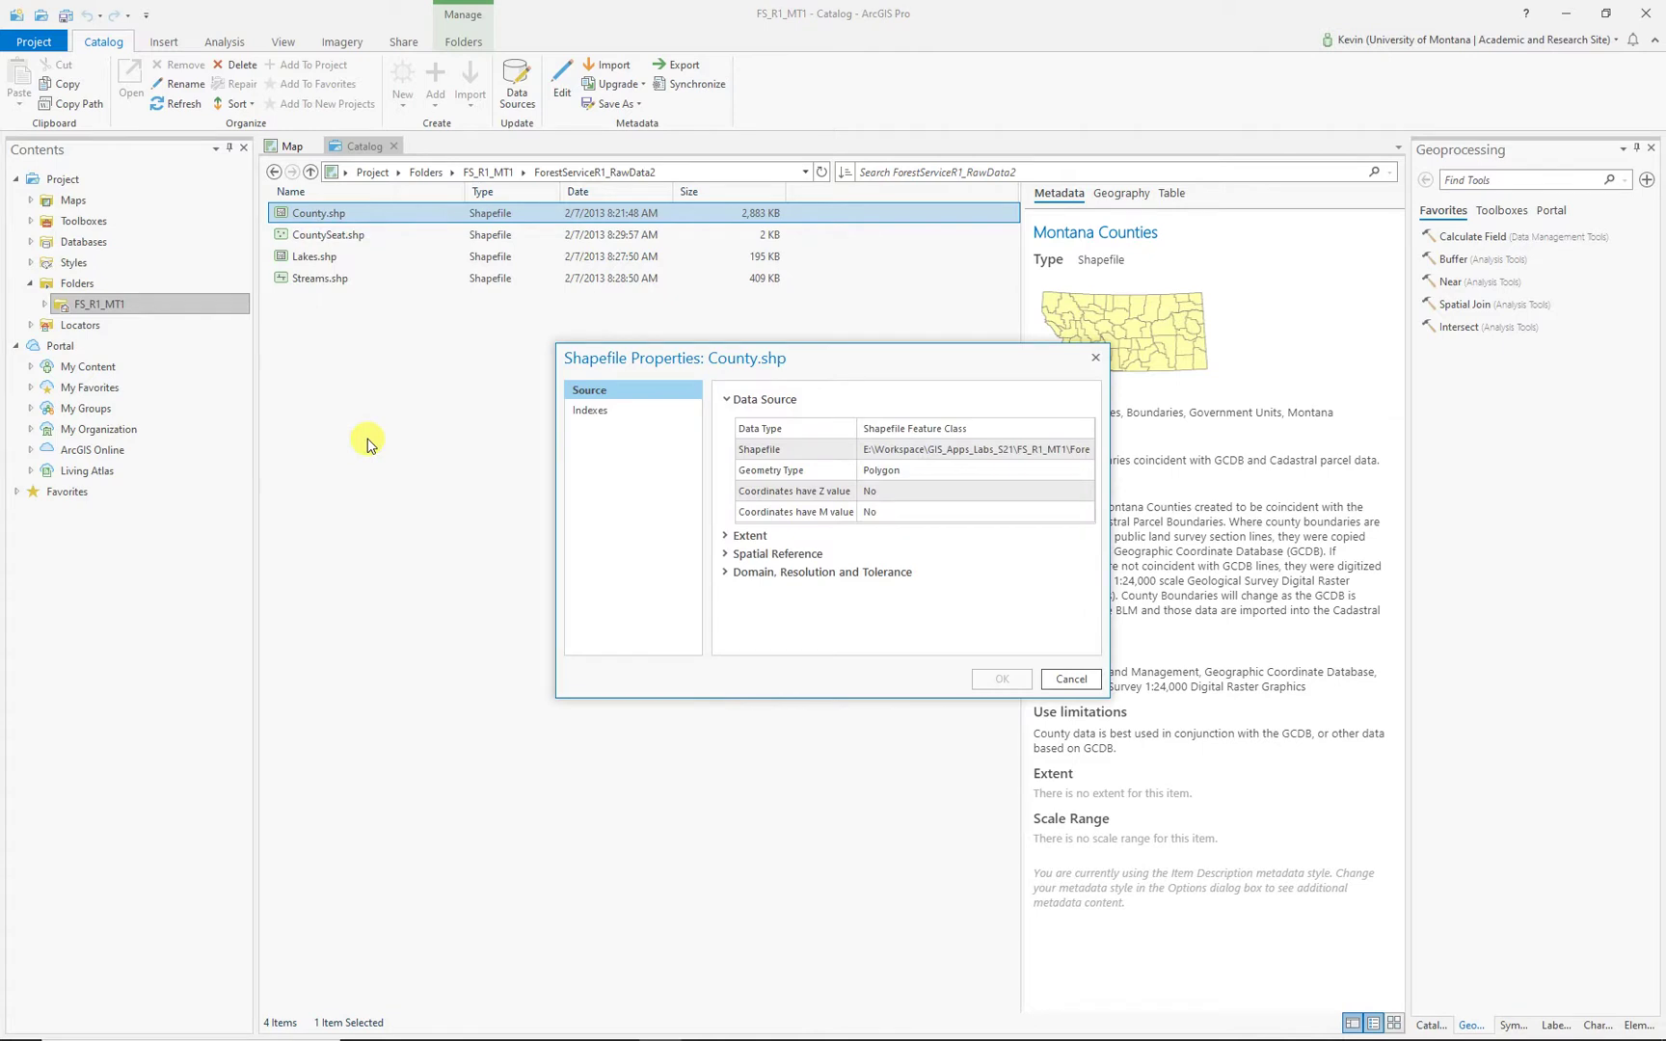
left_click(771, 555)
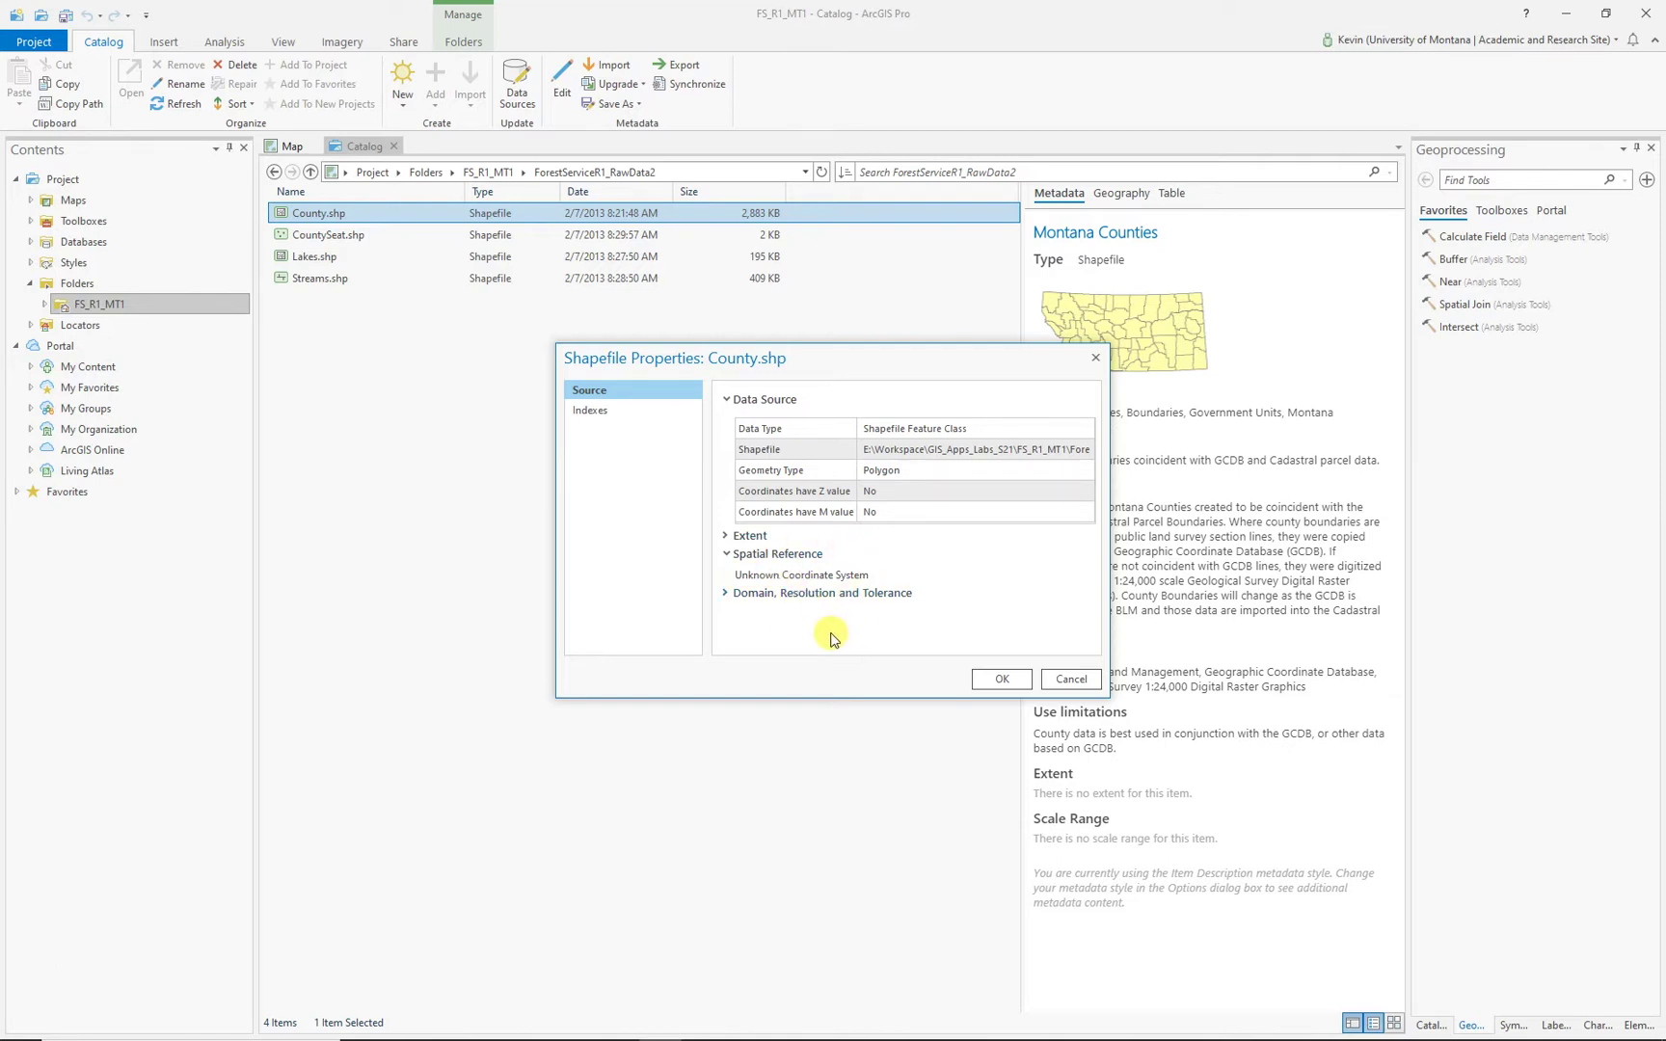
left_click(1066, 679)
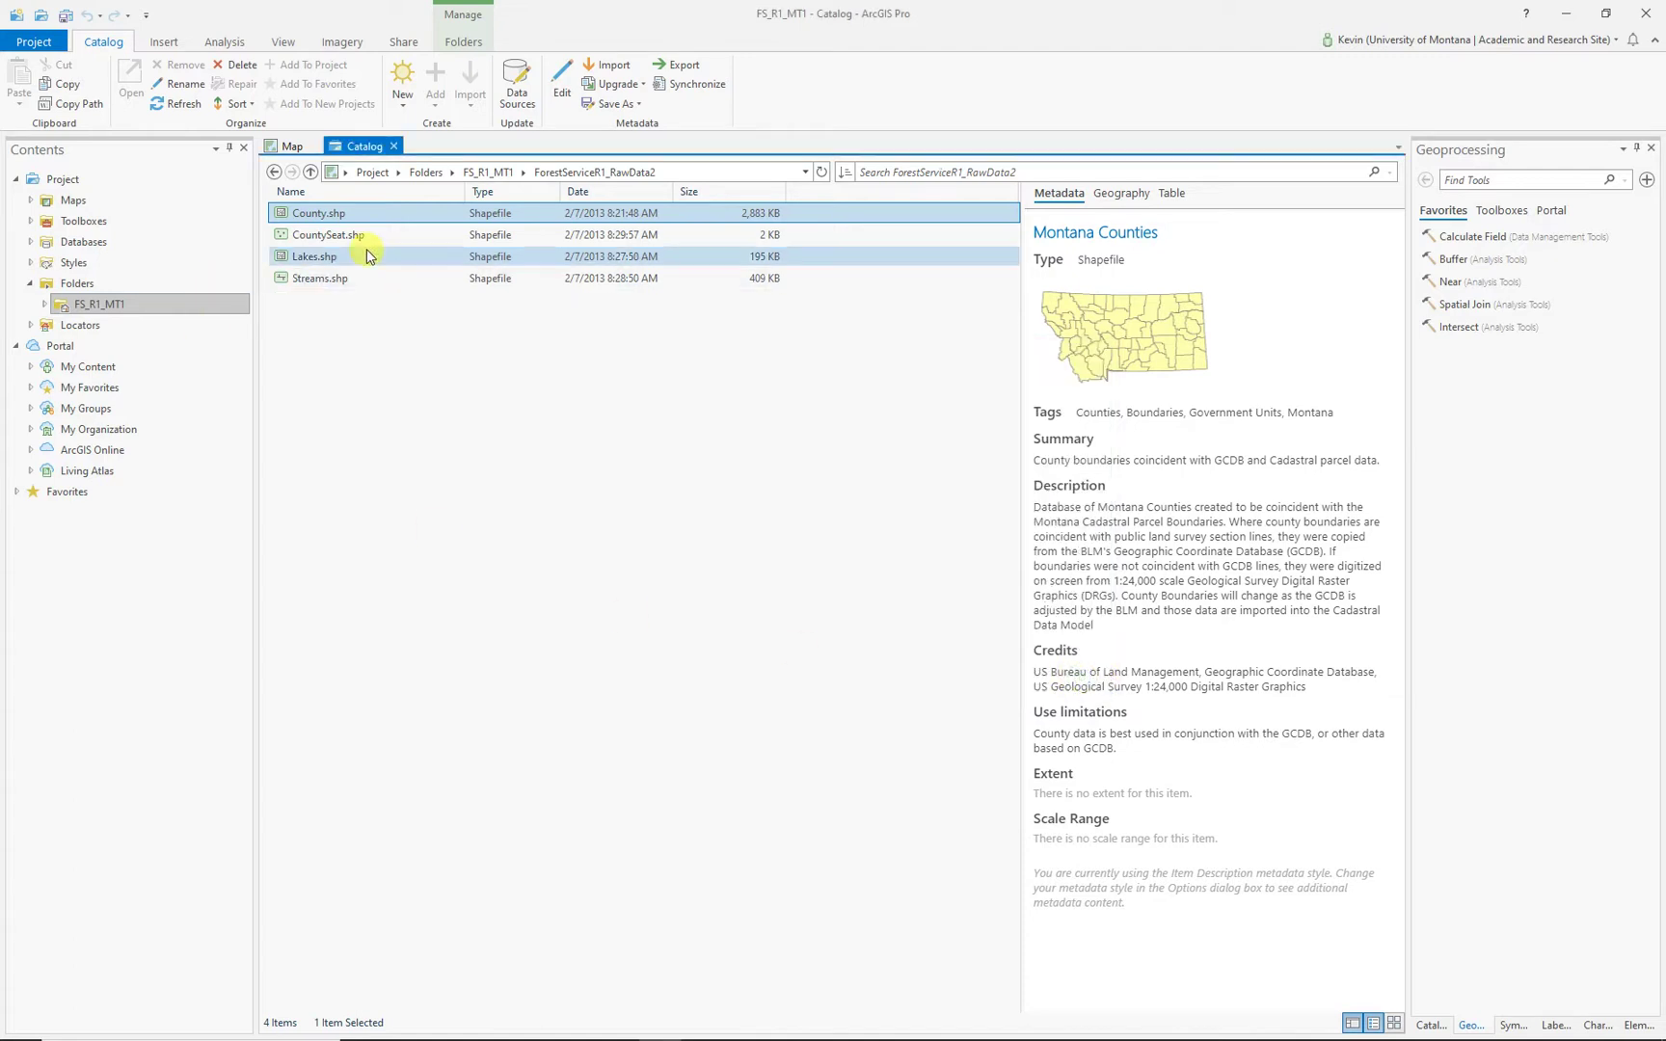
Step: Check the spatial reference in the properties of CountySeat.shp and consult the County Seats entry of the spatial reference table in Word
left_click(328, 237)
right_click(328, 239)
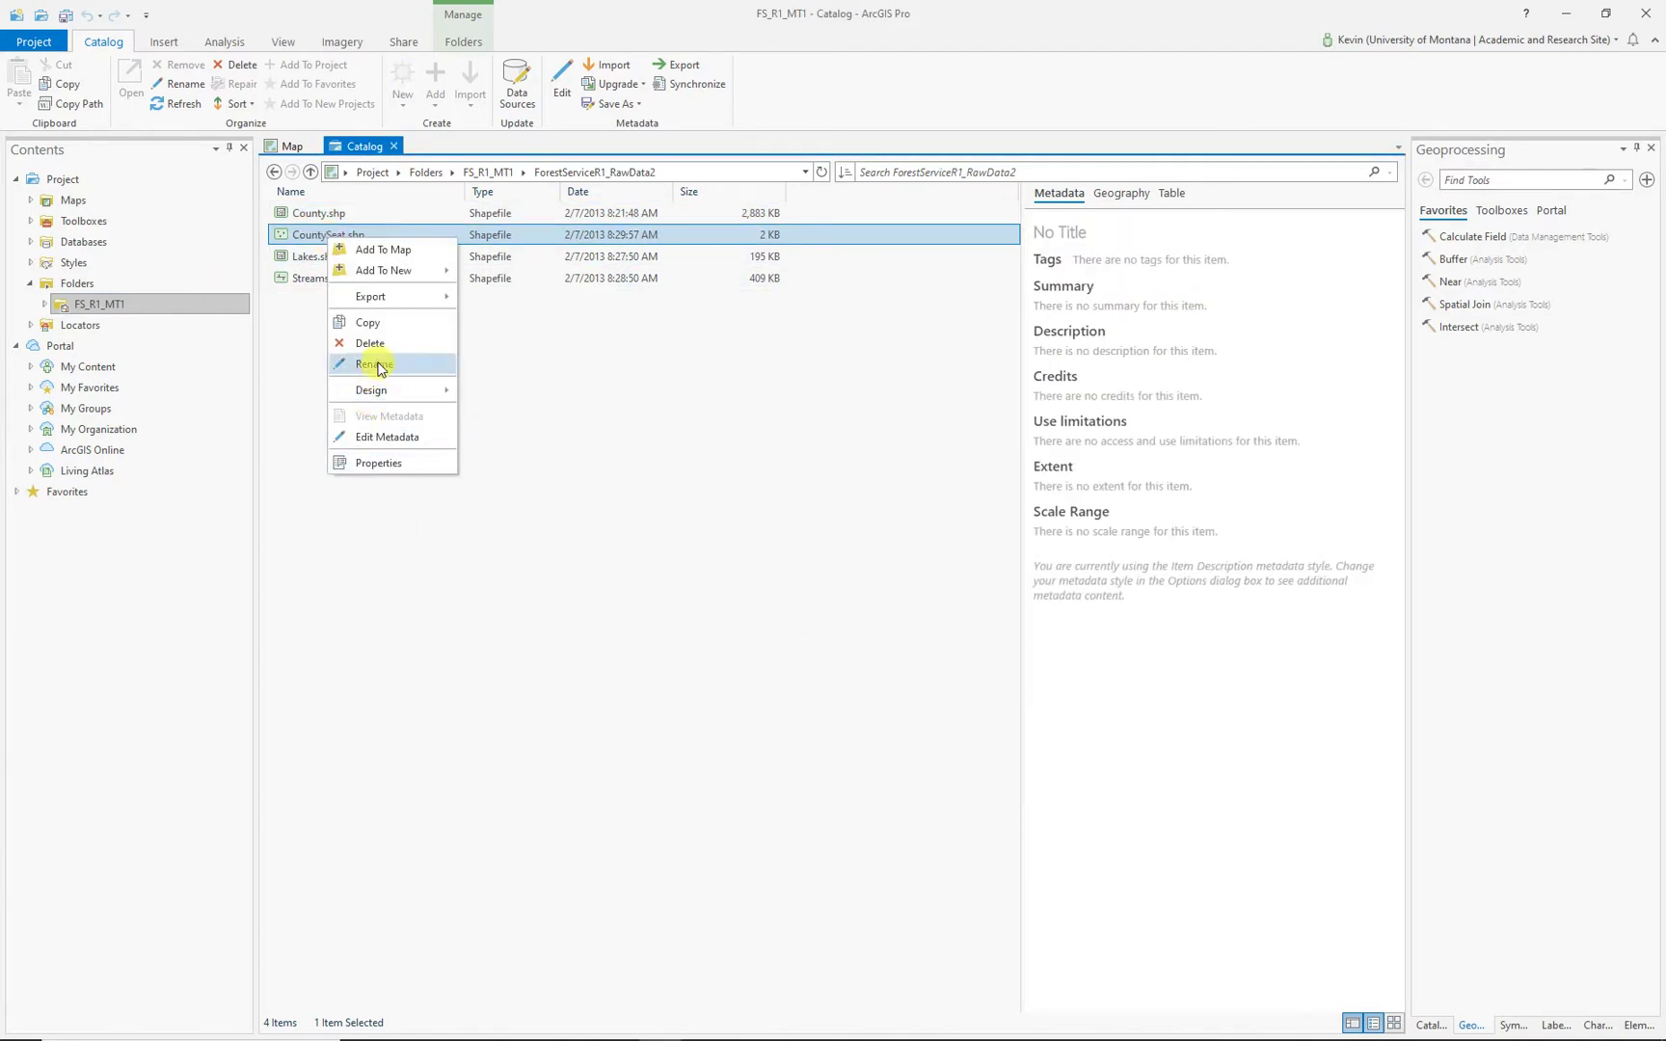
left_click(374, 463)
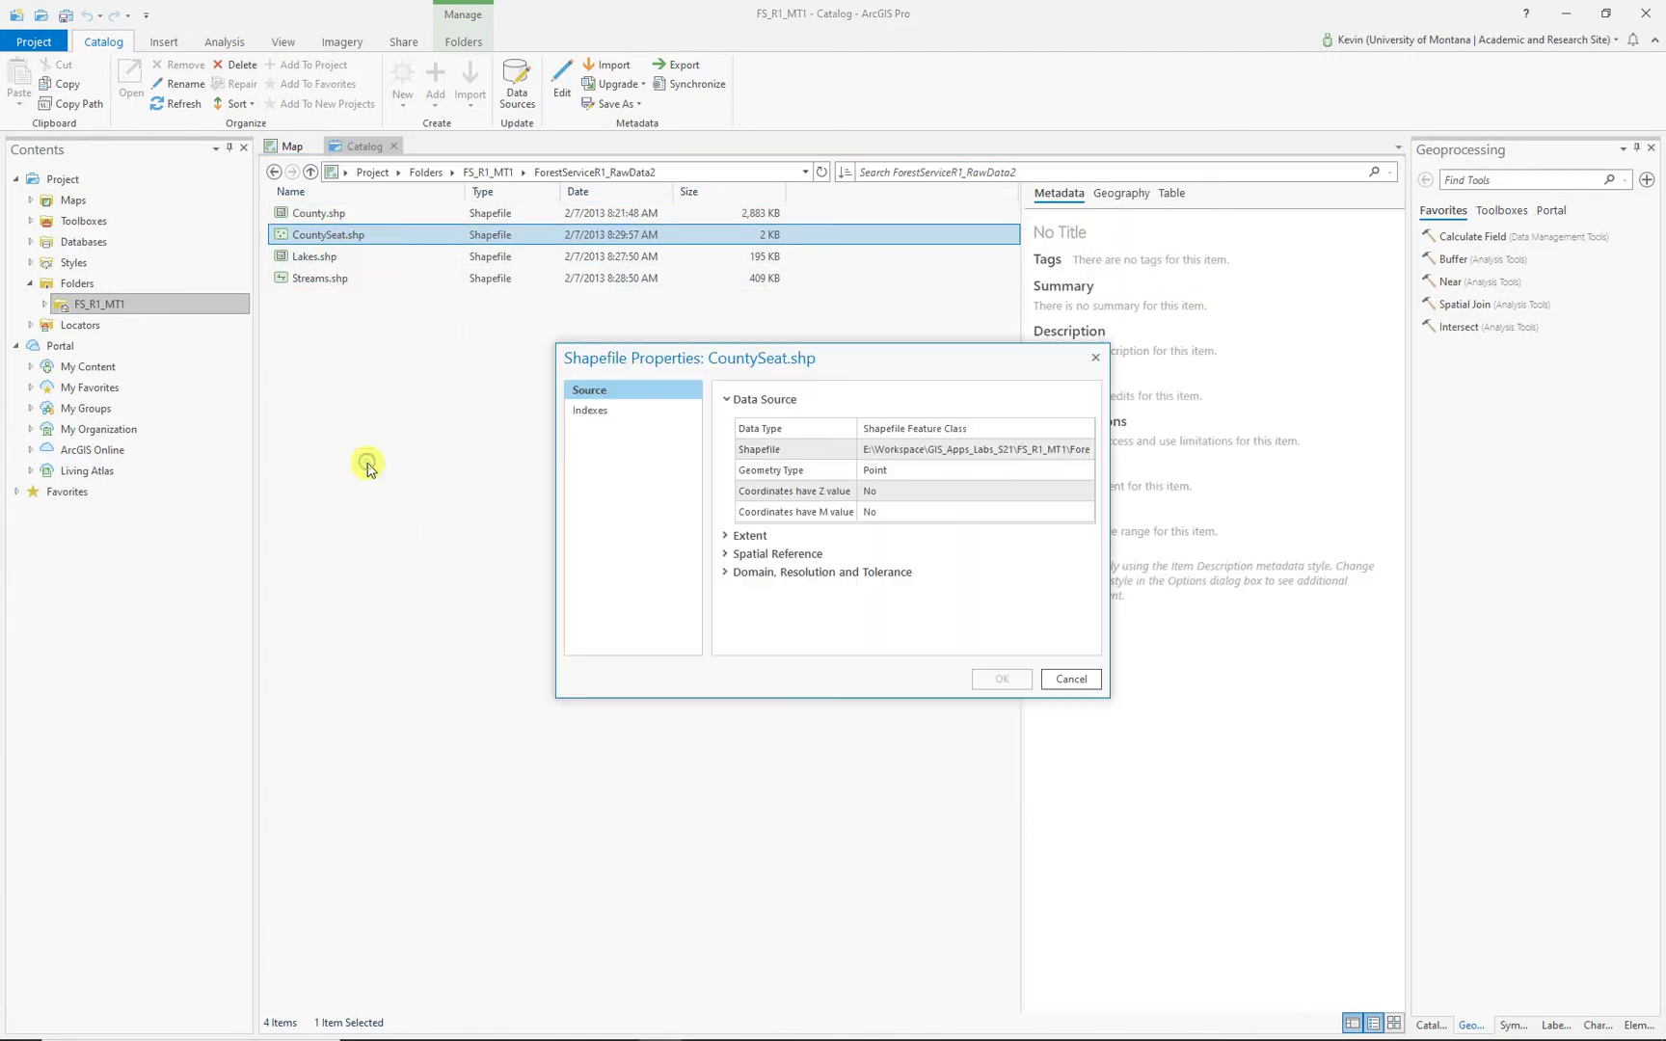
left_click(760, 556)
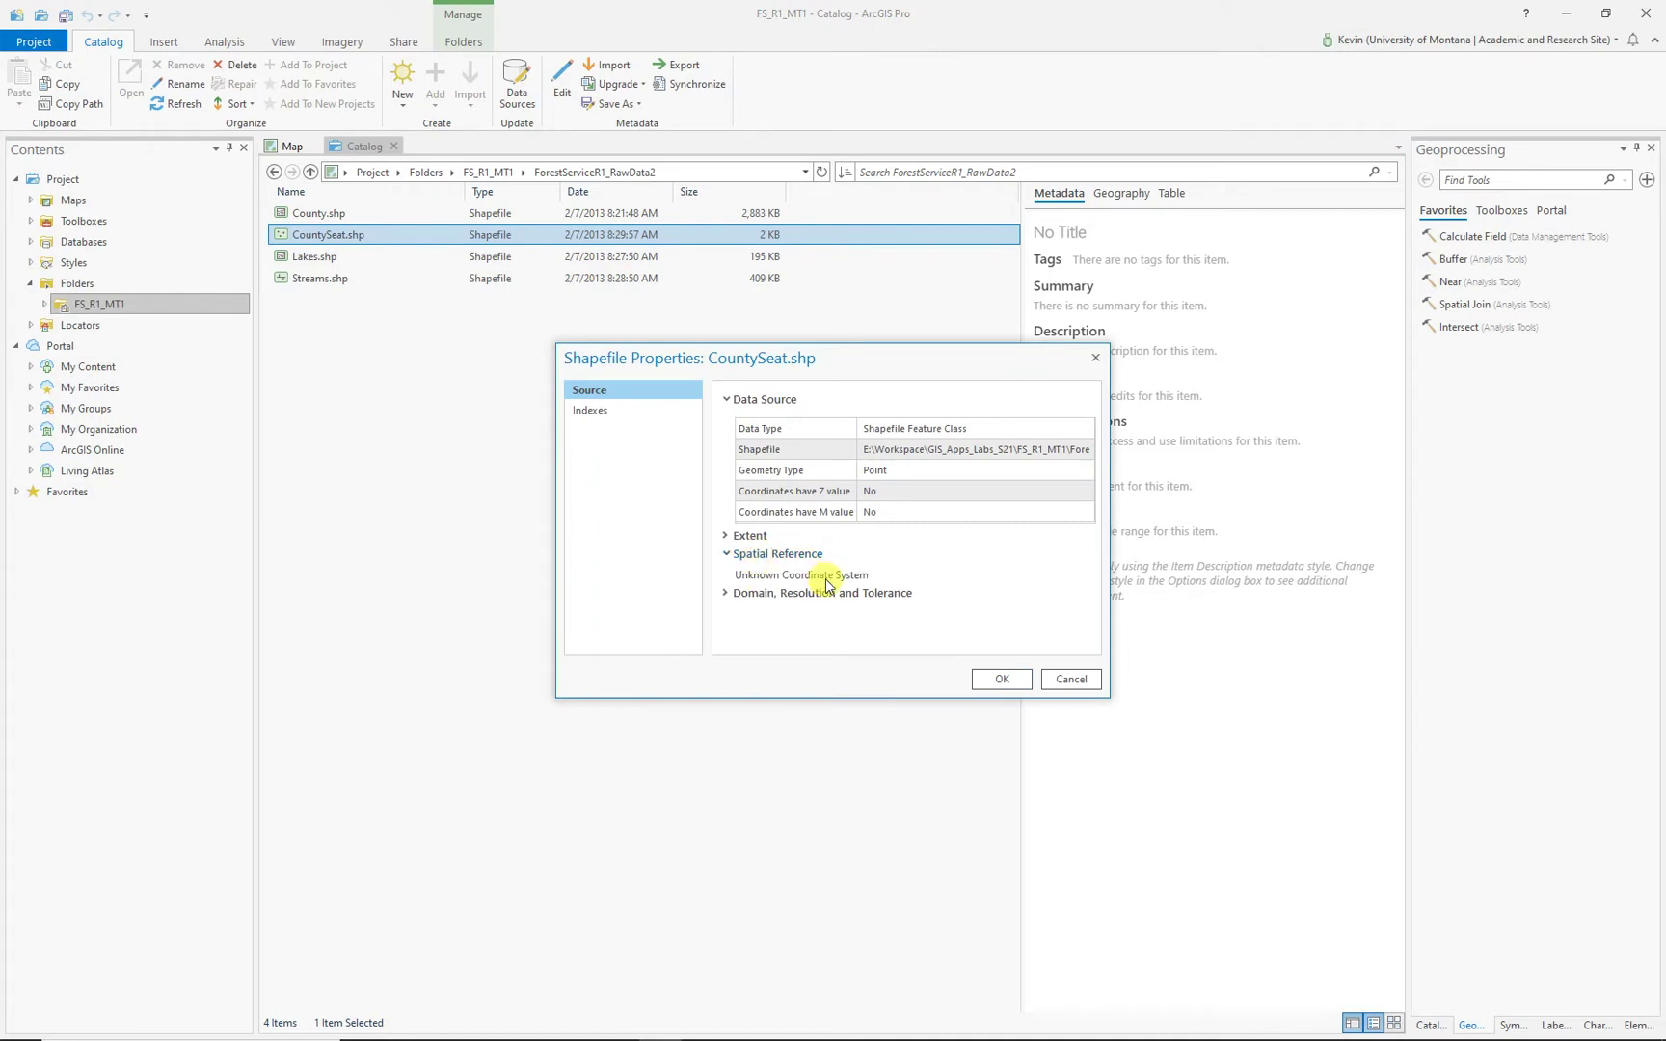
left_click(1067, 681)
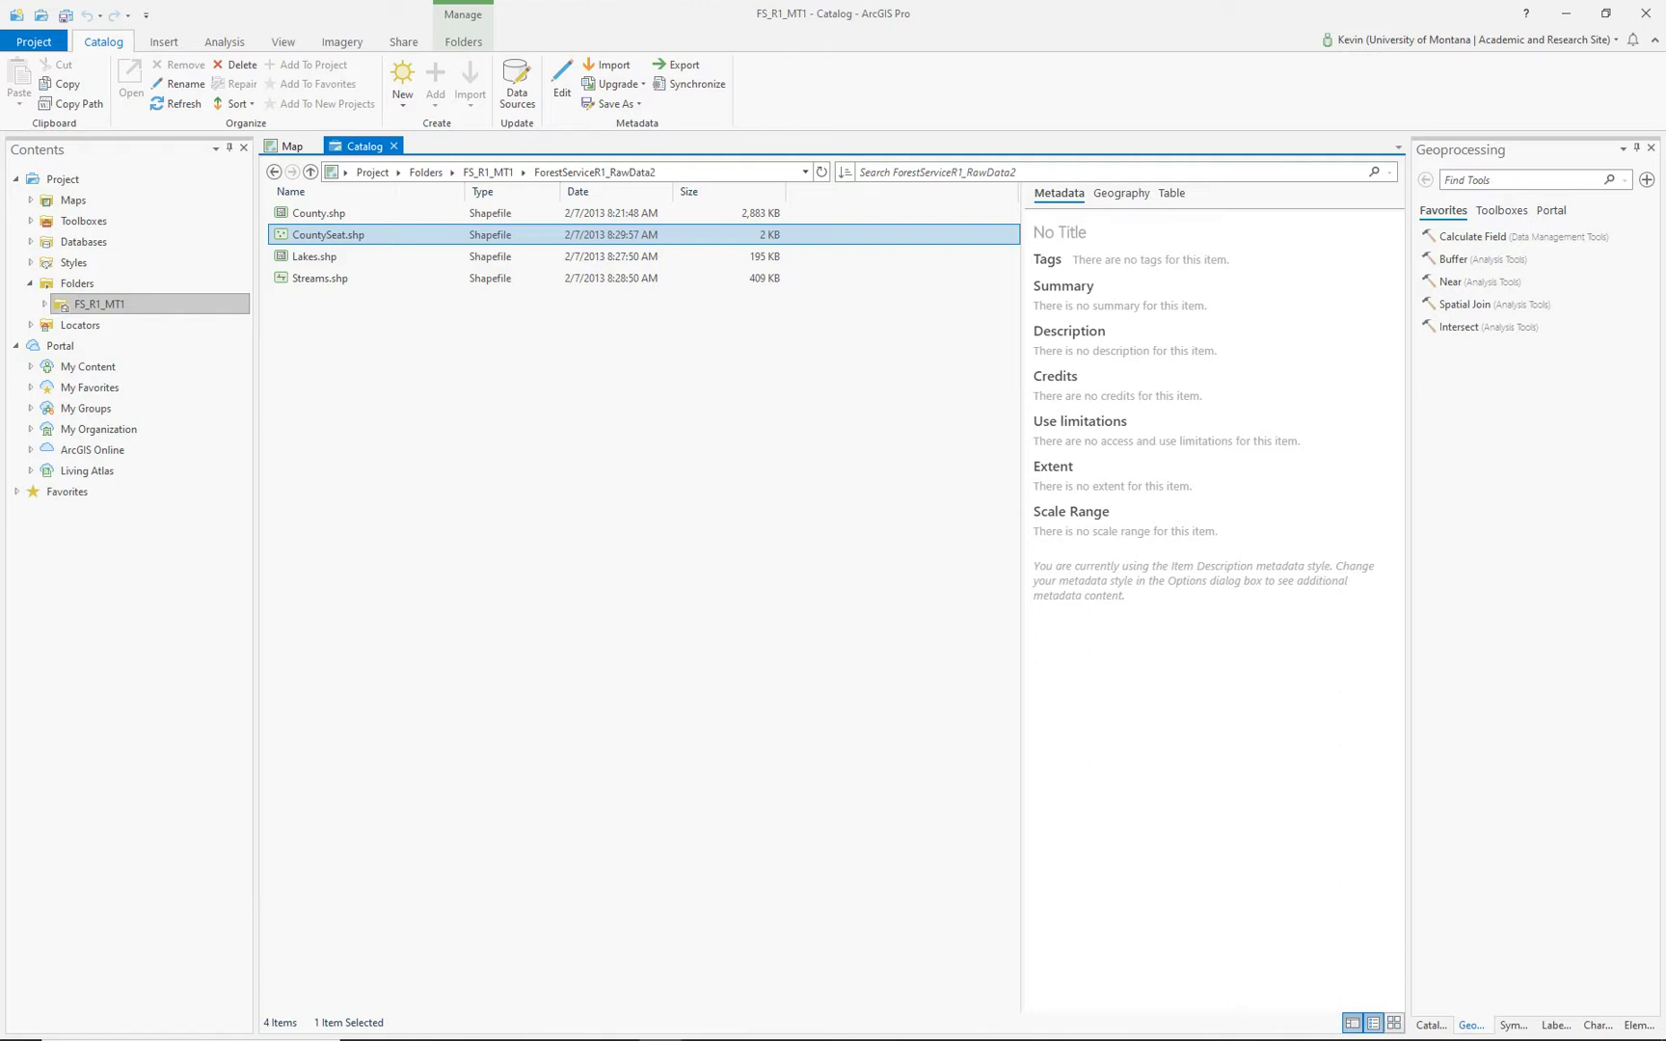
key("alt+Tab")
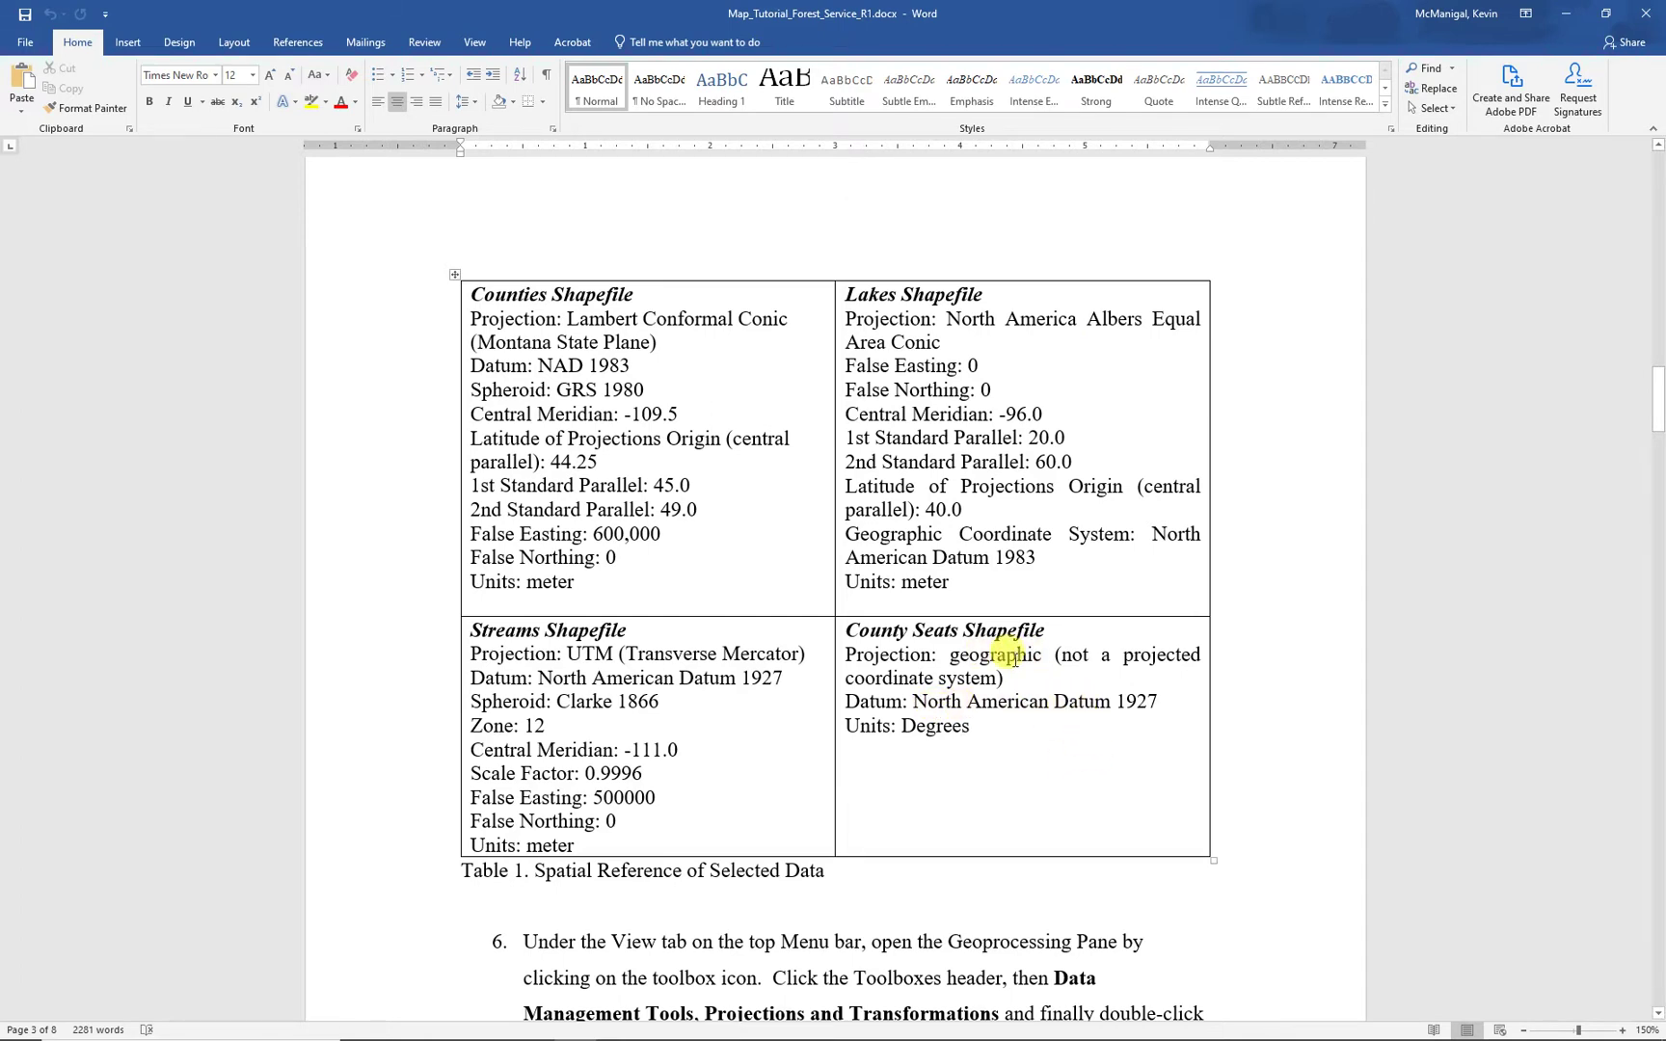
left_click_drag(977, 12, 1664, 482)
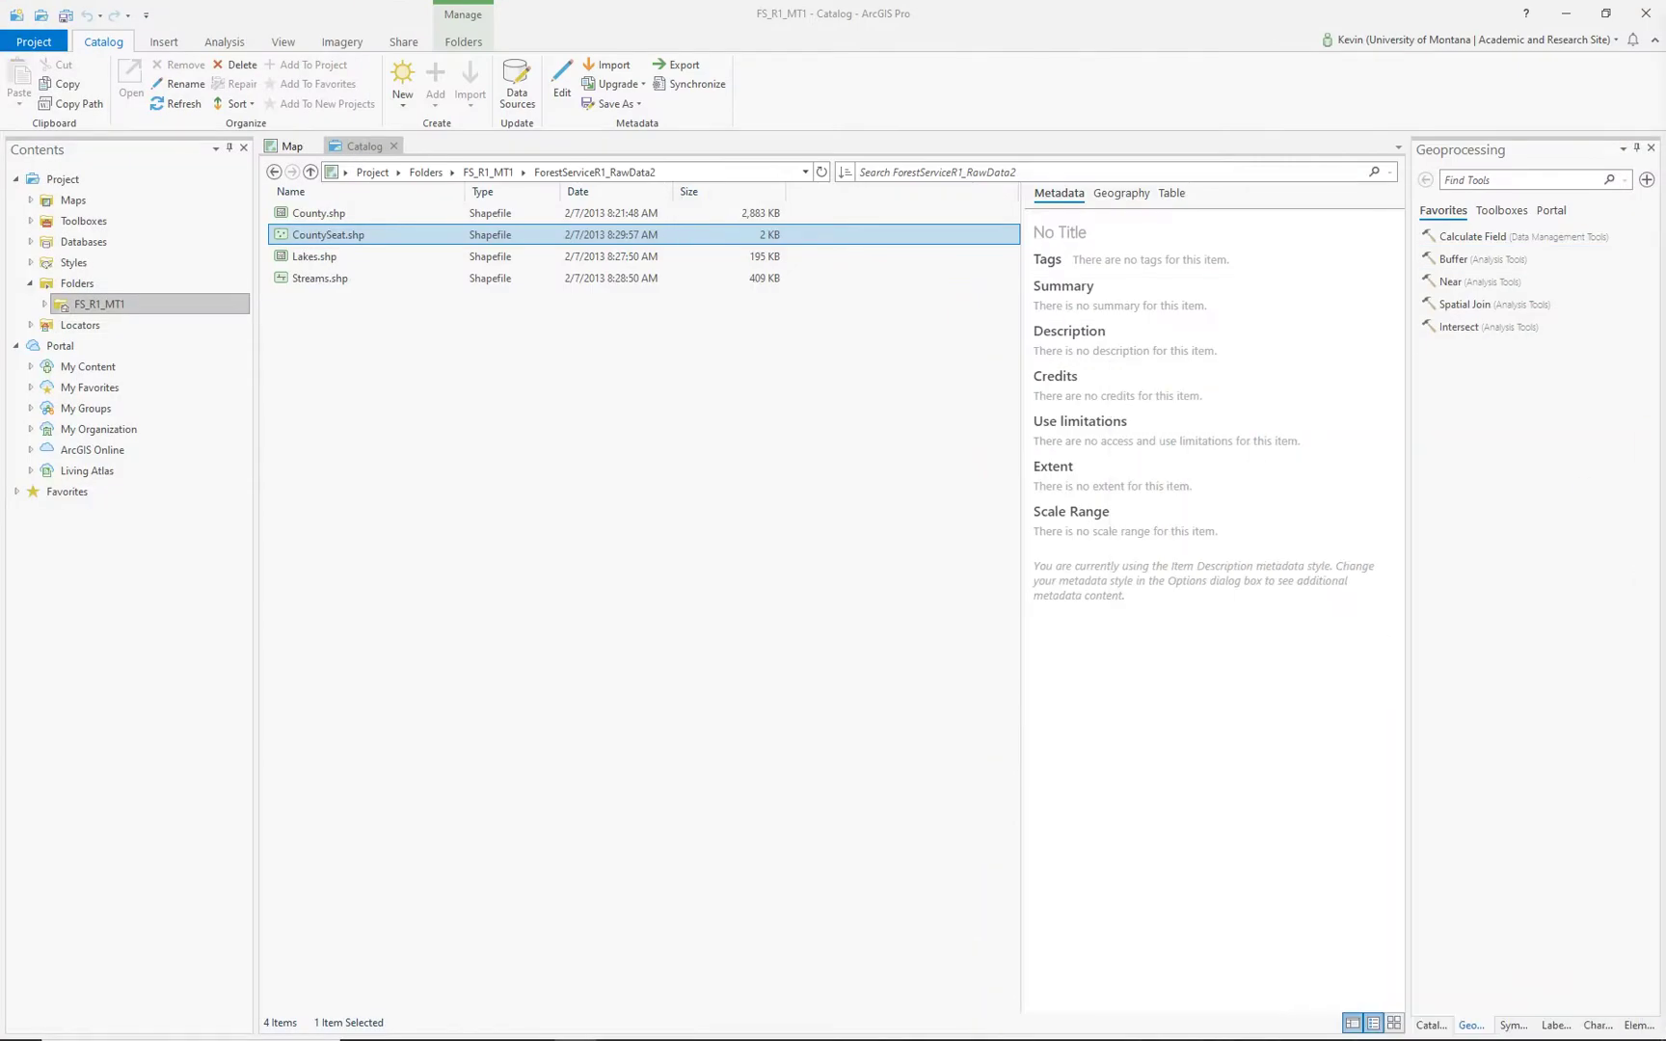
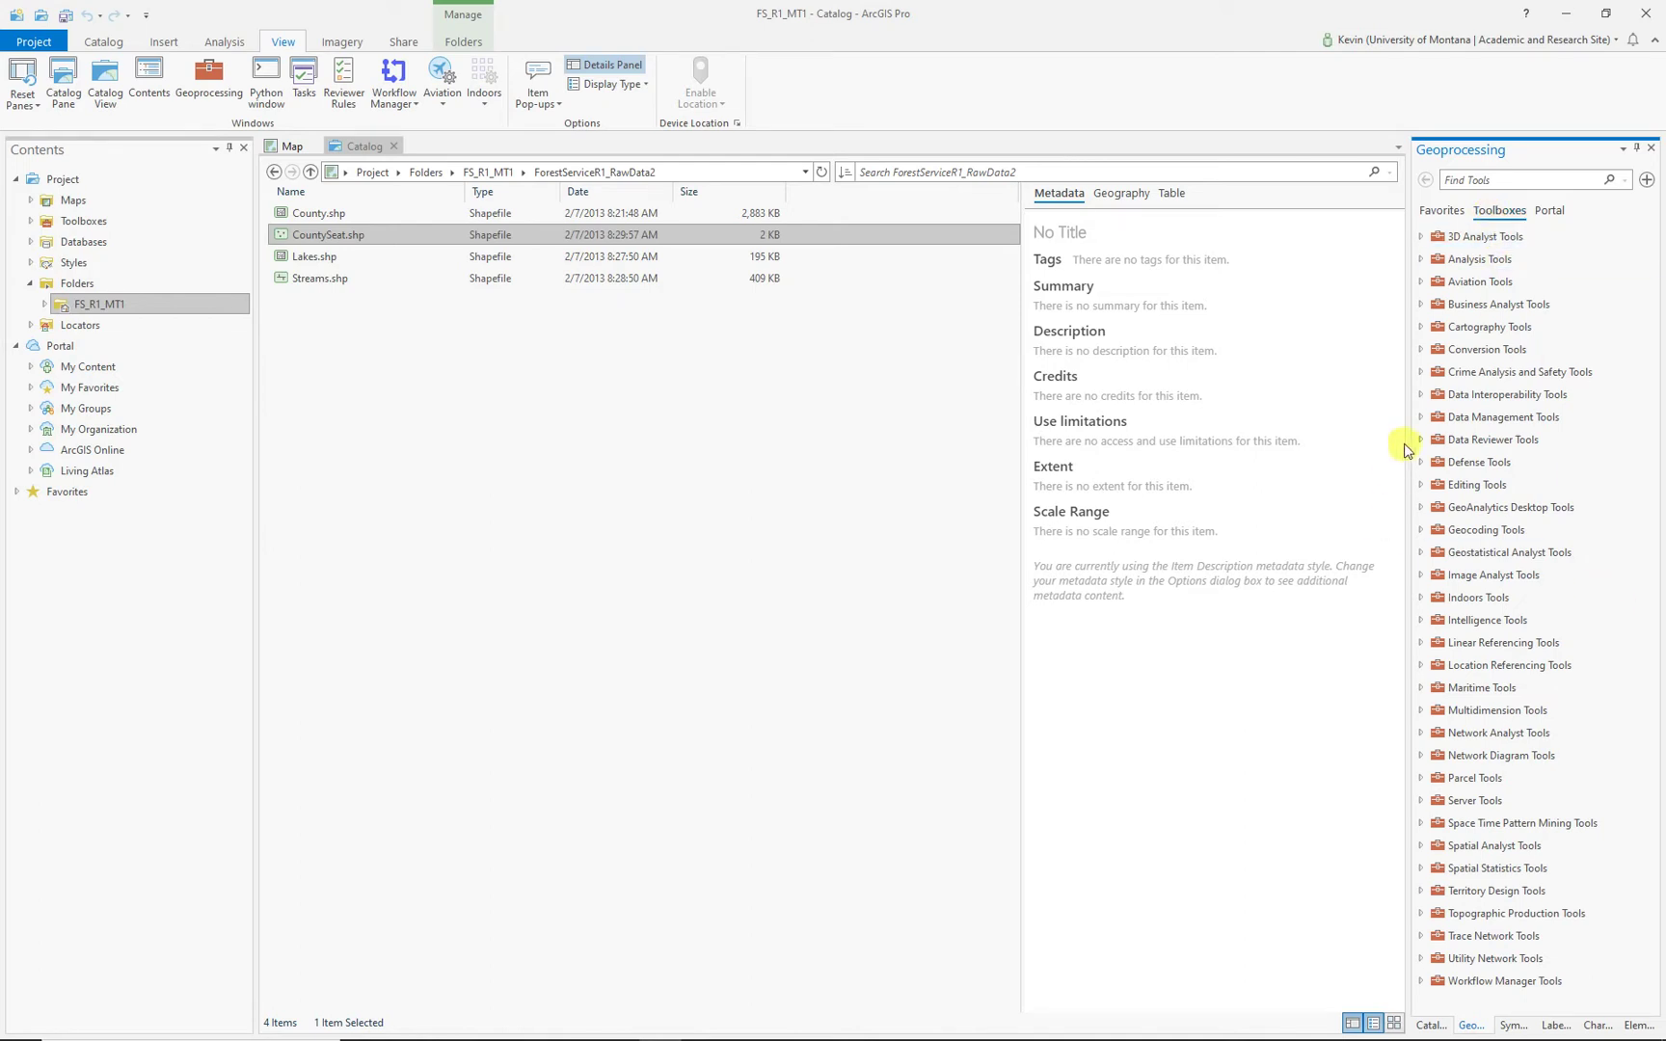
Step: Open the Define Projection tool from Projections and Transformations in Data Management Tools, with CountySeat.shp as the input dataset
left_click(1421, 418)
scroll(1524, 632, "down", 1)
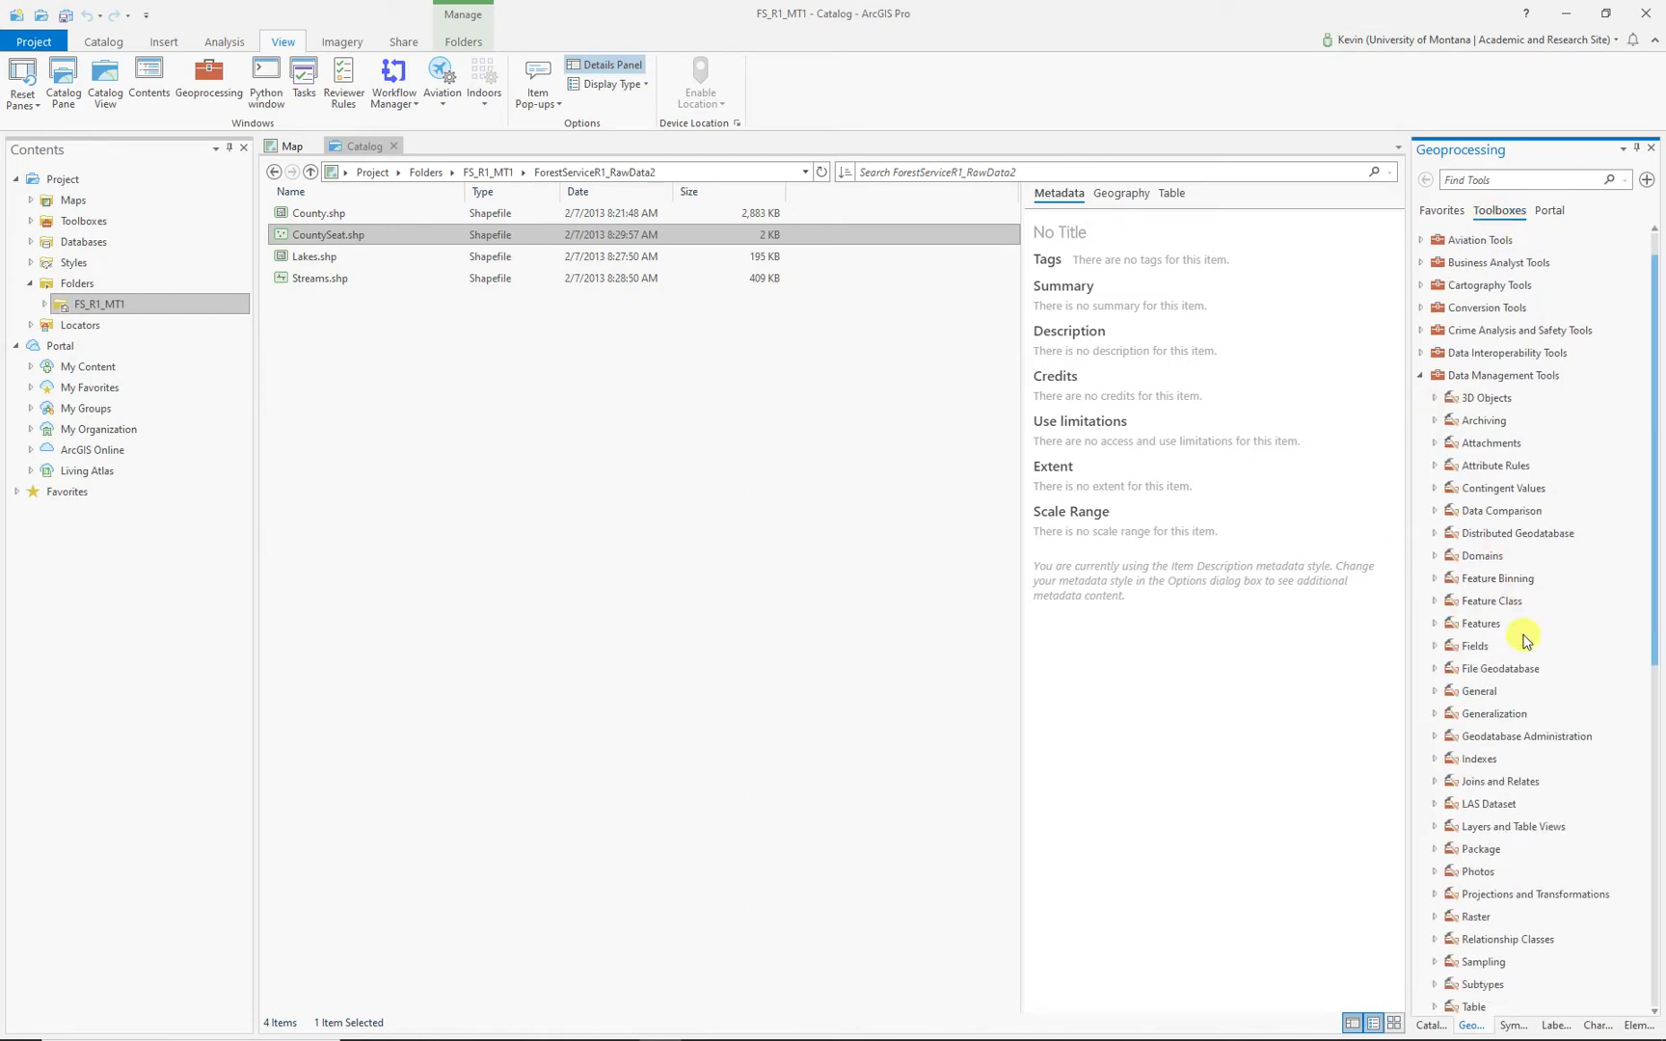
left_click(1434, 894)
scroll(1507, 866, "down", 2)
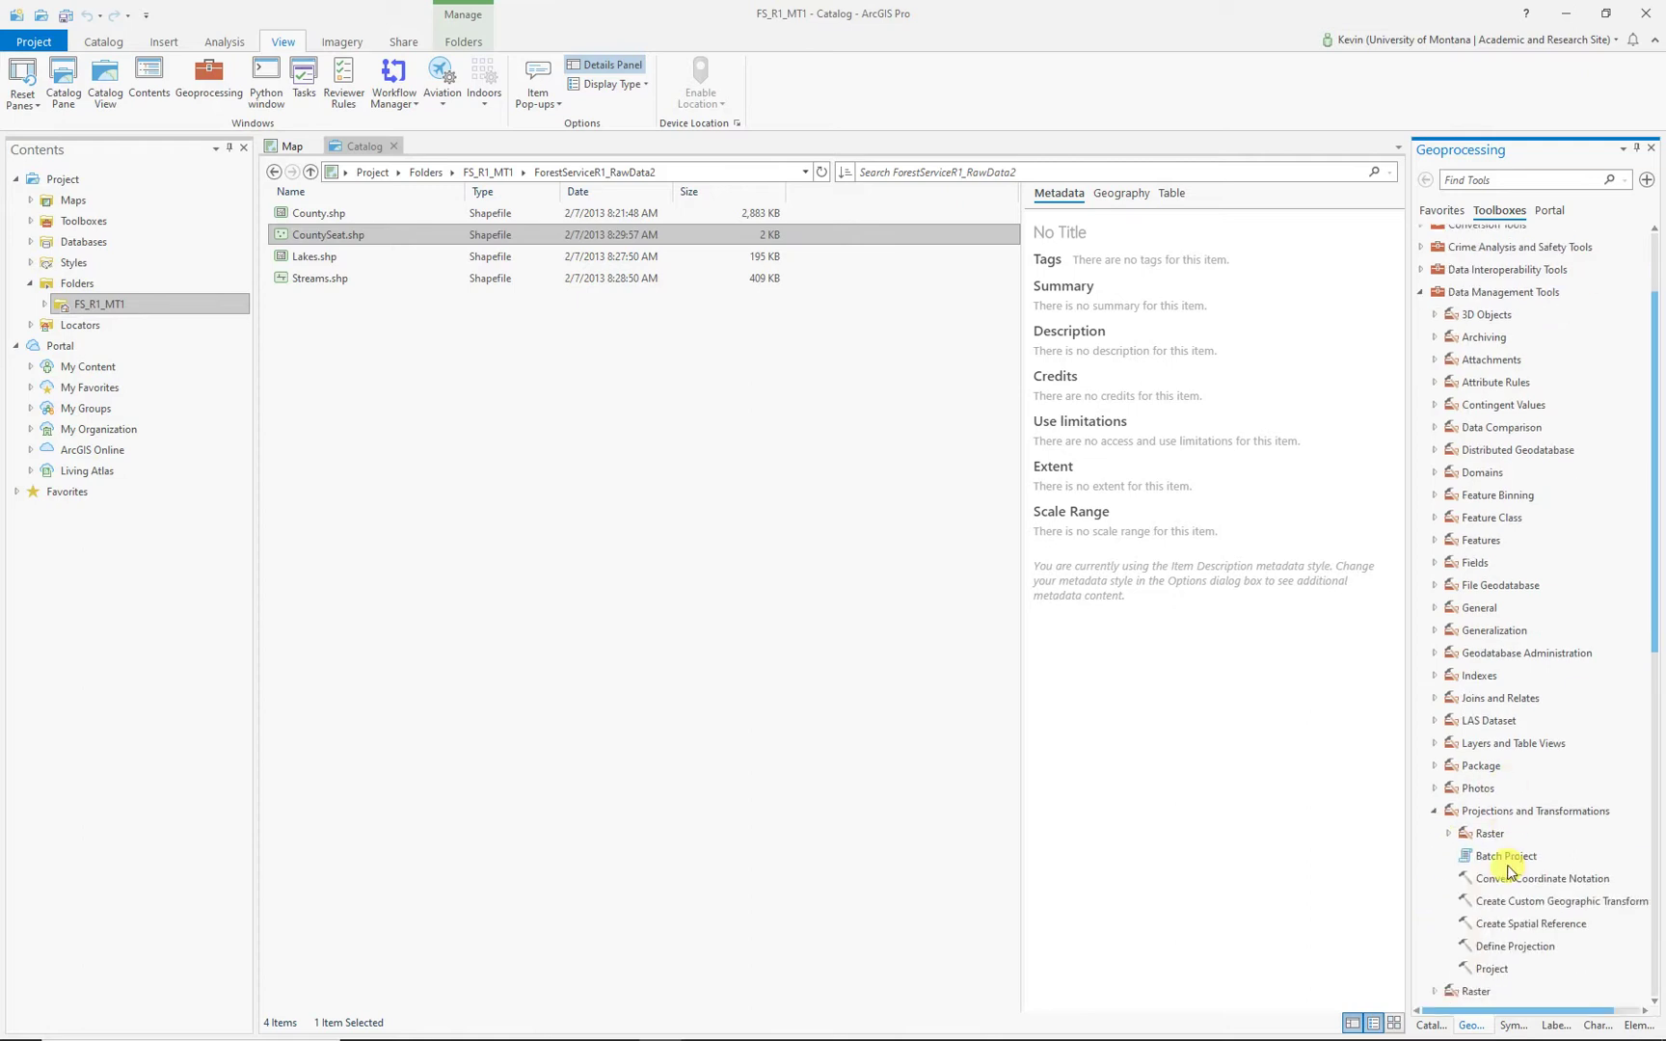
left_click(1509, 949)
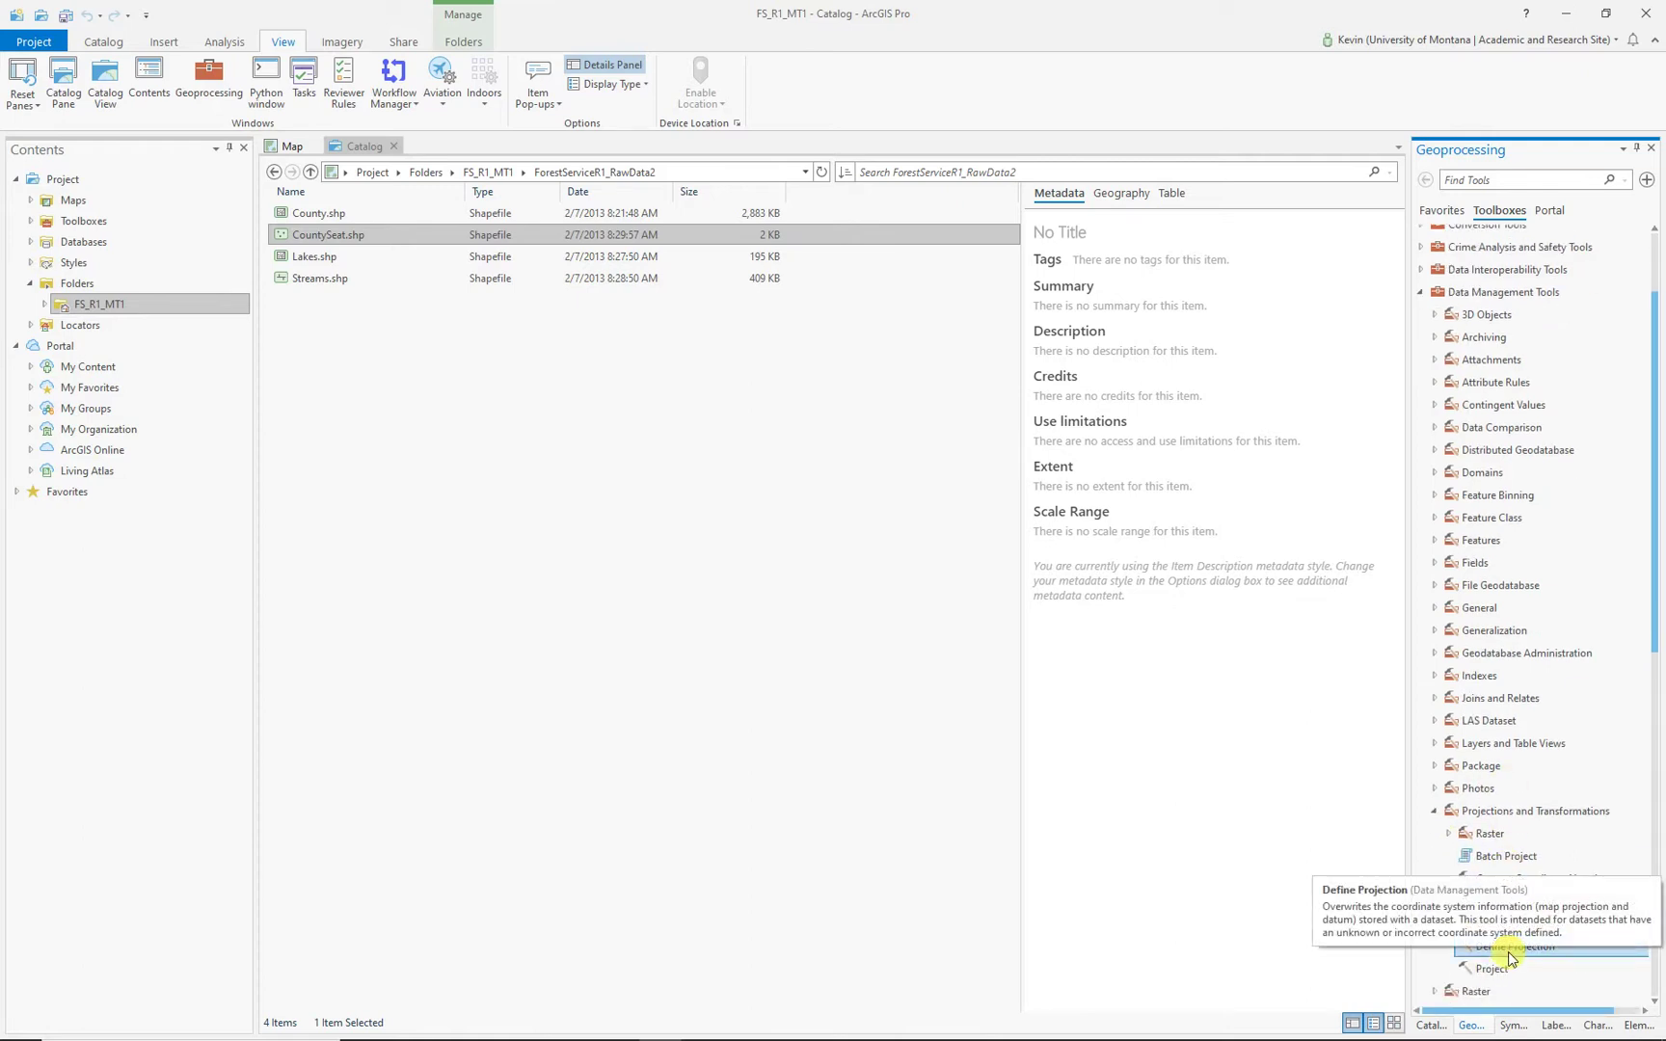
left_click(1493, 180)
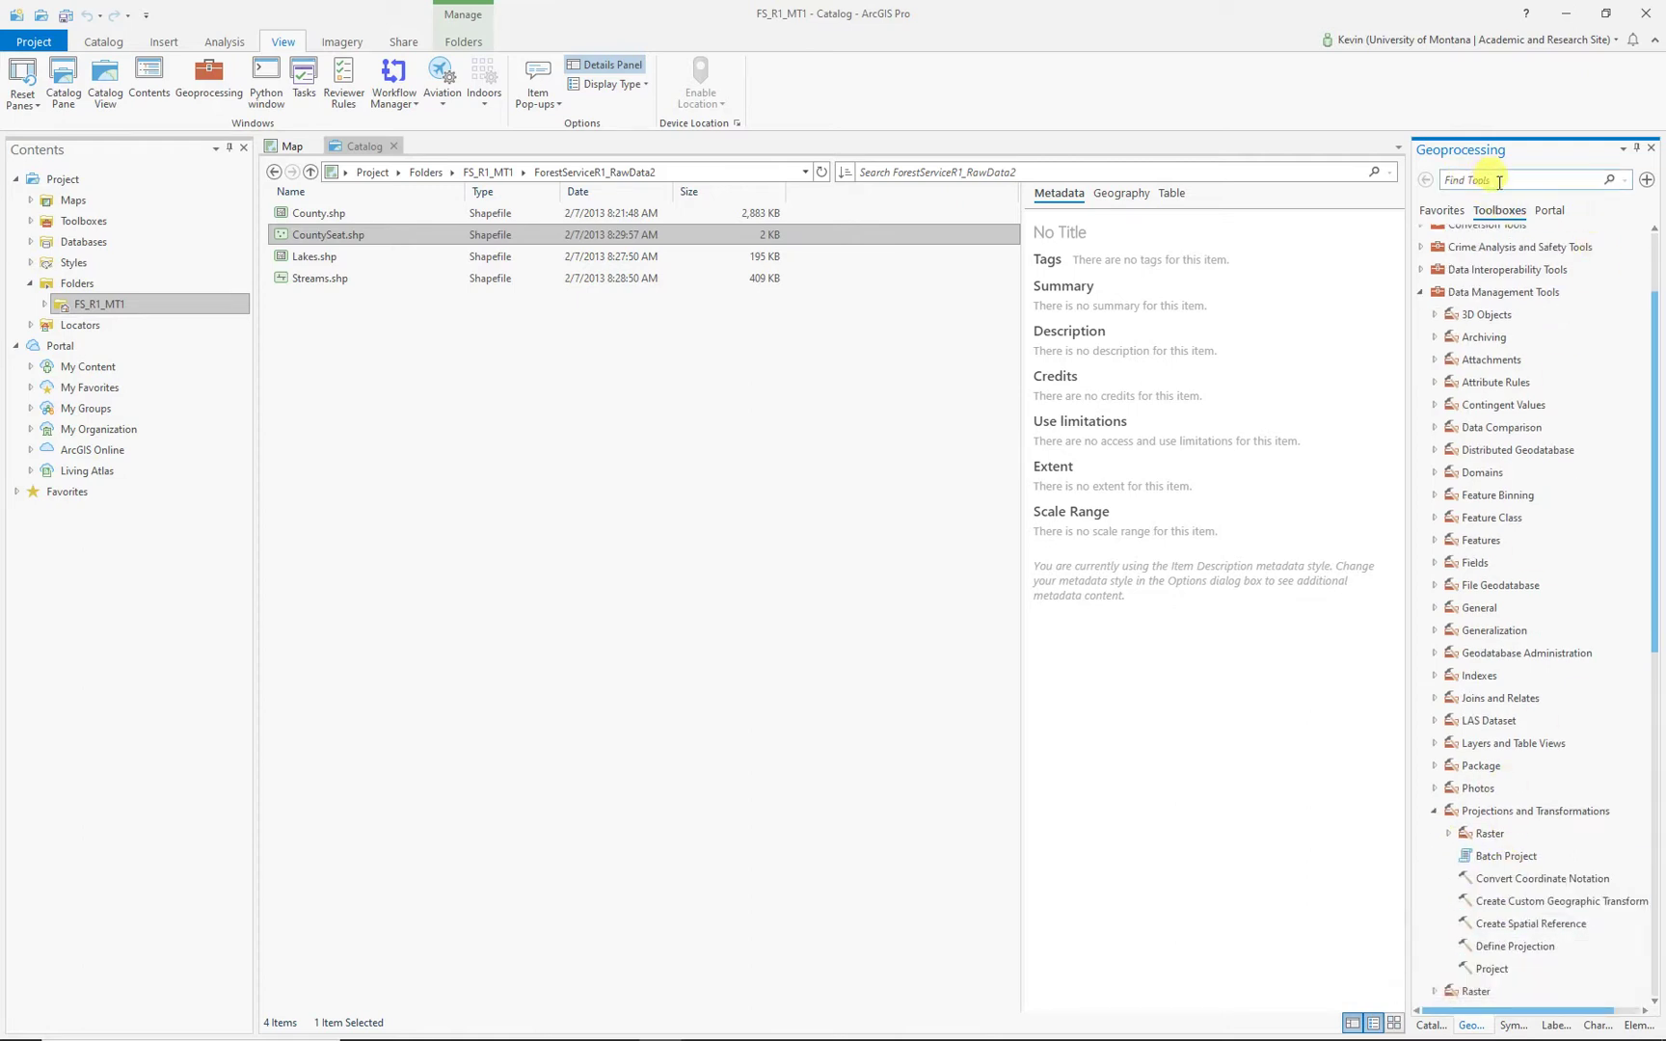
left_click(1510, 946)
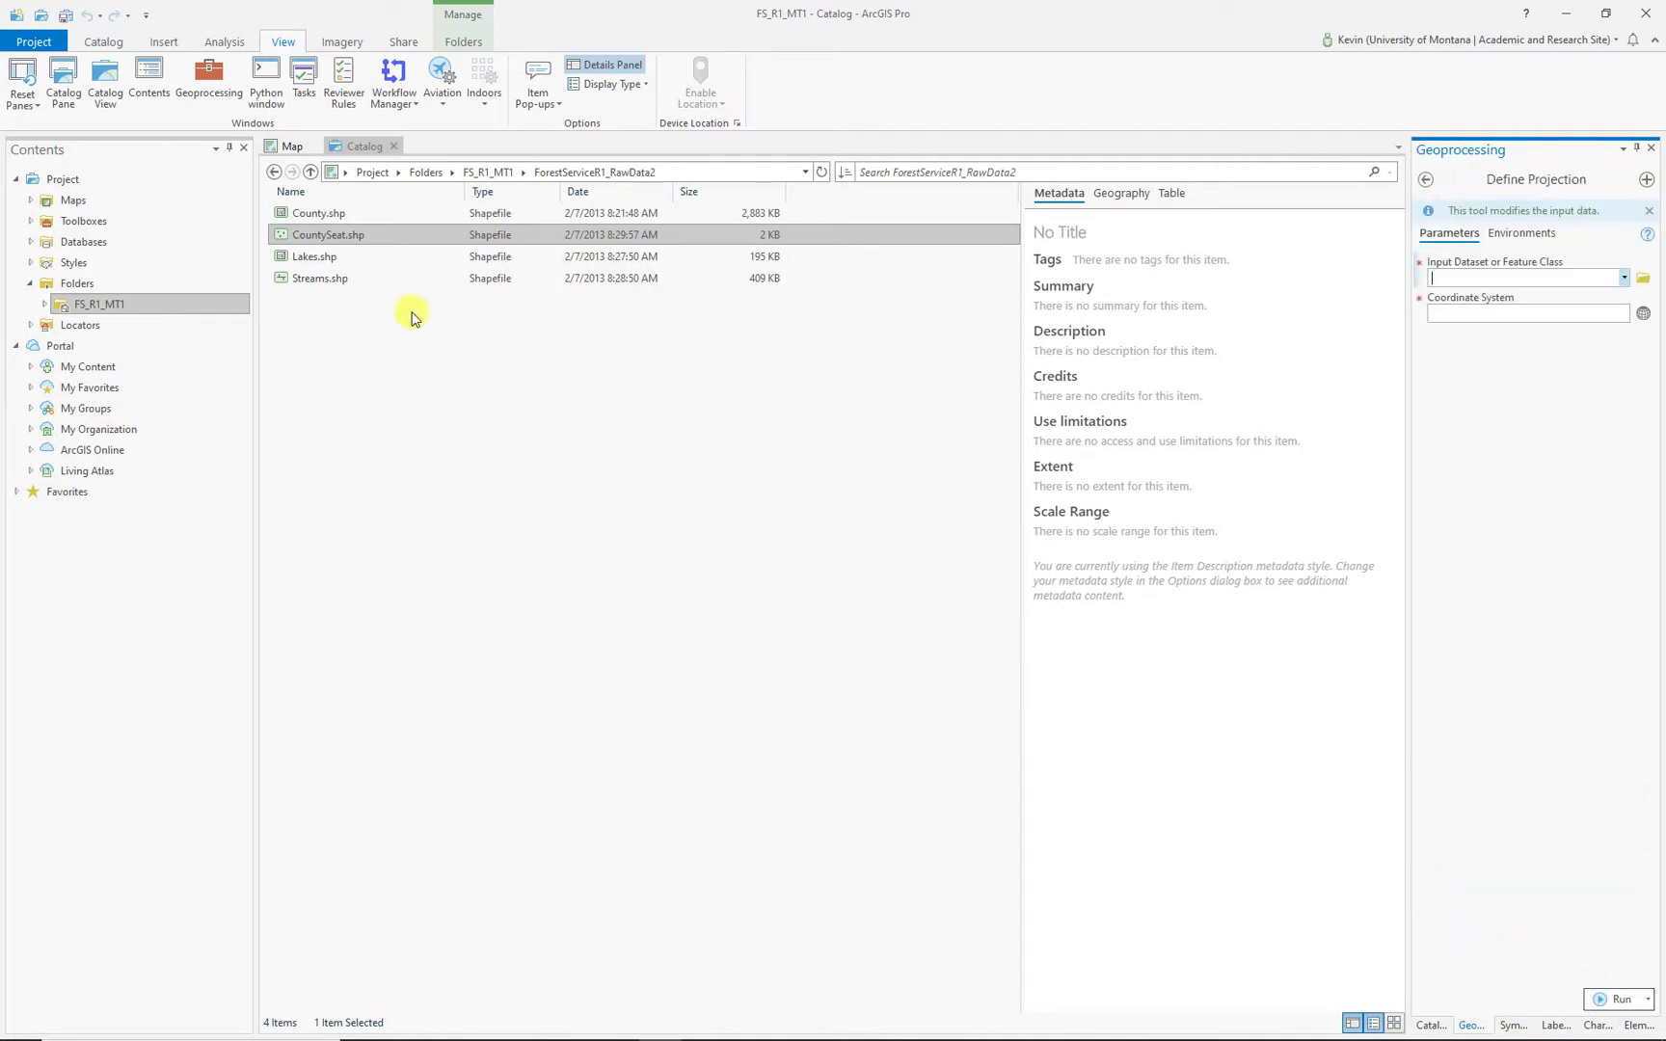
left_click_drag(326, 239, 1526, 274)
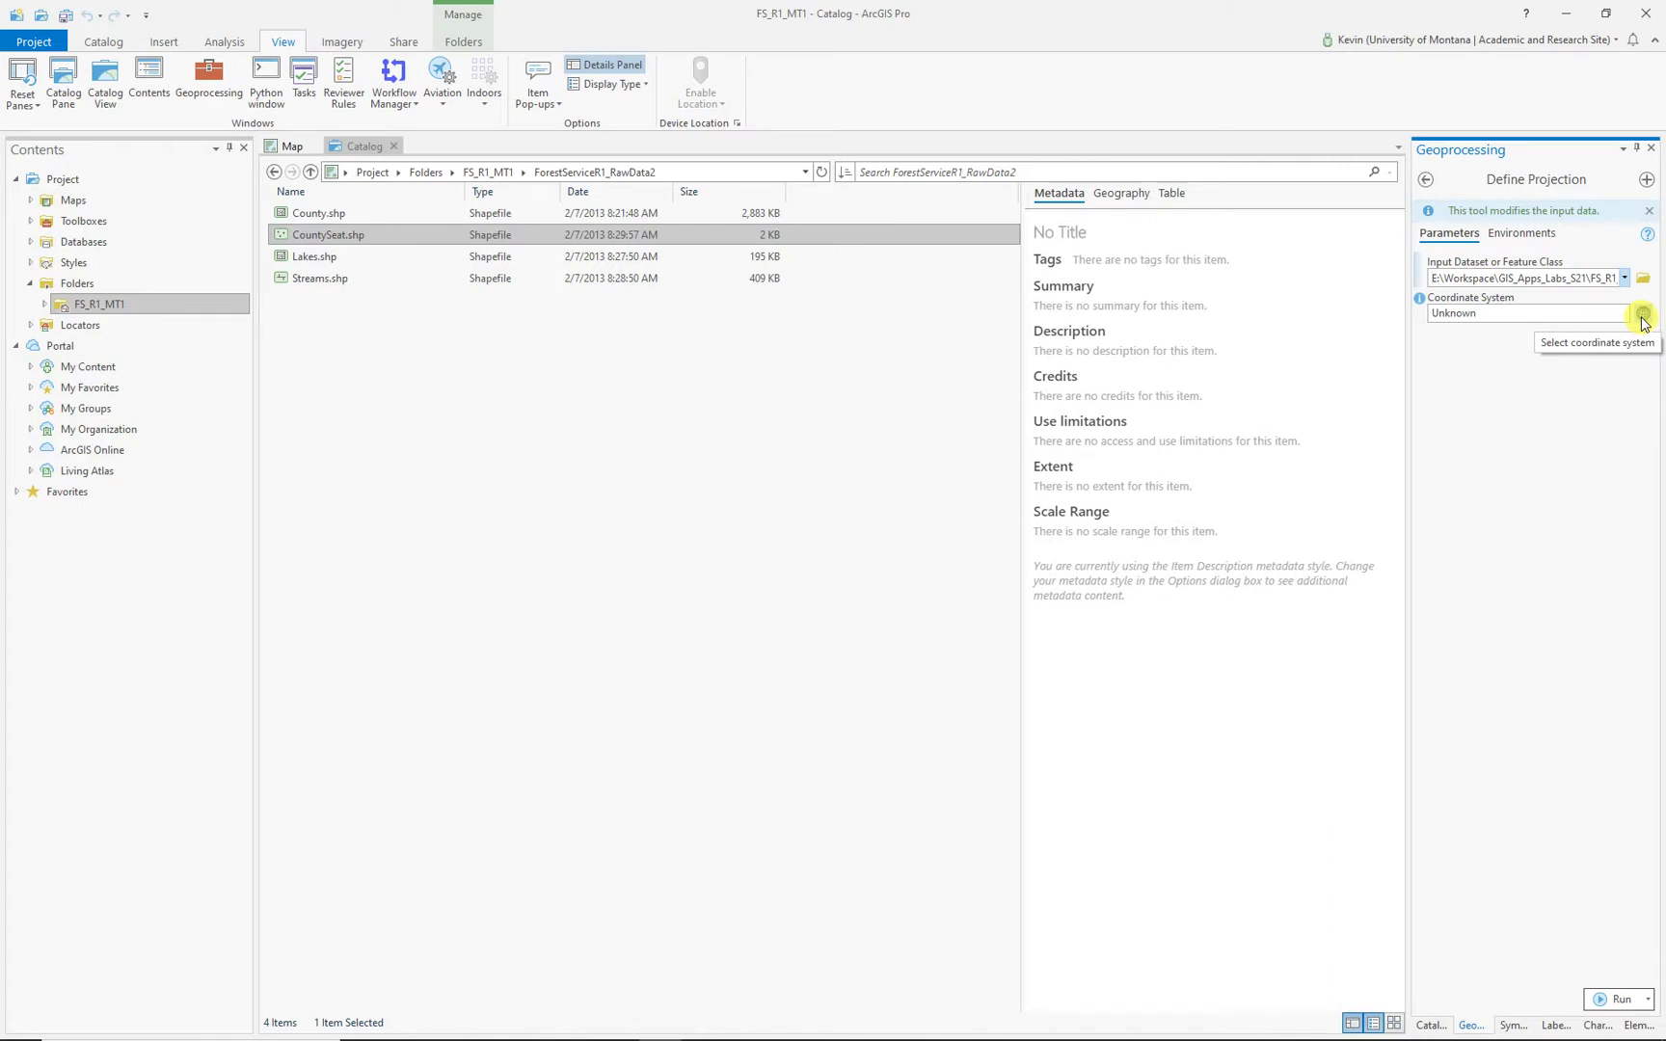
Step: Set the coordinate system to NAD 1927 from the geographic systems for USA and territories, and run Define Projection on CountySeat.shp
left_click(1643, 315)
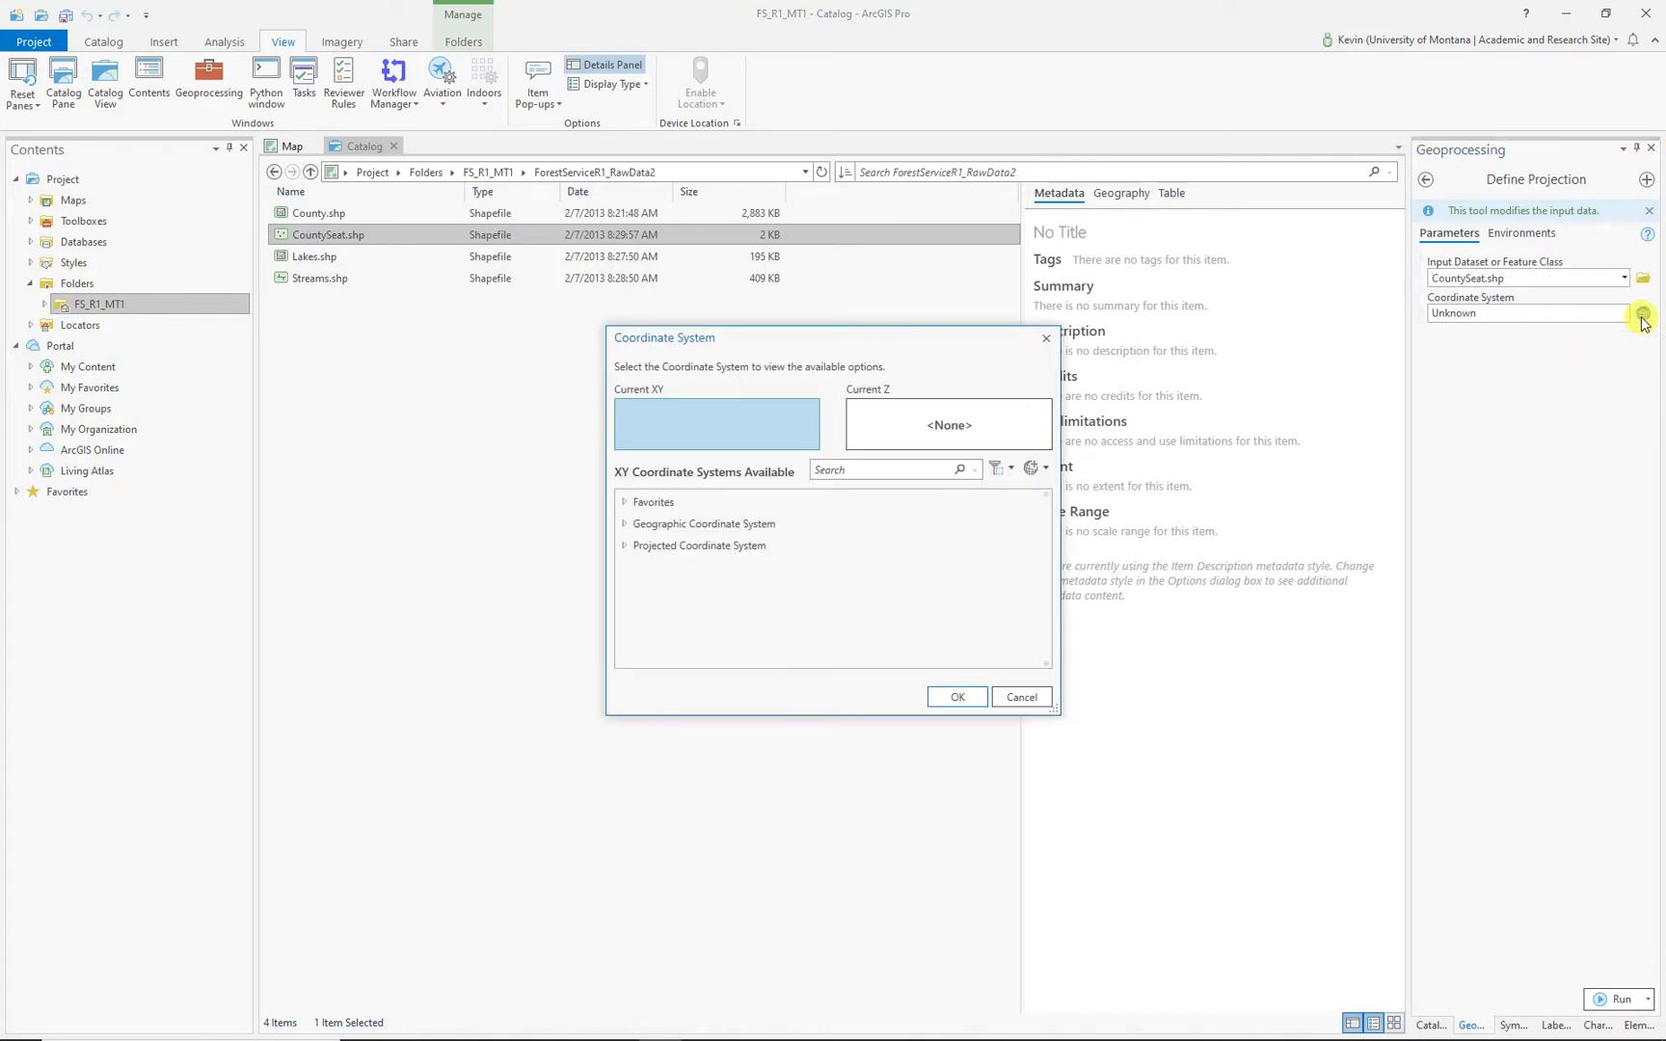
left_click(624, 526)
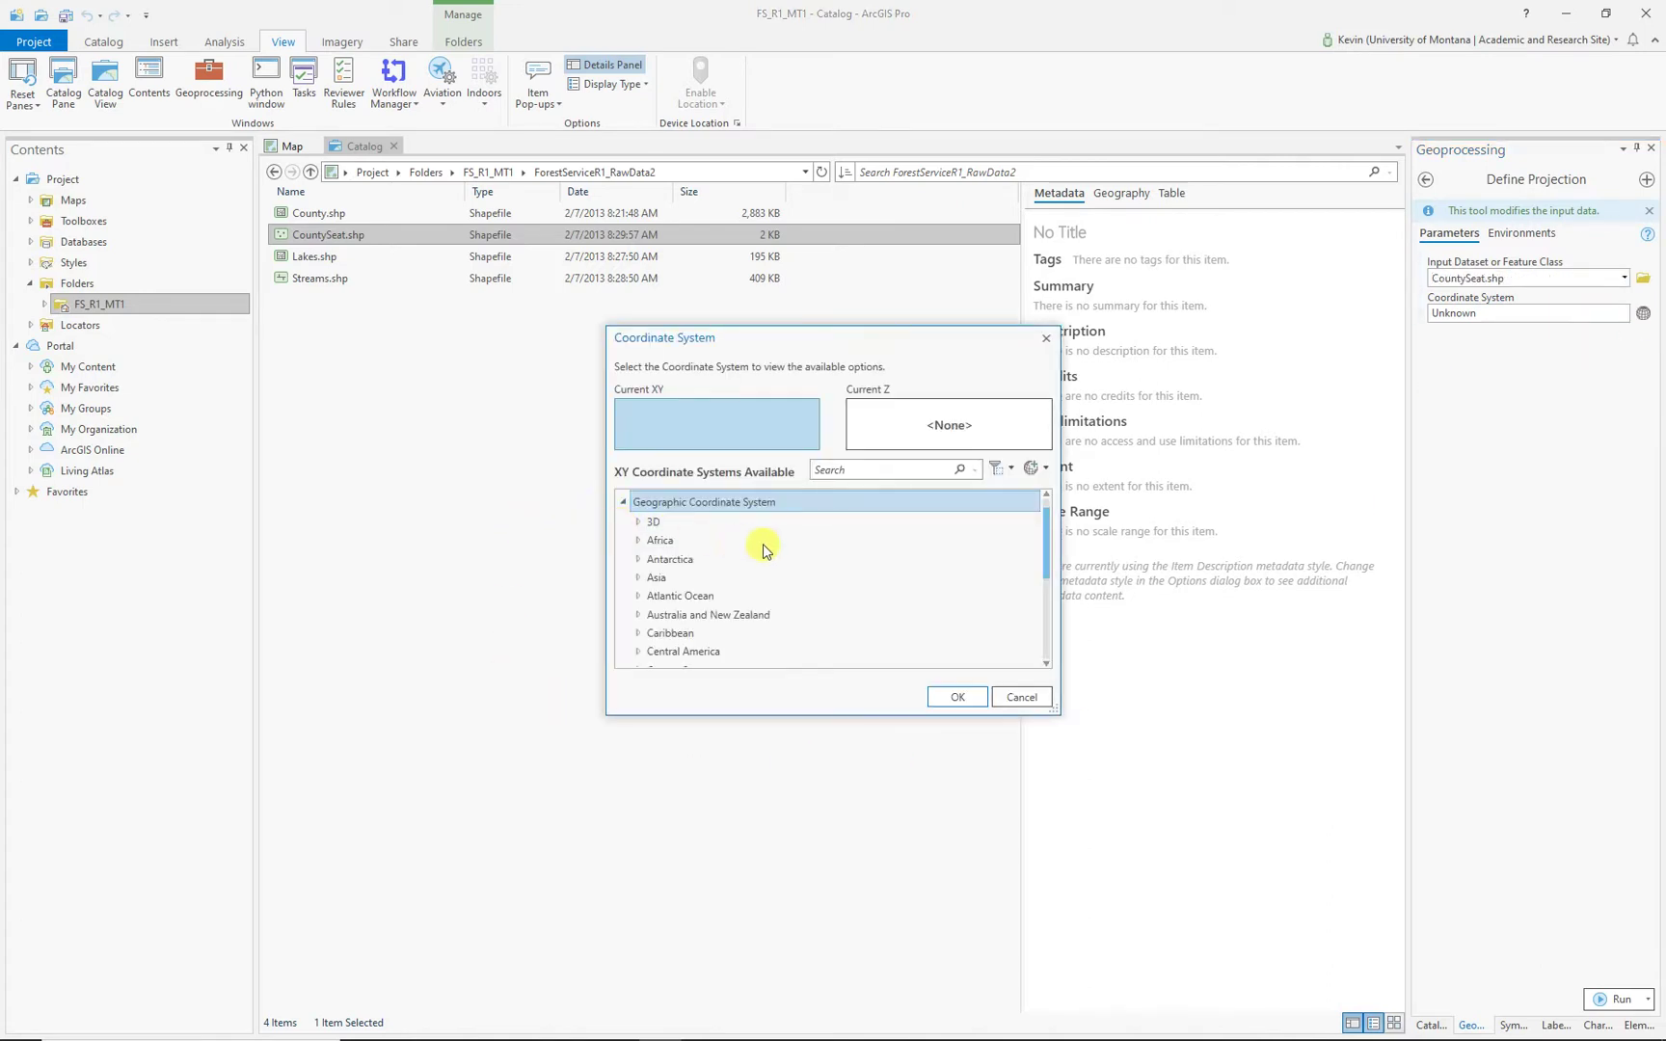
scroll(761, 545, "down", 3)
left_click(638, 559)
scroll(867, 578, "down", 2)
scroll(868, 579, "down", 2)
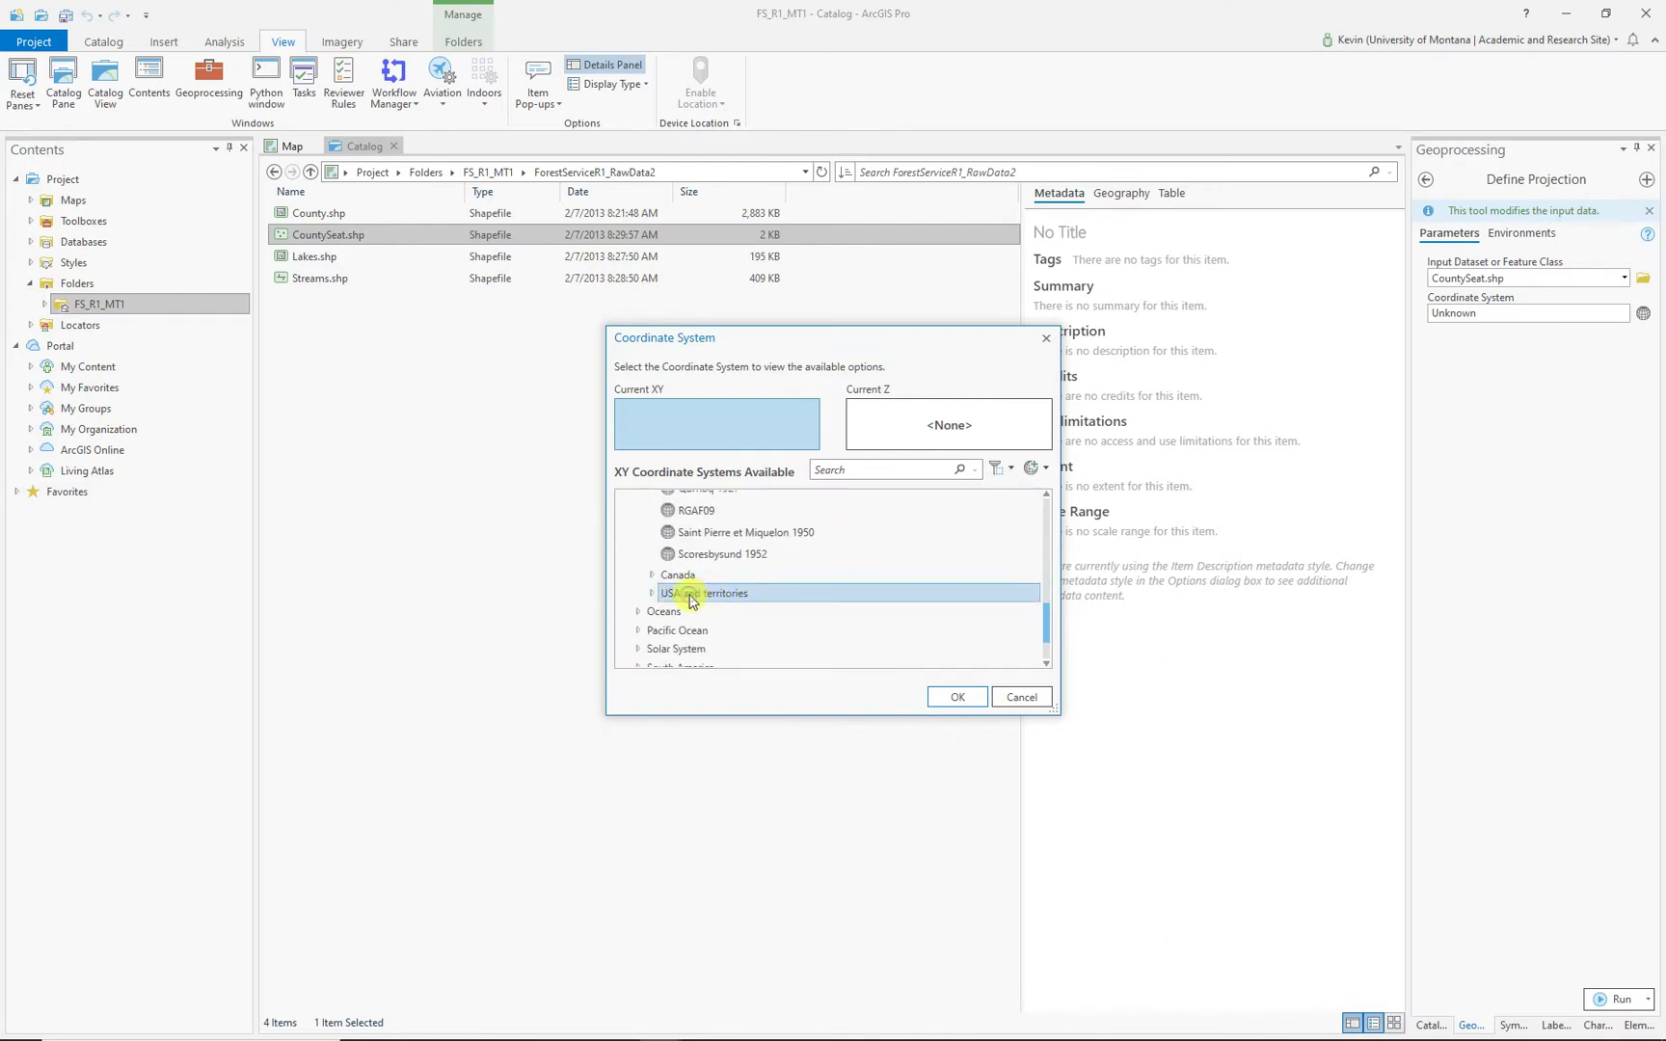
left_click(653, 594)
scroll(791, 599, "down", 1)
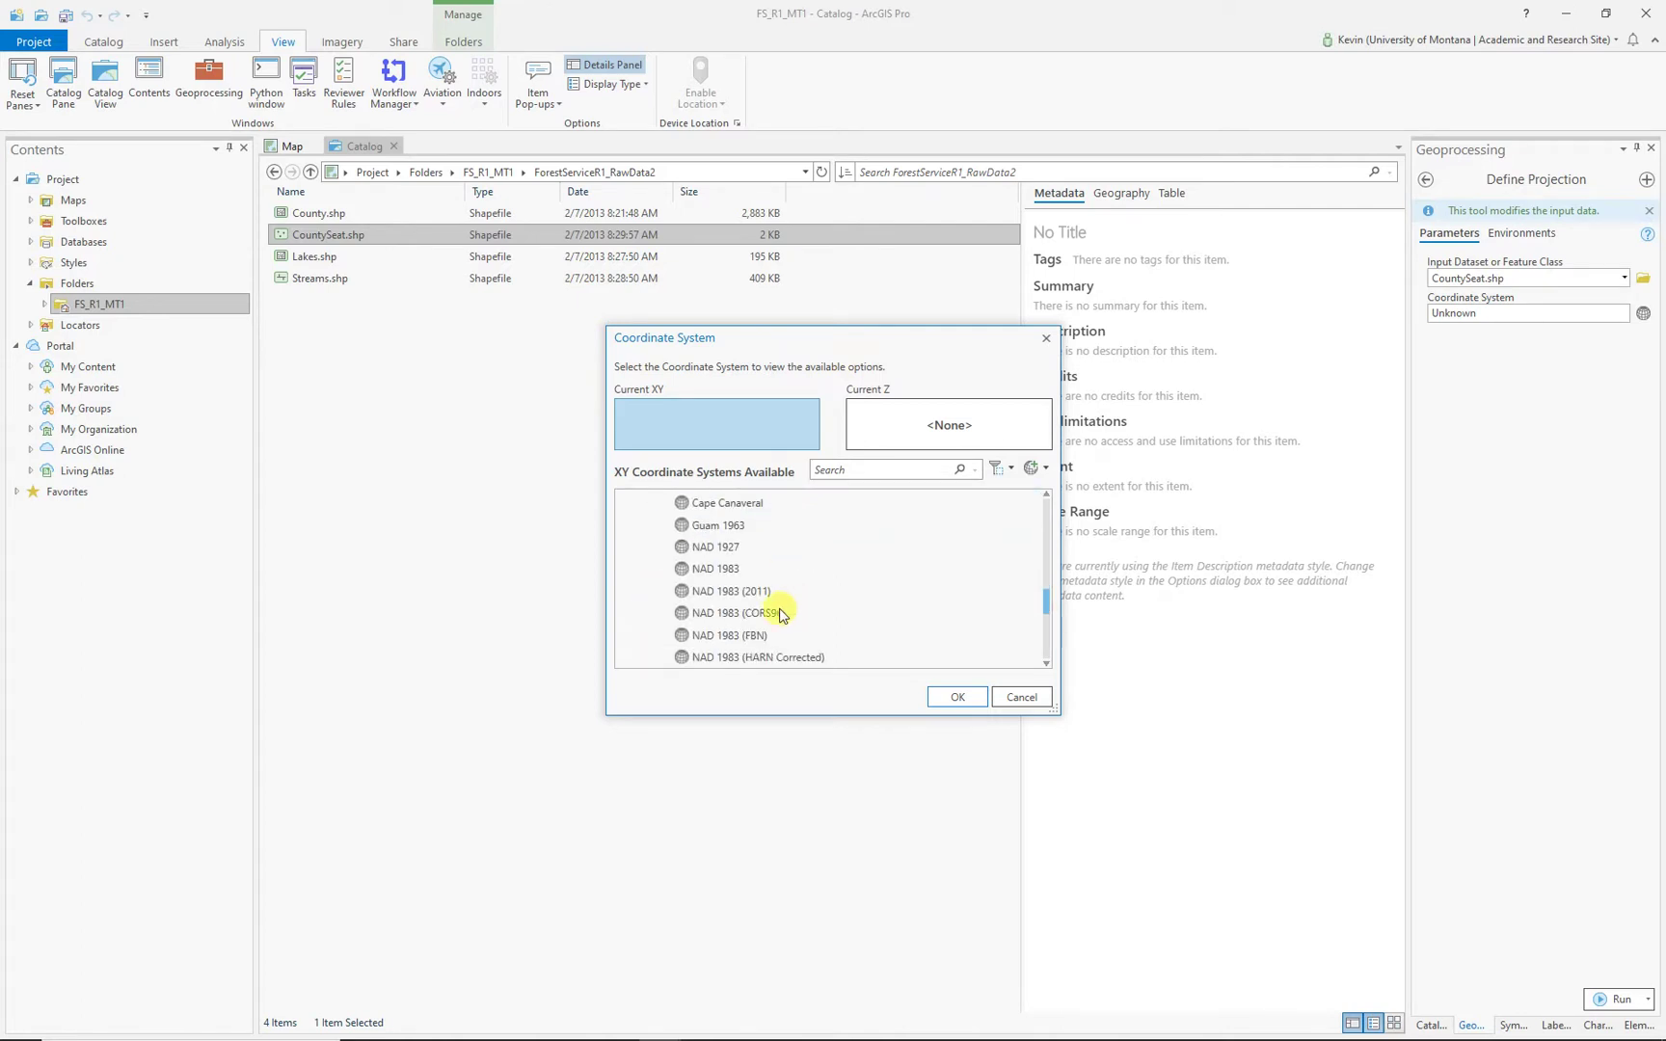
left_click(725, 547)
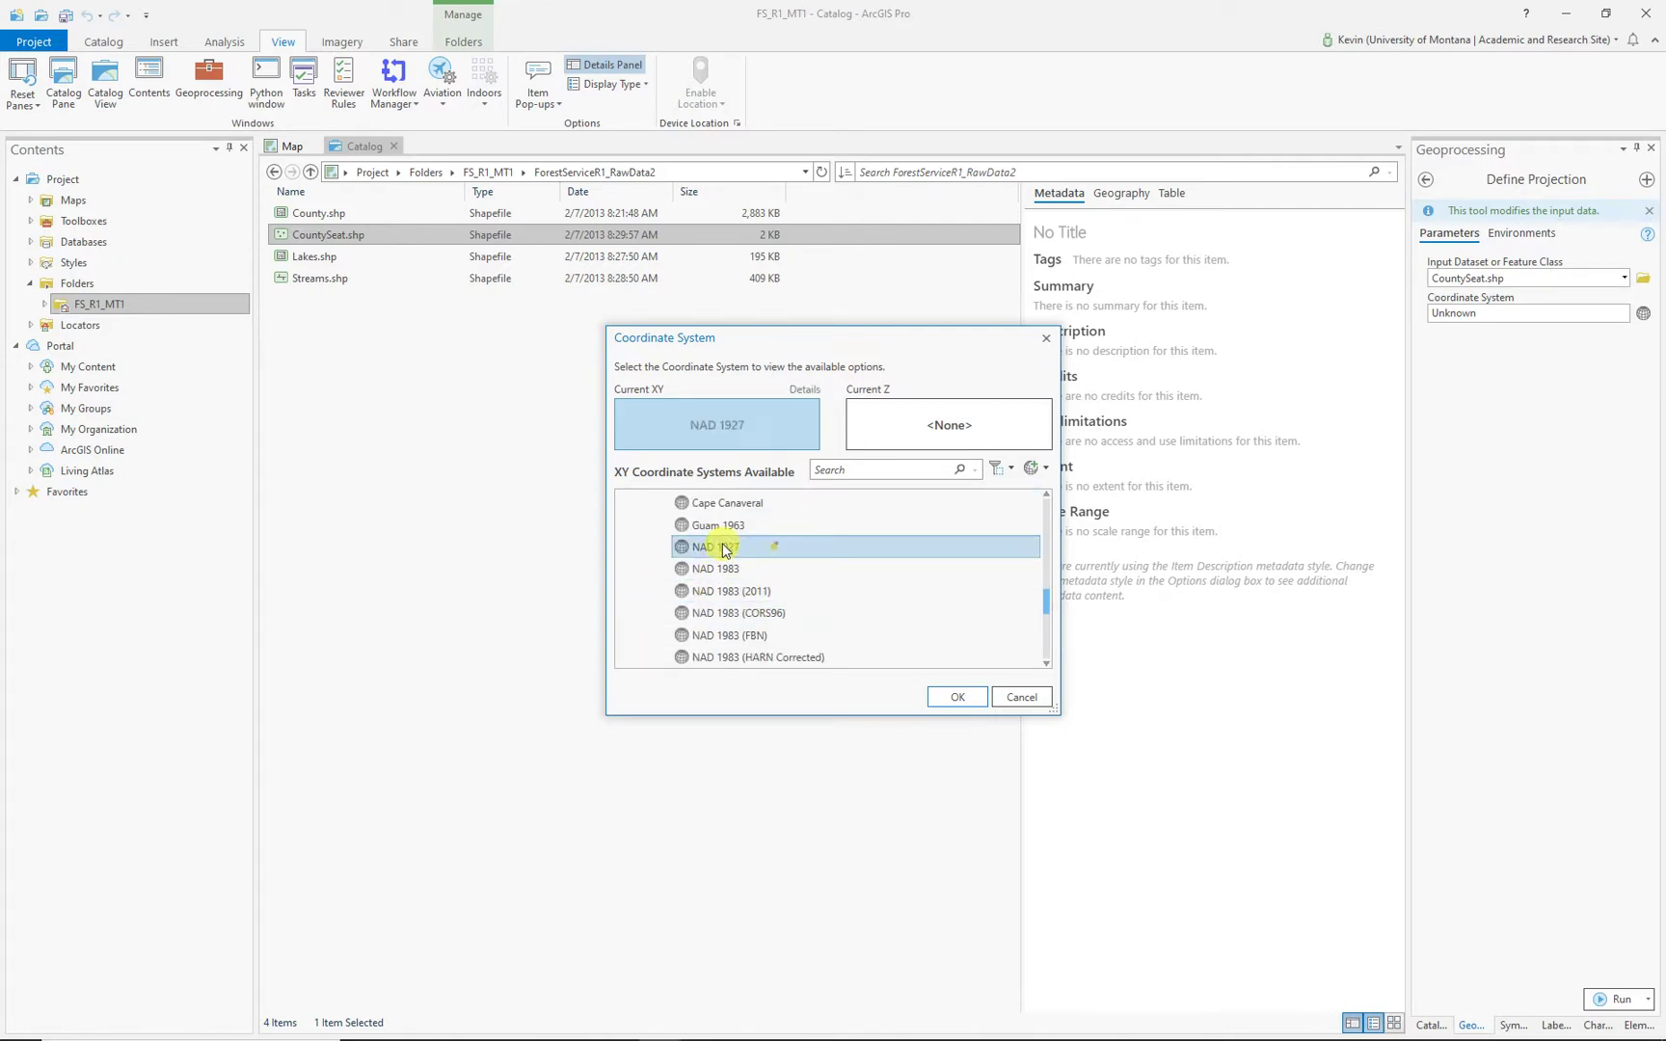
left_click(958, 696)
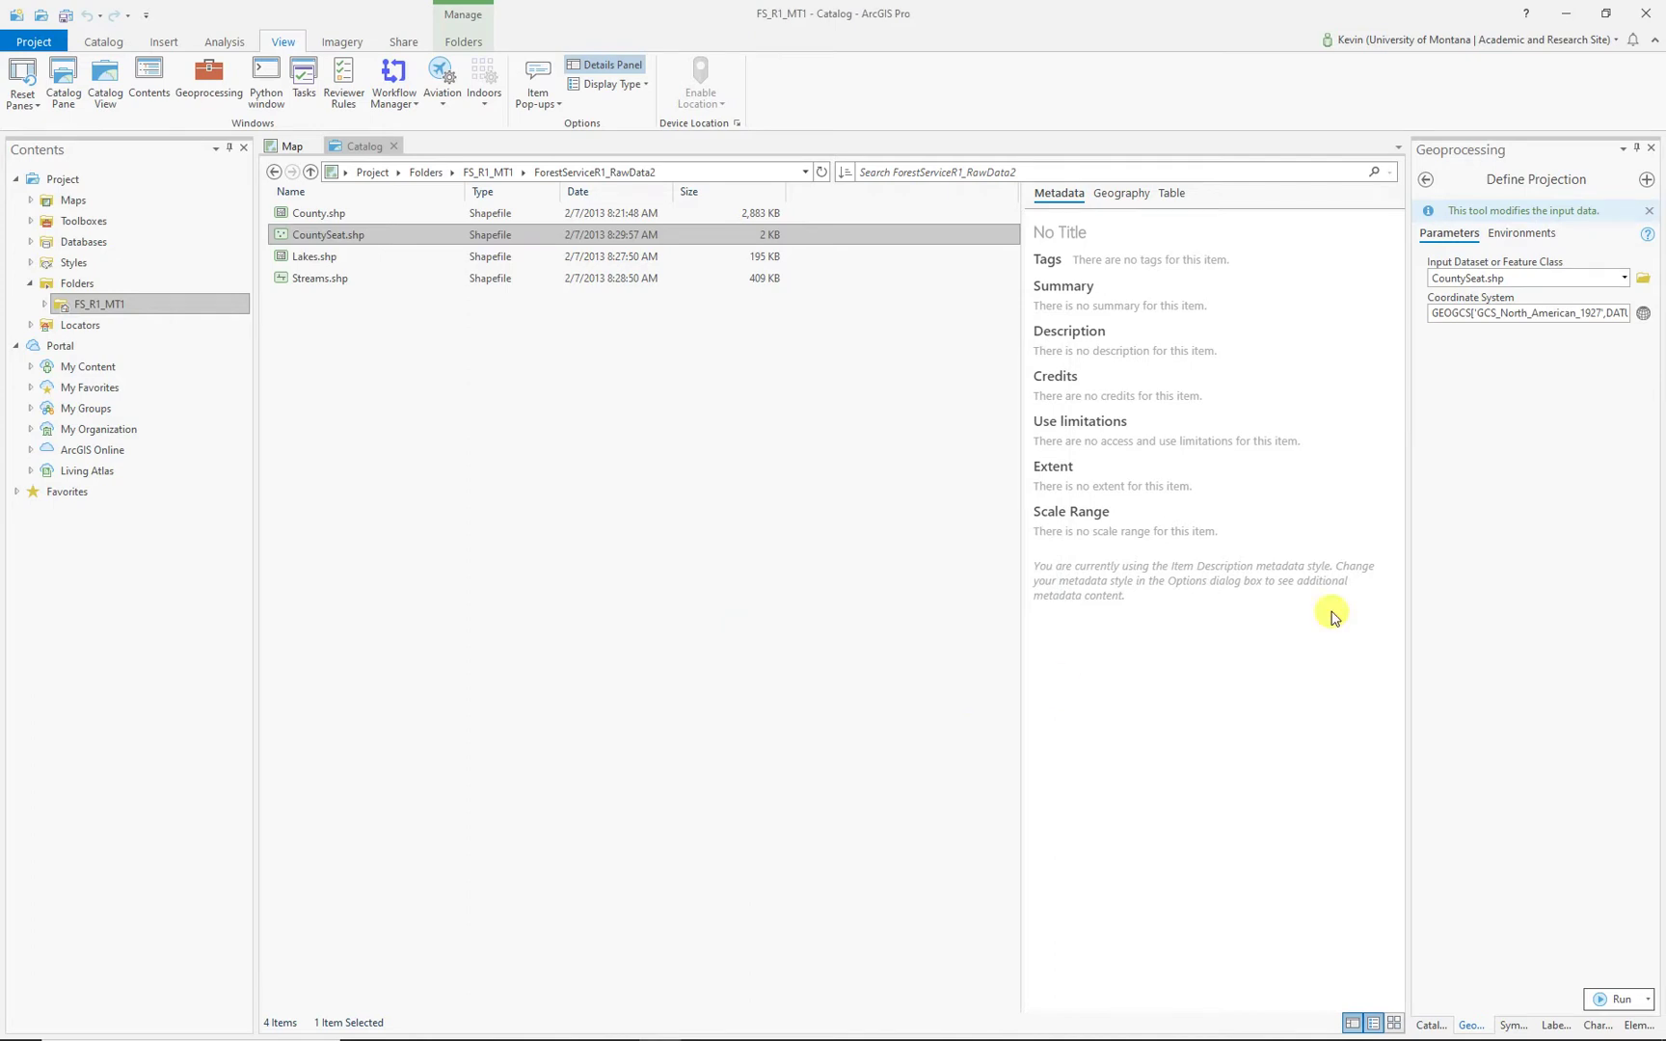
left_click(1604, 1001)
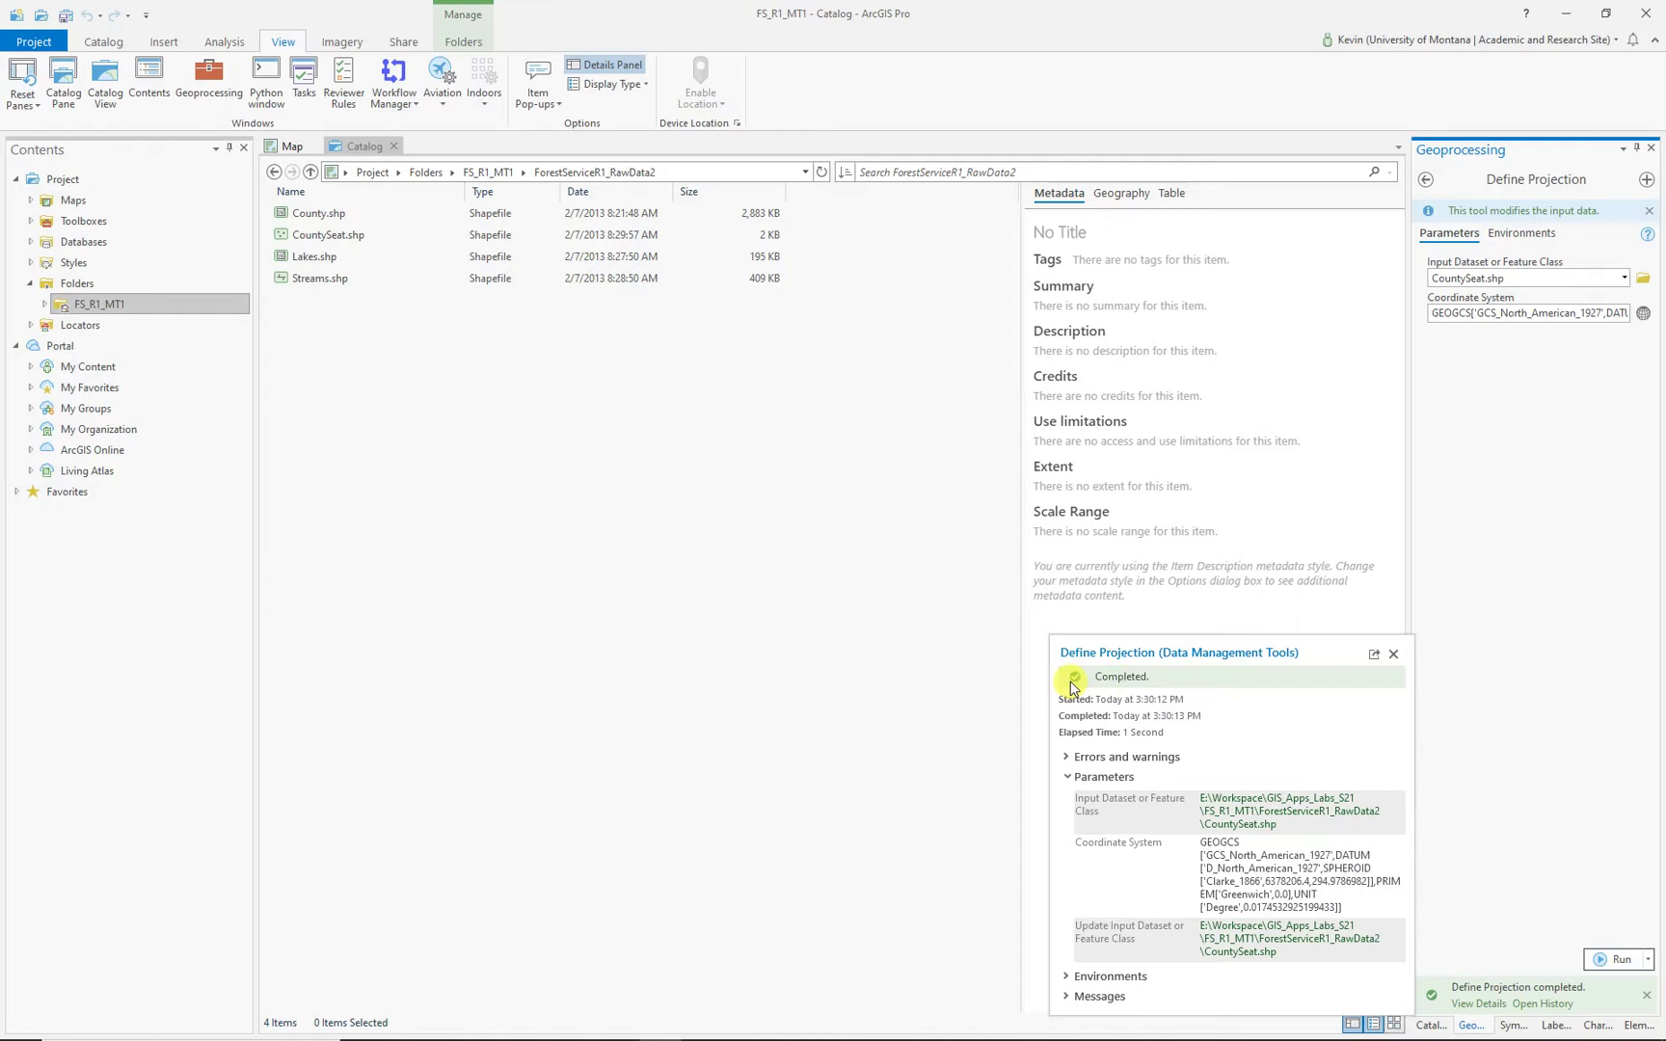
left_click(1393, 653)
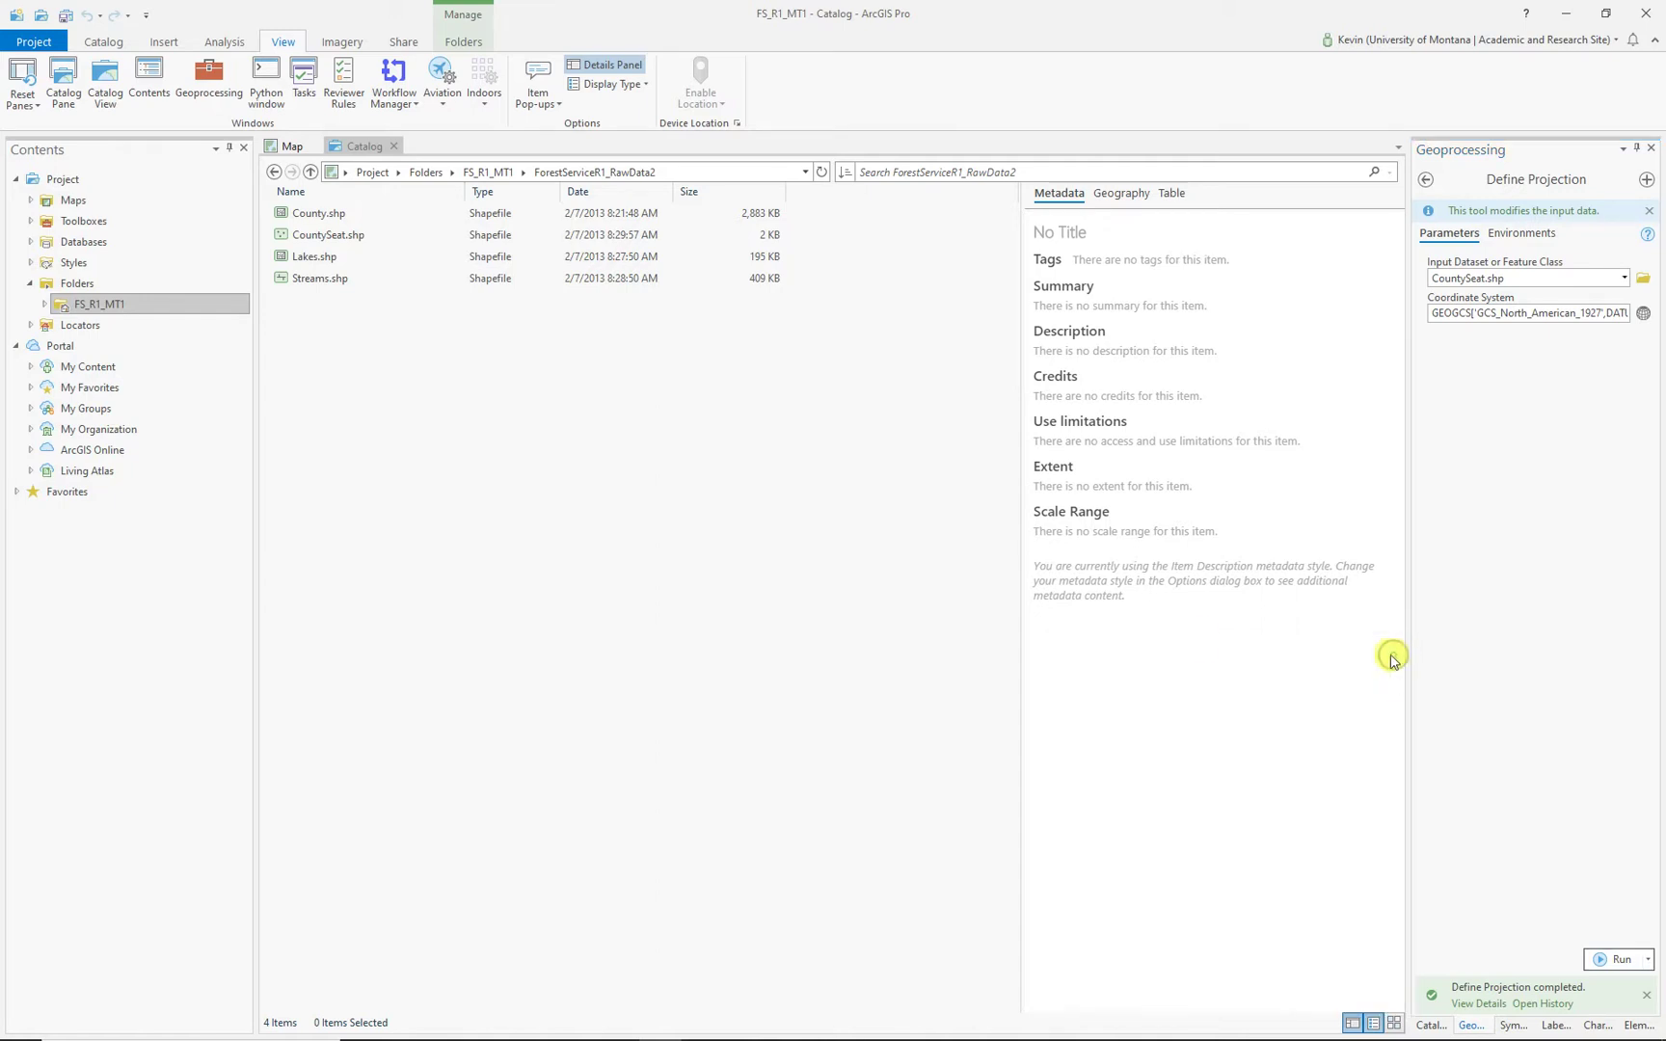
Step: Verify the newly defined spatial reference in the properties of CountySeat.shp, enlarging the dialog to read all details
right_click(326, 238)
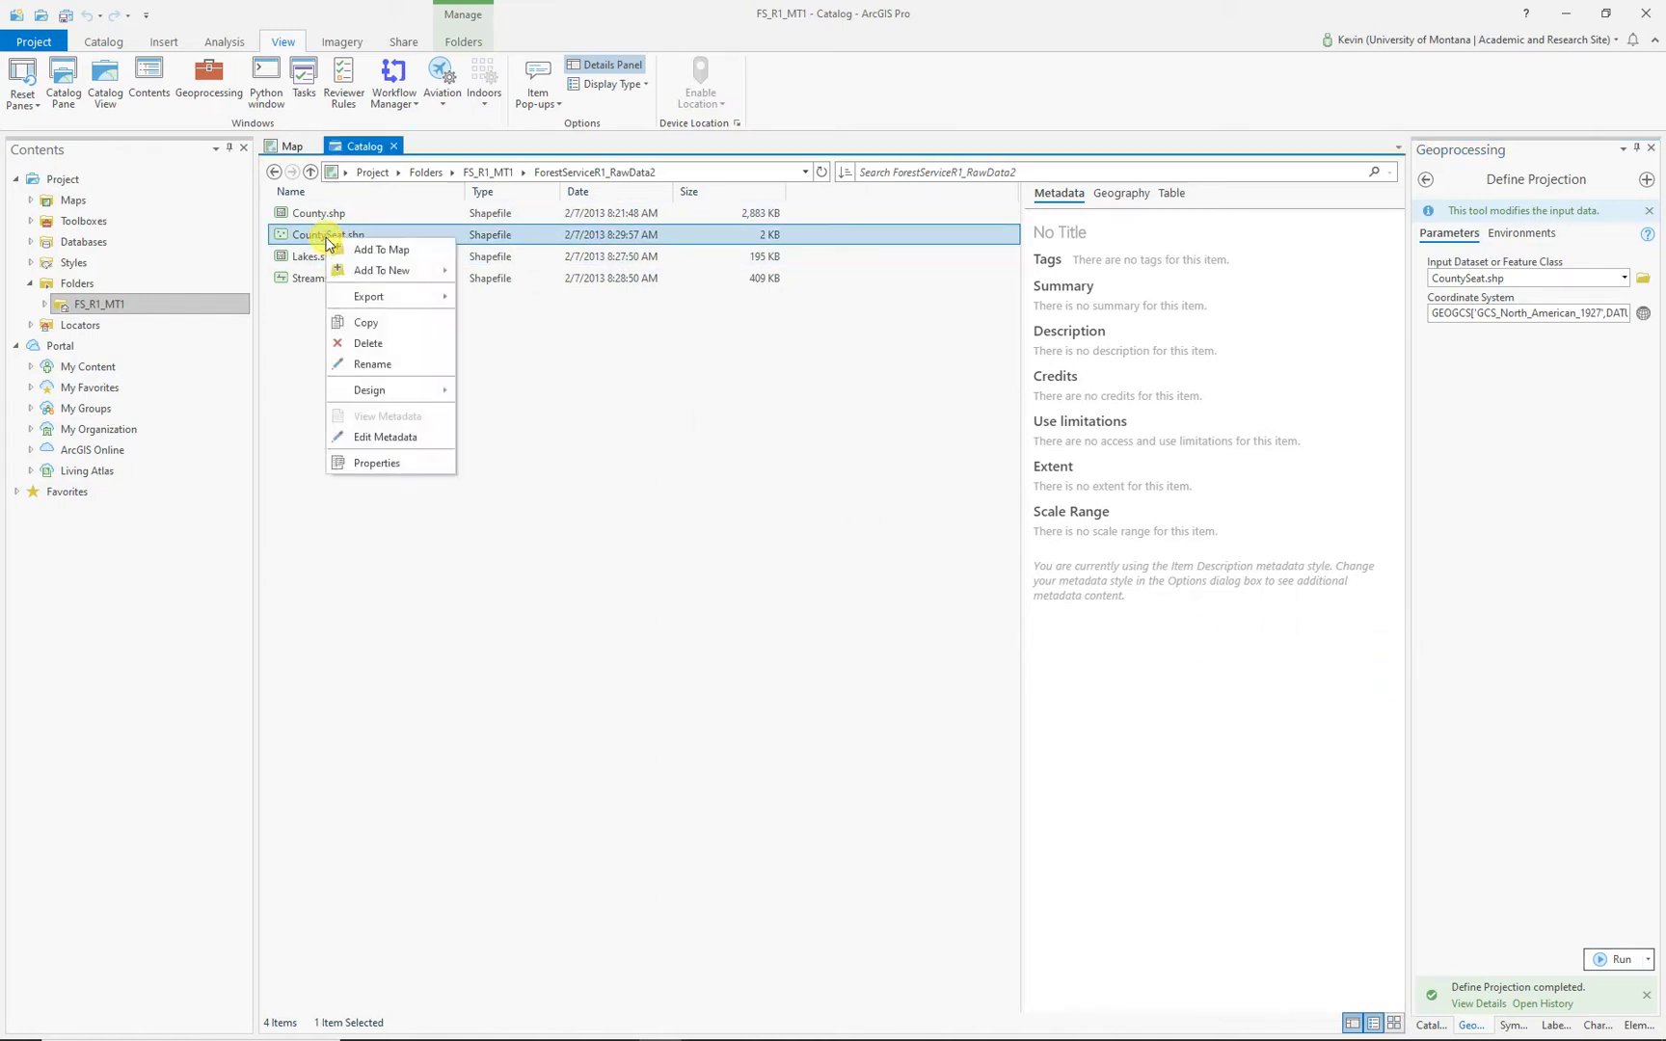
left_click(378, 463)
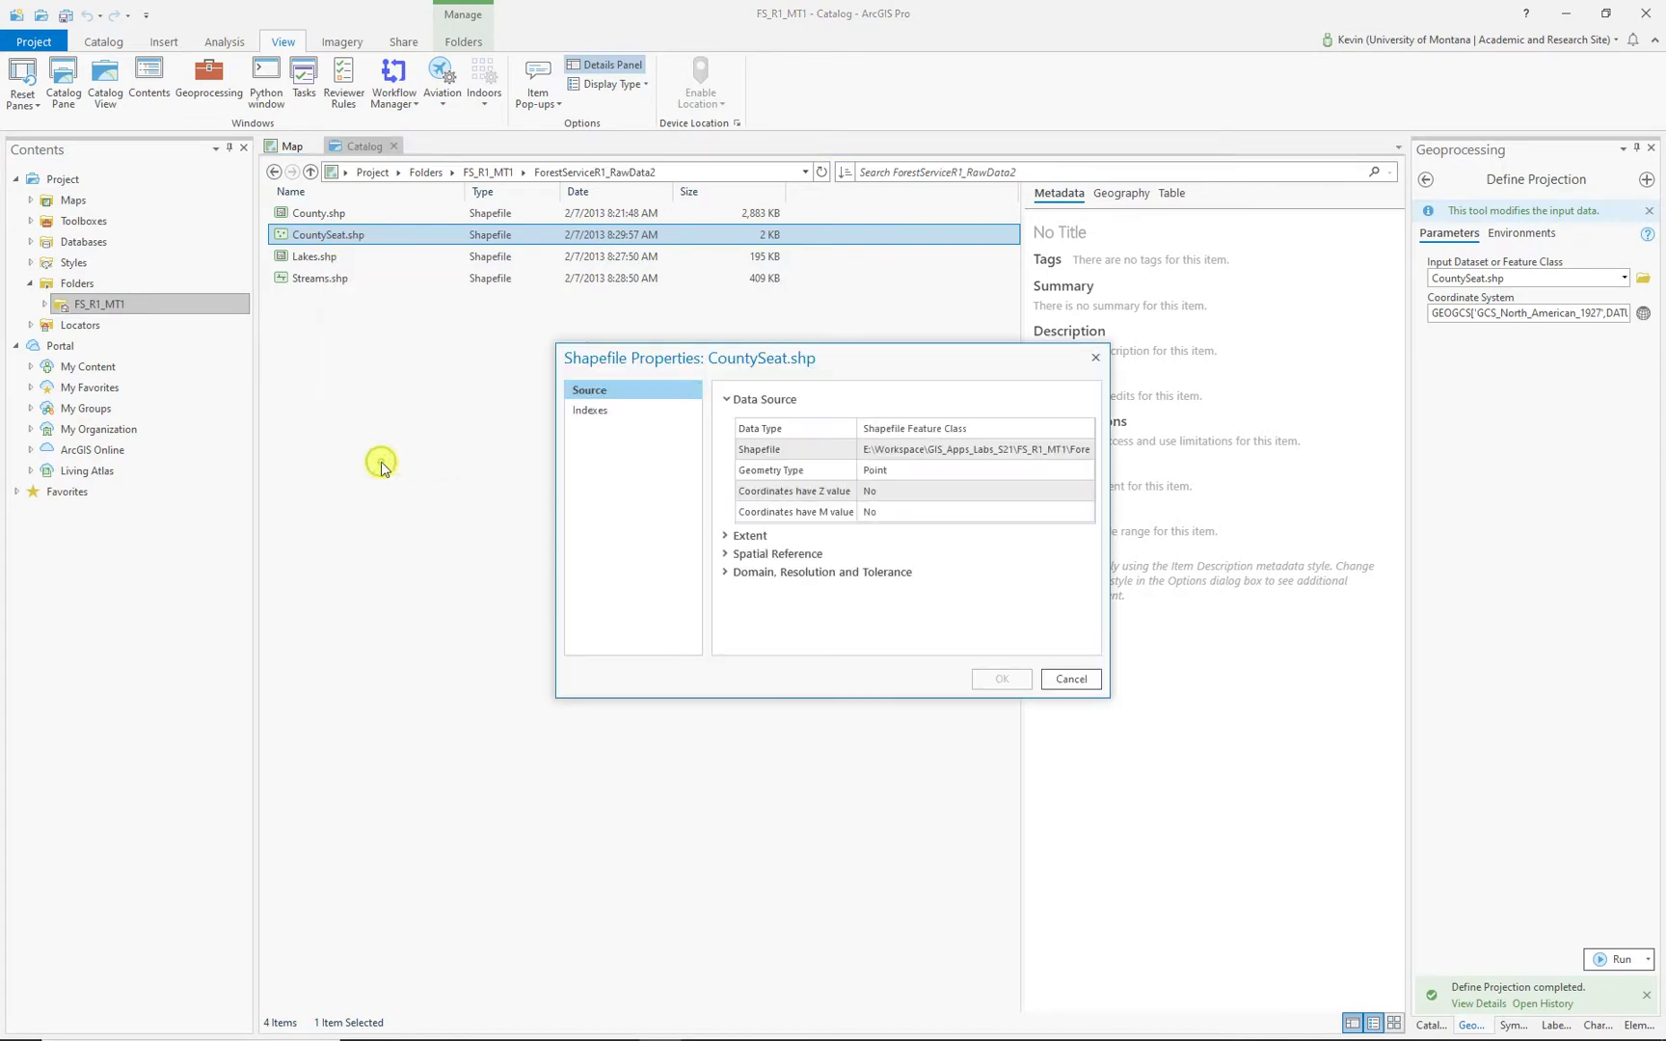
left_click(753, 554)
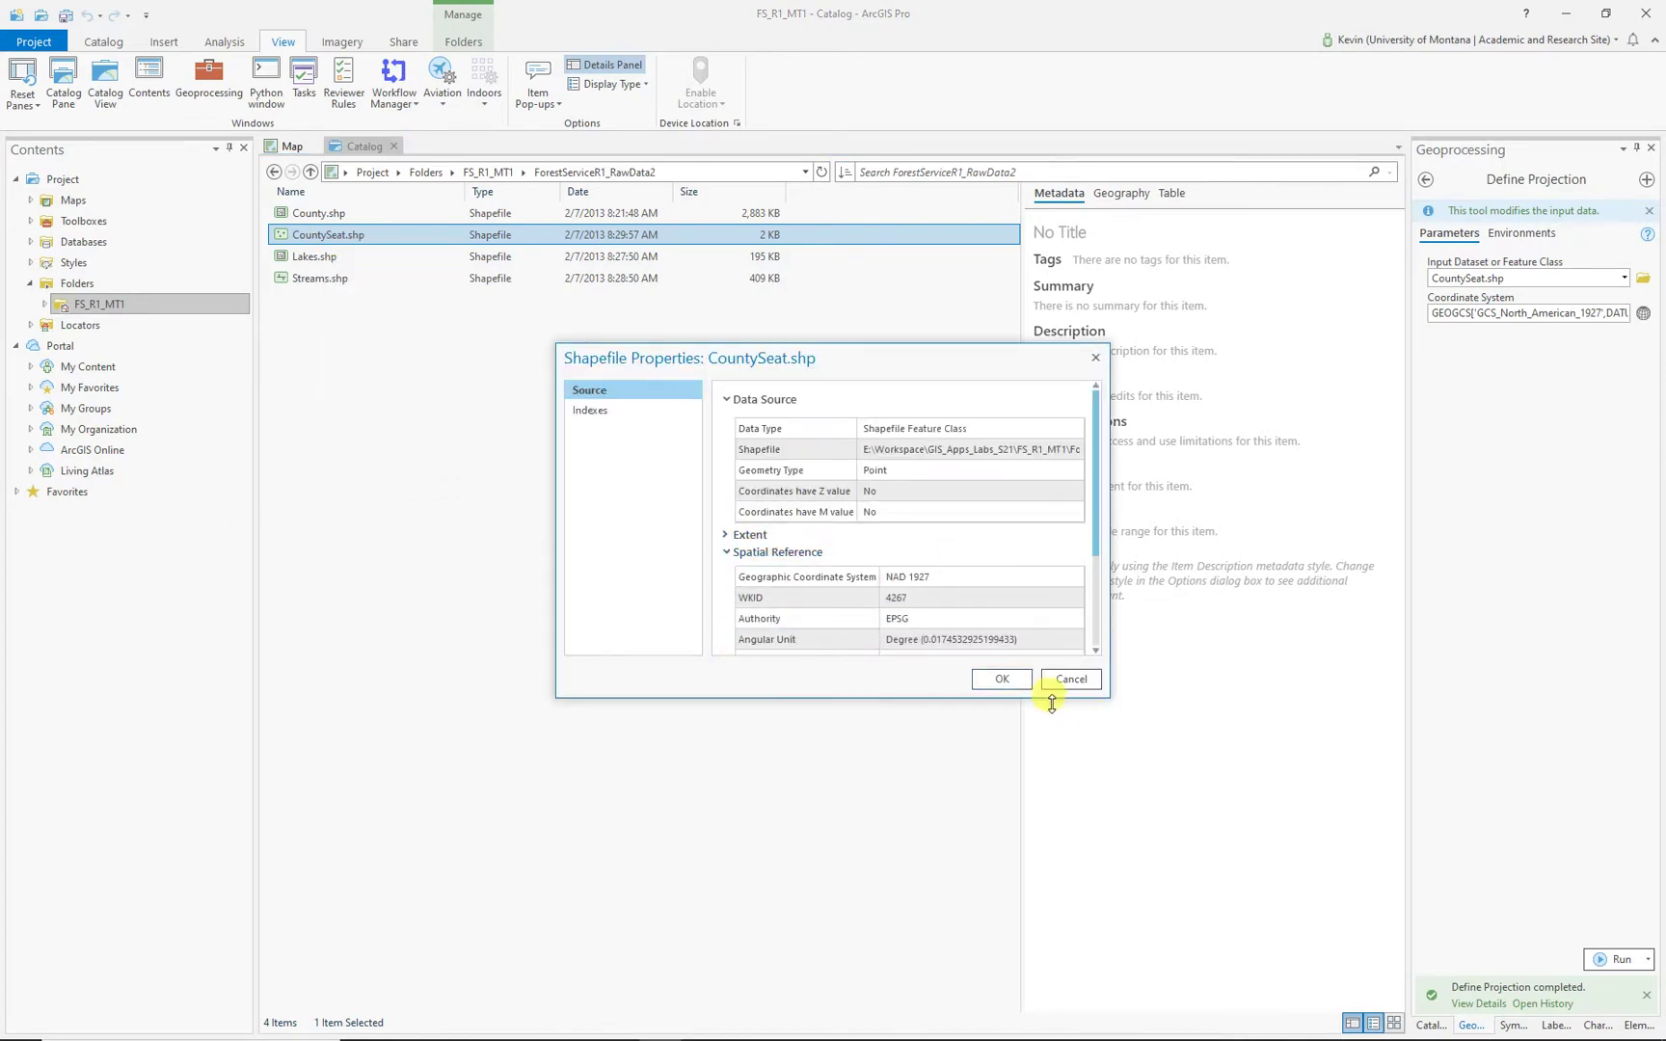
left_click_drag(1049, 699, 1047, 964)
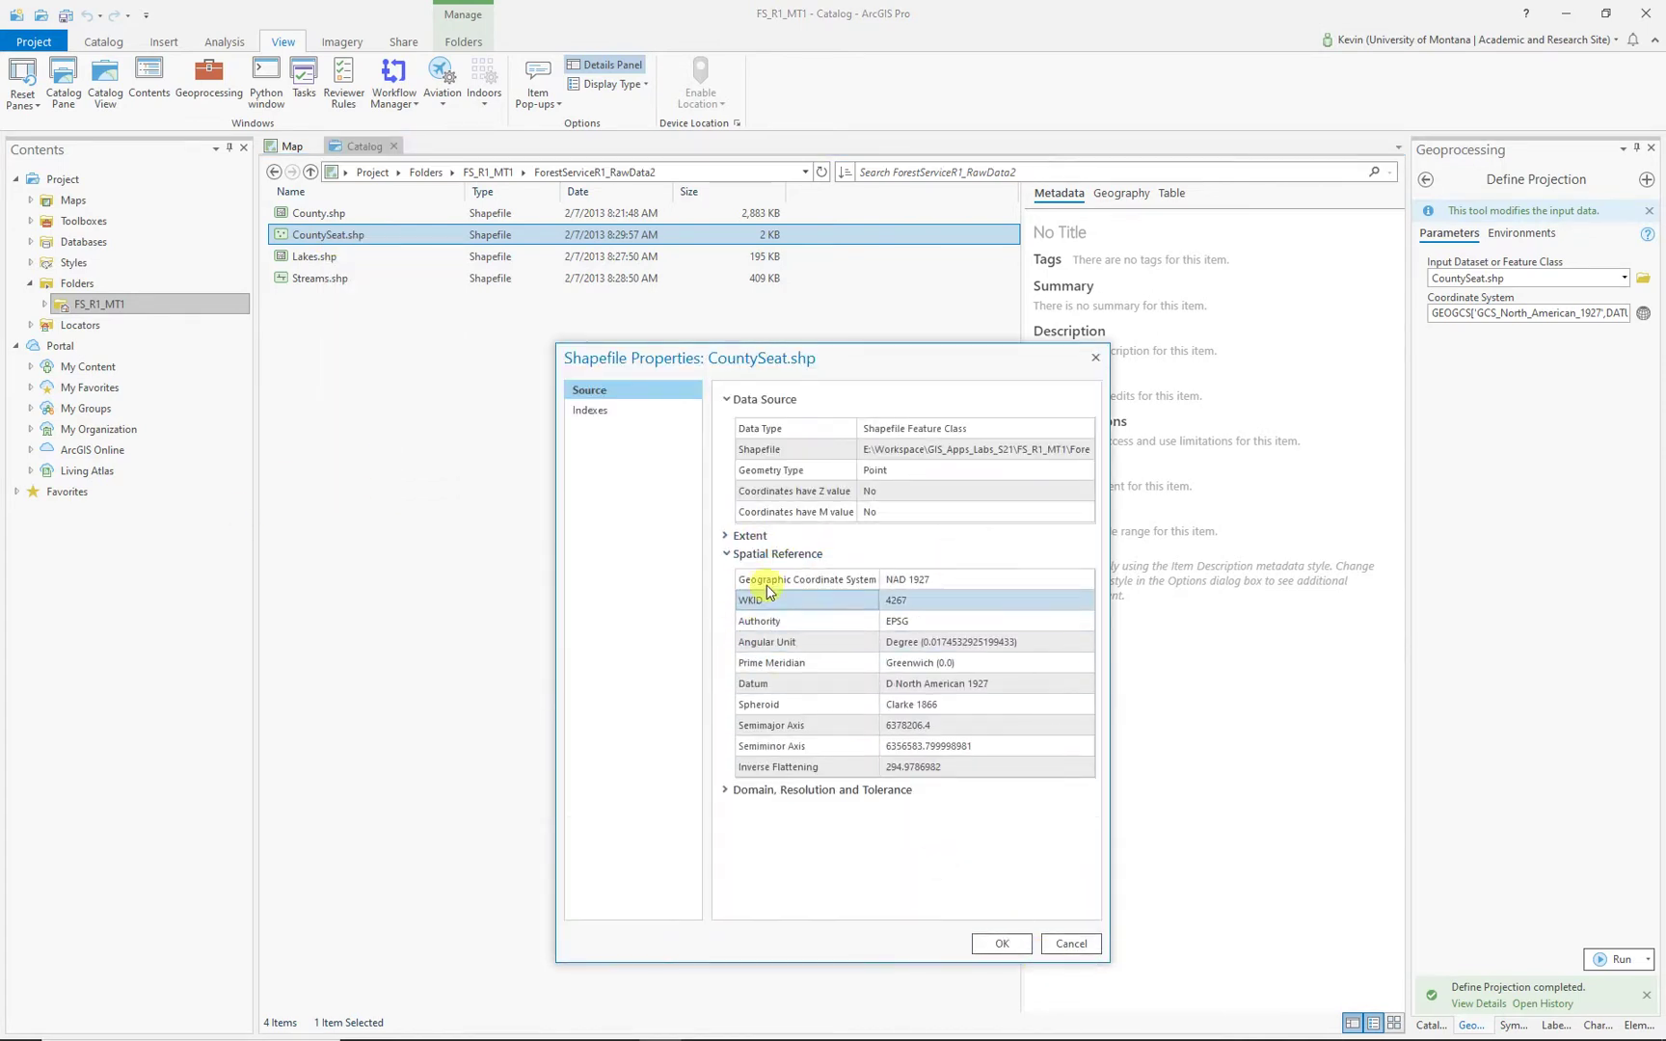
left_click(894, 590)
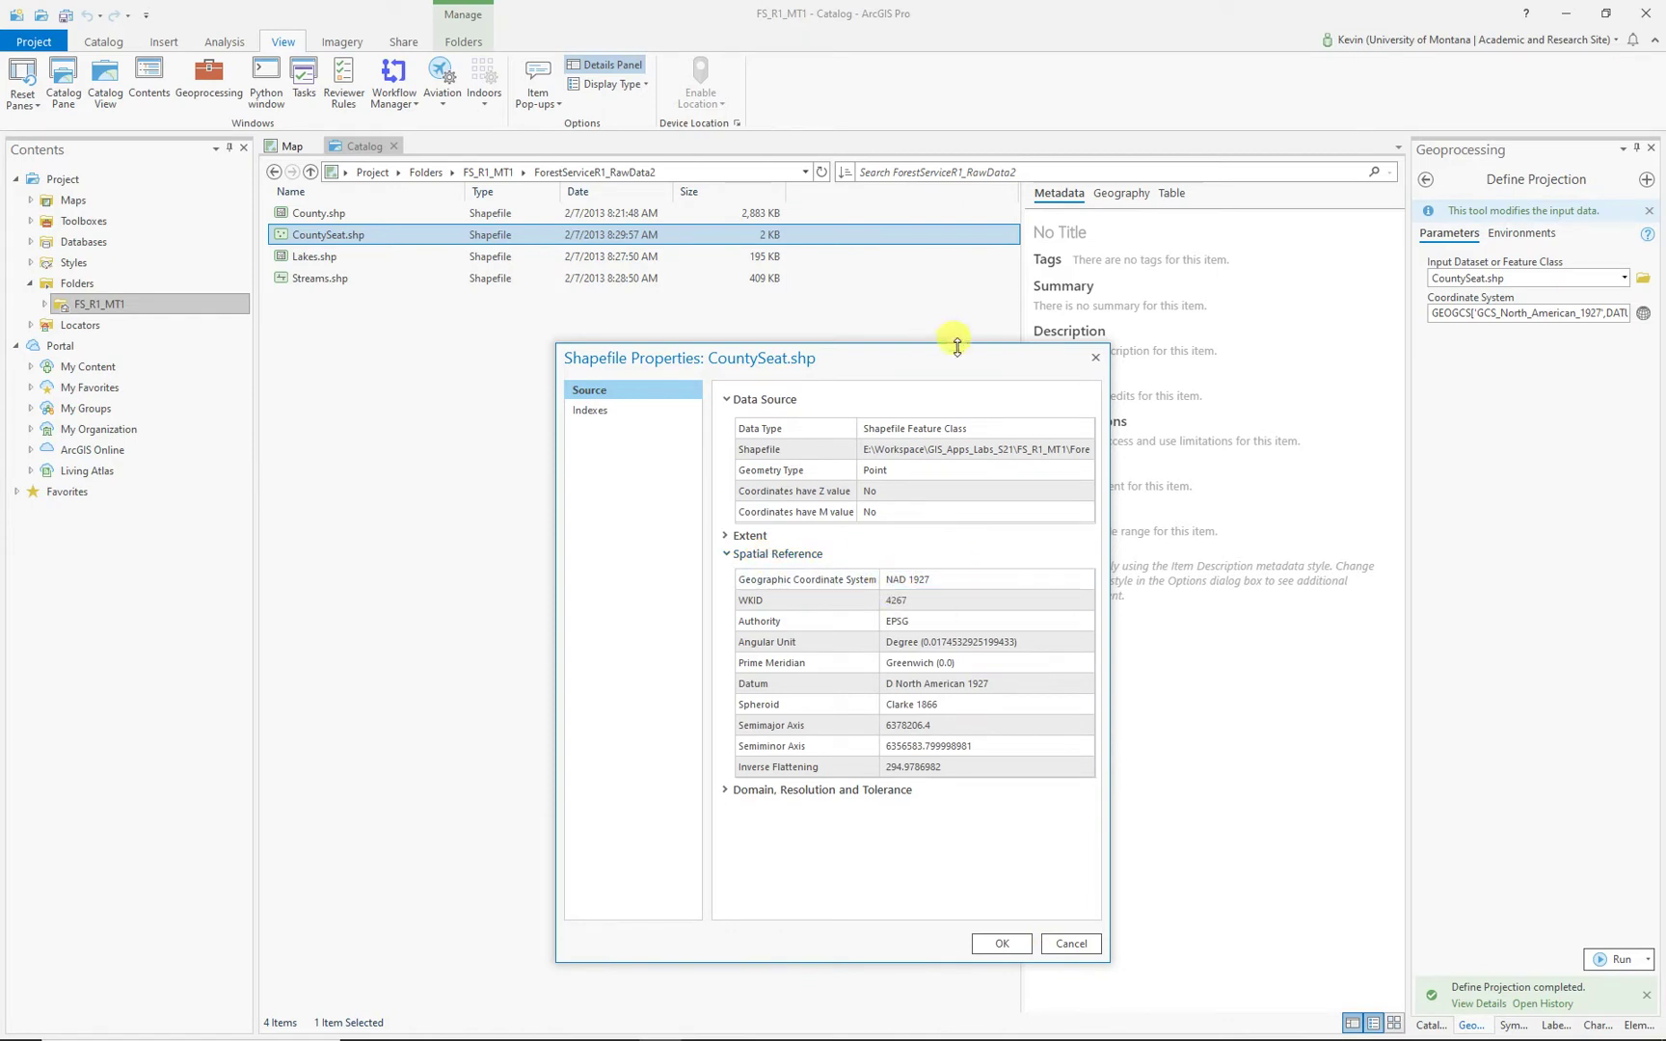
left_click(1097, 358)
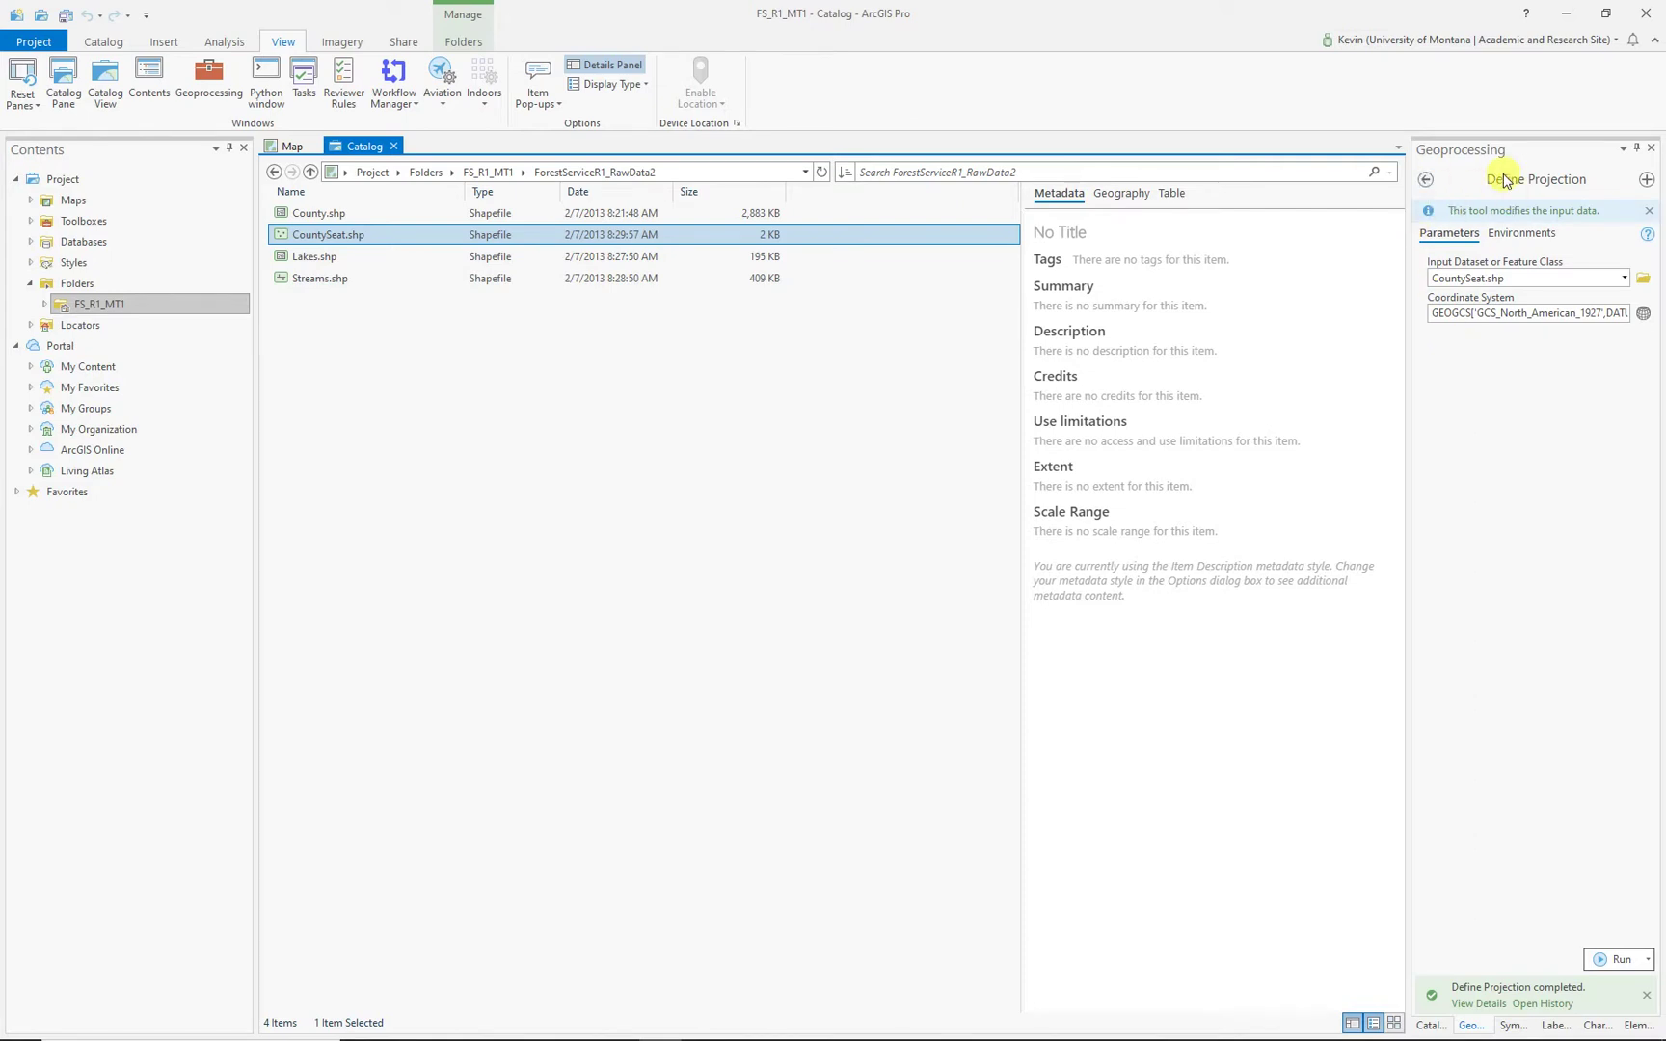
Step: Reopen Define Projection from the recent tools and set Lakes.shp as the input dataset
left_click(1427, 181)
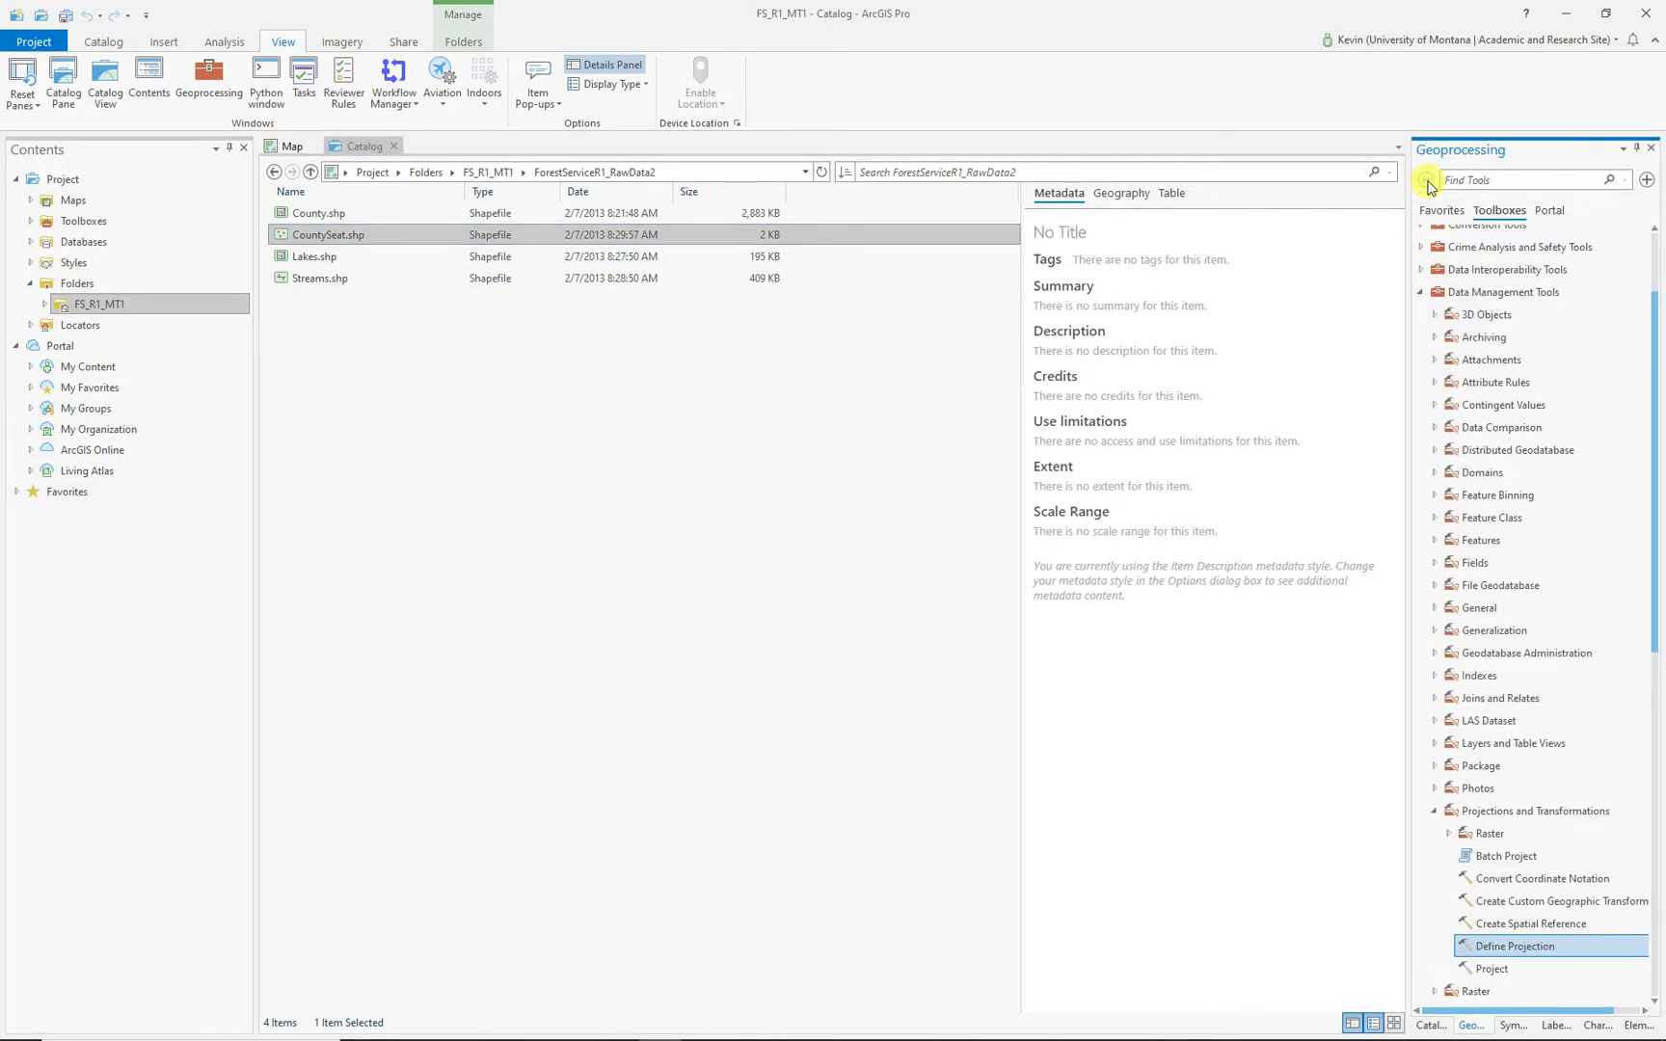
left_click(1434, 216)
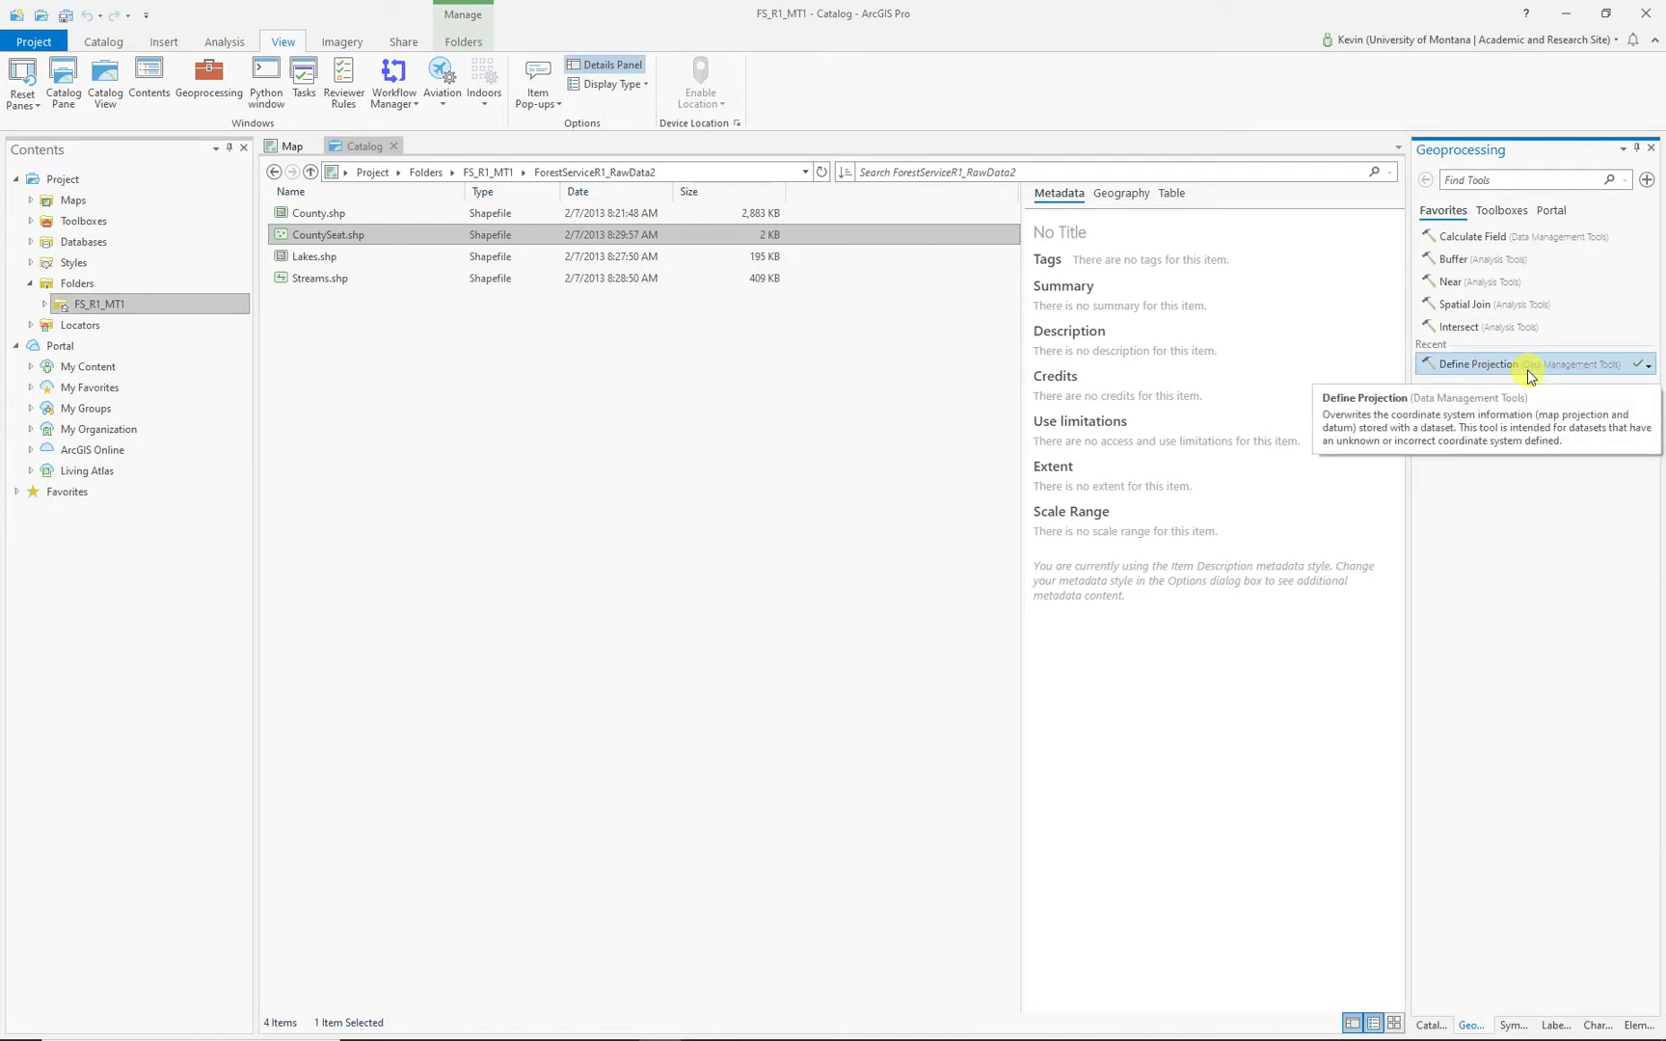
left_click(1482, 366)
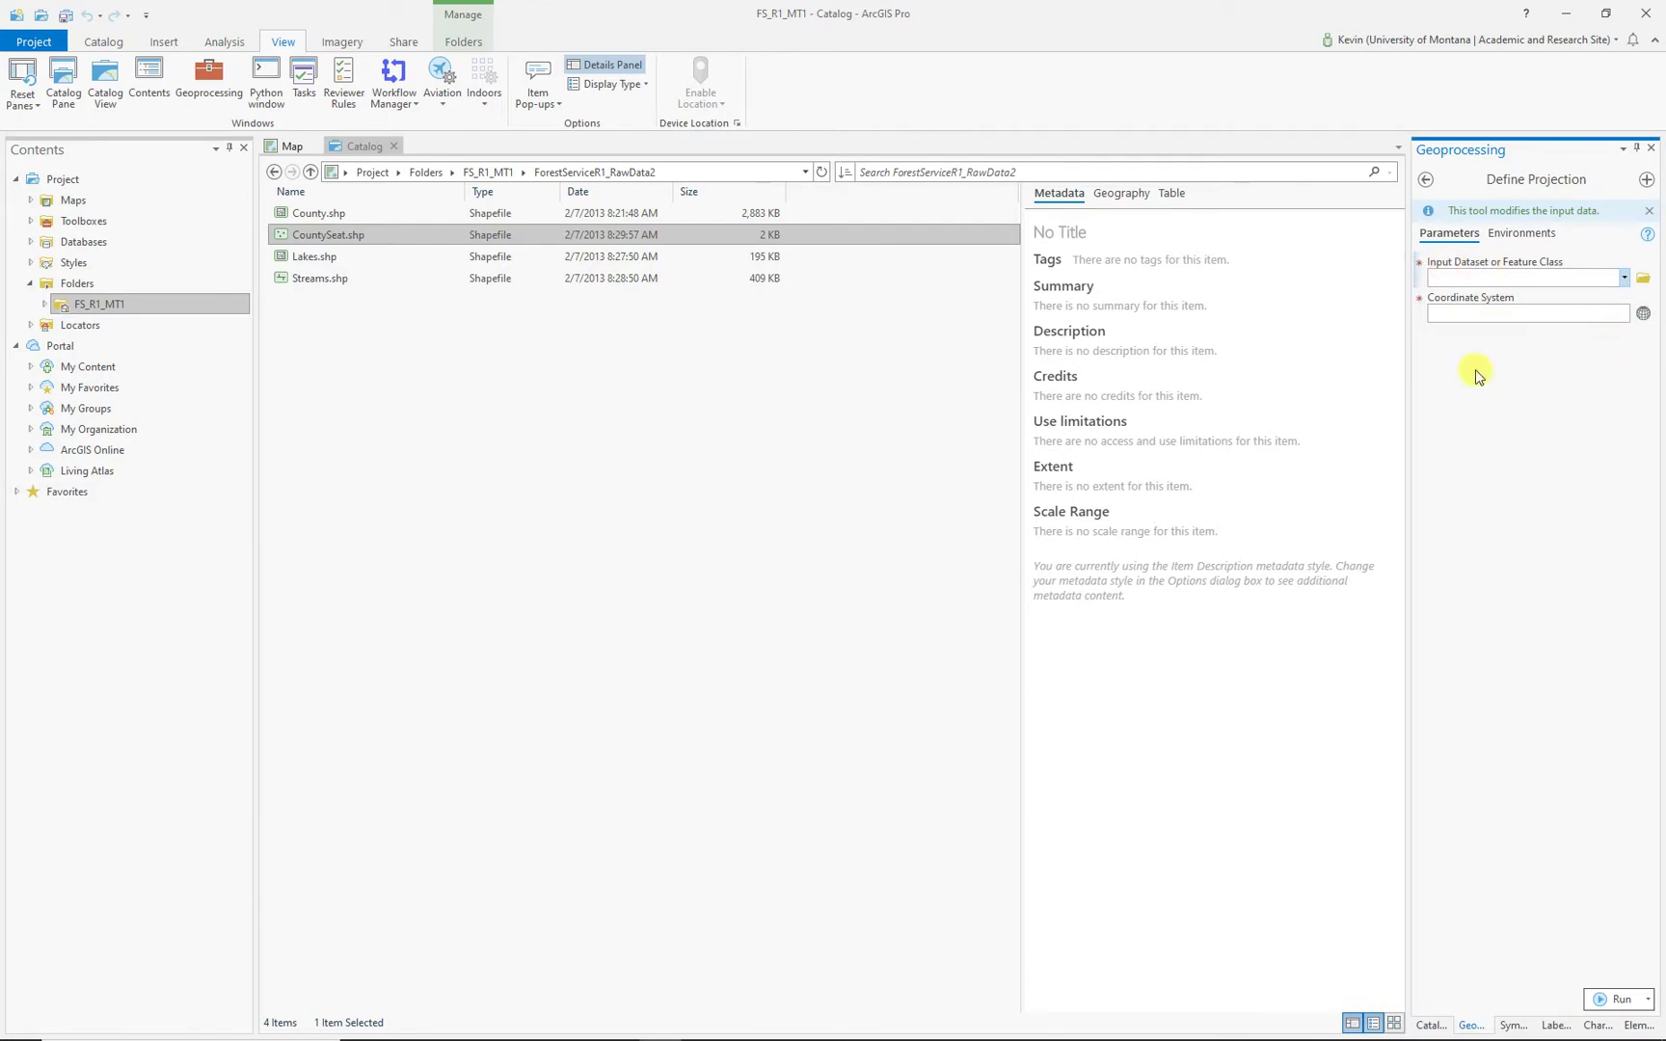
left_click_drag(318, 256, 1468, 273)
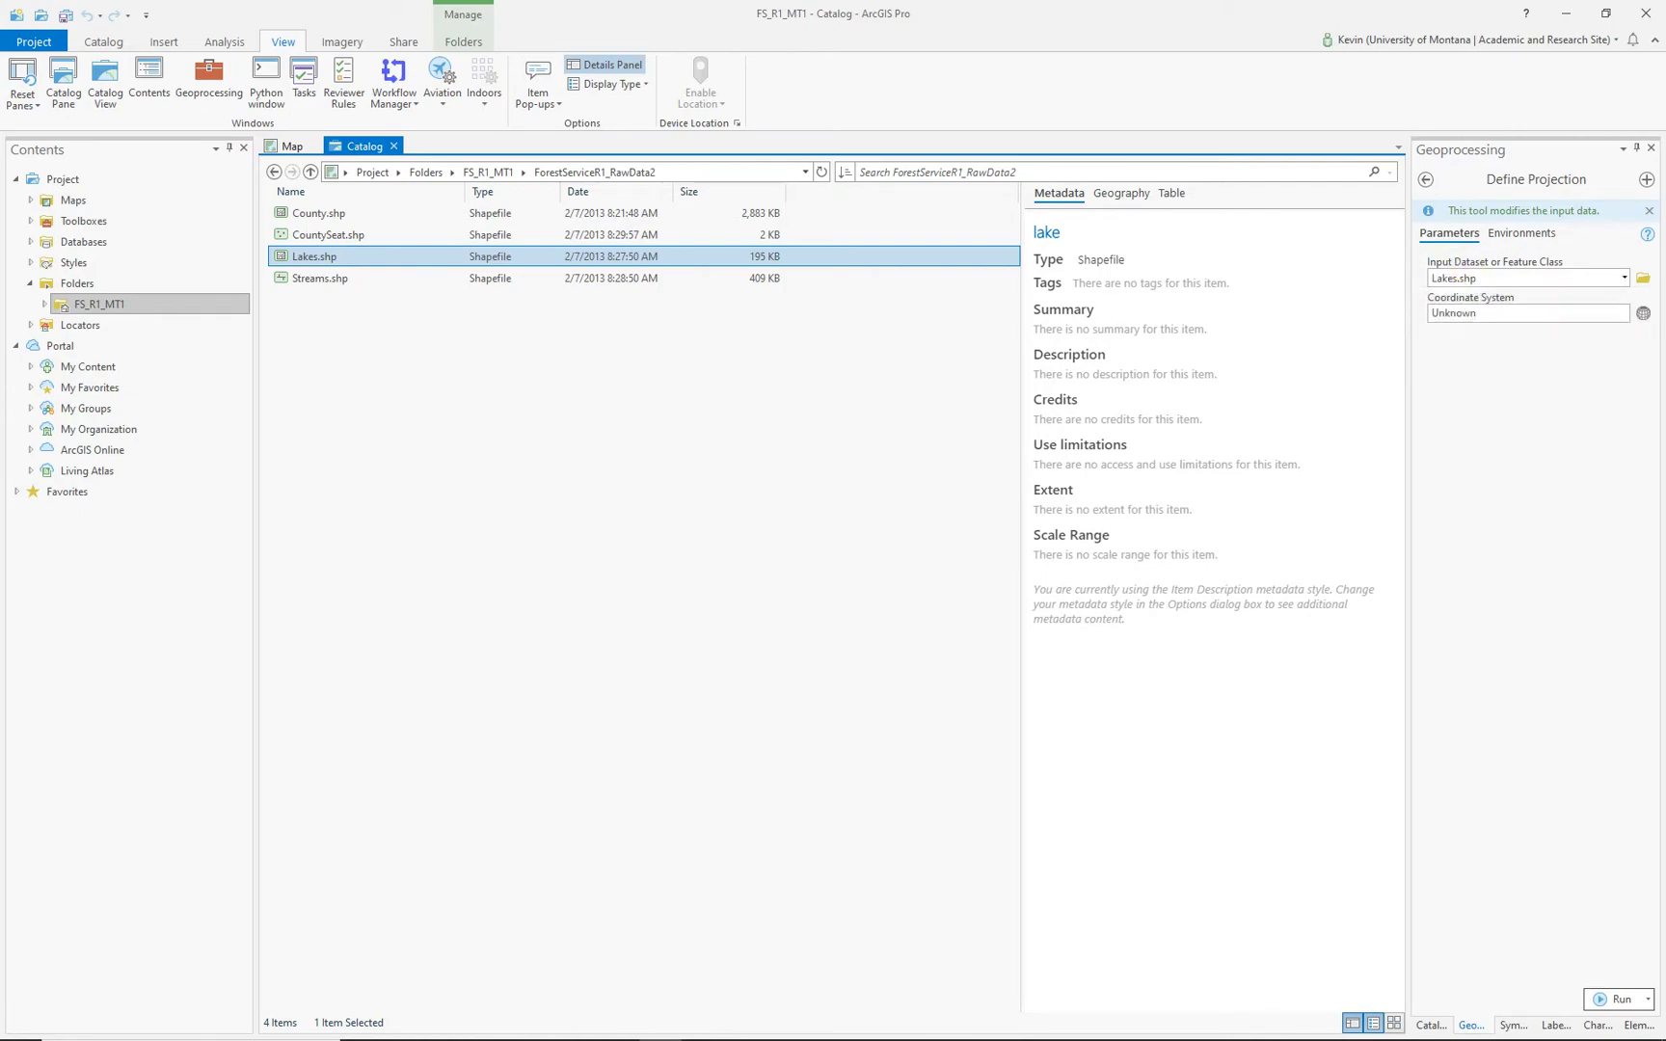
Step: Open the coordinate system picker for Lakes.shp and expand the projected continental systems for North America
key("alt+Tab")
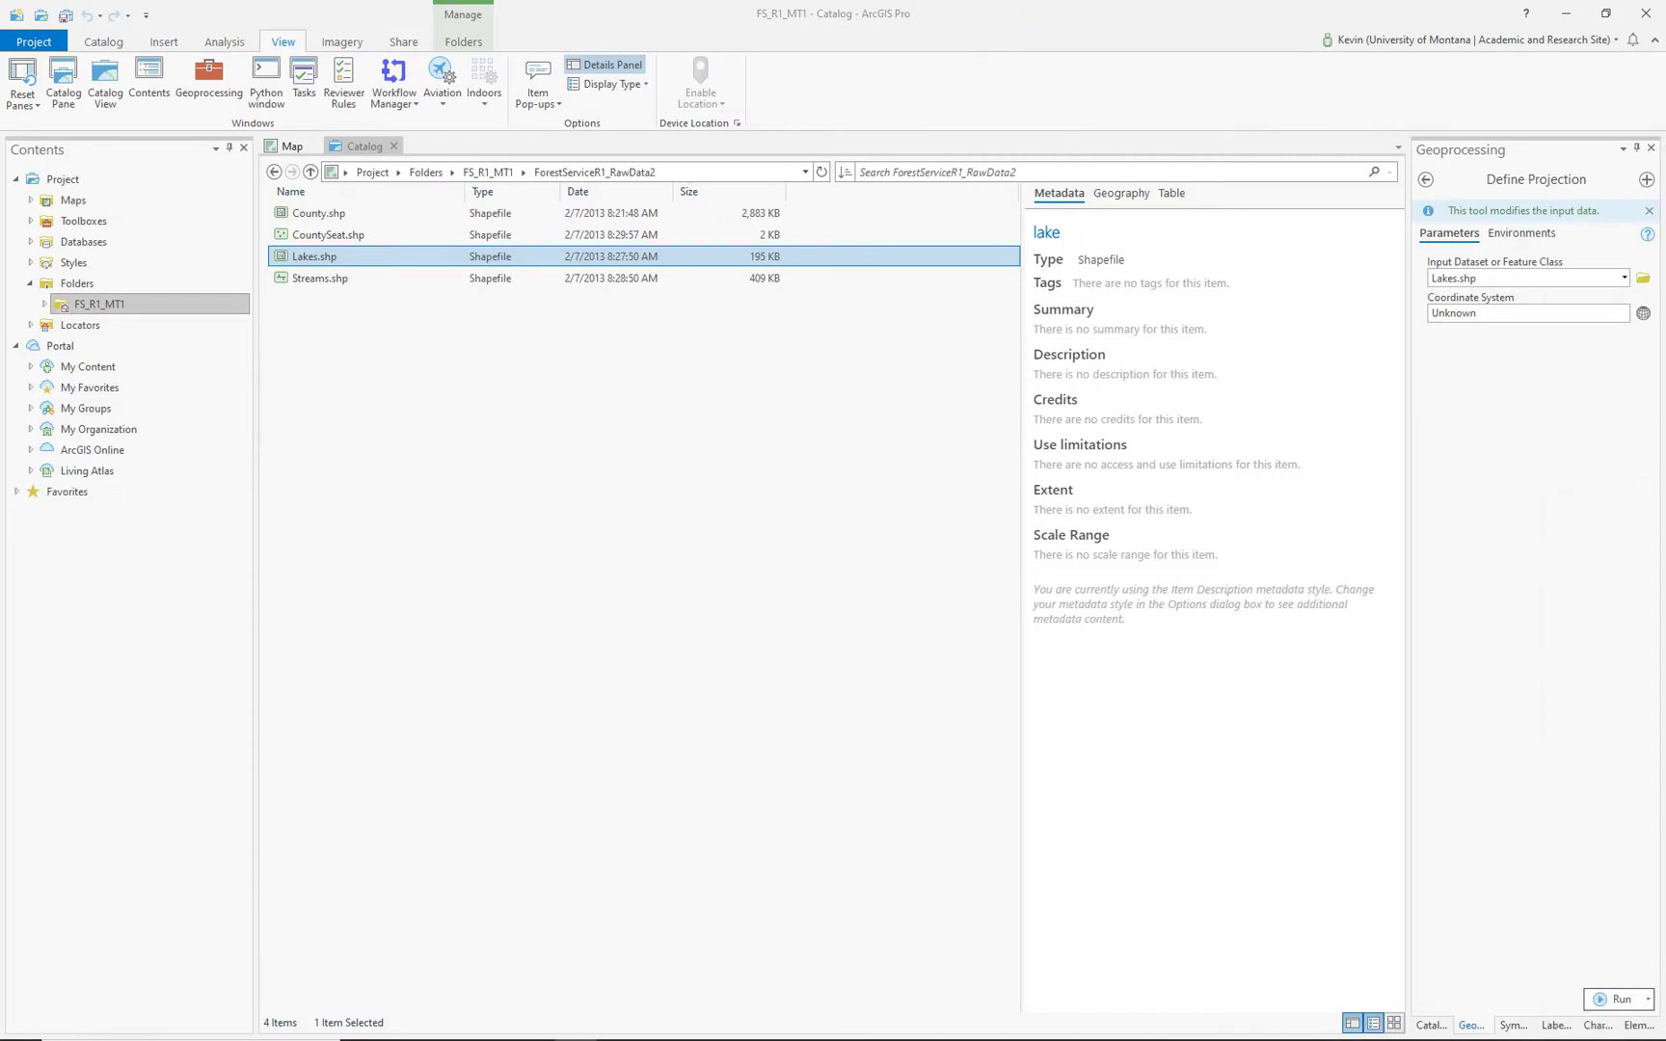
left_click(1642, 314)
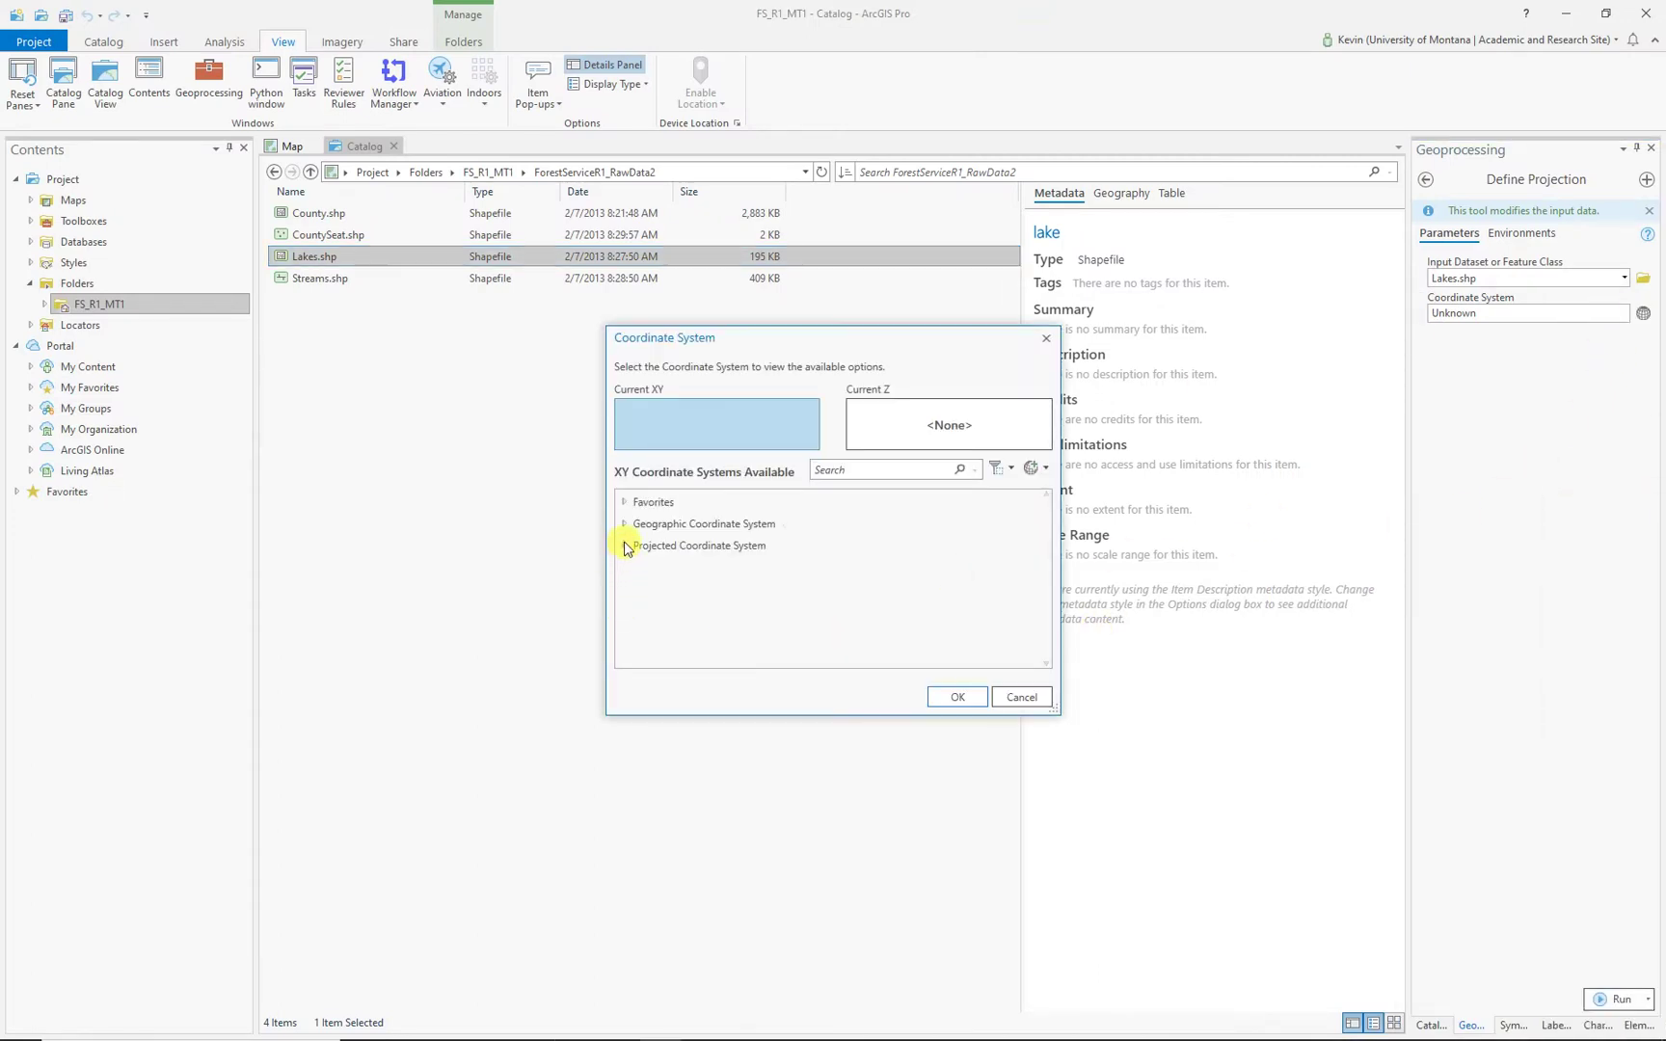
left_click(625, 546)
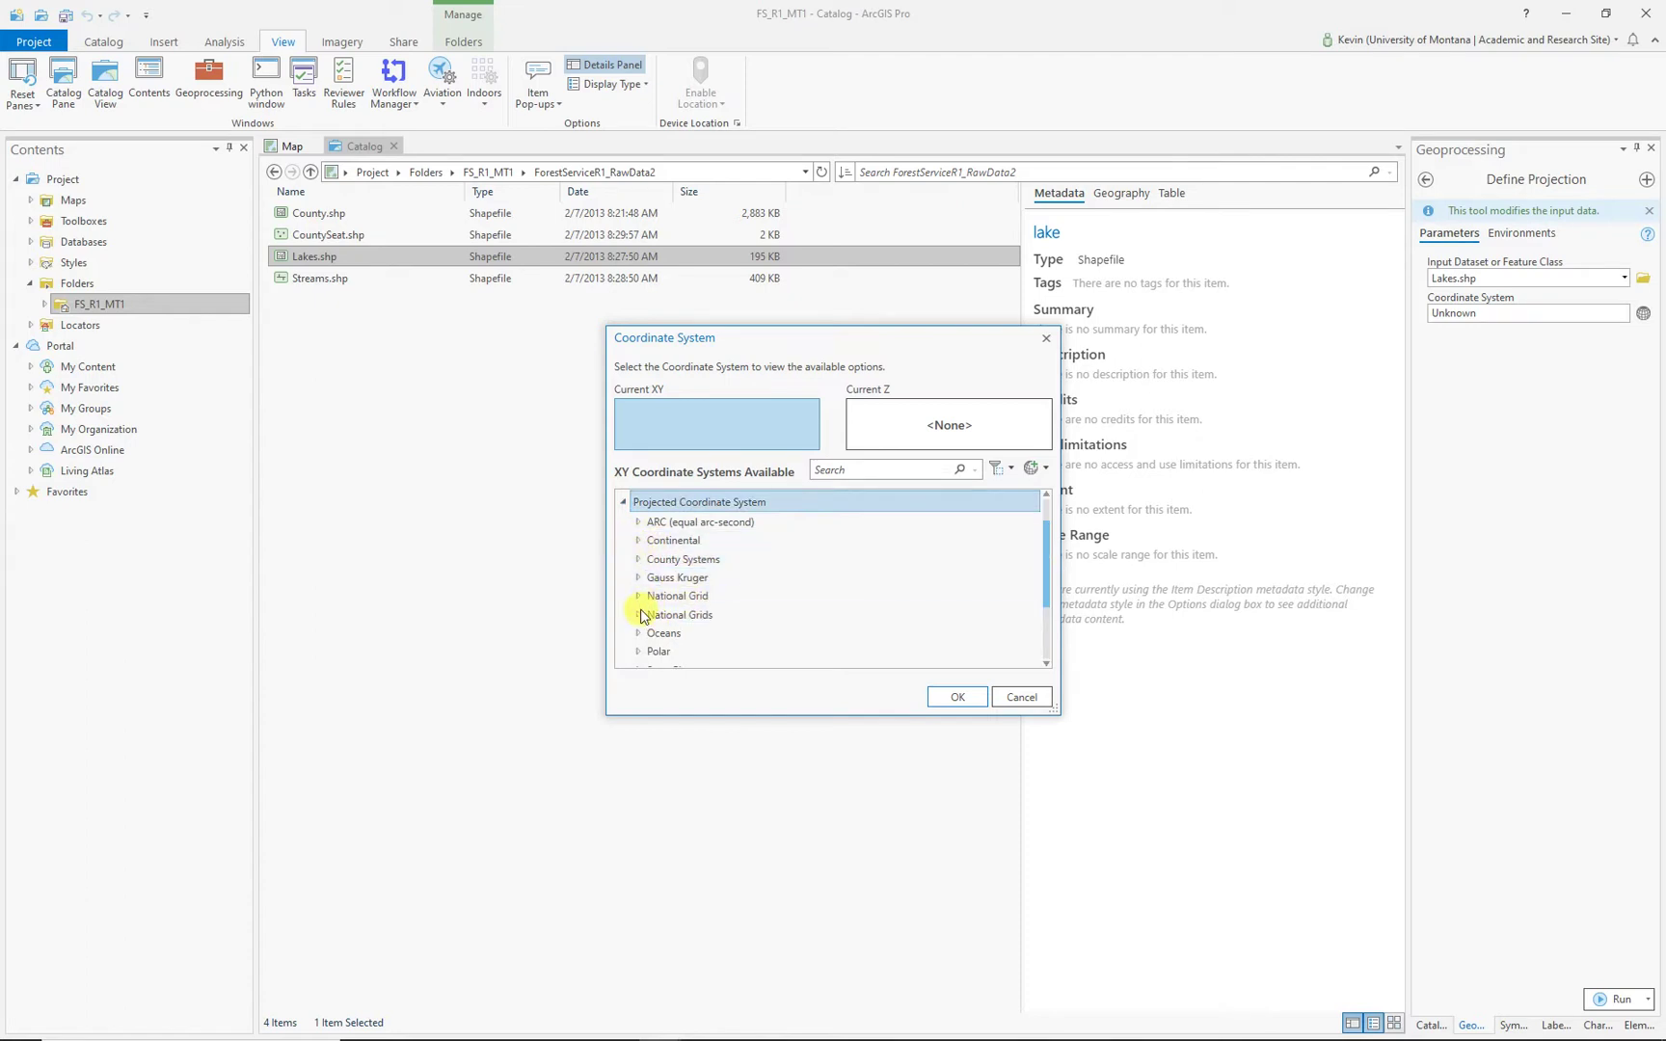
scroll(699, 621, "down", 1)
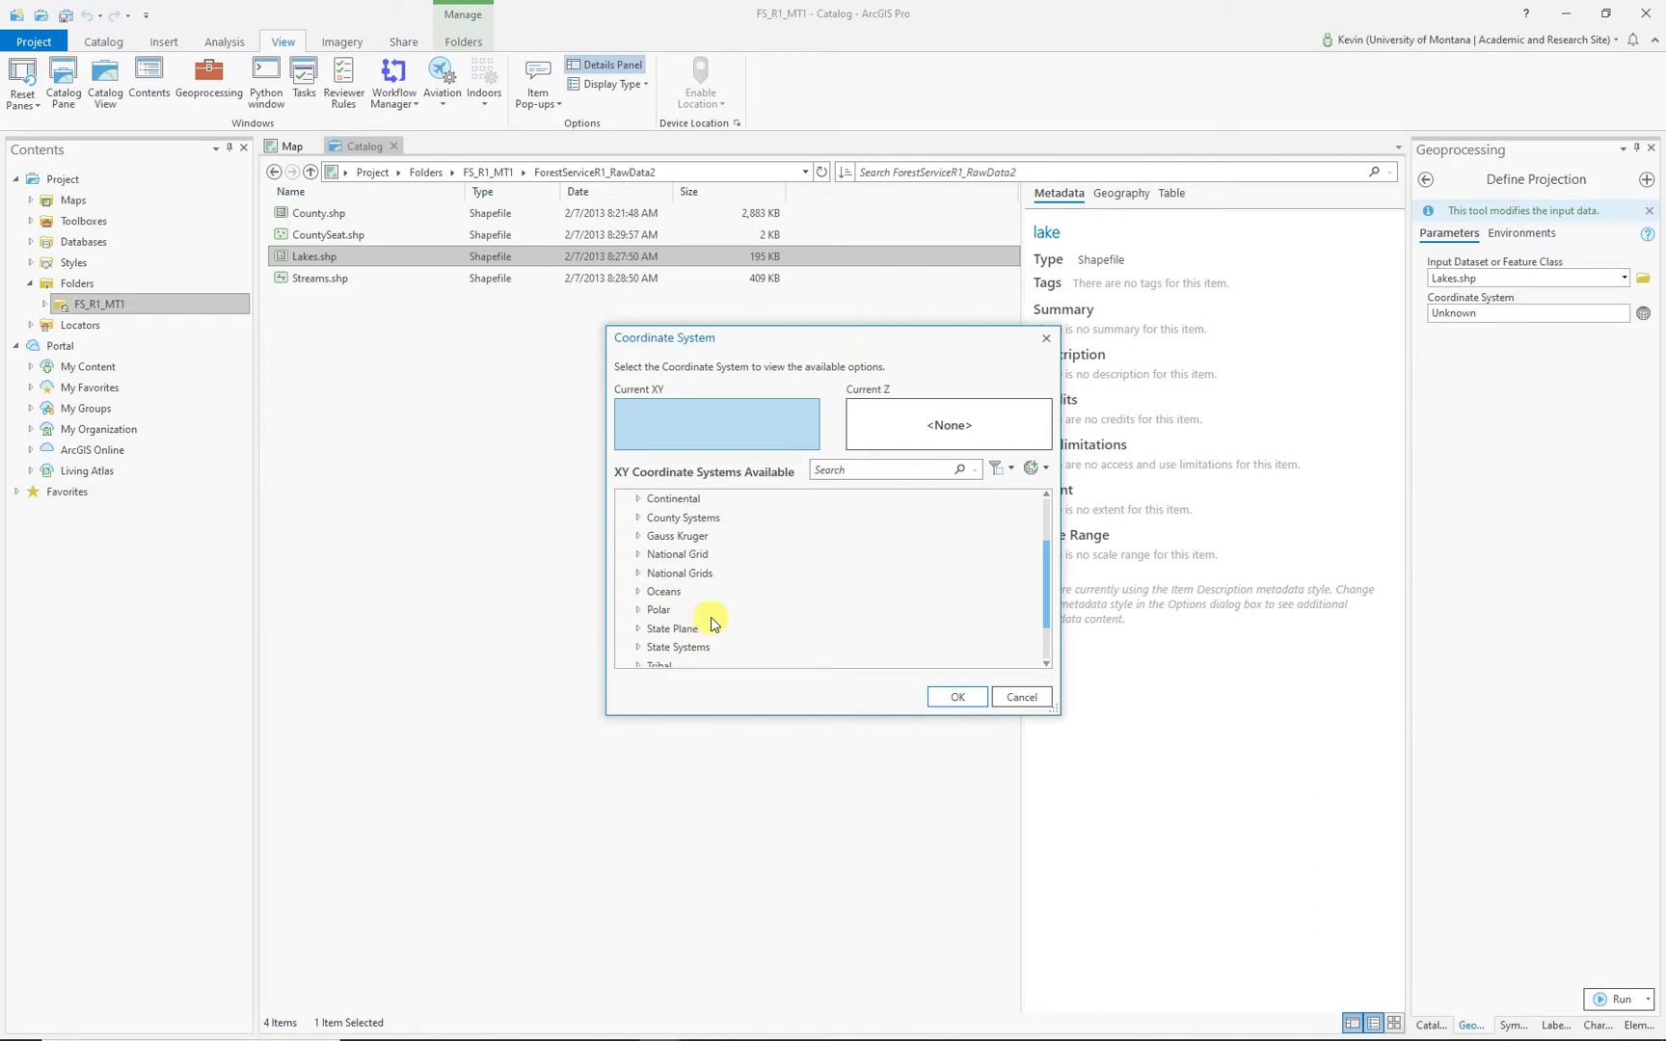
scroll(713, 621, "up", 1)
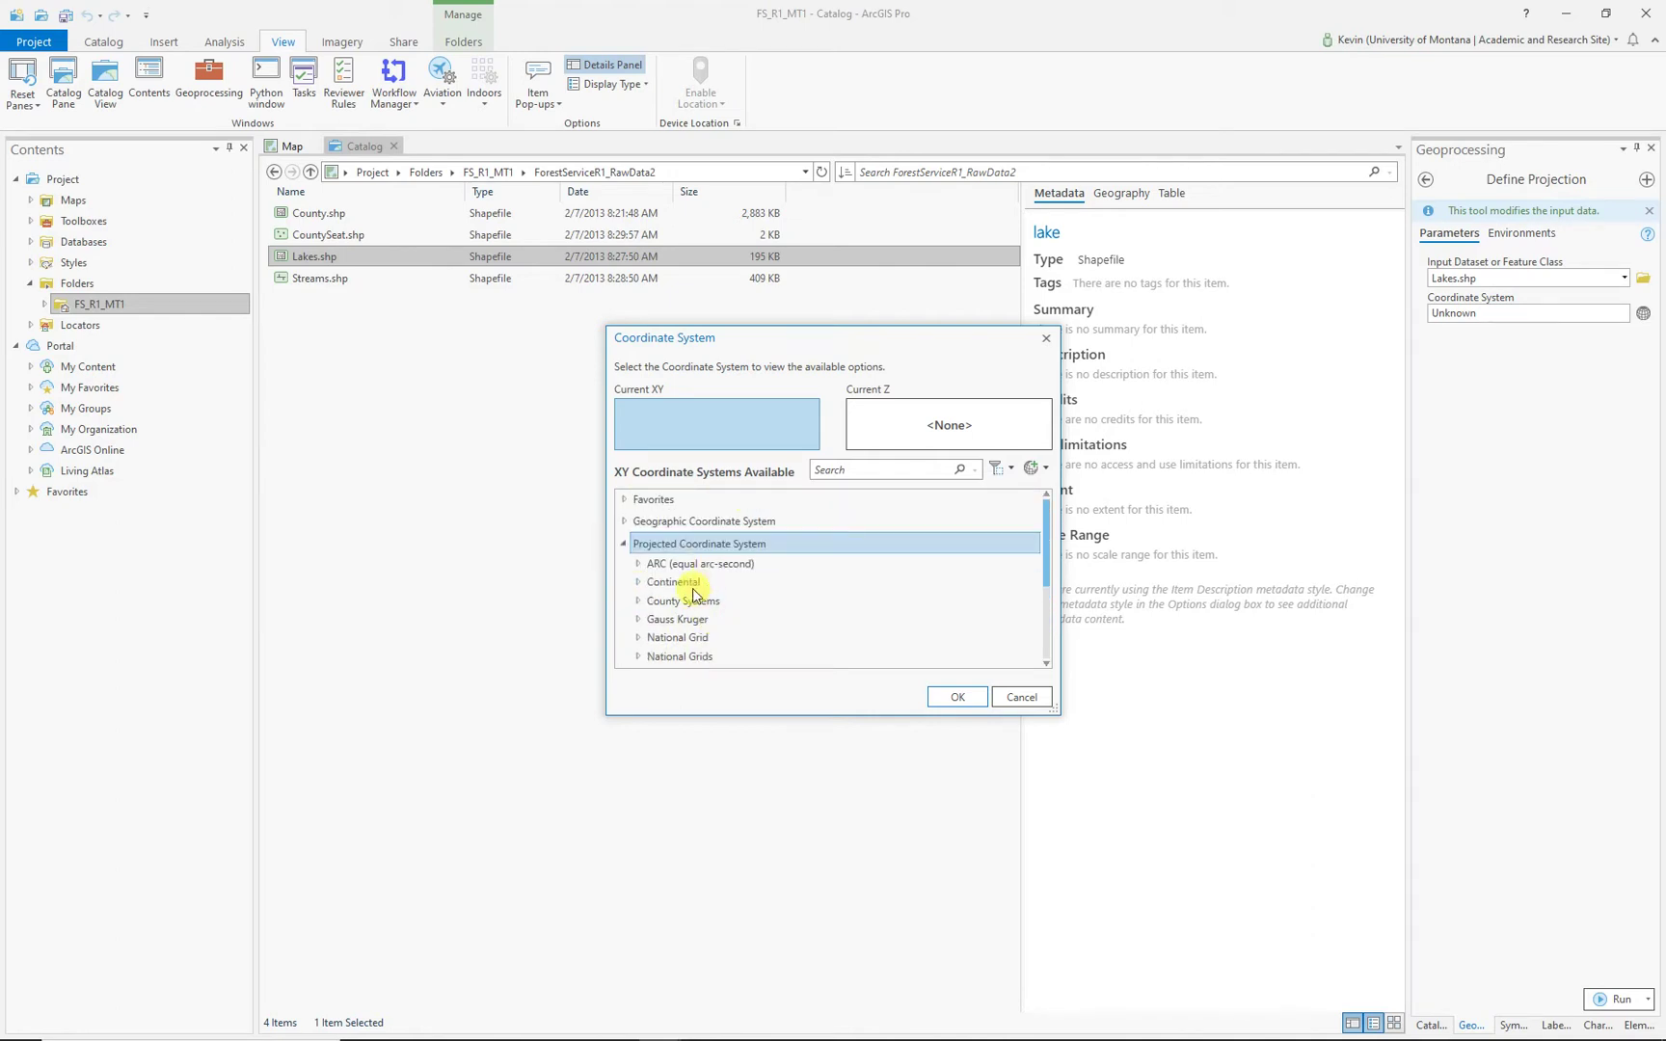
left_click(638, 585)
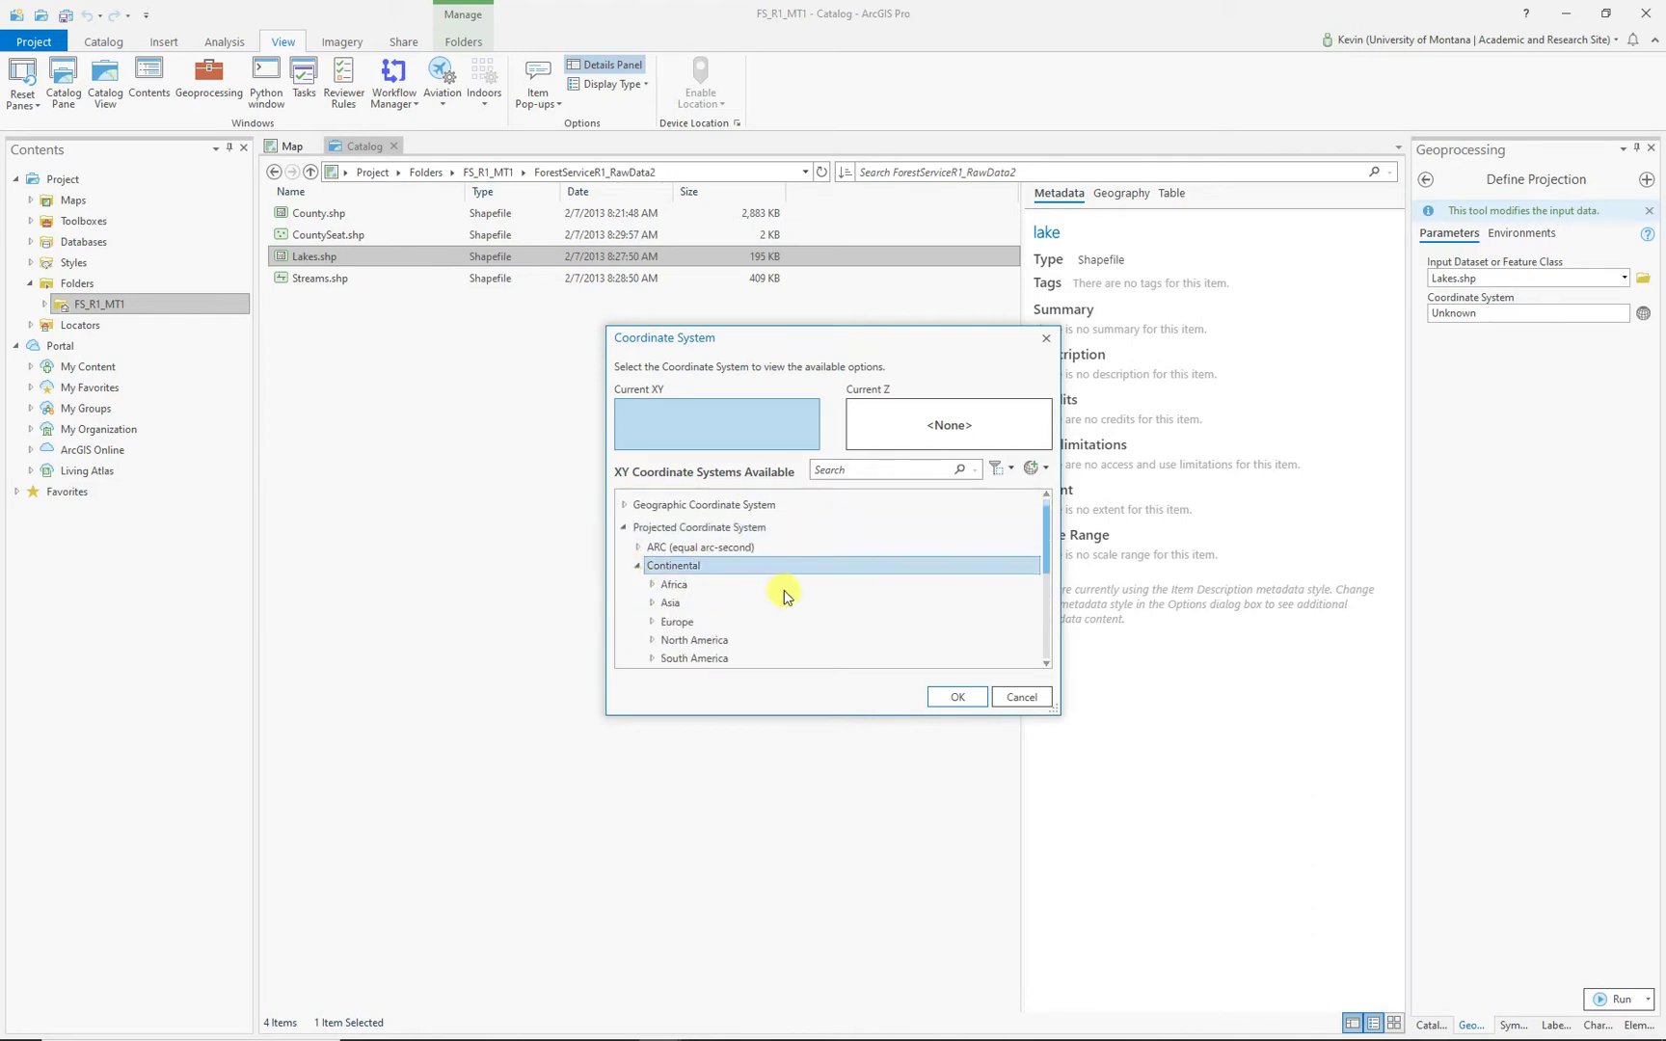
scroll(781, 595, "down", 2)
left_click(655, 557)
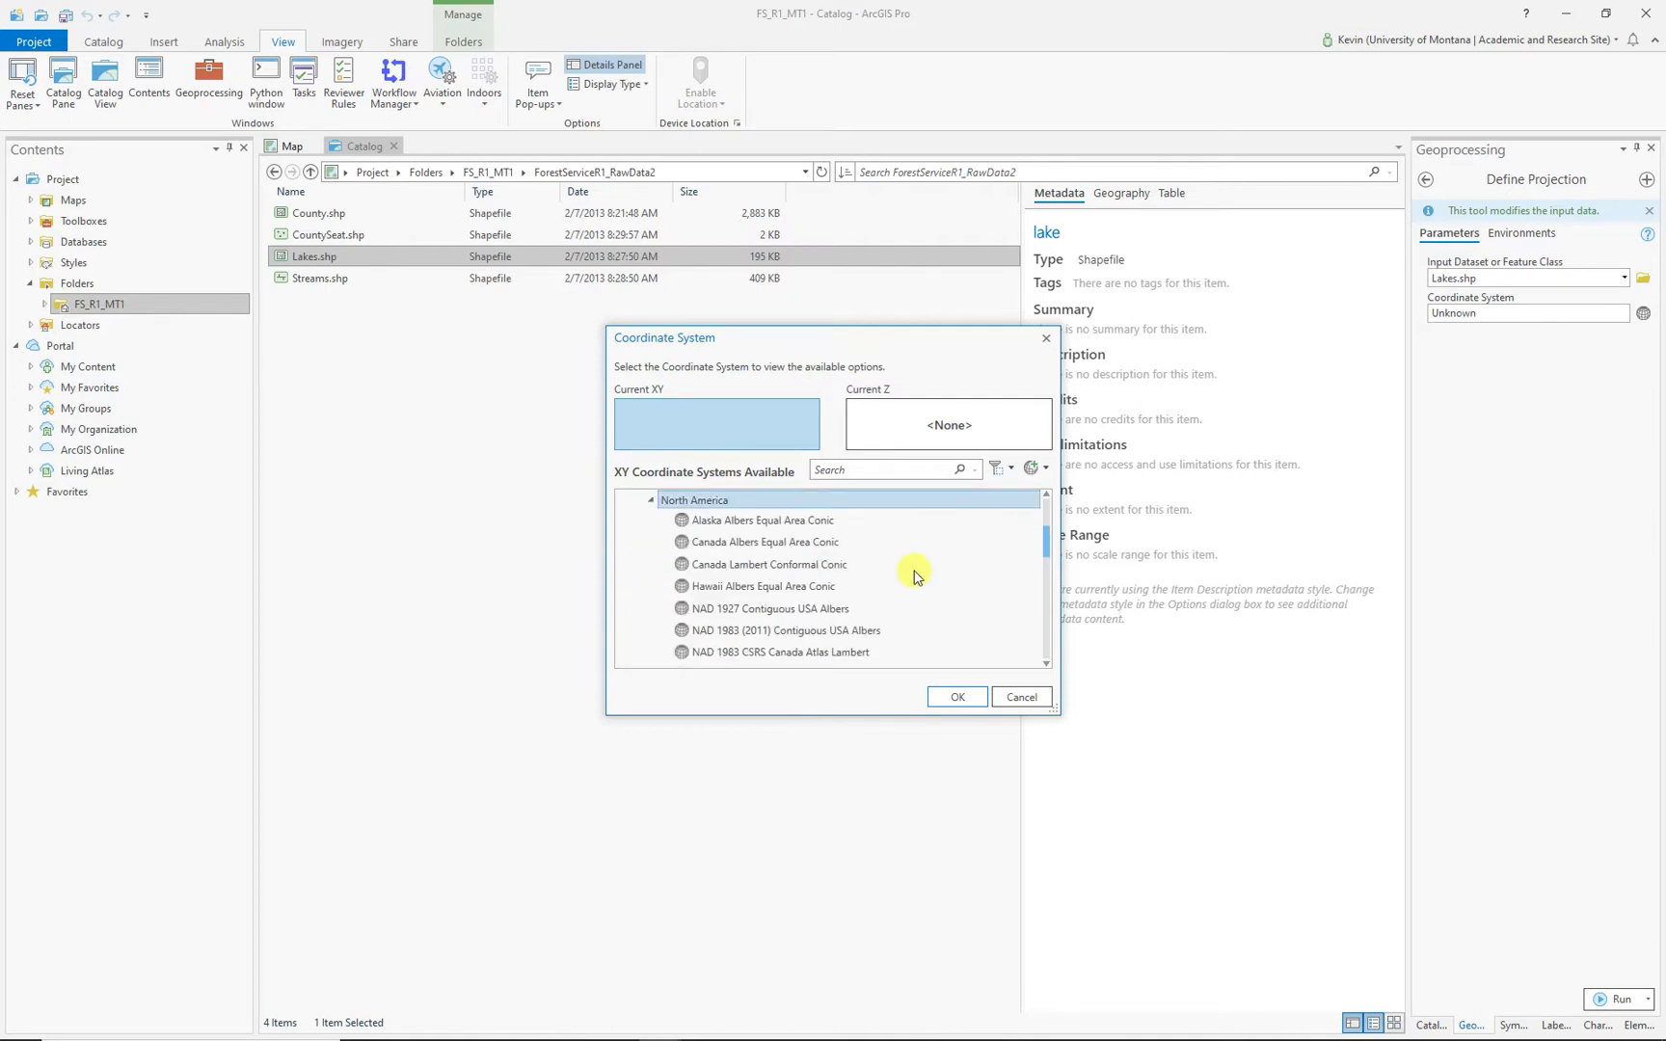
Step: Examine the full coordinate system details of NAD 1983 (2011) Contiguous USA Albers, enlarging the details dialog
scroll(914, 576, "down", 1)
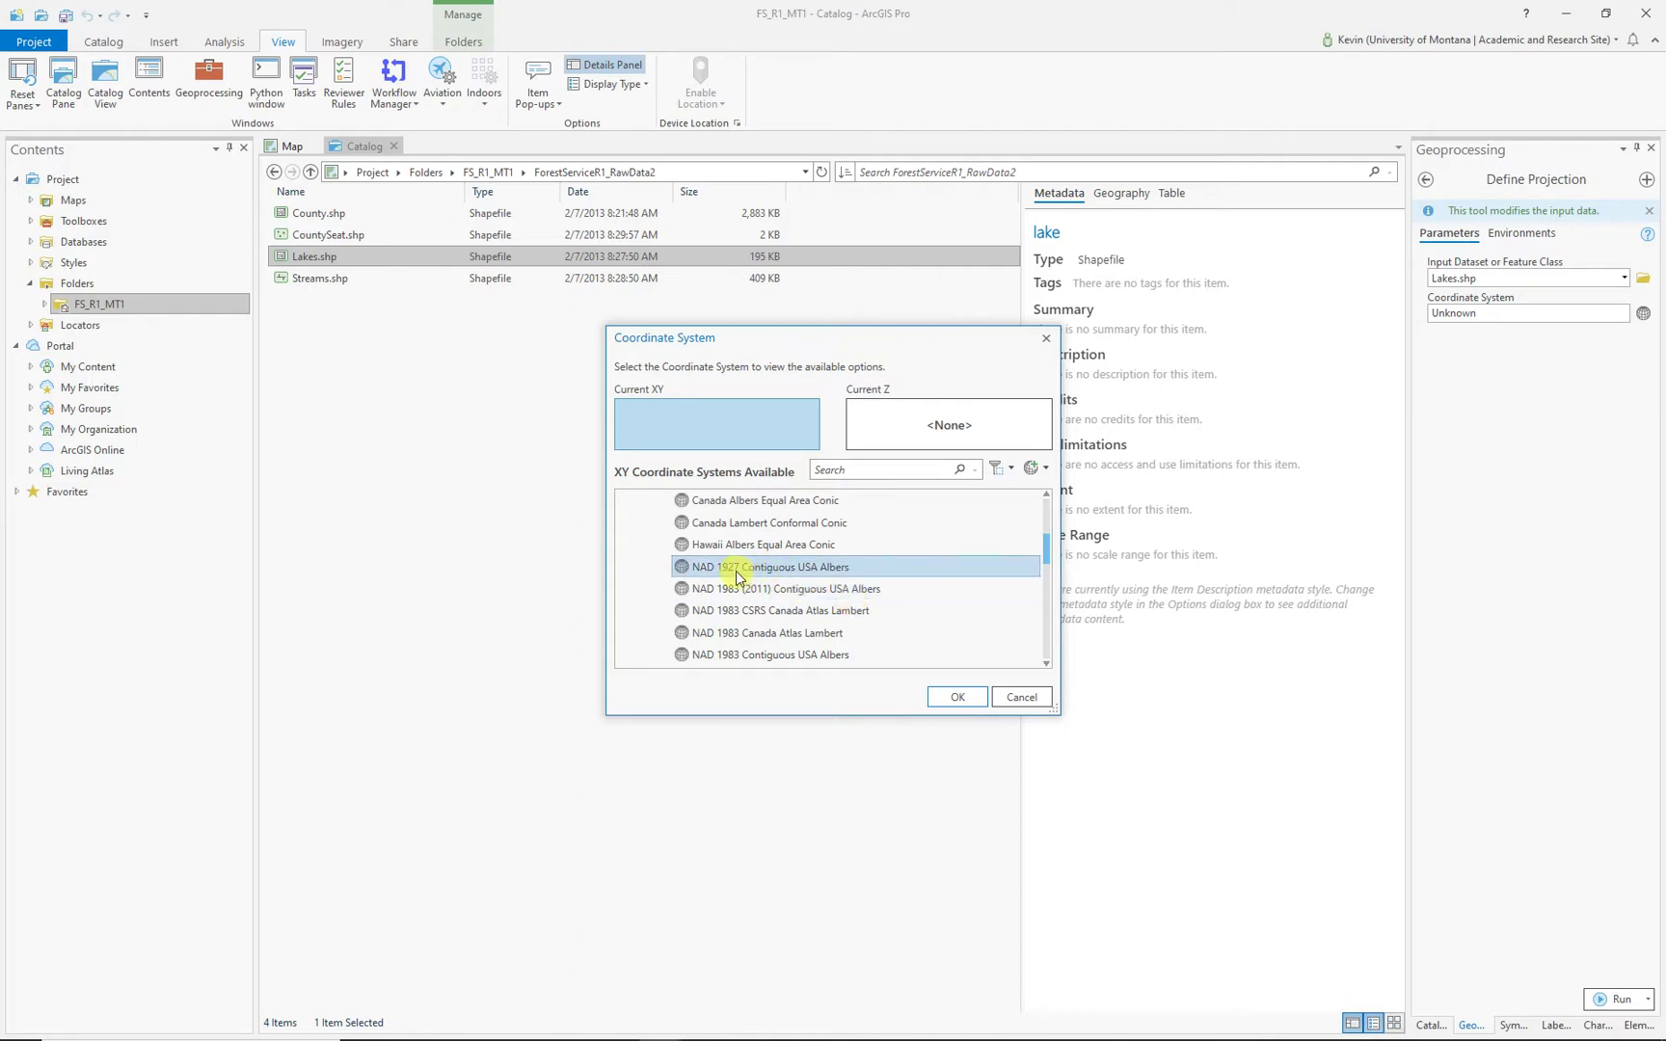
left_click(797, 590)
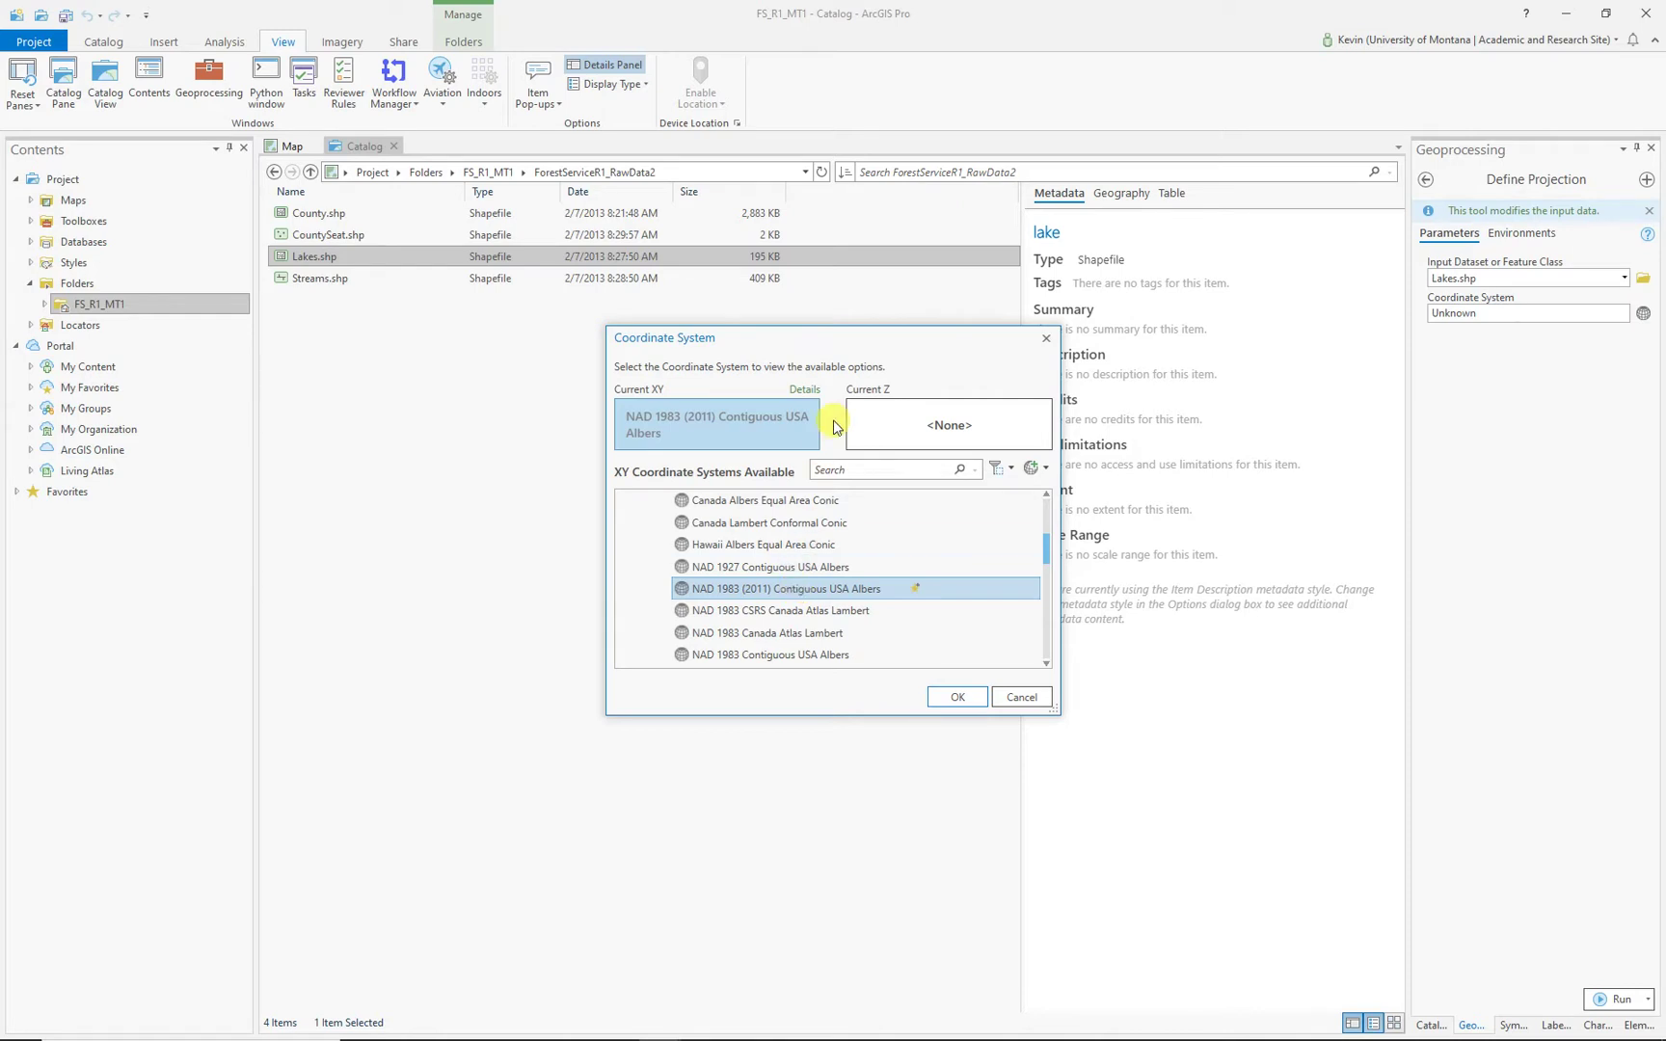
left_click(804, 390)
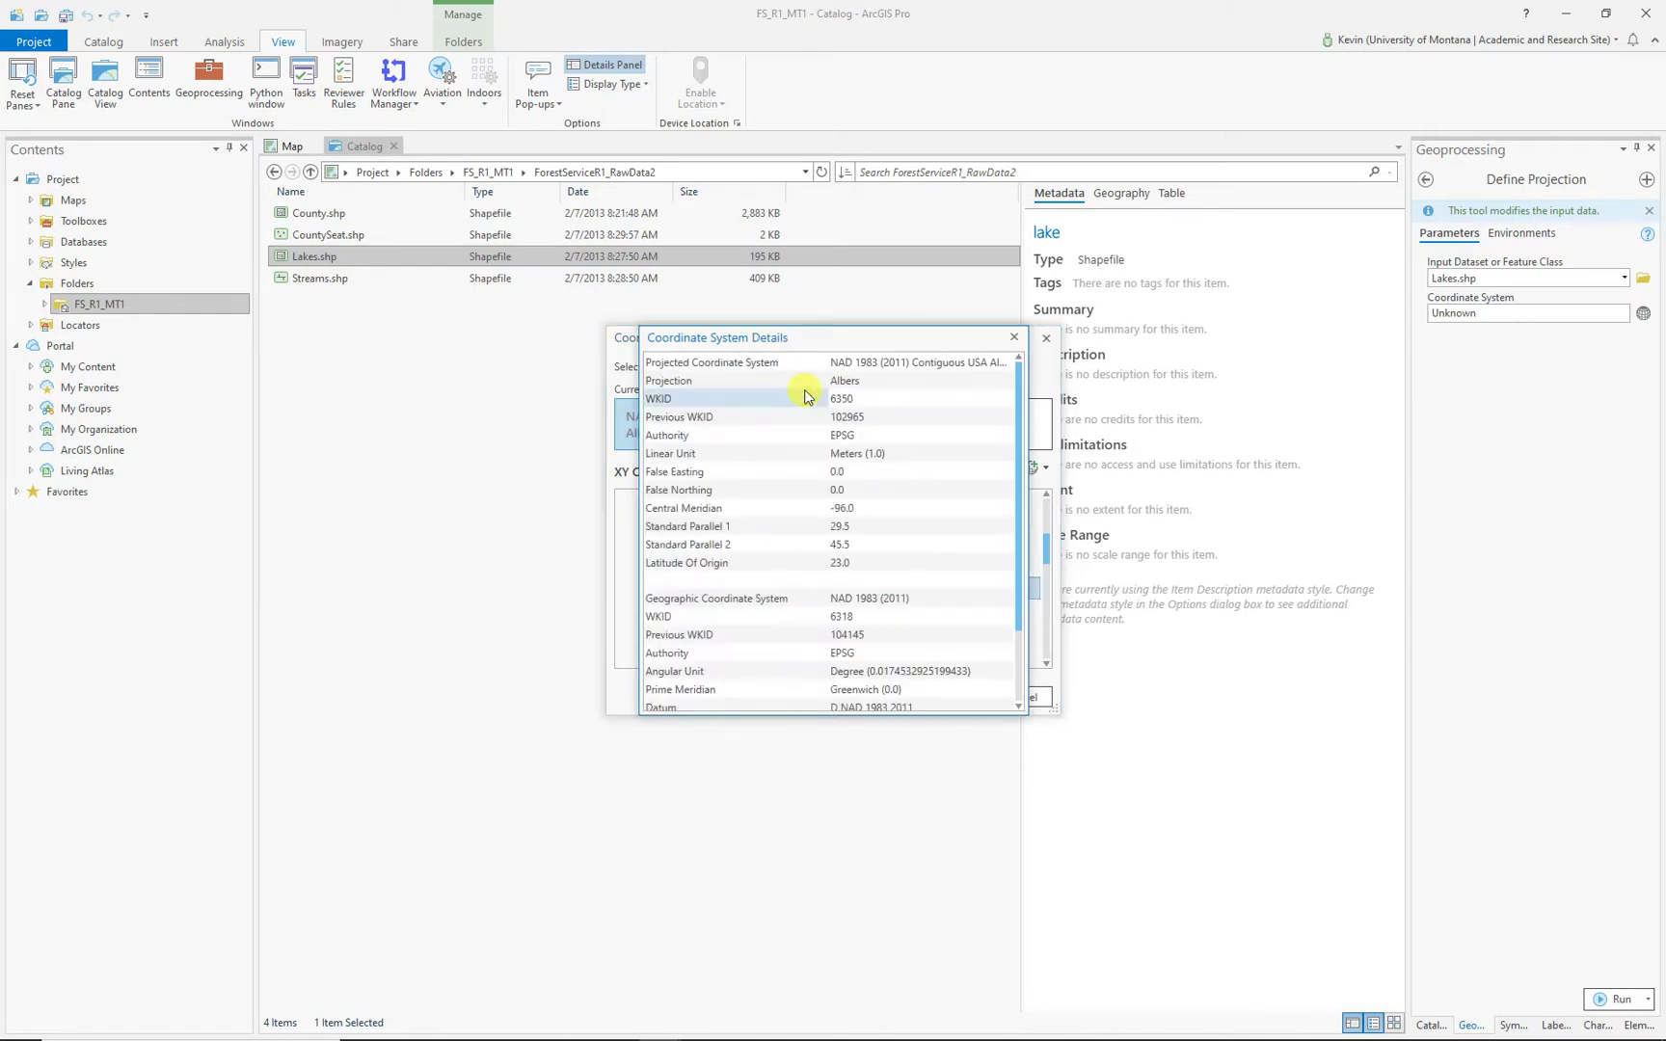
left_click_drag(835, 713, 847, 969)
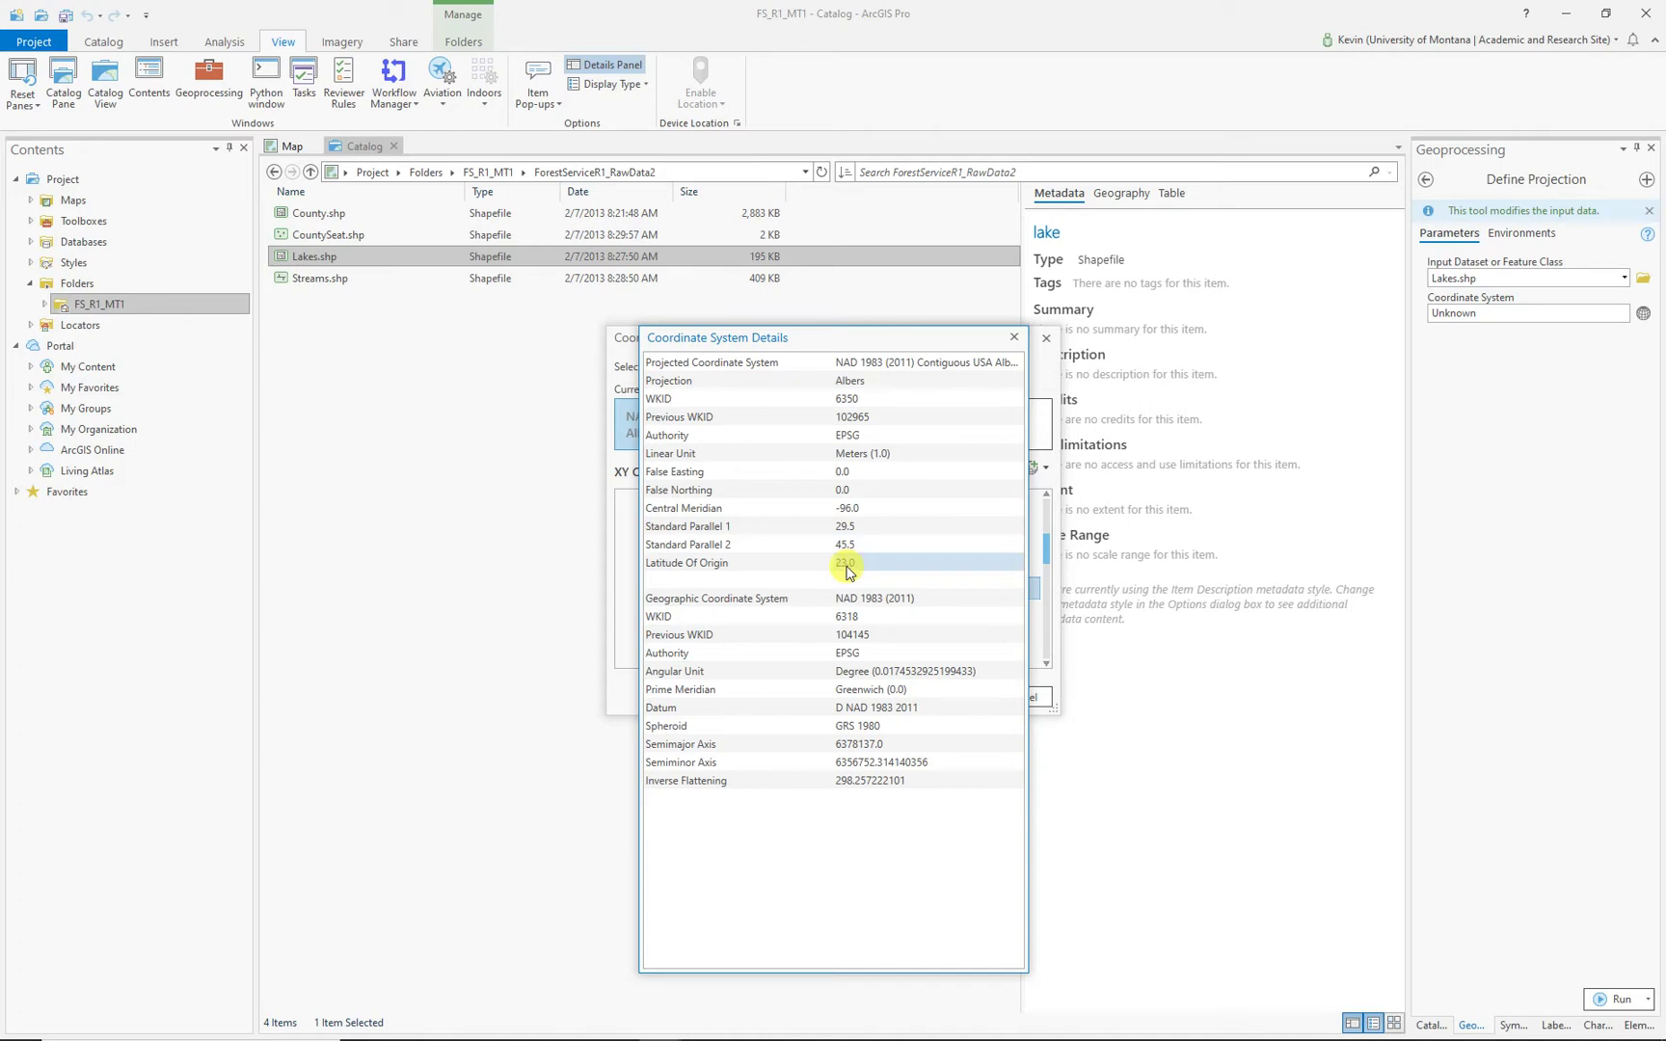
left_click(1014, 337)
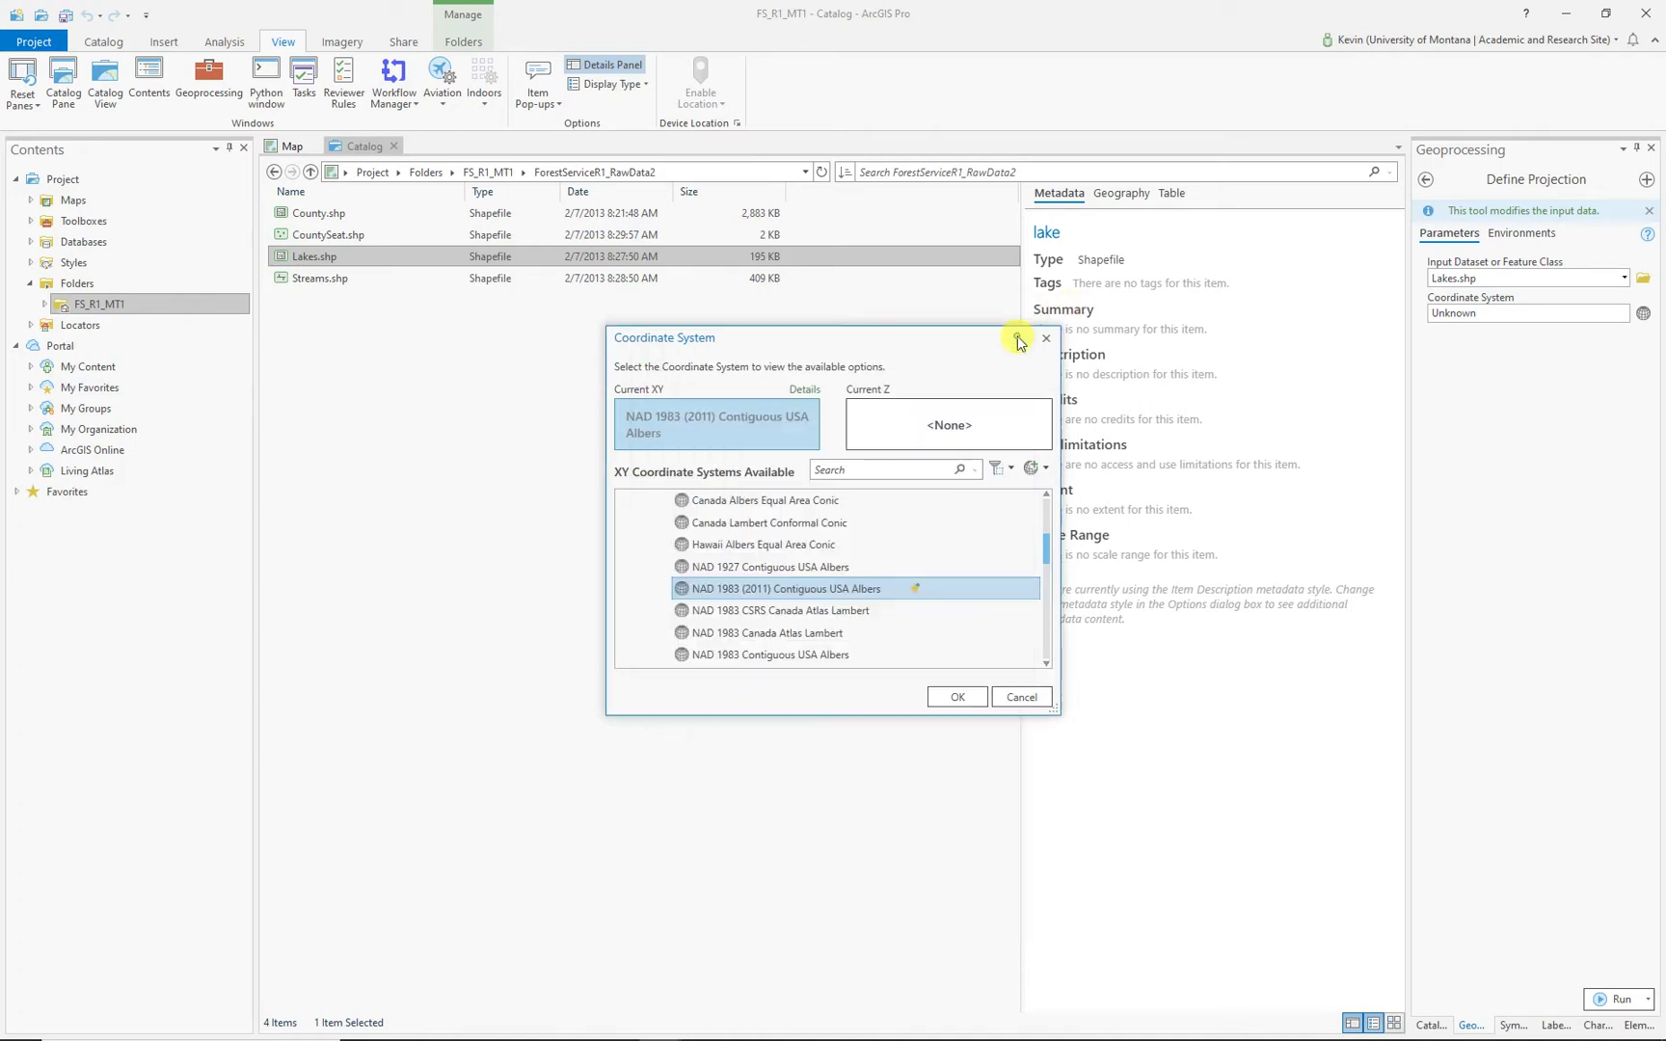
Step: Examine the projection parameters of NAD 1983 Contiguous USA Albers
scroll(829, 625, "down", 1)
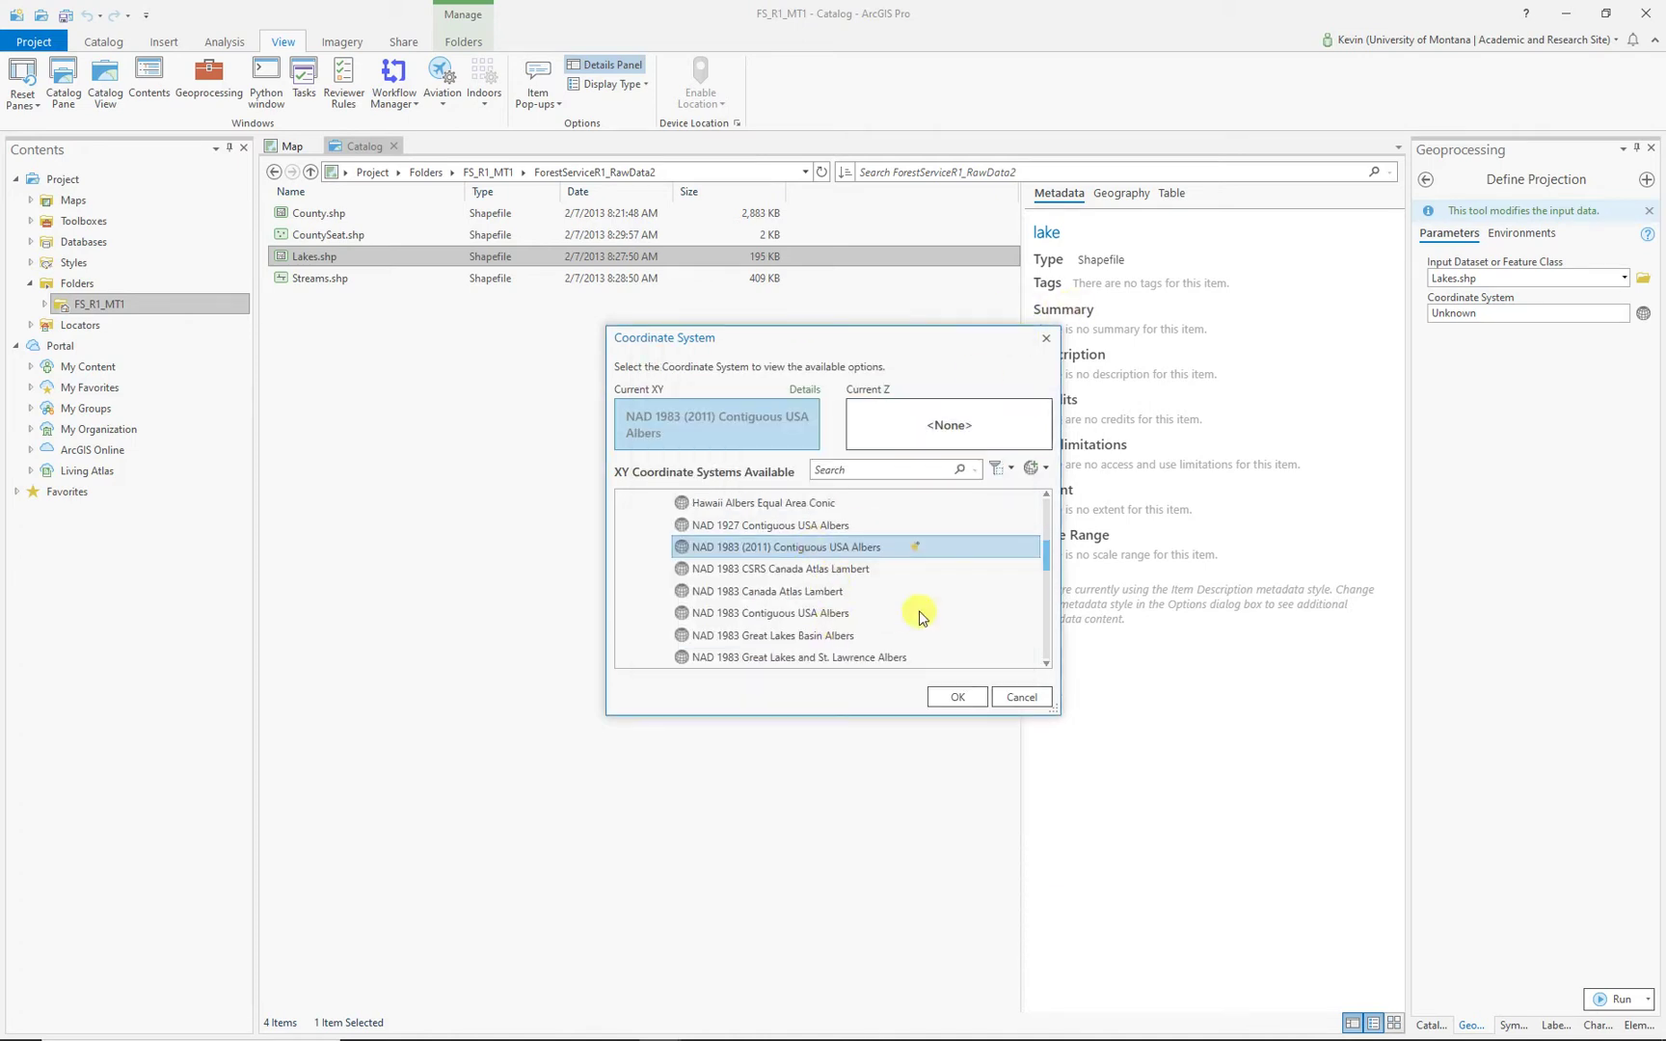
left_click(793, 616)
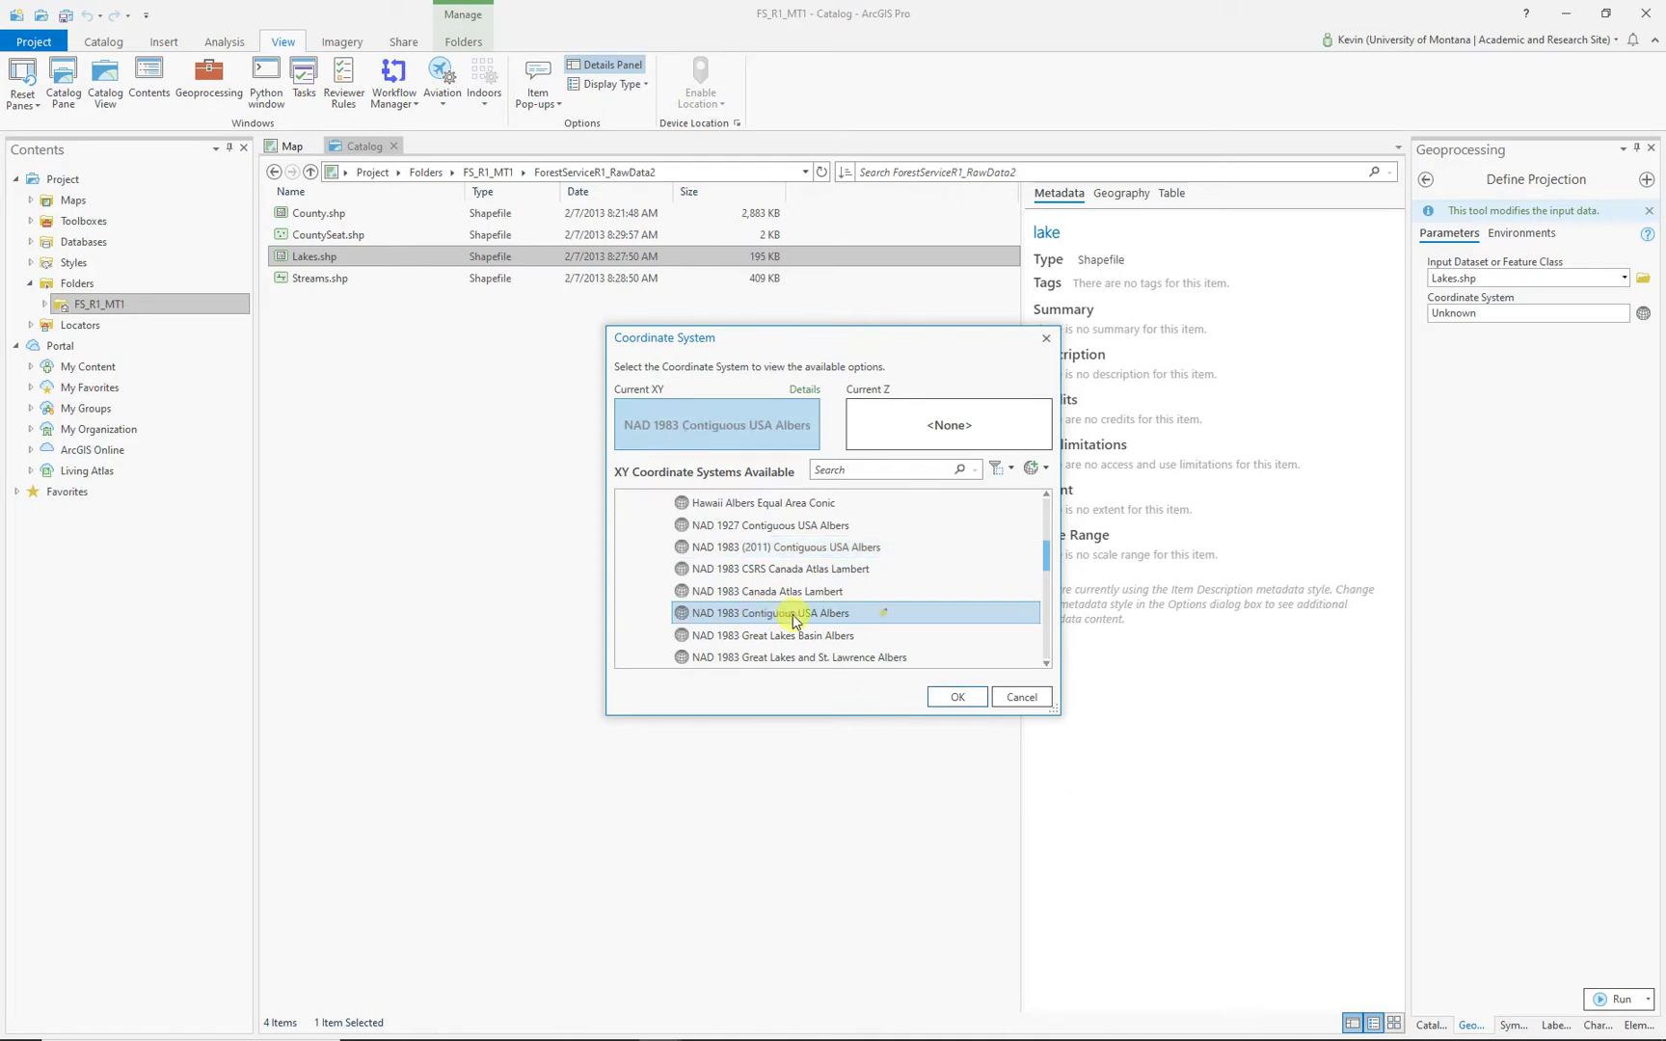
left_click(804, 389)
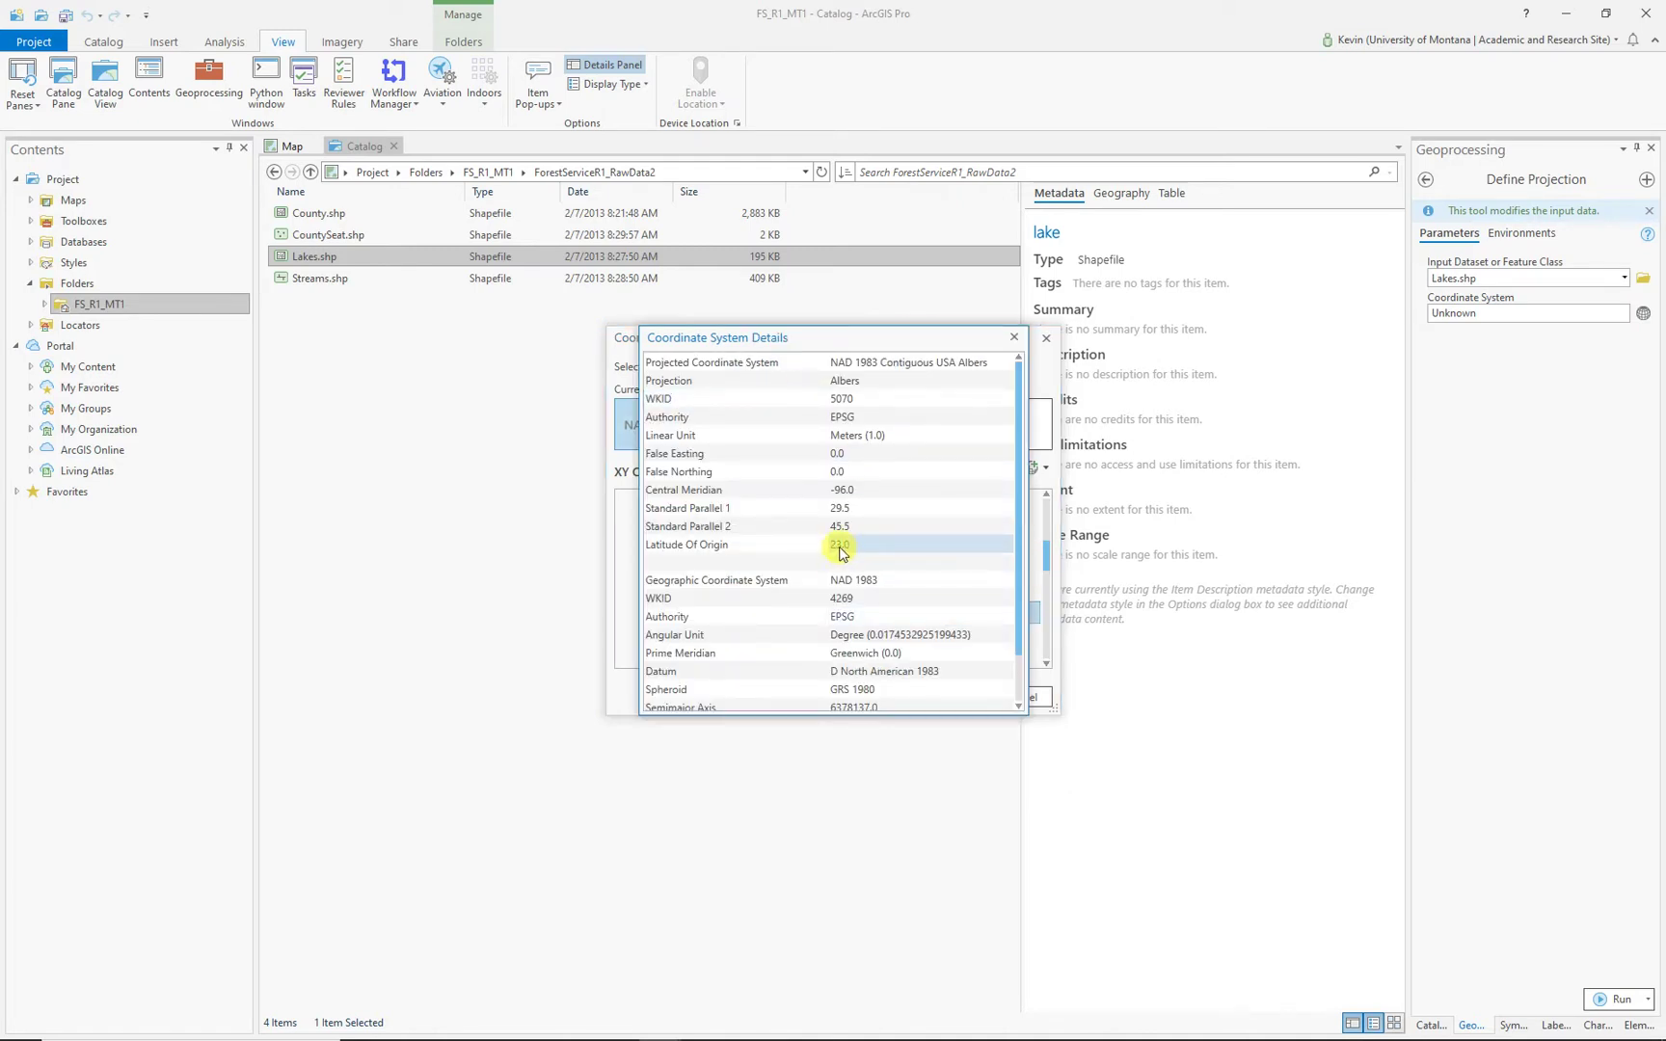
left_click(1012, 337)
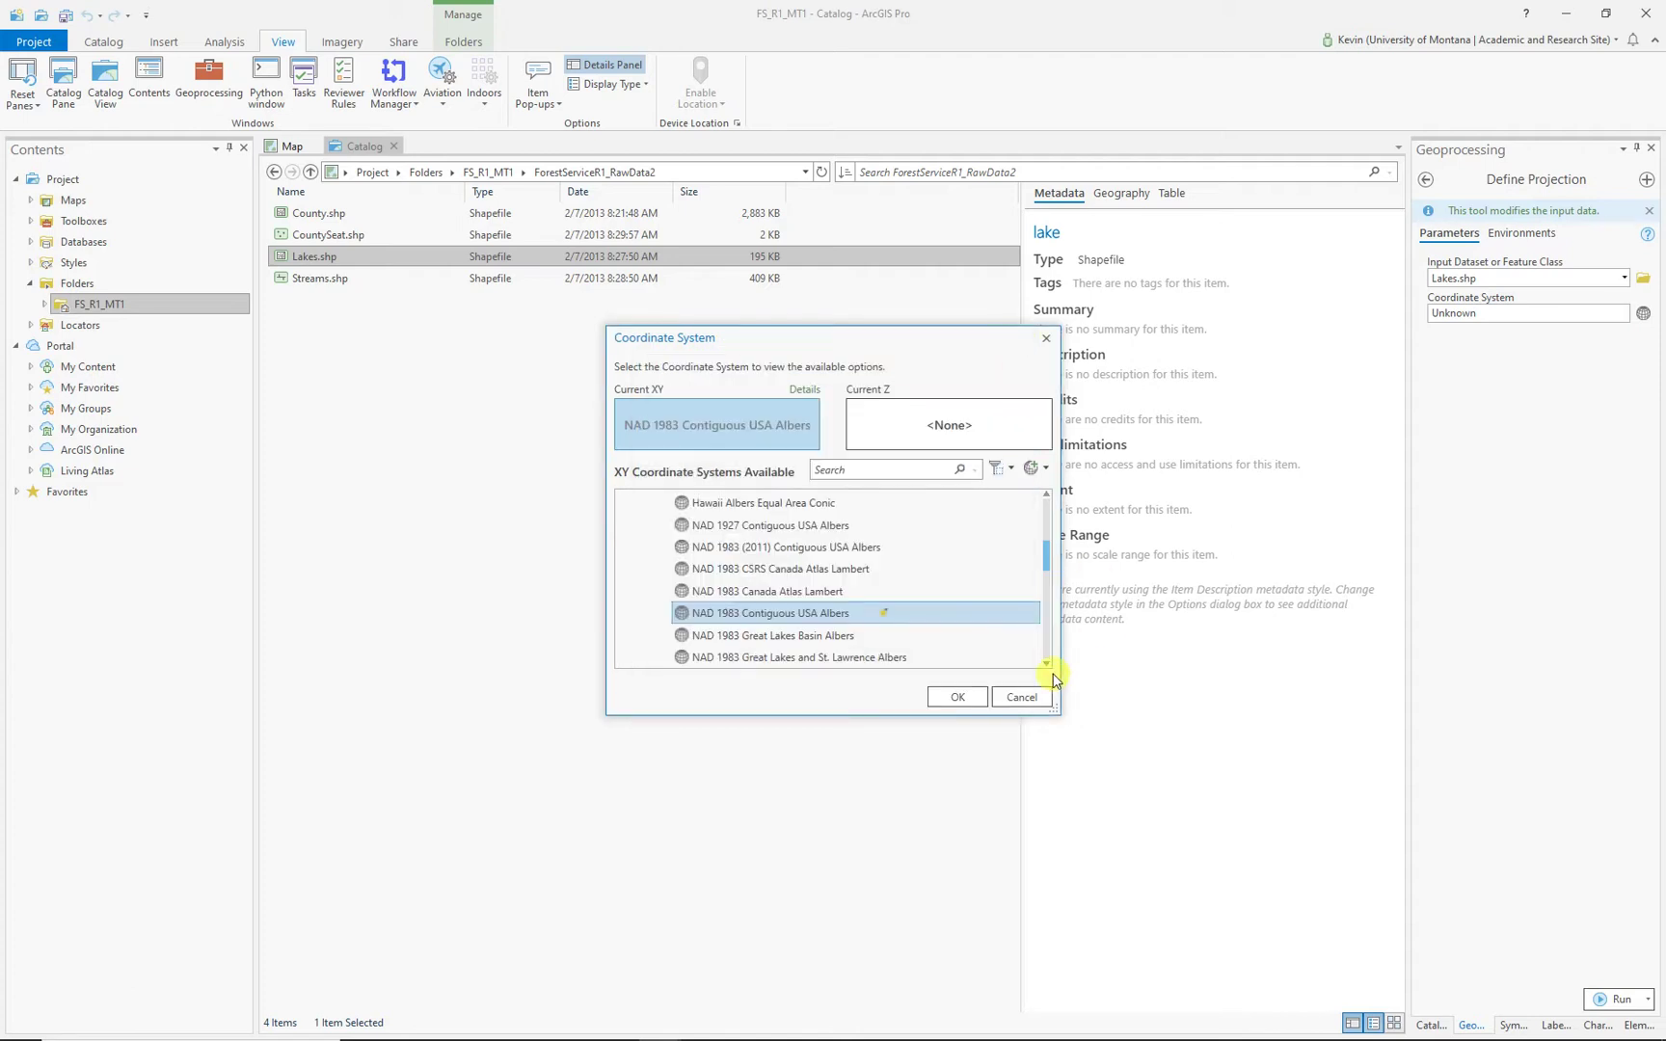
Step: Examine the projection parameters of NAD 1983 HARN Contiguous USA Albers
scroll(1046, 646, "down", 3)
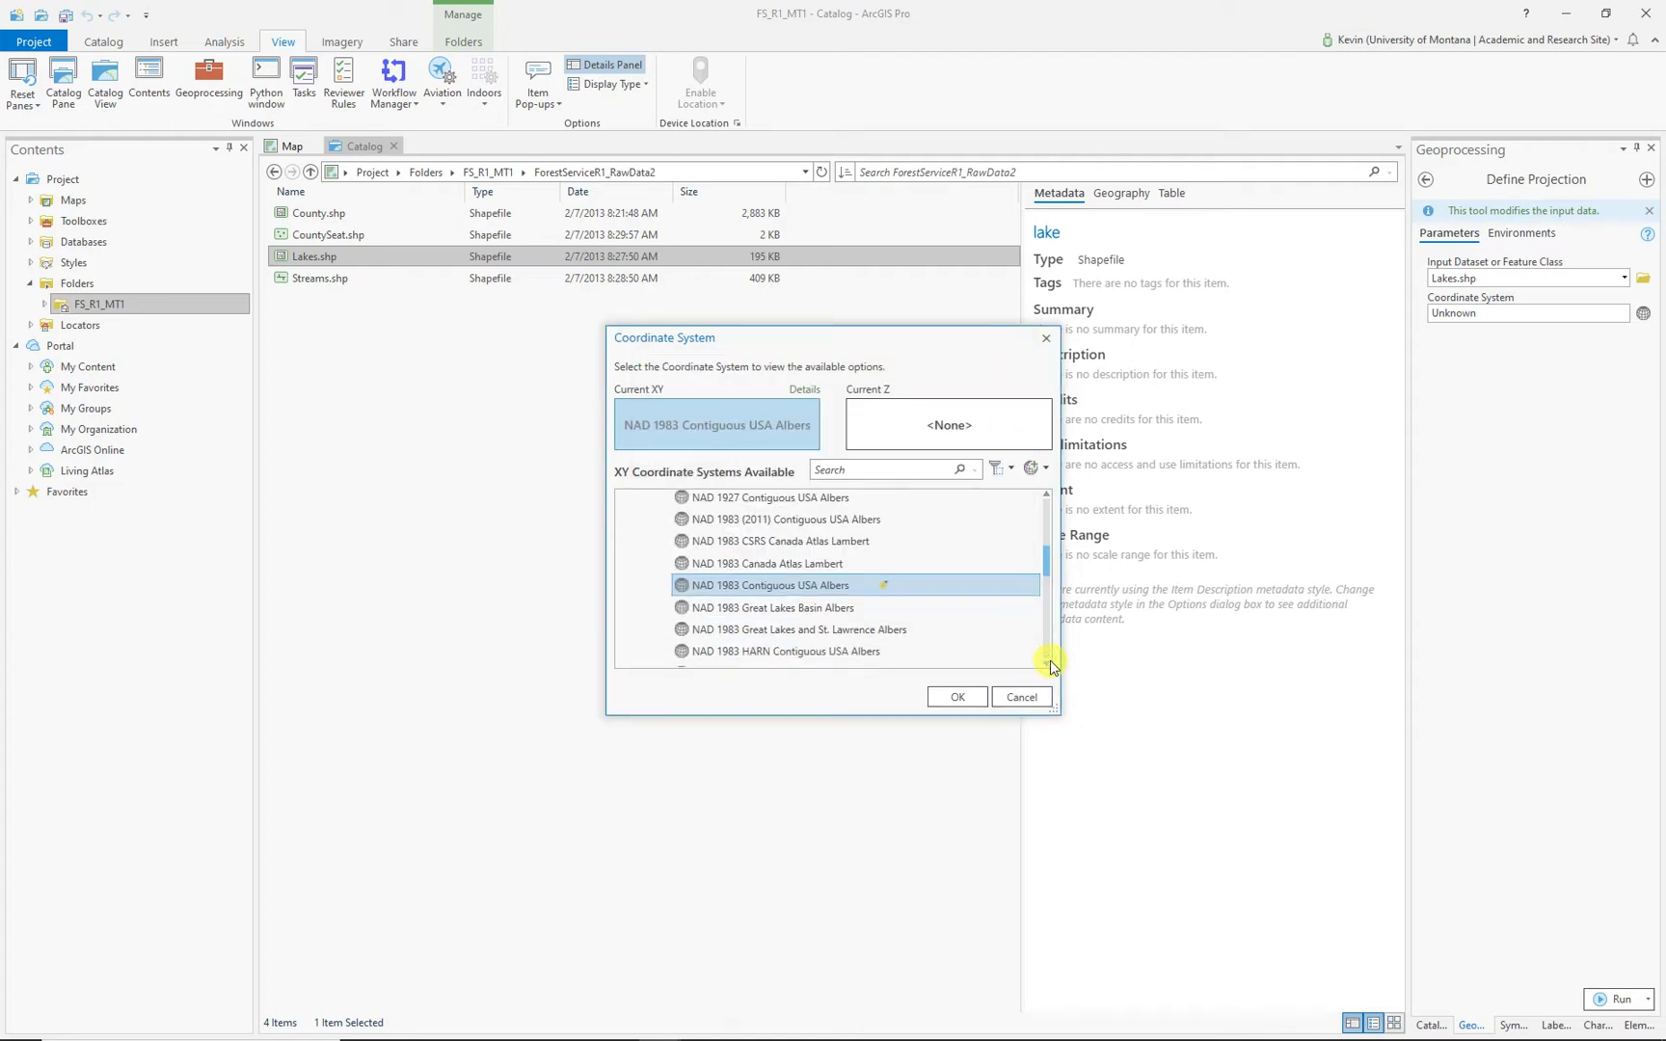
left_click(1048, 664)
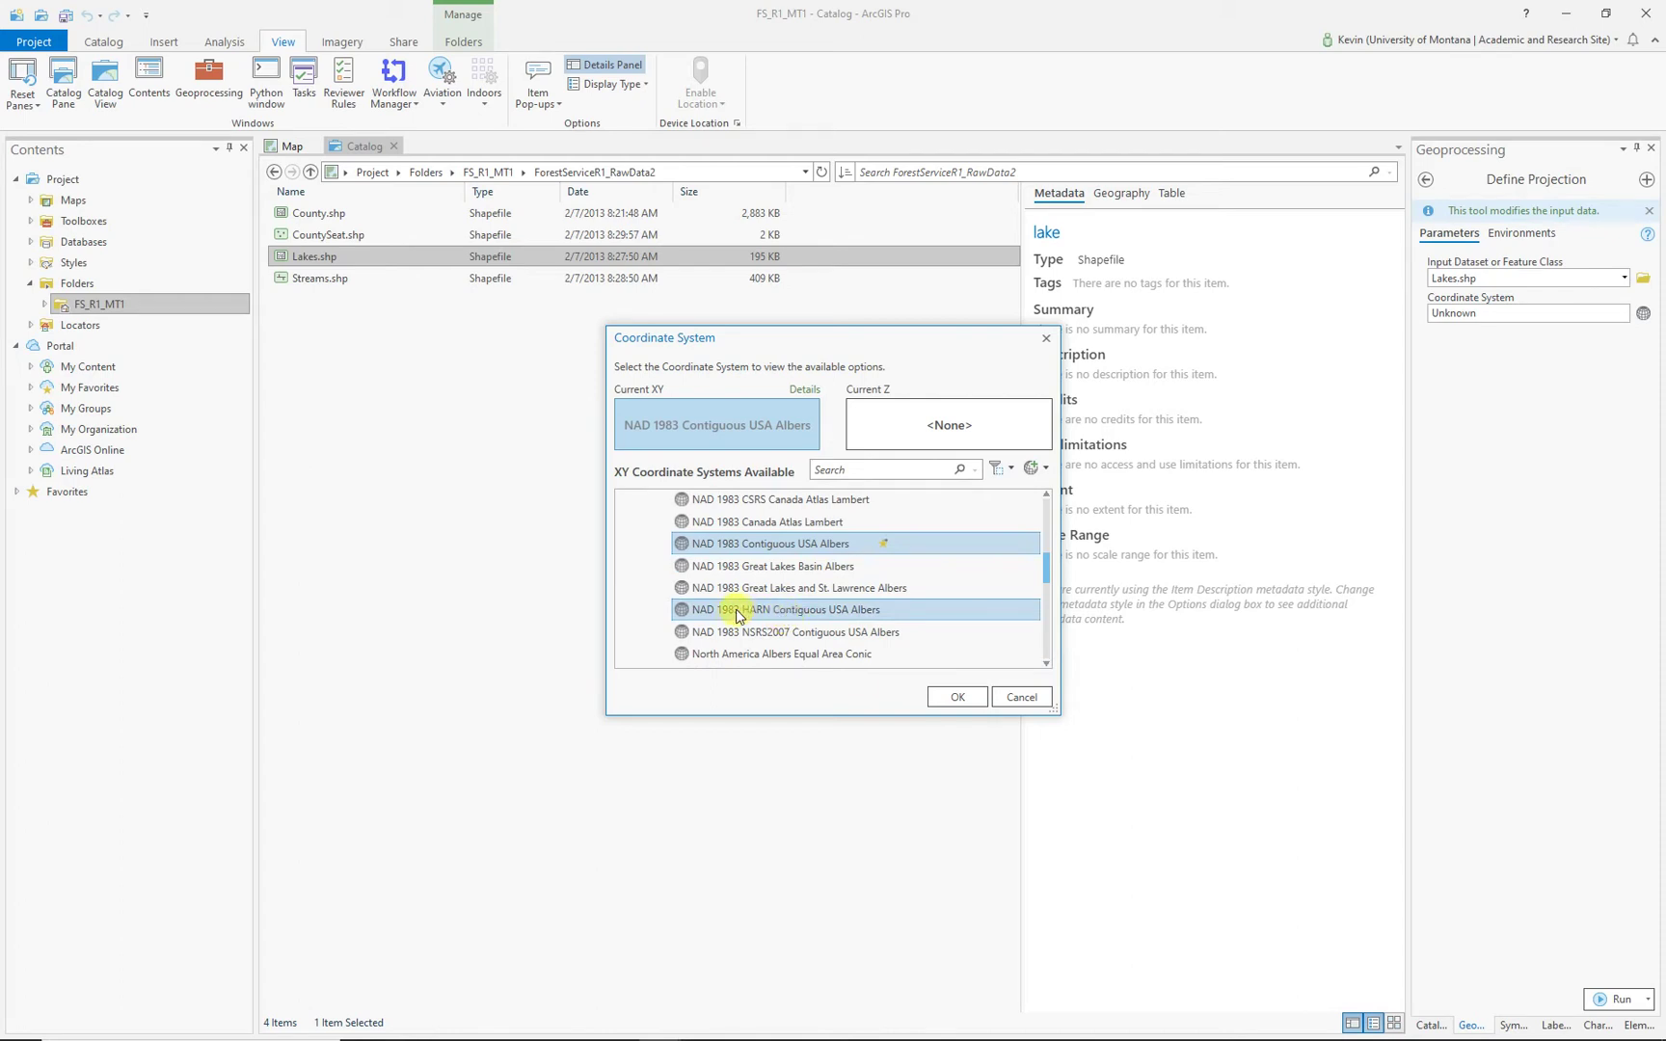
left_click(777, 615)
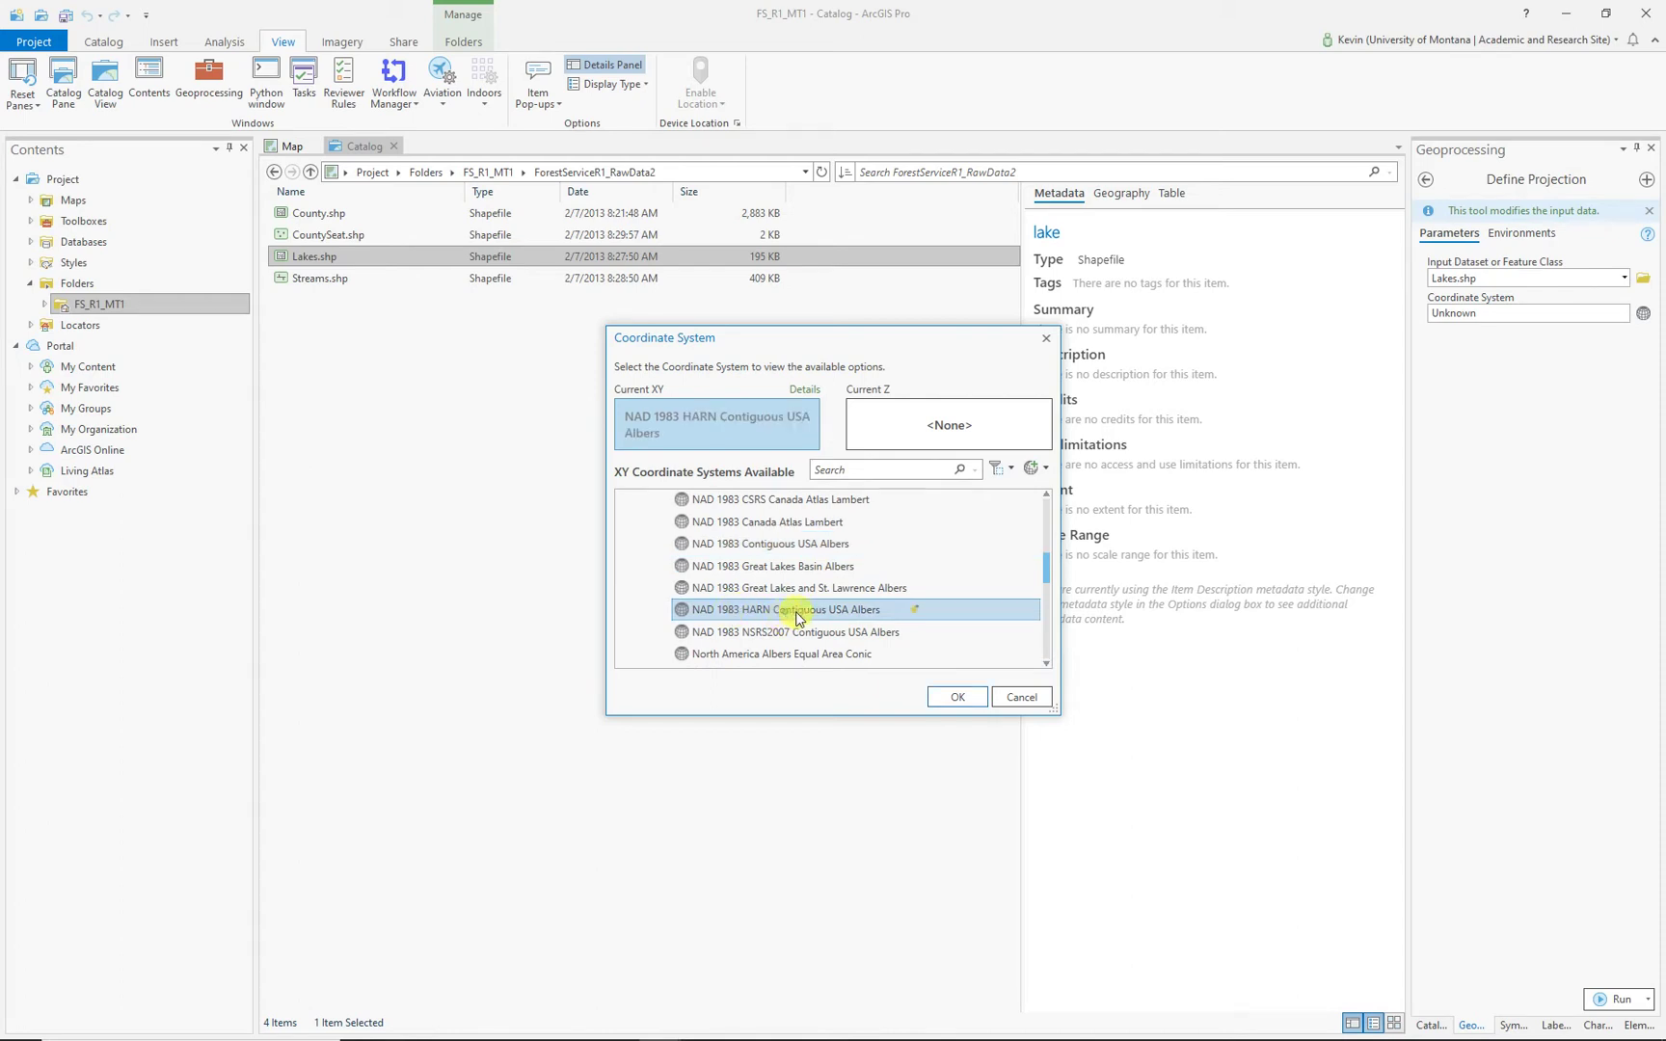
left_click(805, 391)
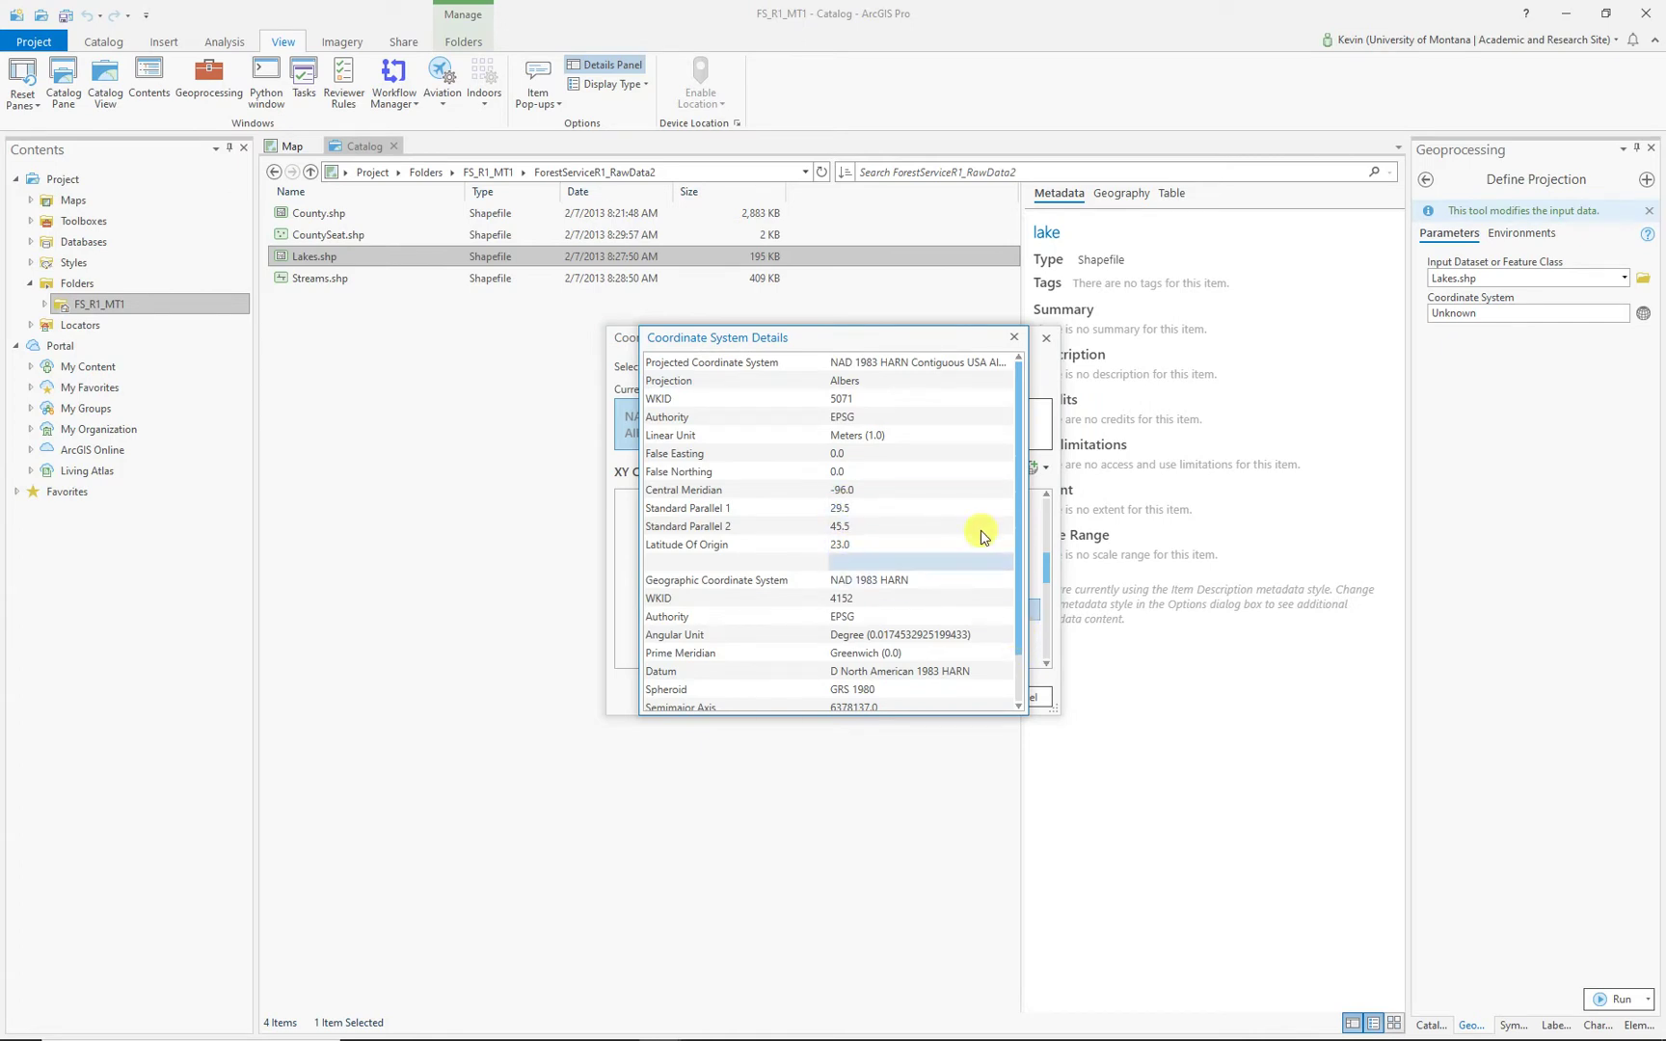
left_click(1012, 340)
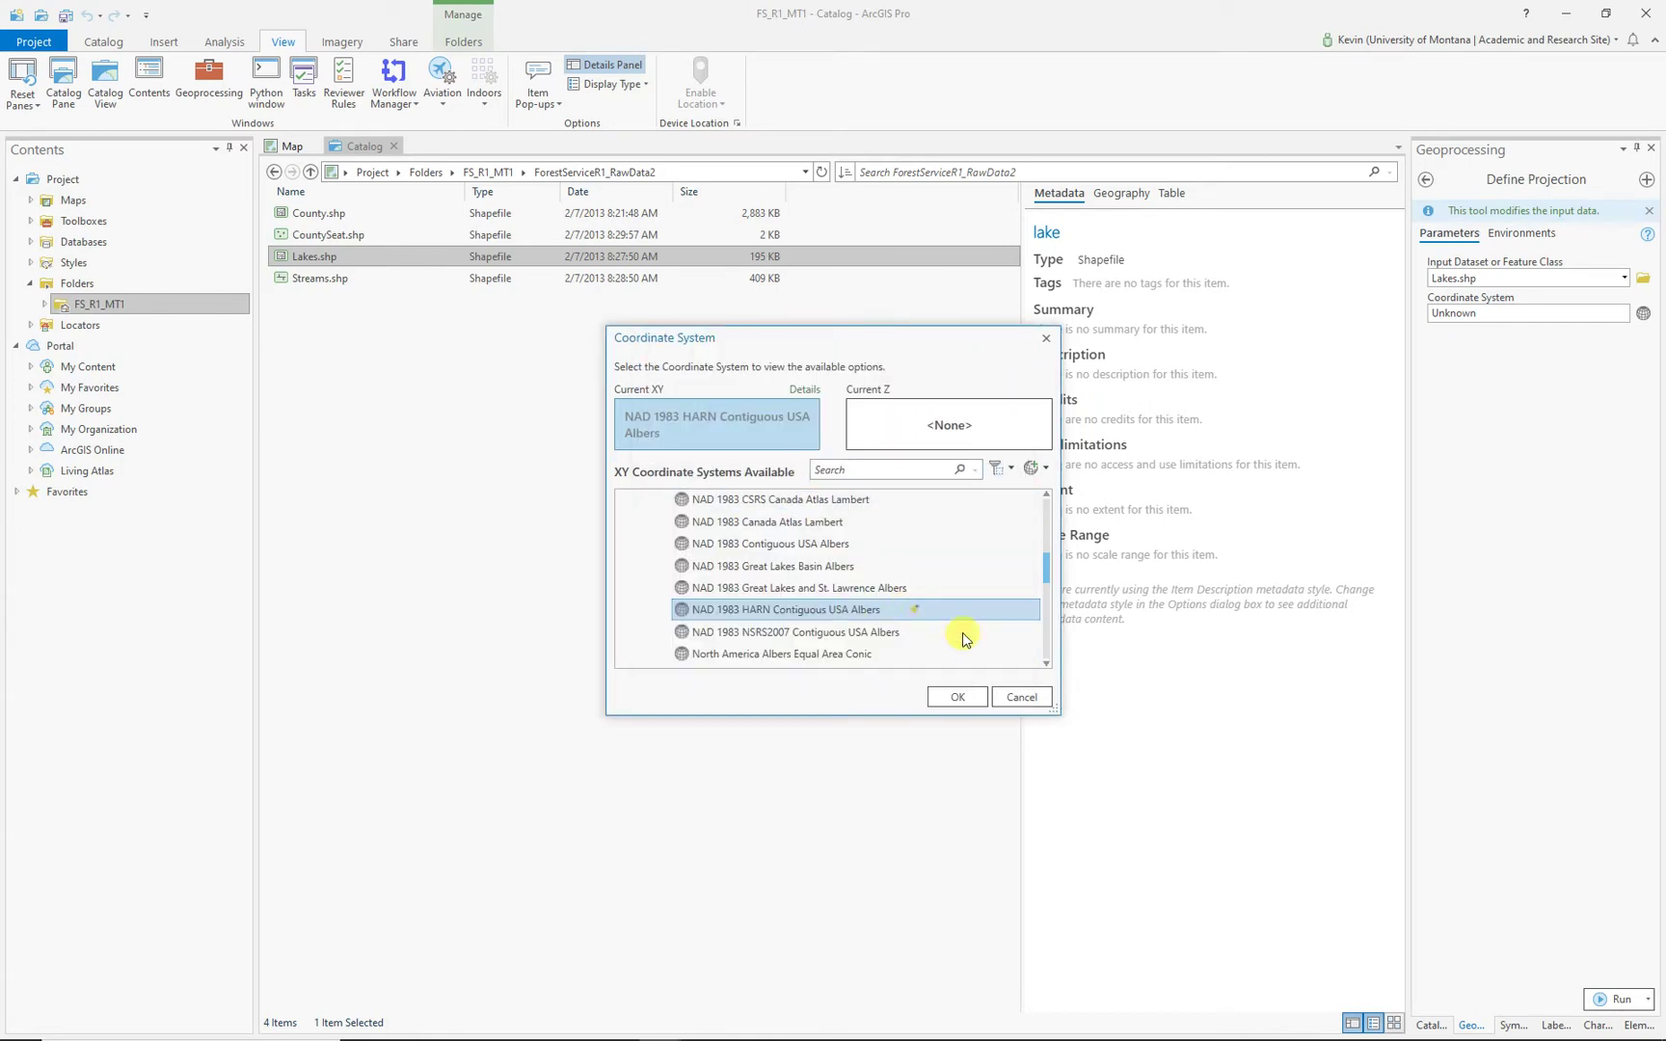
Step: Examine the projection parameters of NAD 1983 NSRS2007 Contiguous USA Albers
scroll(962, 636, "down", 1)
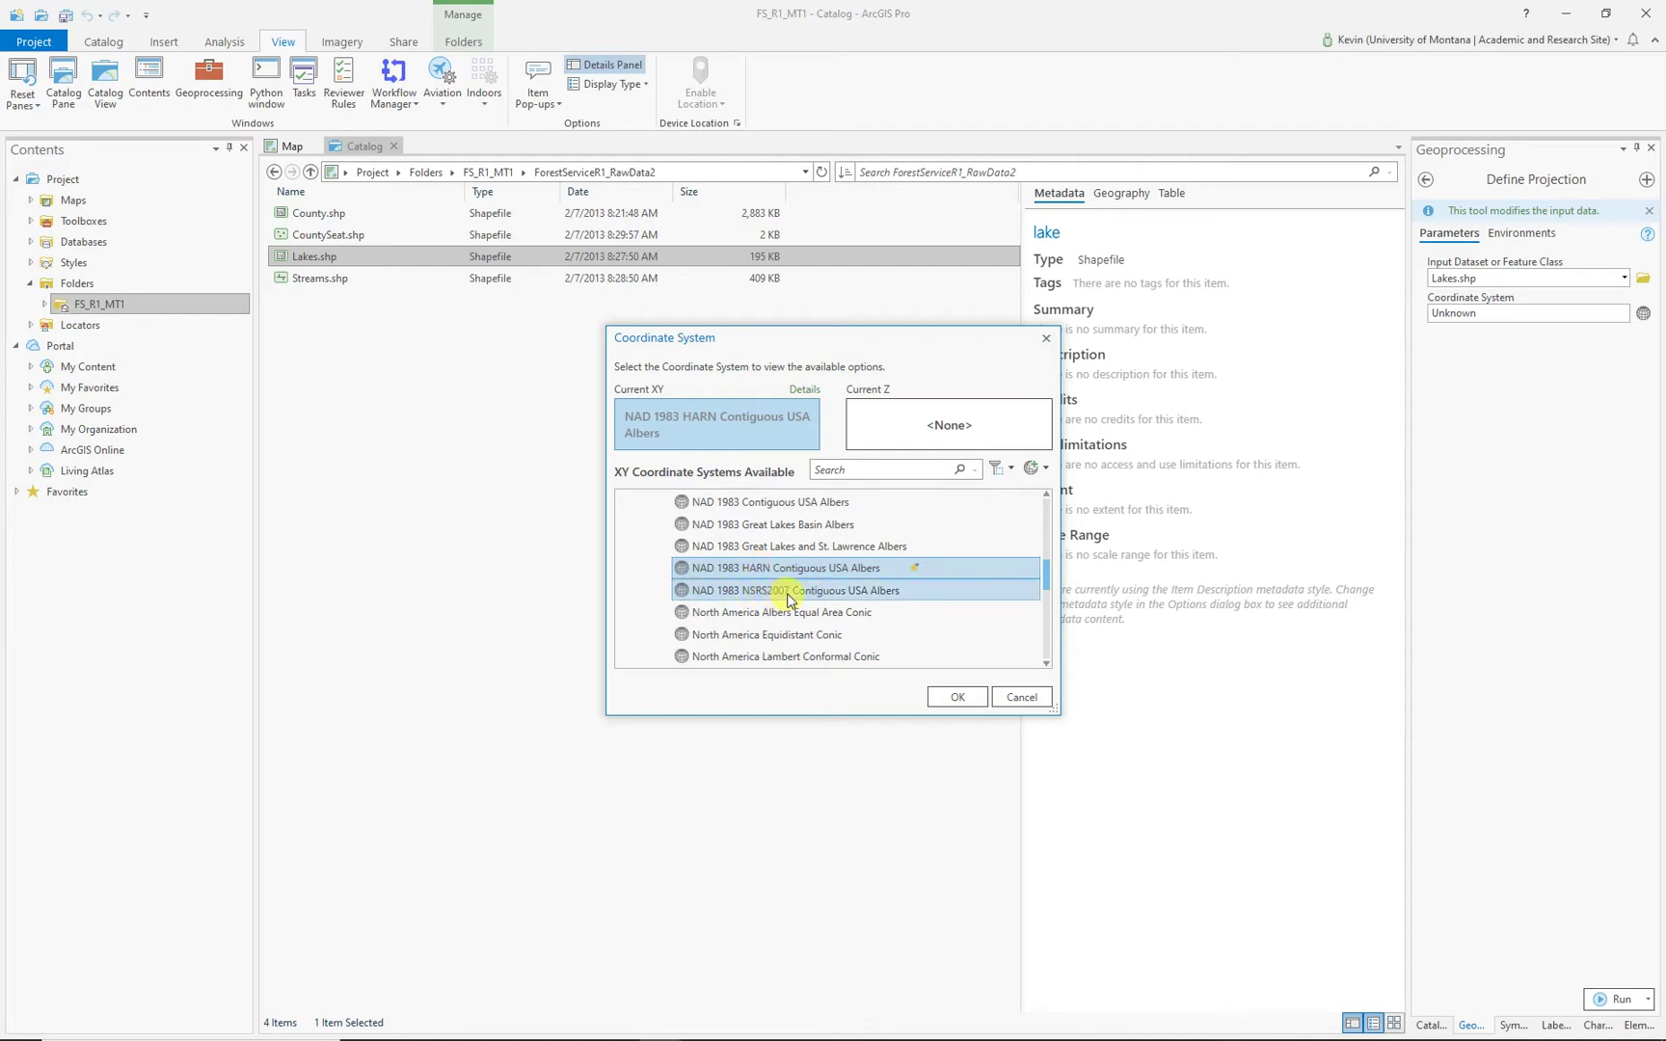
left_click(796, 592)
left_click(803, 392)
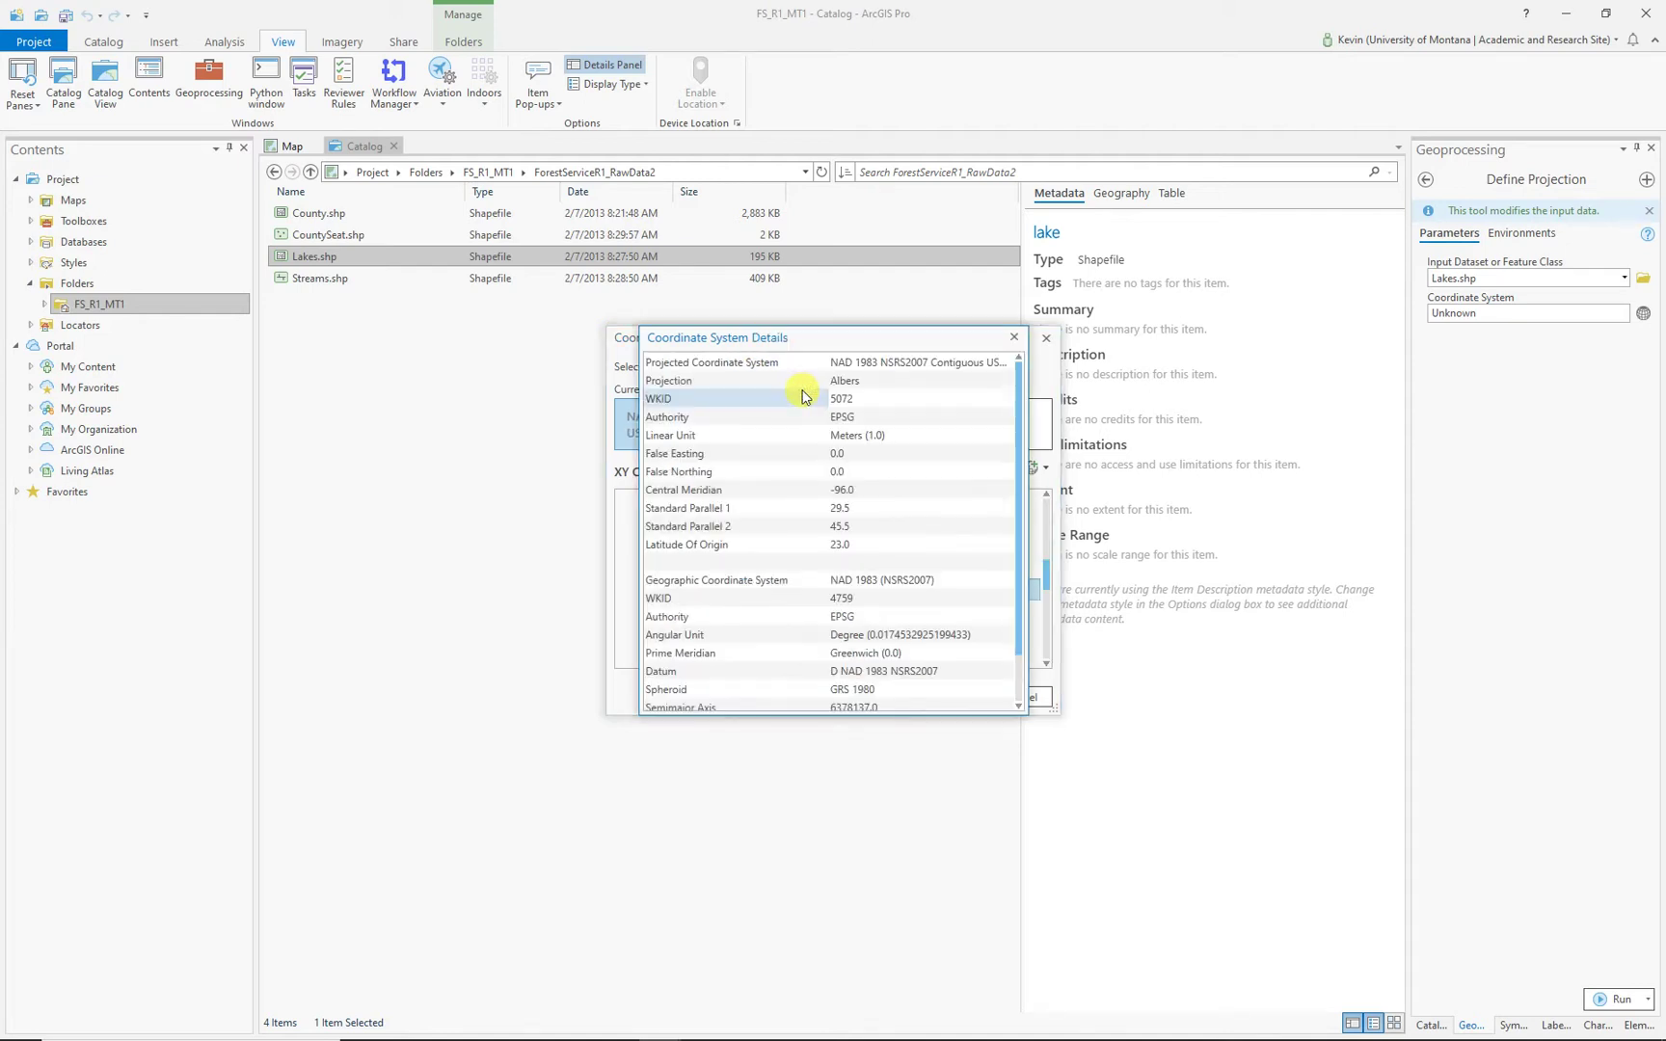
left_click(1013, 337)
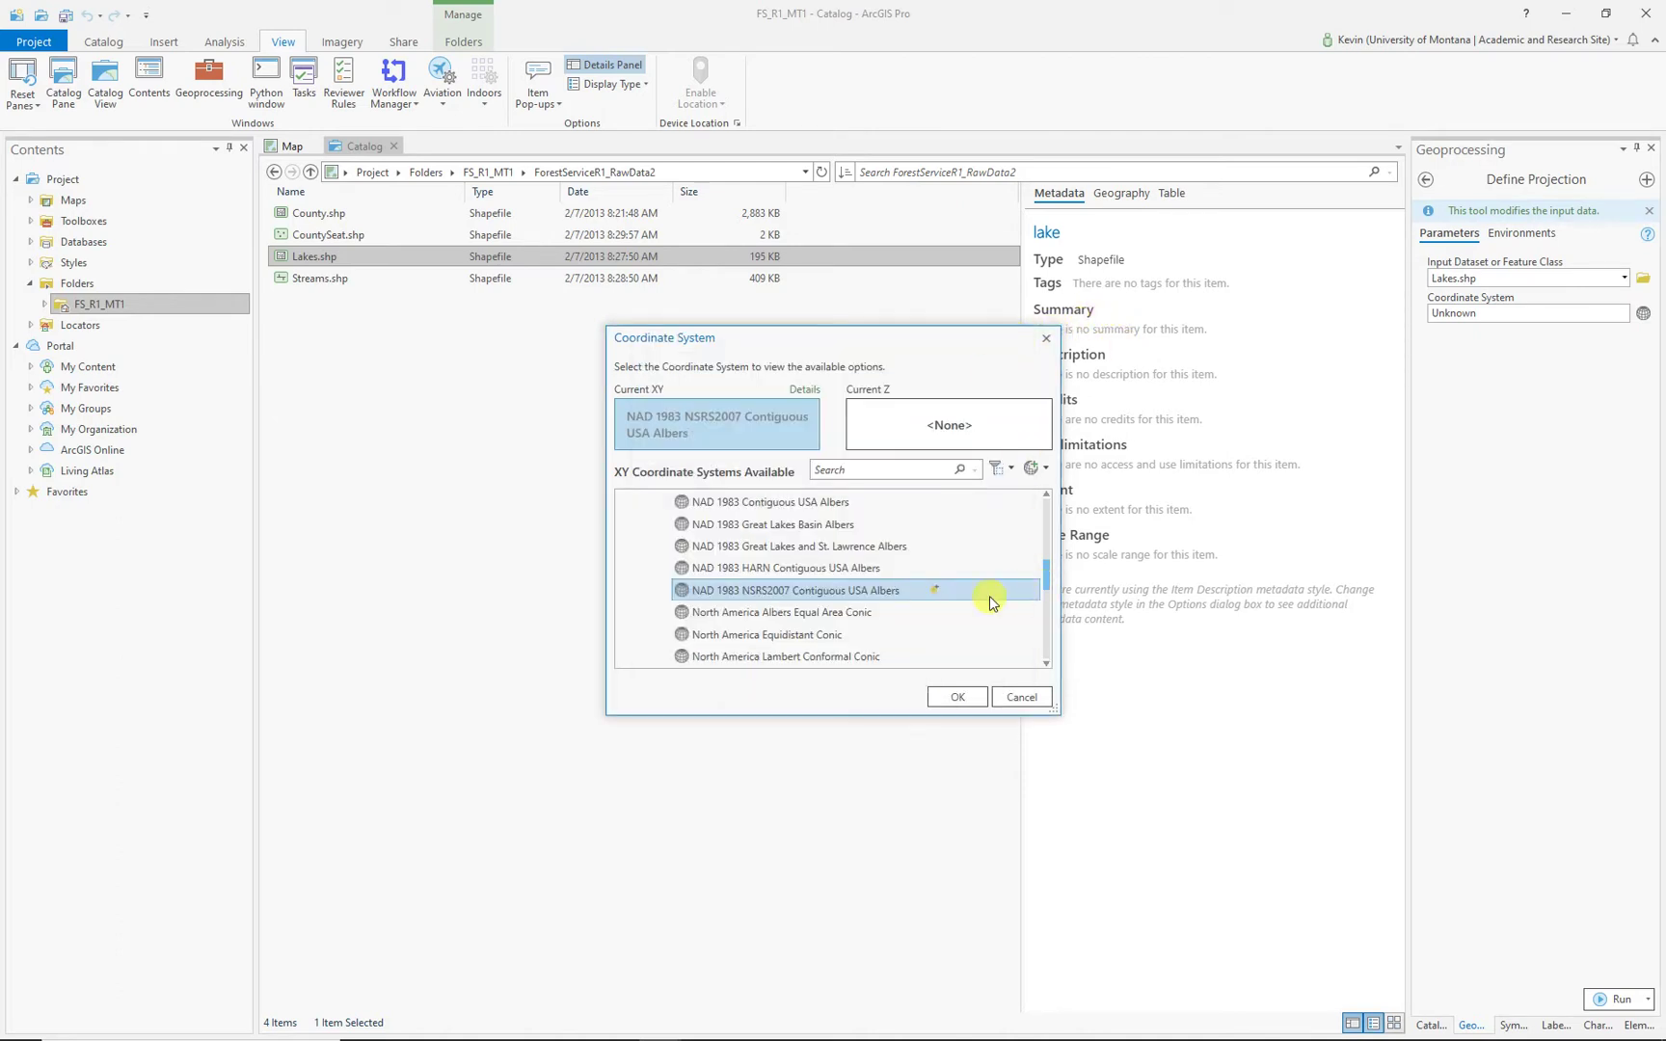
Step: Select North America Albers Equal Area Conic as the XY coordinate system and review its projection and datum details
left_click(812, 614)
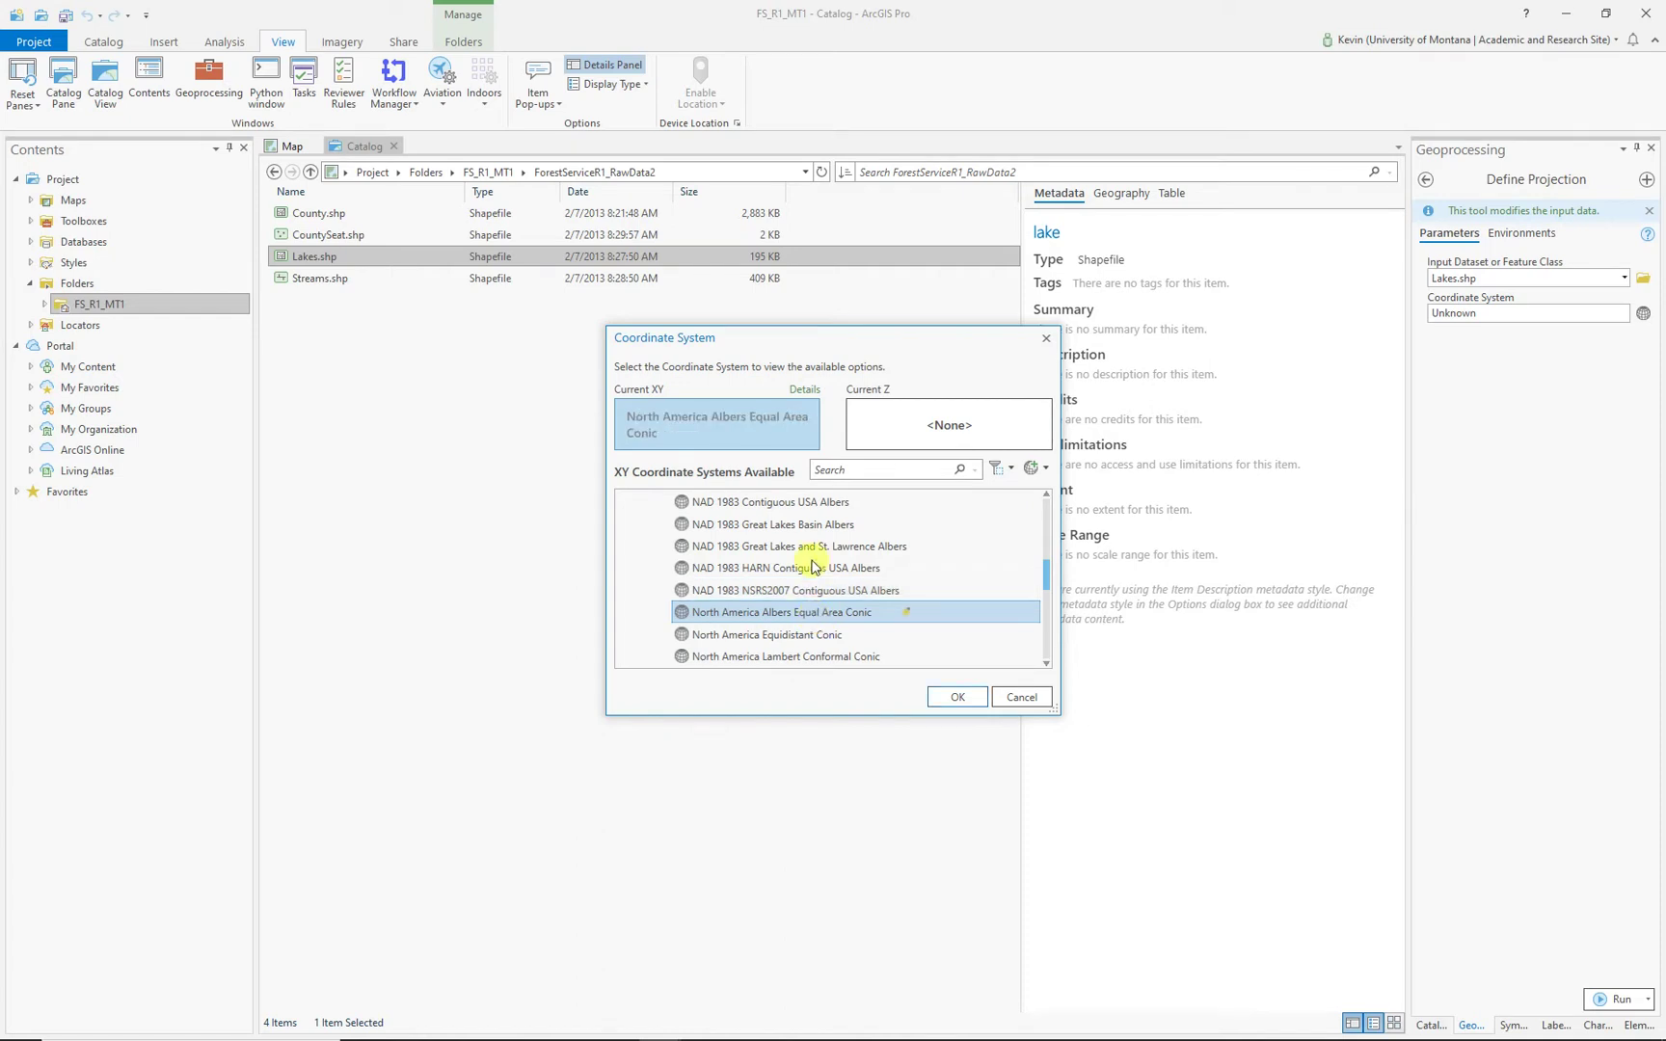
left_click(806, 391)
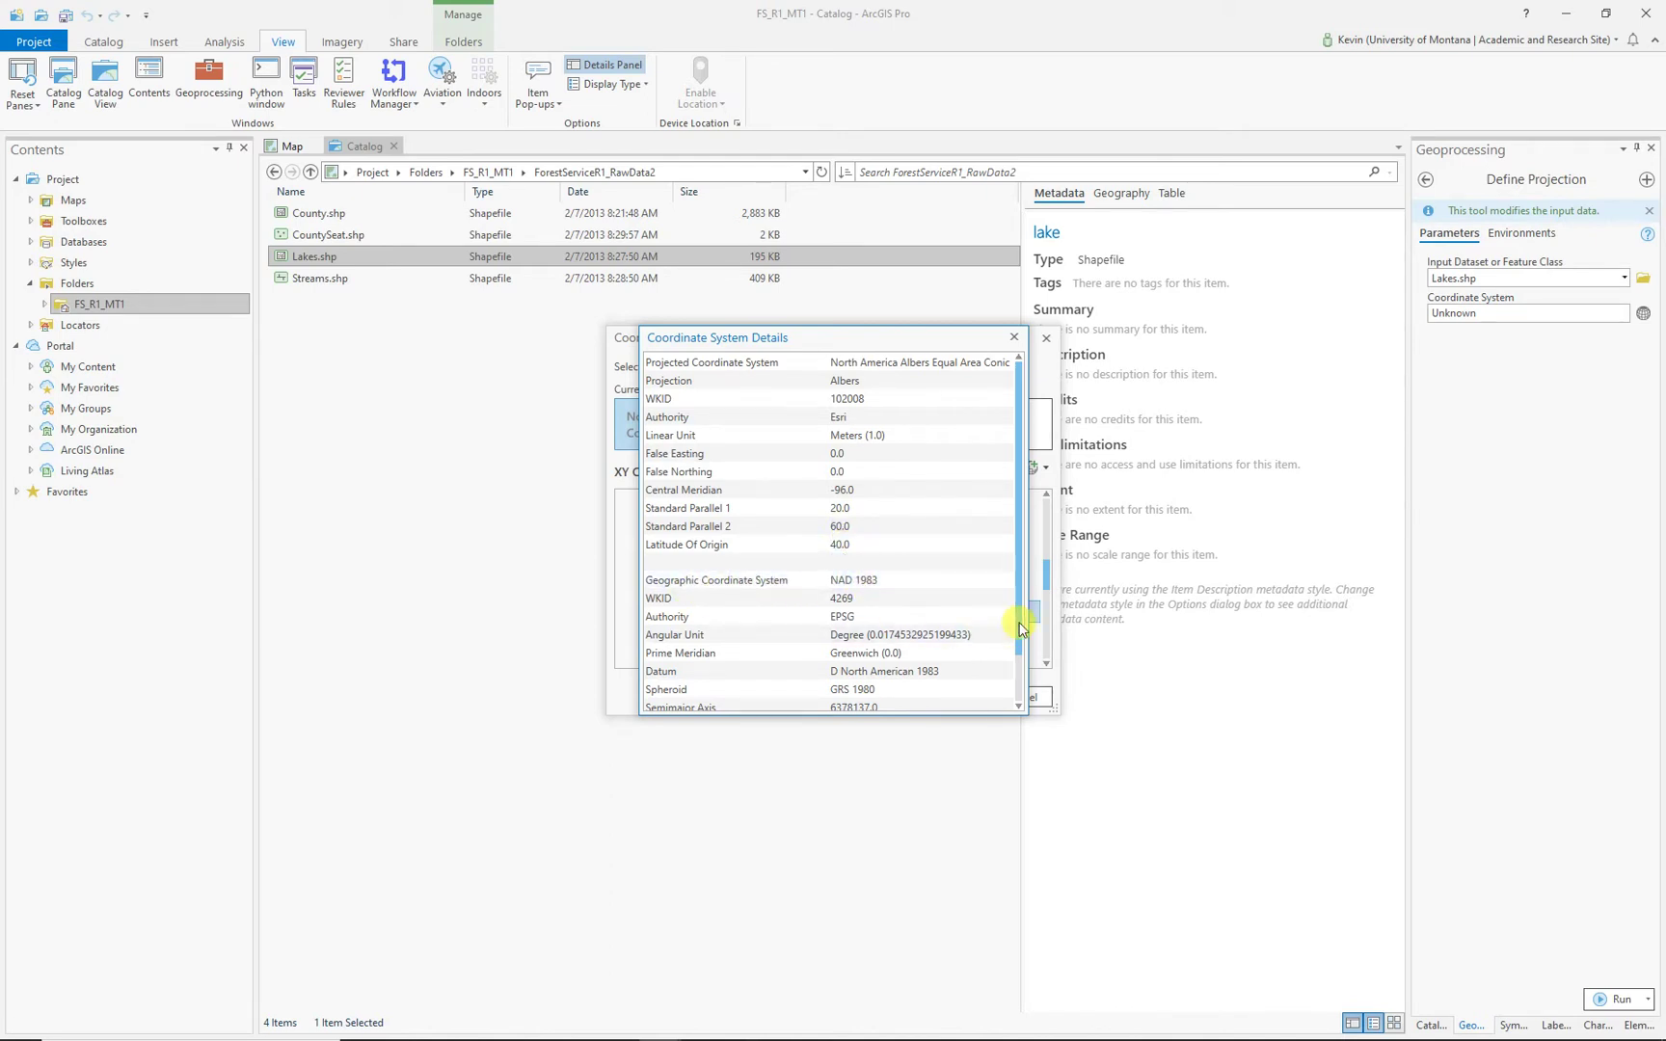
scroll(1011, 617, "down", 1)
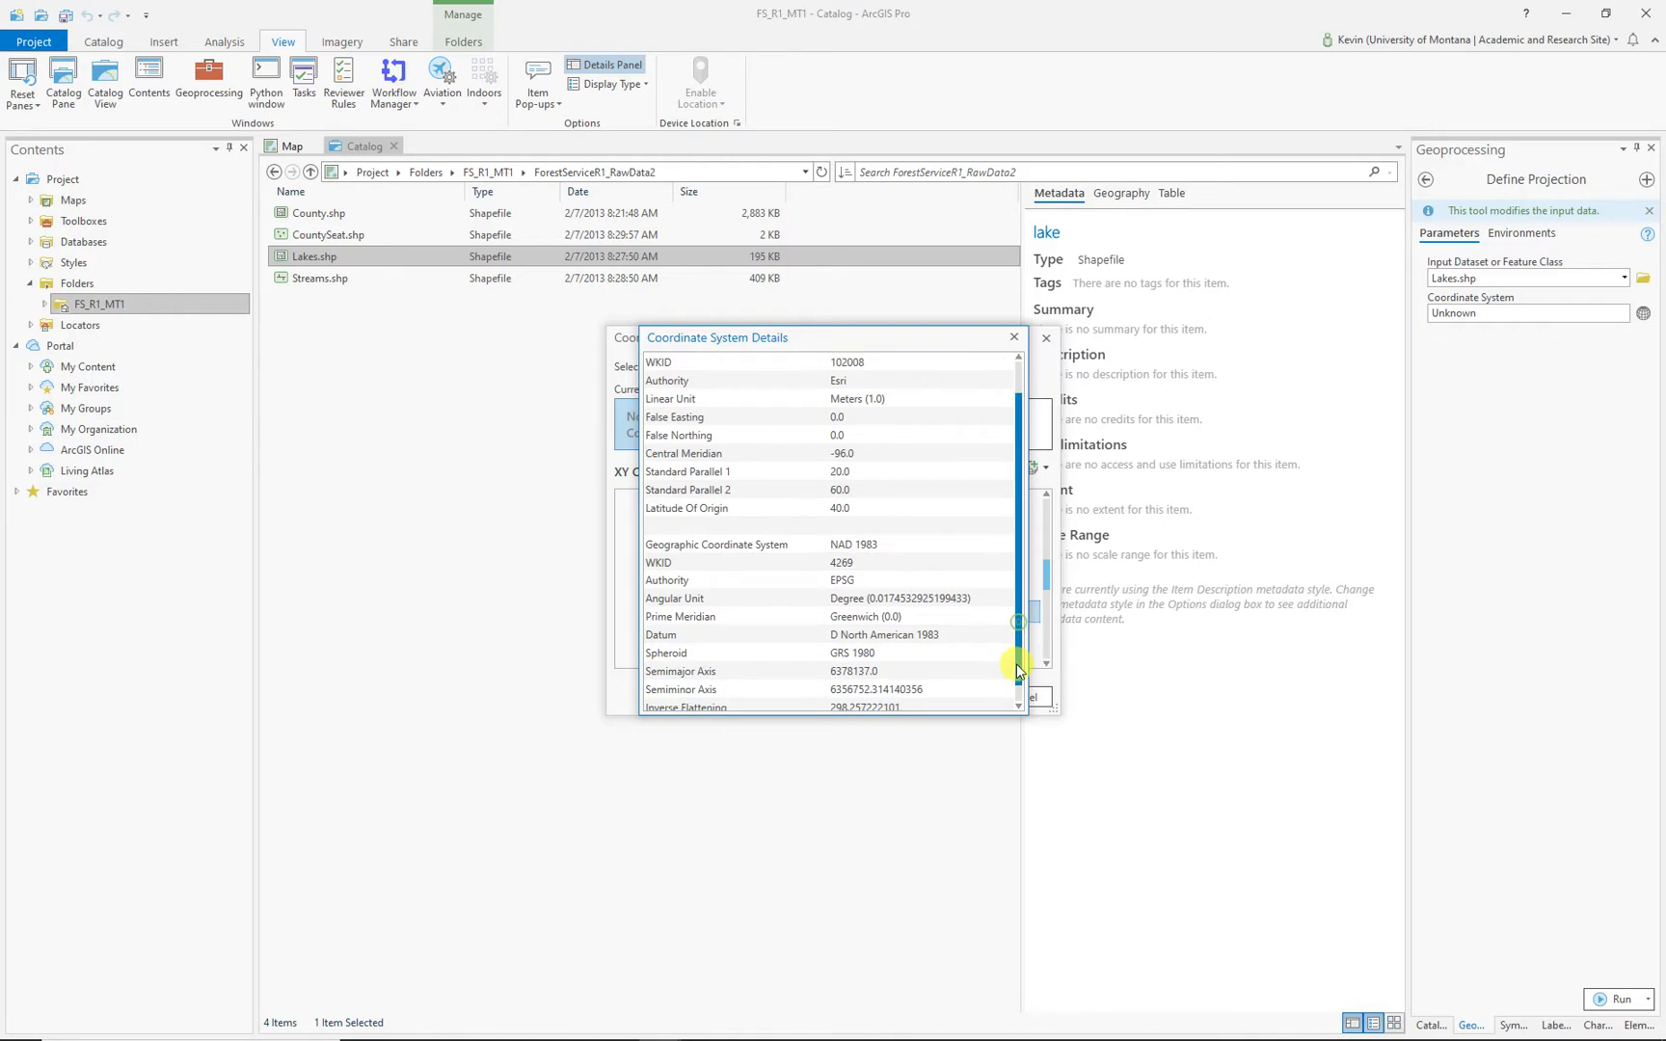
left_click(1013, 337)
Step: Accept the selected coordinate system and run Define Projection on Lakes.shp, dismissing the completion details
left_click(958, 697)
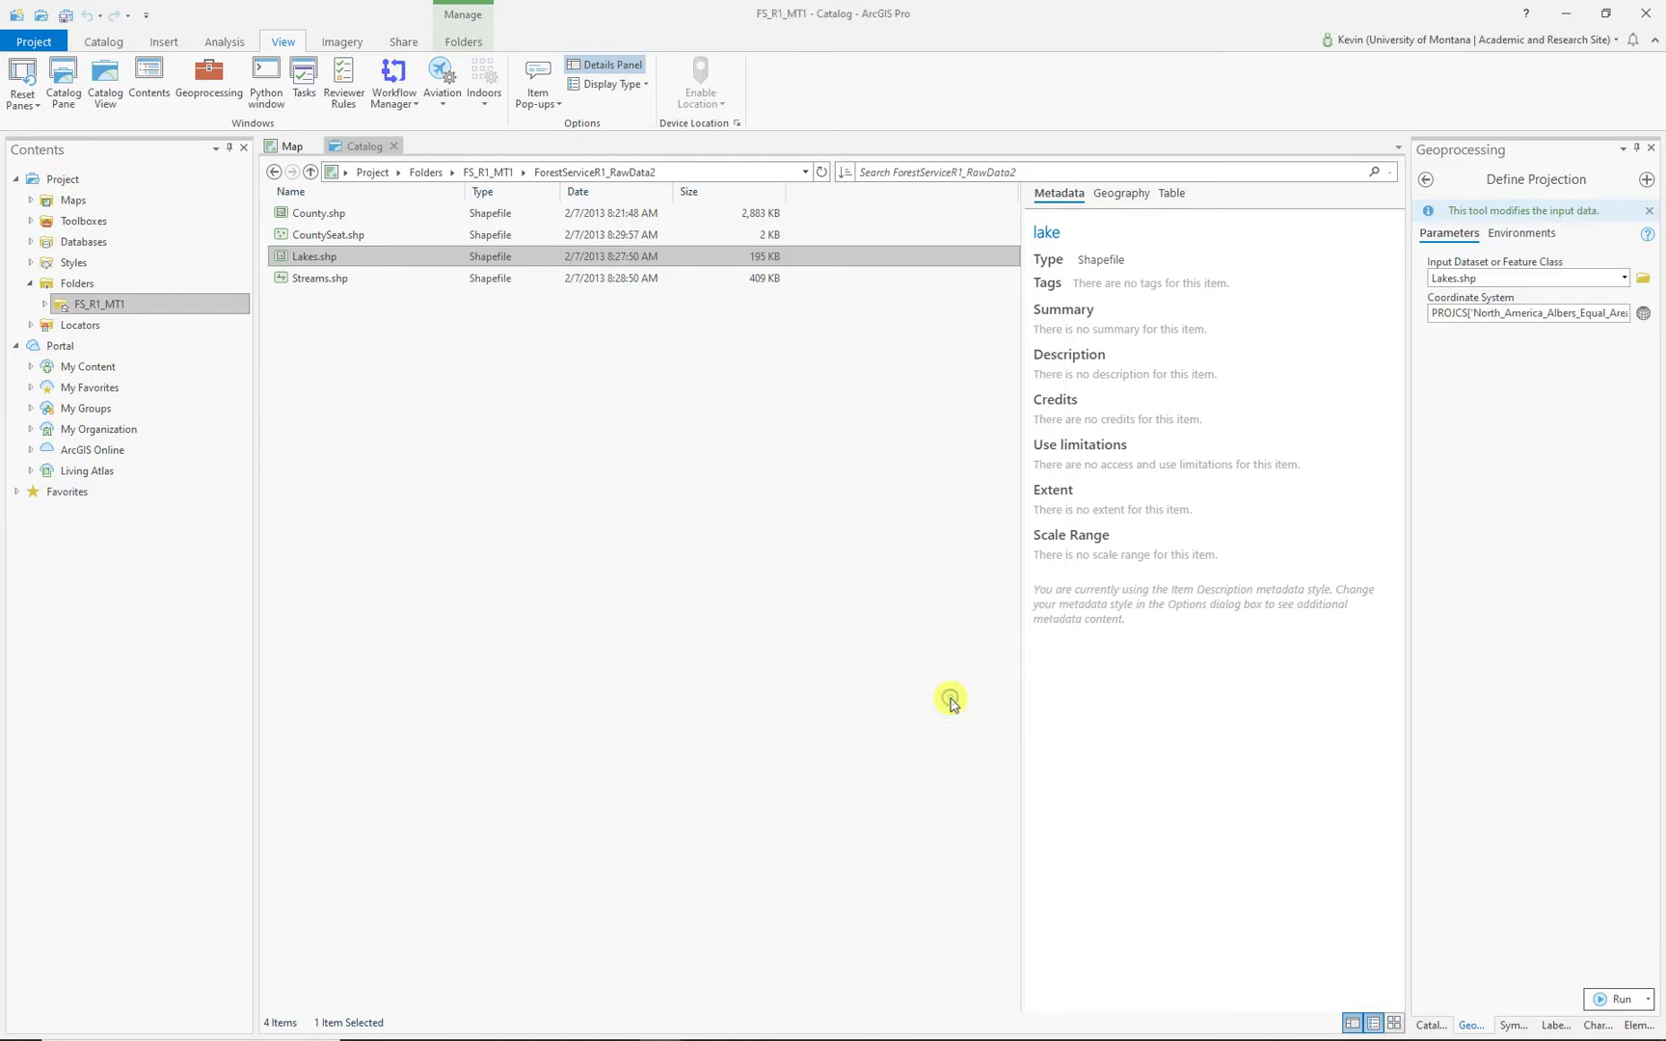
left_click(1617, 999)
mouse_move(1606, 1007)
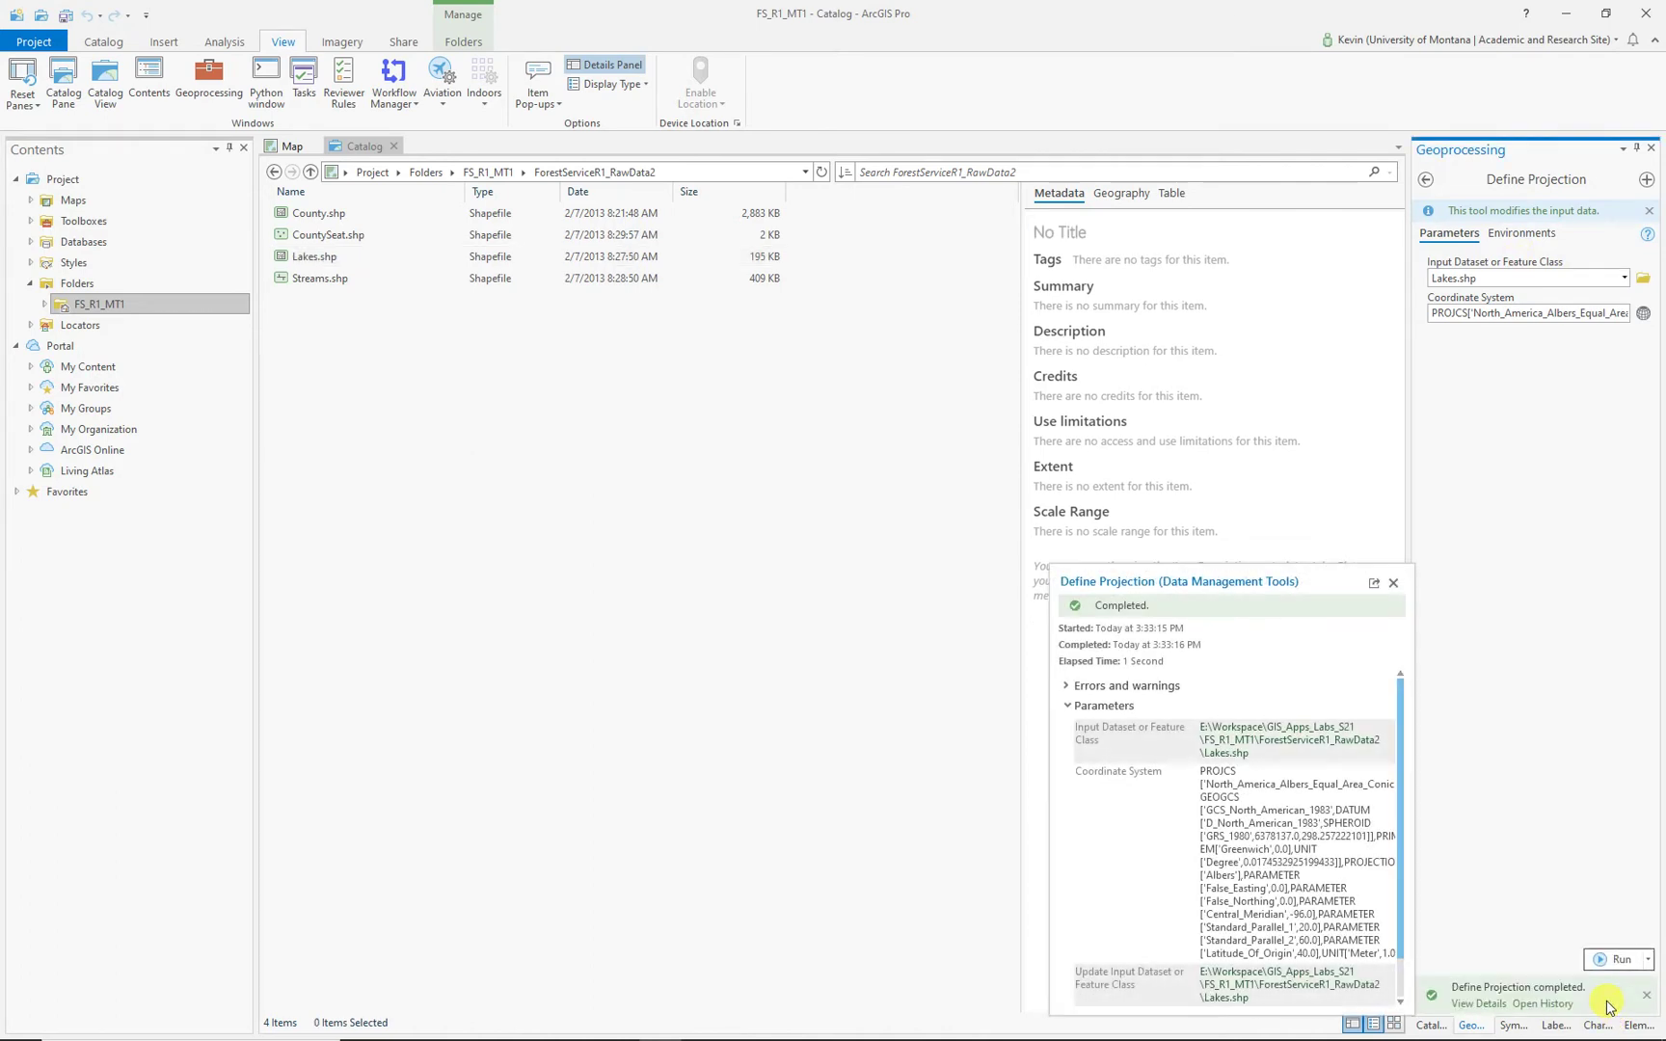
left_click(1393, 583)
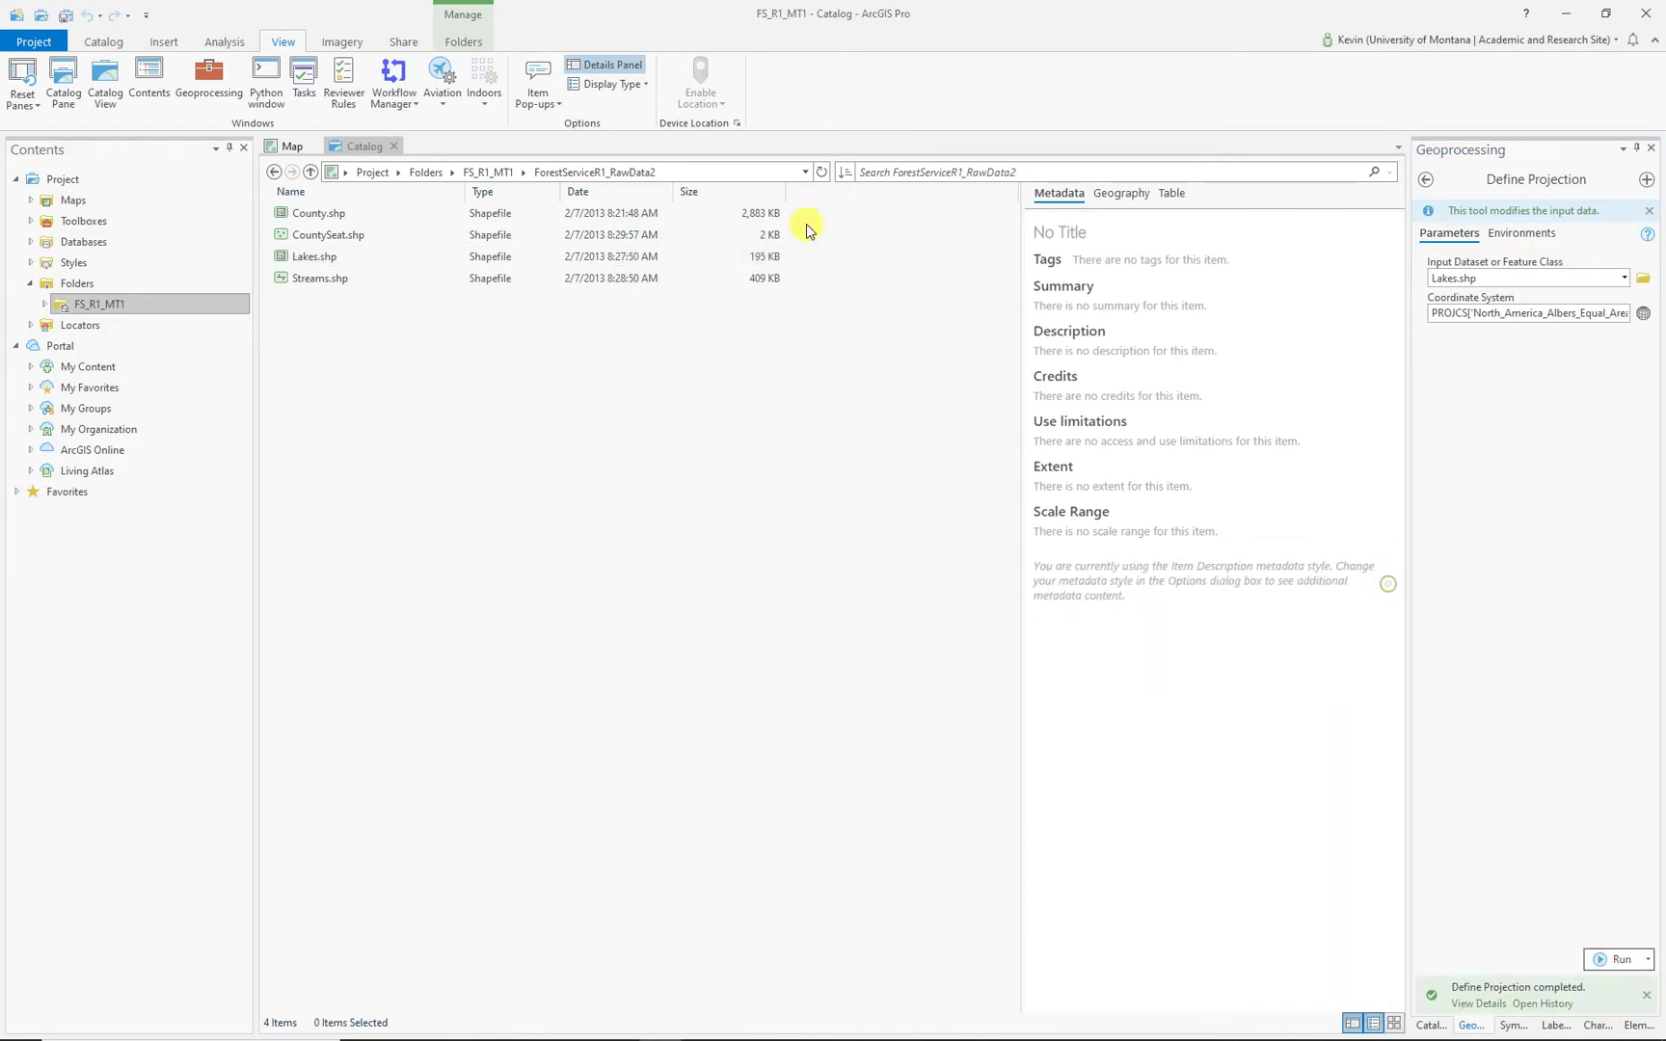
Step: Verify the spatial reference in the properties of Lakes.shp, enlarging the dialog to read the projection parameters
right_click(298, 256)
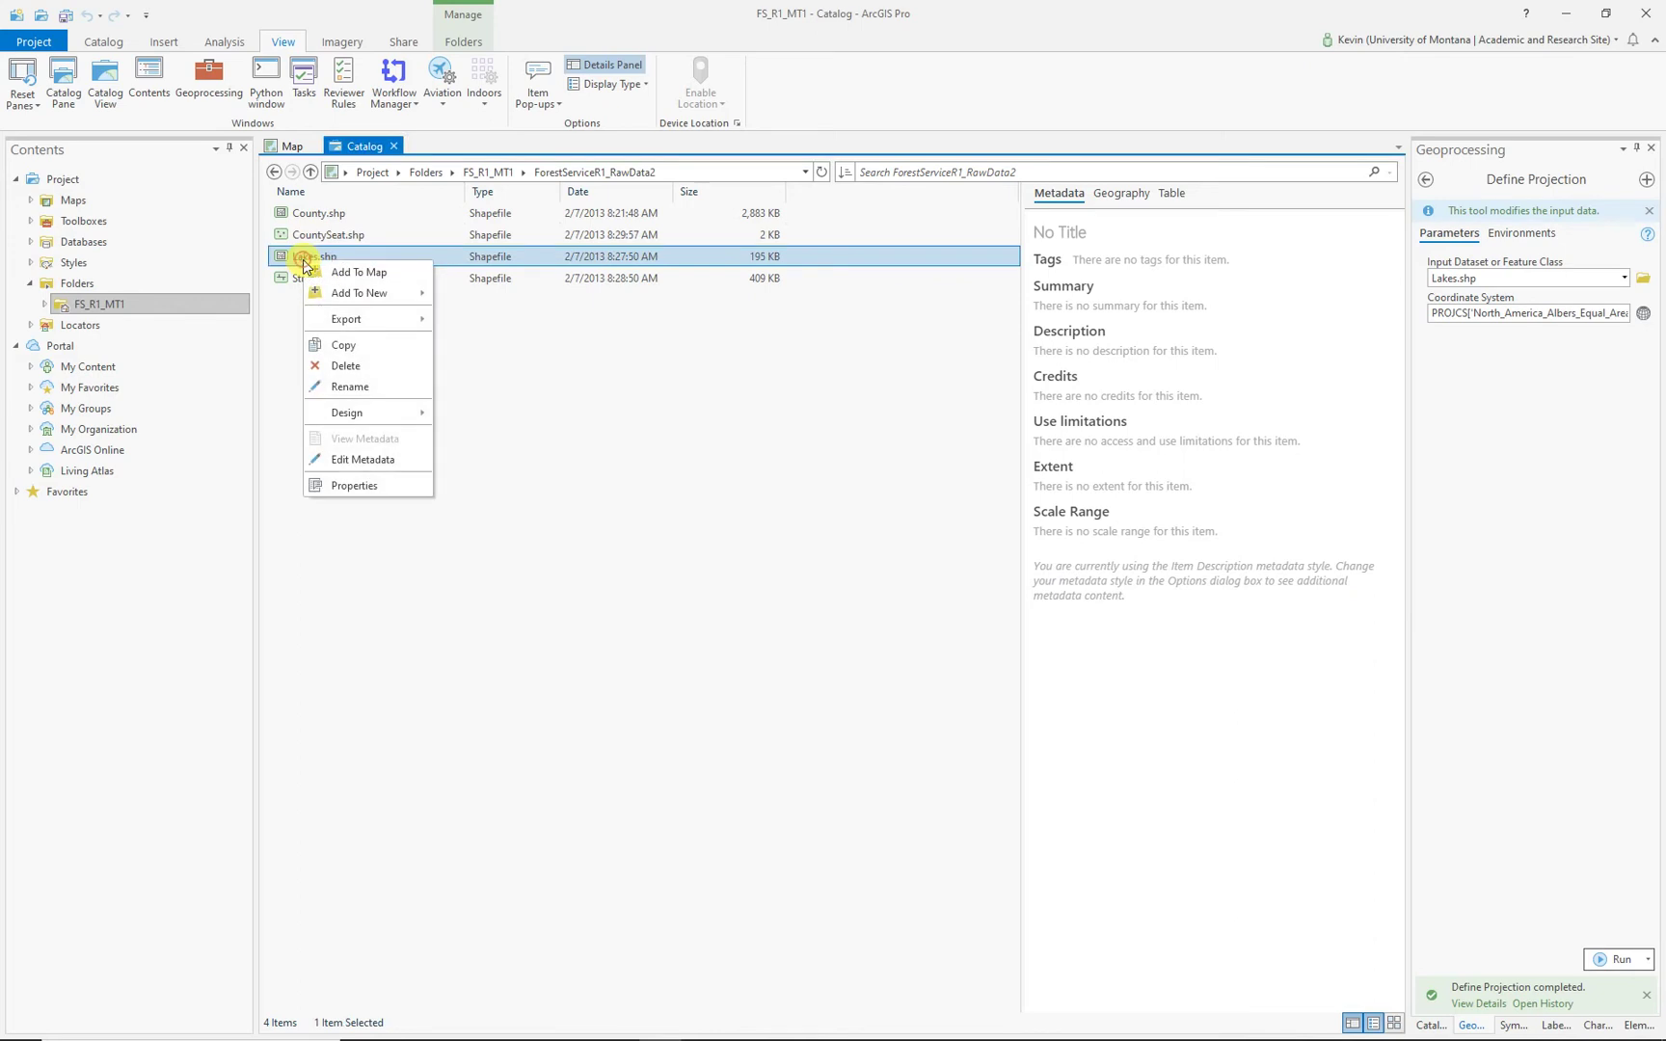
left_click(339, 487)
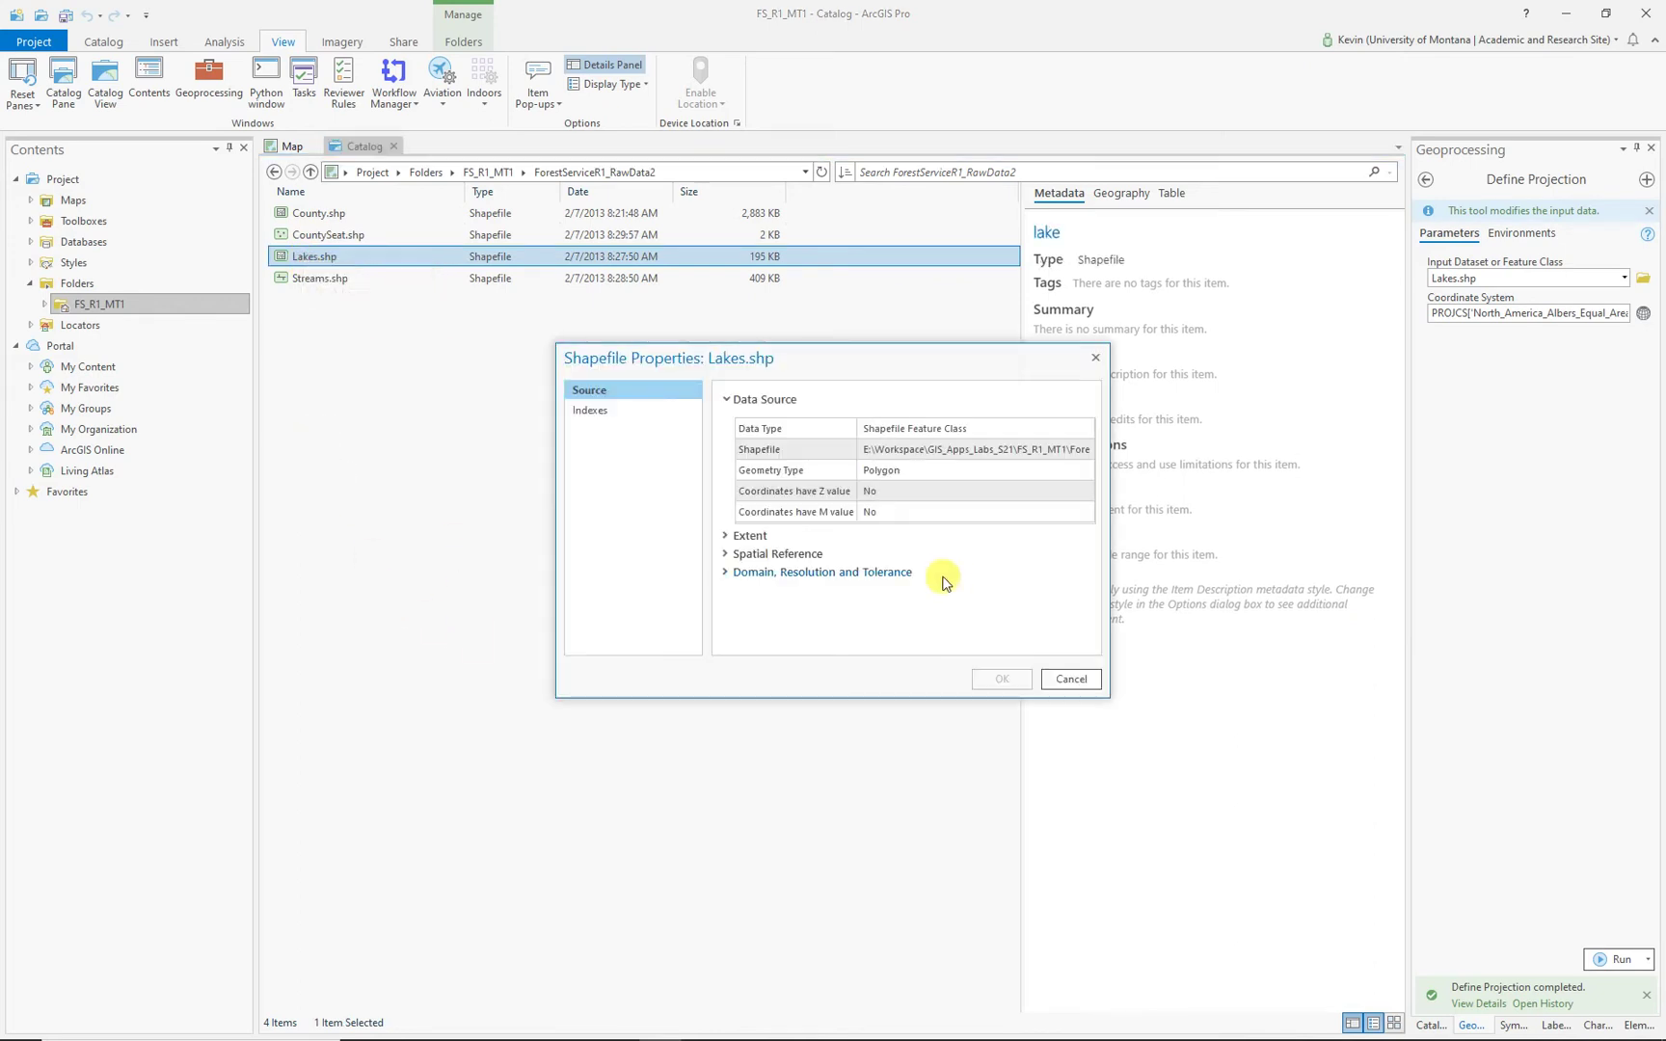
left_click(757, 551)
left_click_drag(858, 696, 864, 990)
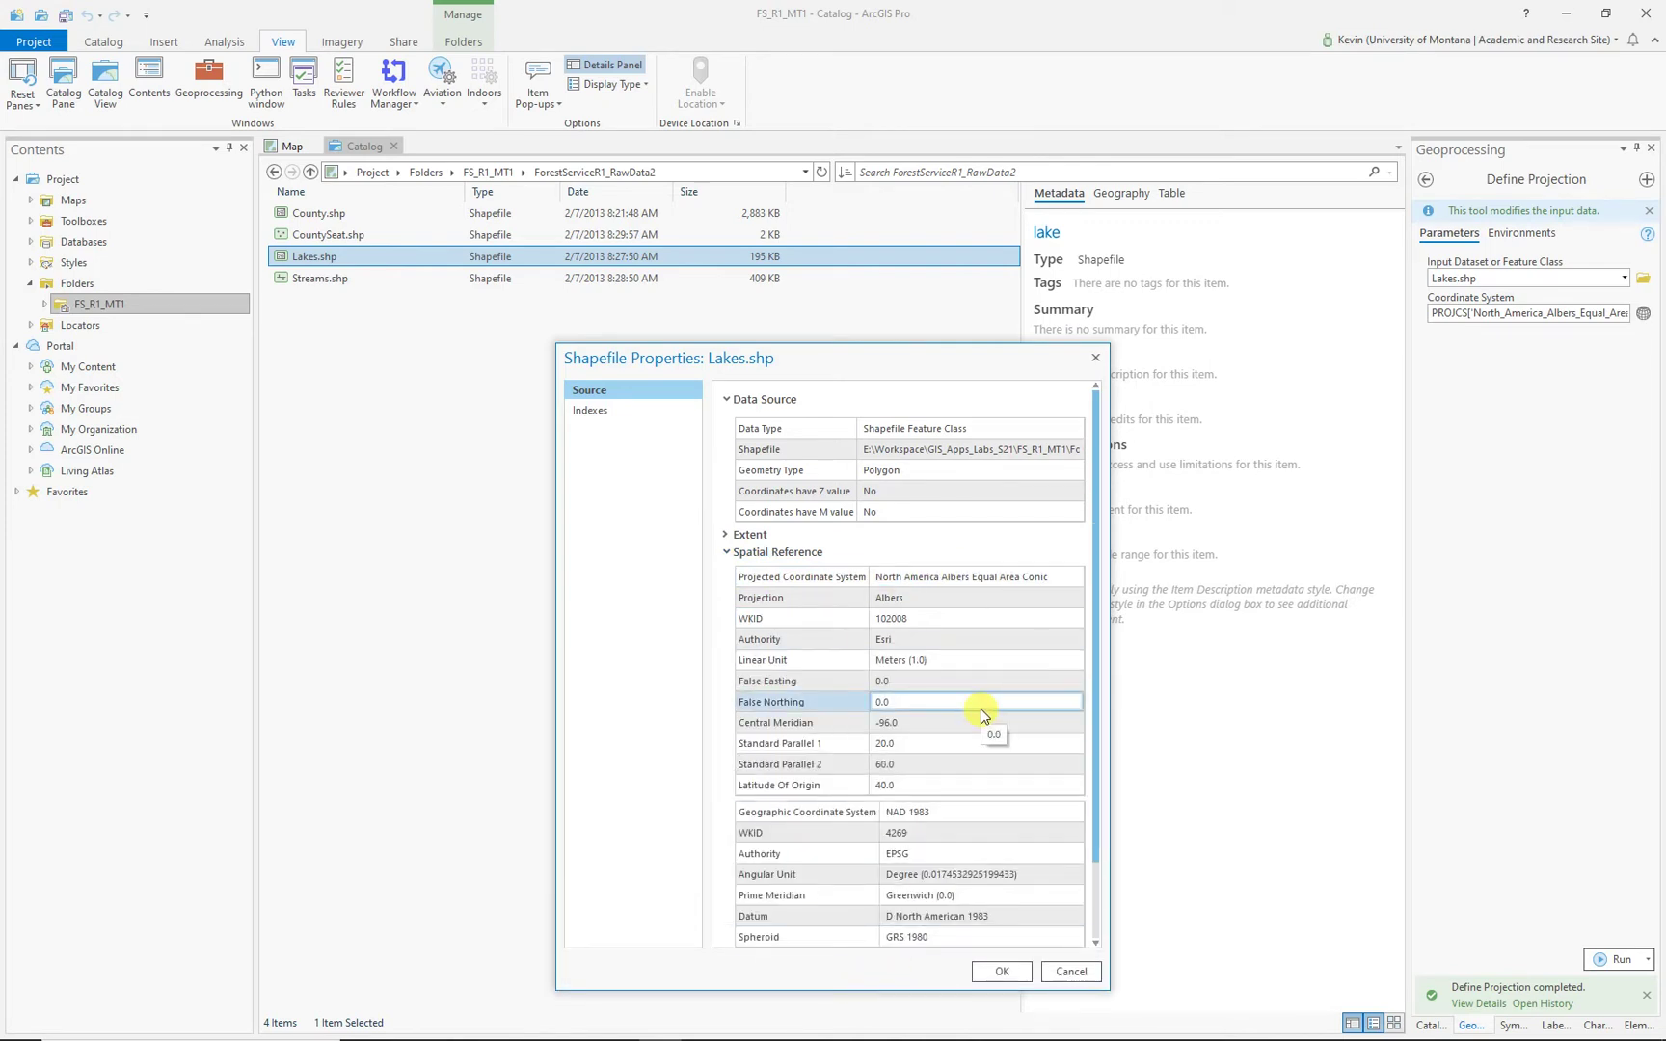
left_click(1095, 363)
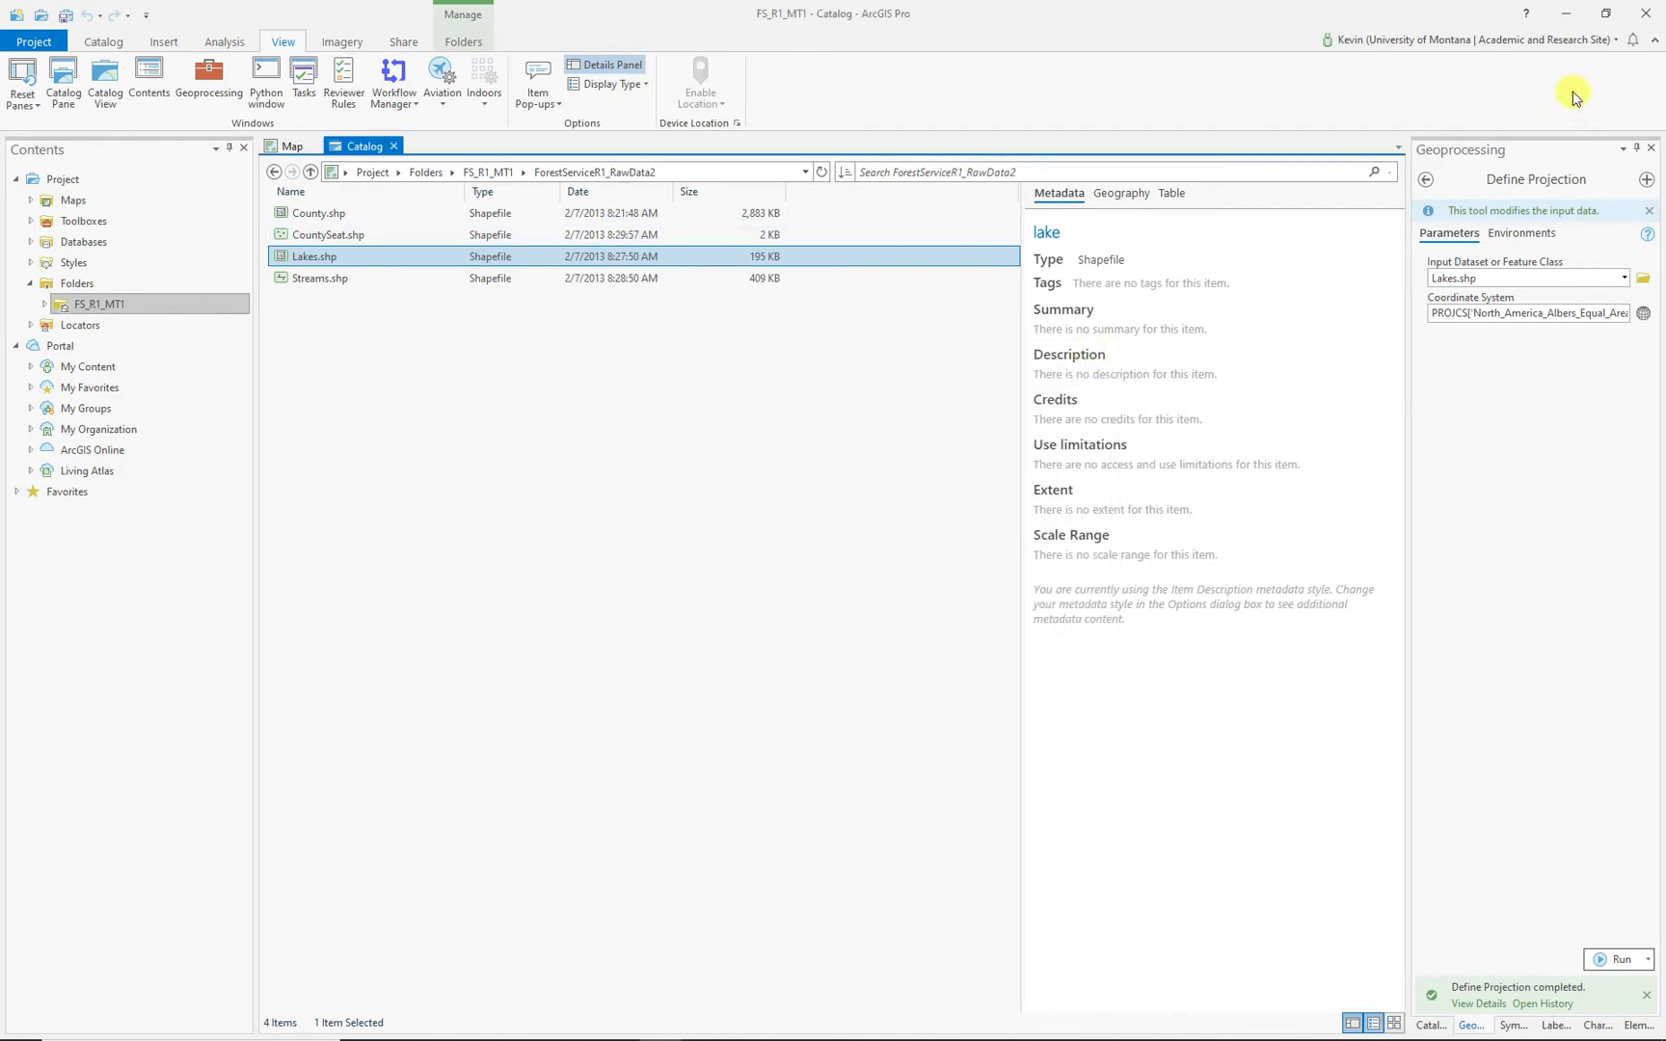
Step: Switch to File Explorer and copy the ForestServiceR1_RawData folder from ForestServiceR1_MapTutorial in GIS_Apps_Labs_S21
left_click(1572, 14)
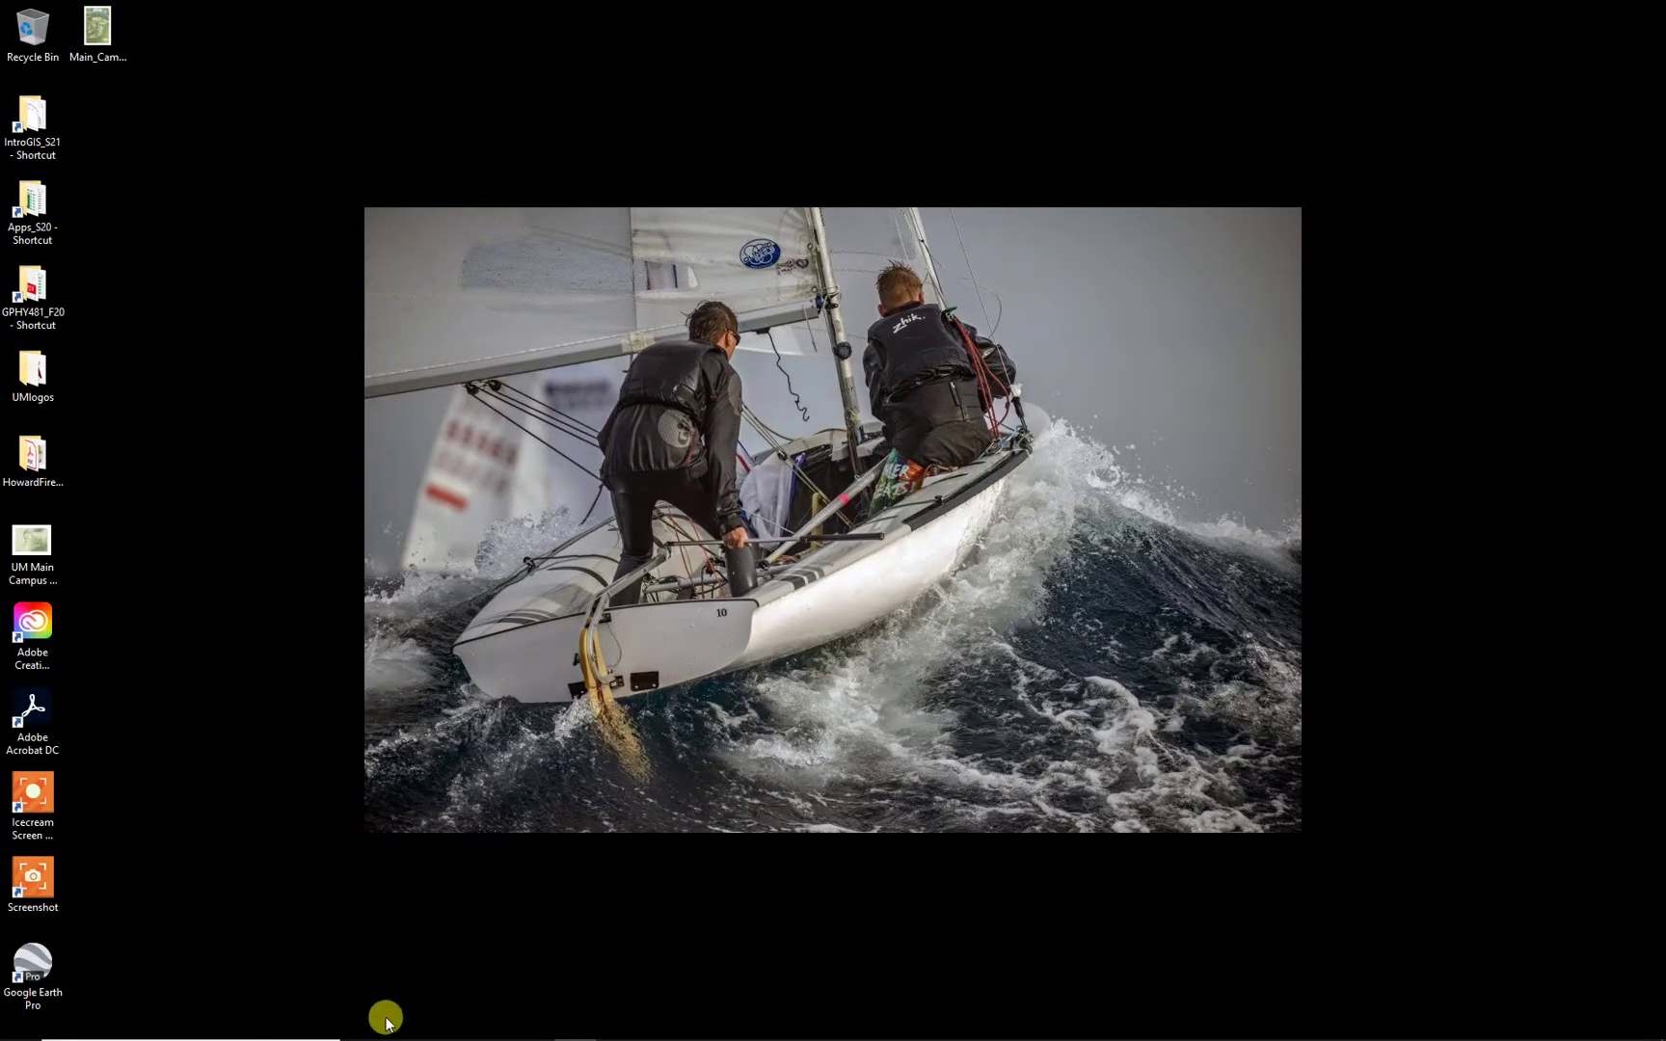
mouse_move(405, 1029)
left_click_drag(1665, 75, 777, 70)
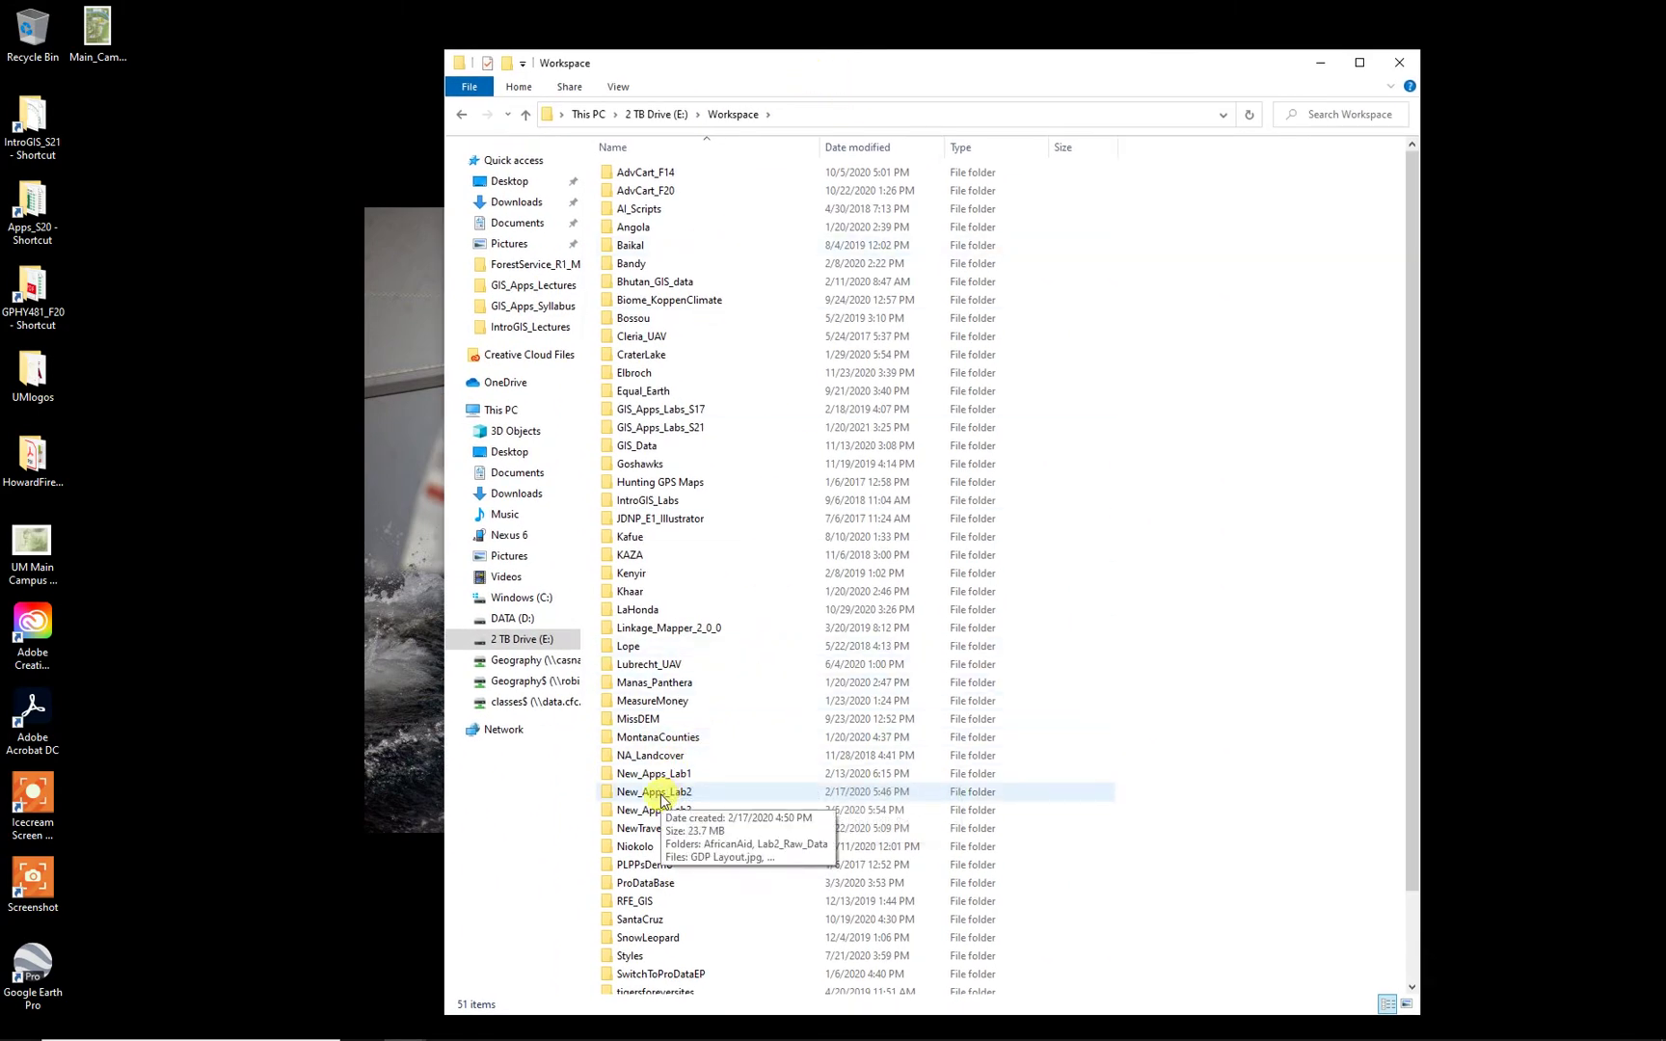
double_click(683, 426)
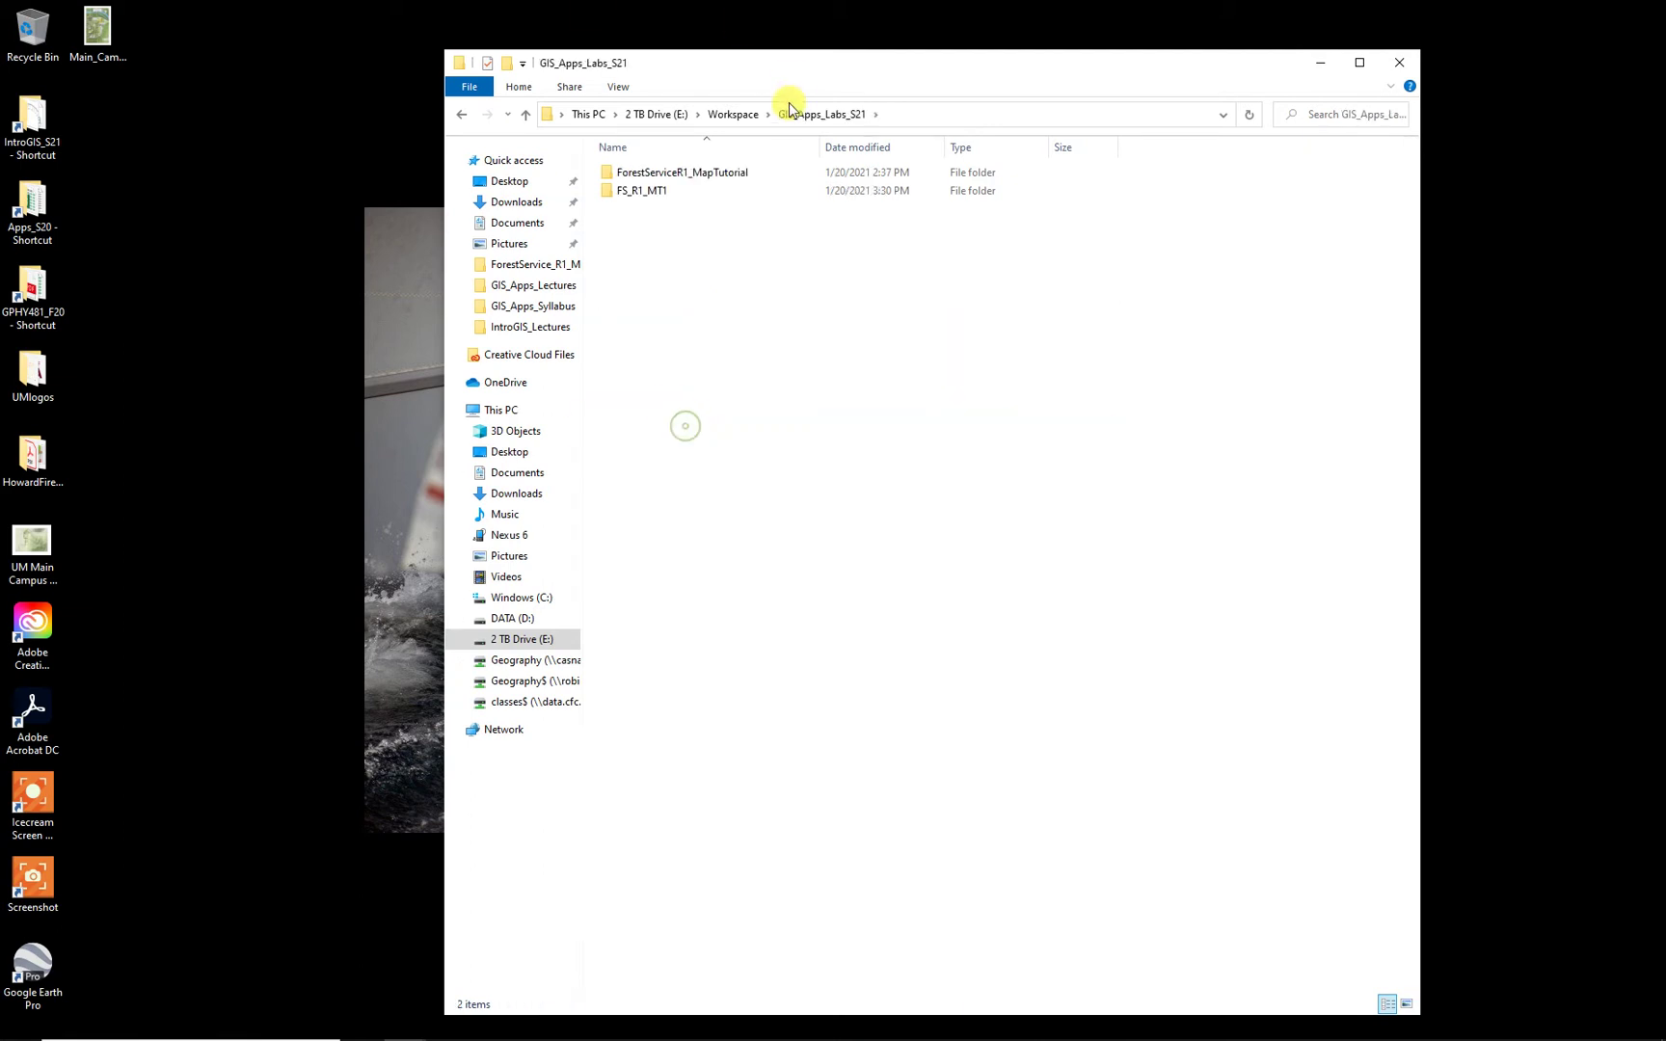
double_click(686, 173)
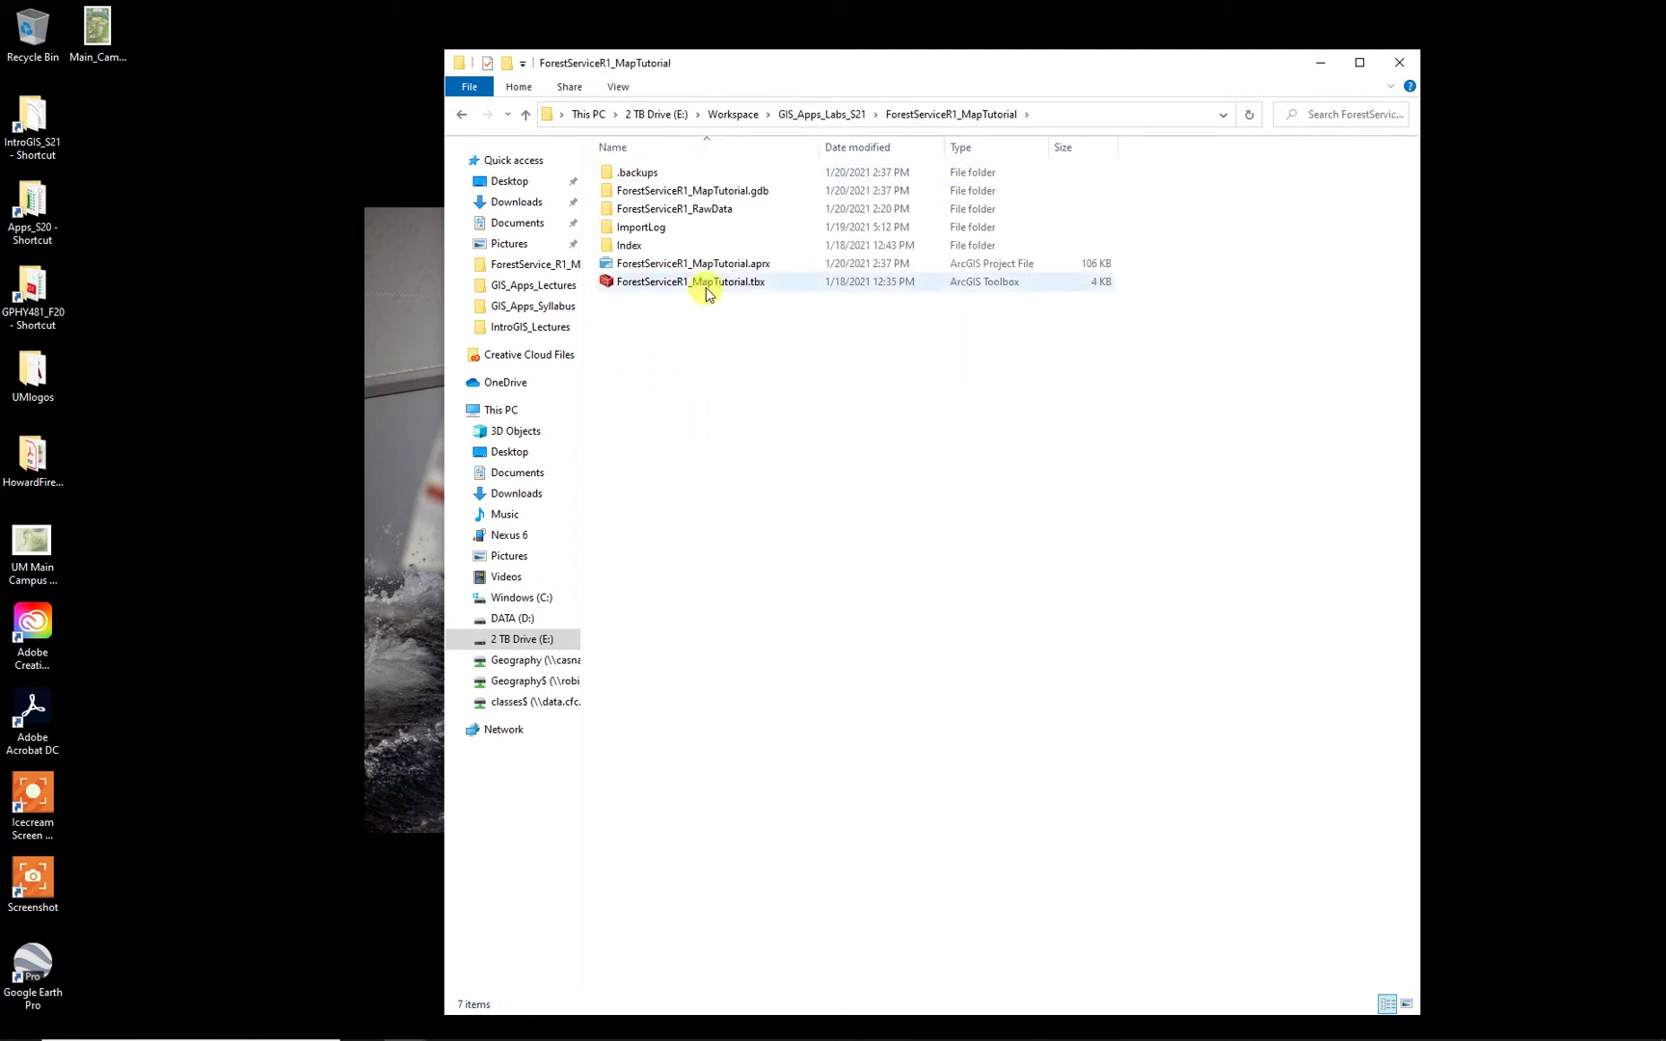
right_click(668, 210)
left_click(725, 538)
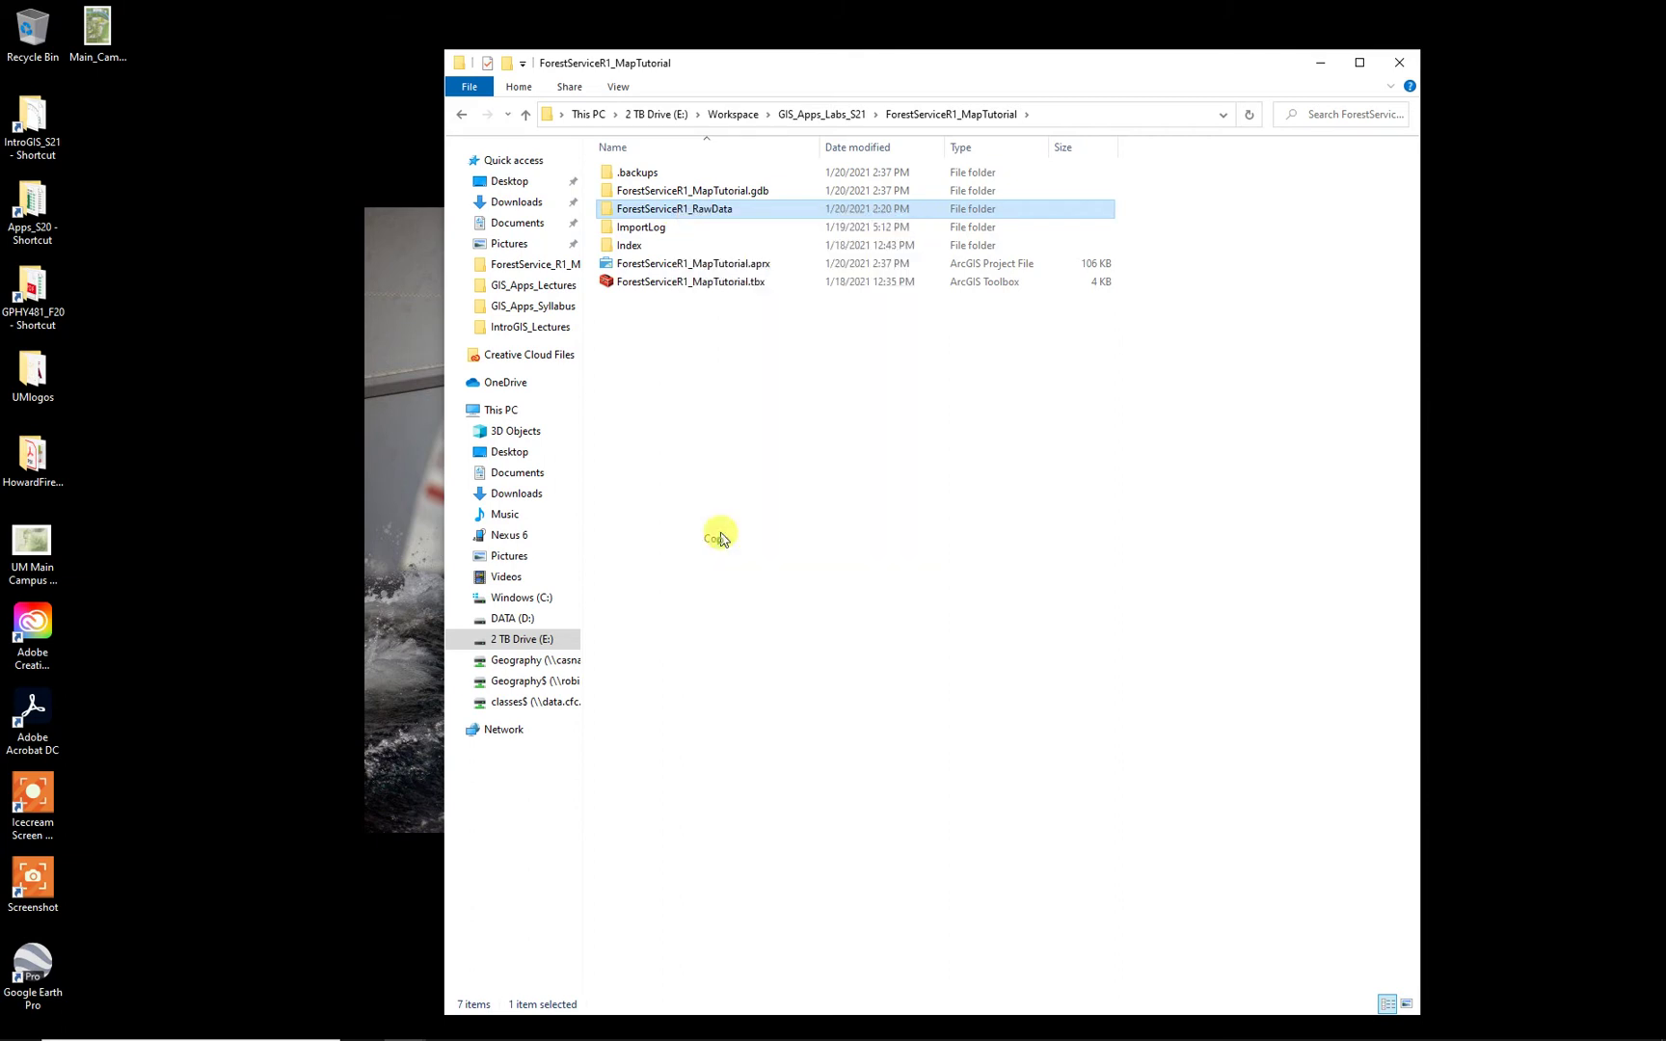
Step: Paste the copied raw data folder into the FS_R1_MT1 project folder and minimize the file window
left_click(525, 114)
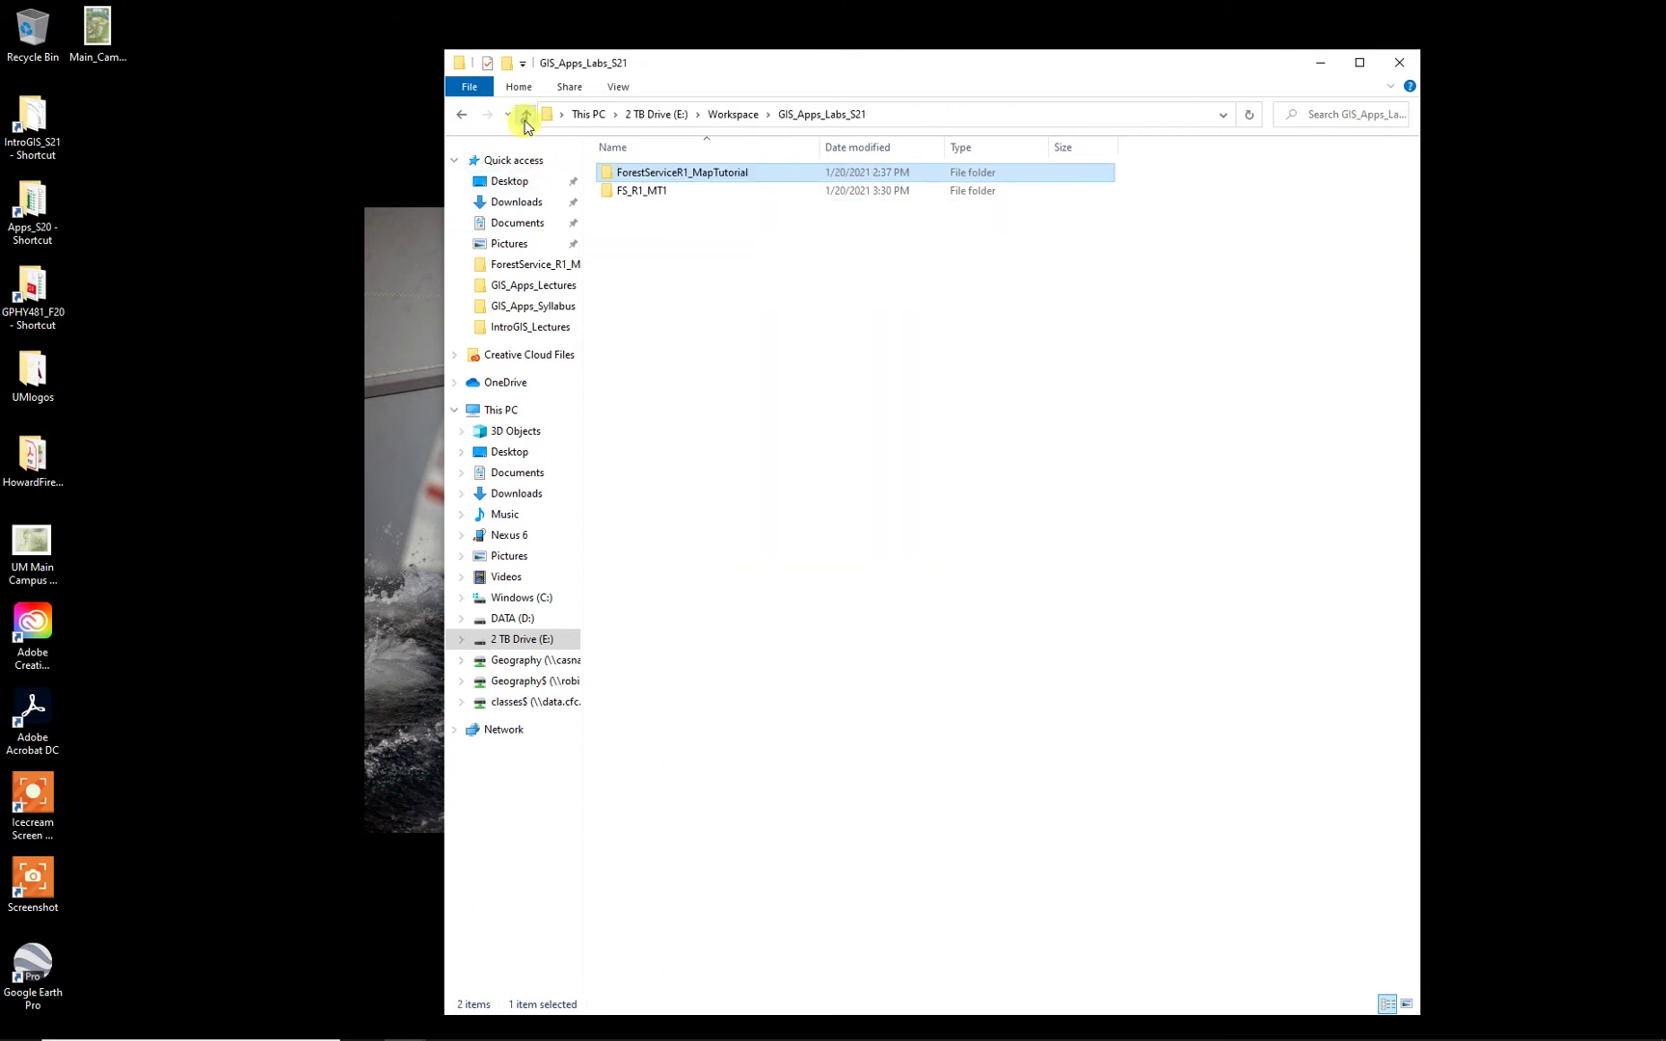
double_click(641, 191)
right_click(725, 394)
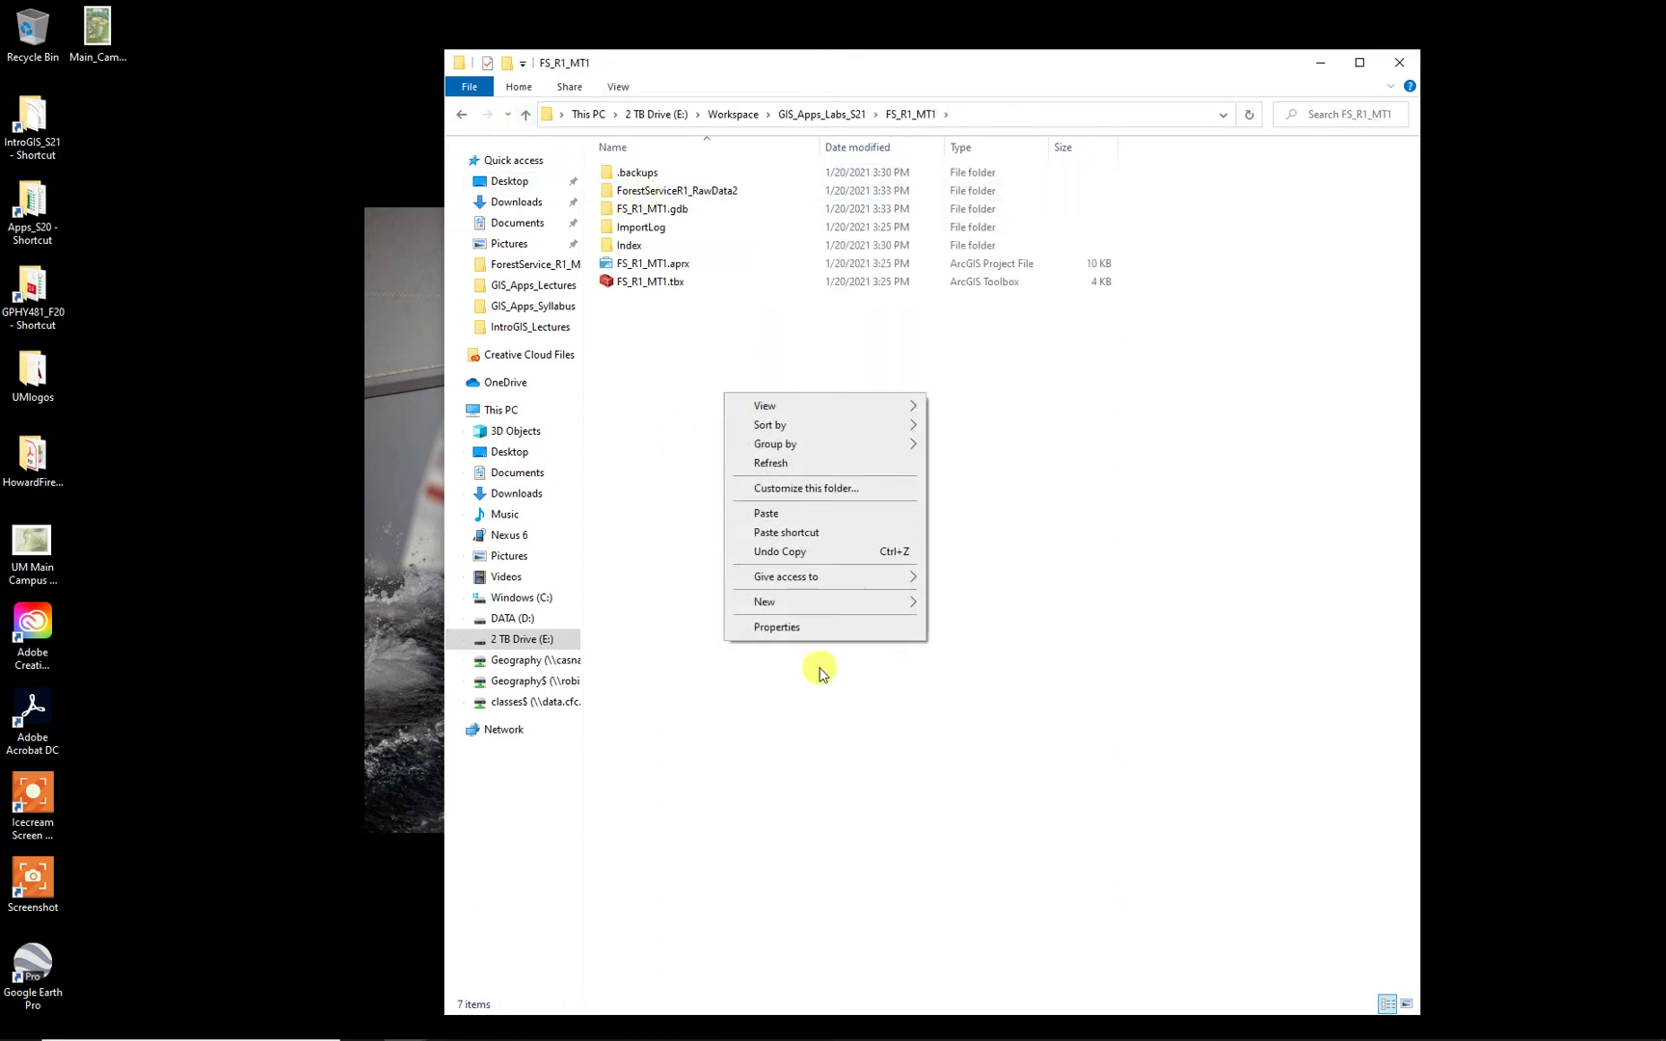
left_click(766, 513)
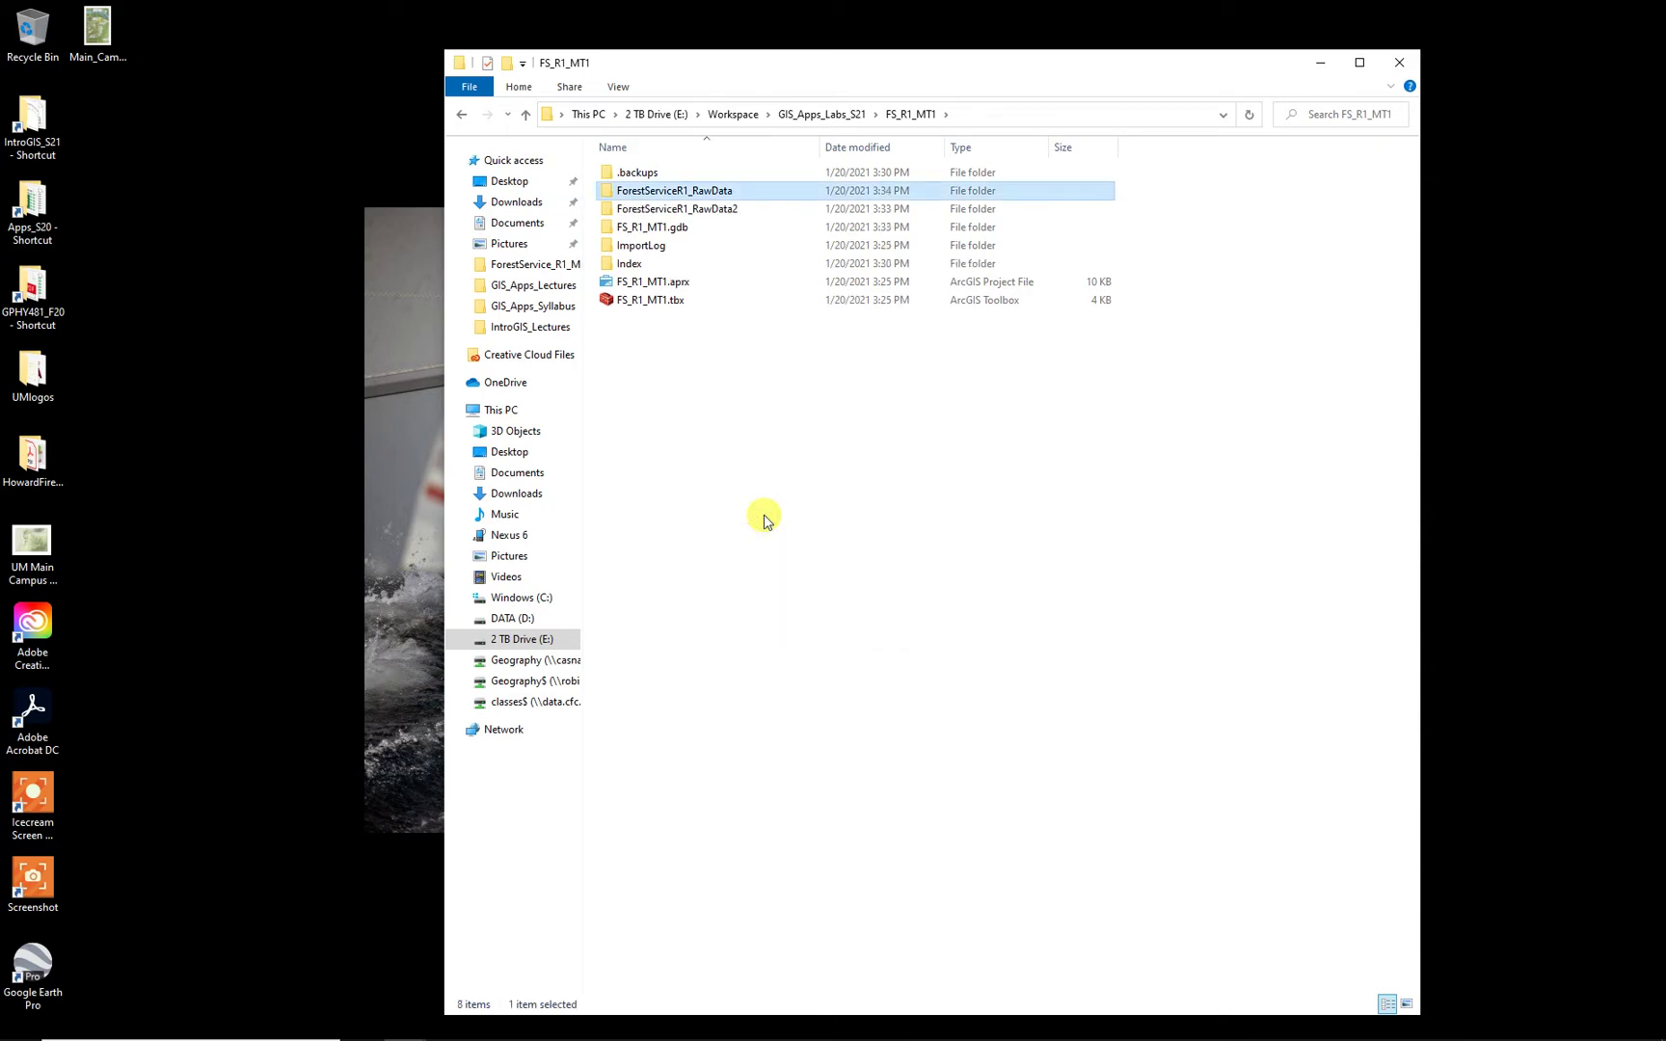
left_click(1319, 63)
Step: Switch back to ArcGIS Pro and refresh the FS_R1_MT1 folder connection in the project catalog
mouse_move(606, 1022)
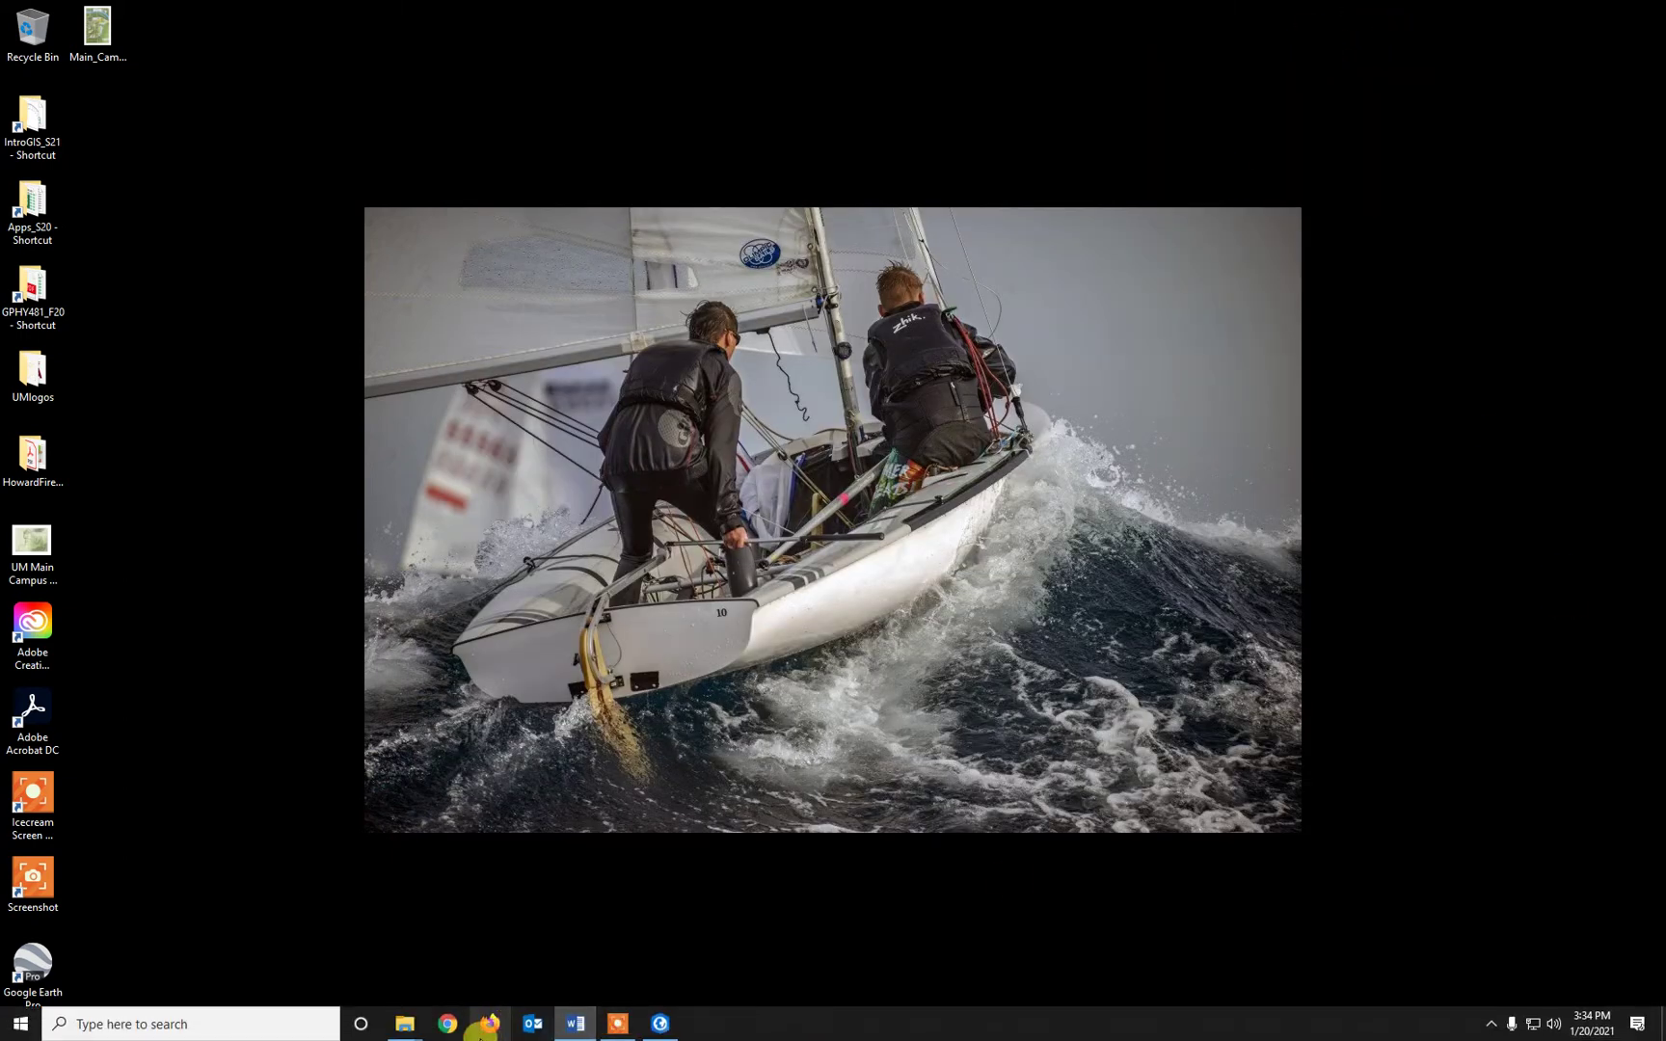
left_click(656, 1020)
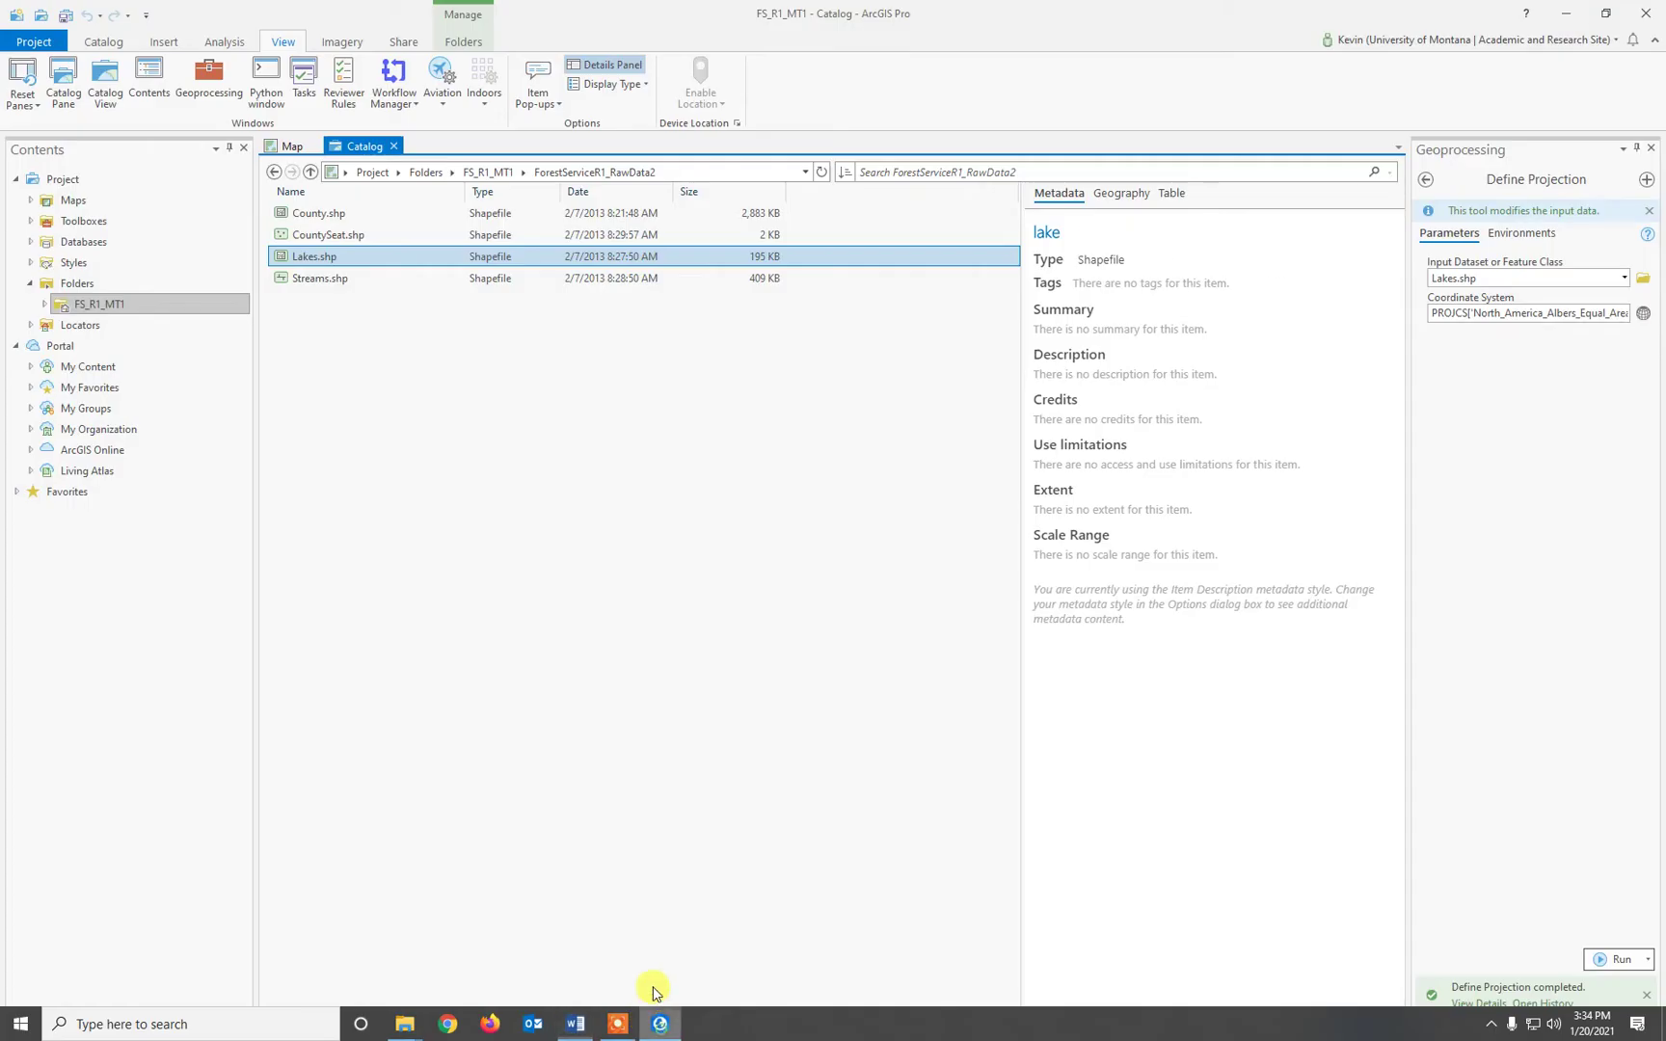
left_click(688, 611)
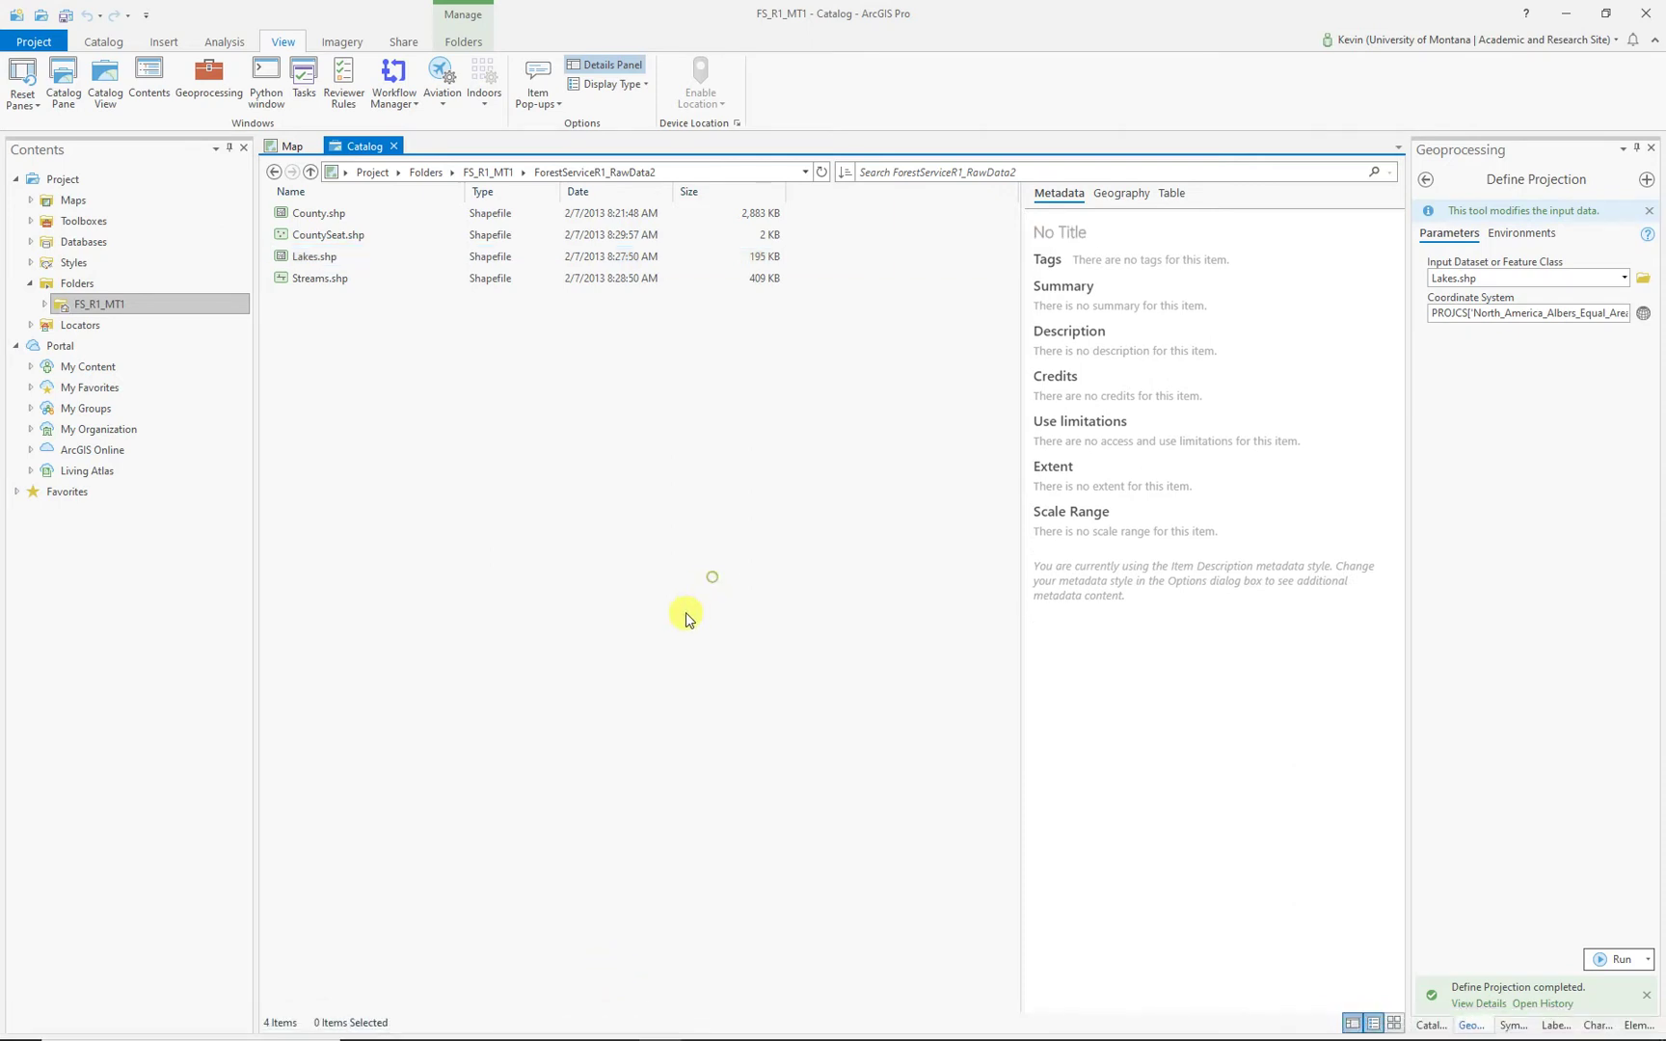
left_click(79, 287)
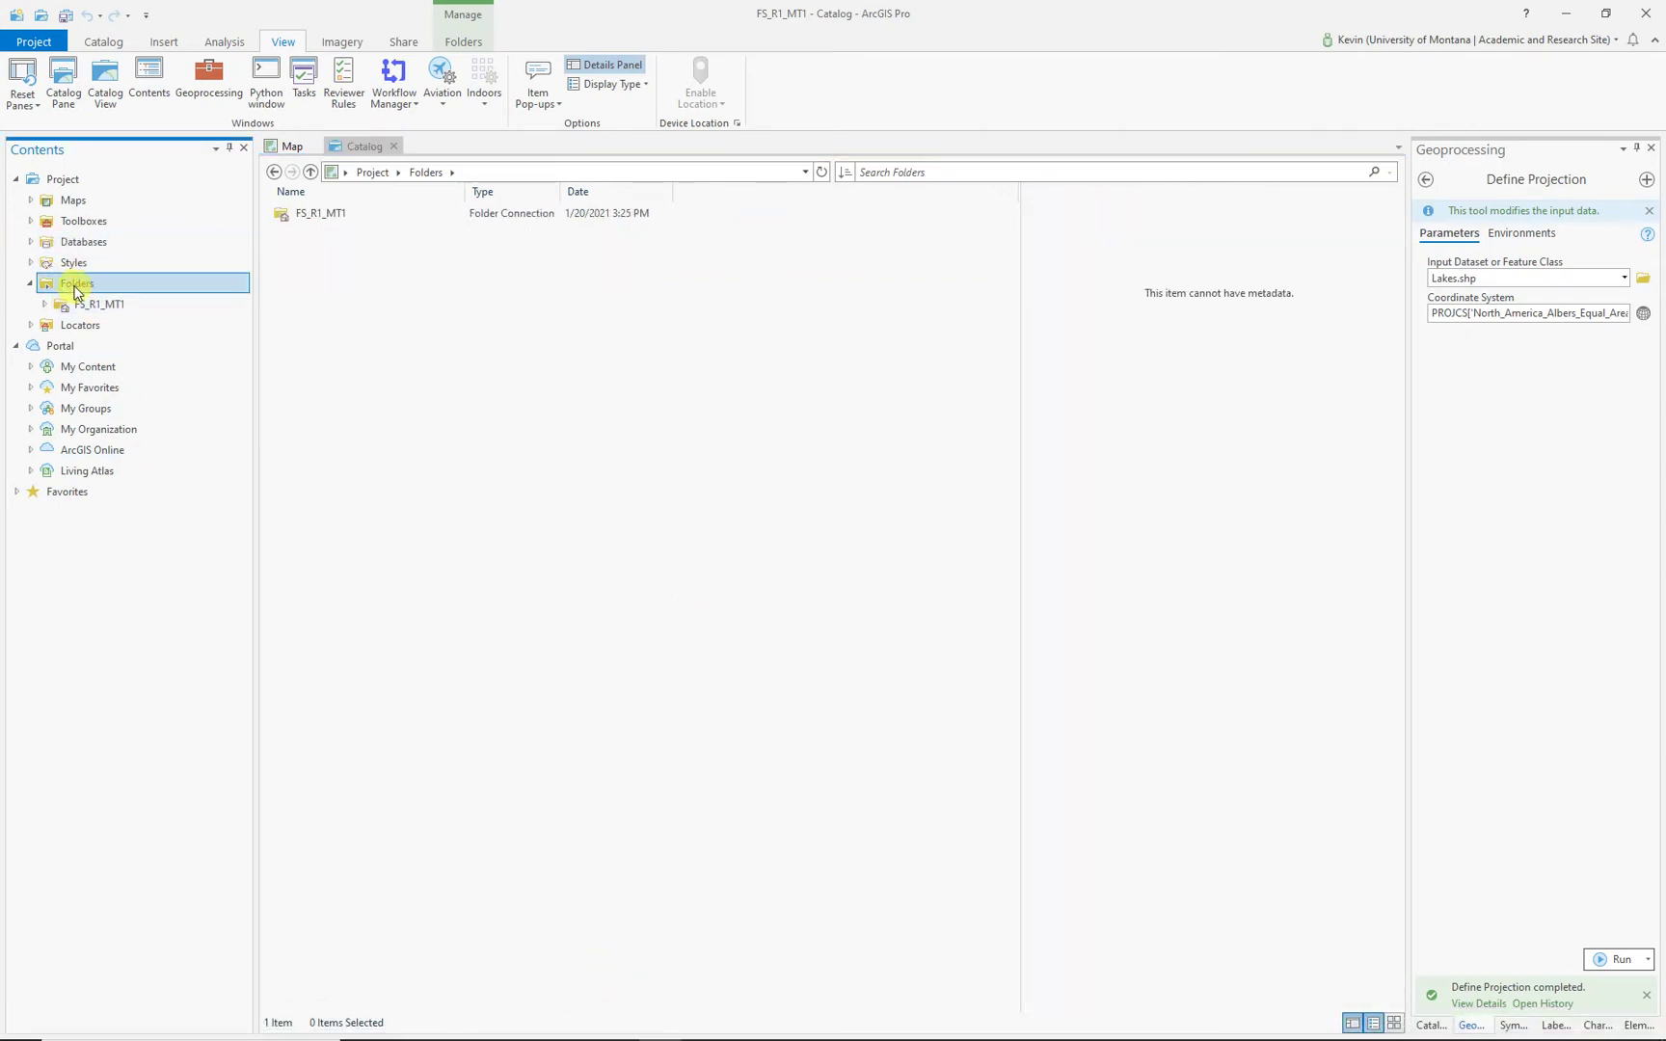
right_click(77, 289)
left_click(140, 366)
left_click(108, 305)
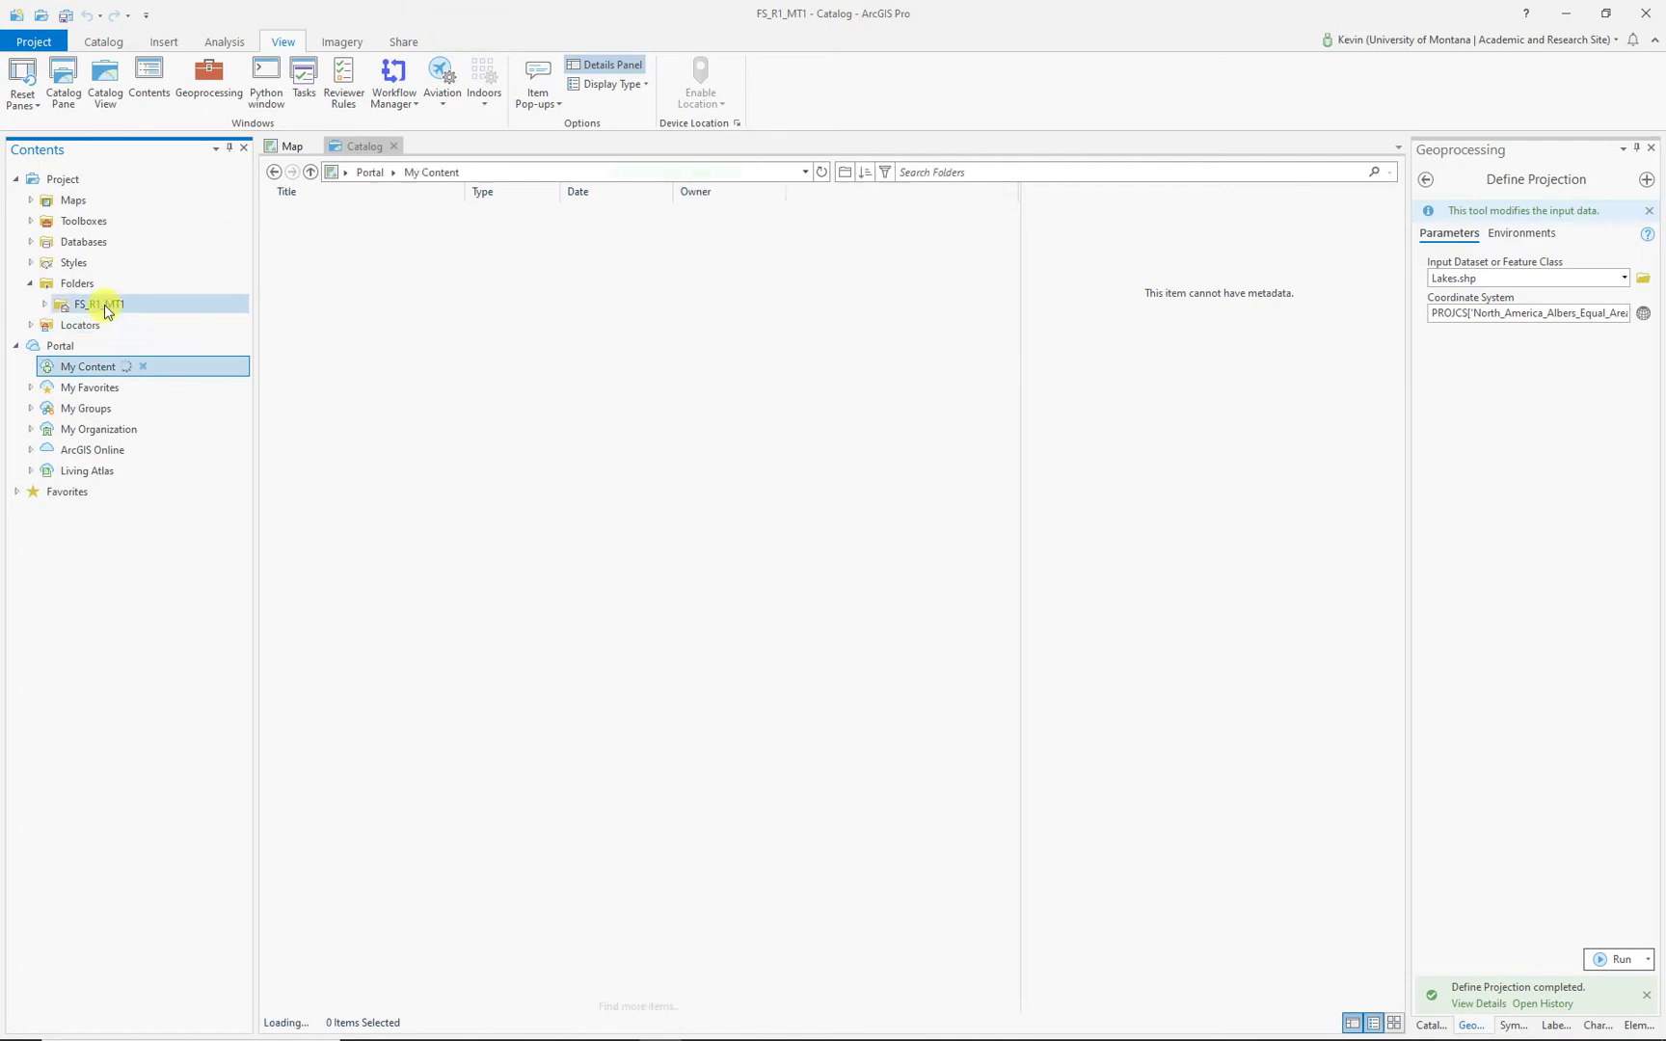
right_click(105, 307)
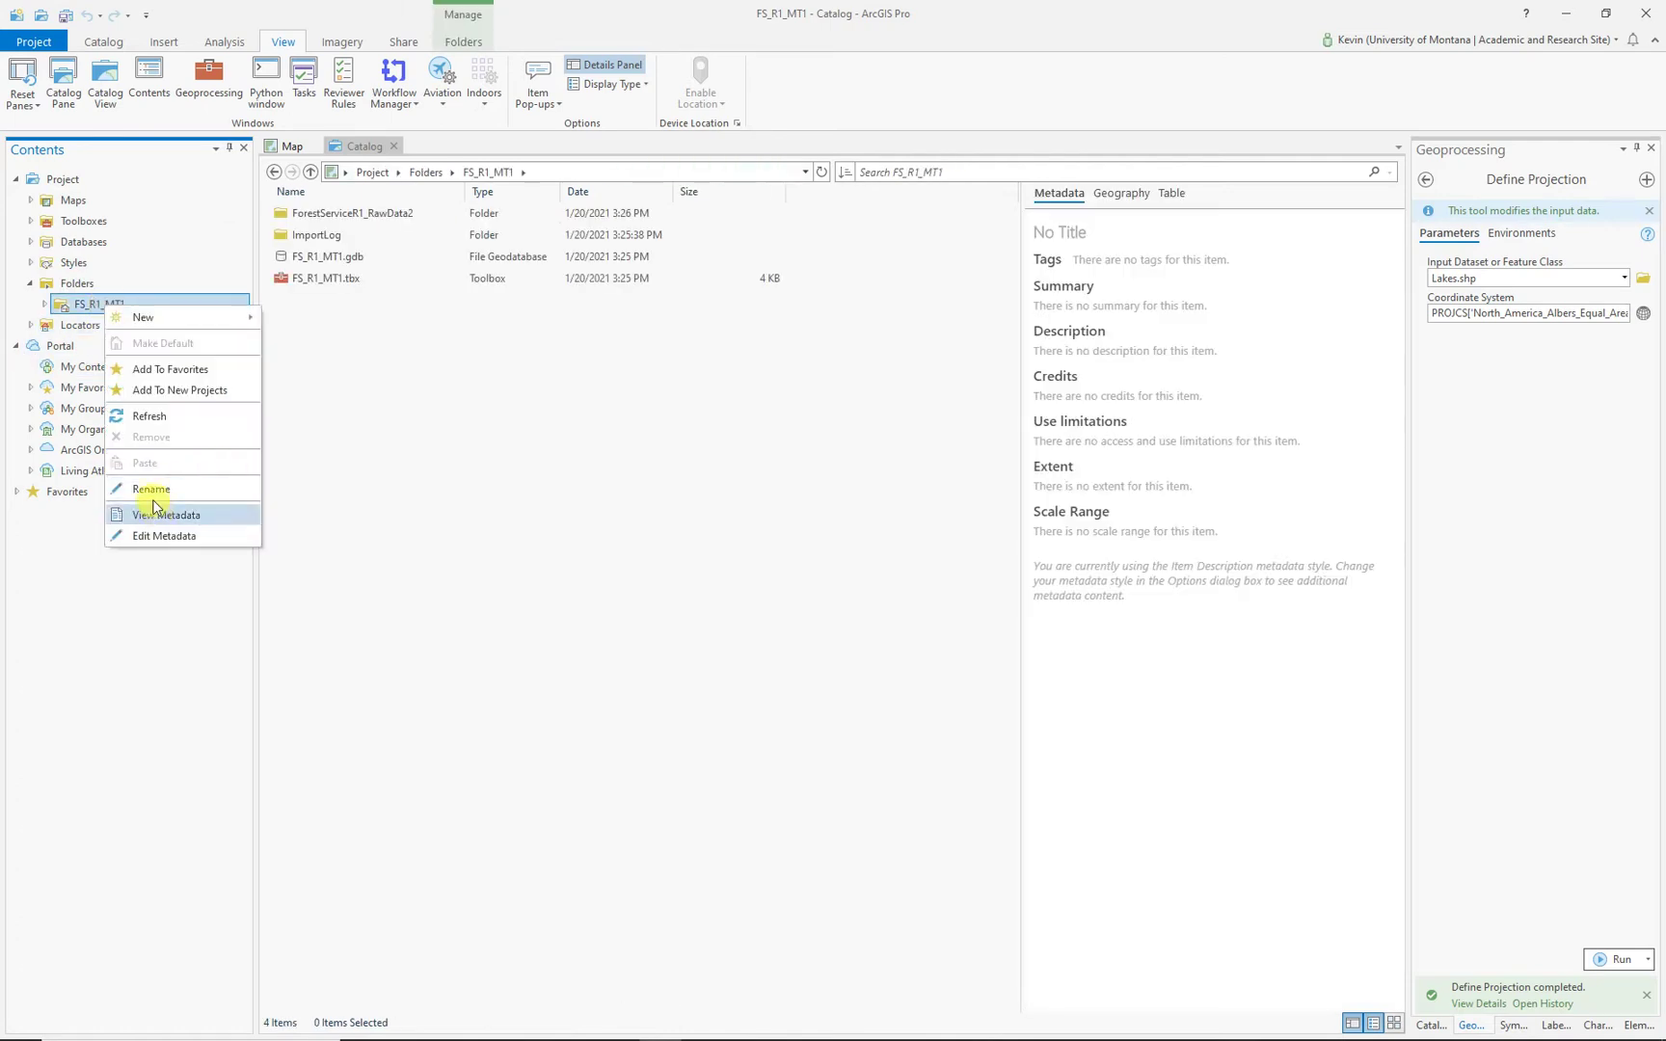
left_click(147, 420)
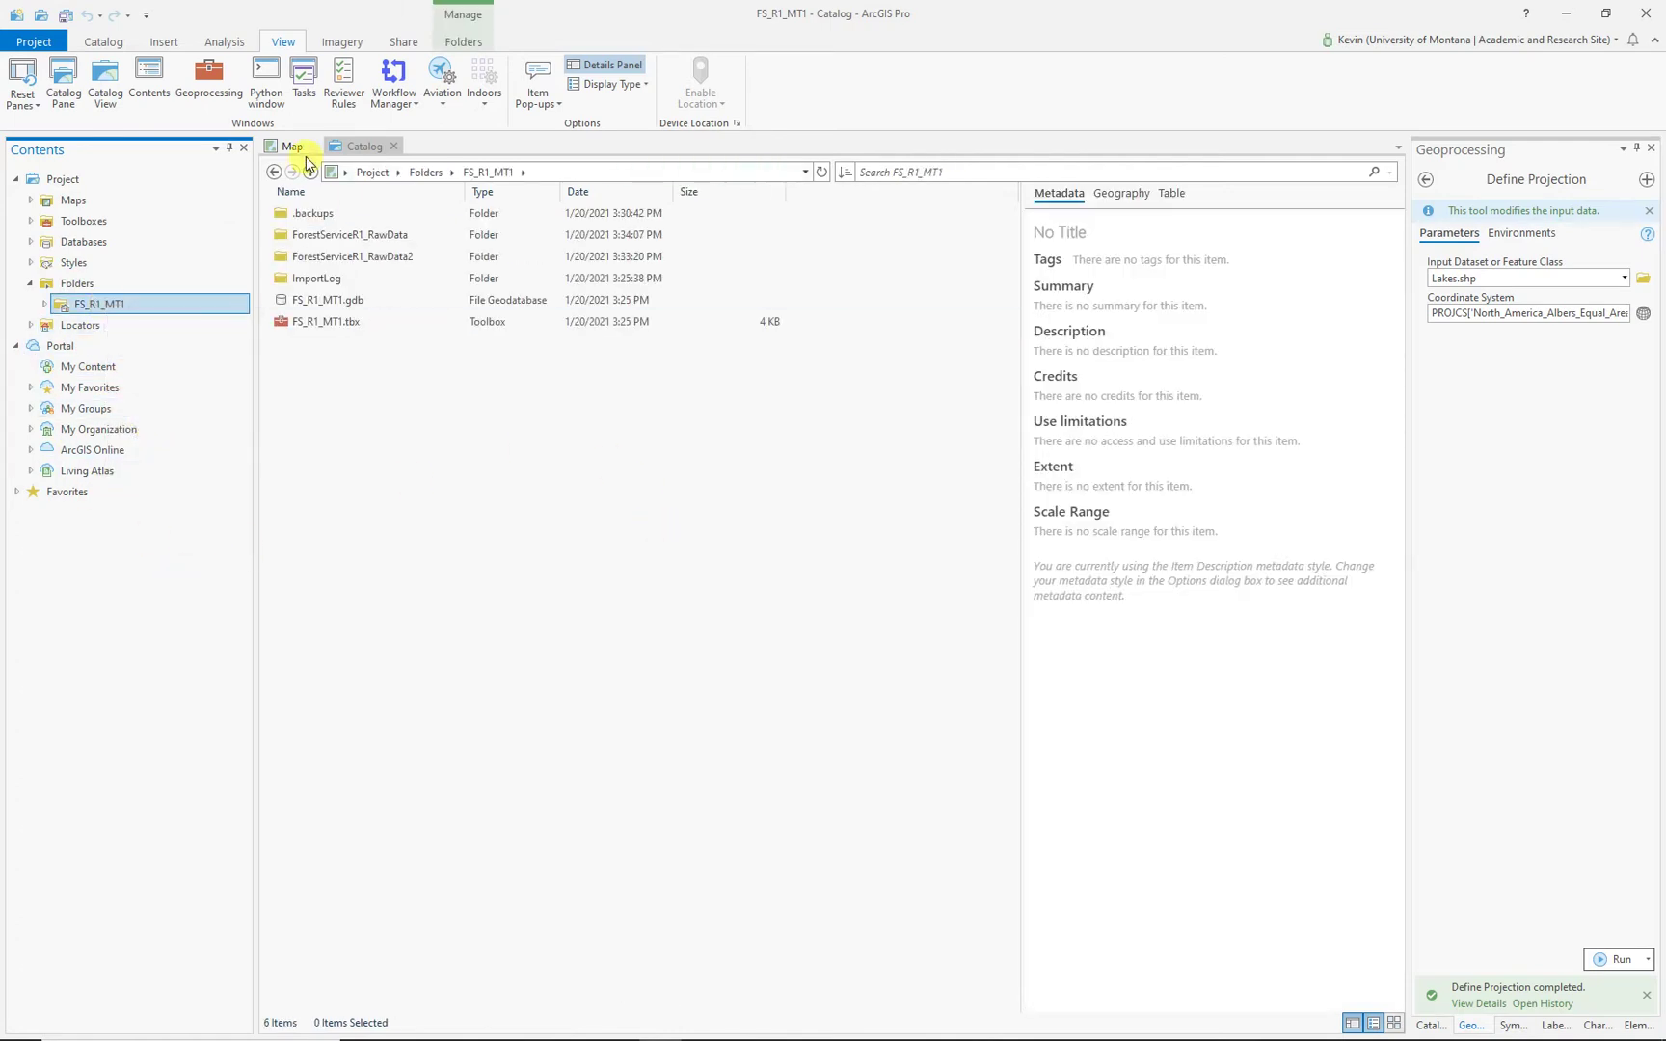
Step: Open ForestServiceR1_RawData and review the spatial reference in the properties of County.shp, enlarging the dialog to read it
double_click(372, 236)
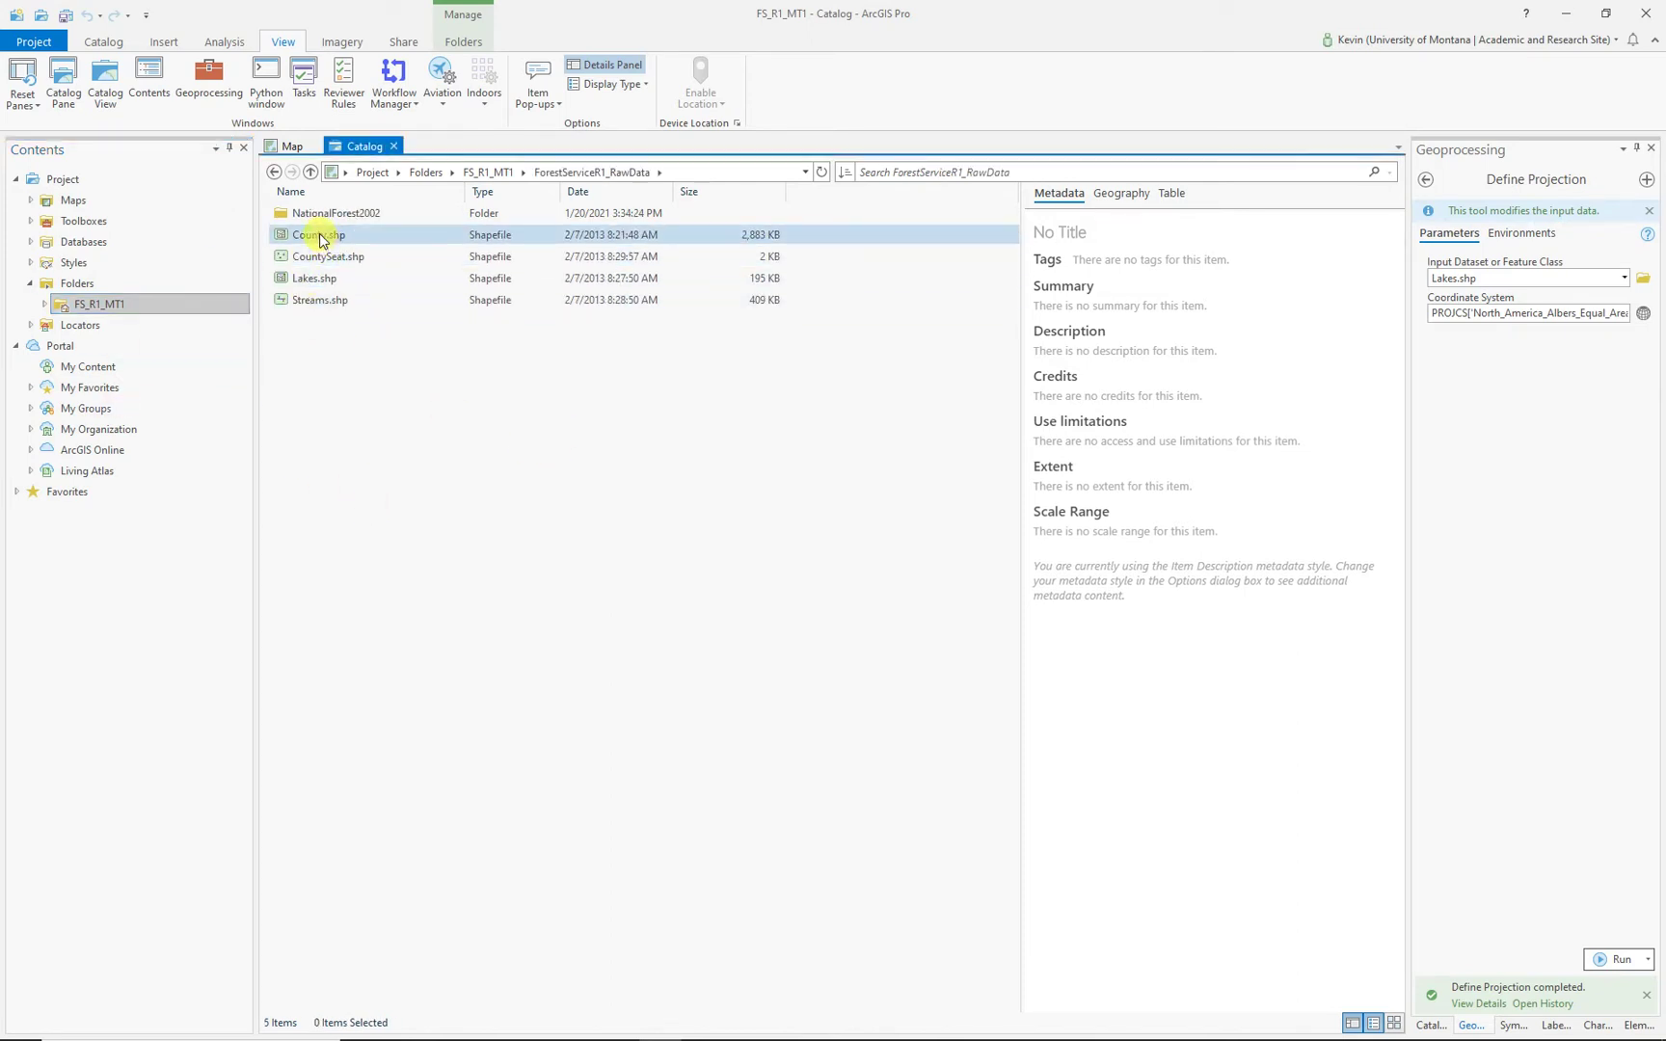
right_click(321, 238)
left_click(368, 468)
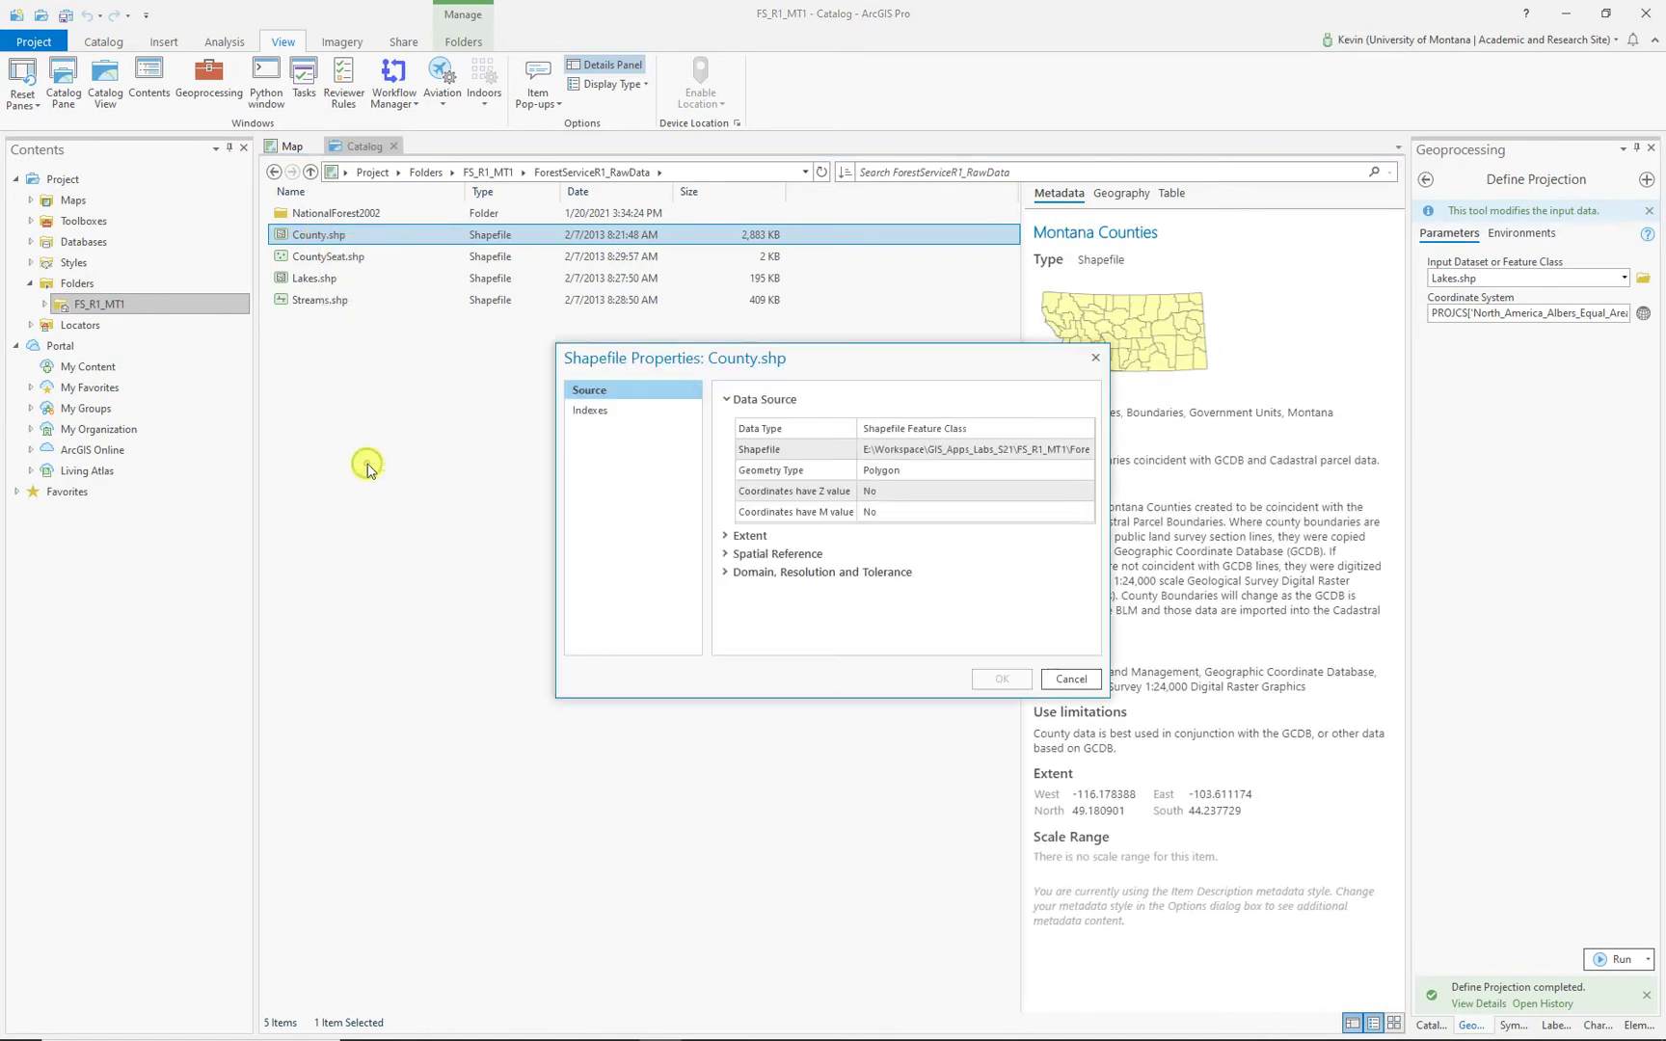
left_click(754, 555)
left_click_drag(887, 698, 901, 992)
left_click(937, 745)
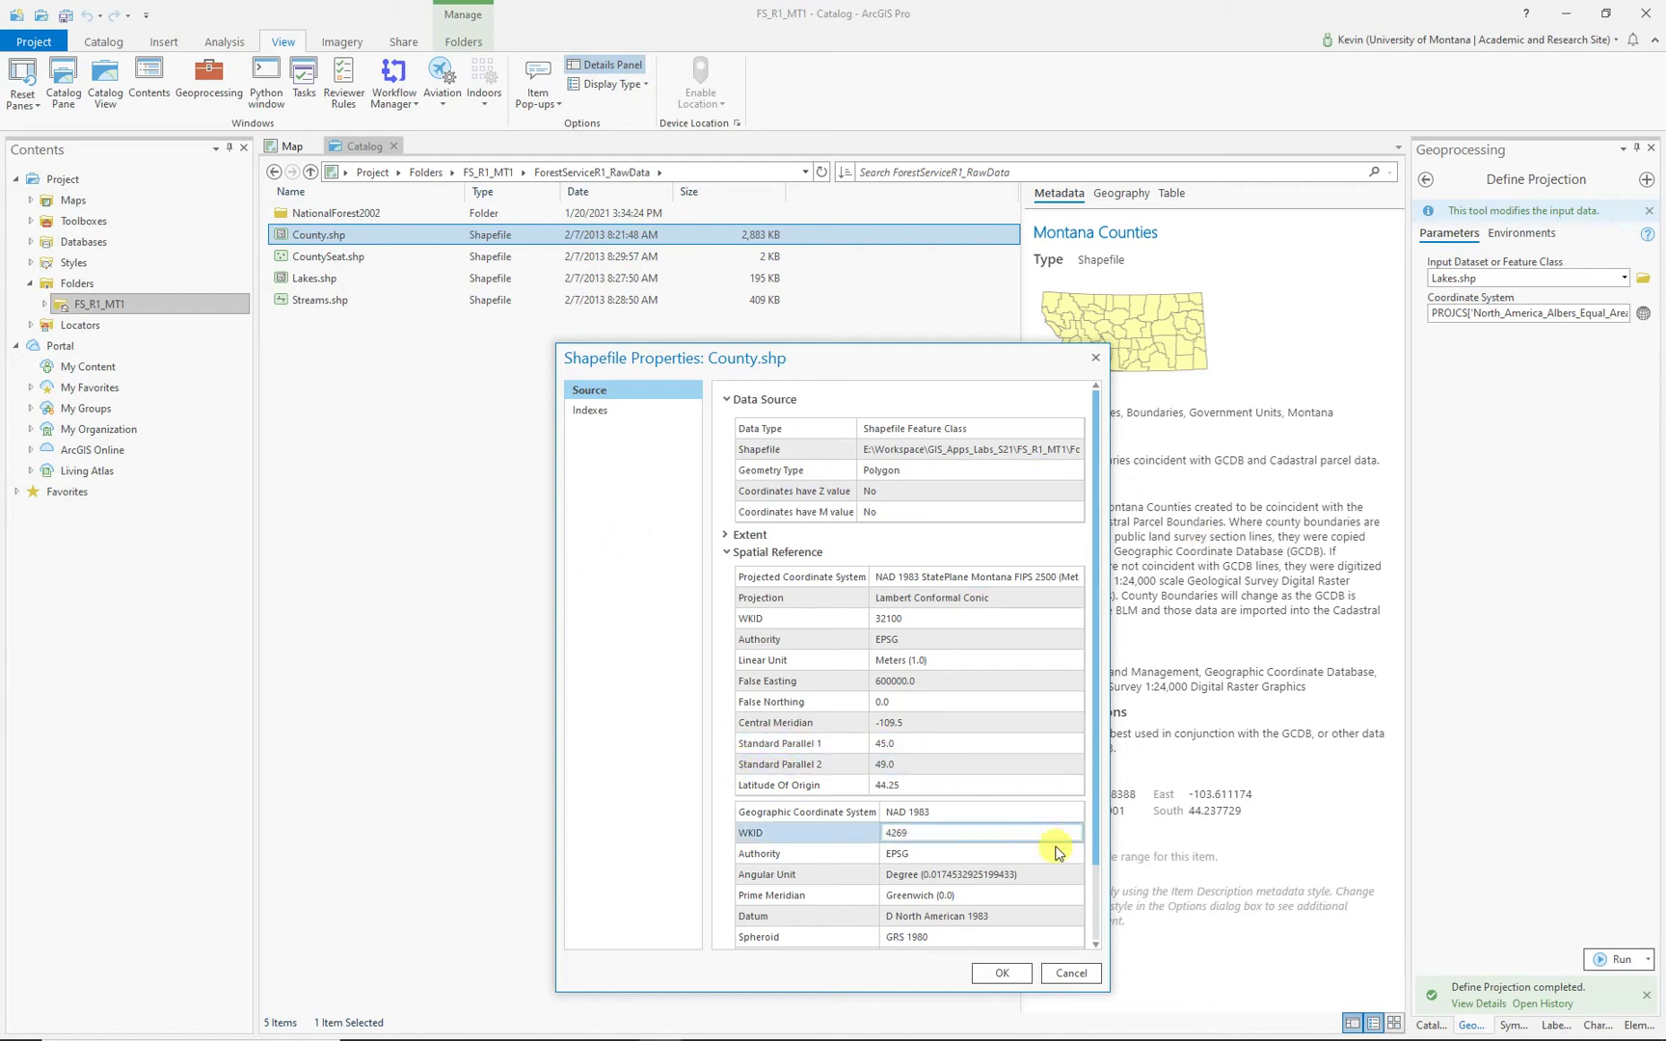
left_click(1070, 974)
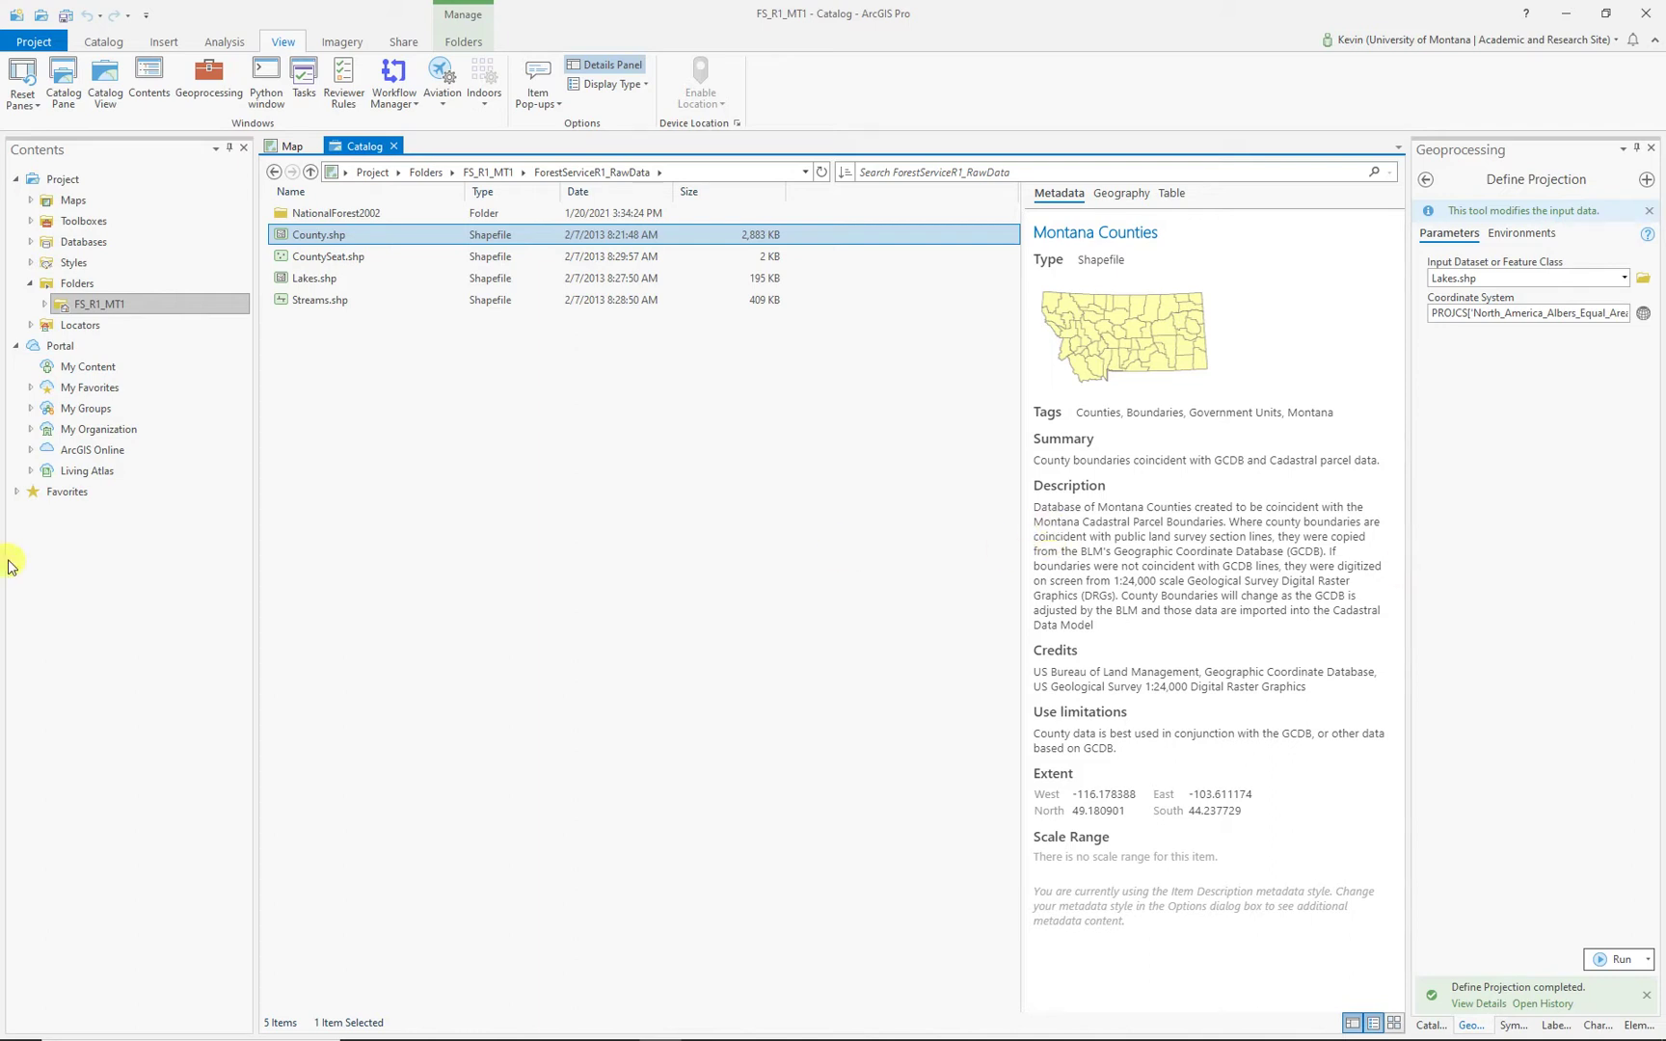
Step: Leave the raw data folder and open the FS_R1_MT1.gdb geodatabase under the project's databases
left_click(117, 318)
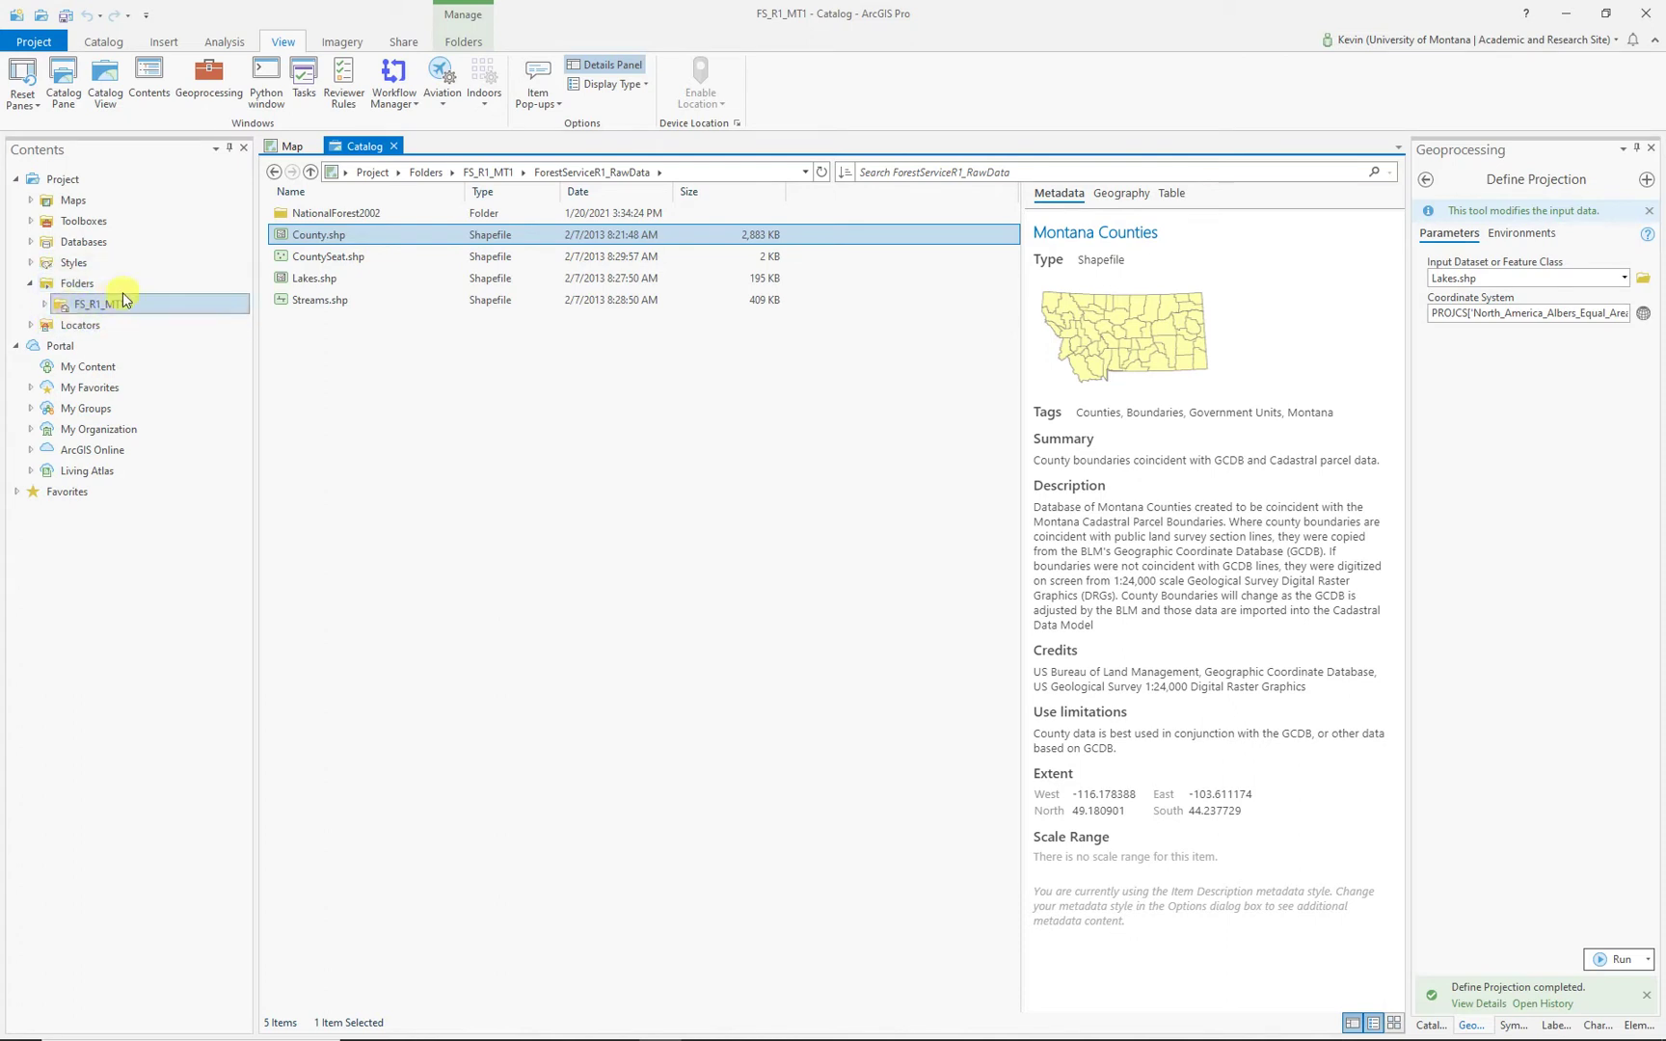
left_click(310, 172)
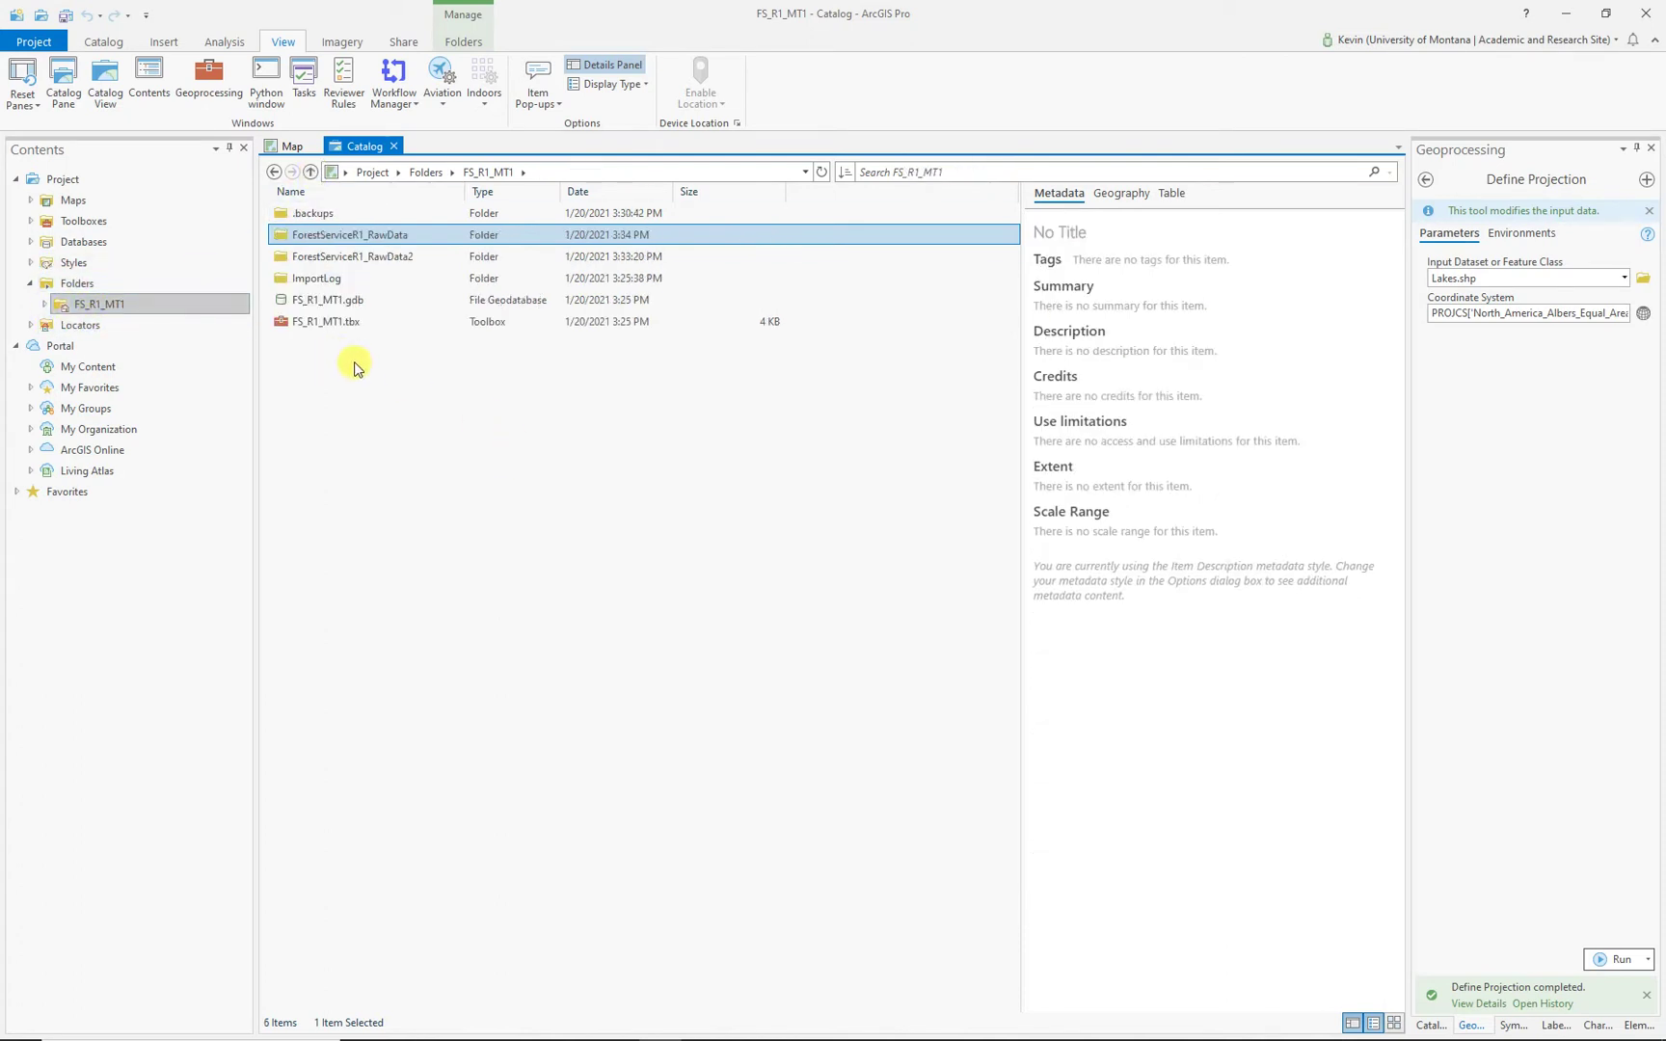
left_click(312, 307)
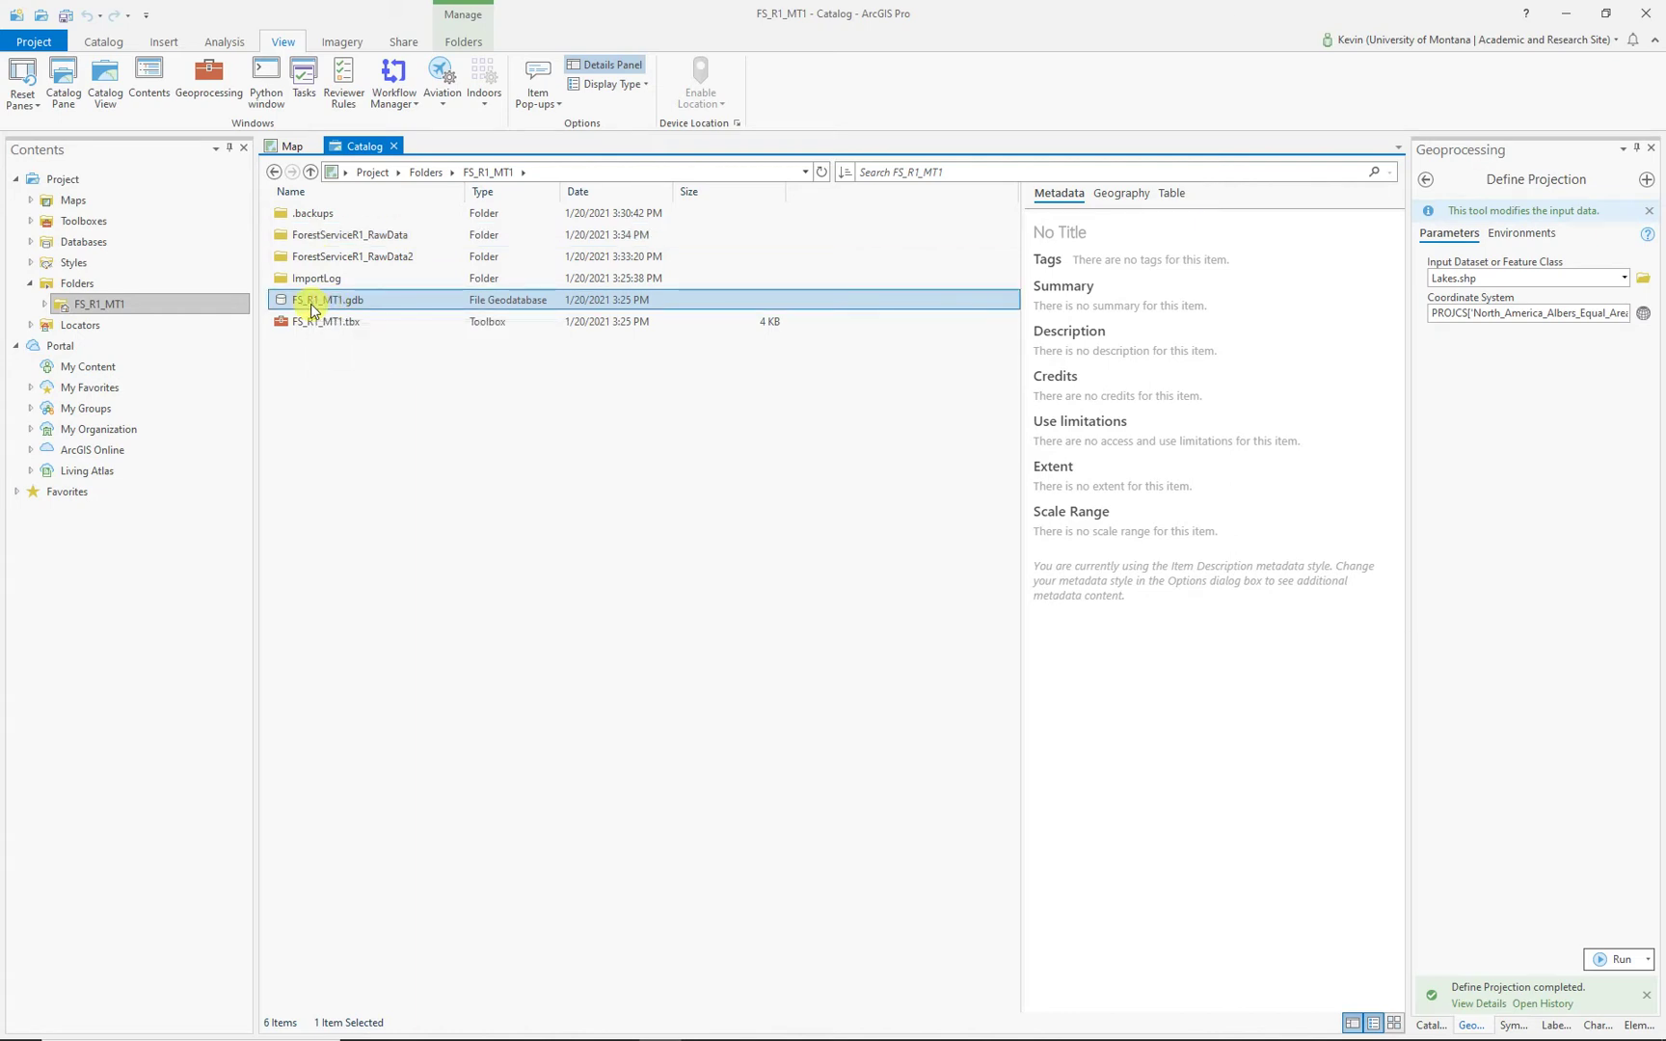
double_click(44, 242)
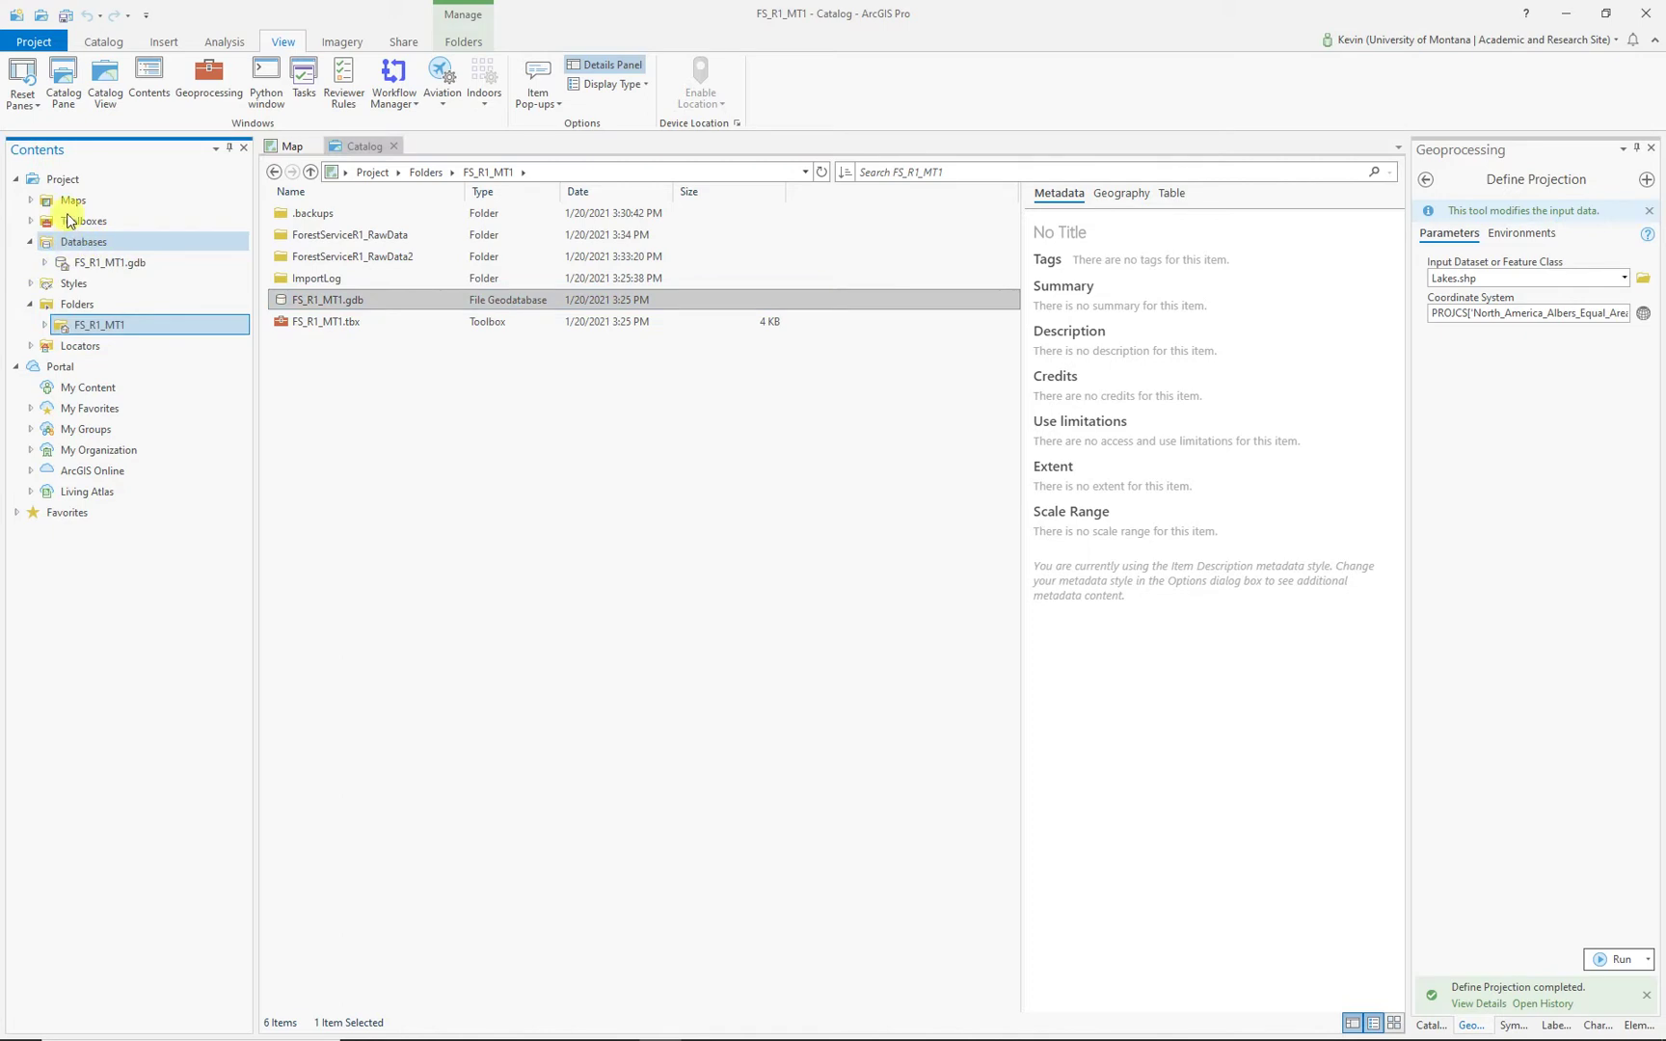
left_click(110, 264)
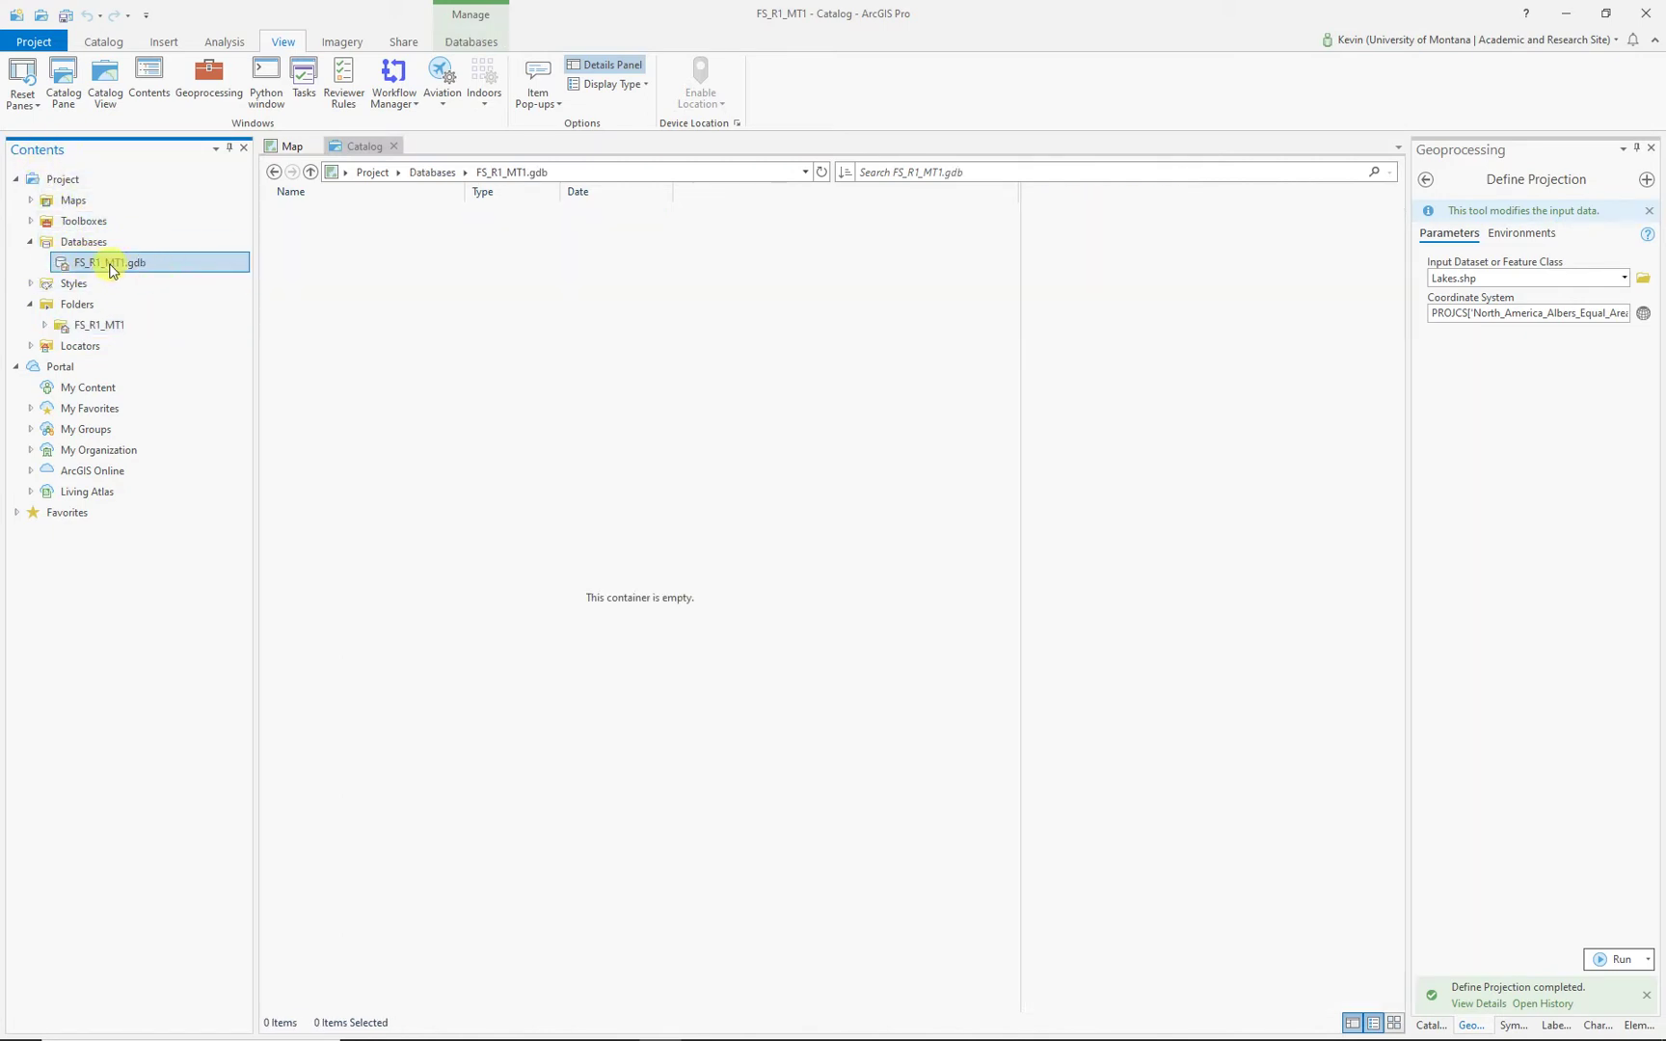
right_click(104, 268)
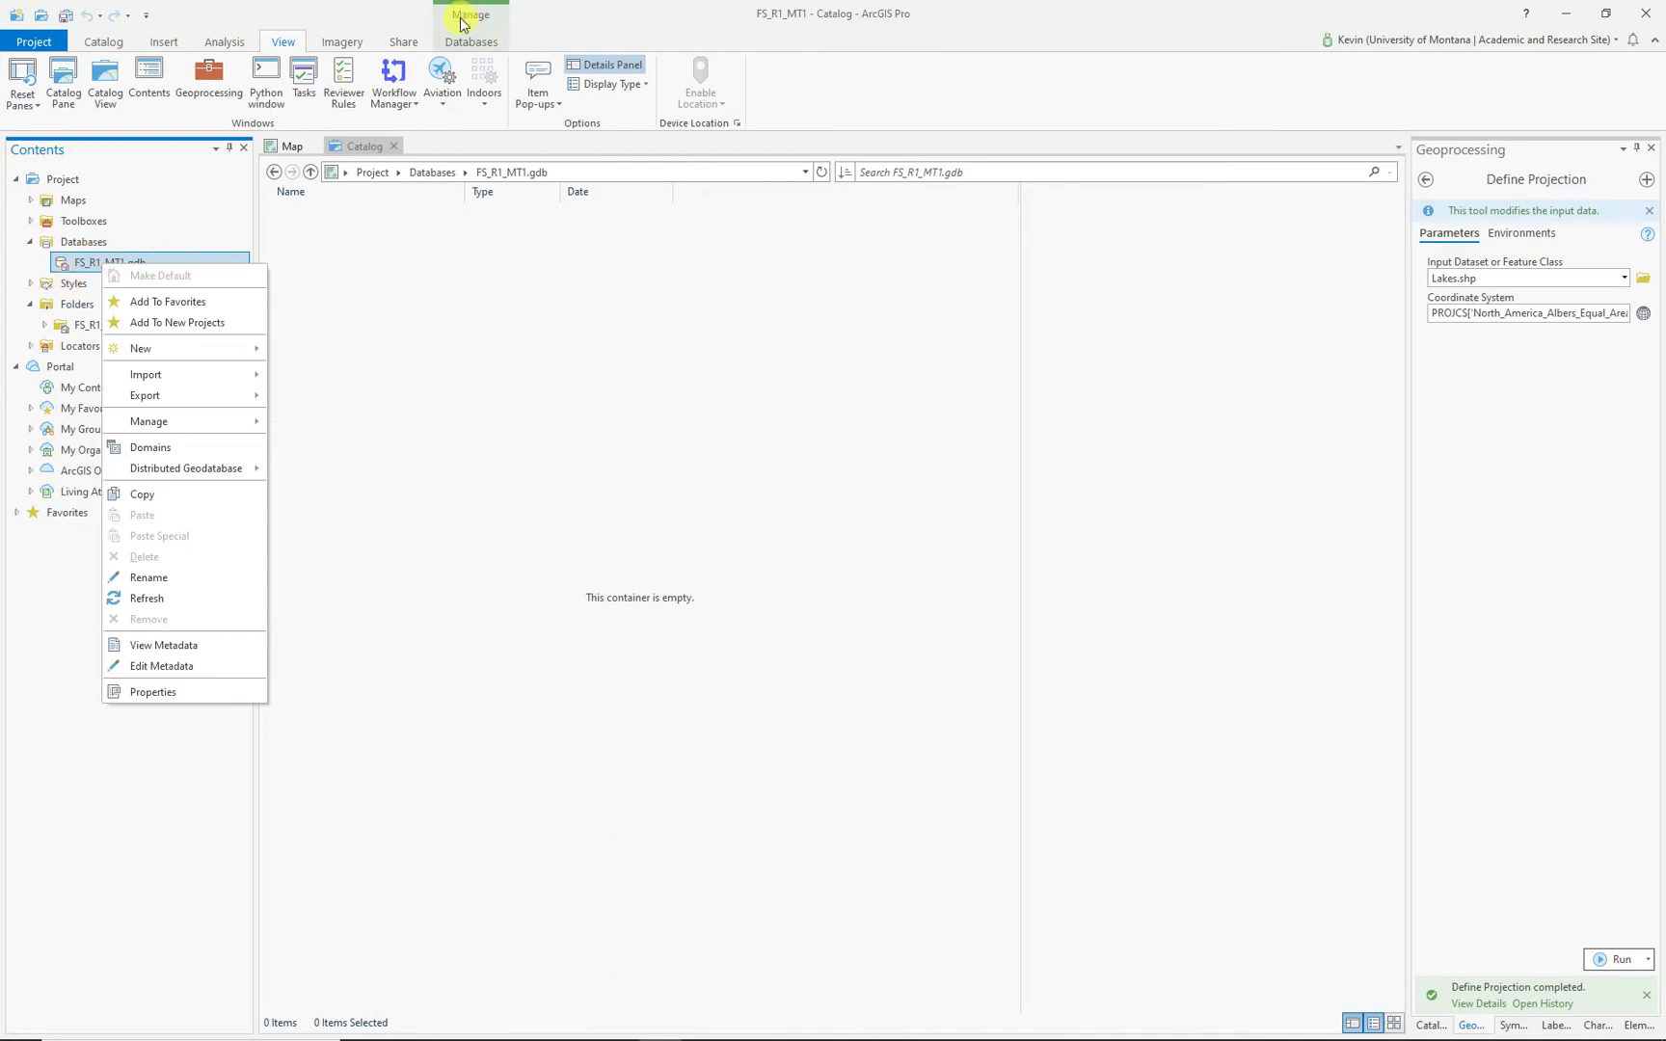
Step: Start a new feature dataset in FS_R1_MT1.gdb and name it Montana_Data
left_click(473, 42)
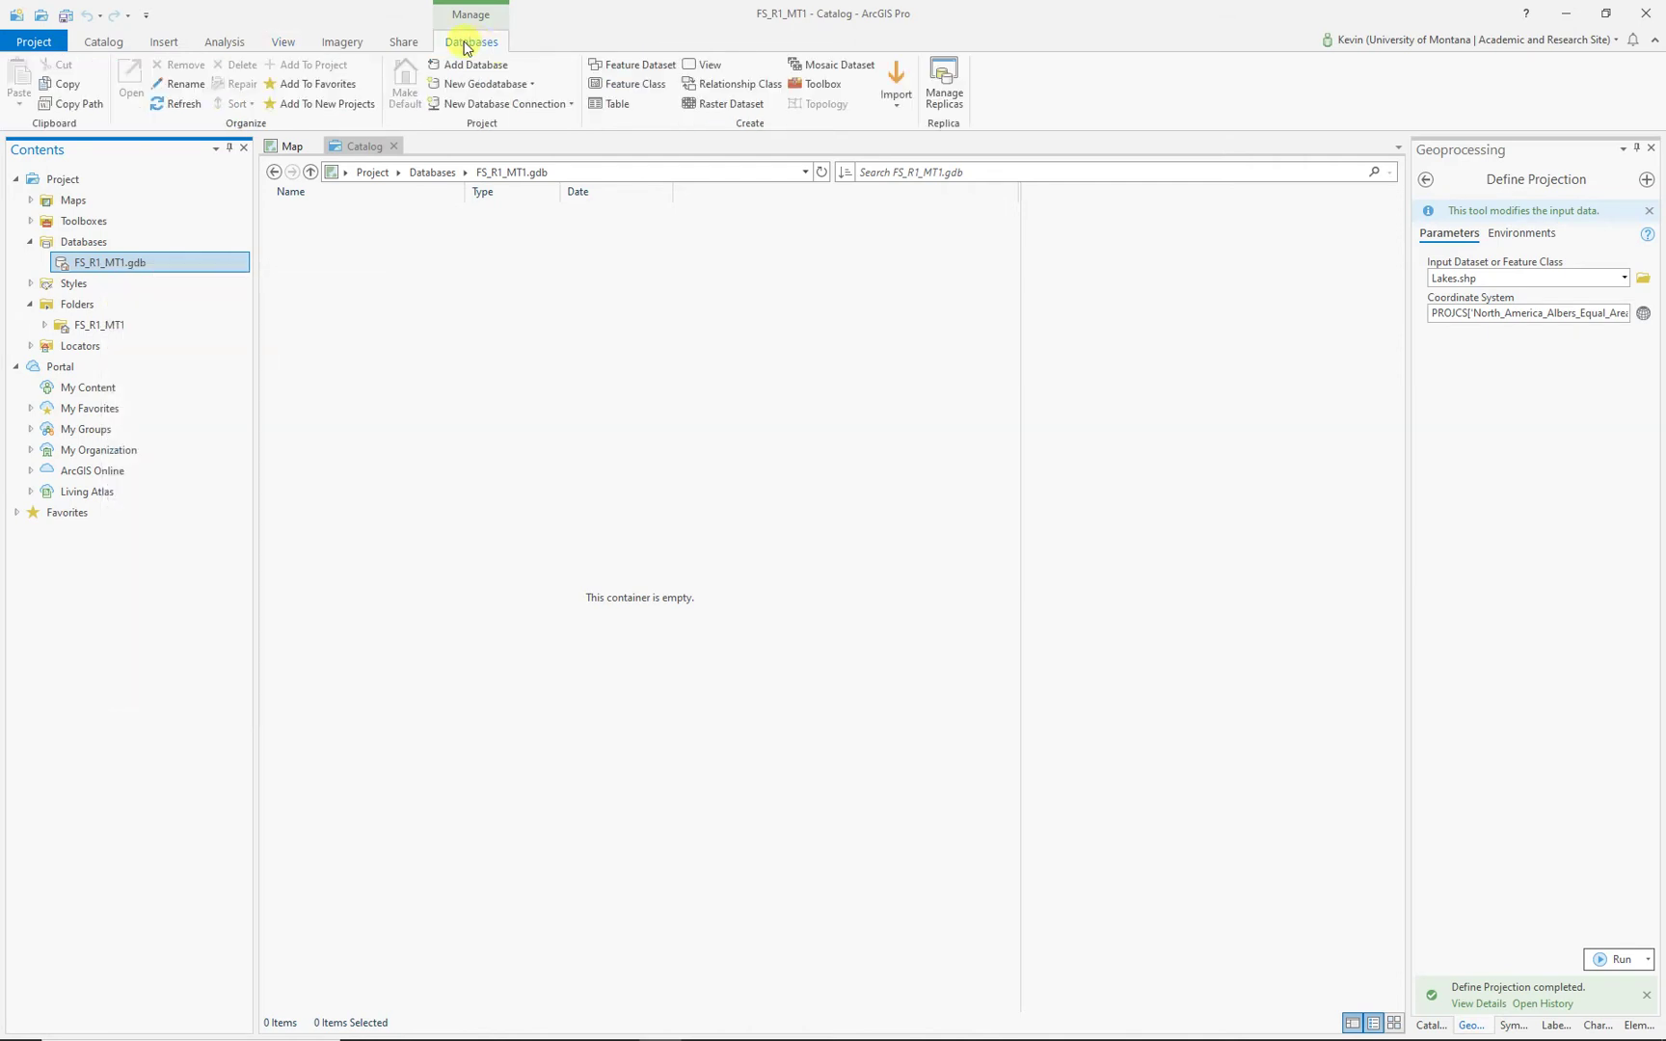
left_click(627, 68)
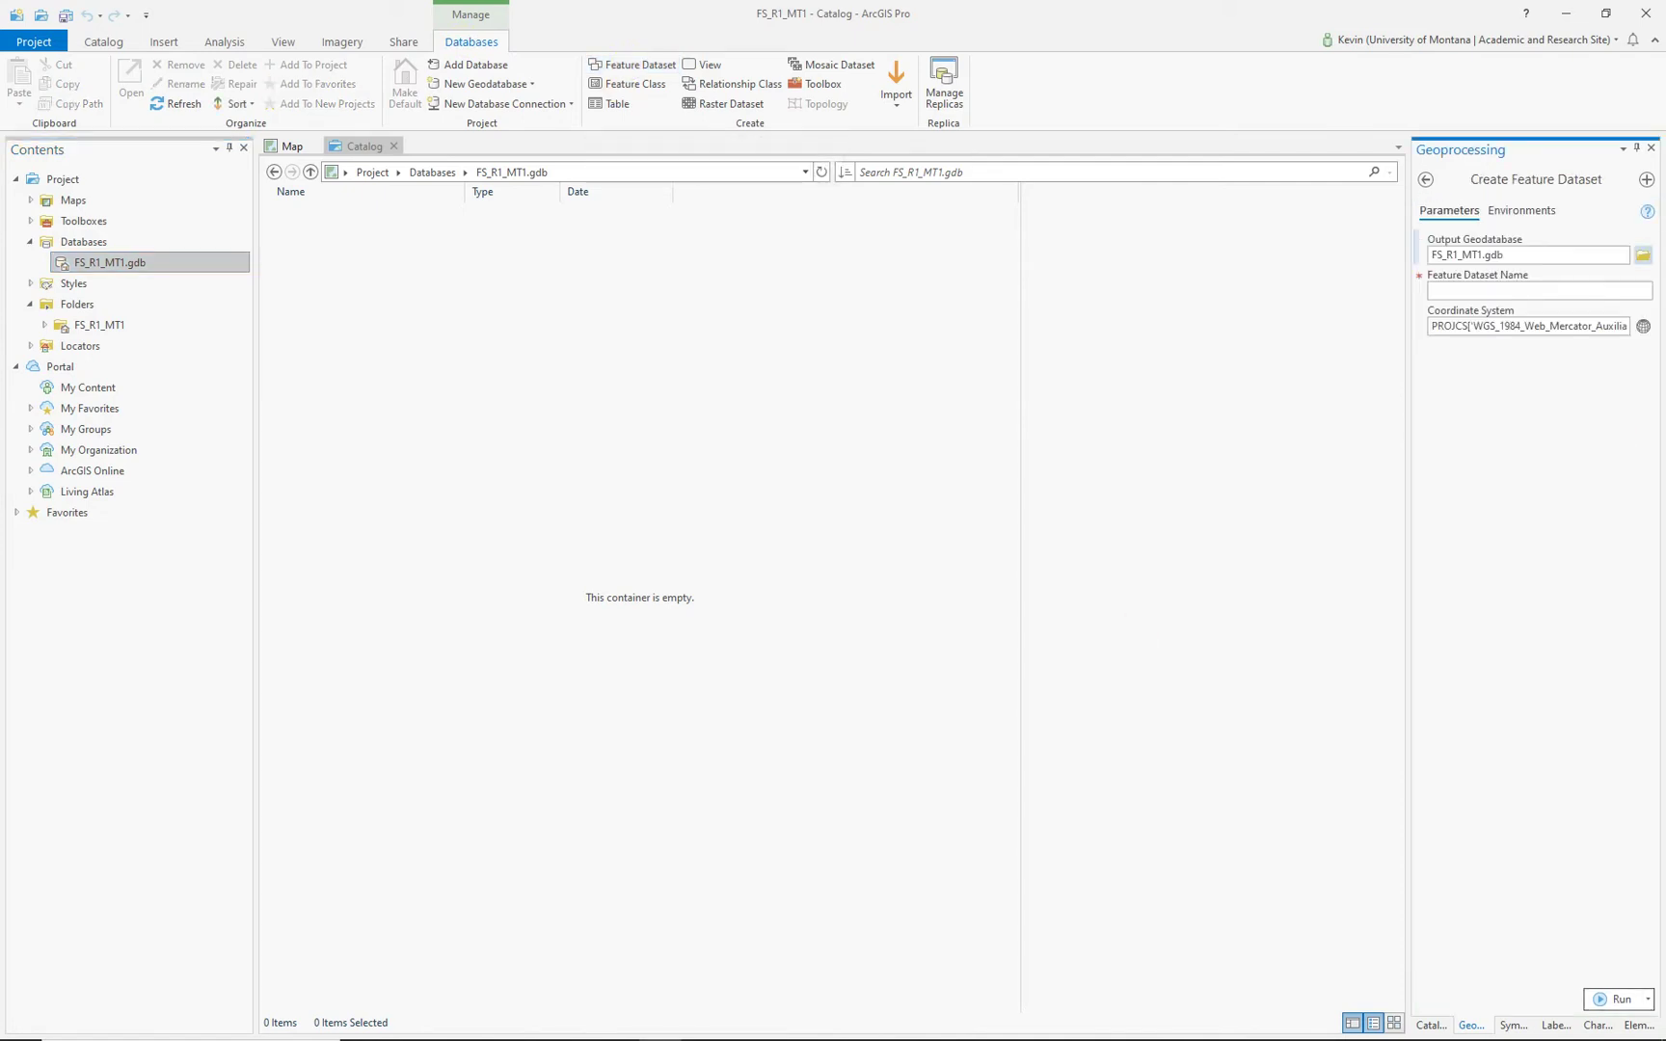
left_click(1447, 290)
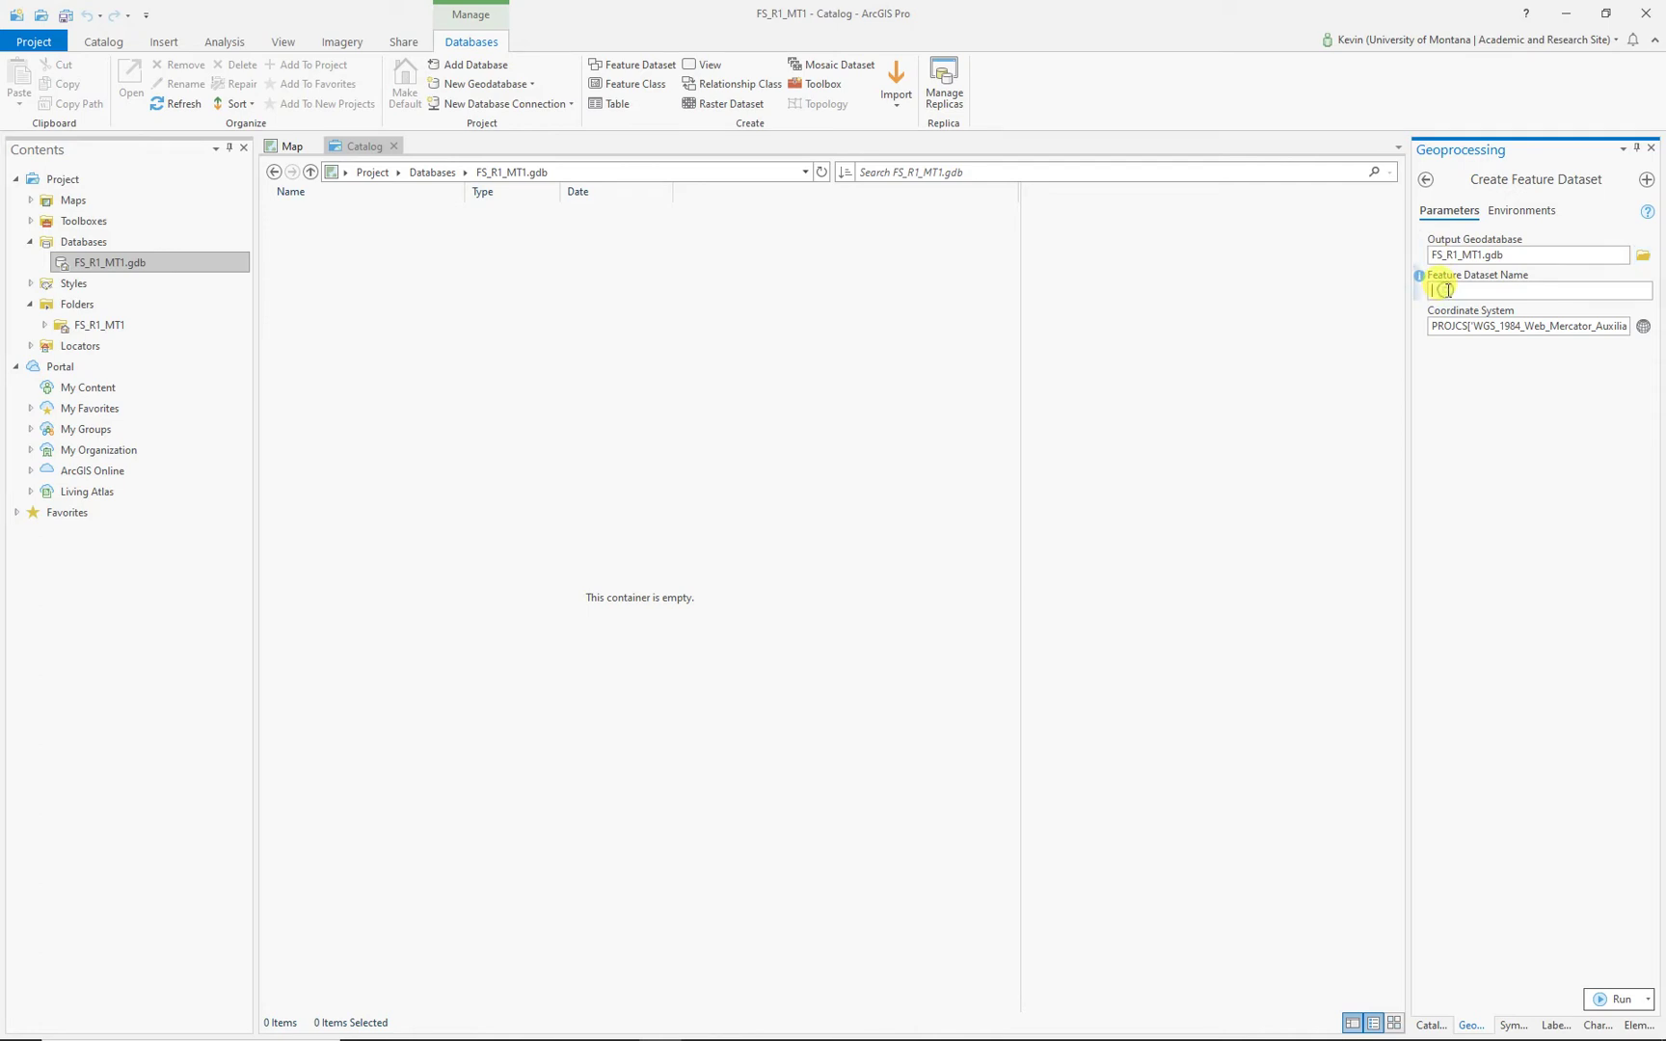
type("Montana_Data")
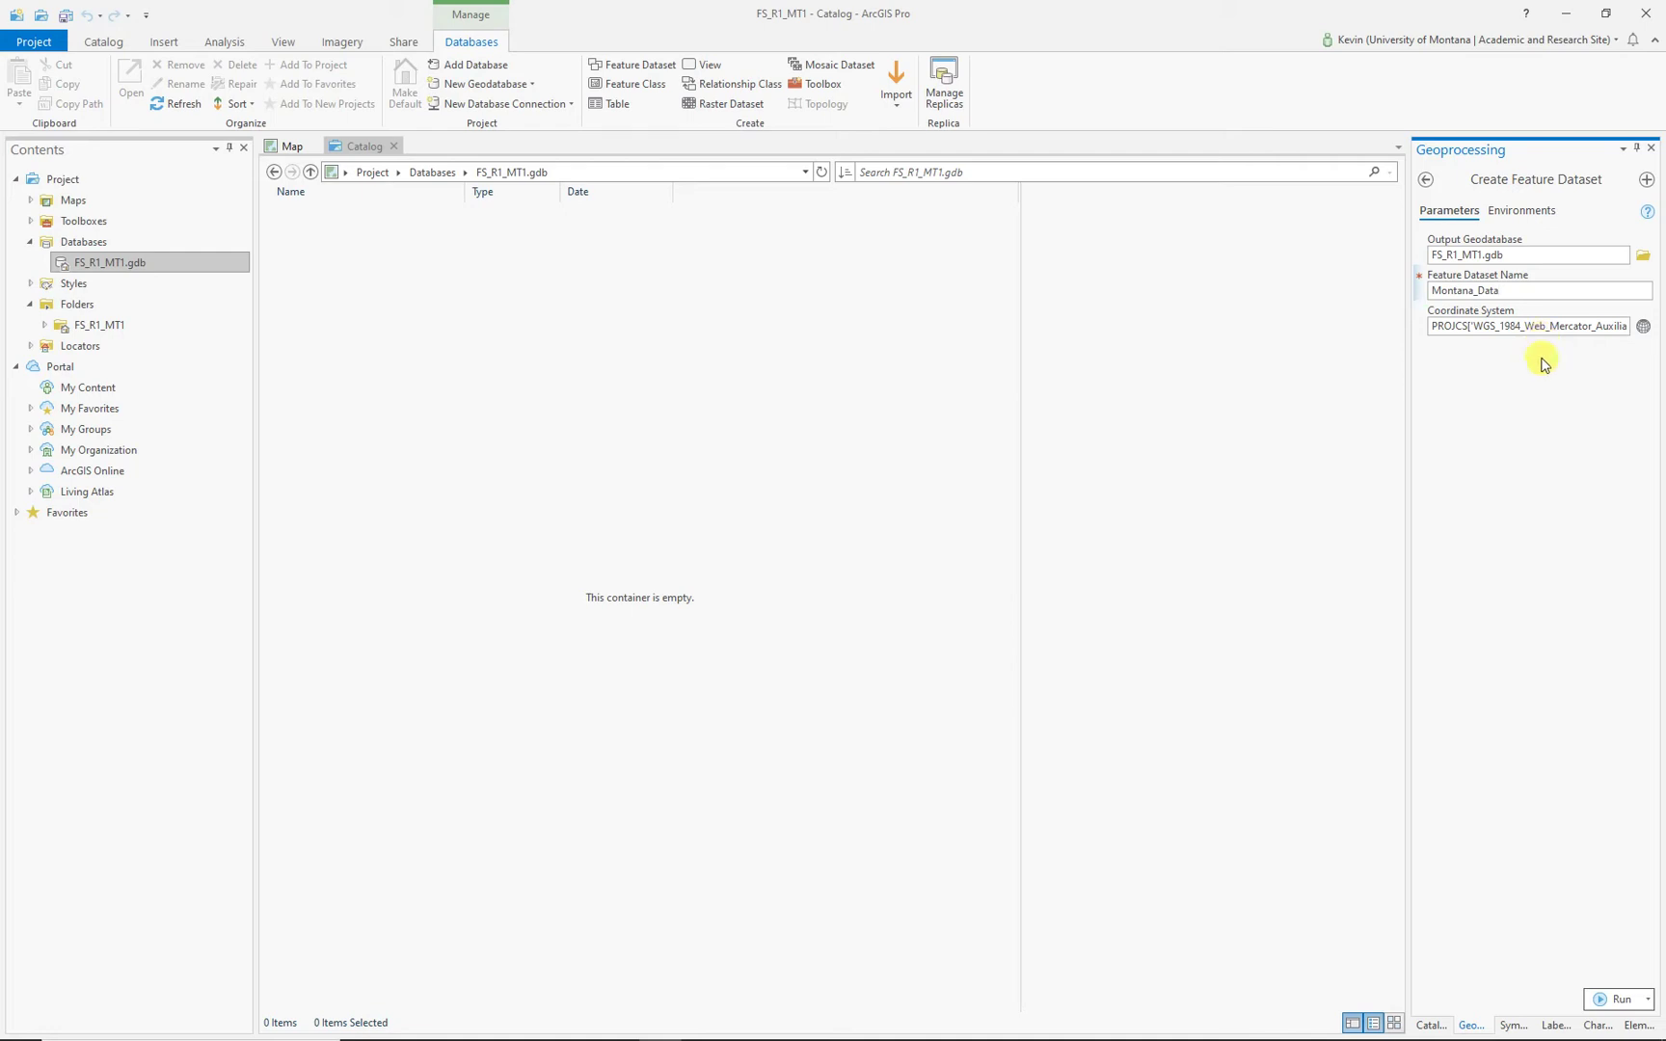
Step: Choose the geographic coordinate system NAD 1927 under USA and territories for the feature dataset and run Create Feature Dataset
left_click(1642, 327)
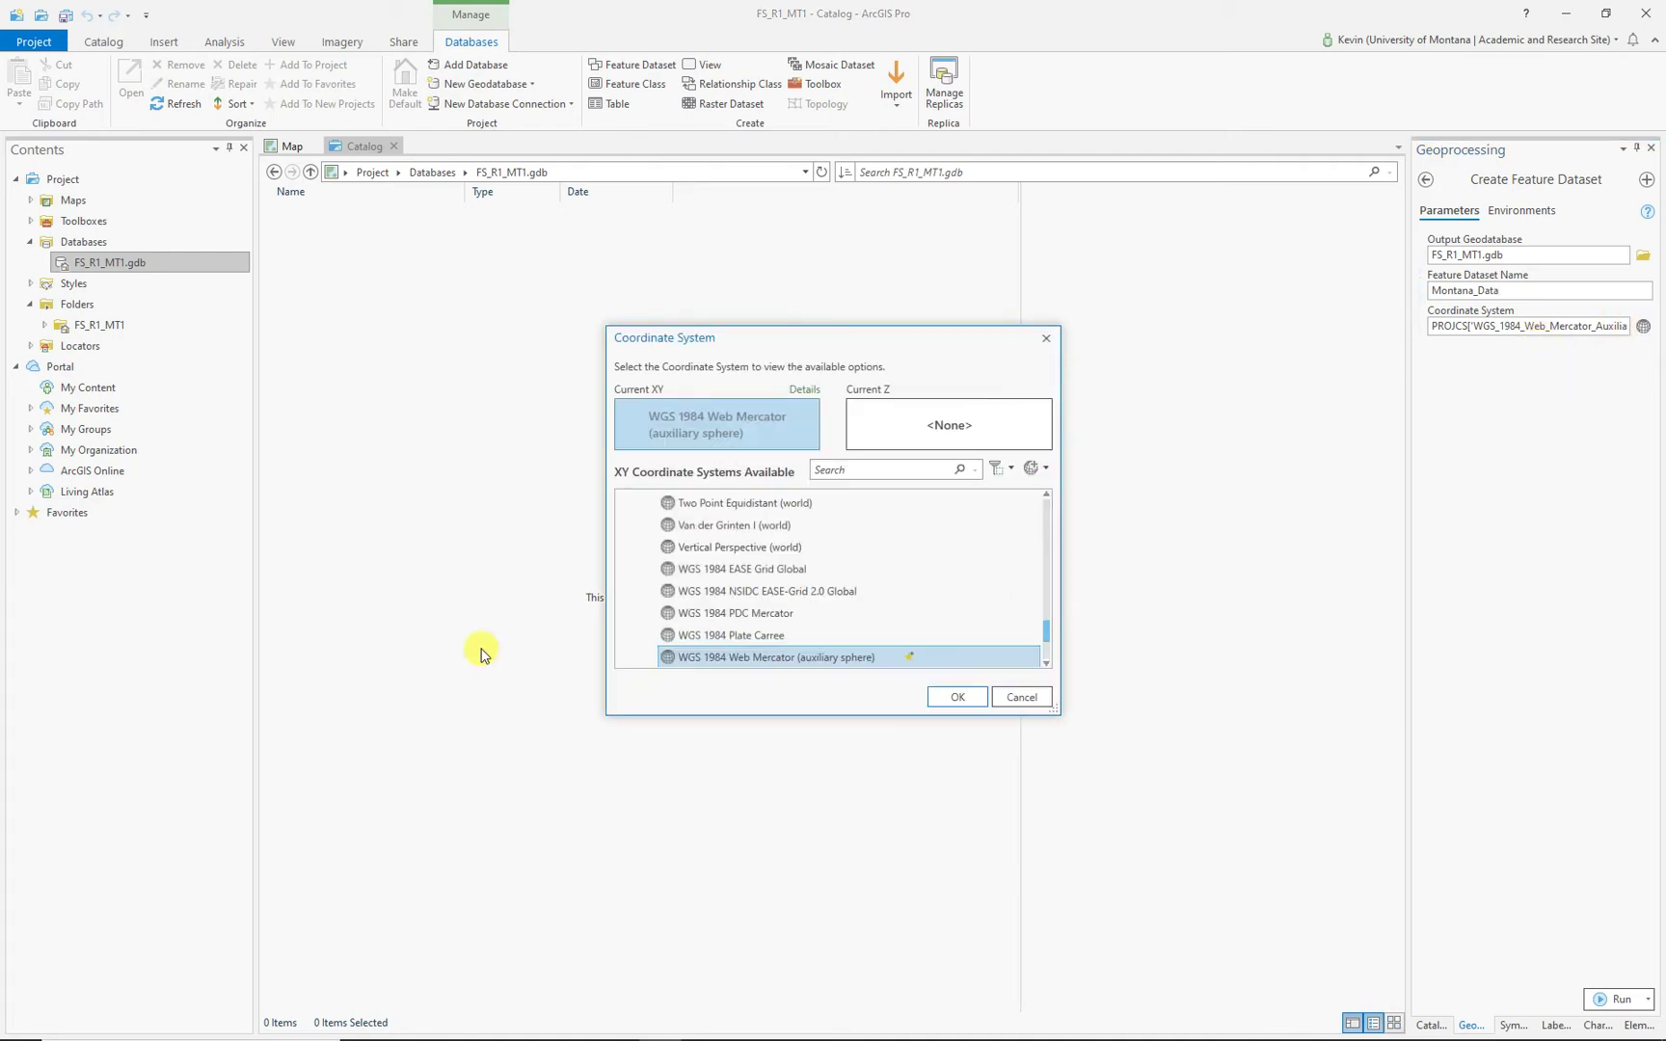
left_click_drag(1049, 631, 1051, 499)
left_click(624, 546)
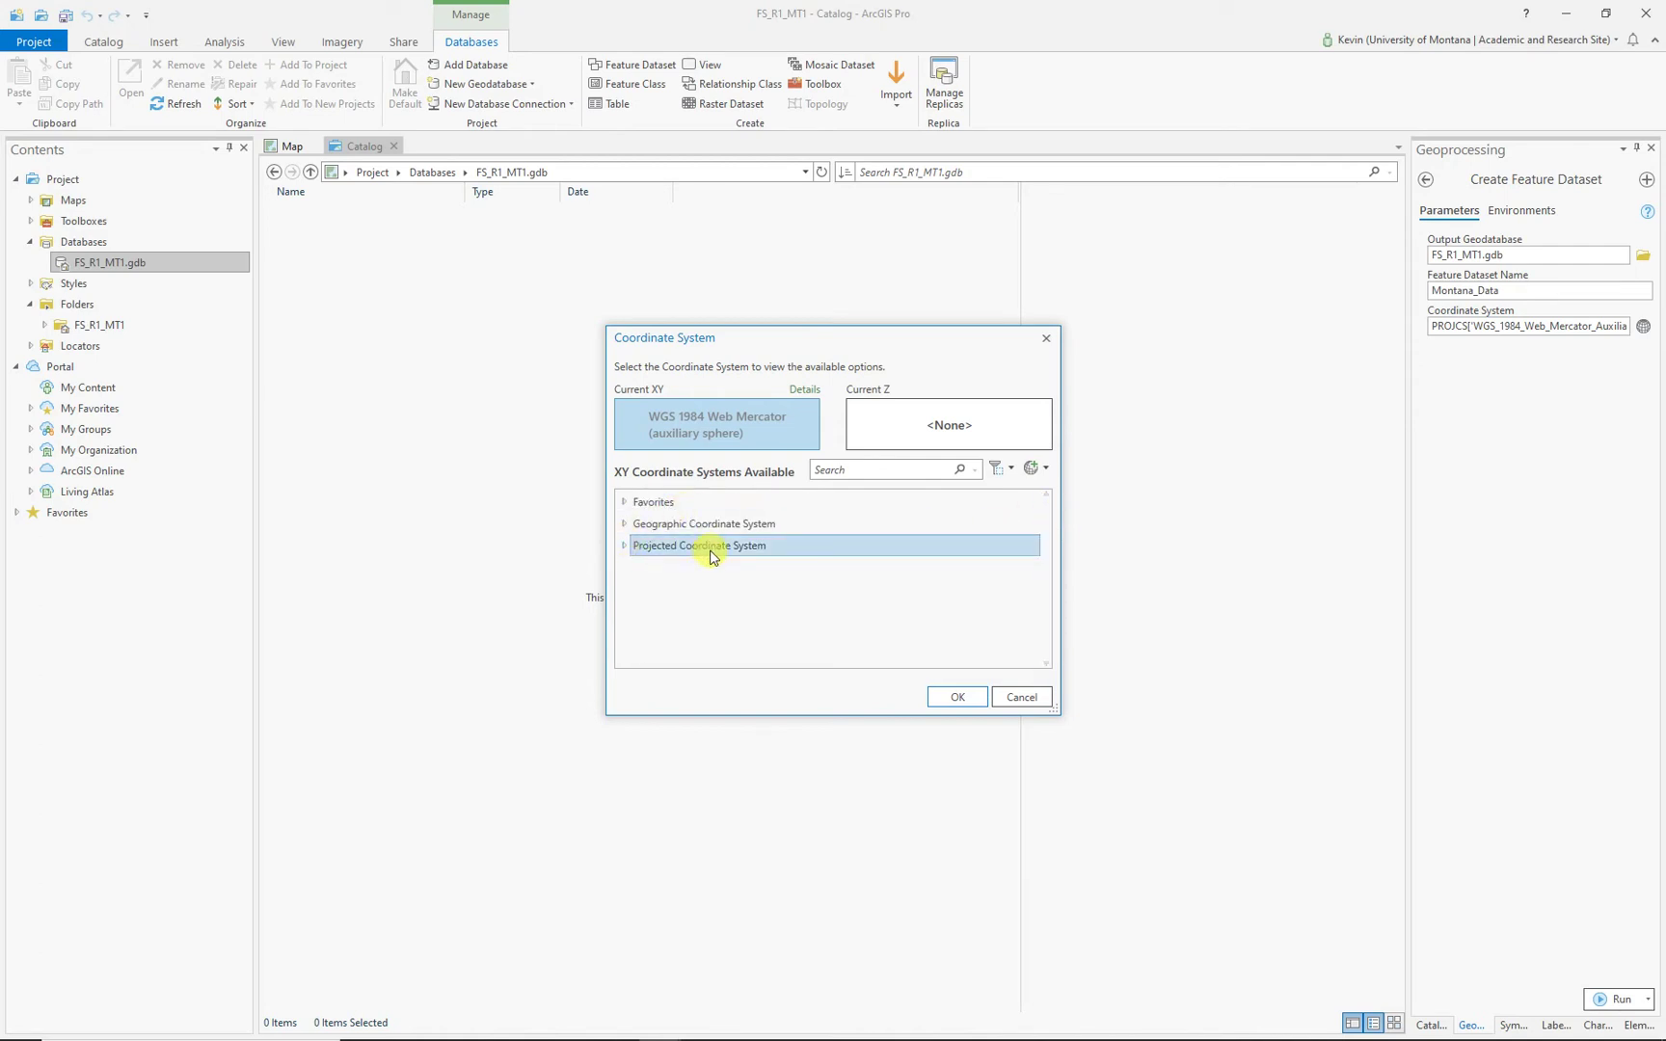
left_click(624, 524)
scroll(771, 553, "down", 2)
left_click(638, 612)
scroll(835, 598, "down", 1)
scroll(834, 597, "down", 3)
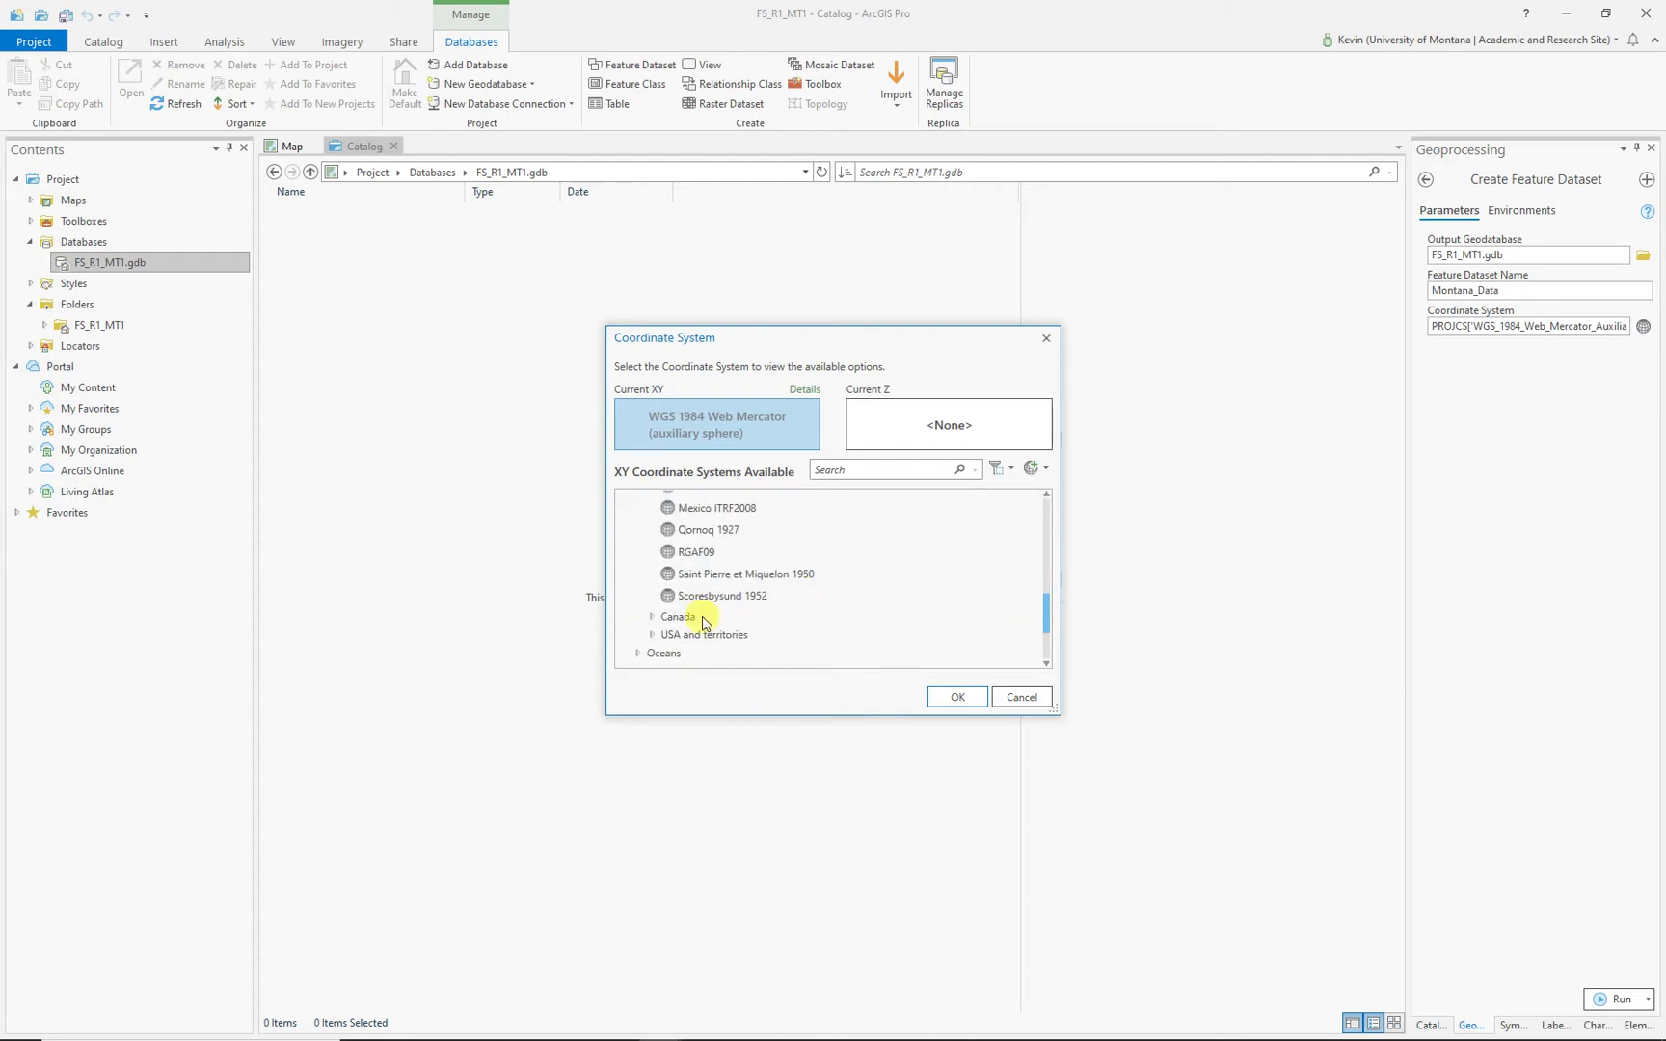
left_click(654, 636)
left_click(725, 631)
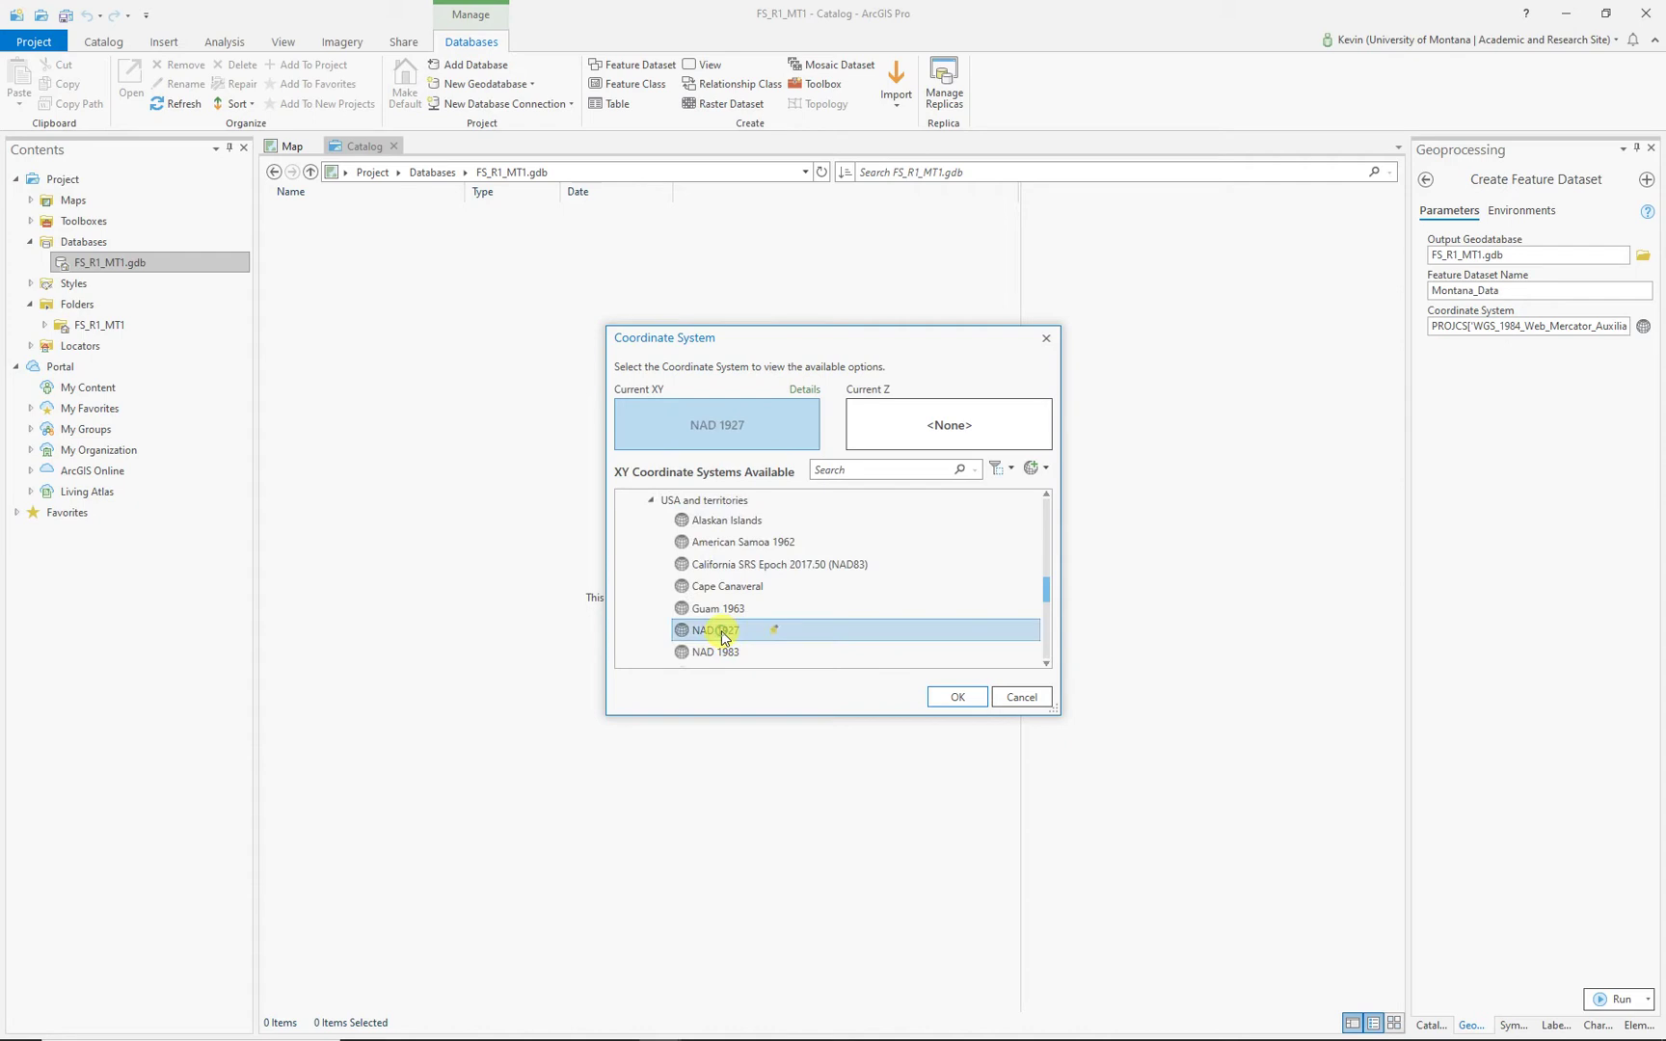
left_click(939, 698)
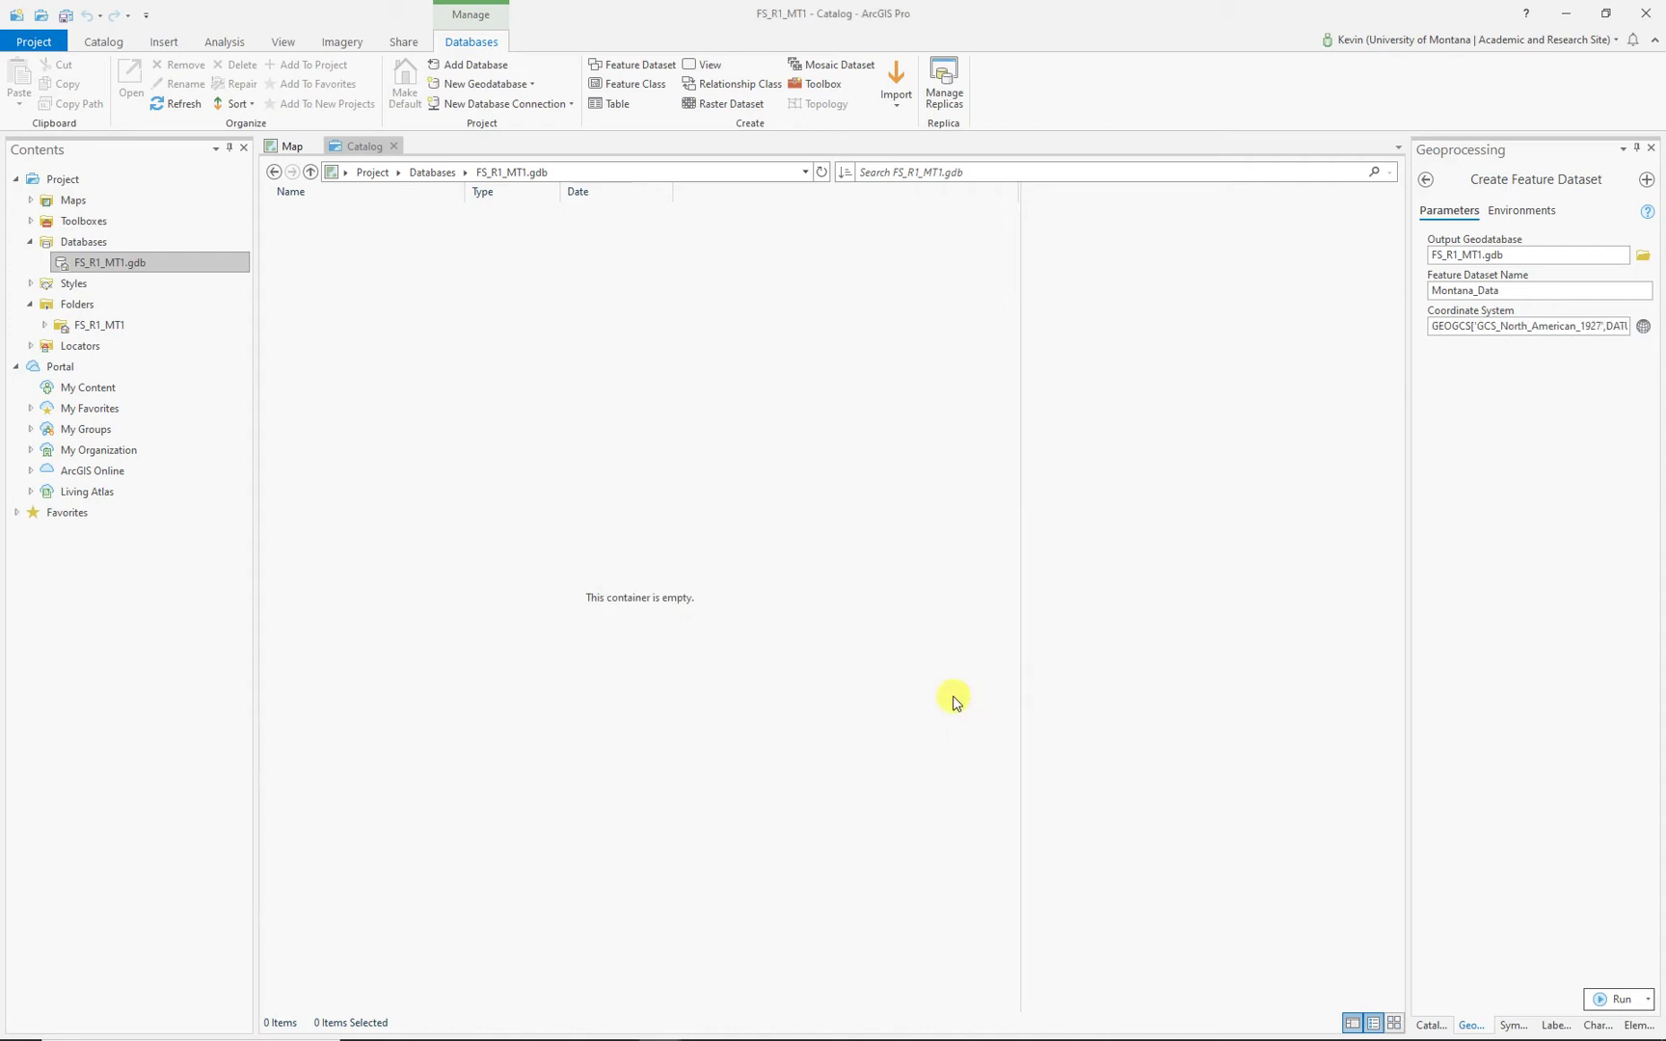
left_click(1603, 1000)
mouse_move(1600, 999)
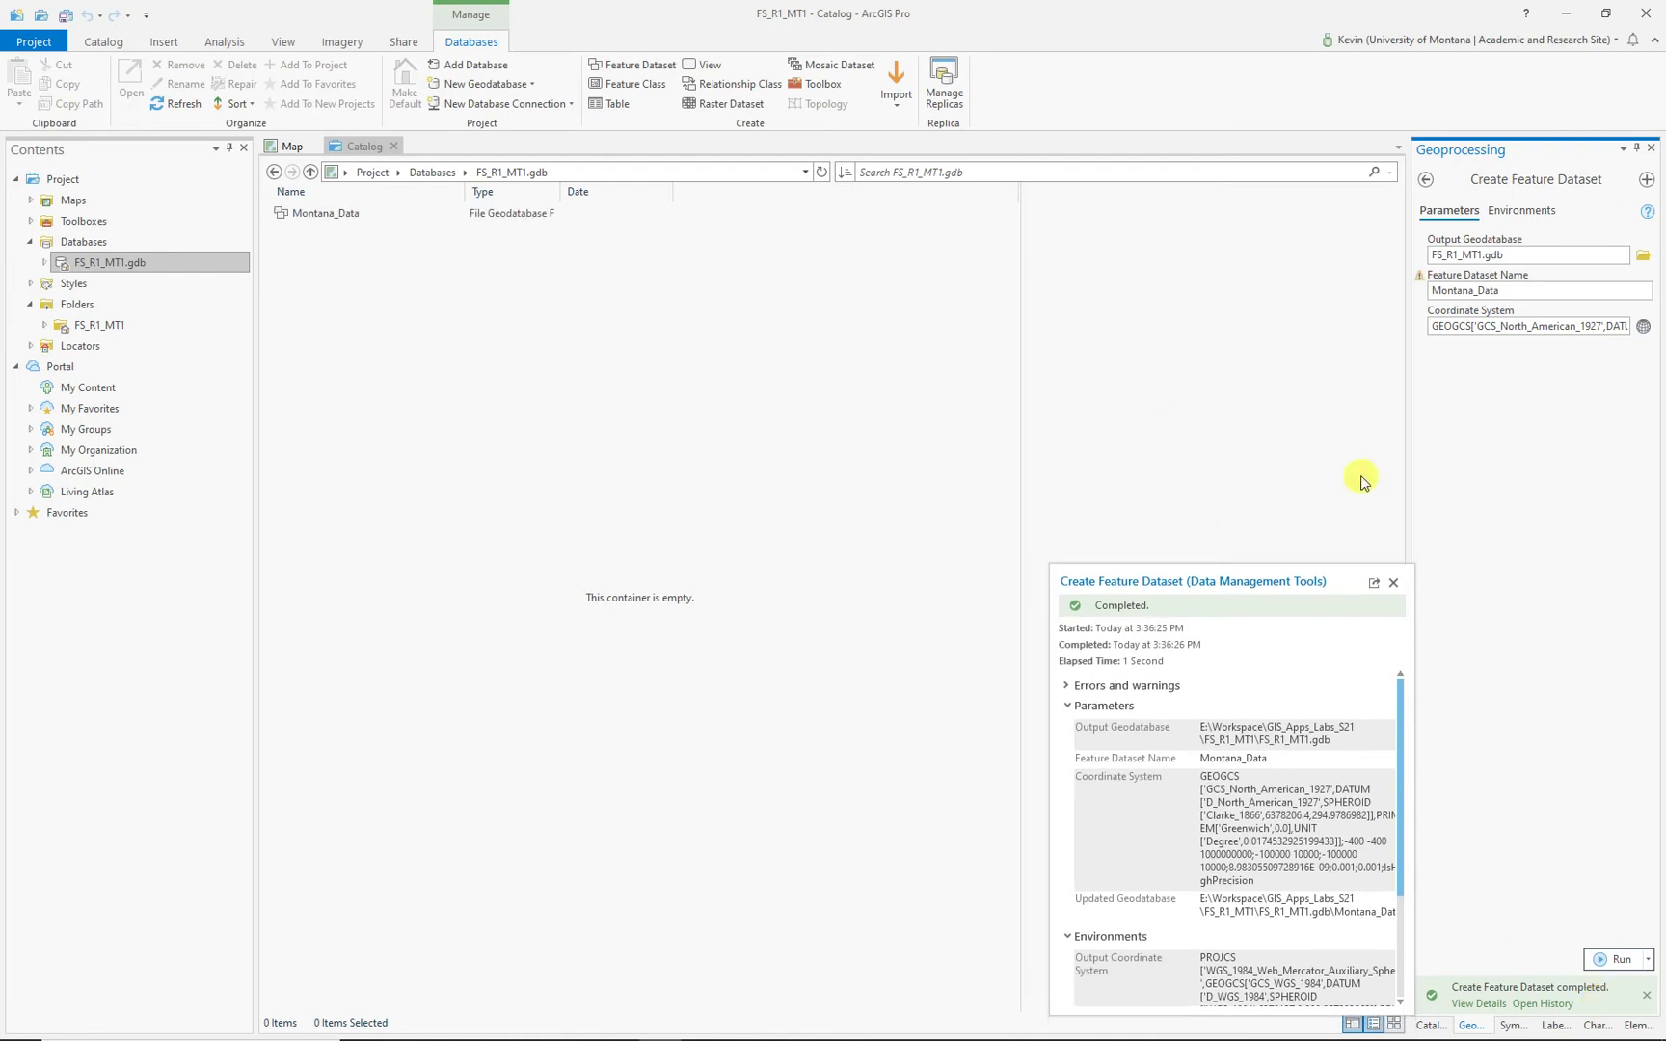
Step: Dismiss the geoprocessing details and start importing multiple feature classes into the Montana_Data feature dataset
left_click(1393, 583)
left_click(321, 218)
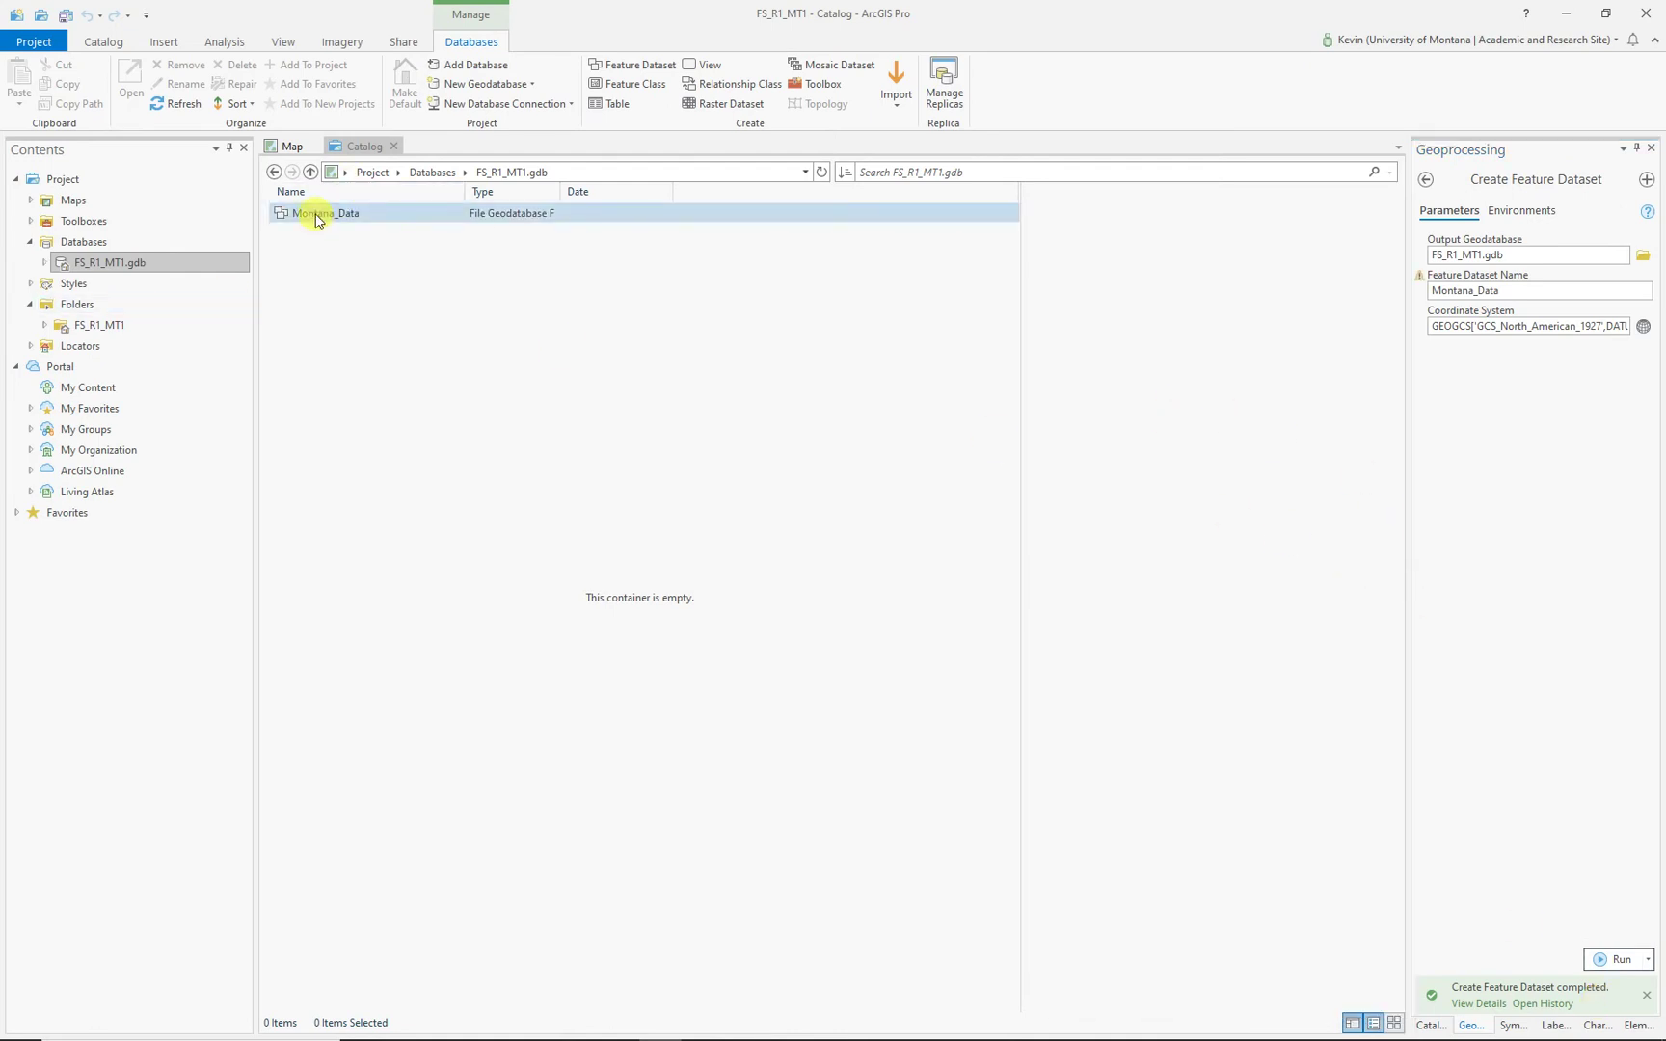
right_click(318, 220)
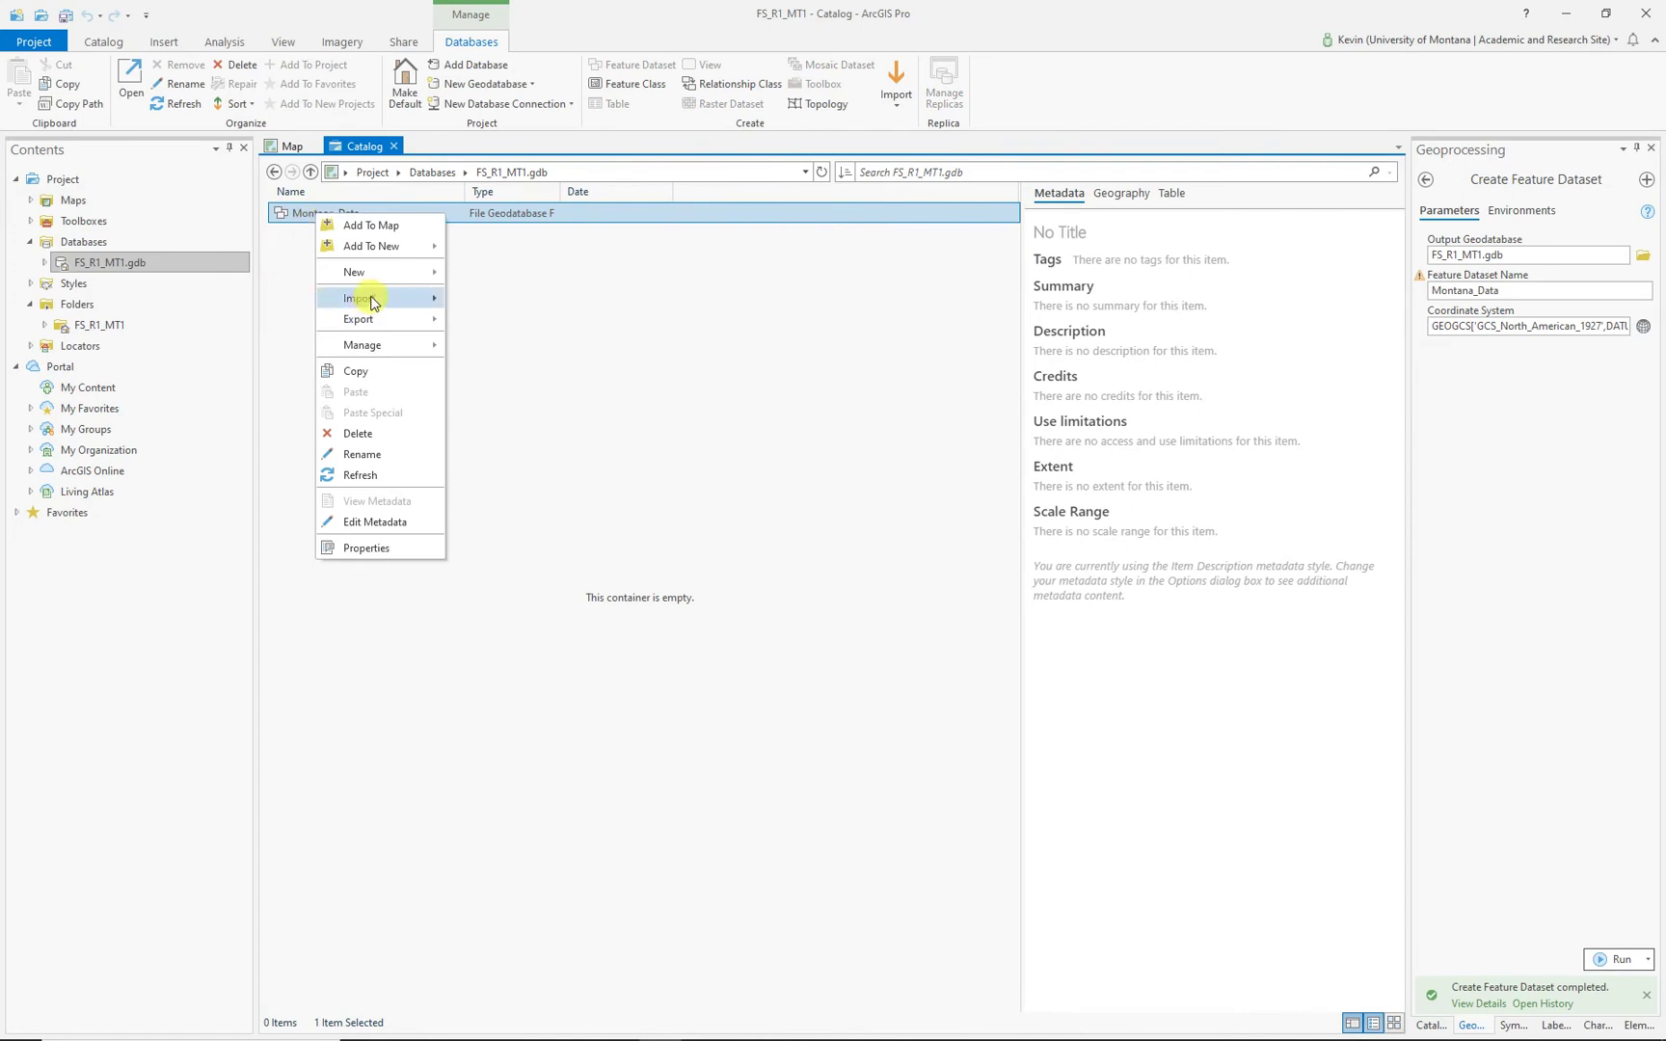
mouse_move(372, 302)
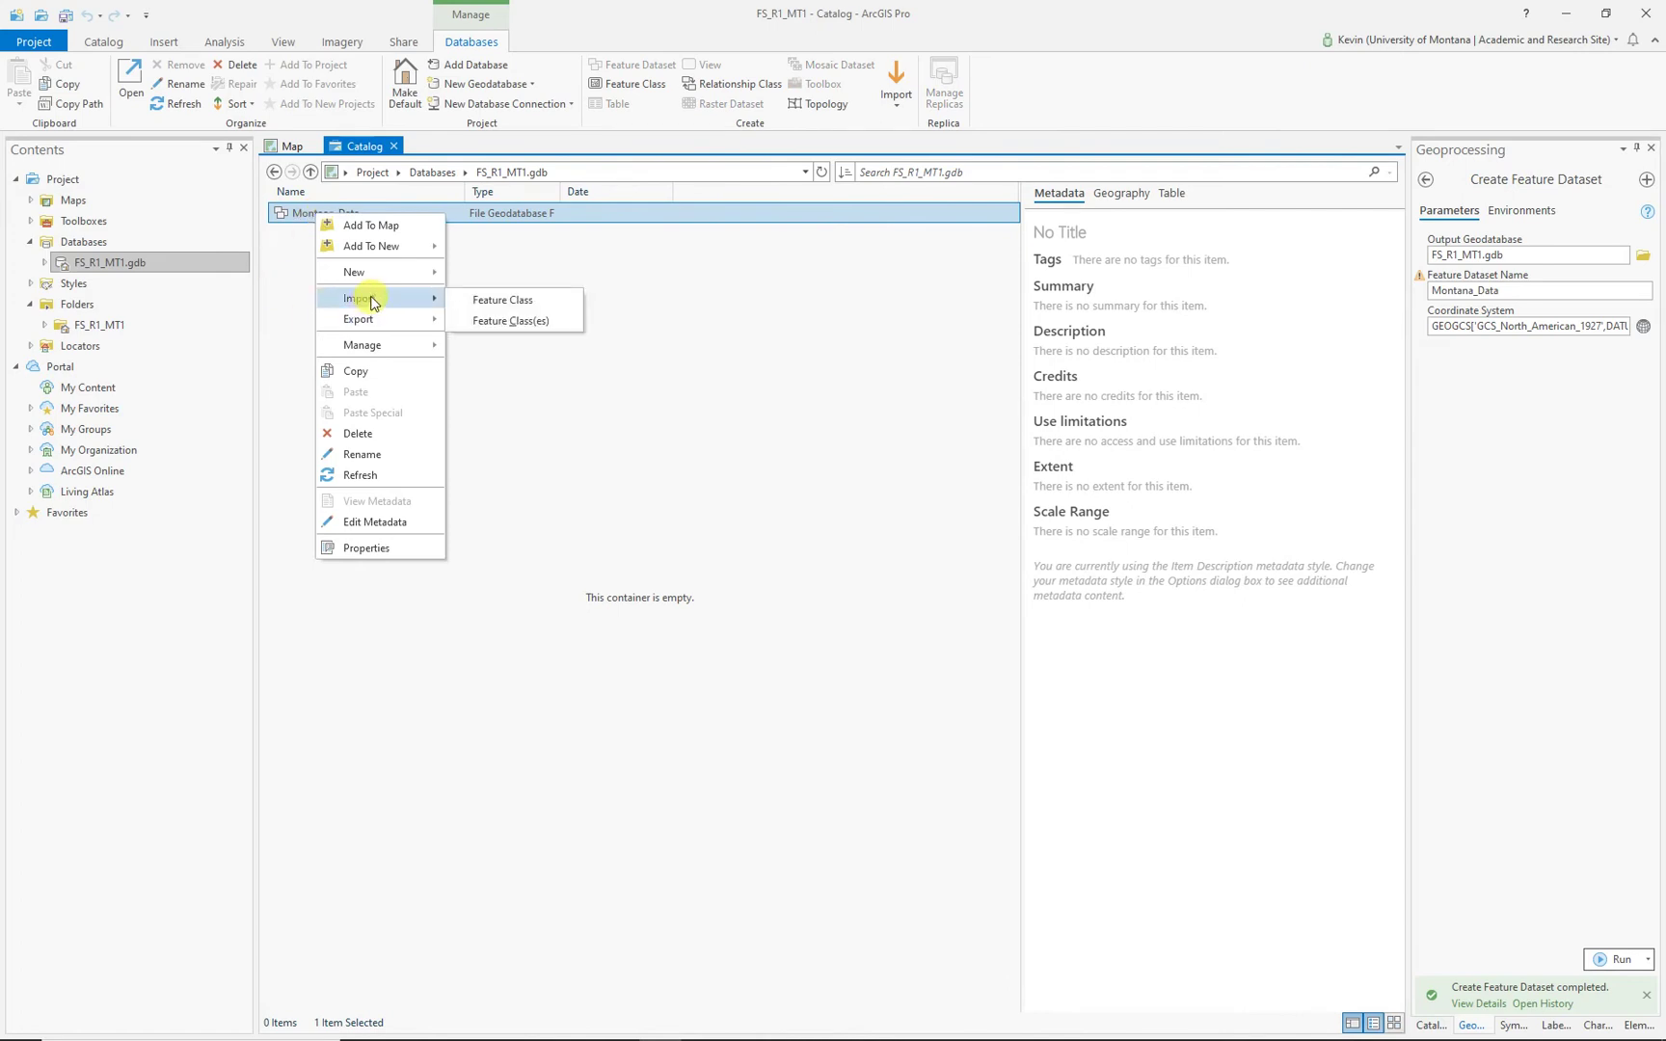
left_click(536, 324)
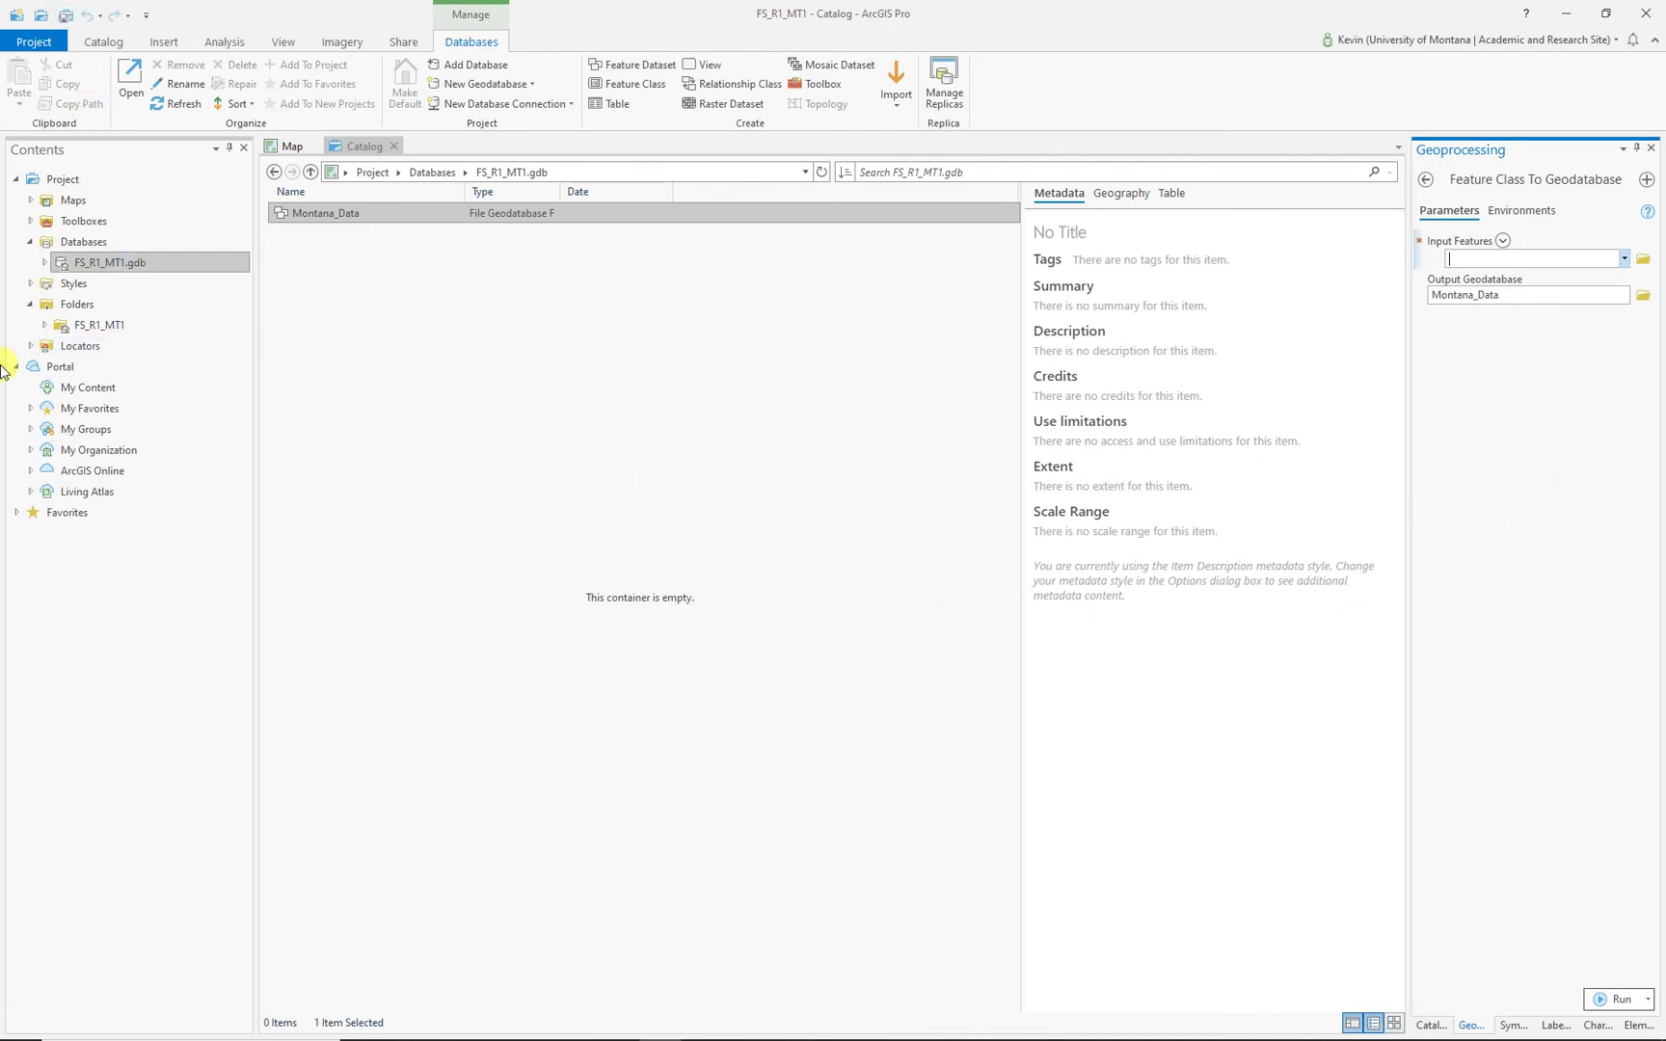
Step: Browse the FS_R1_MT1 project folder and open ForestServiceR1_RawData so its shapefiles are listed in the catalog view
left_click(44, 325)
left_click(166, 374)
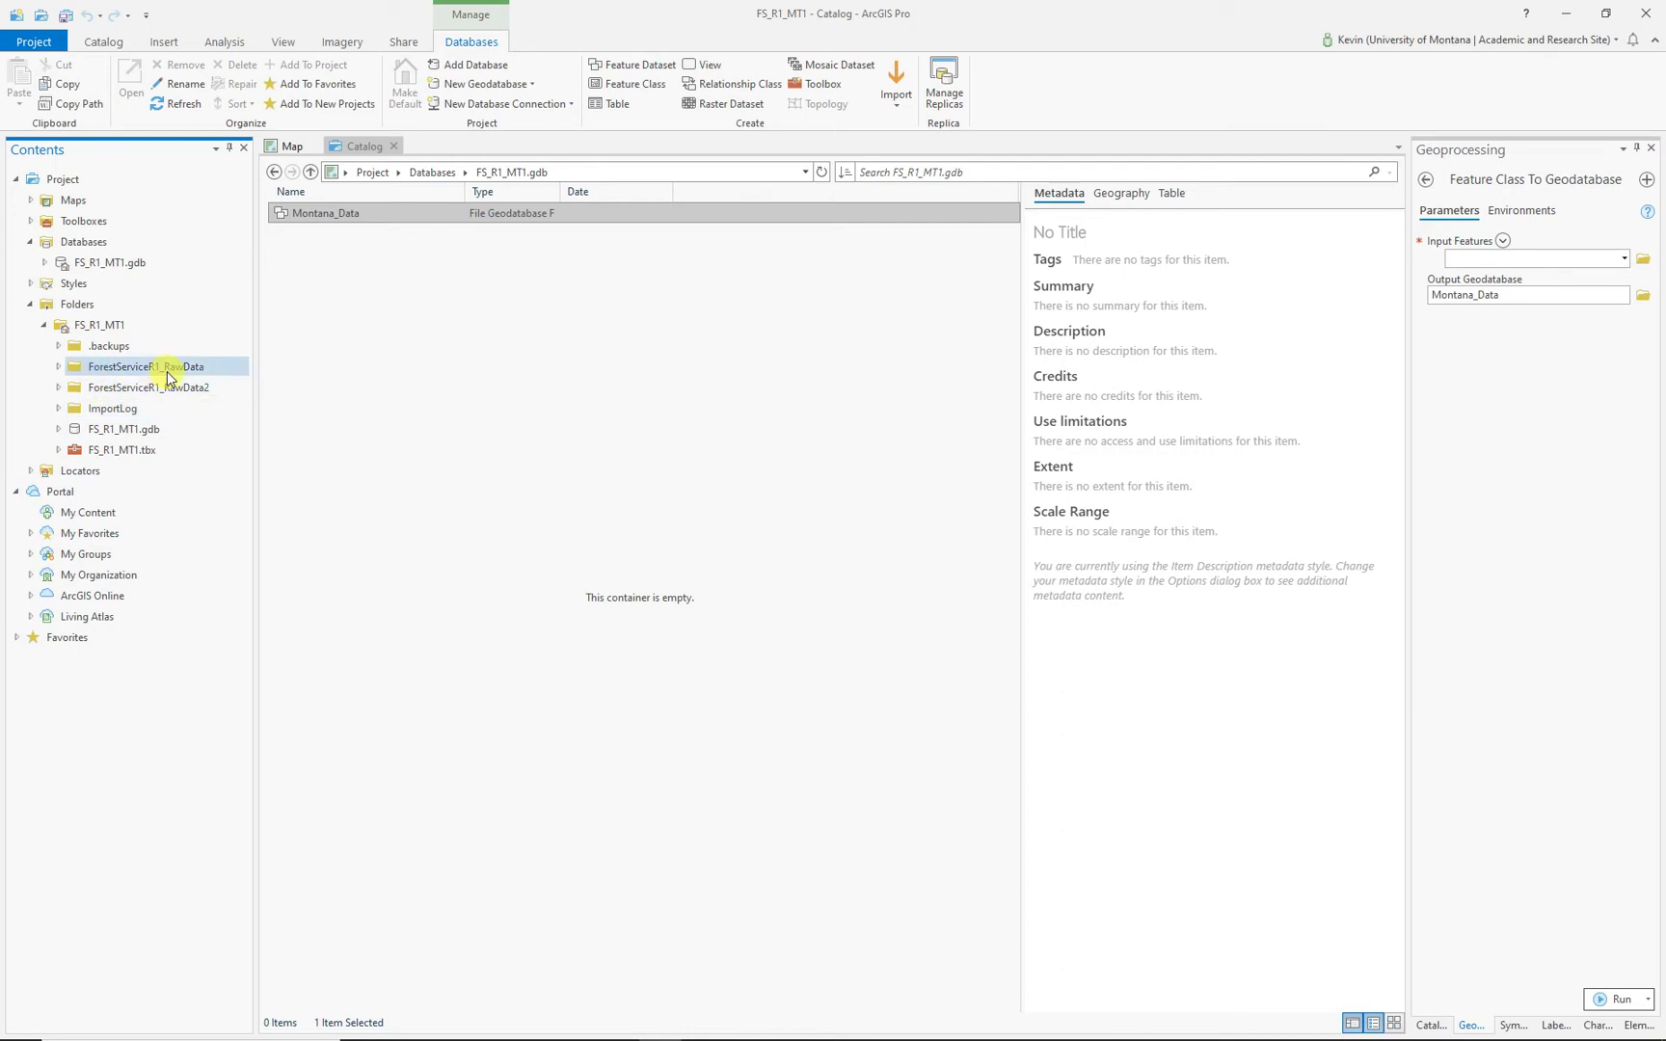
left_click(58, 367)
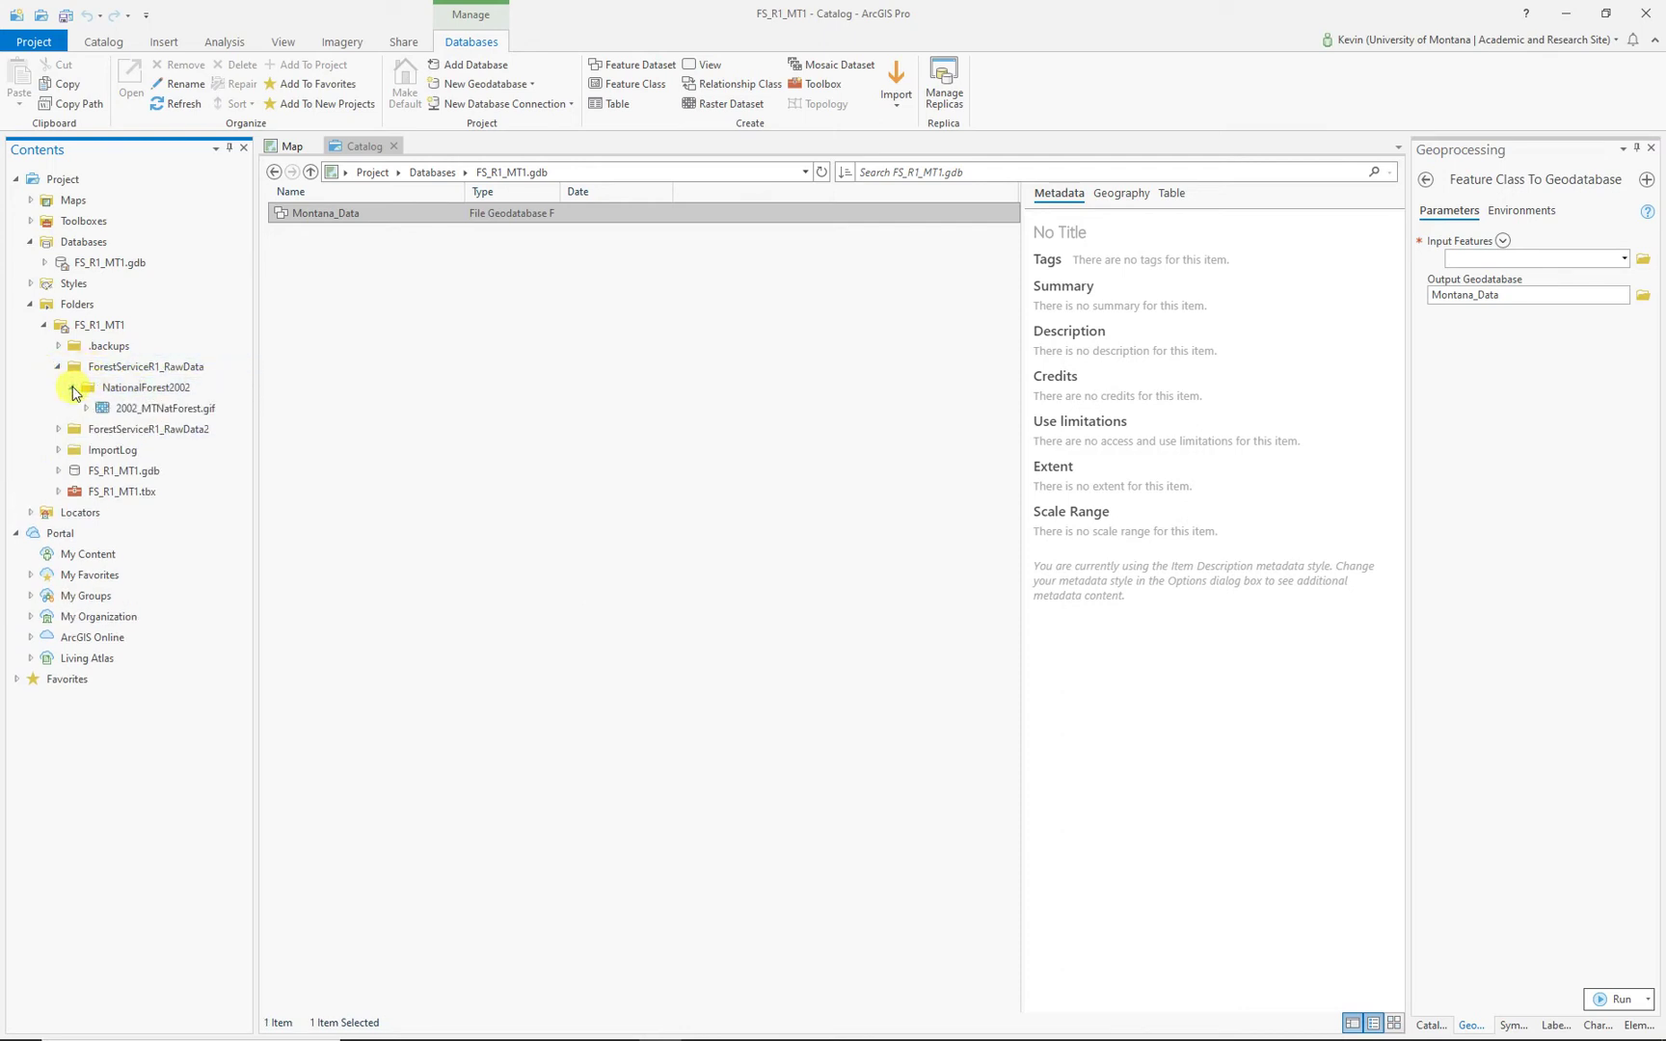
right_click(130, 368)
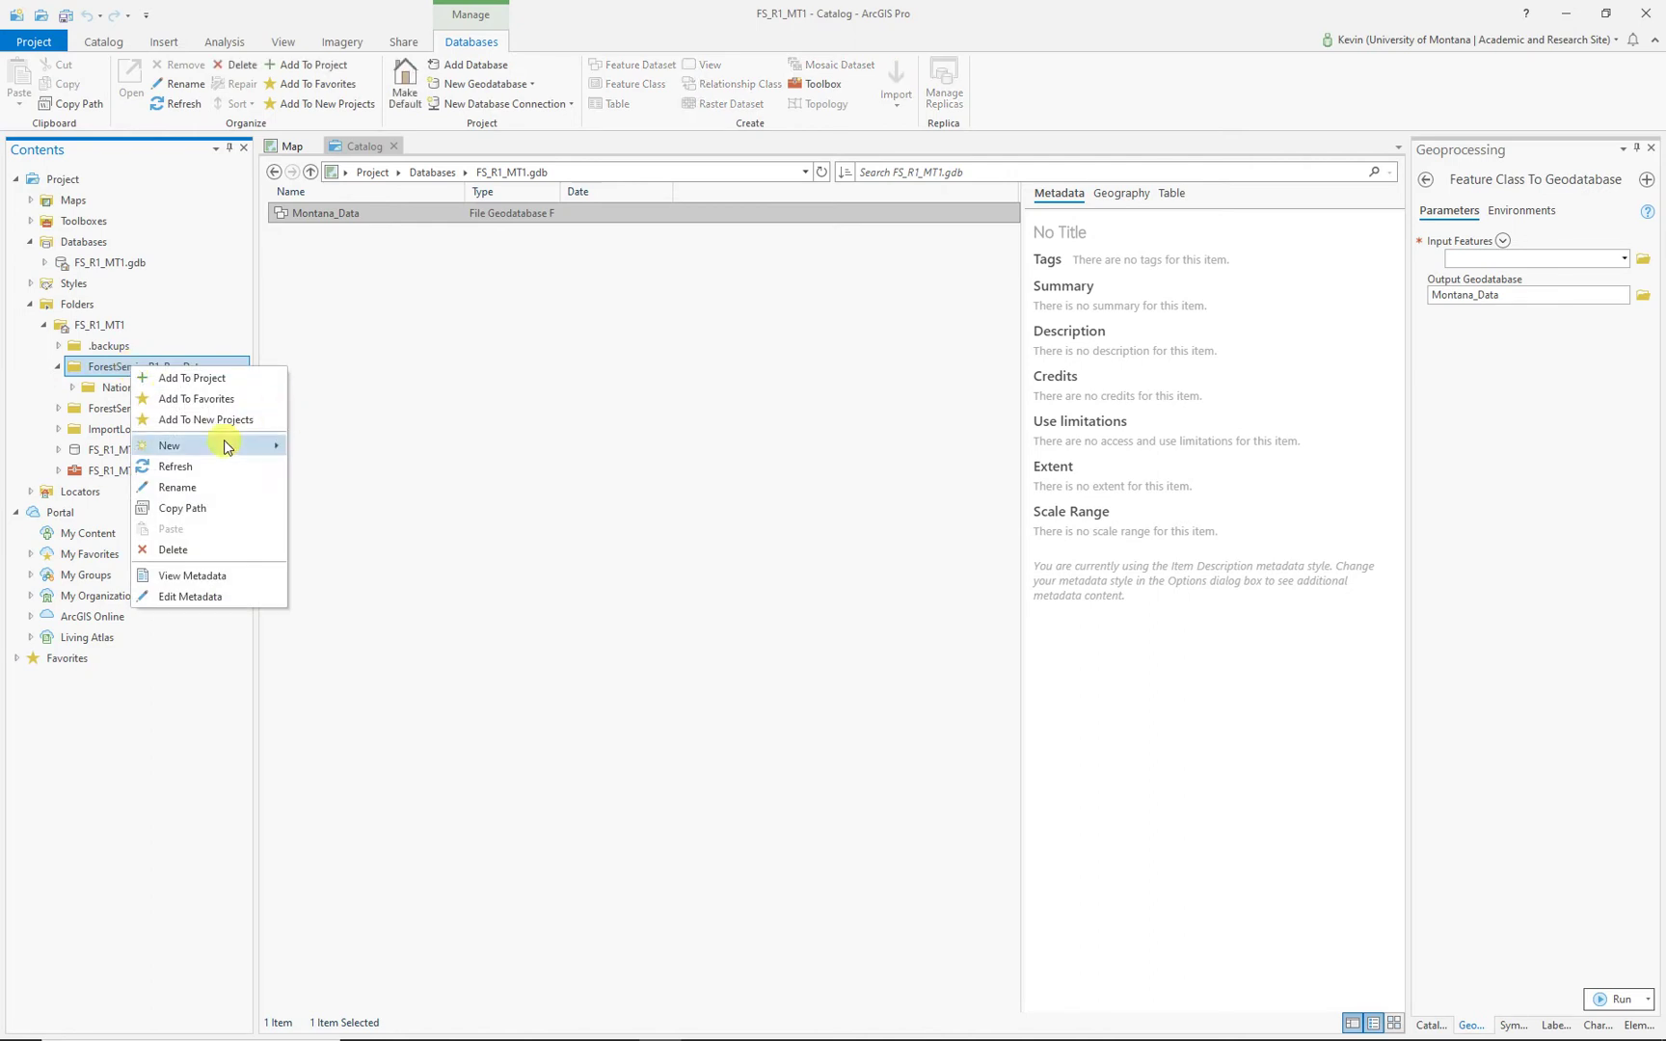
left_click(176, 468)
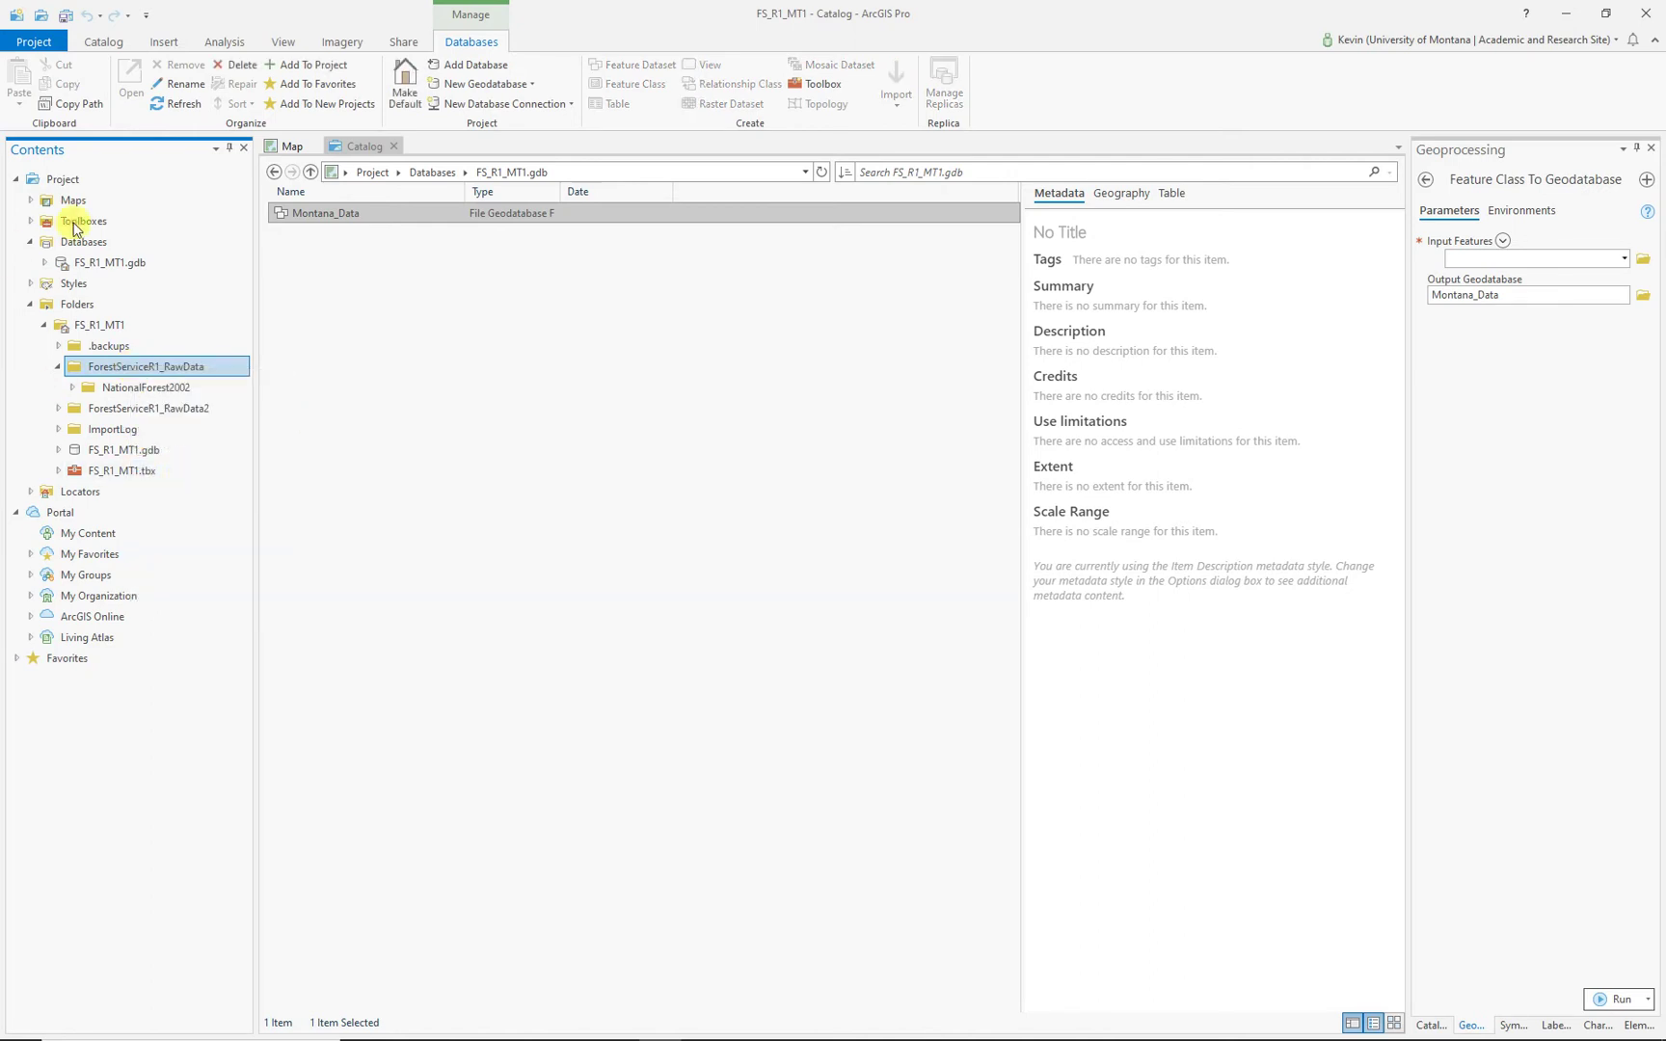
left_click(91, 303)
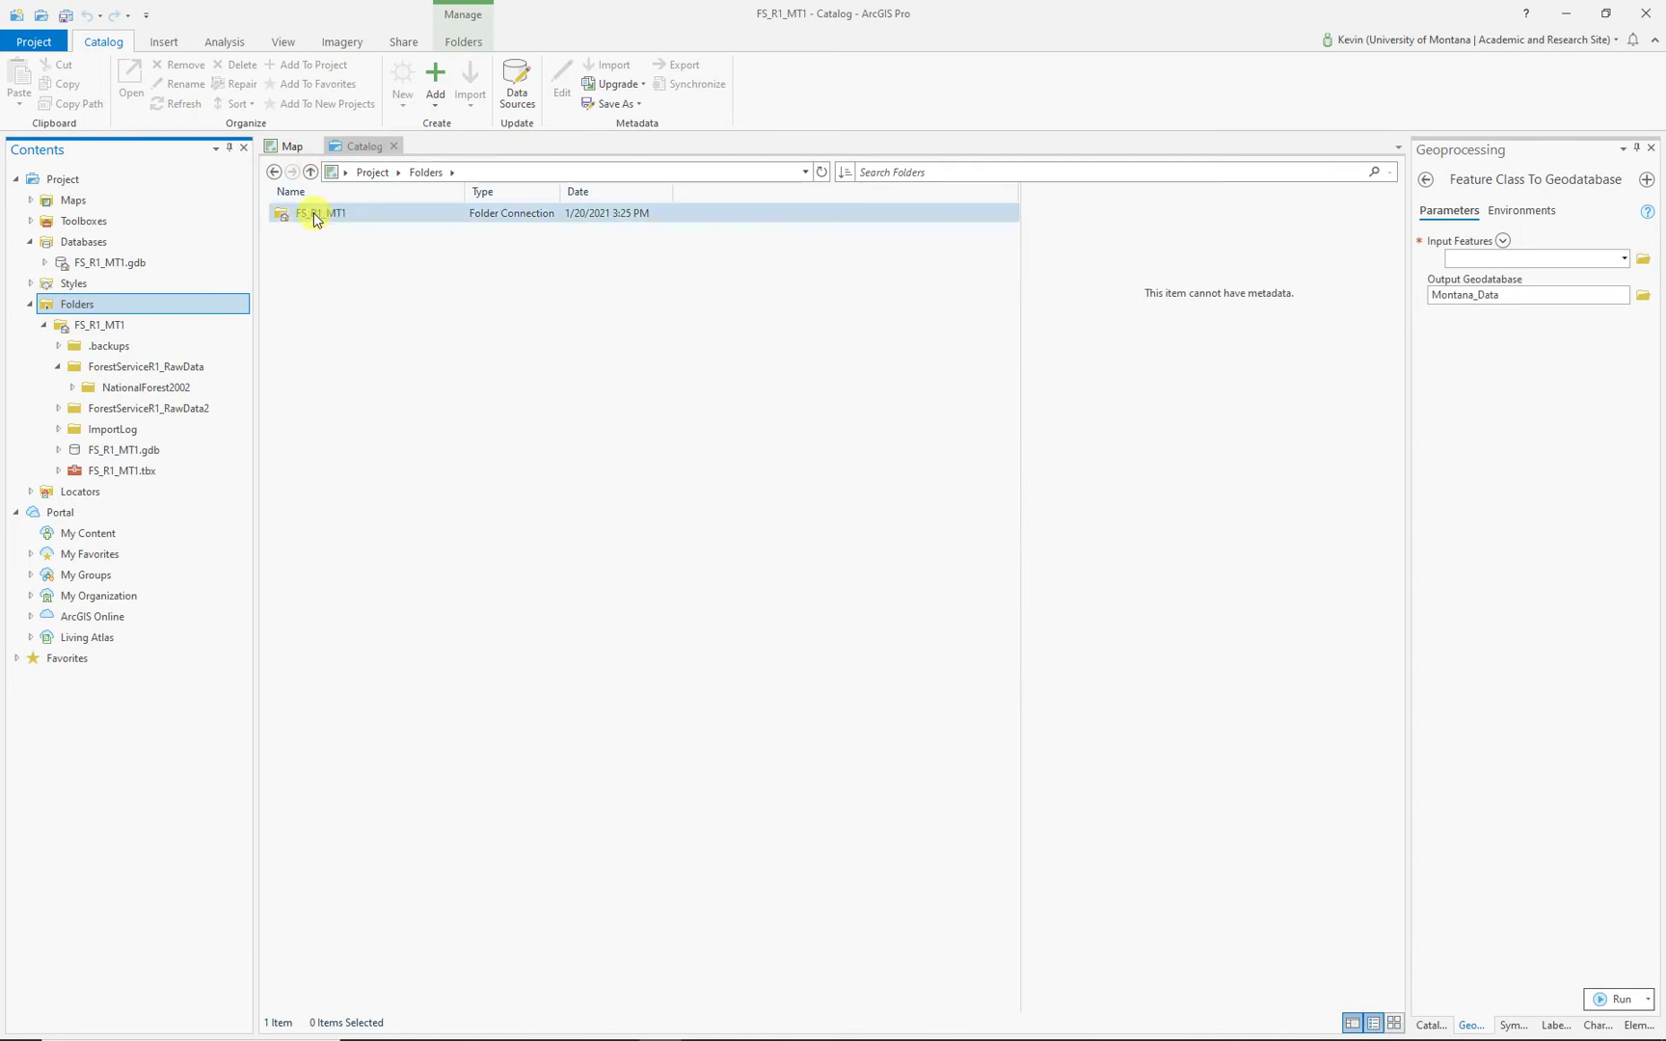
double_click(315, 215)
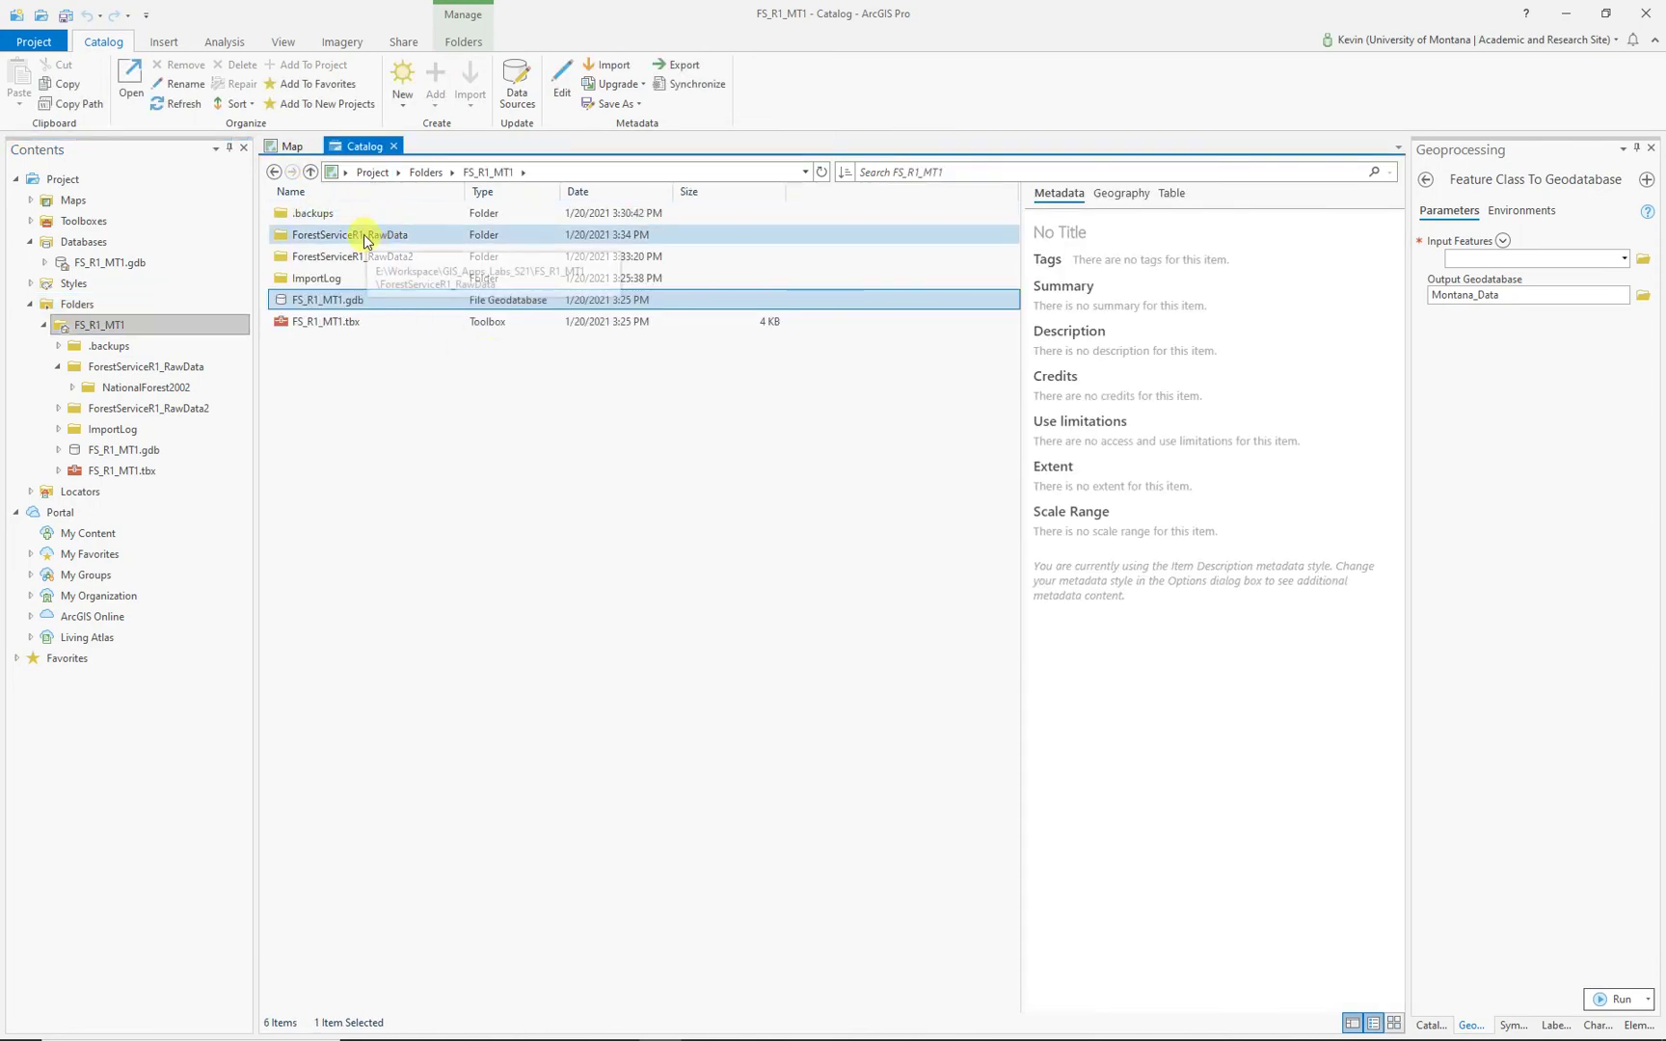
double_click(366, 236)
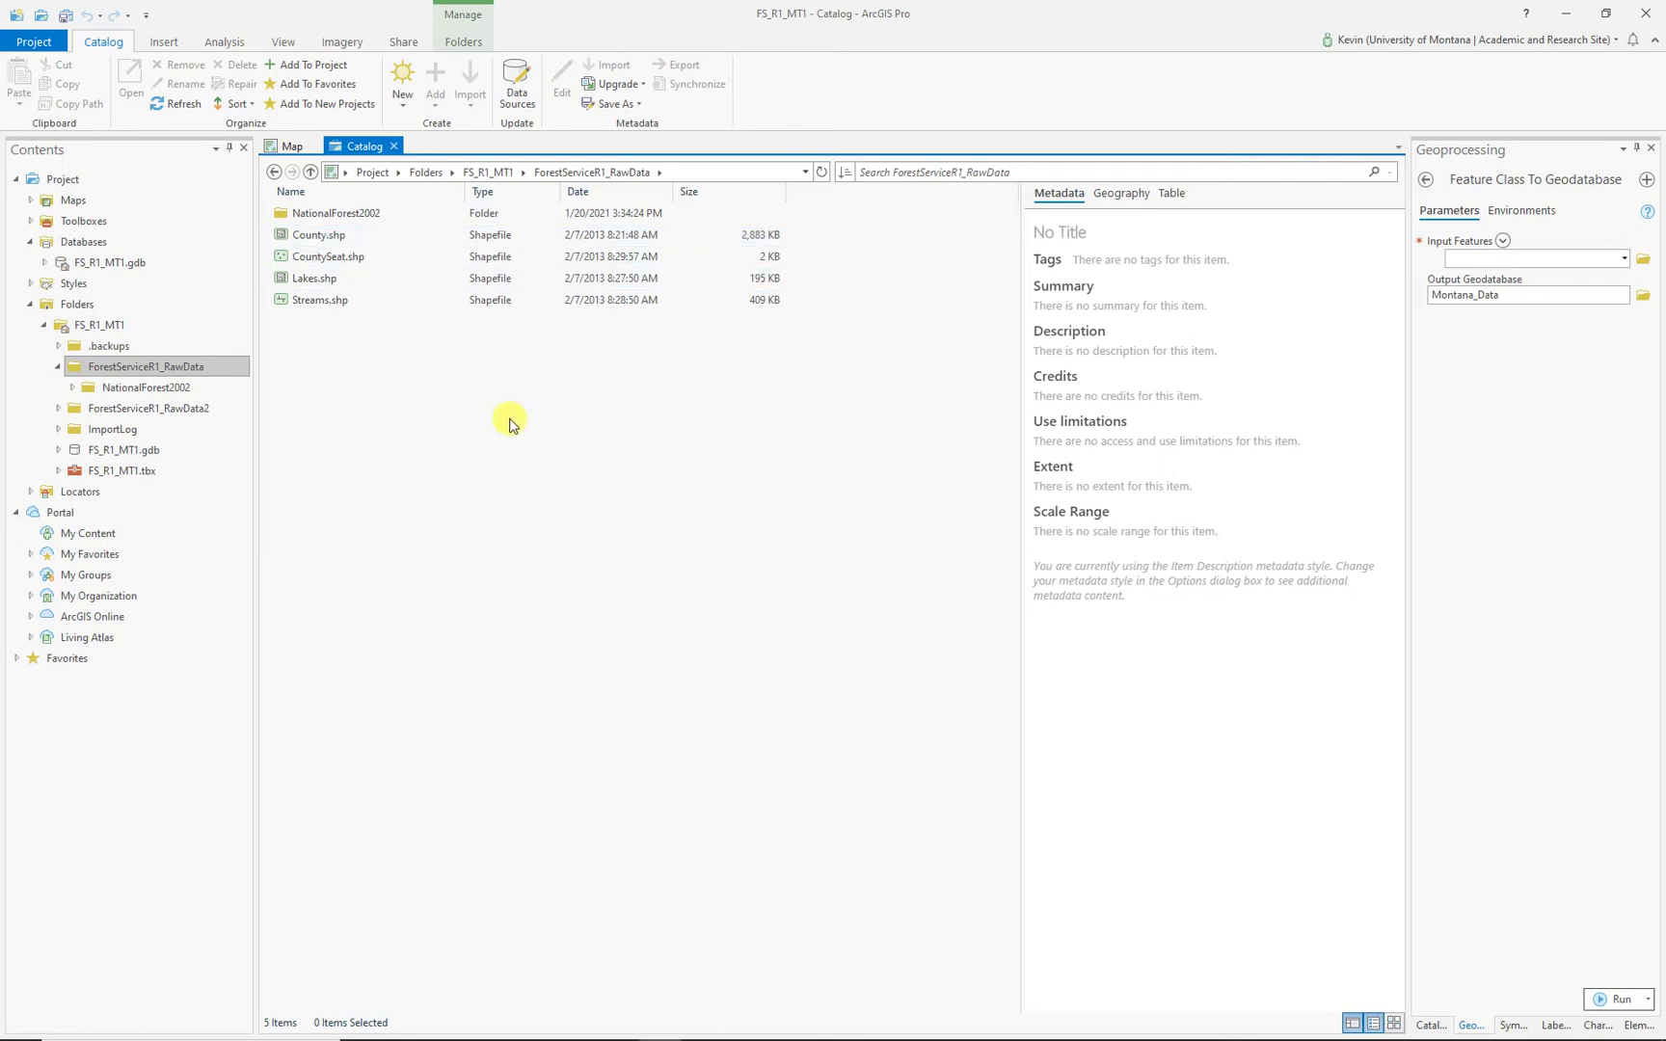
Step: Set County.shp, CountySeat.shp, Lakes.shp and Streams.shp as the input features and run Feature Class To Geodatabase into Montana_Data
left_click_drag(306, 239, 1525, 270)
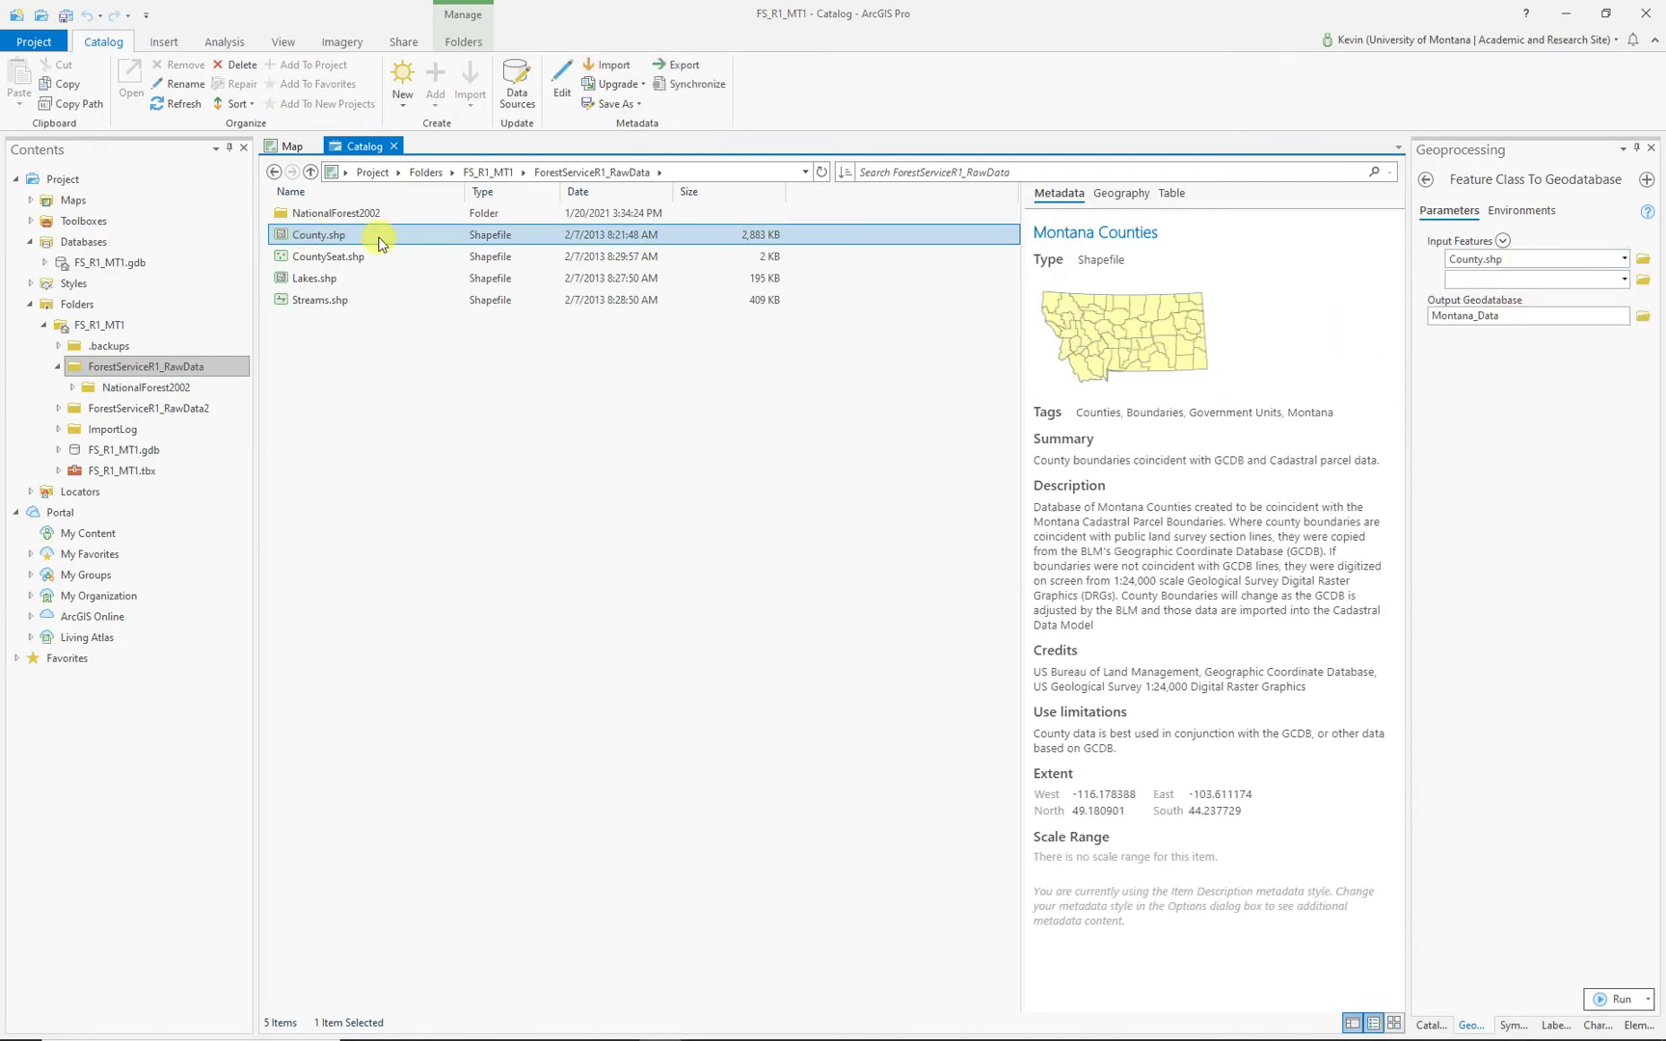
left_click_drag(320, 256, 1443, 284)
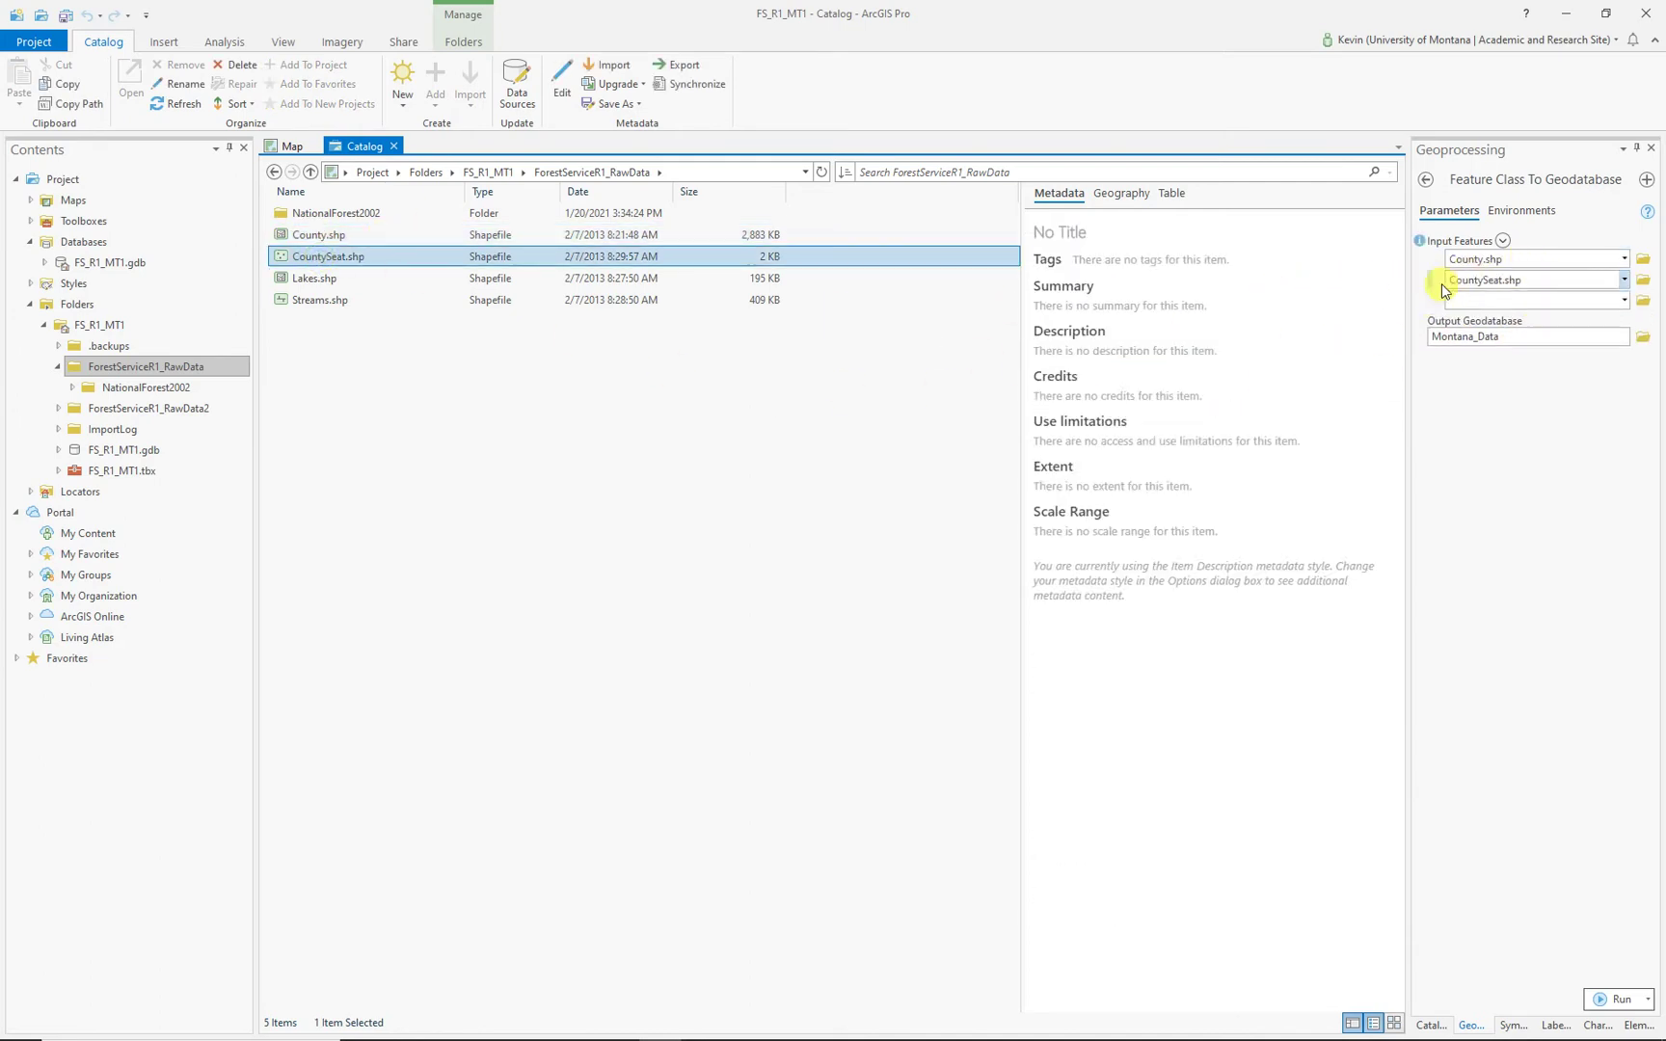
left_click_drag(328, 279, 1501, 297)
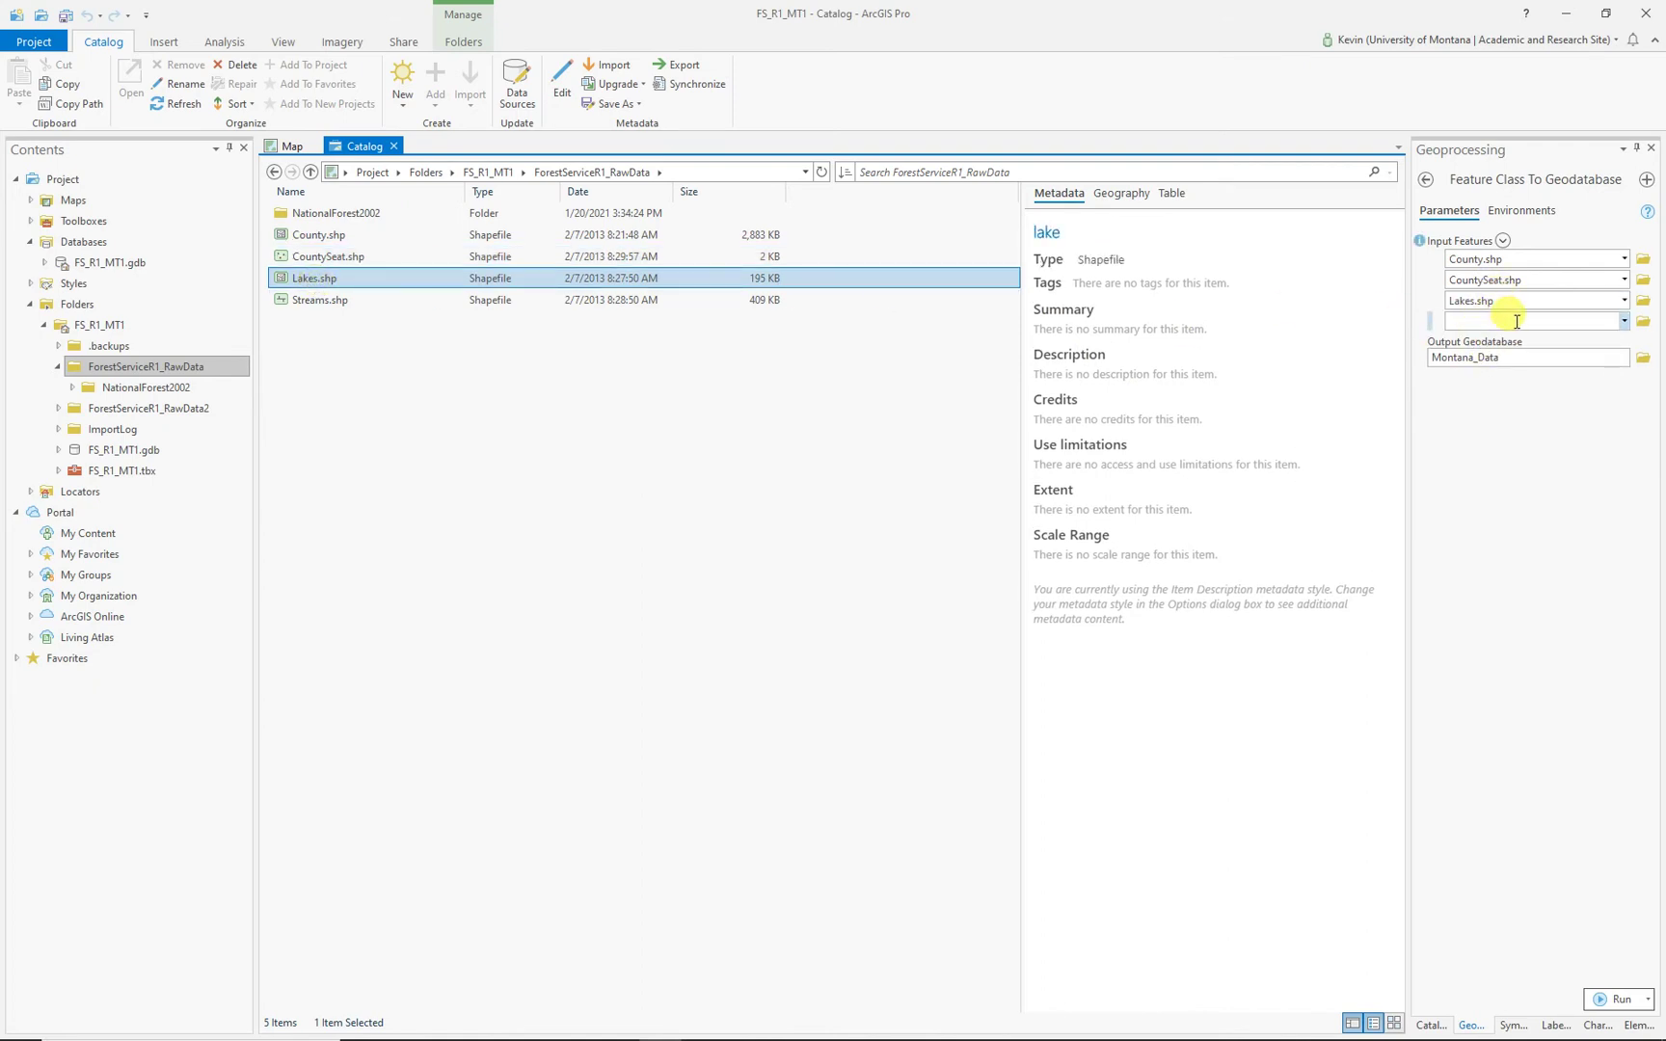
left_click_drag(311, 300, 1469, 323)
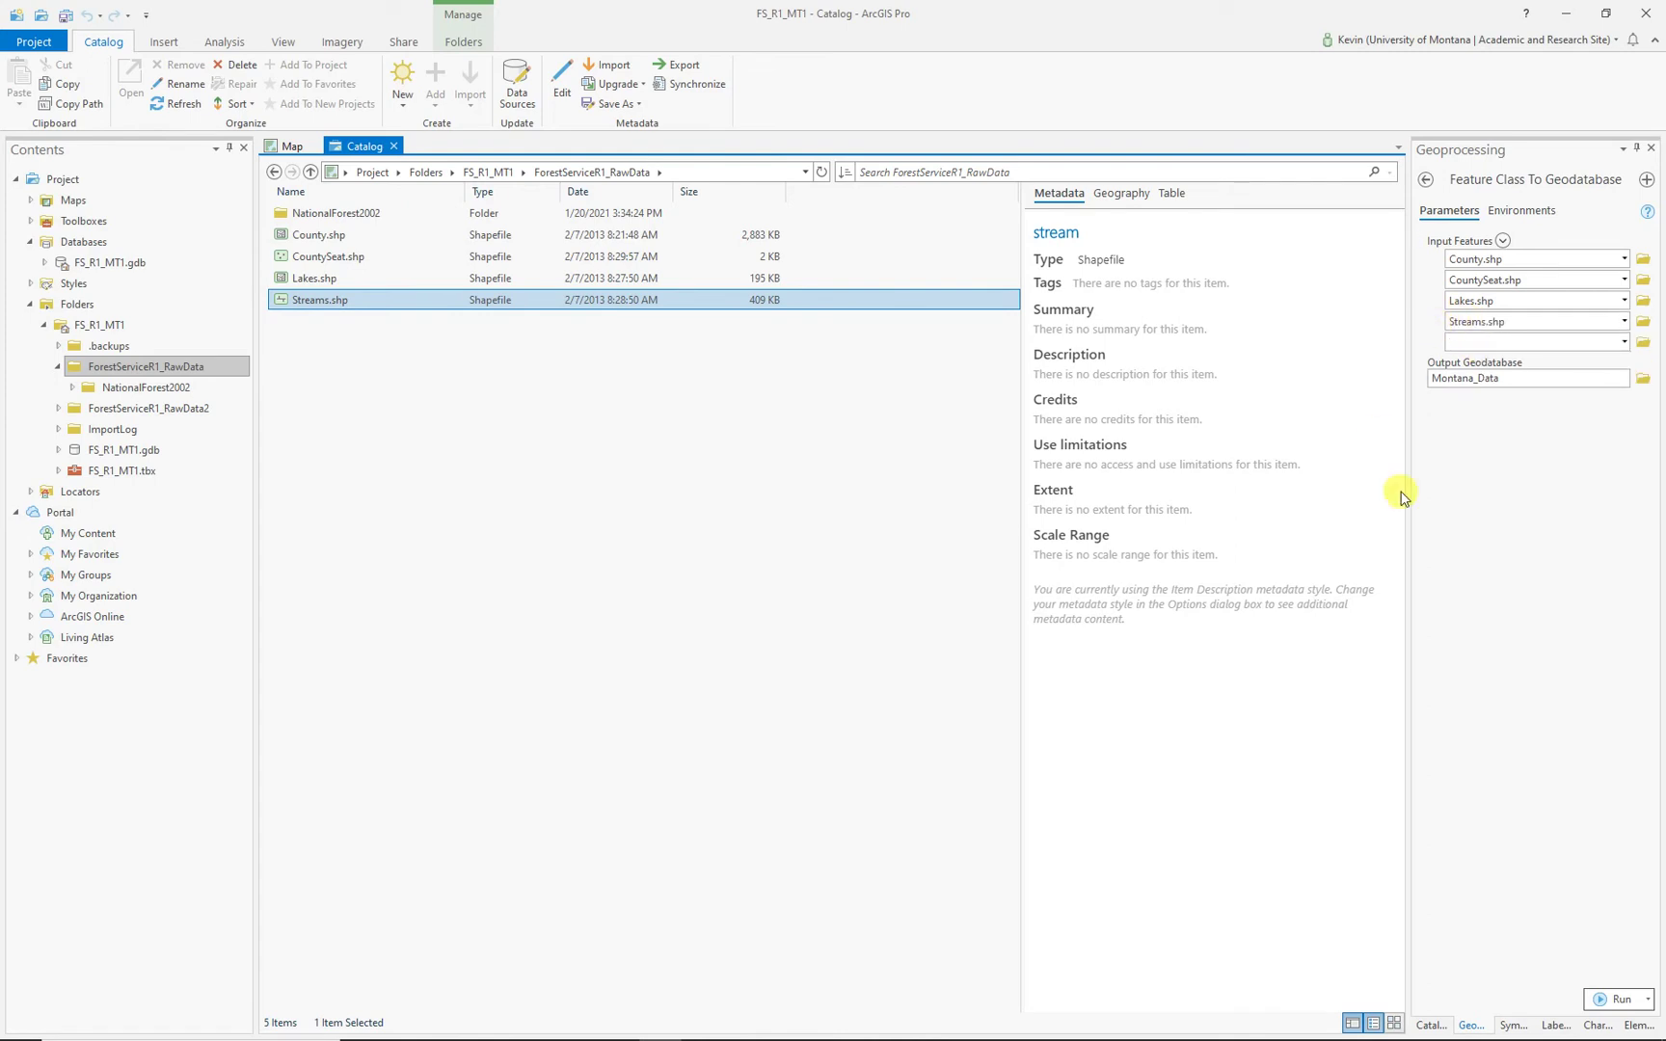
left_click(1605, 1000)
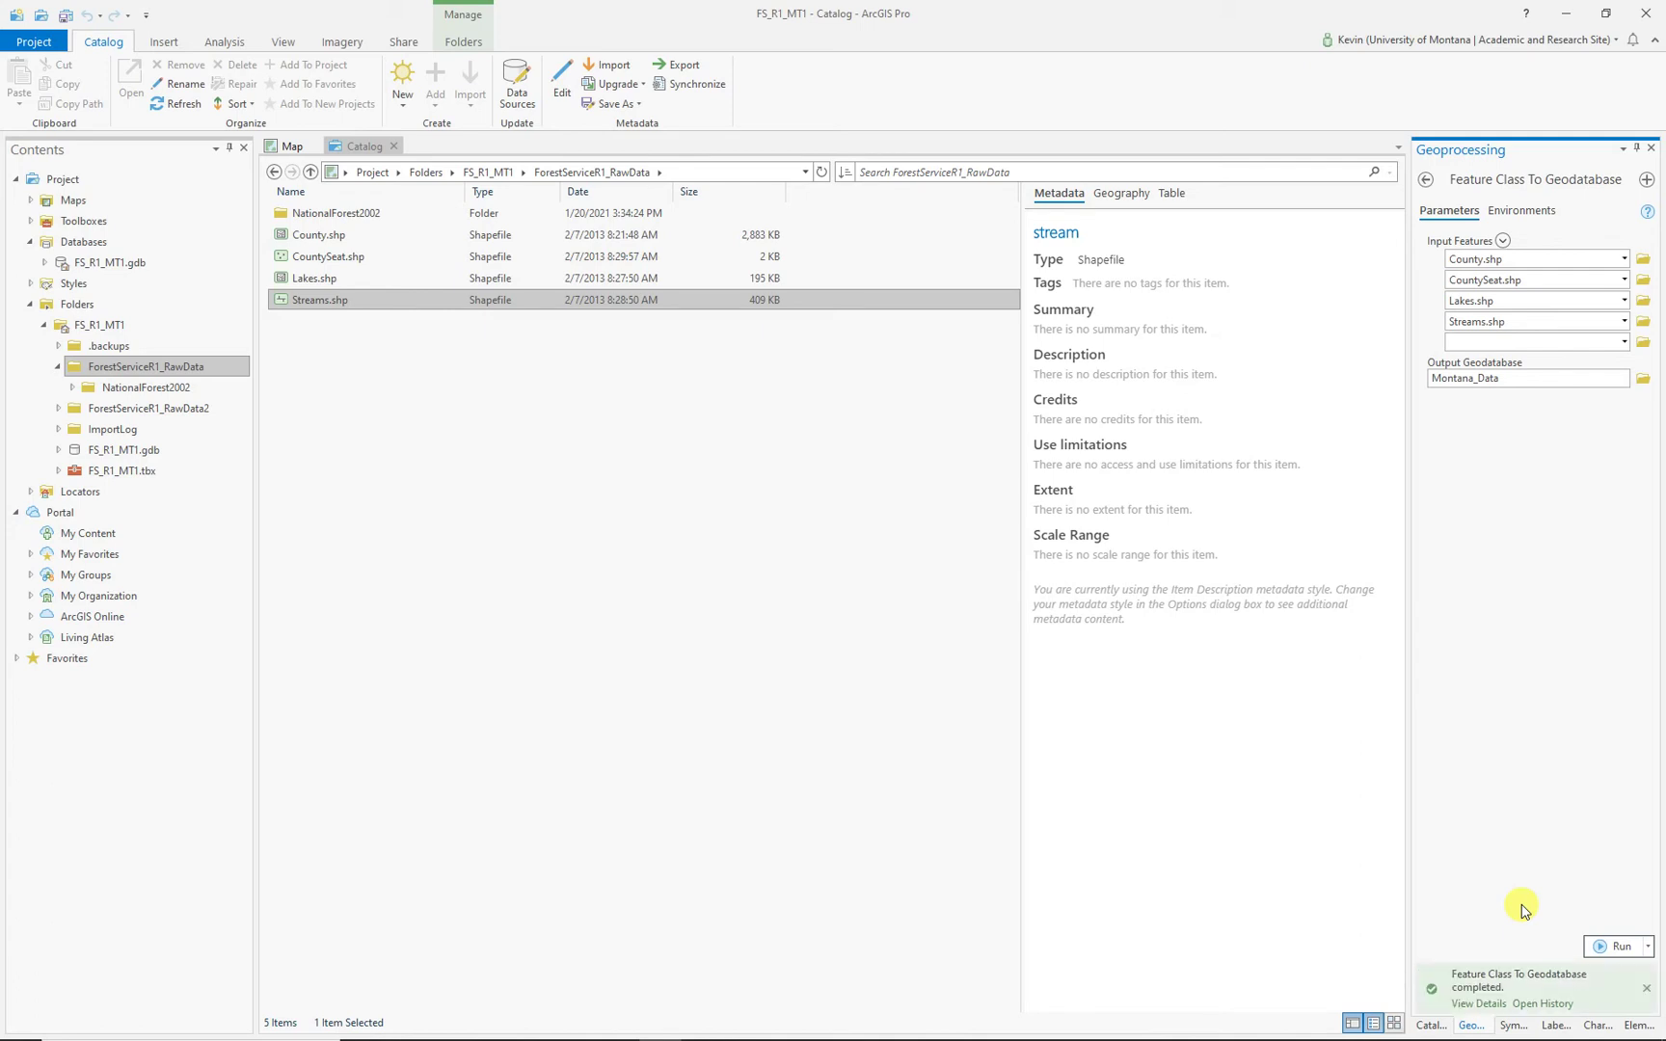
left_click(1478, 1004)
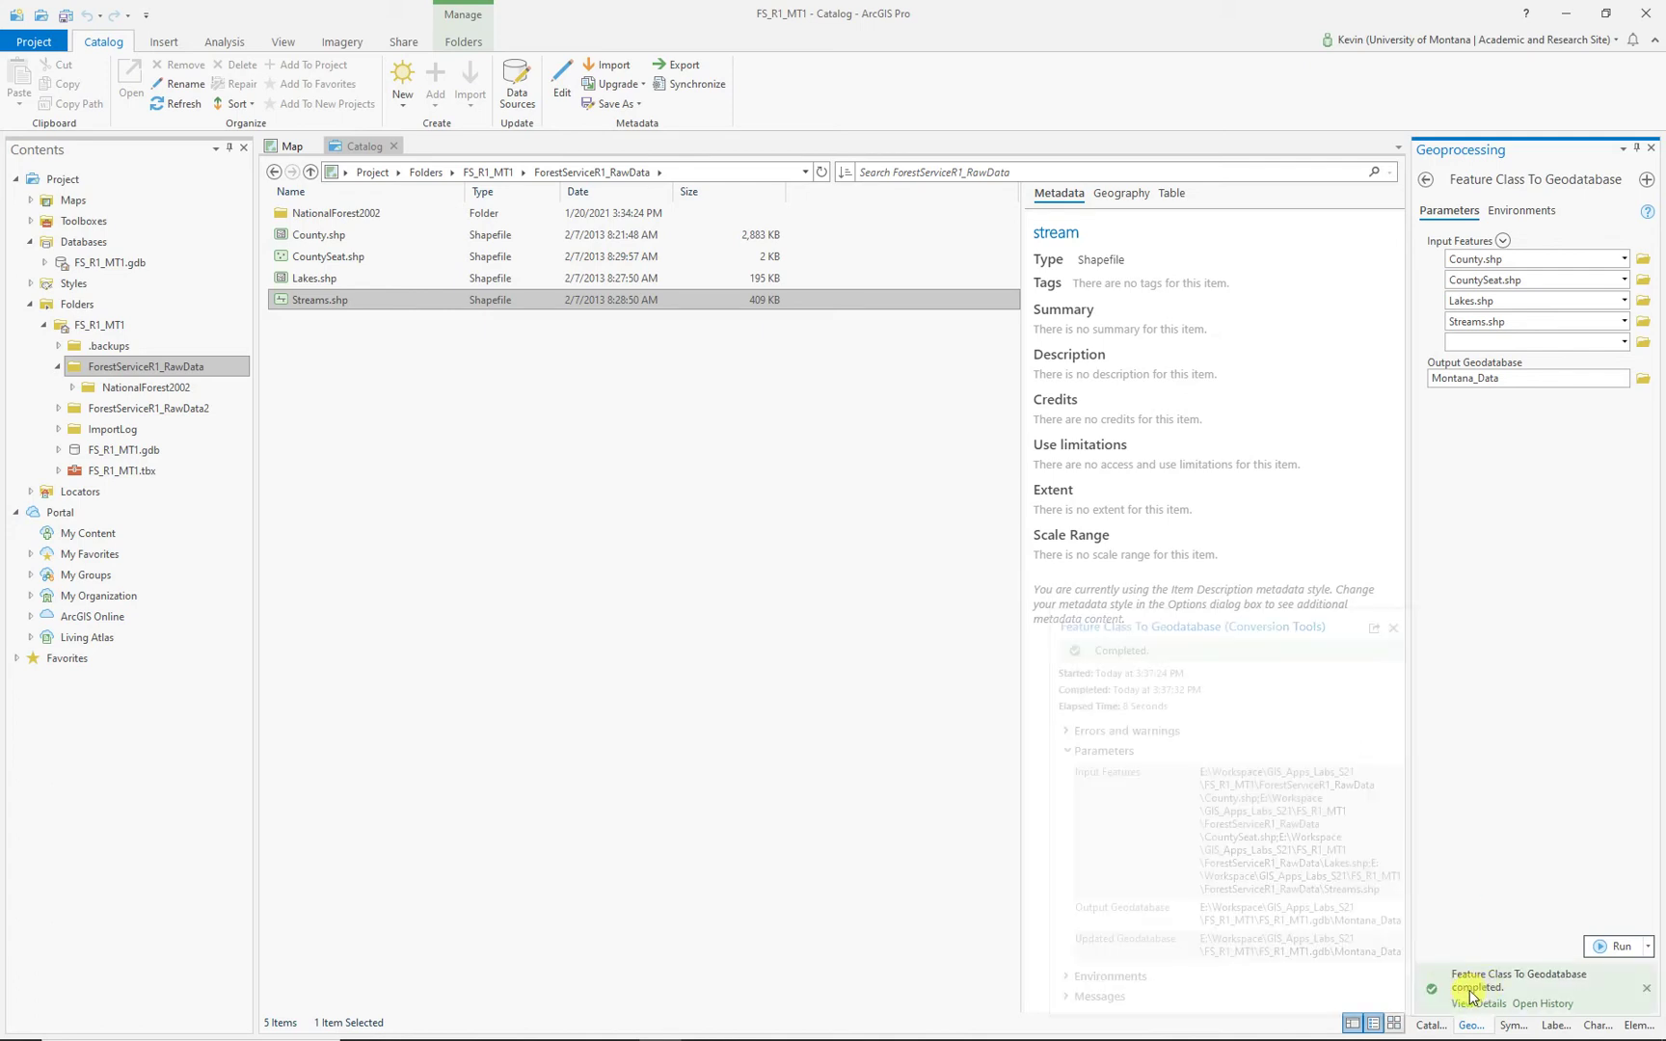
left_click(680, 661)
Step: Open Montana_Data in FS_R1_MT1.gdb and review the spatial reference in the County feature class properties, enlarging the dialog to read it
left_click(111, 263)
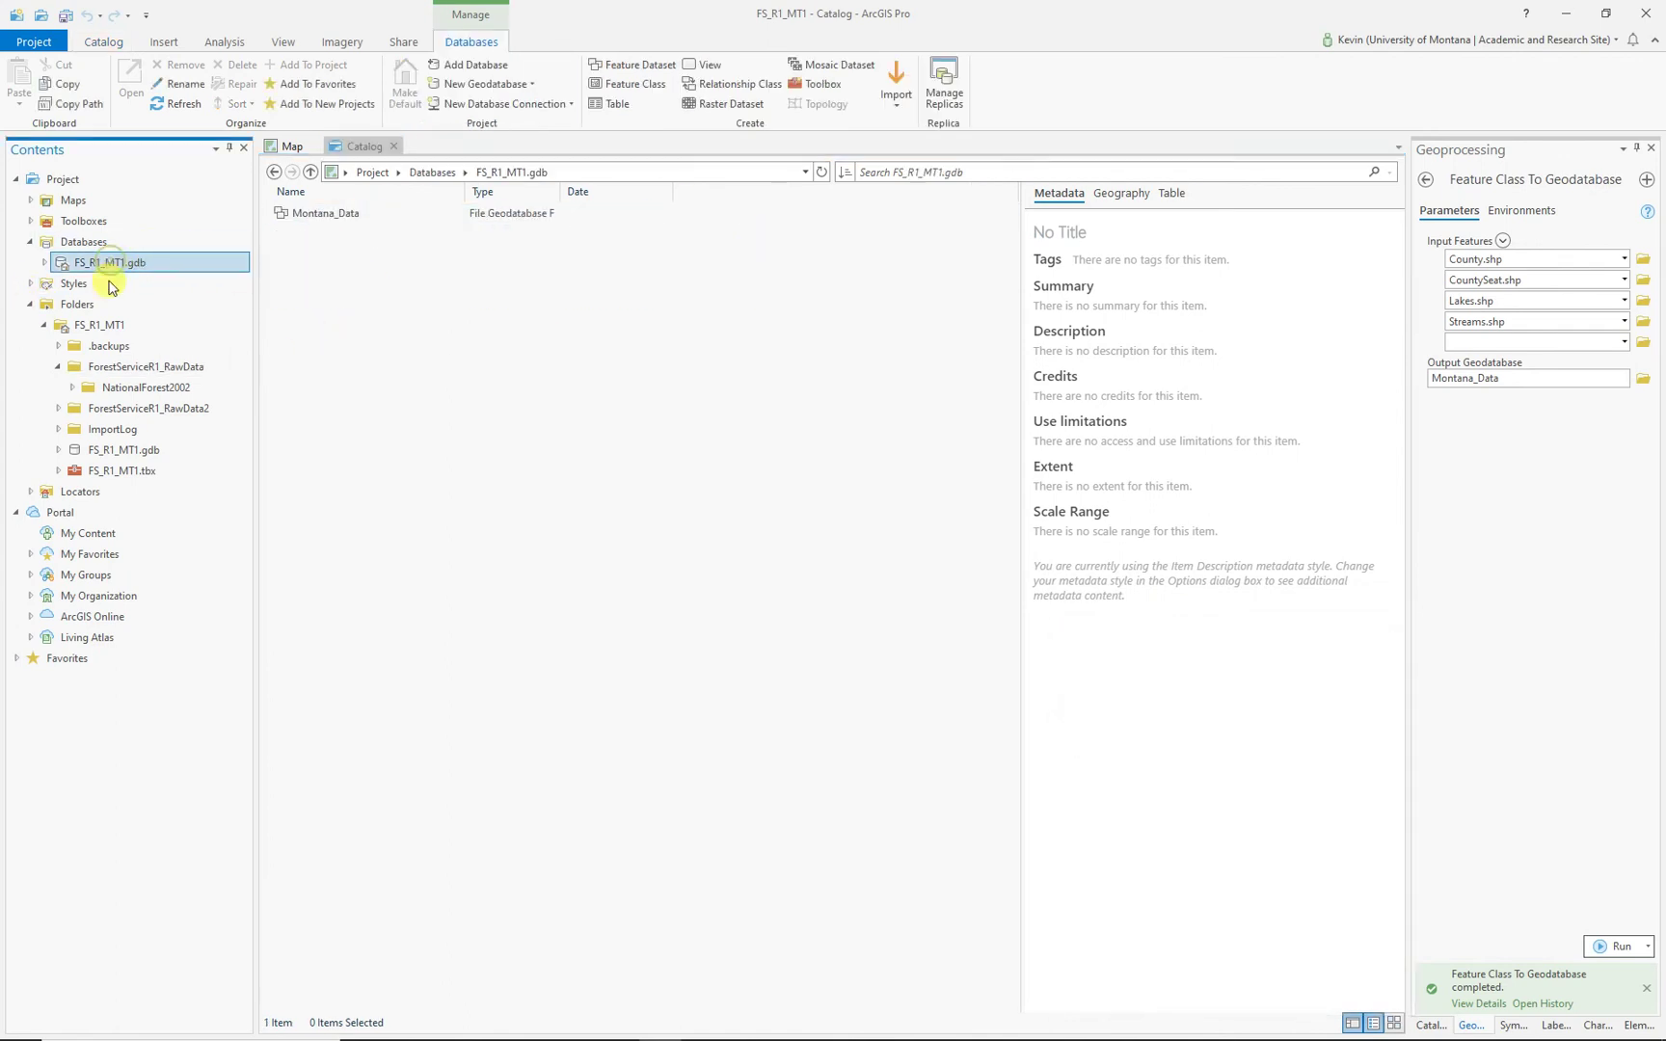
double_click(328, 216)
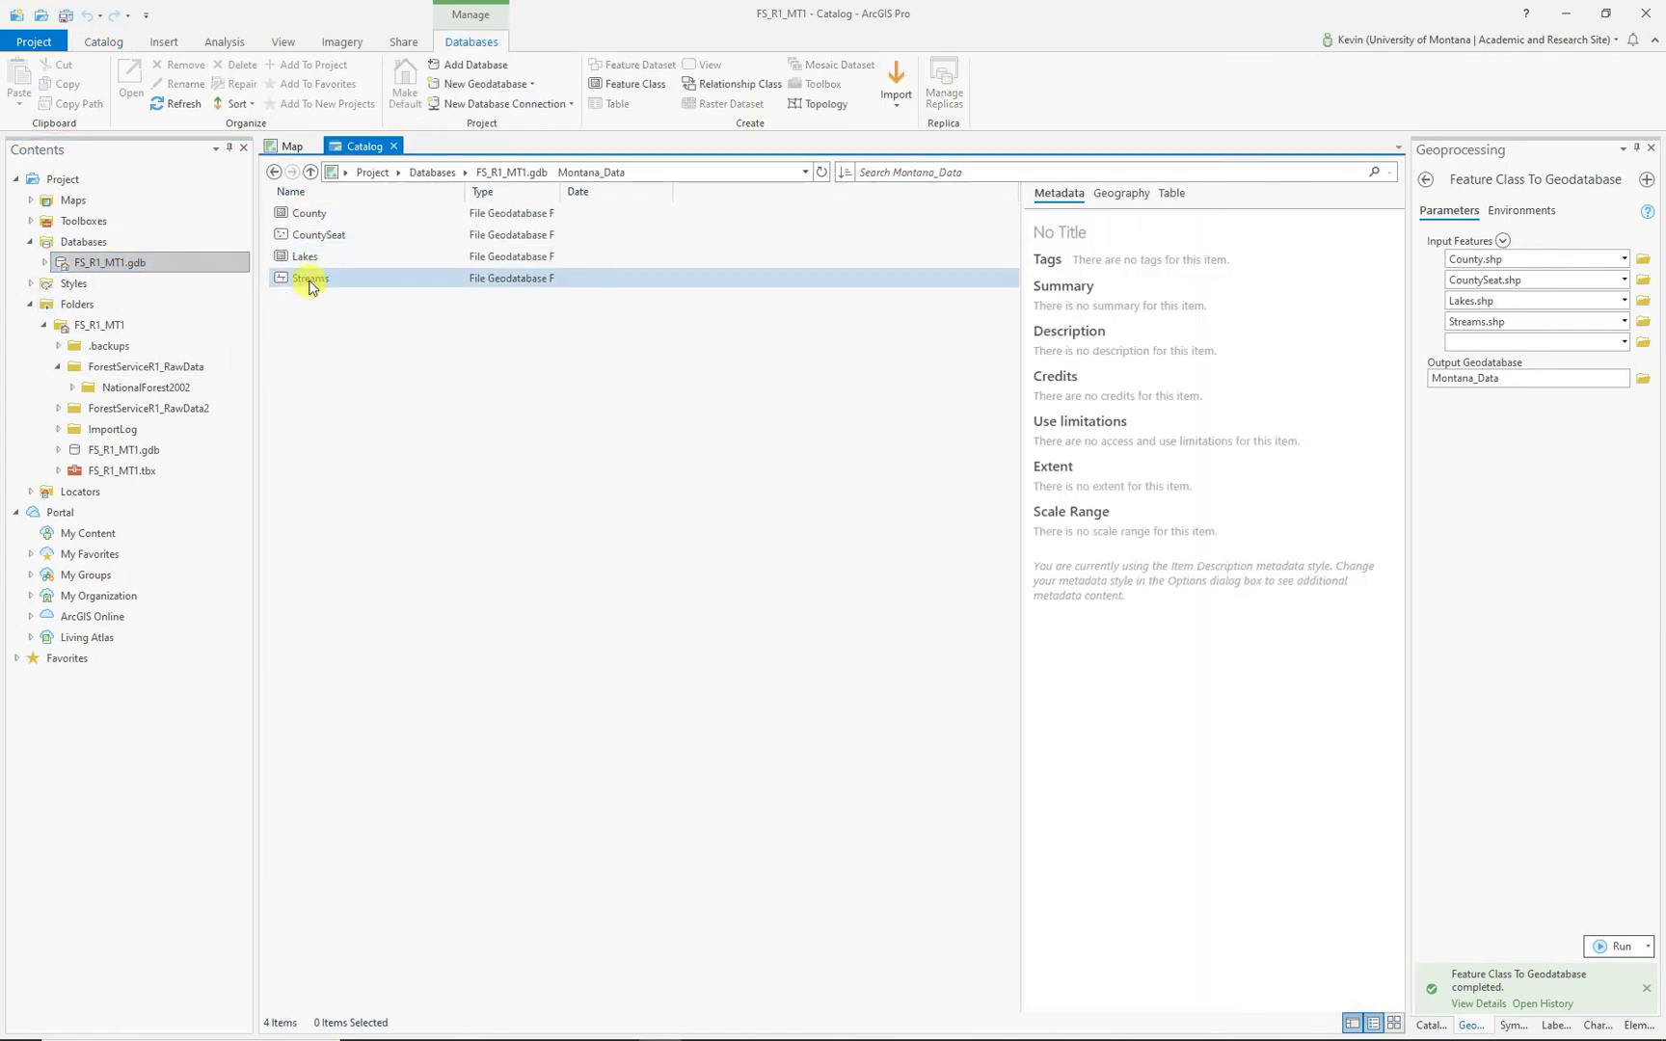
right_click(308, 213)
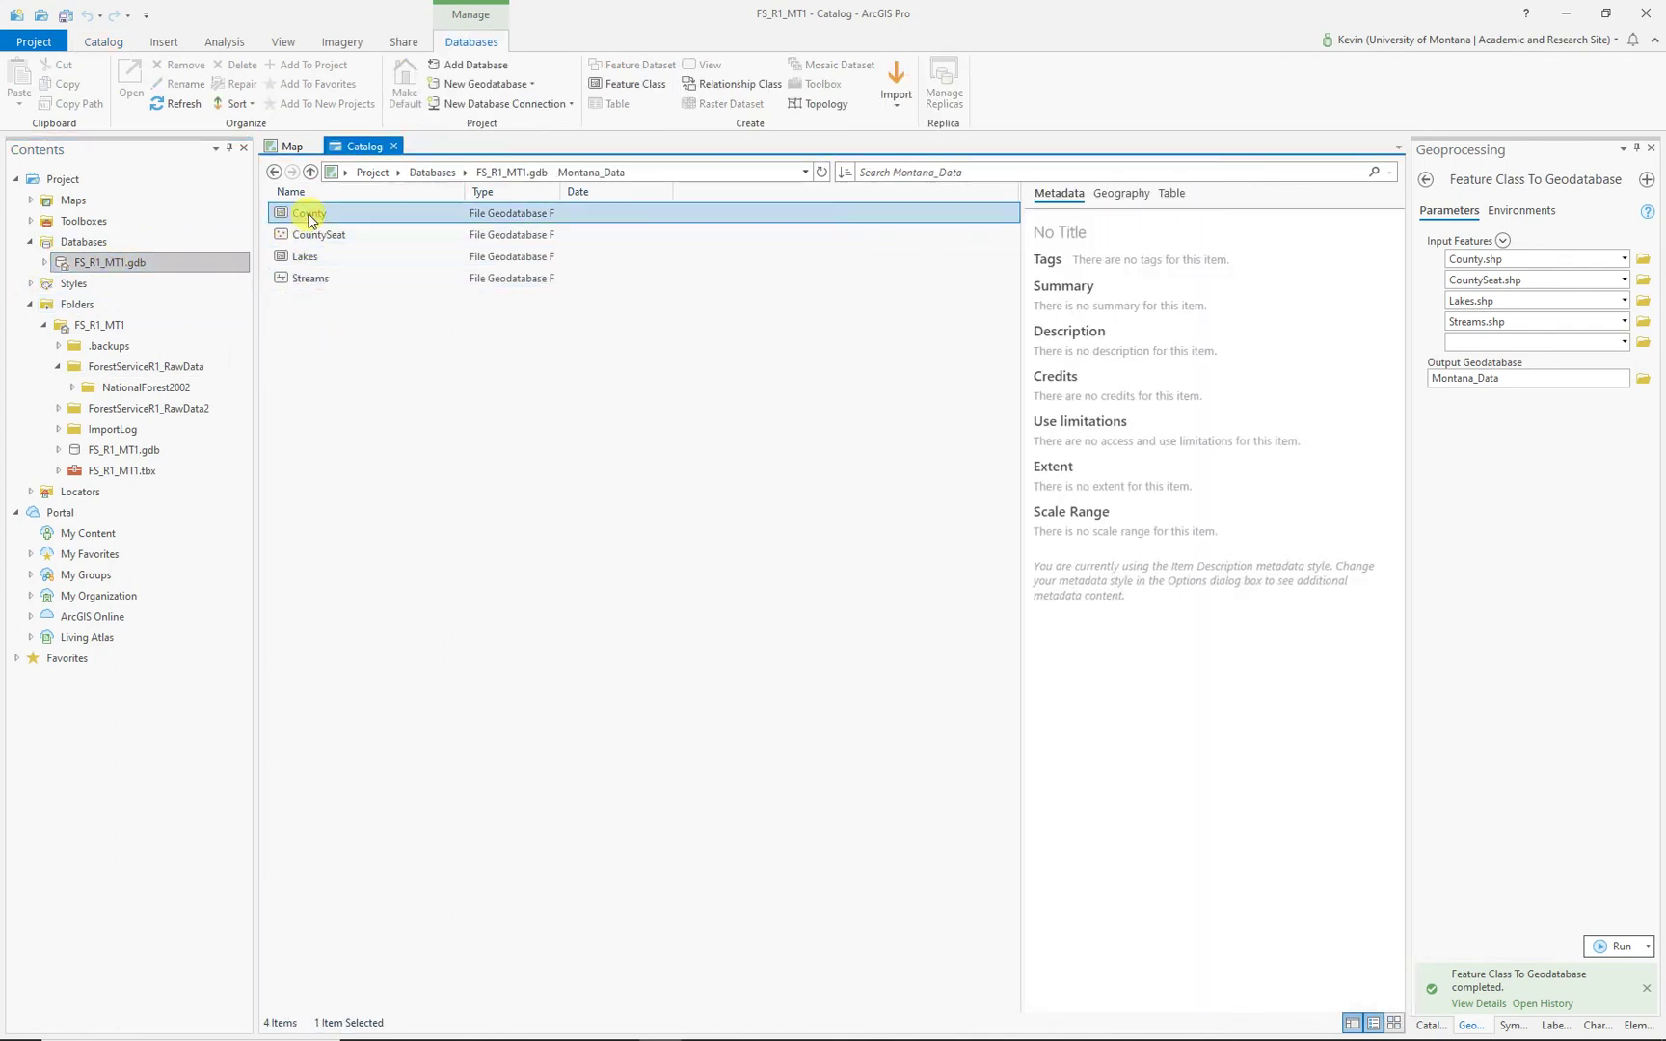
left_click(358, 492)
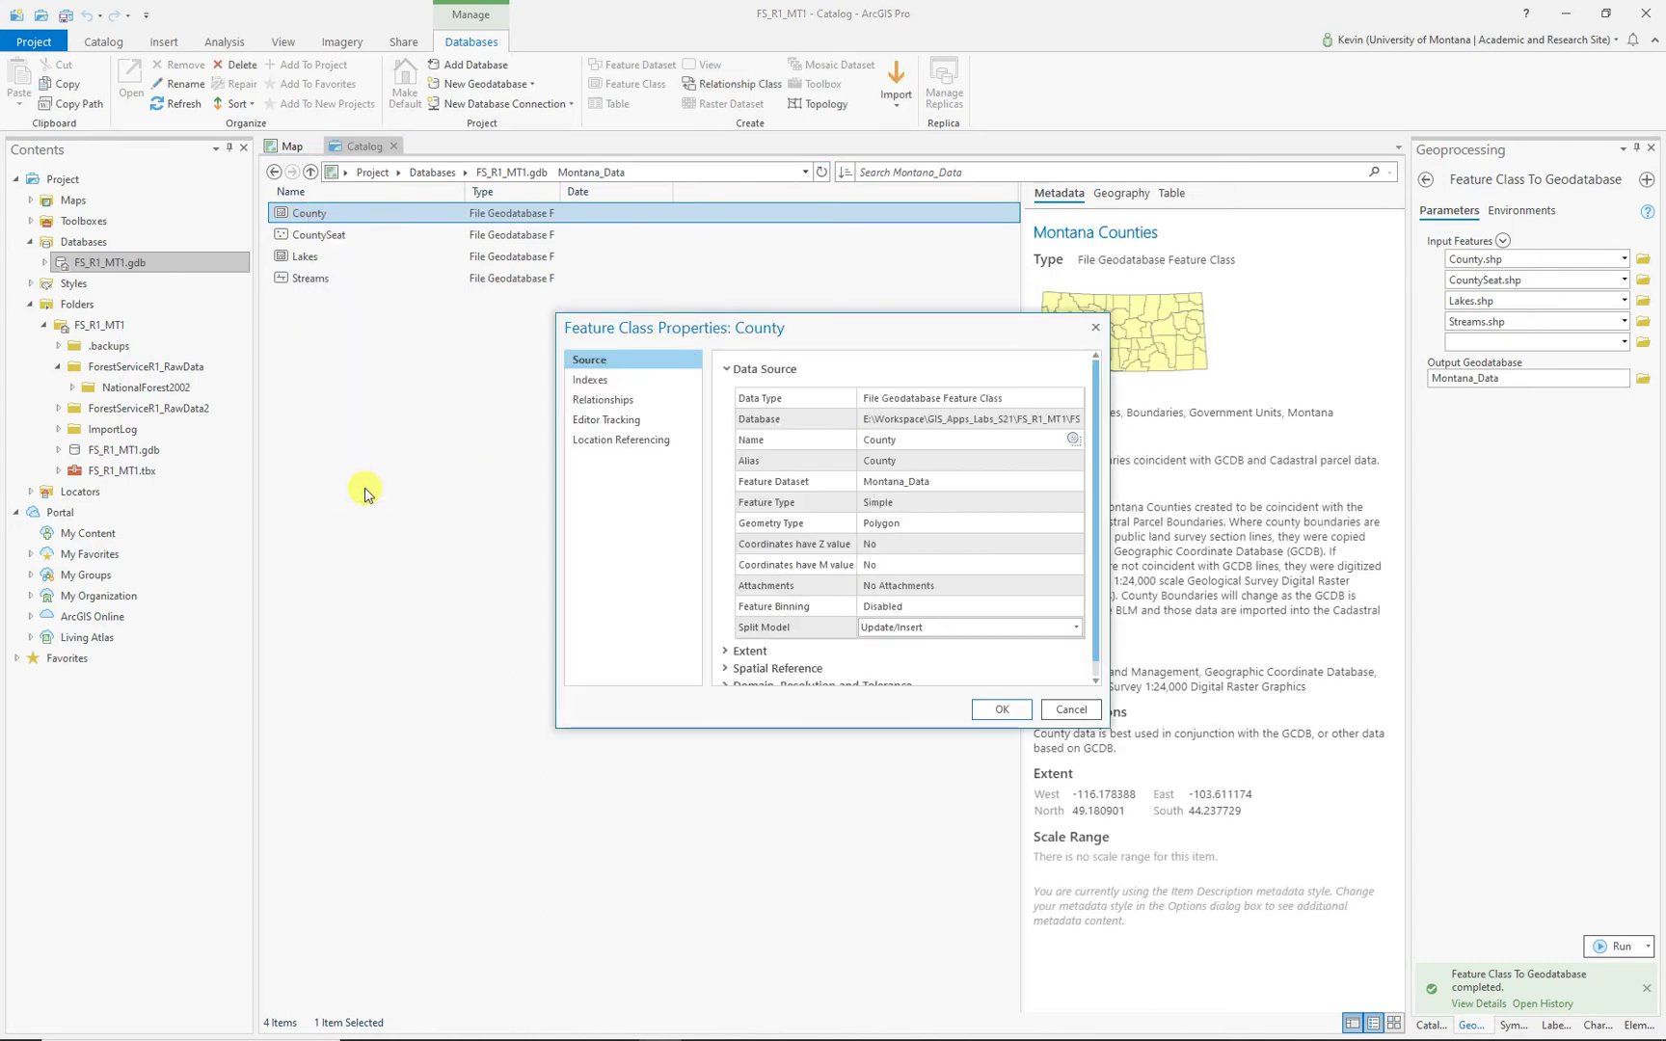
left_click(761, 672)
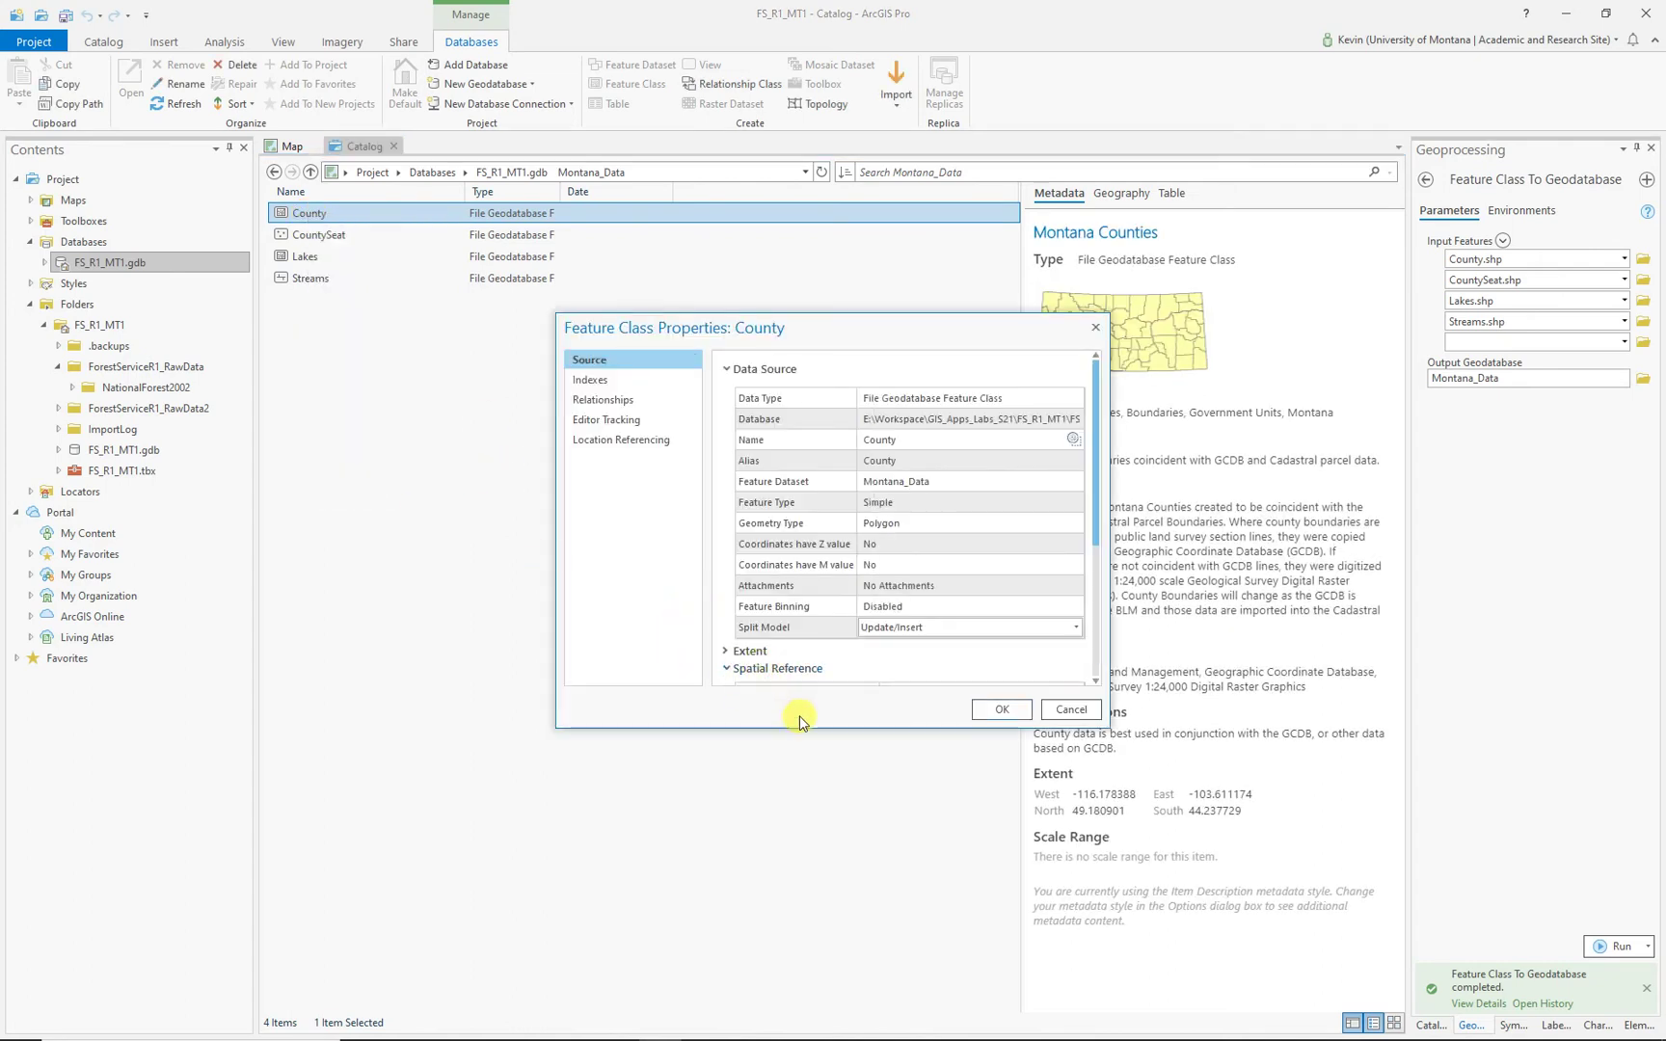
left_click_drag(798, 728, 801, 938)
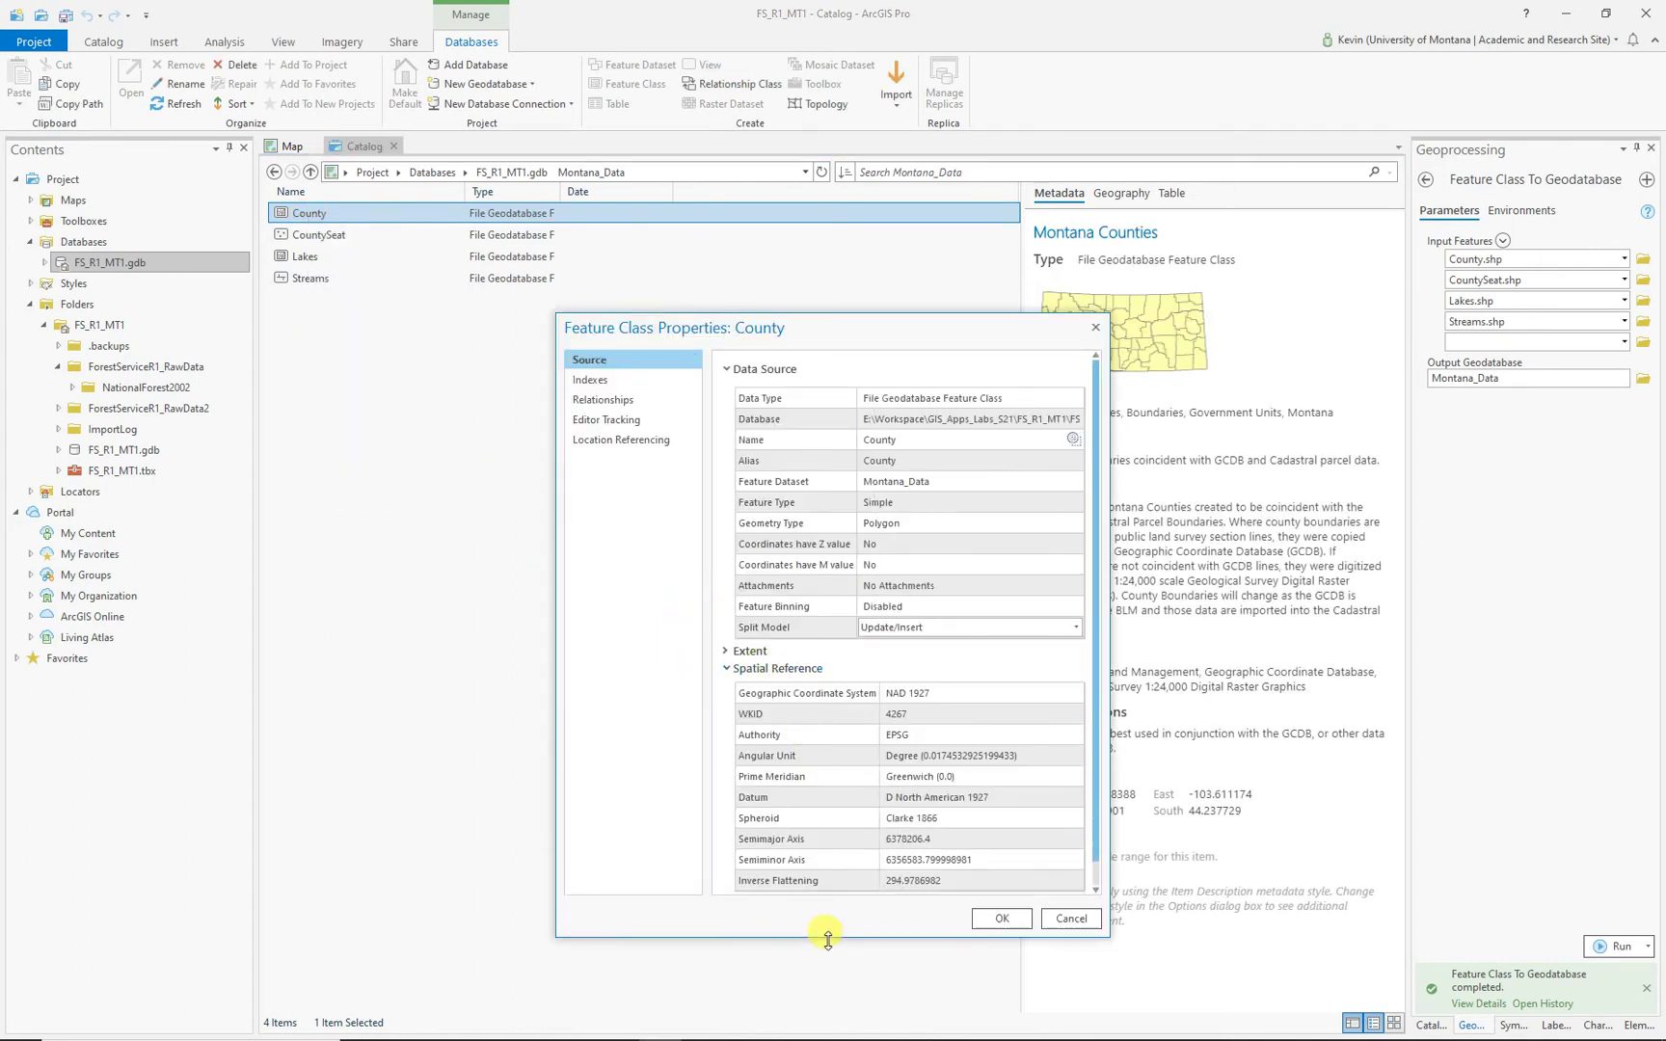
left_click(929, 693)
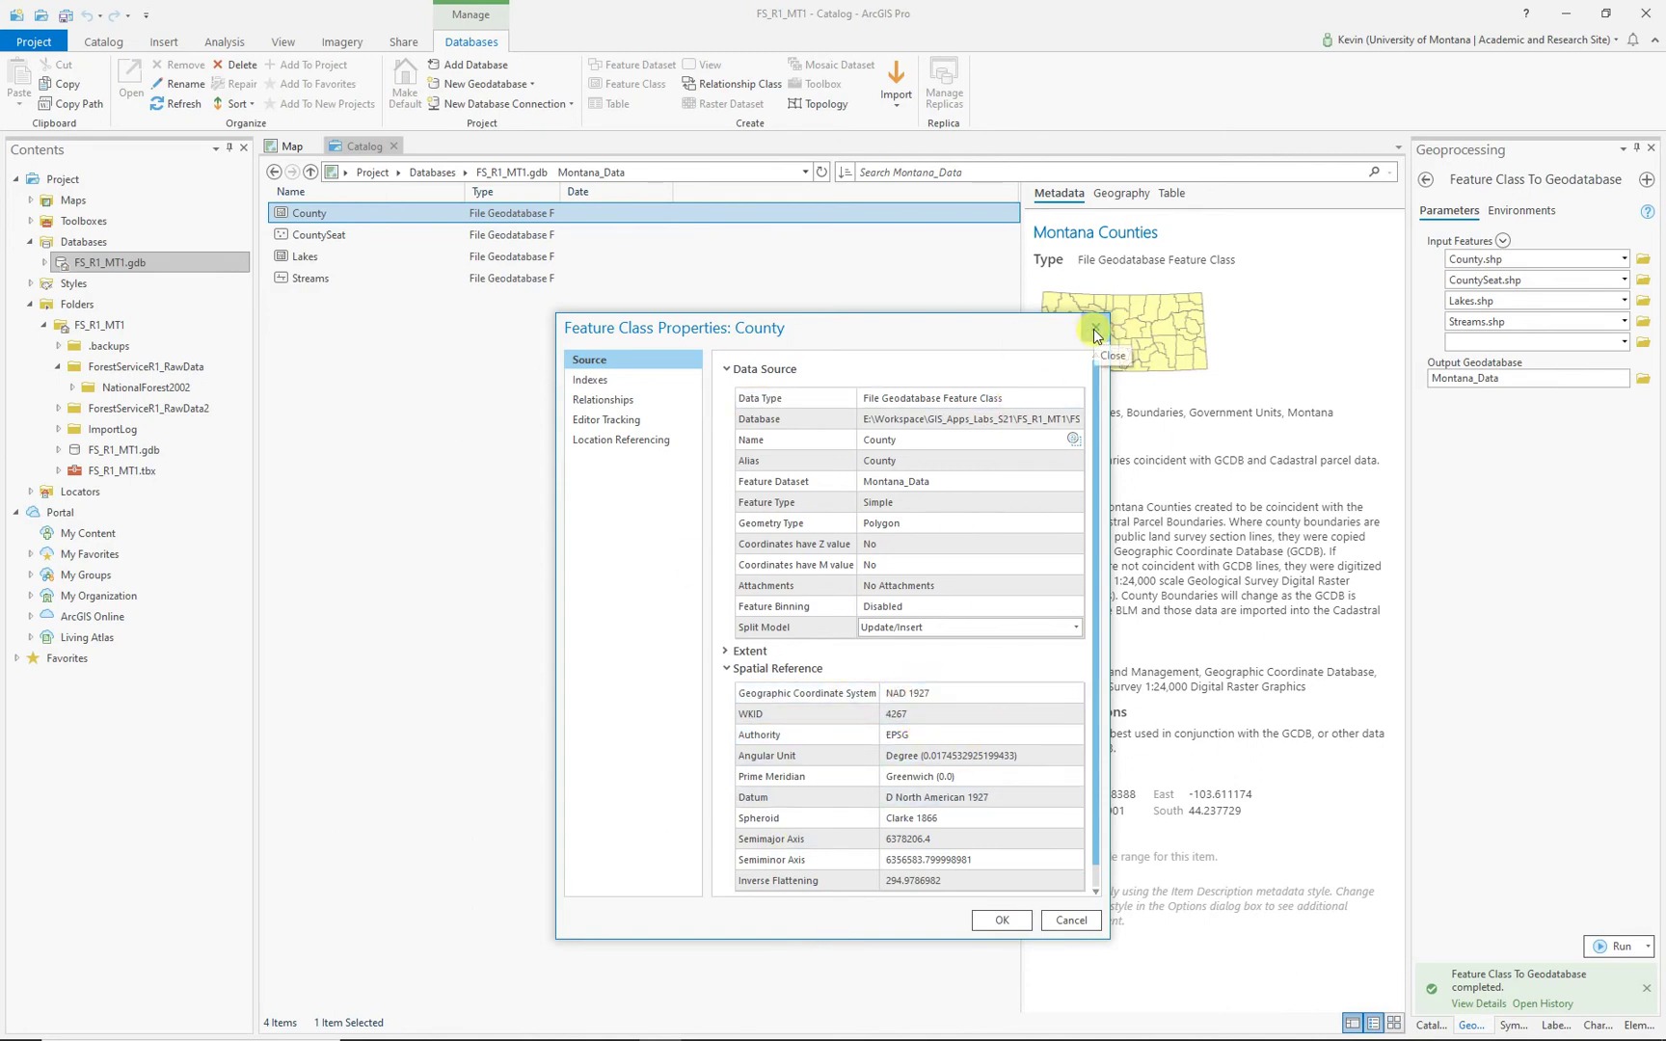
left_click(1095, 327)
left_click(687, 417)
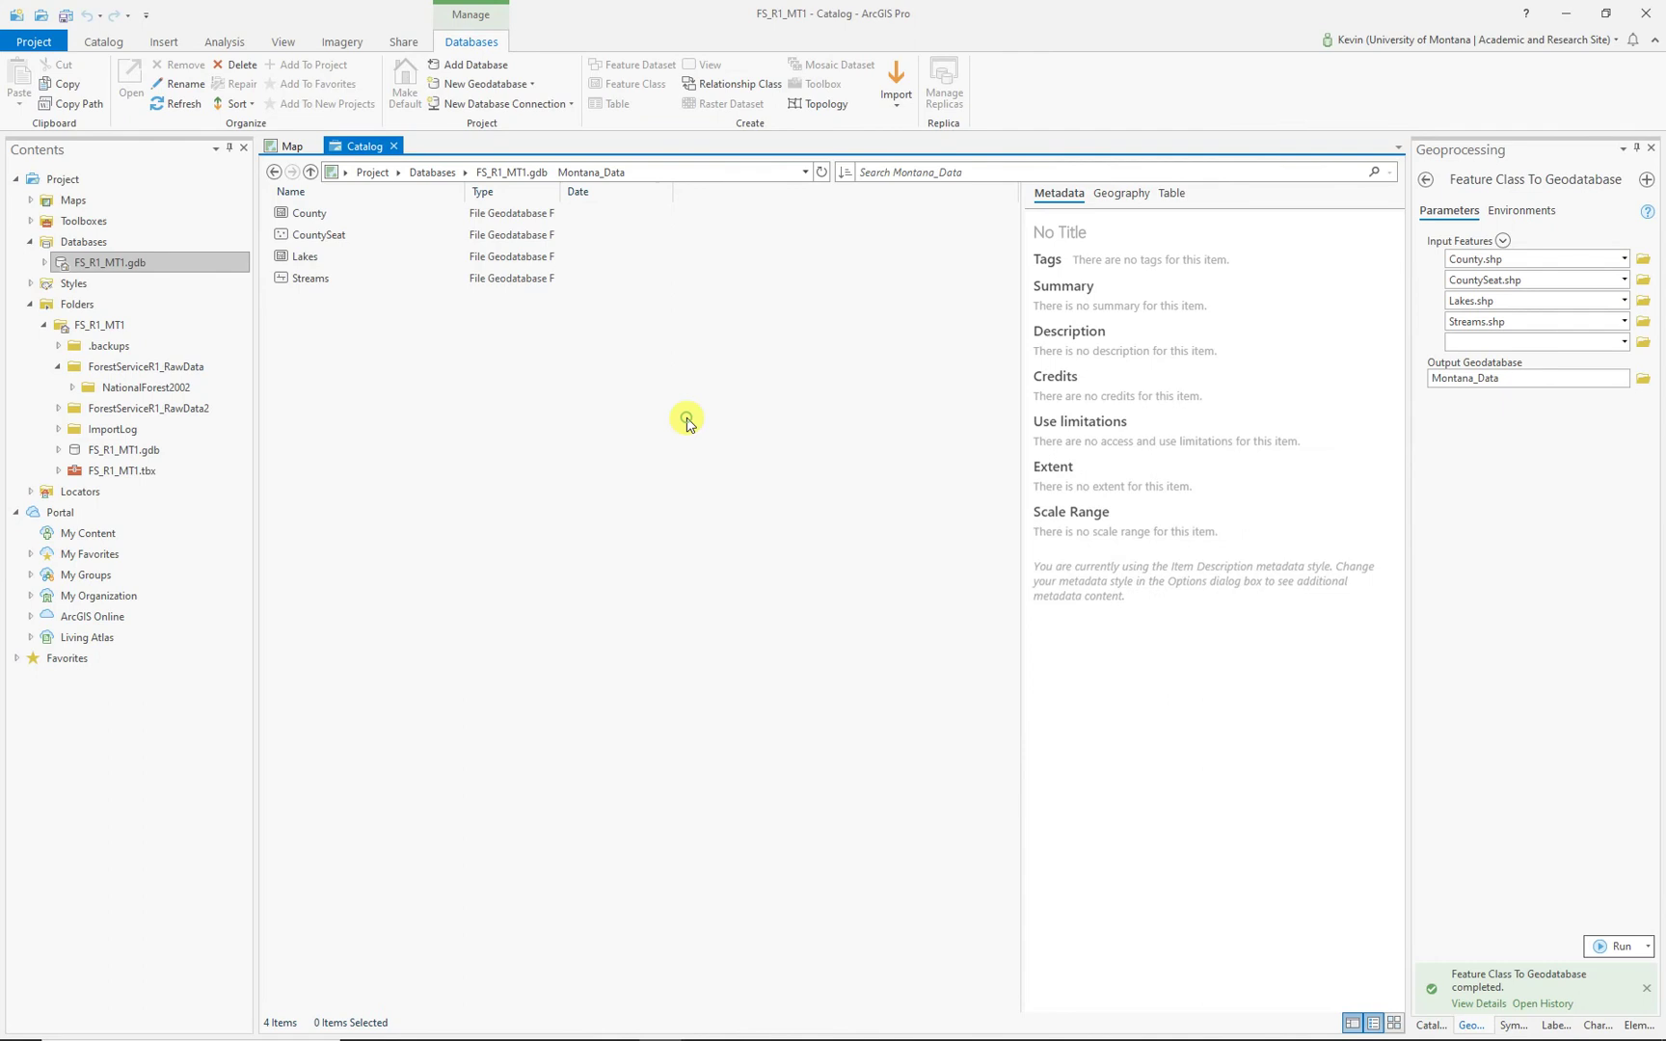
Step: Insert a new map into the project
left_click(283, 43)
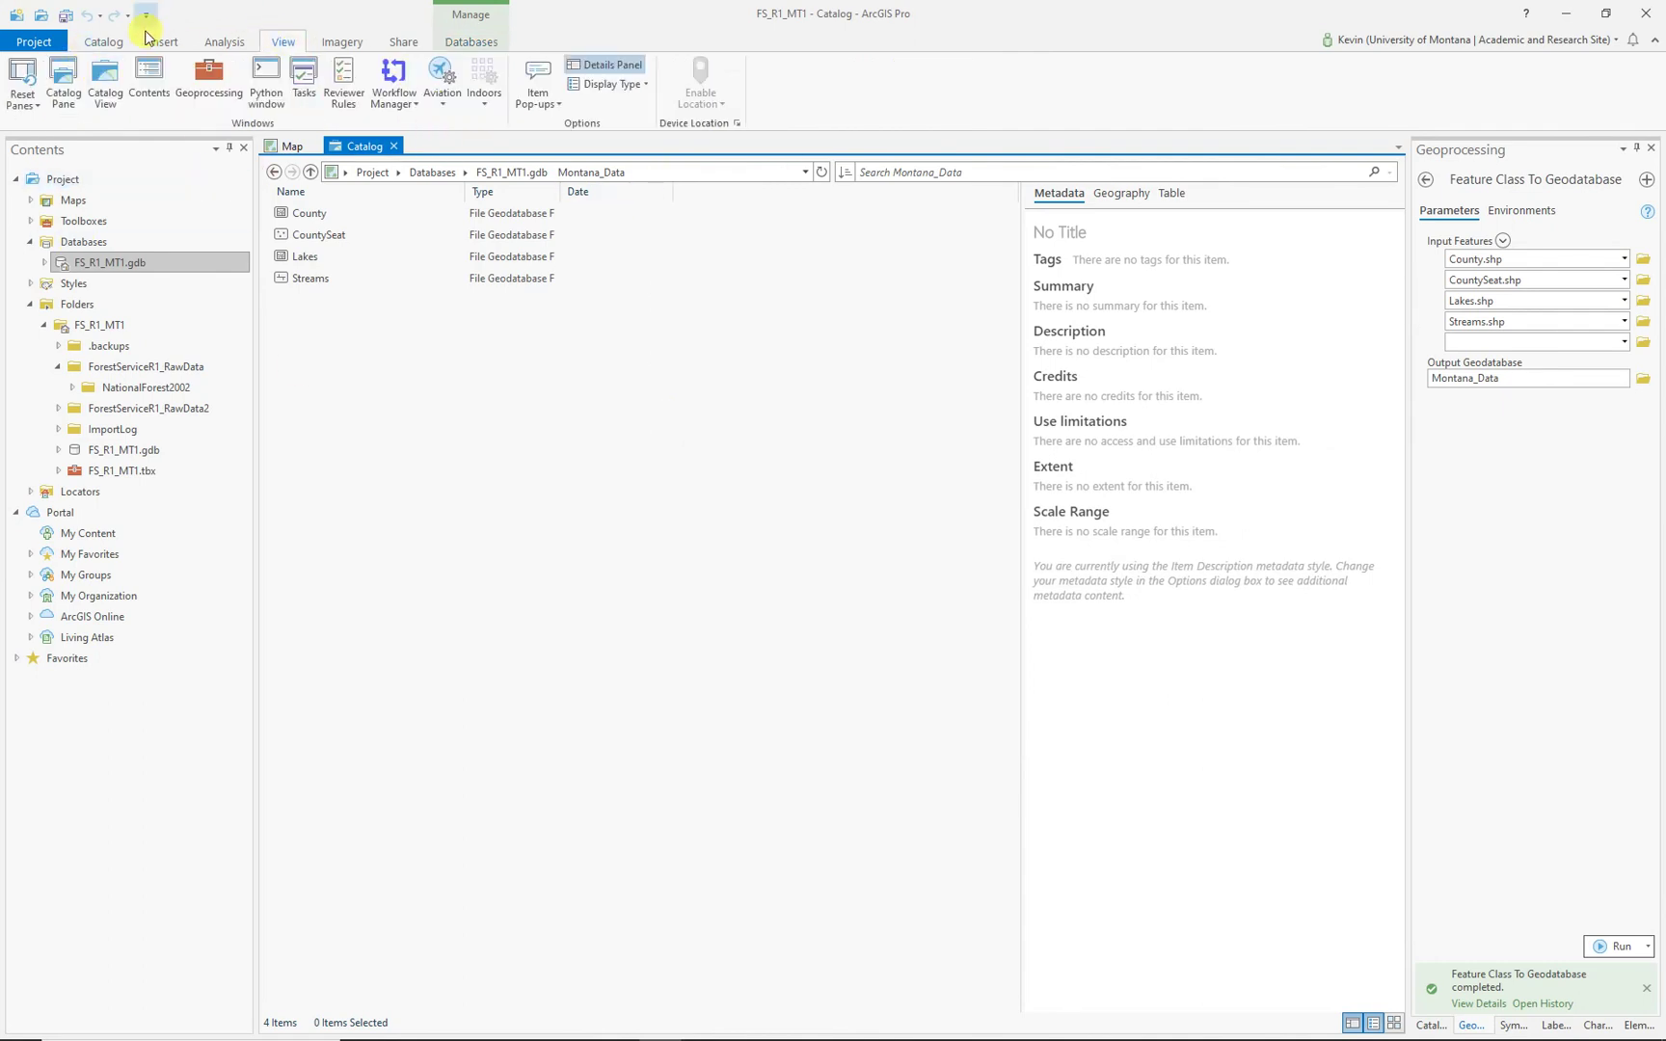
left_click(166, 43)
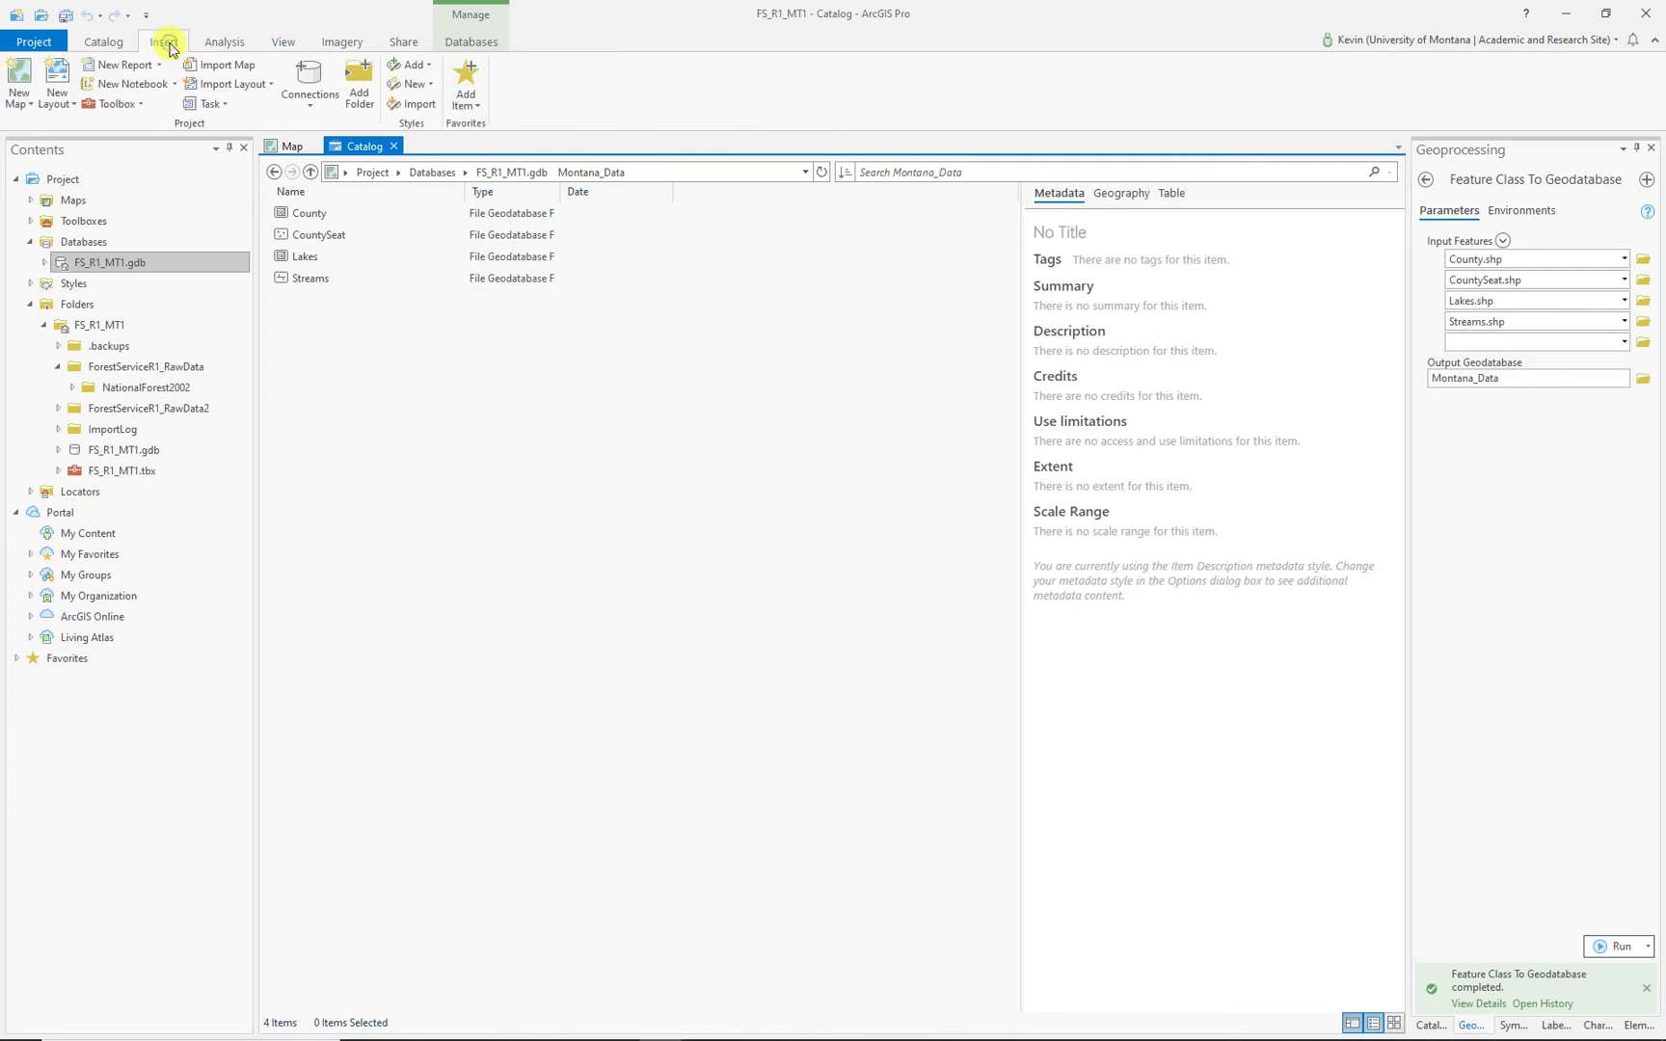
left_click(21, 80)
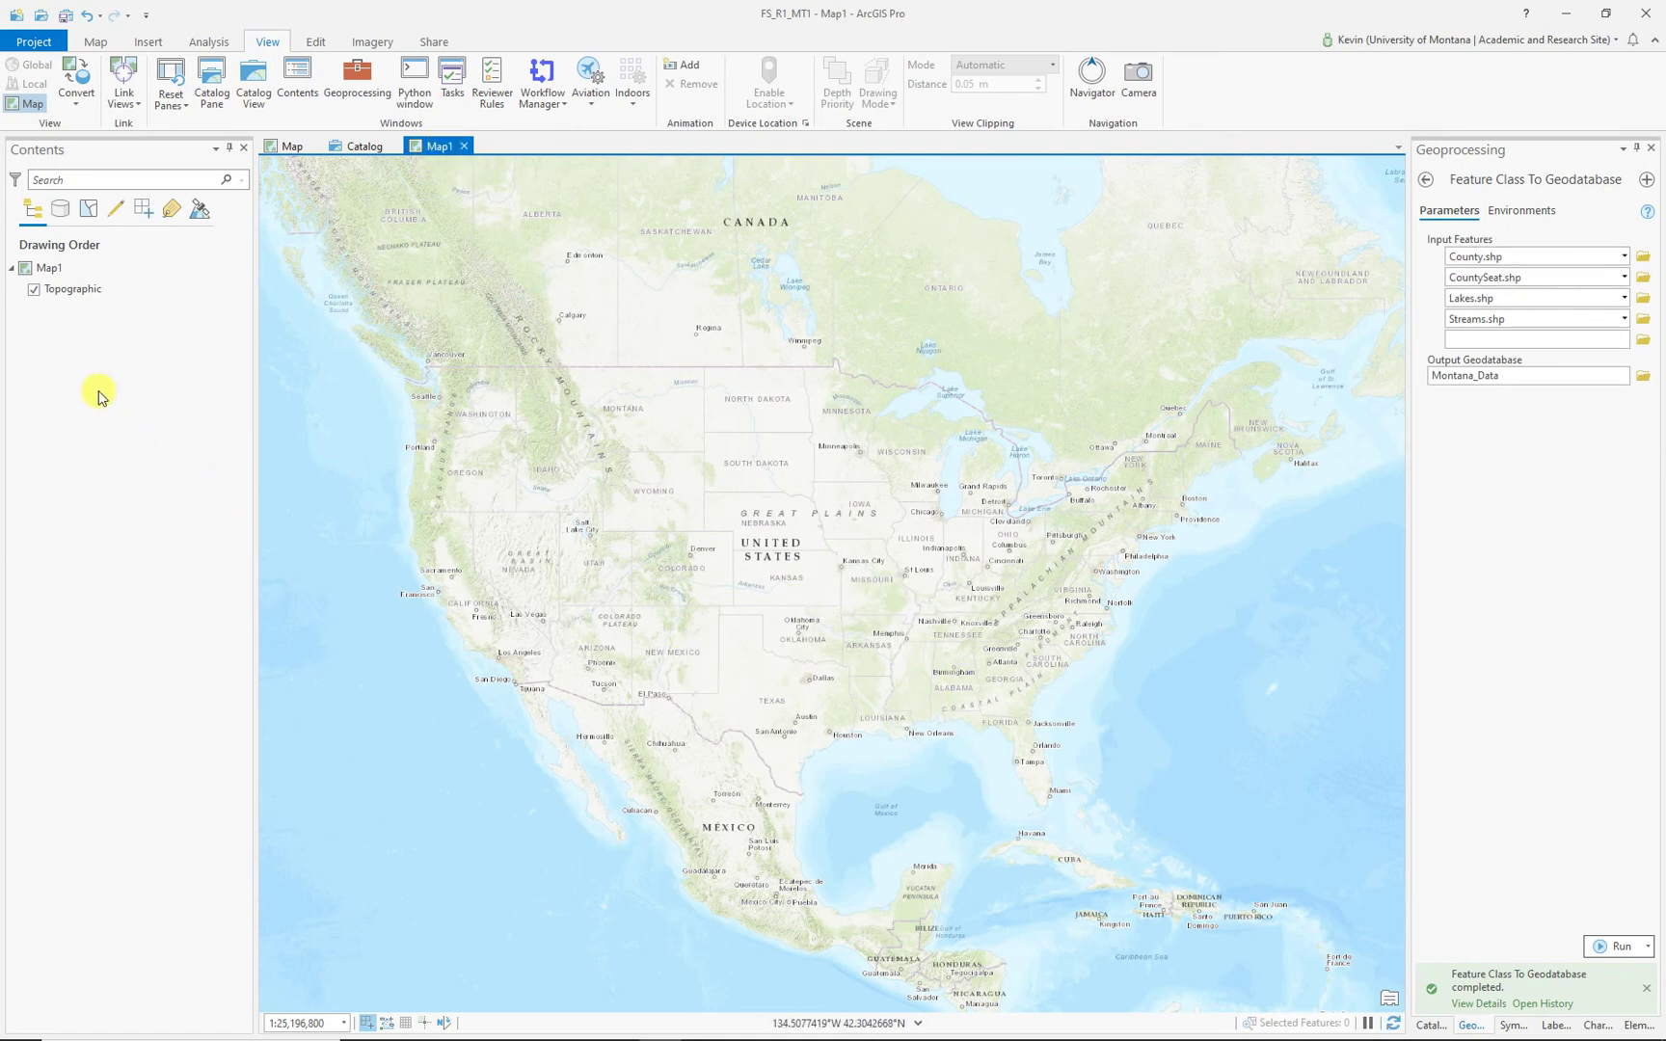
left_click(67, 298)
left_click(47, 270)
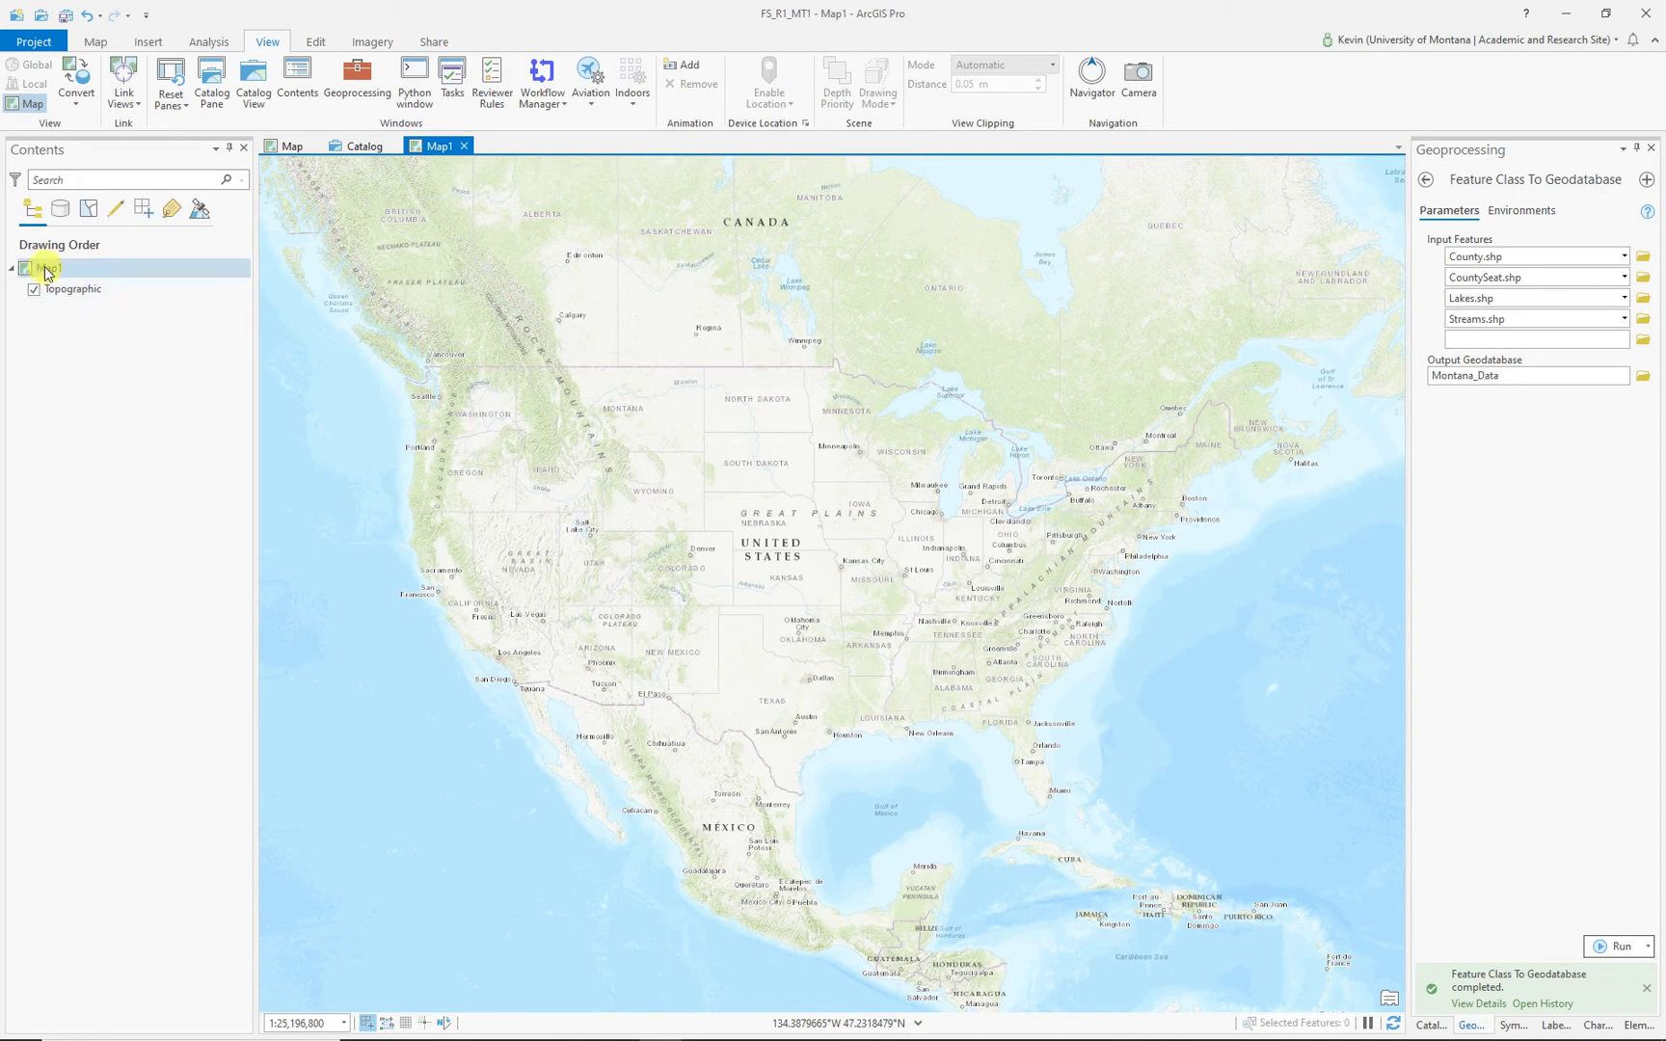
Step: Add the County, CountySeat, Lakes and Streams feature classes from Montana_Data in FS_R1_MT1.gdb to Map1
left_click(99, 44)
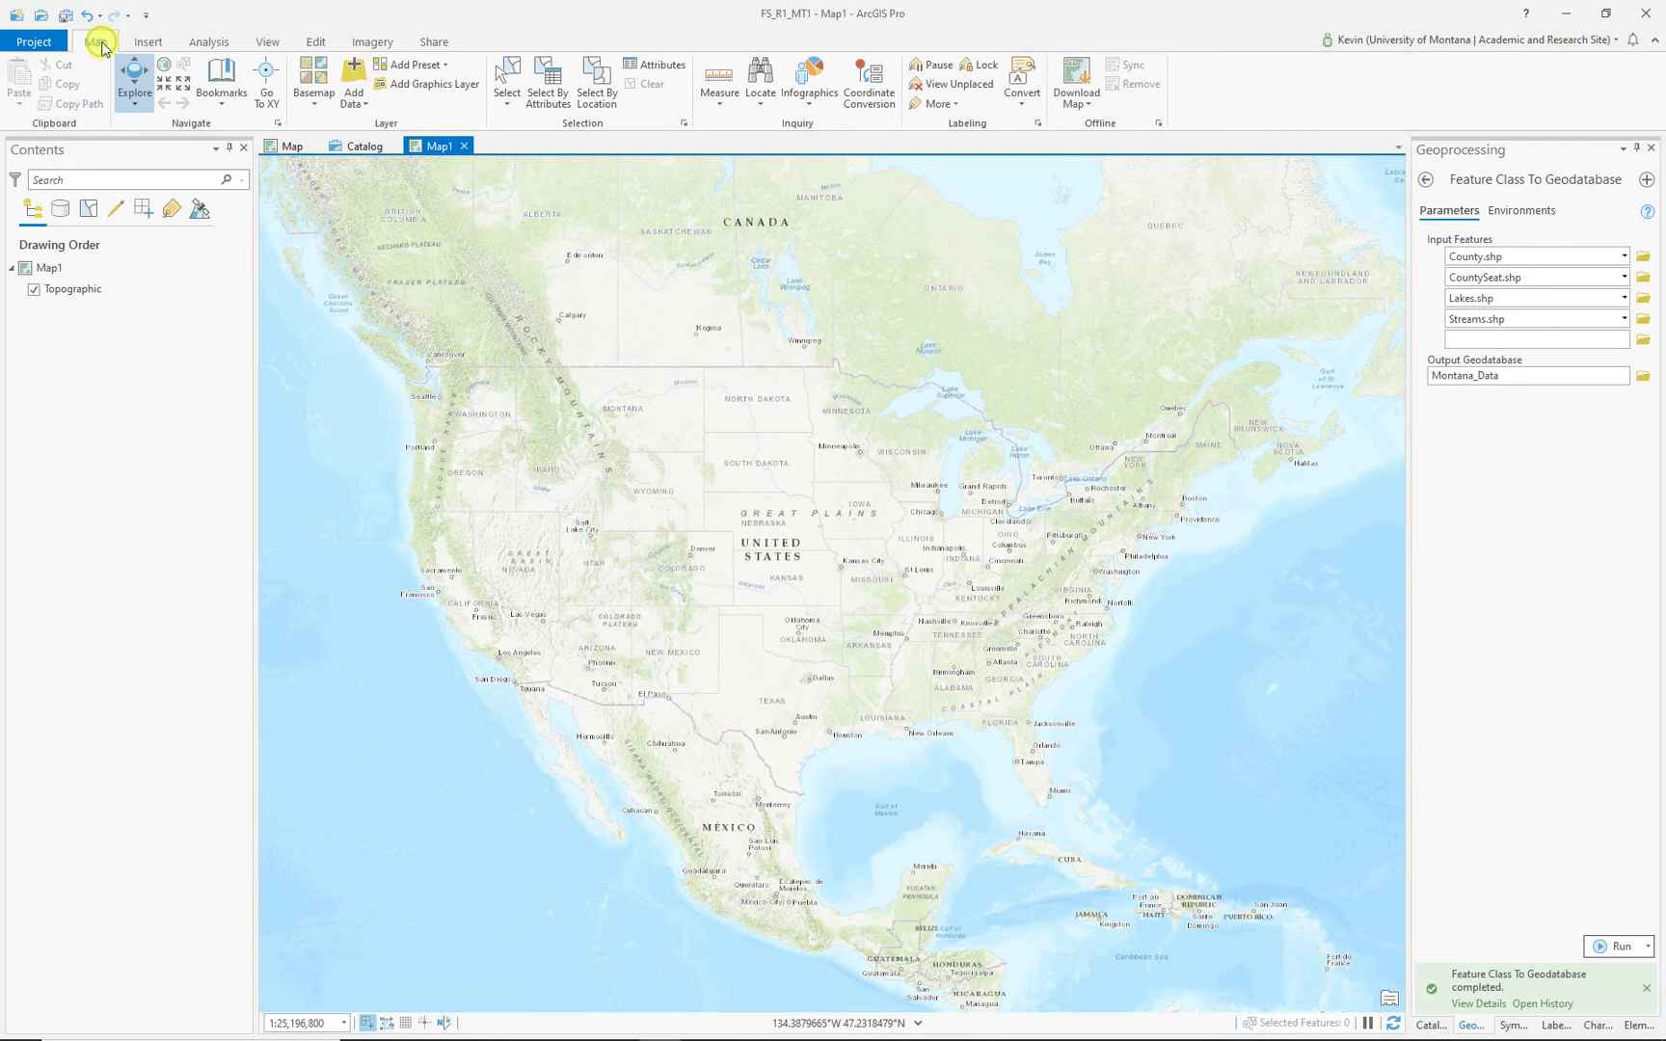
left_click(351, 77)
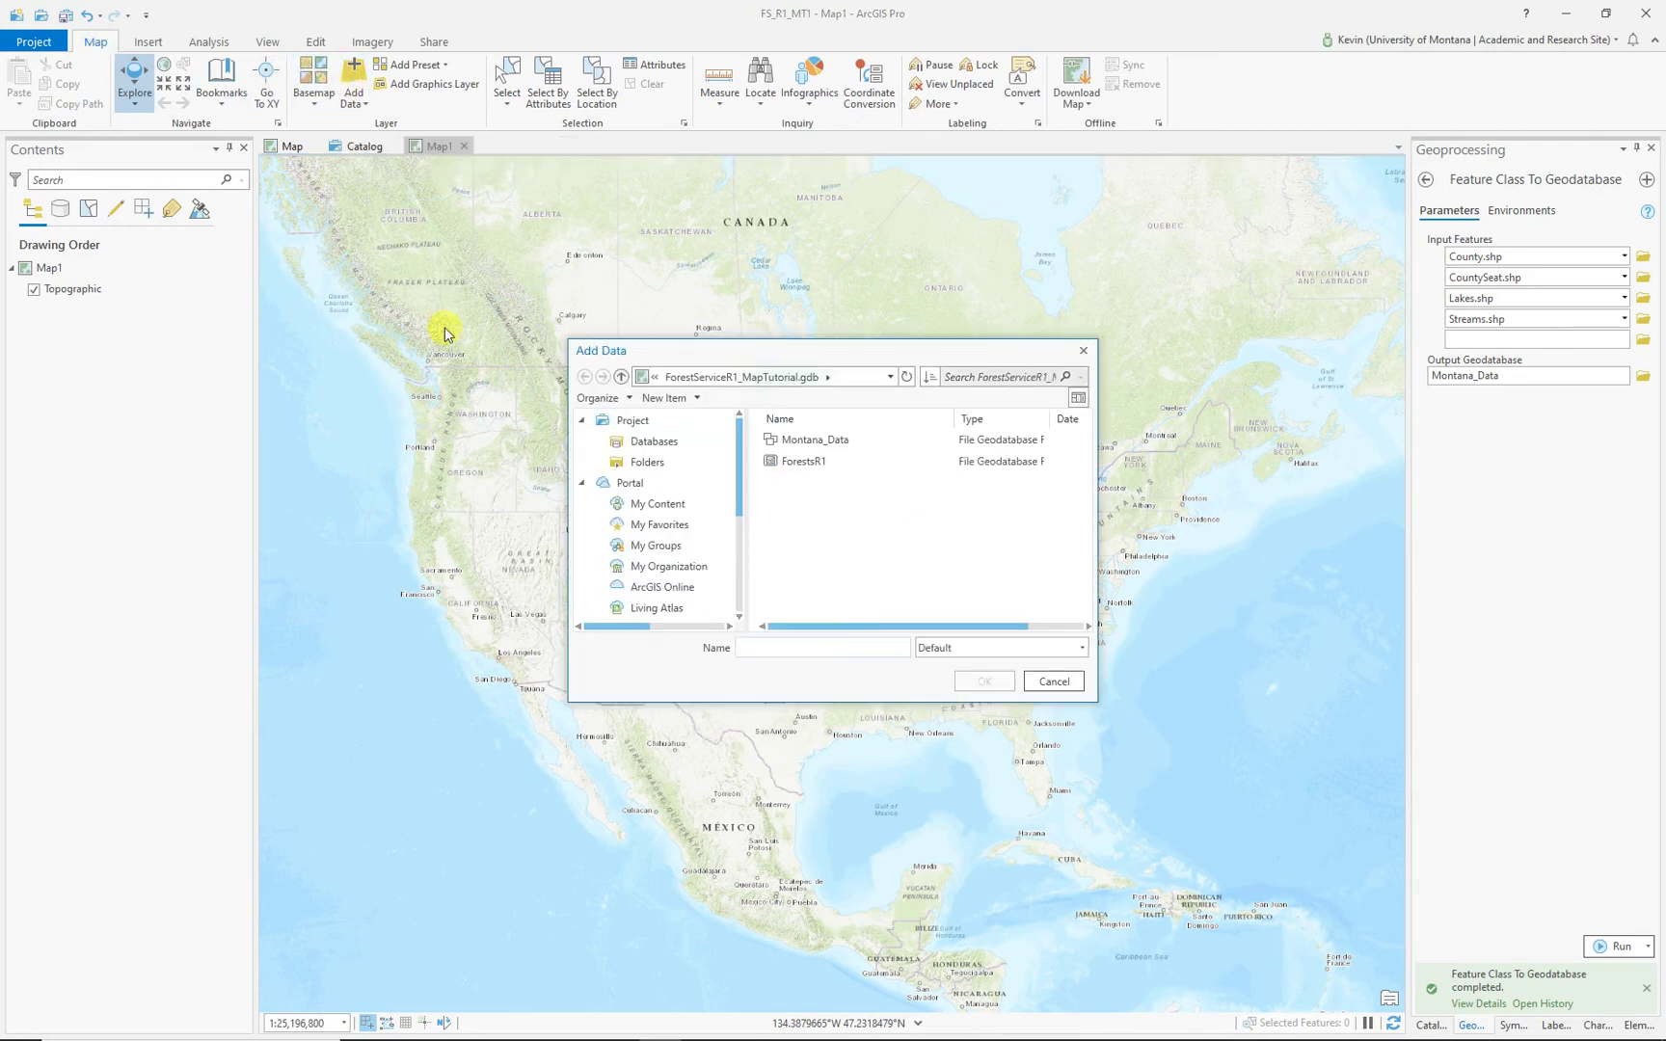
left_click(652, 444)
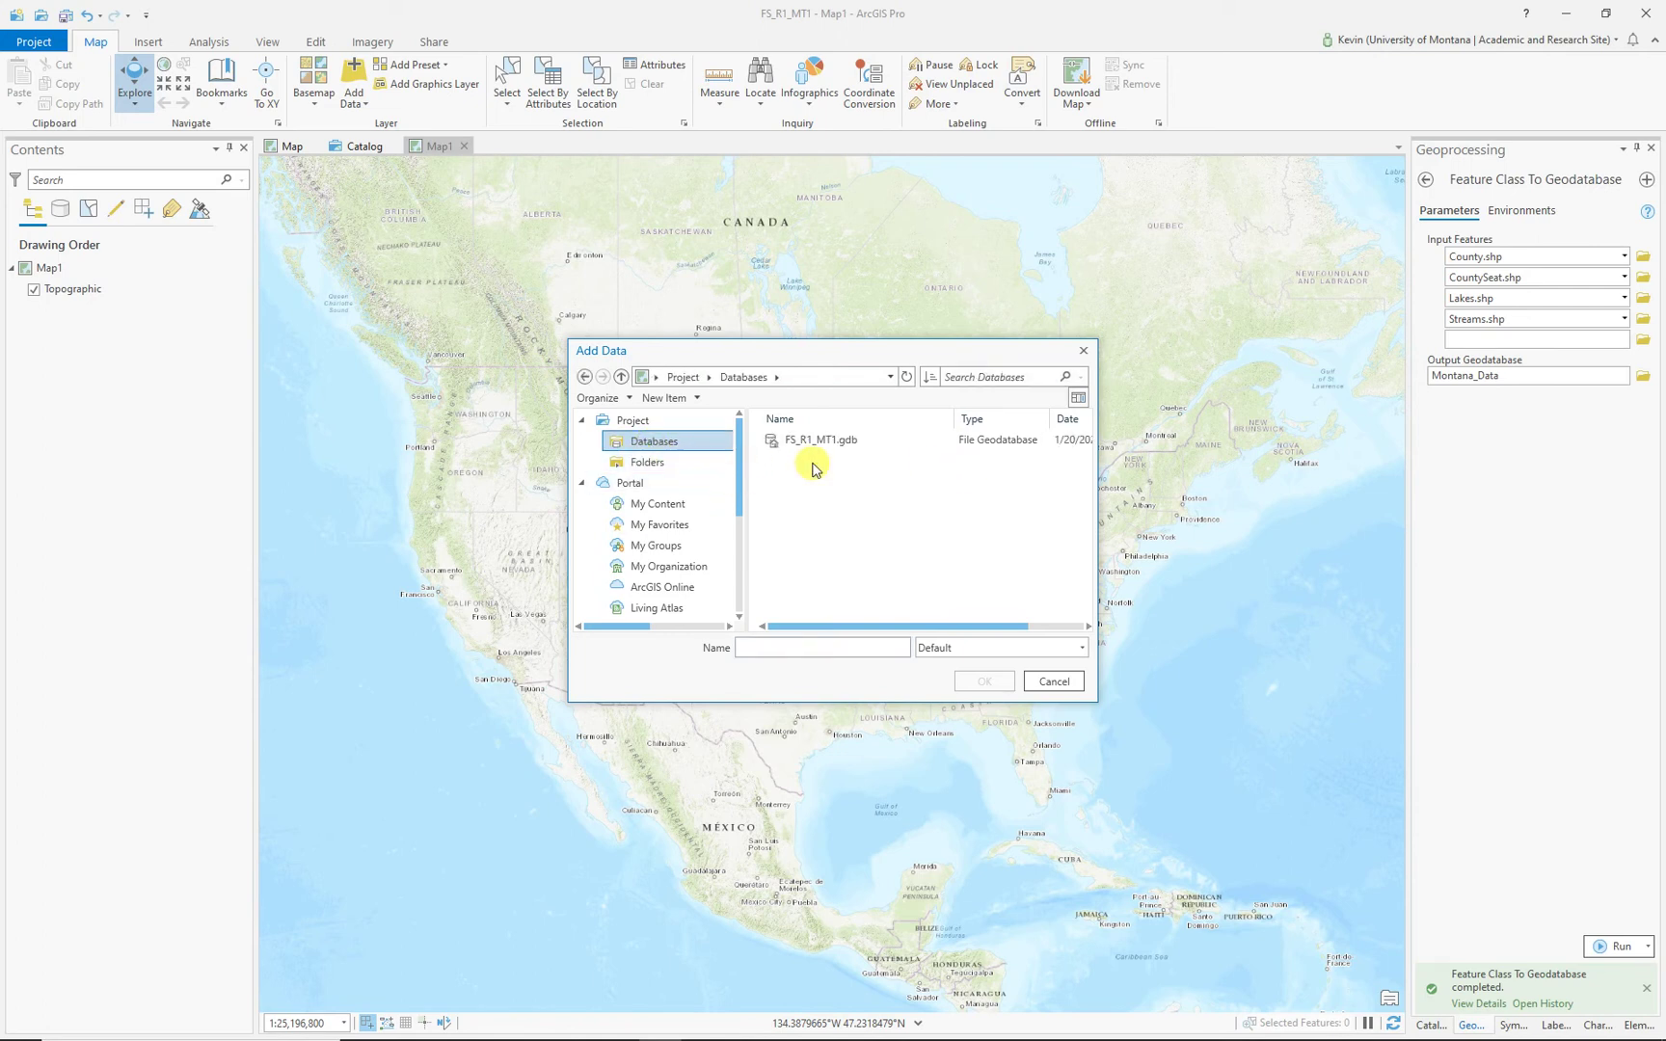
double_click(817, 443)
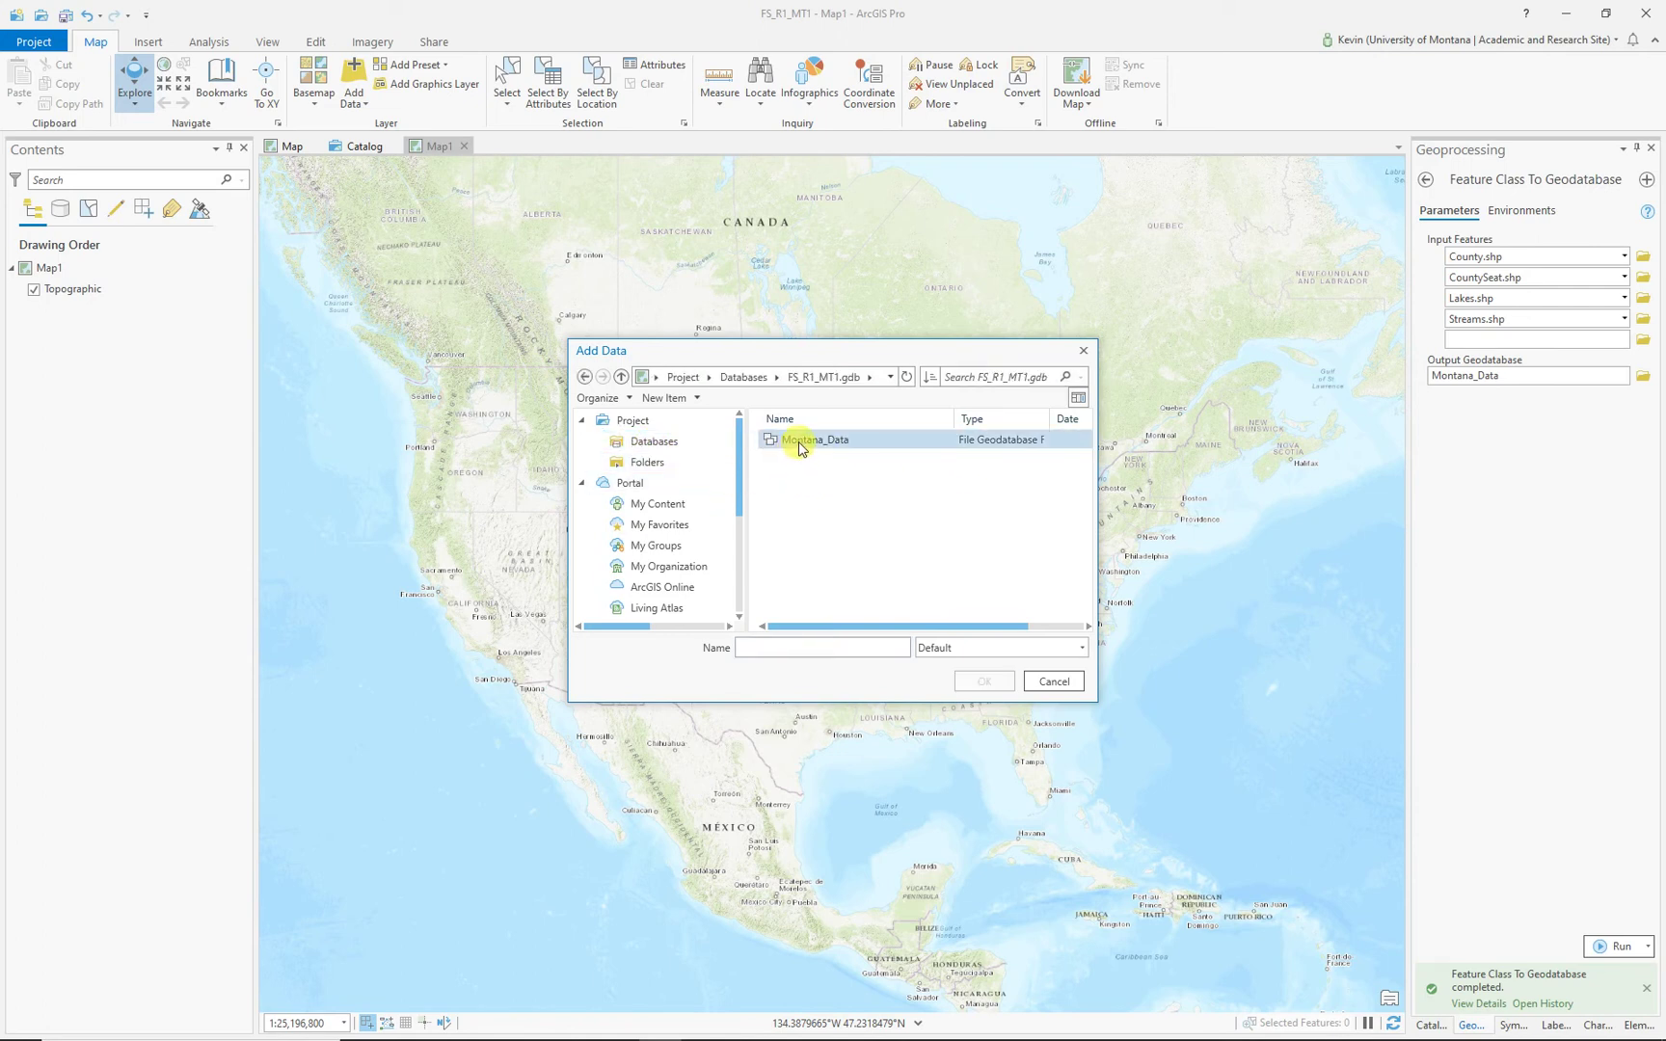
double_click(797, 441)
left_click(797, 446)
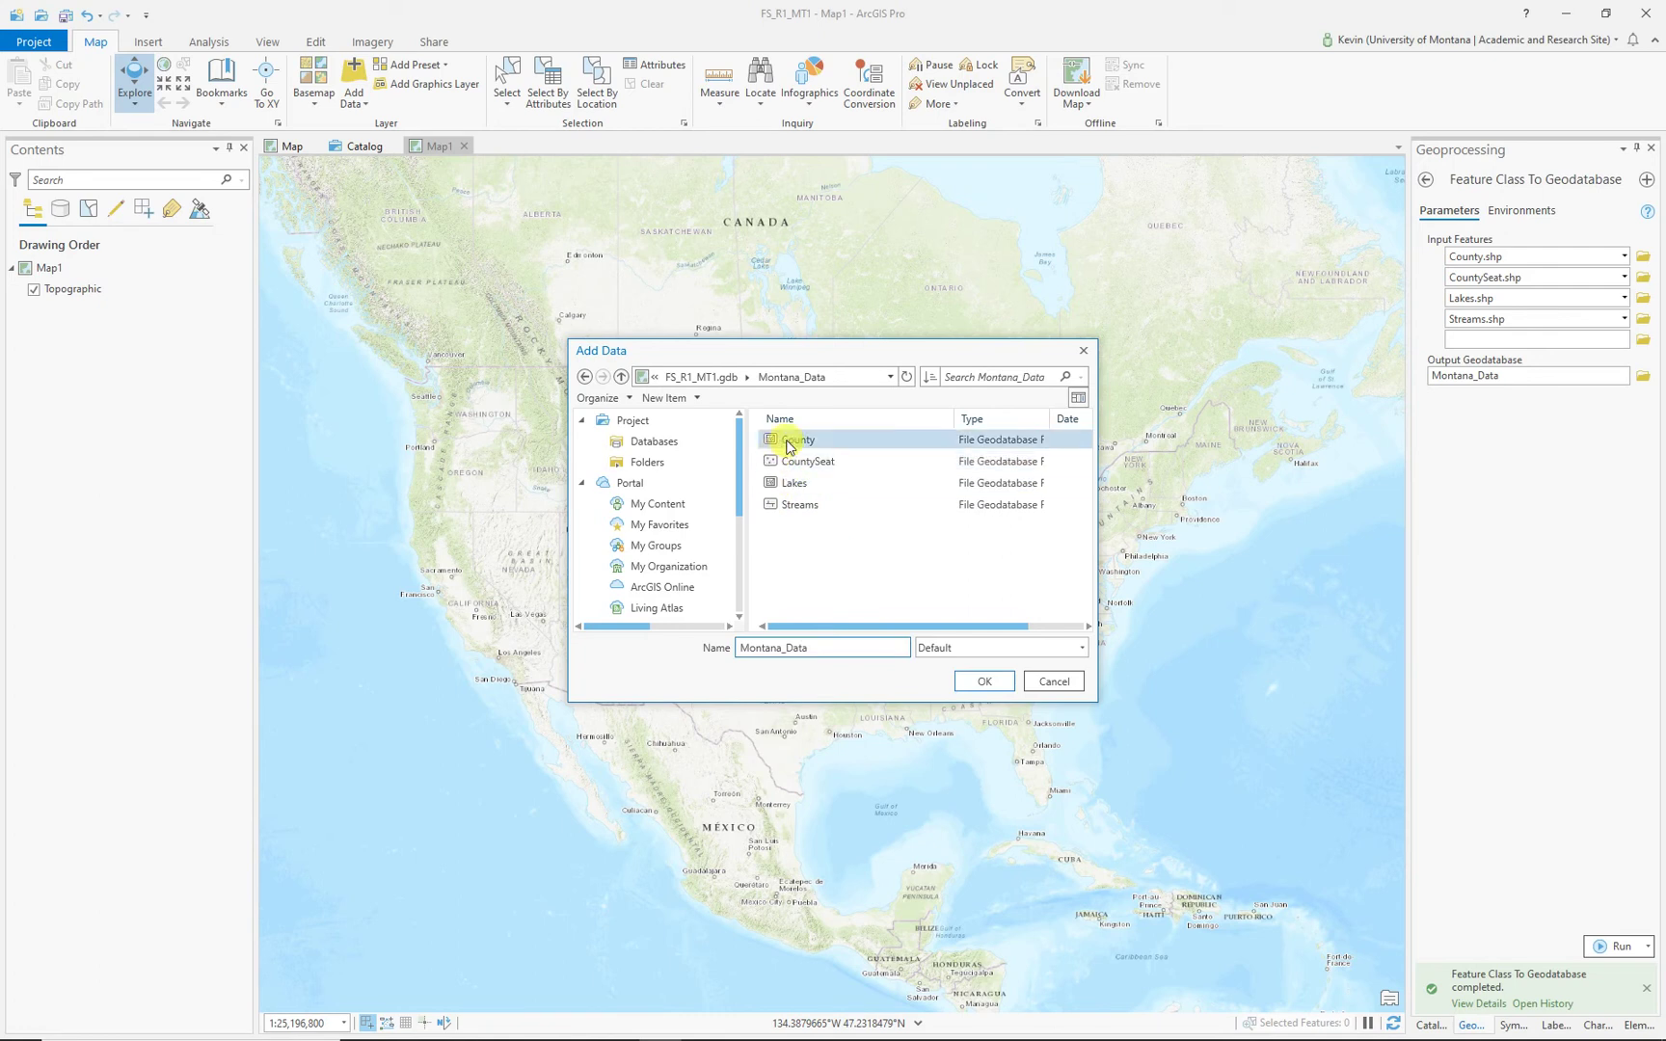
left_click(810, 505, "shift")
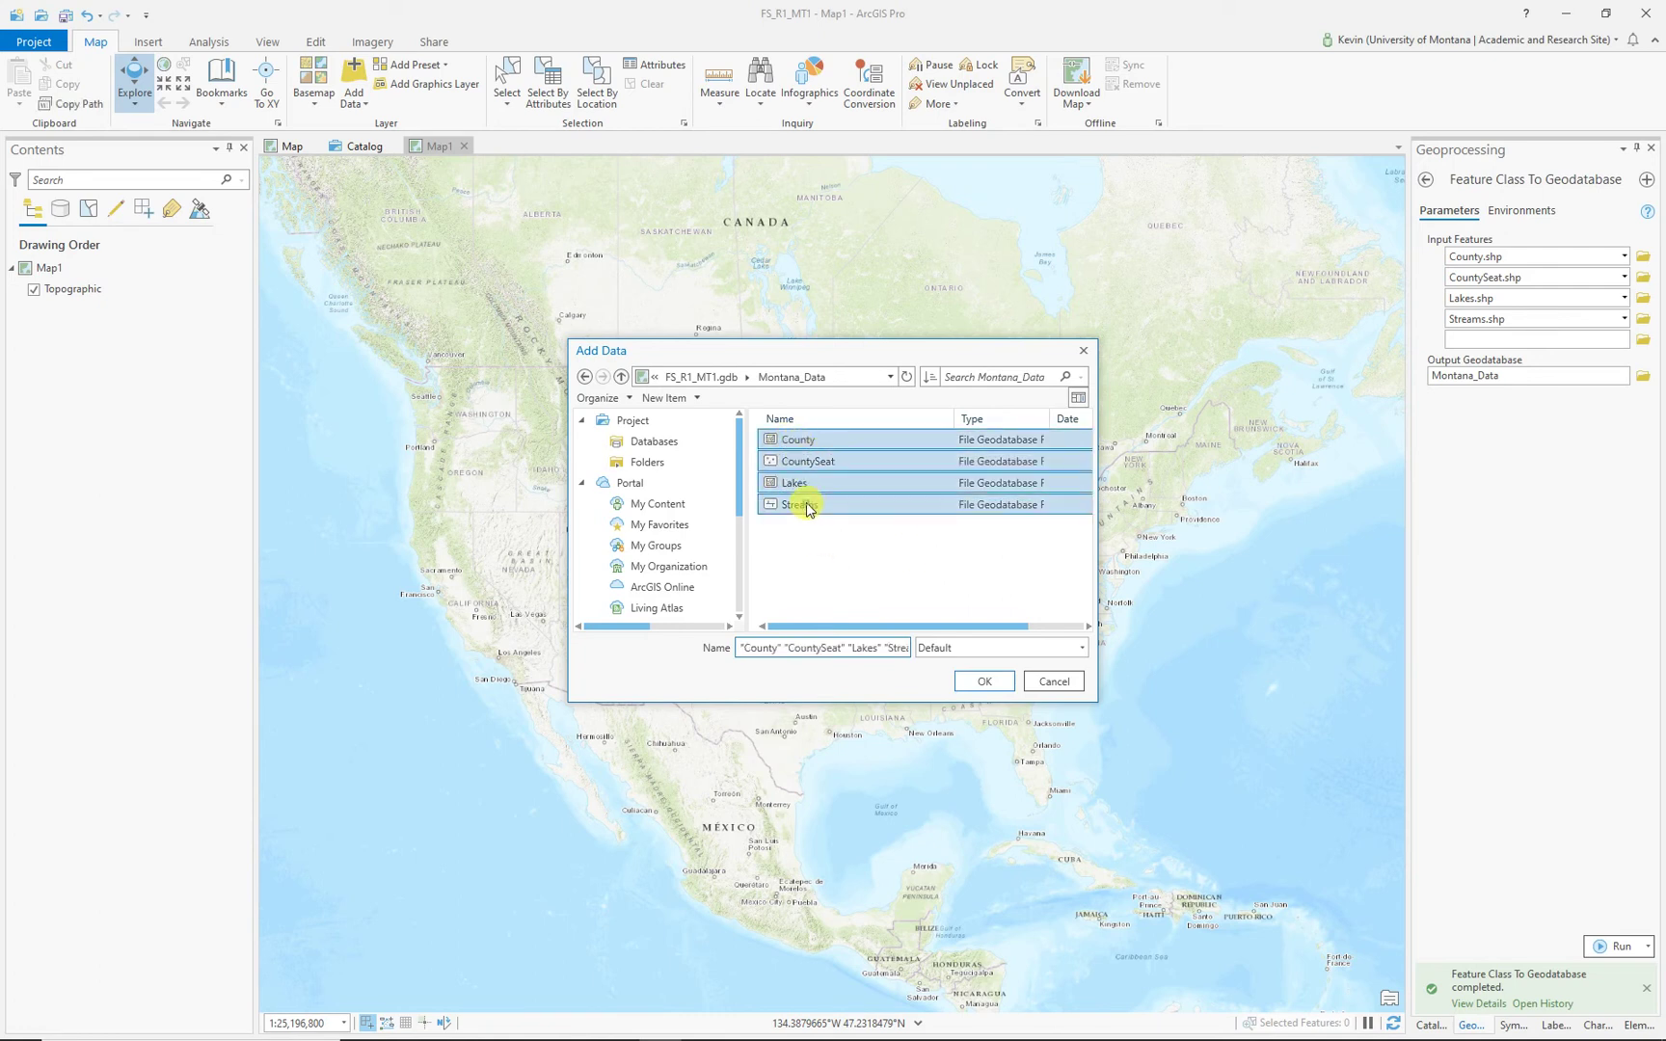
left_click(985, 682)
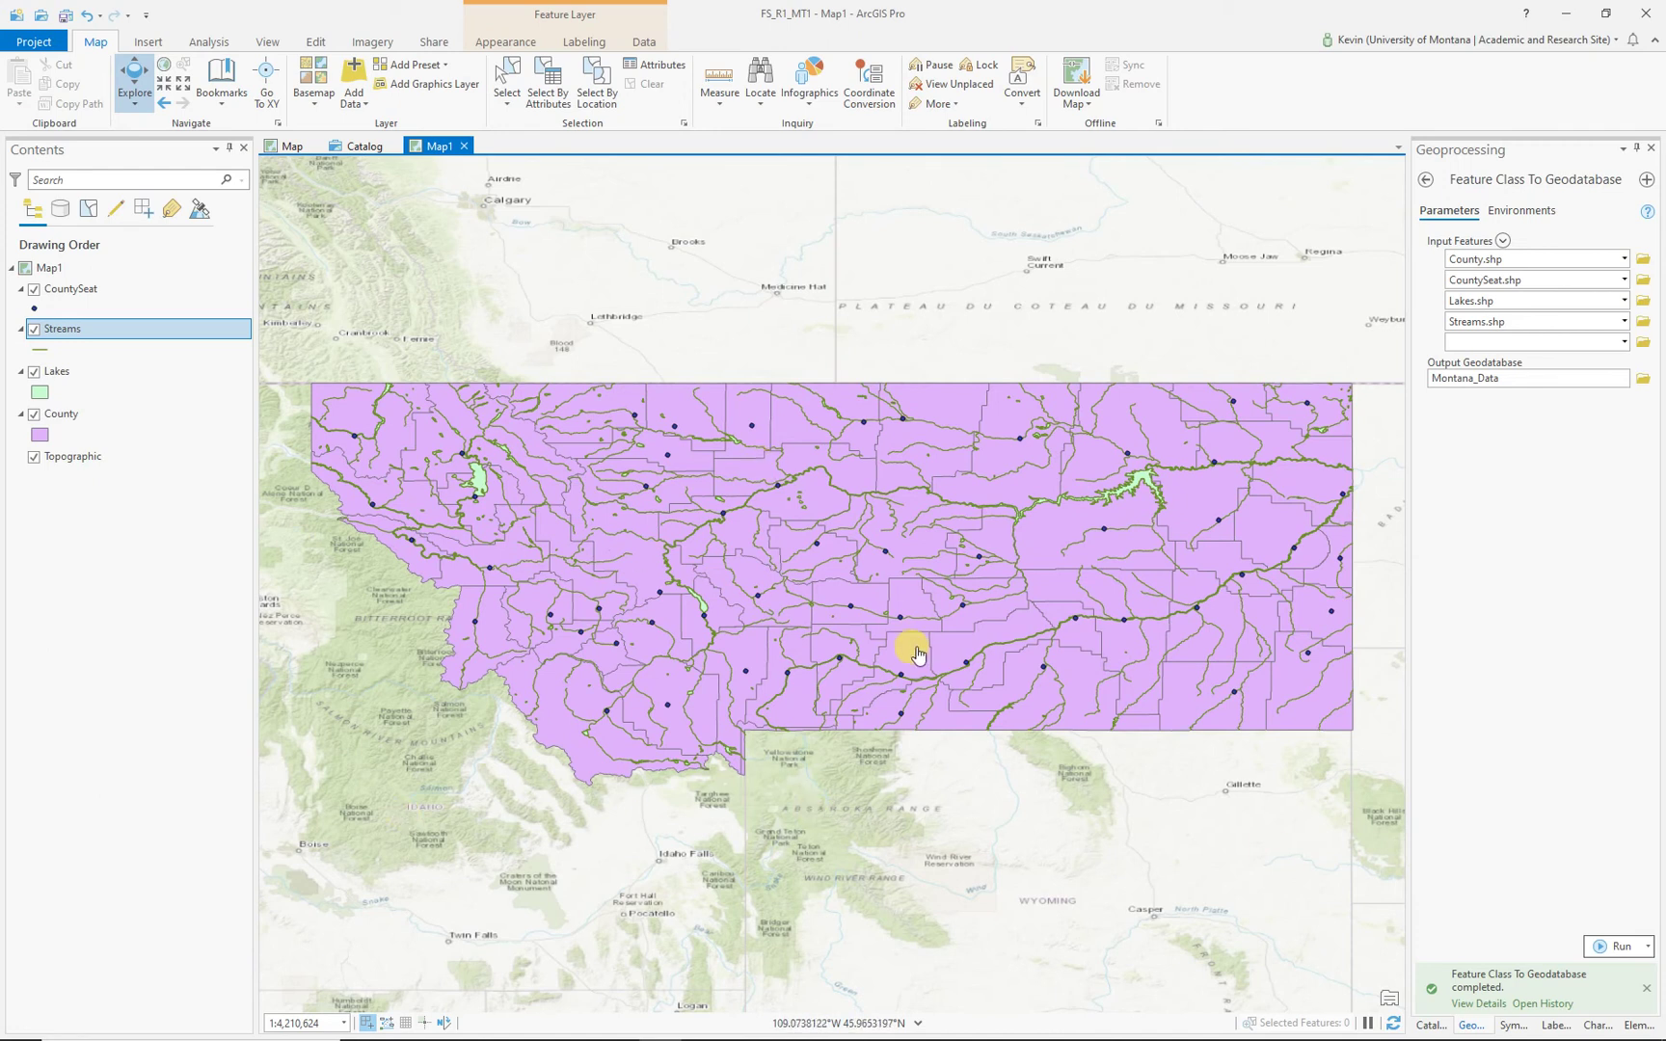
Step: Set the map scale to 1:4,000,000
left_click(322, 1025)
type("400")
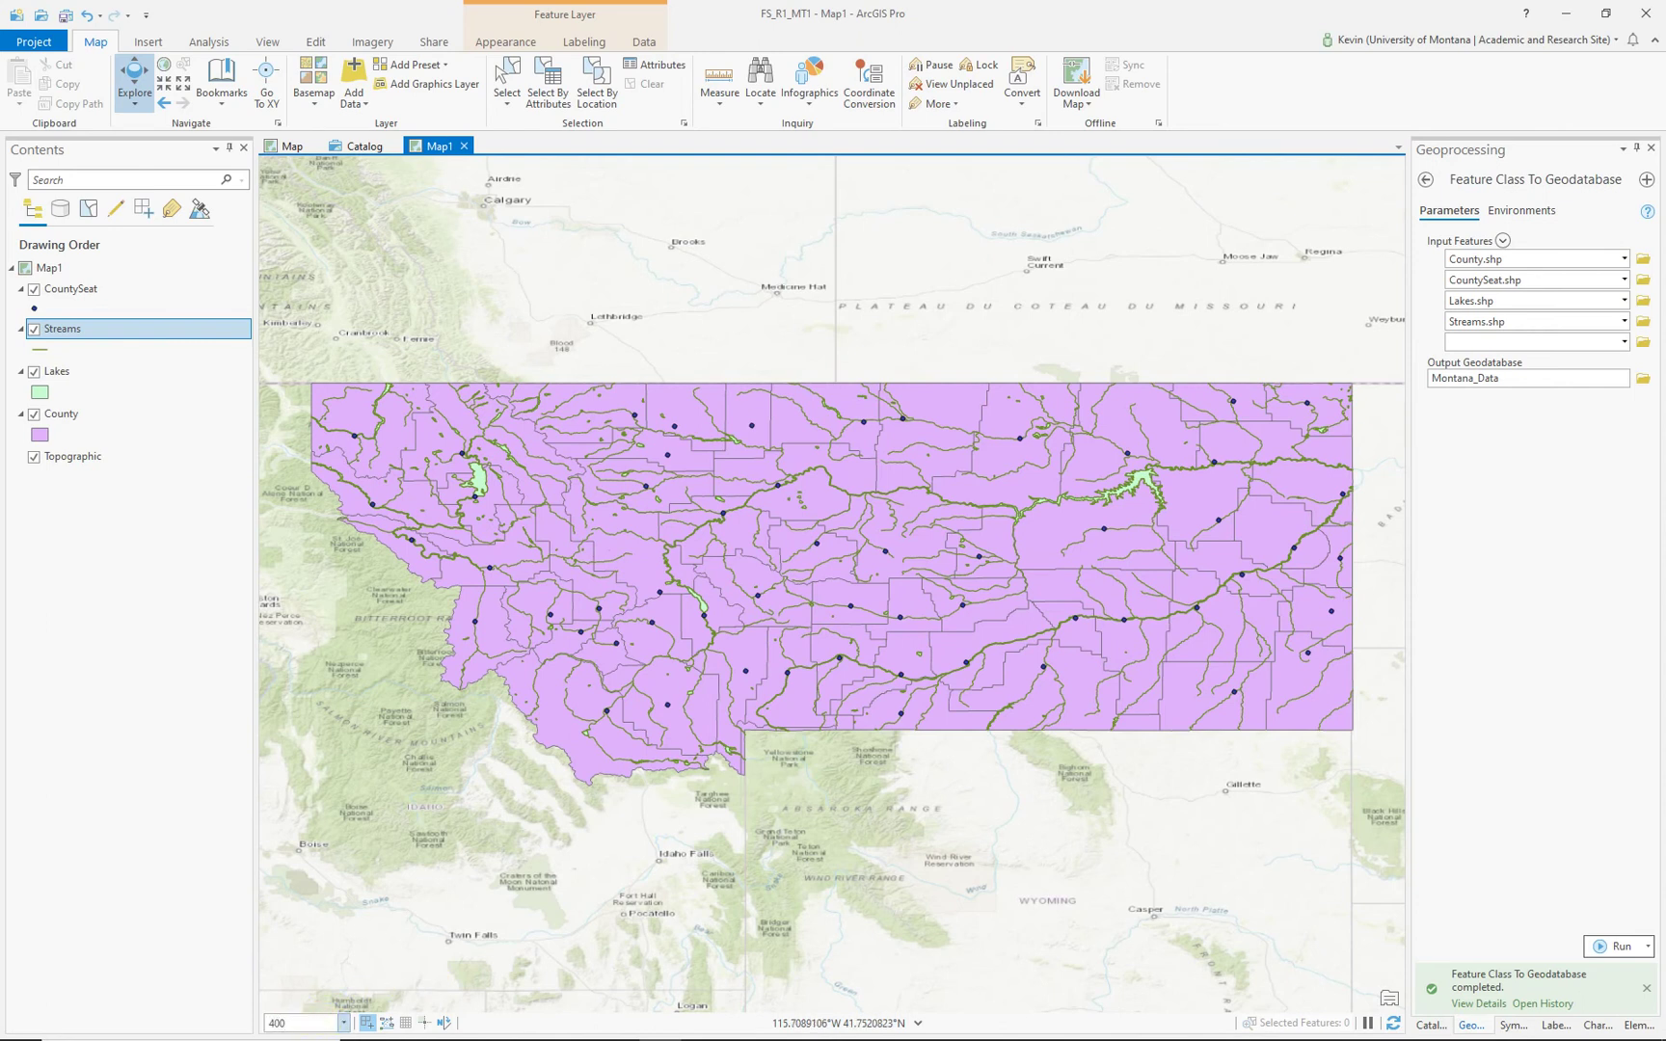
key("Return")
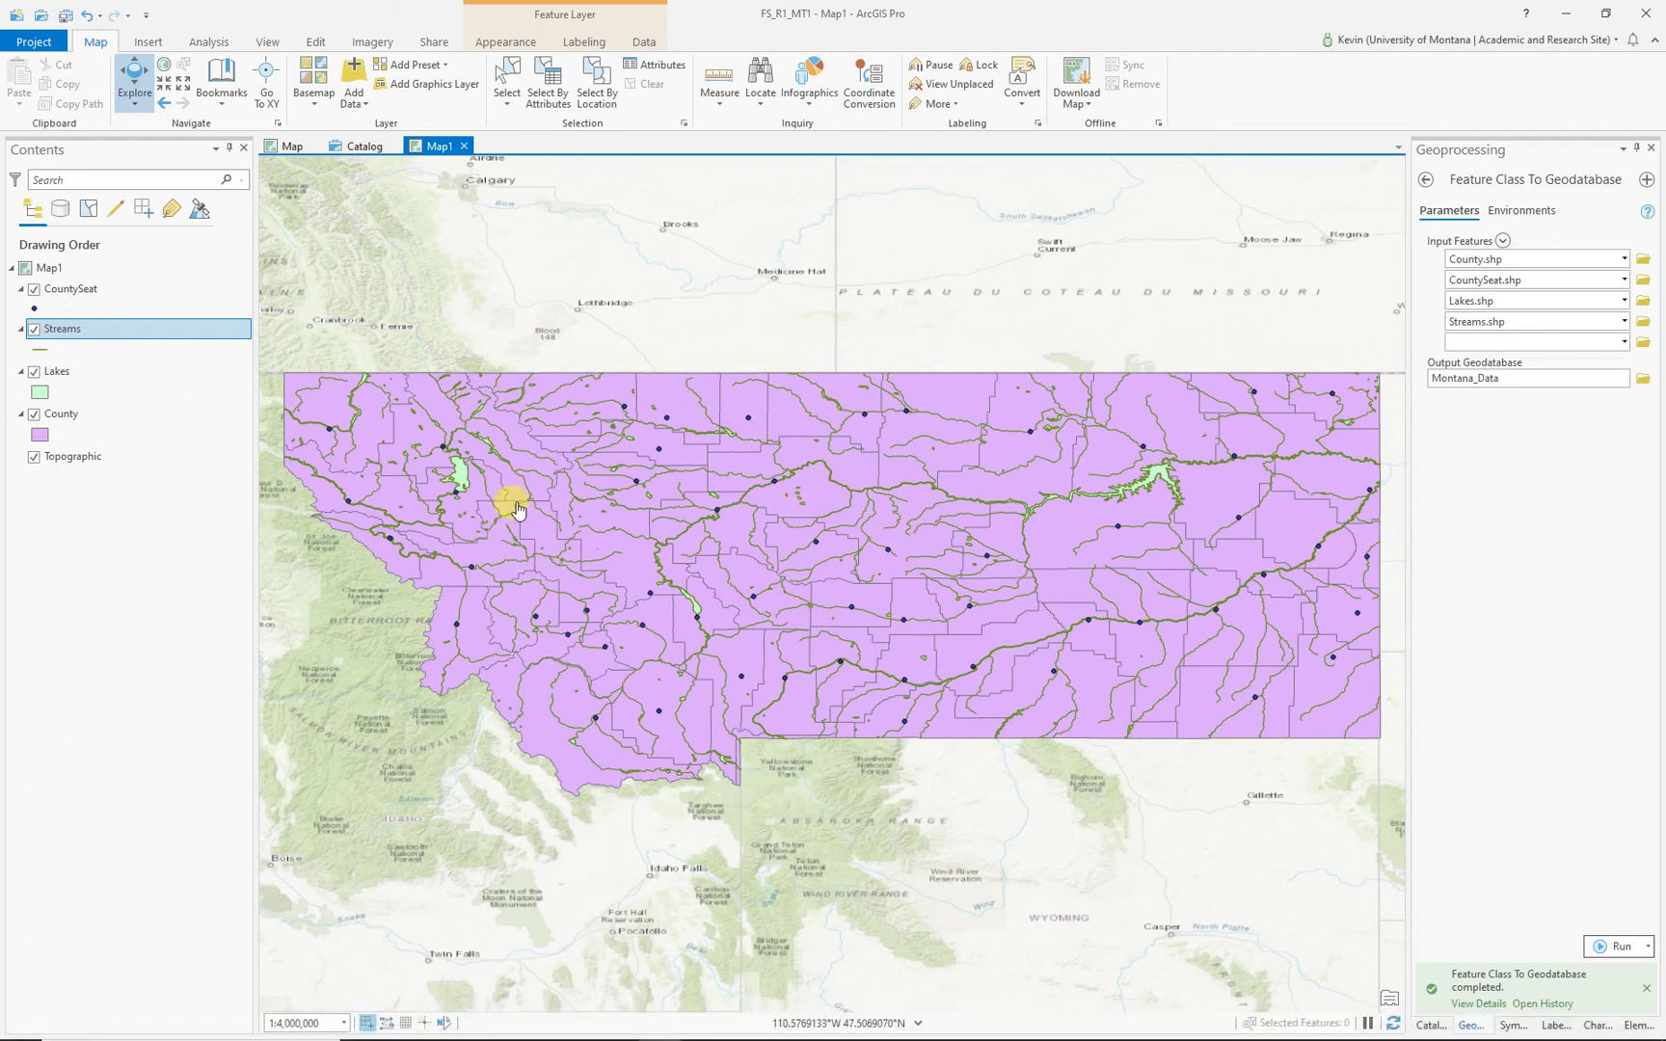
Step: Symbolize the Streams layer with a Water (line) symbol and the Lakes layer with the Water (area) symbol
left_click(41, 352)
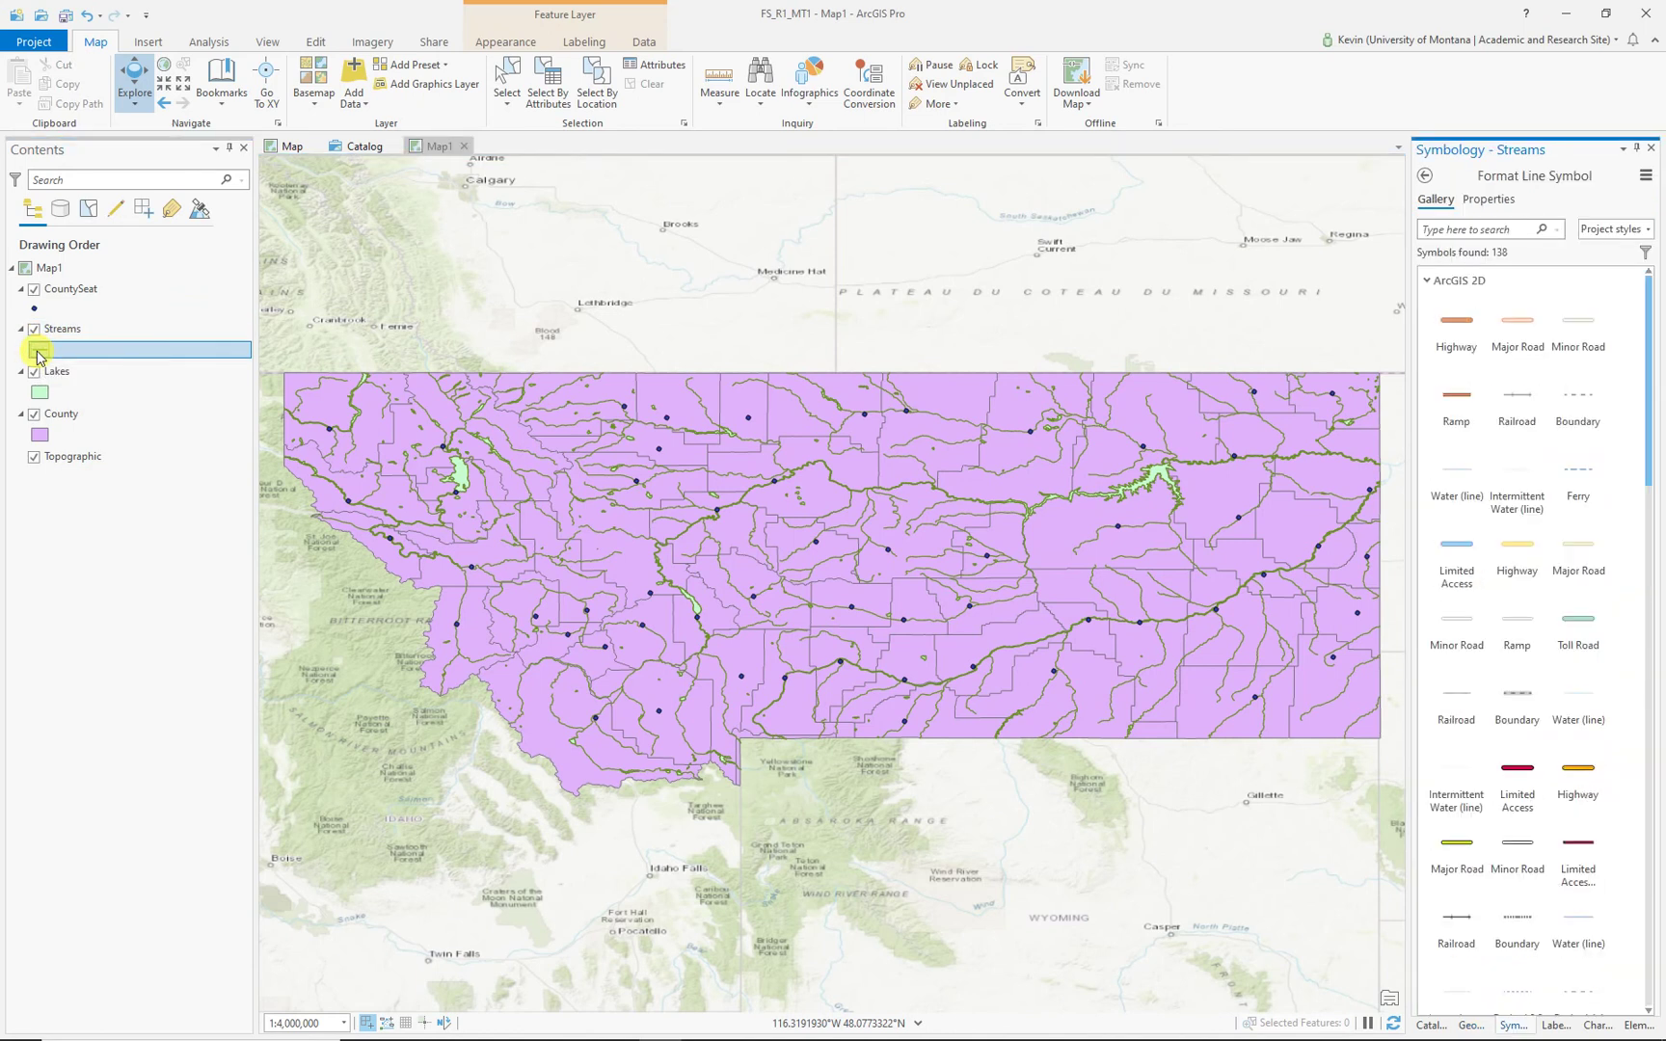
left_click(1571, 709)
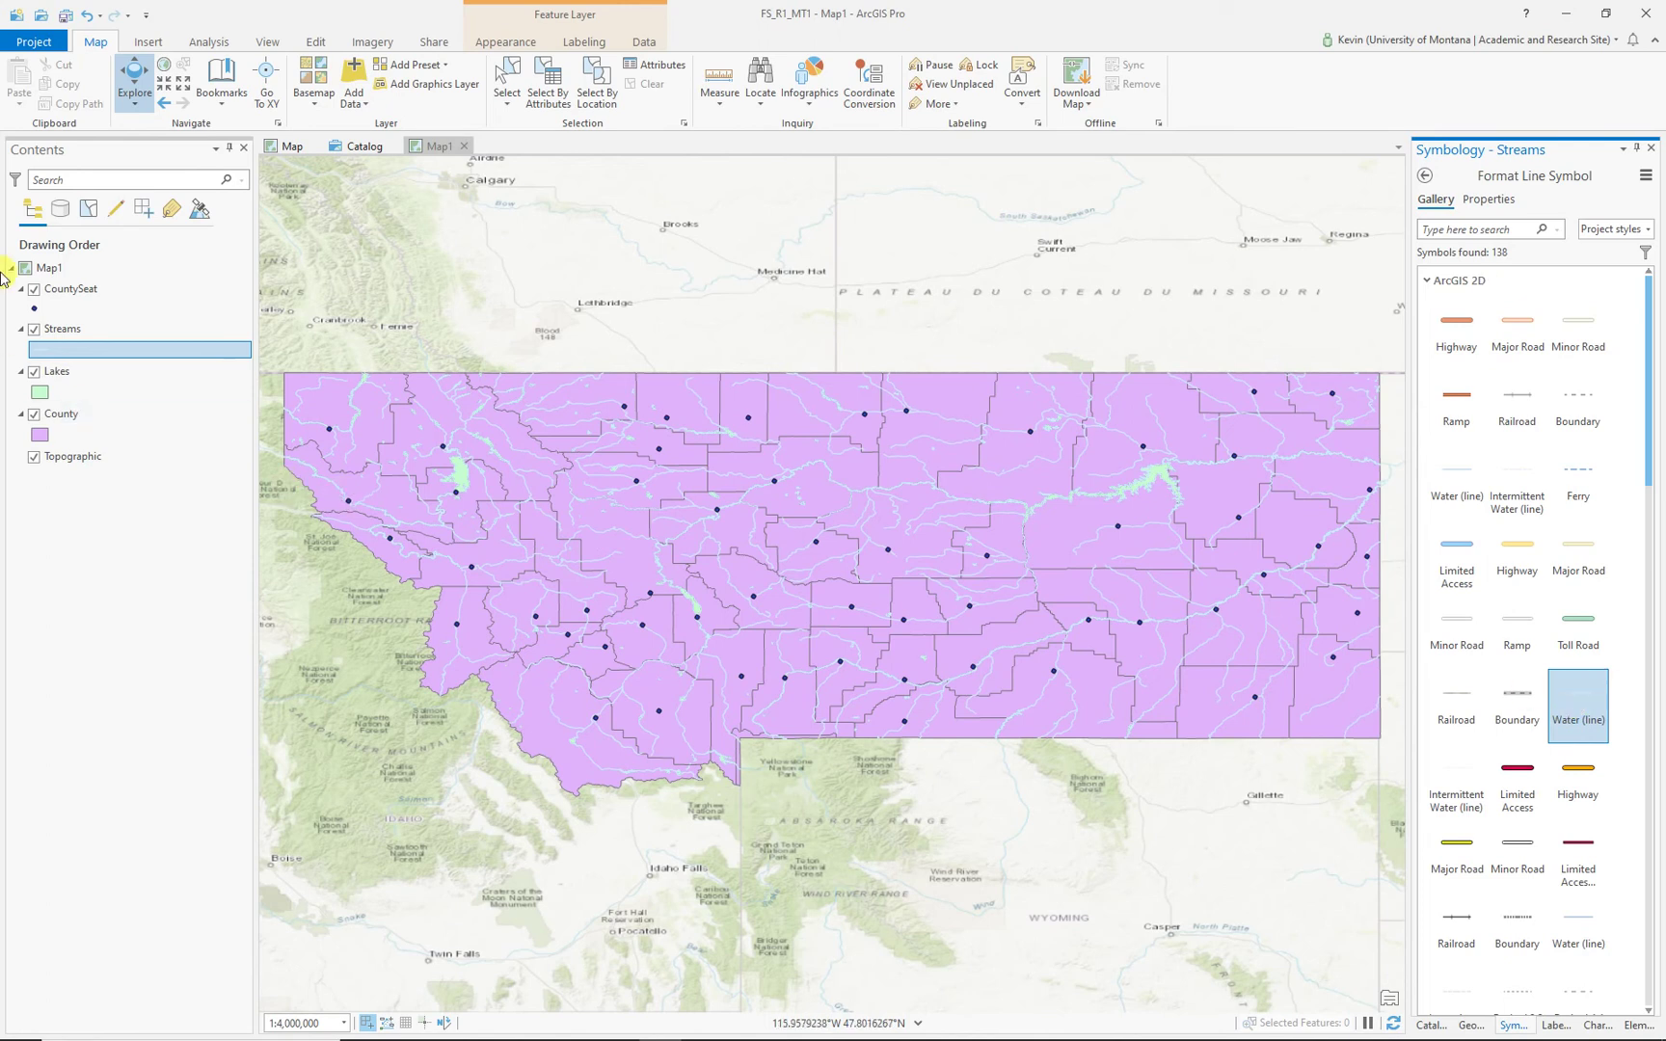
left_click(40, 393)
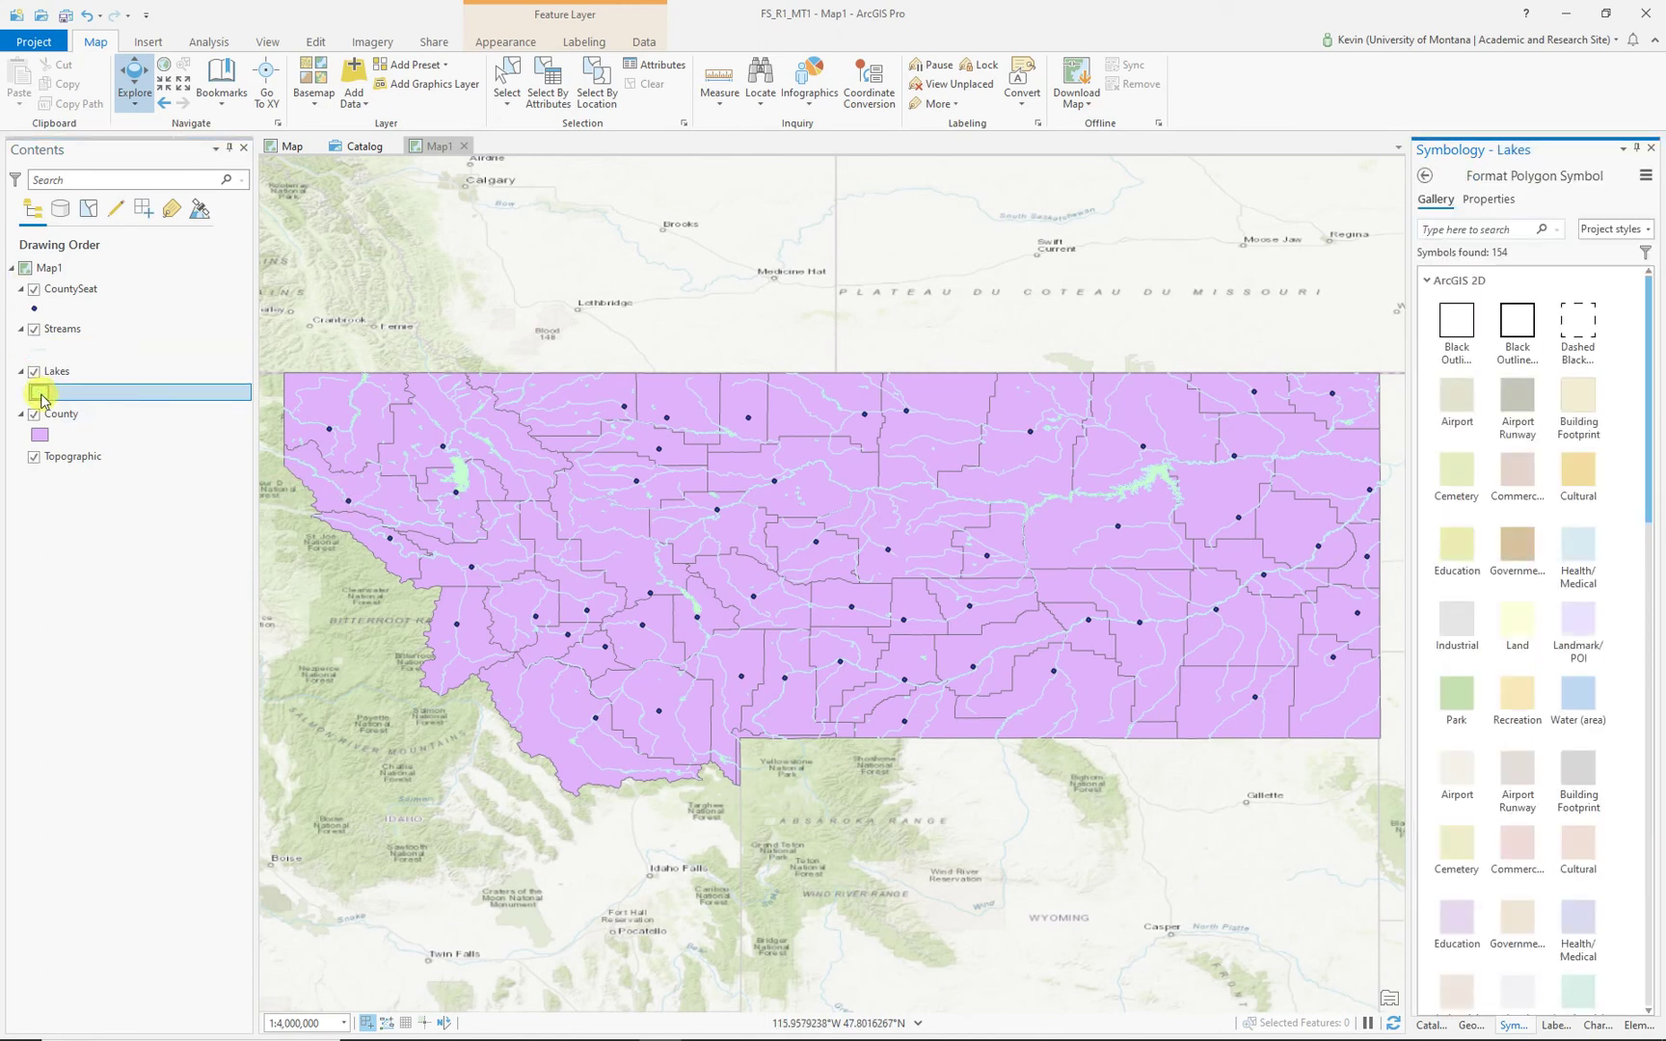
left_click(1577, 696)
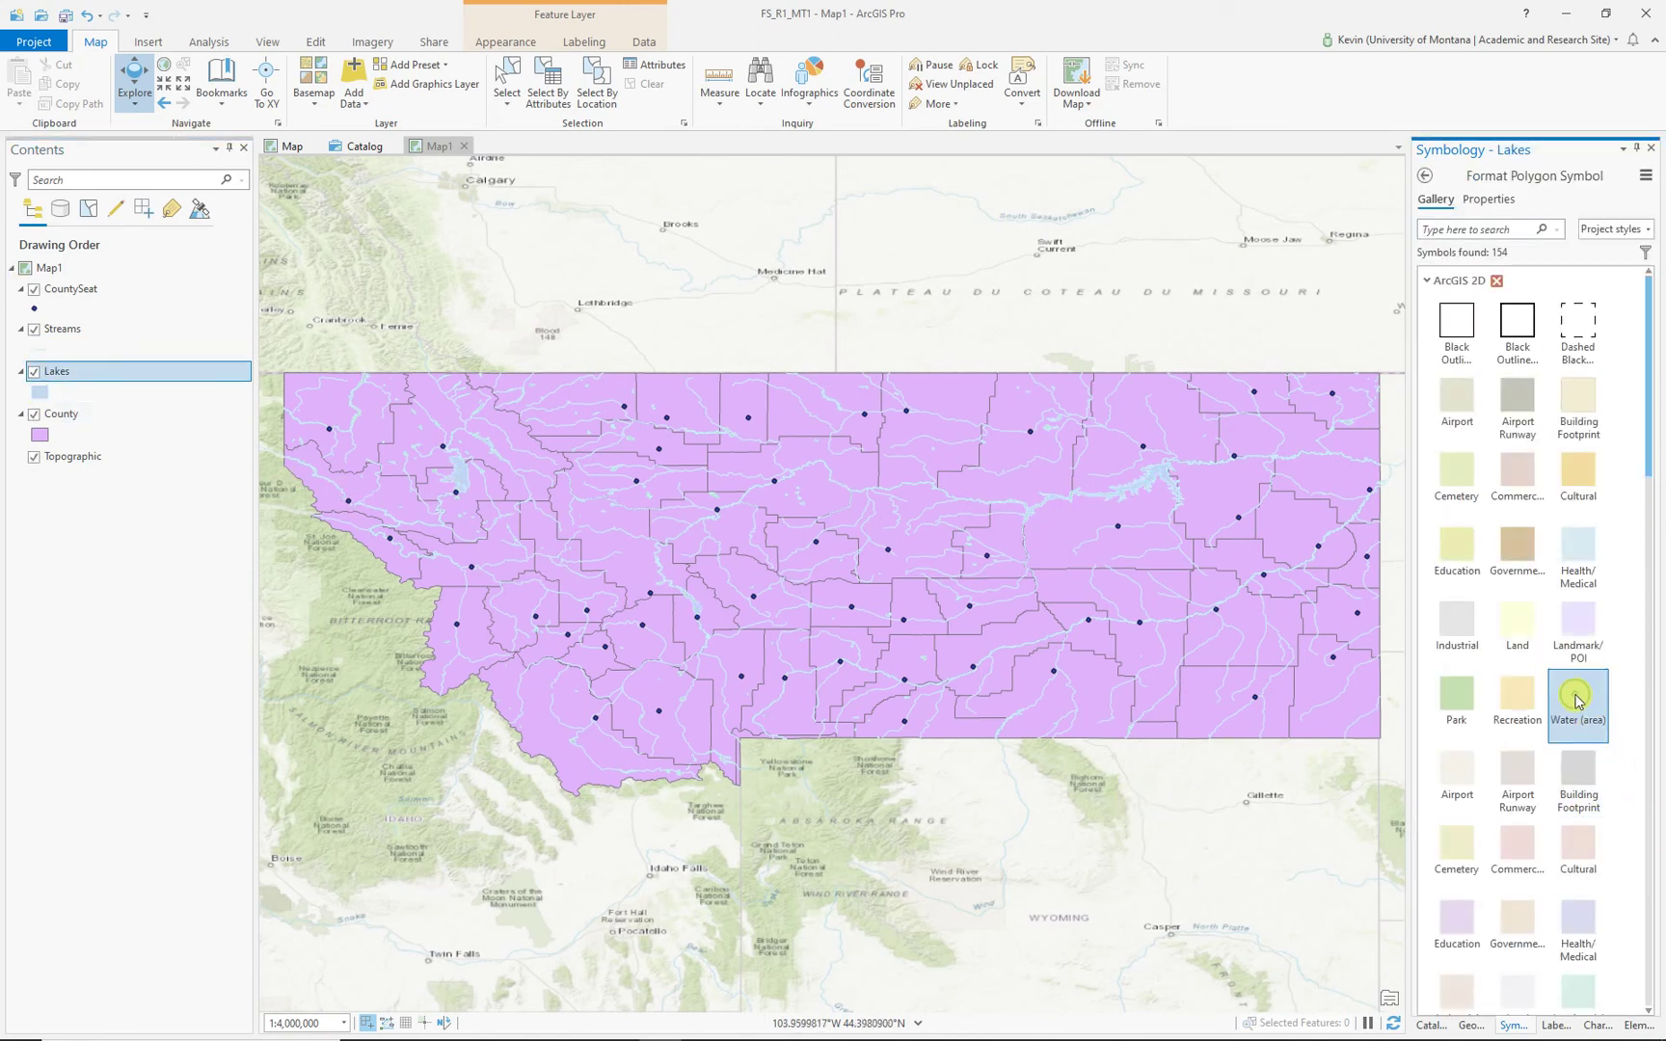
Step: Try the pink commercial fill on the County layer, and settle on the tan government polygon symbol
left_click(43, 439)
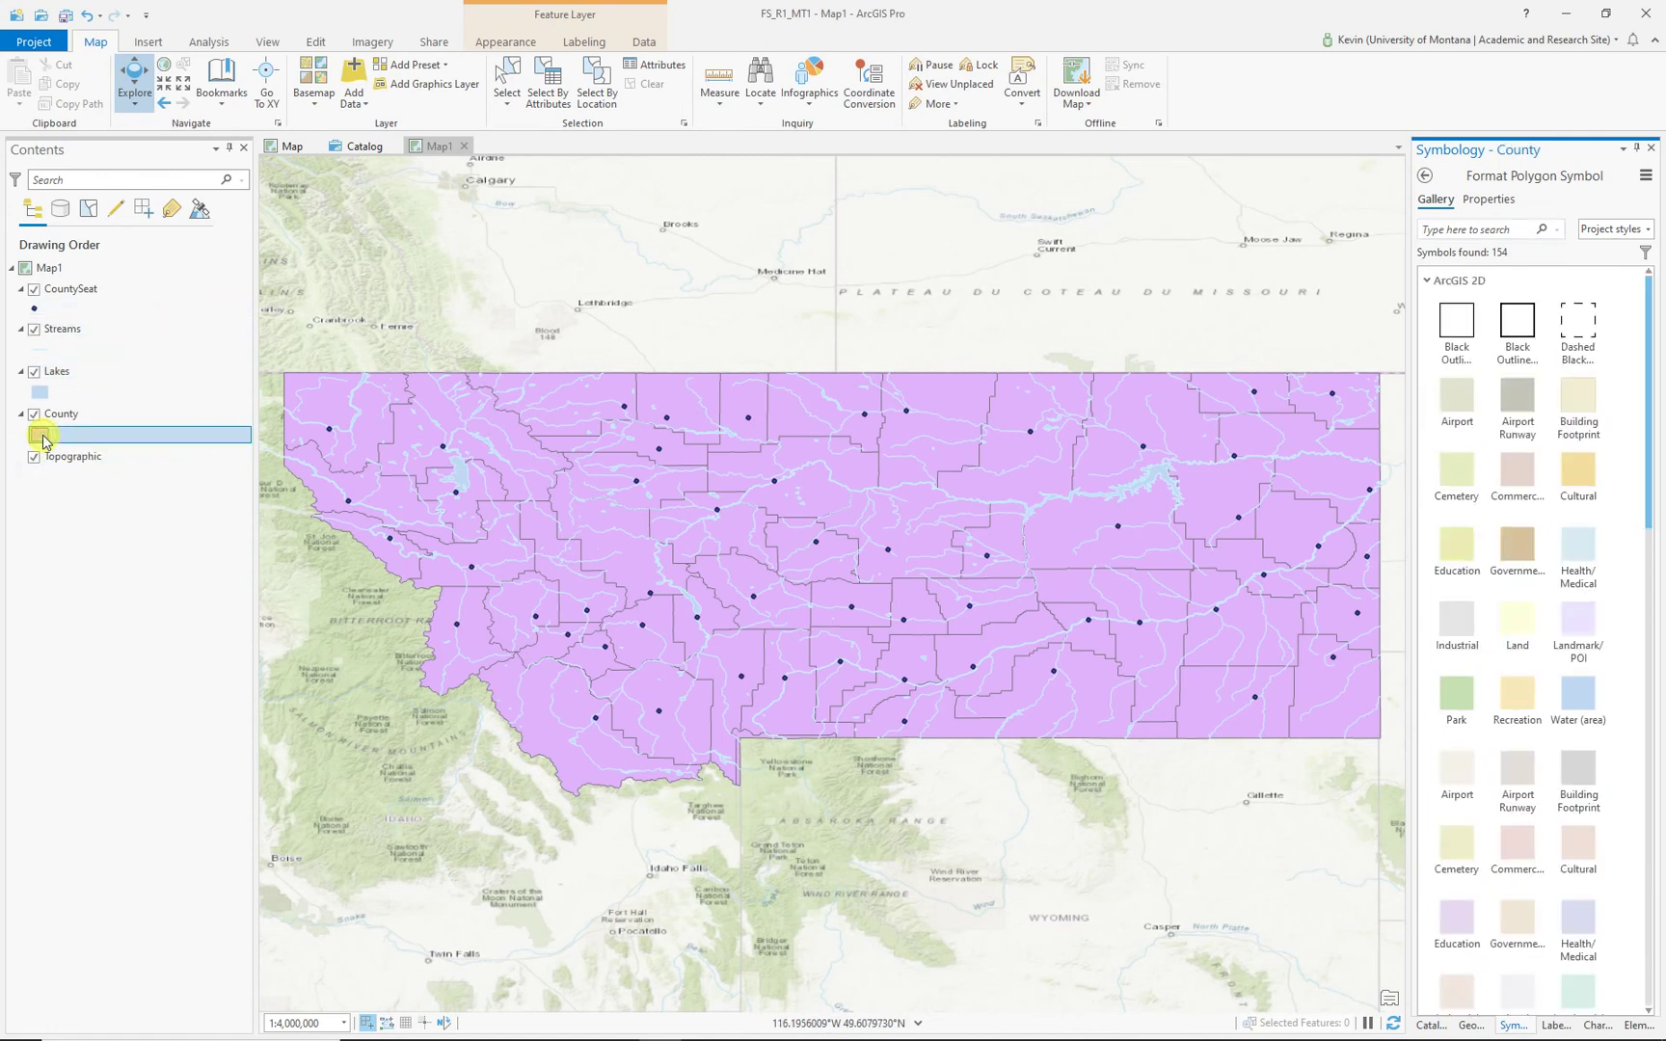
left_click(1514, 477)
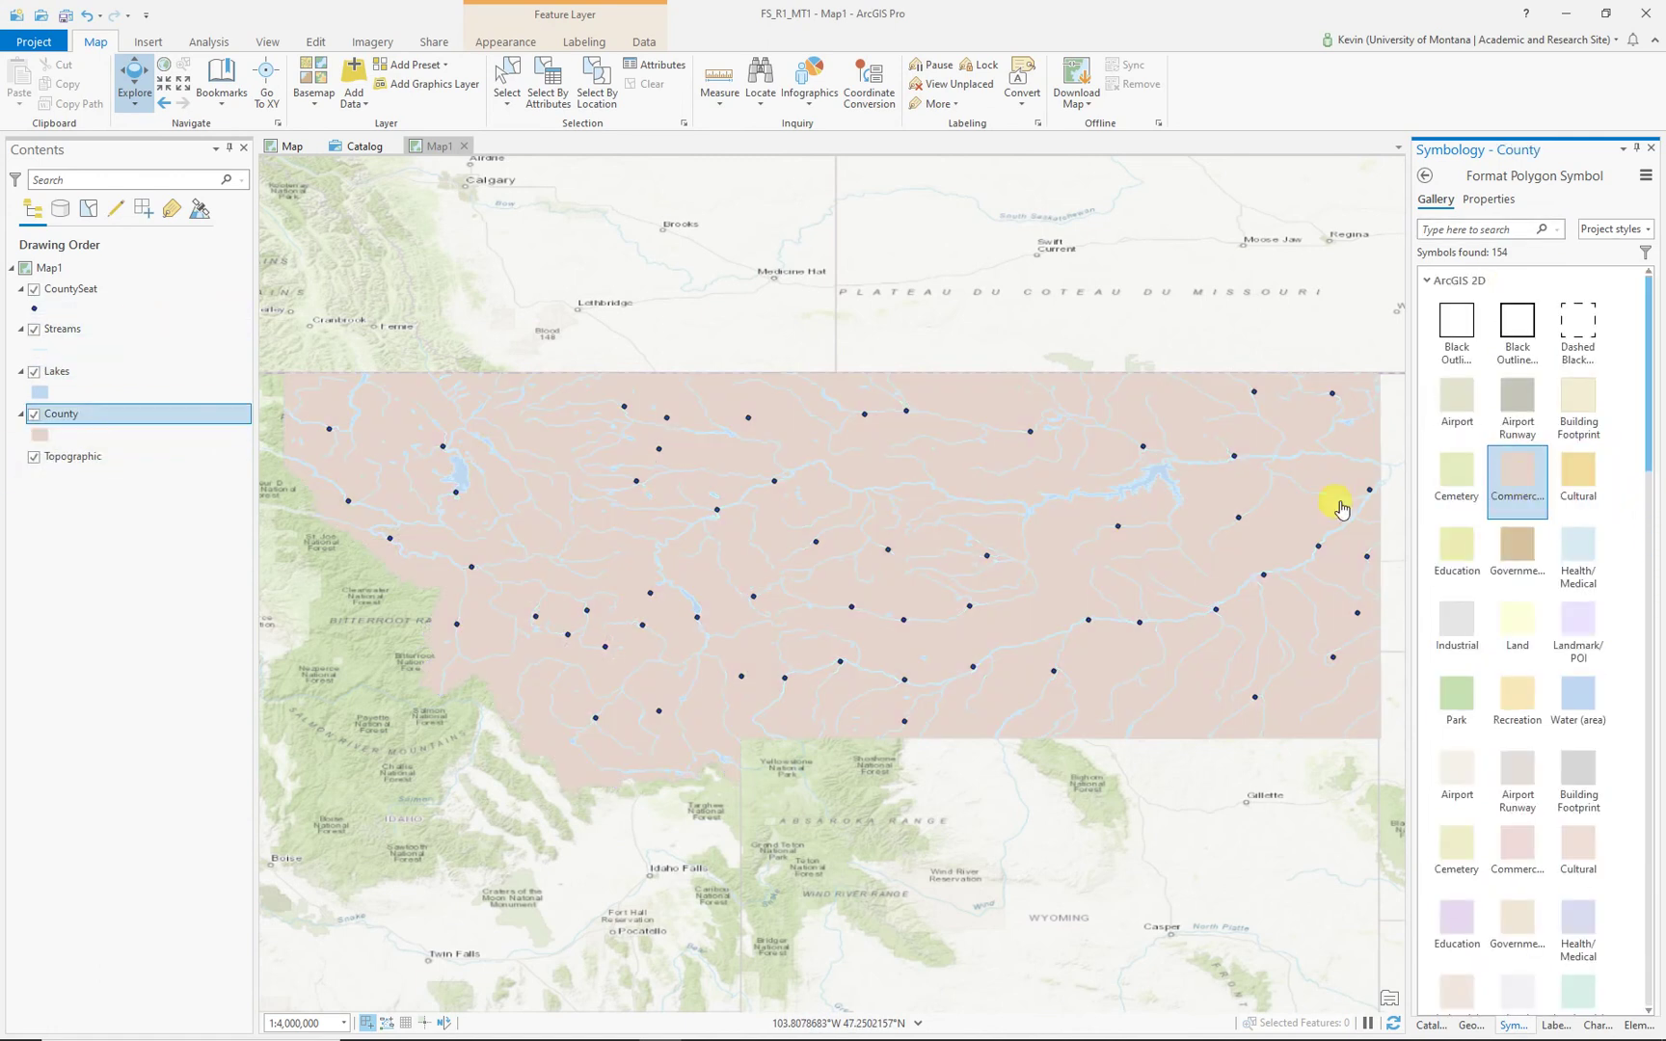
left_click(1516, 545)
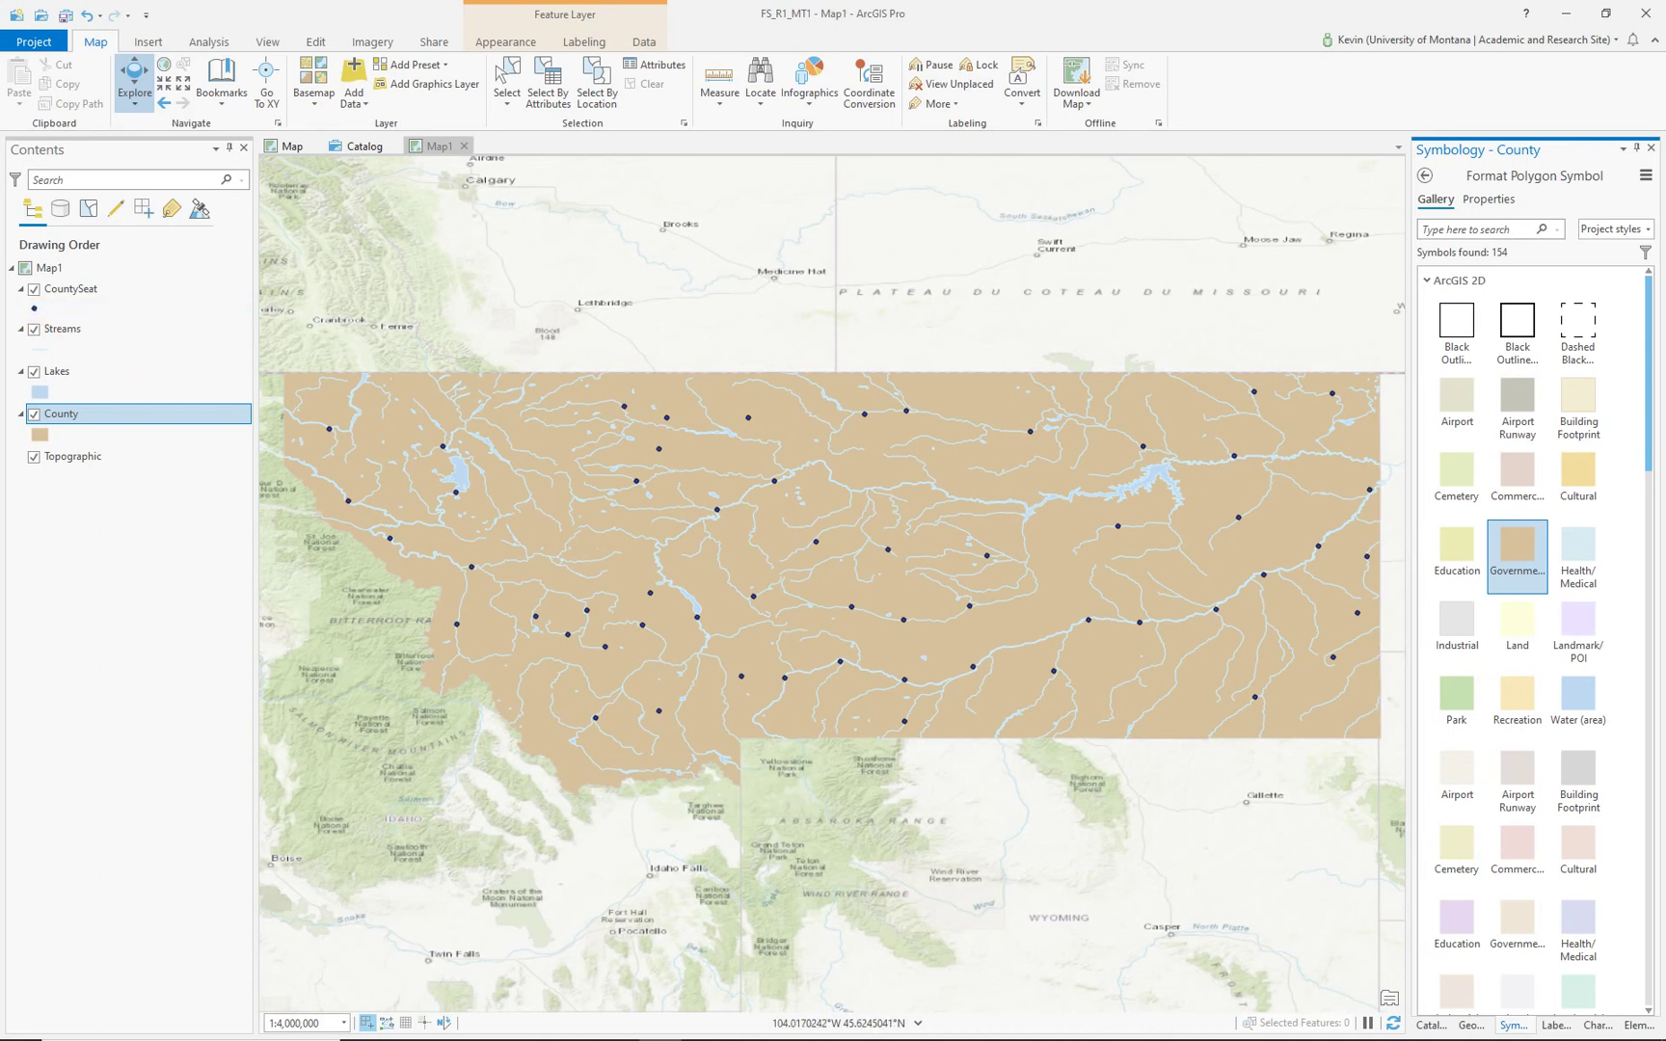
Step: Turn on labels for the CountySeat layer
left_click(69, 290)
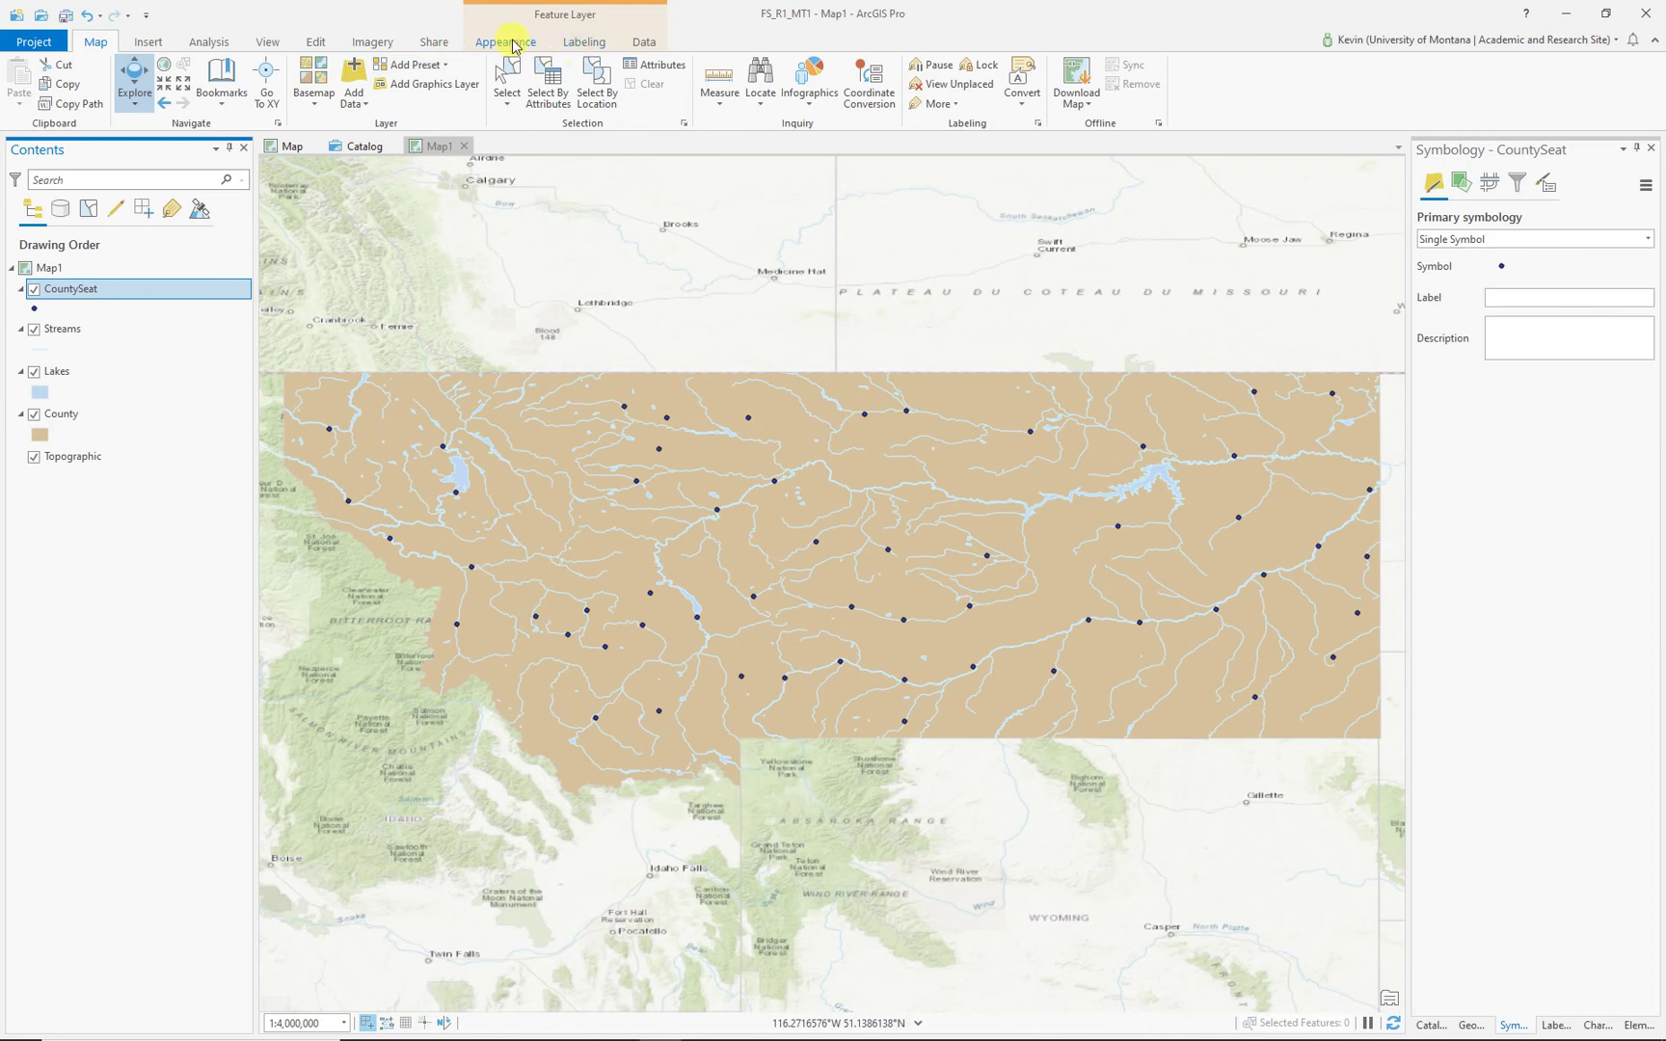
left_click(582, 45)
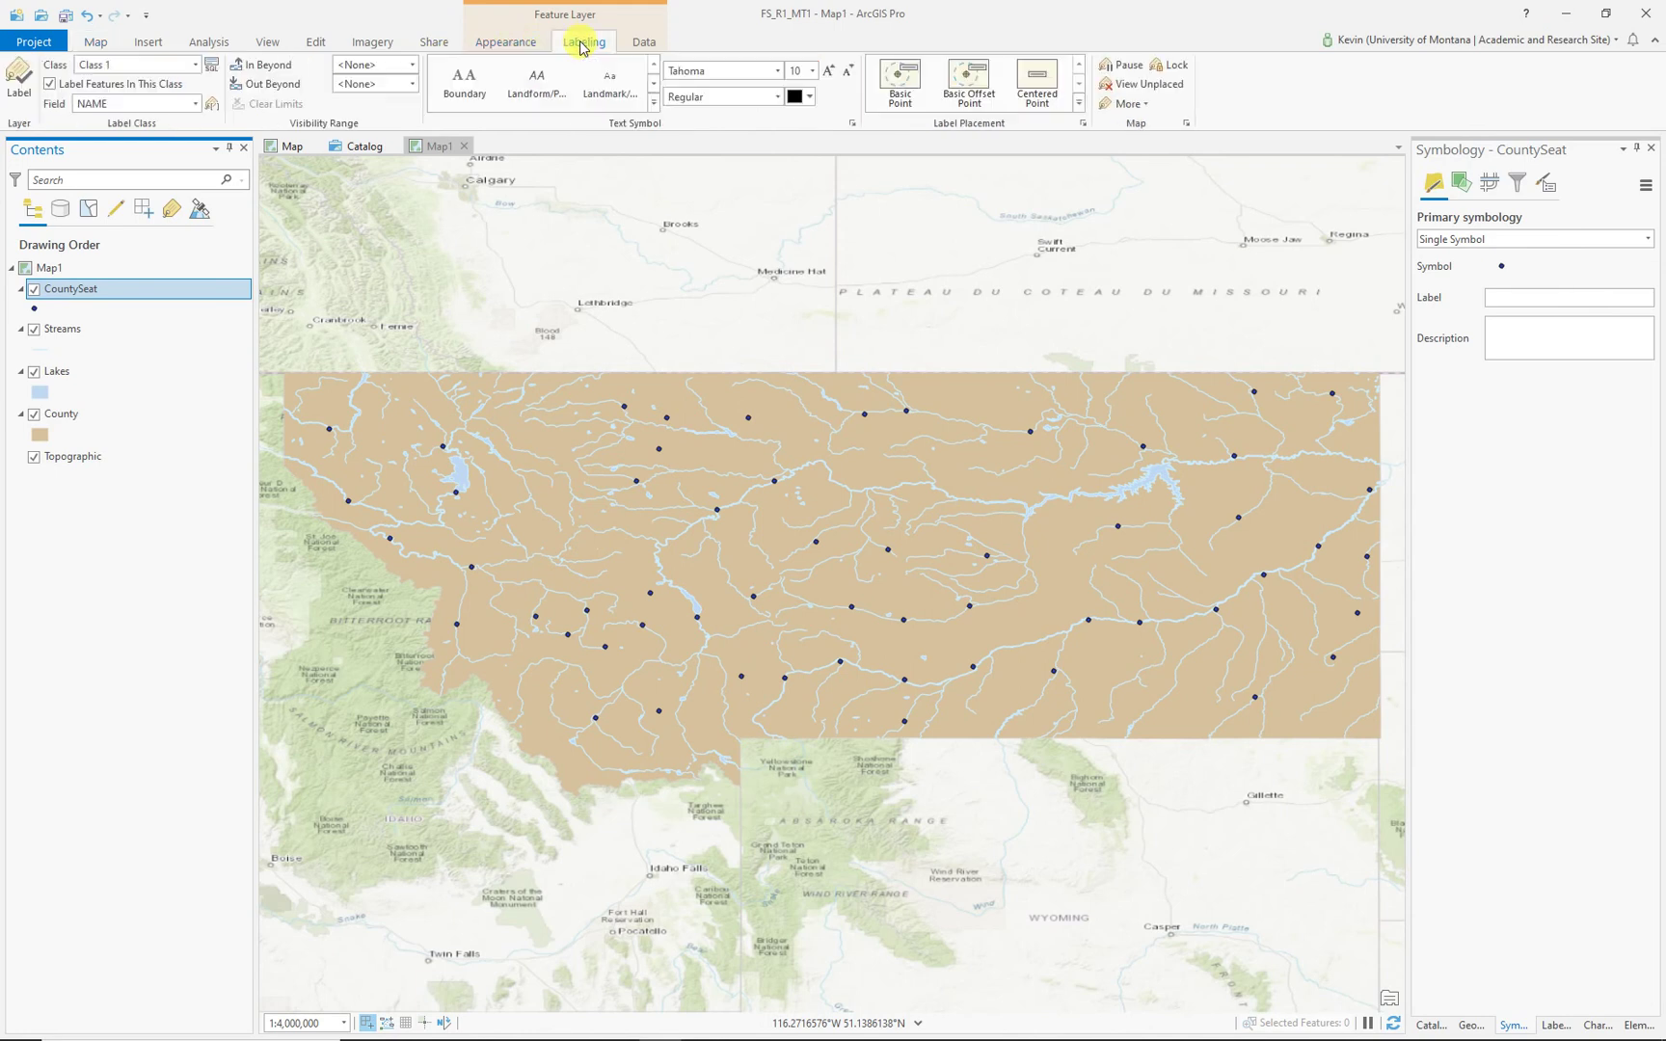
left_click(21, 83)
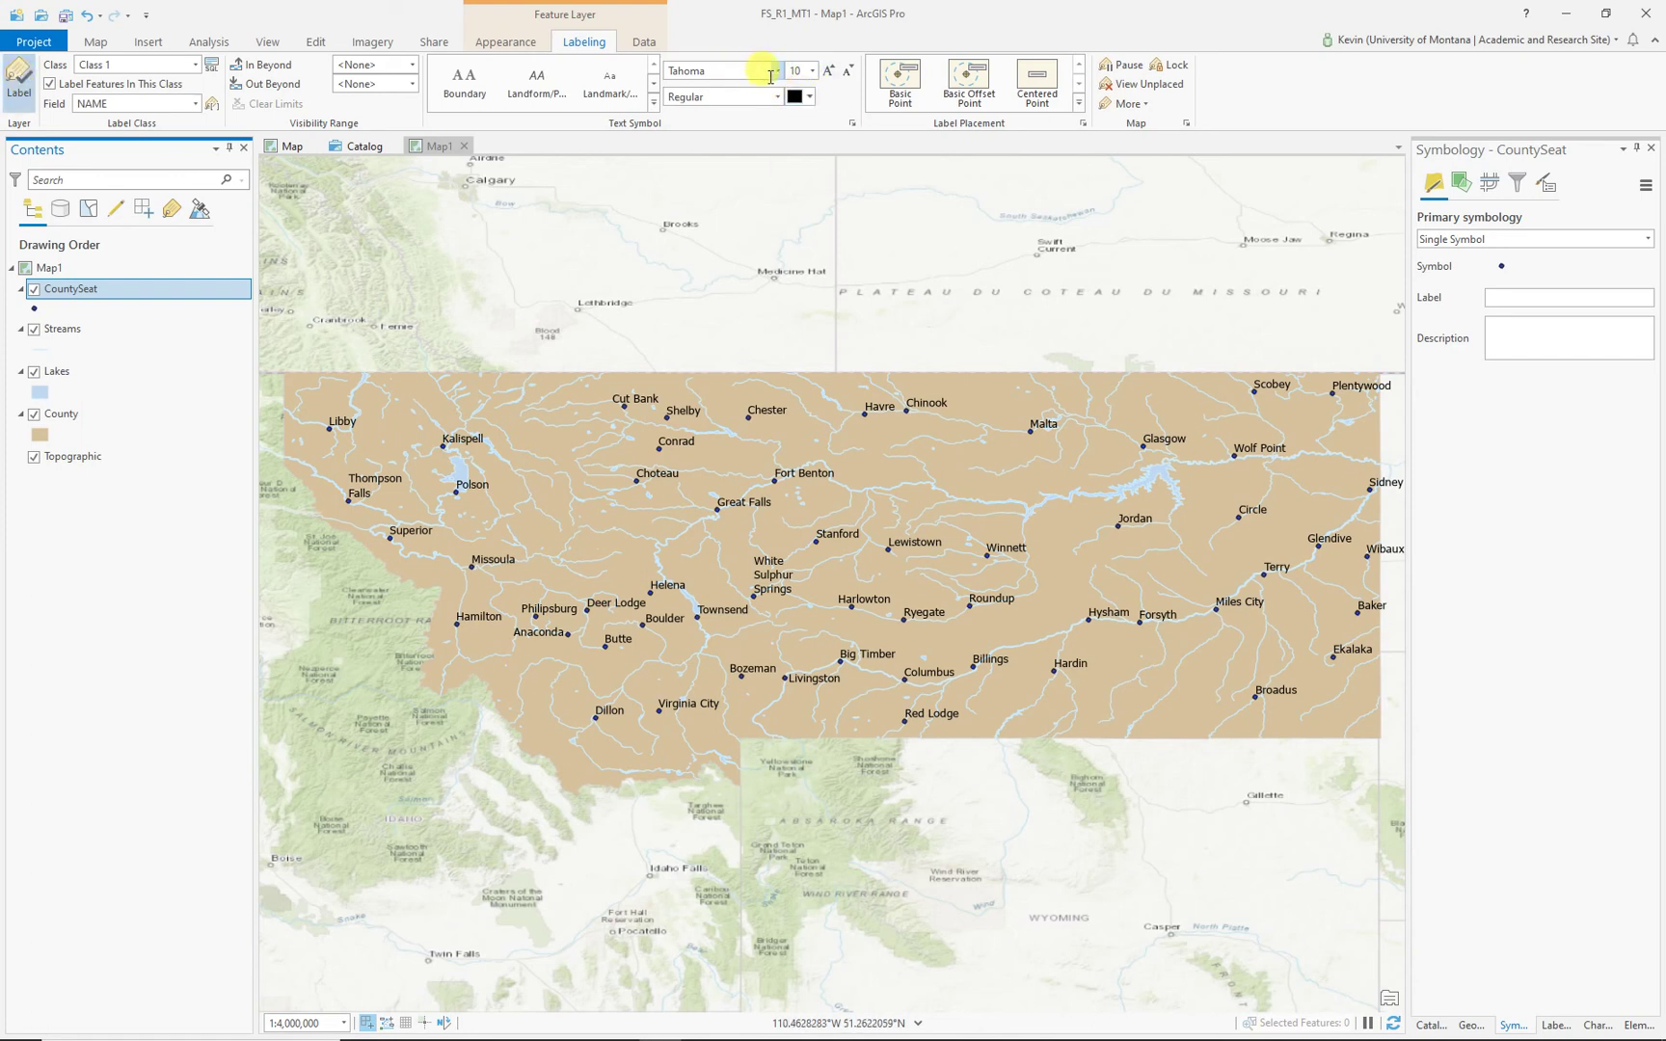
Step: Set the CountySeat label font to Franklin Gothic Book at size 11
left_click(777, 73)
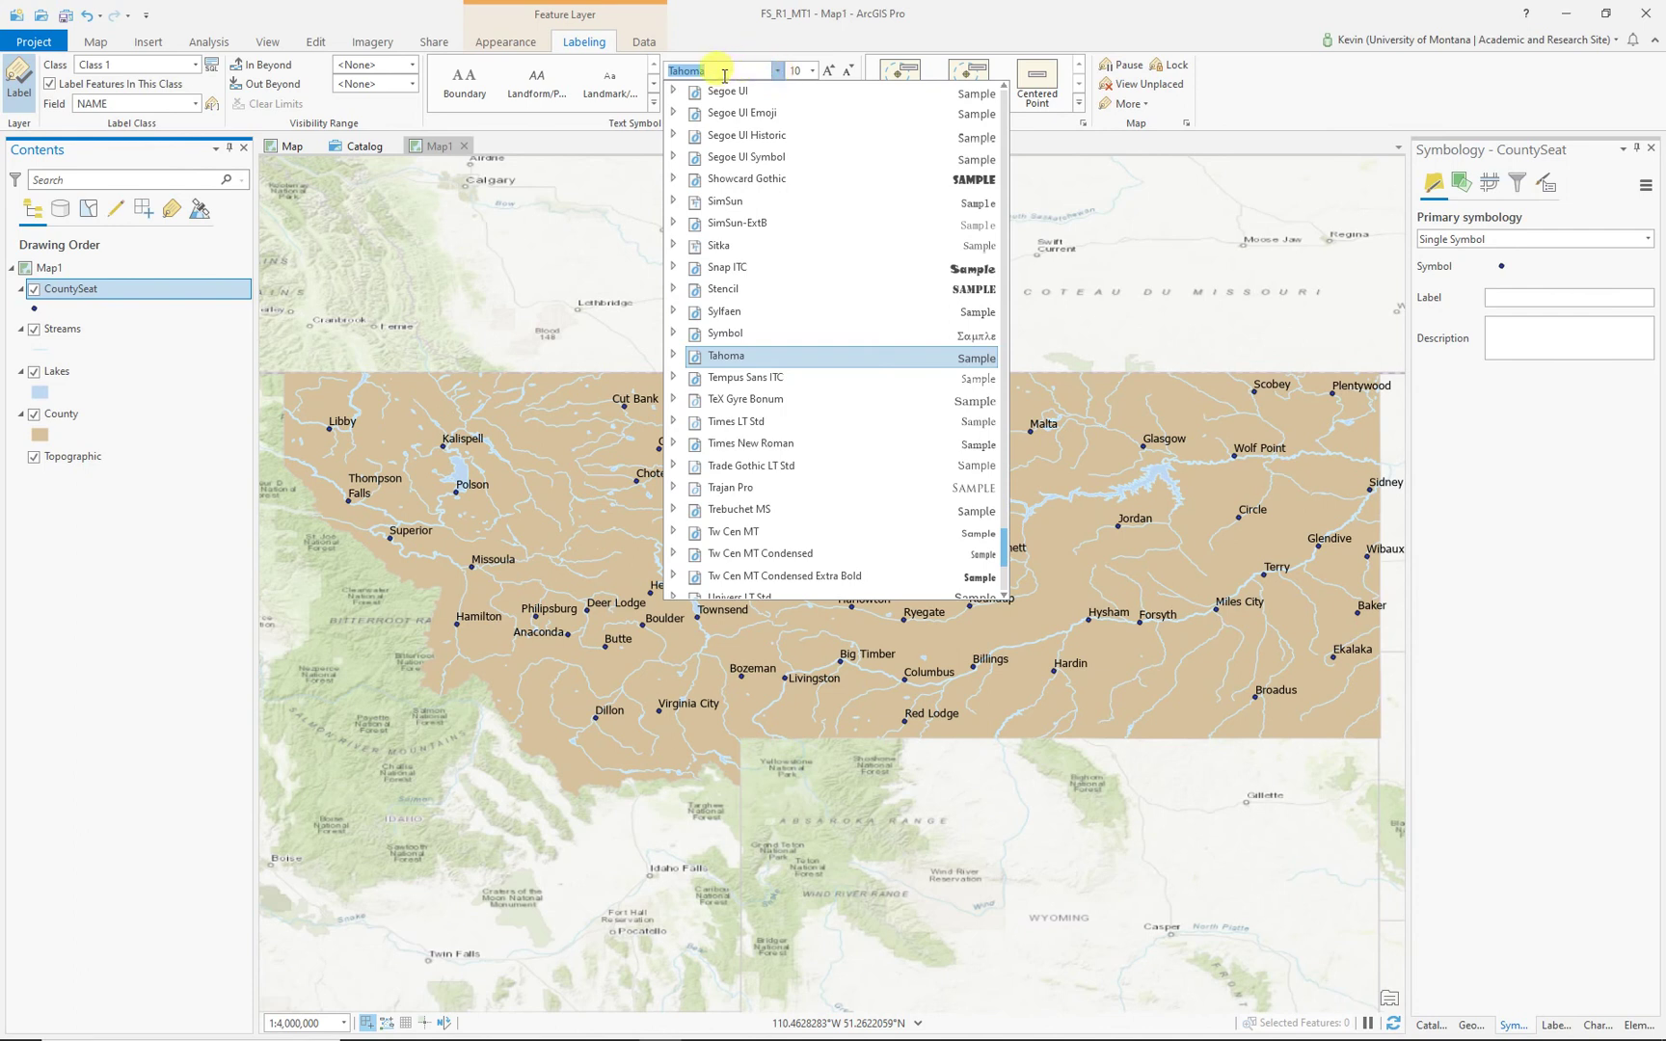
type("Franklin Gothic Book")
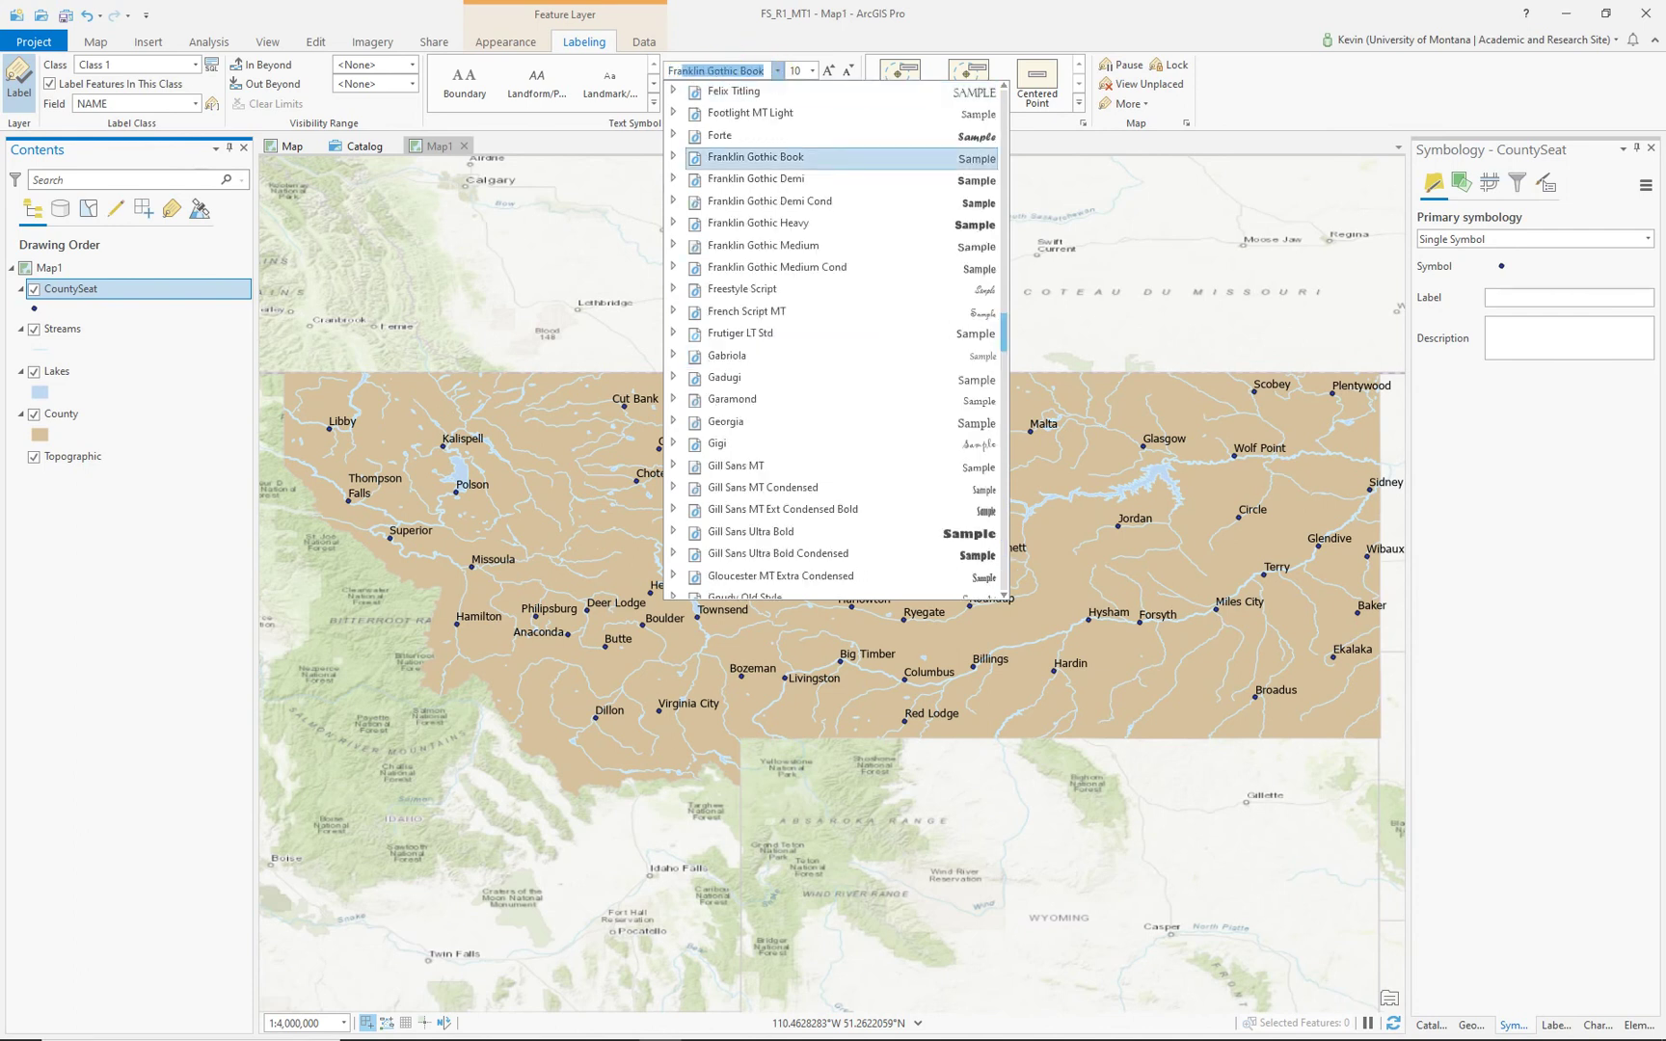
key("Return")
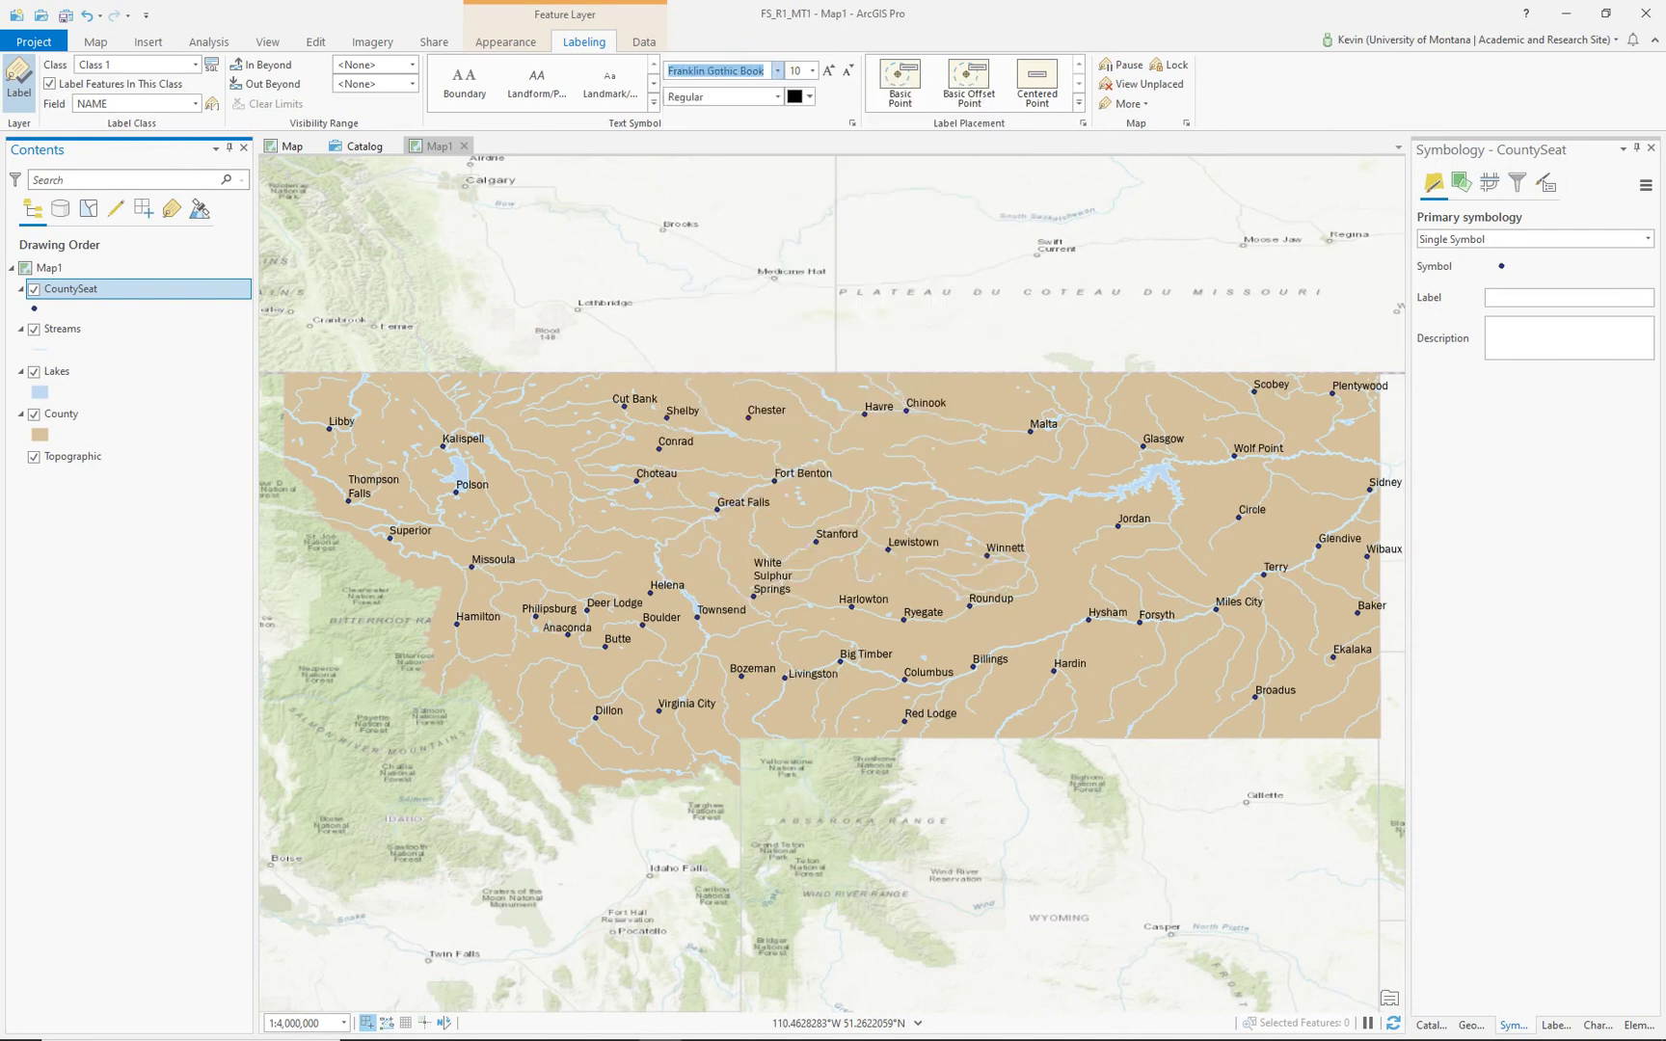
left_click(814, 72)
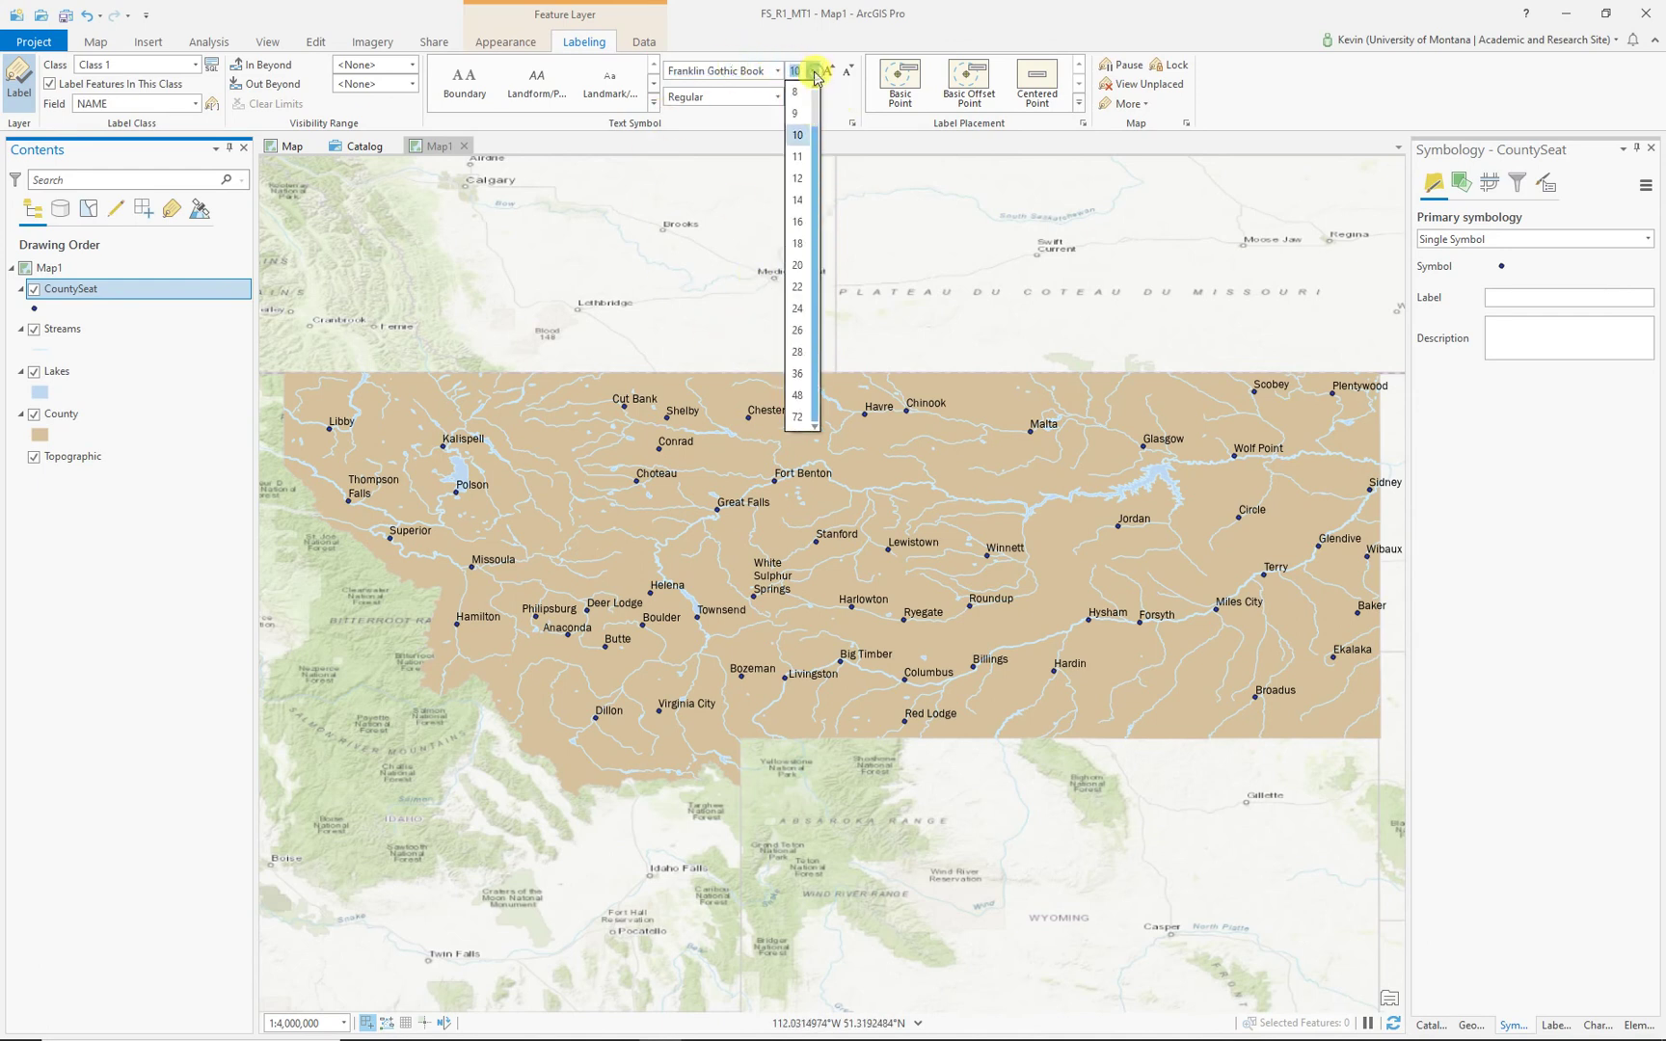
left_click(798, 156)
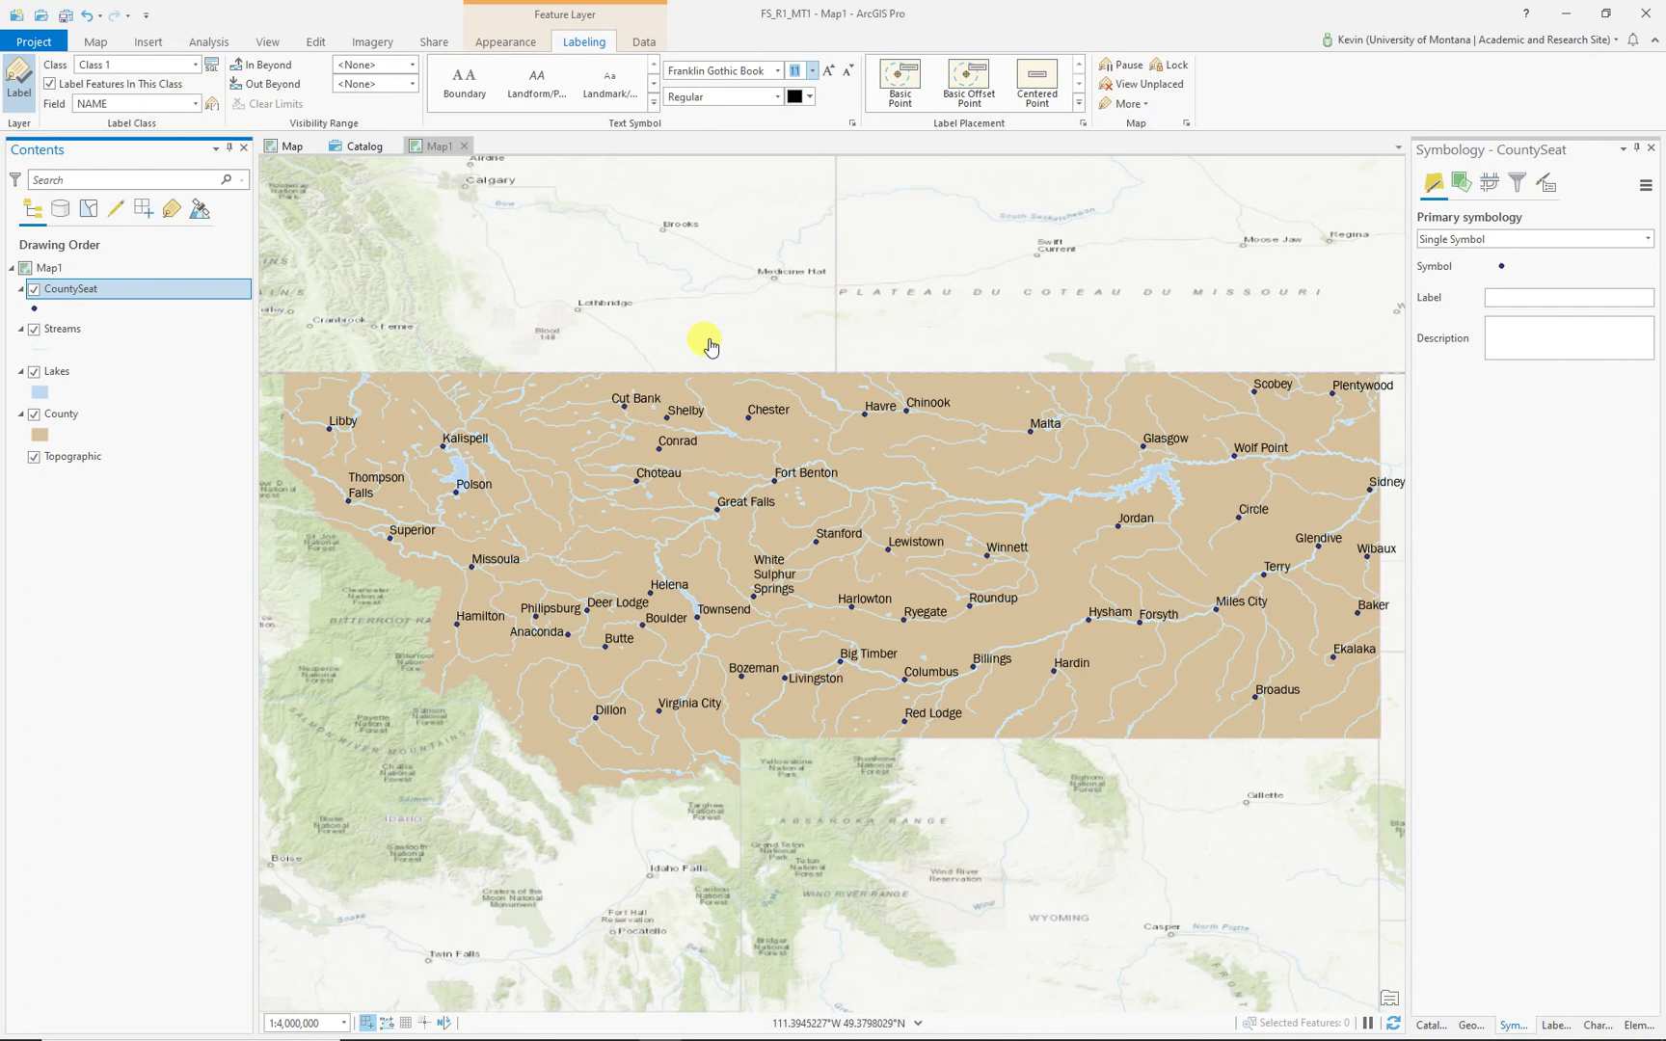
Step: Start a new SQL expression for the CountySeat label class Class 1, using the NAME field with the "includes the value(s)" operator
mouse_move(1388, 1038)
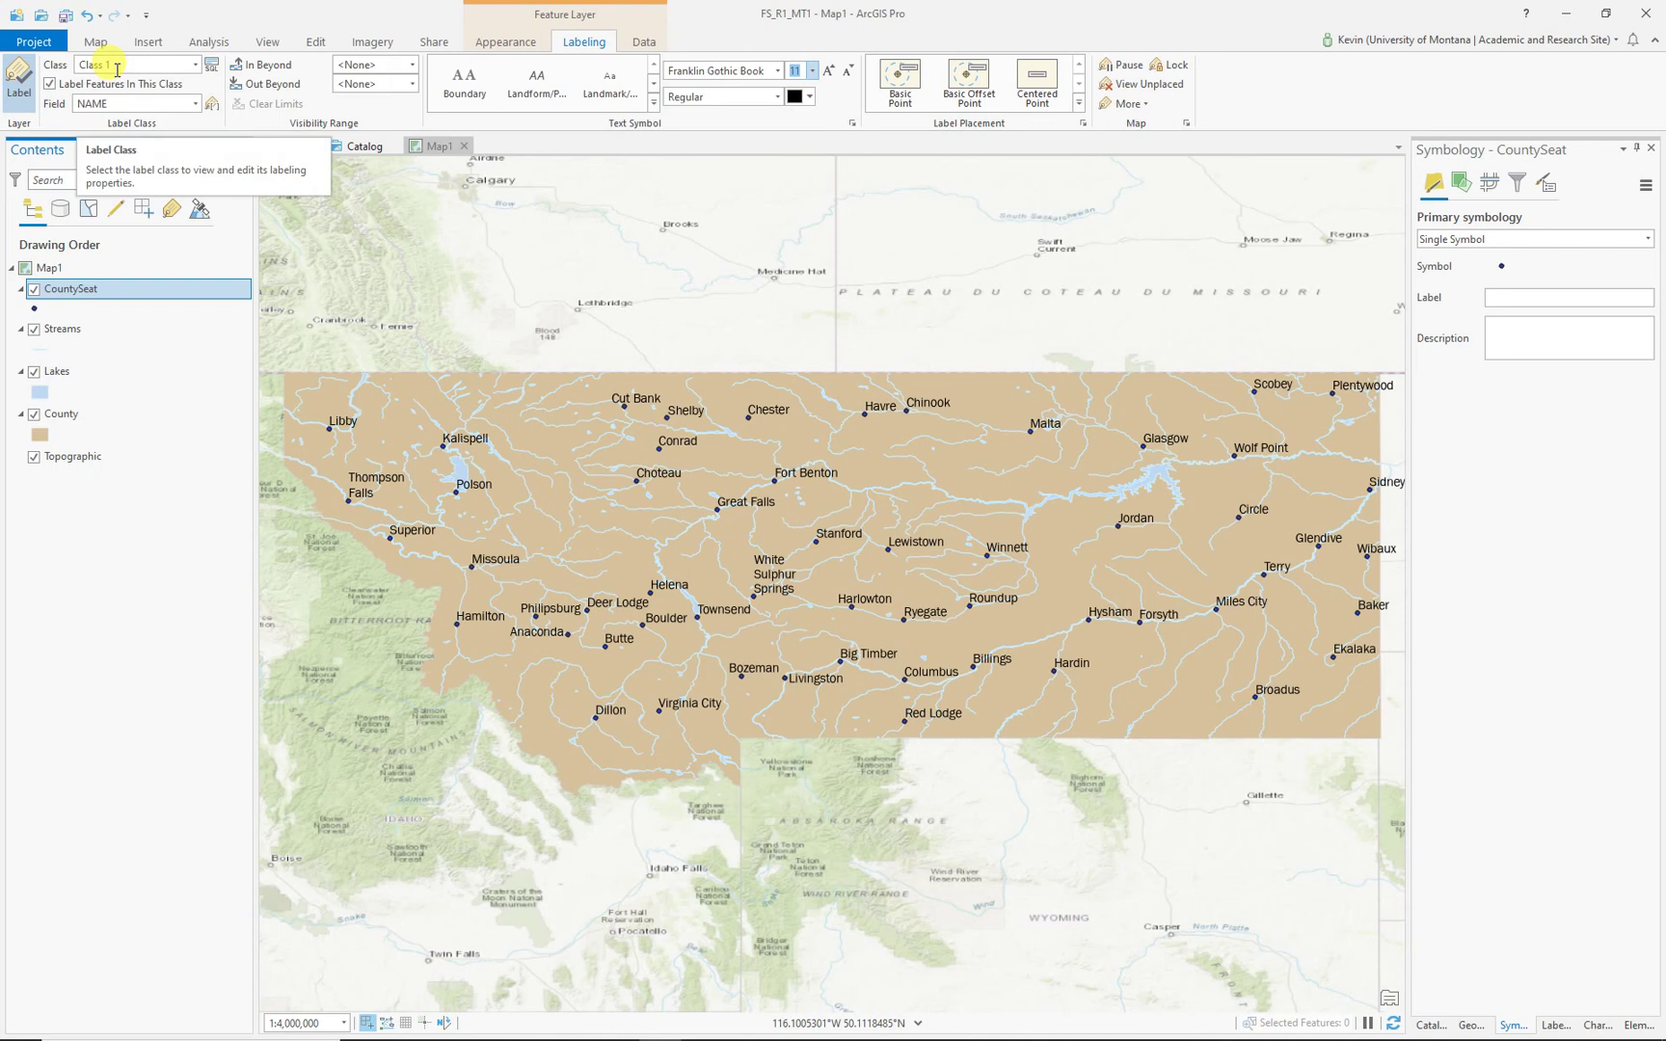
left_click(195, 65)
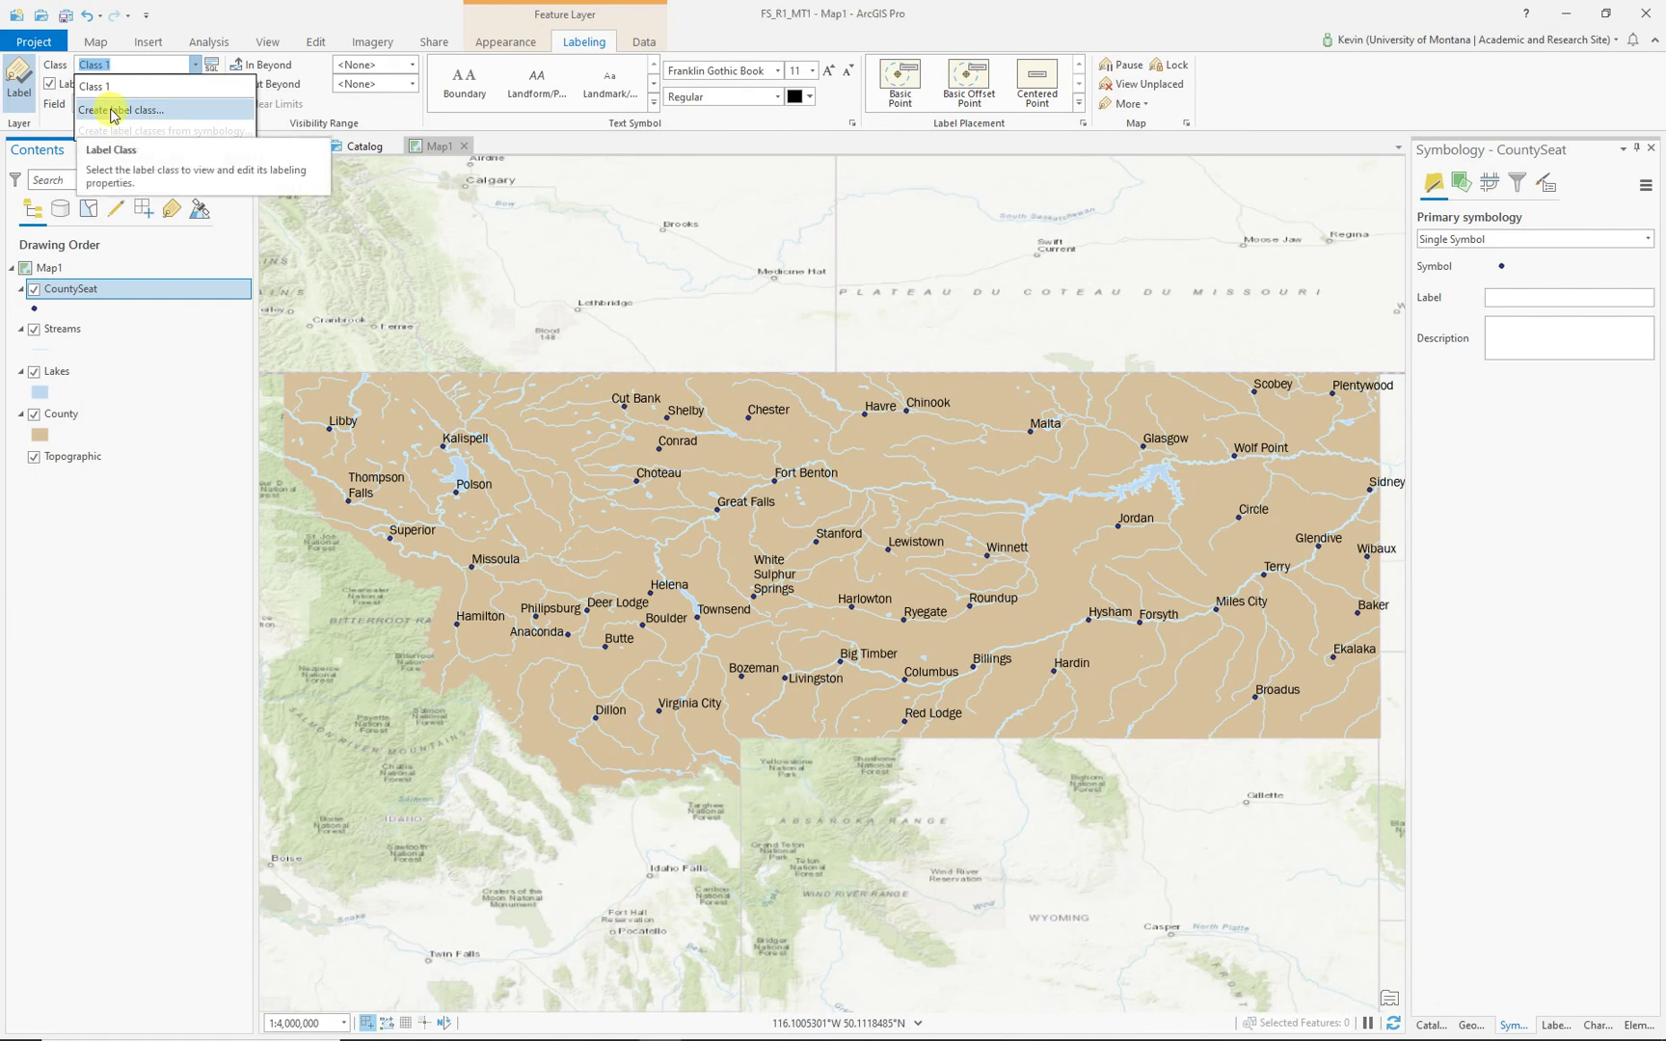
left_click(214, 69)
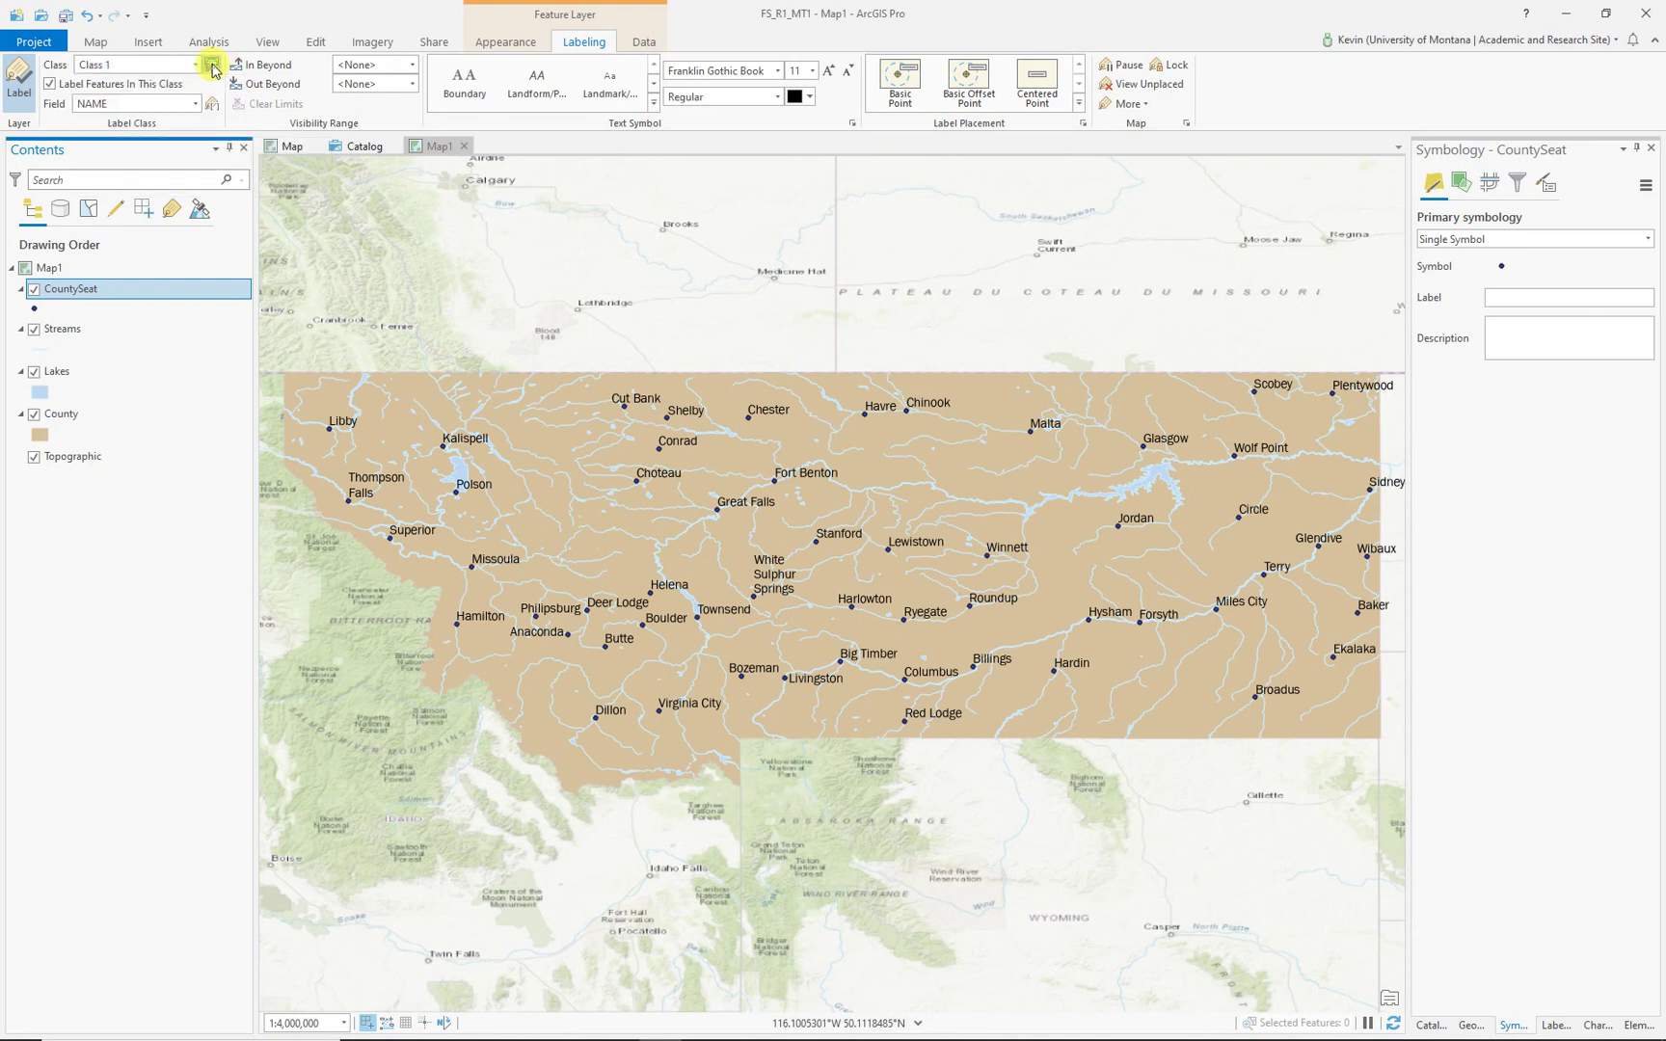
left_click(214, 70)
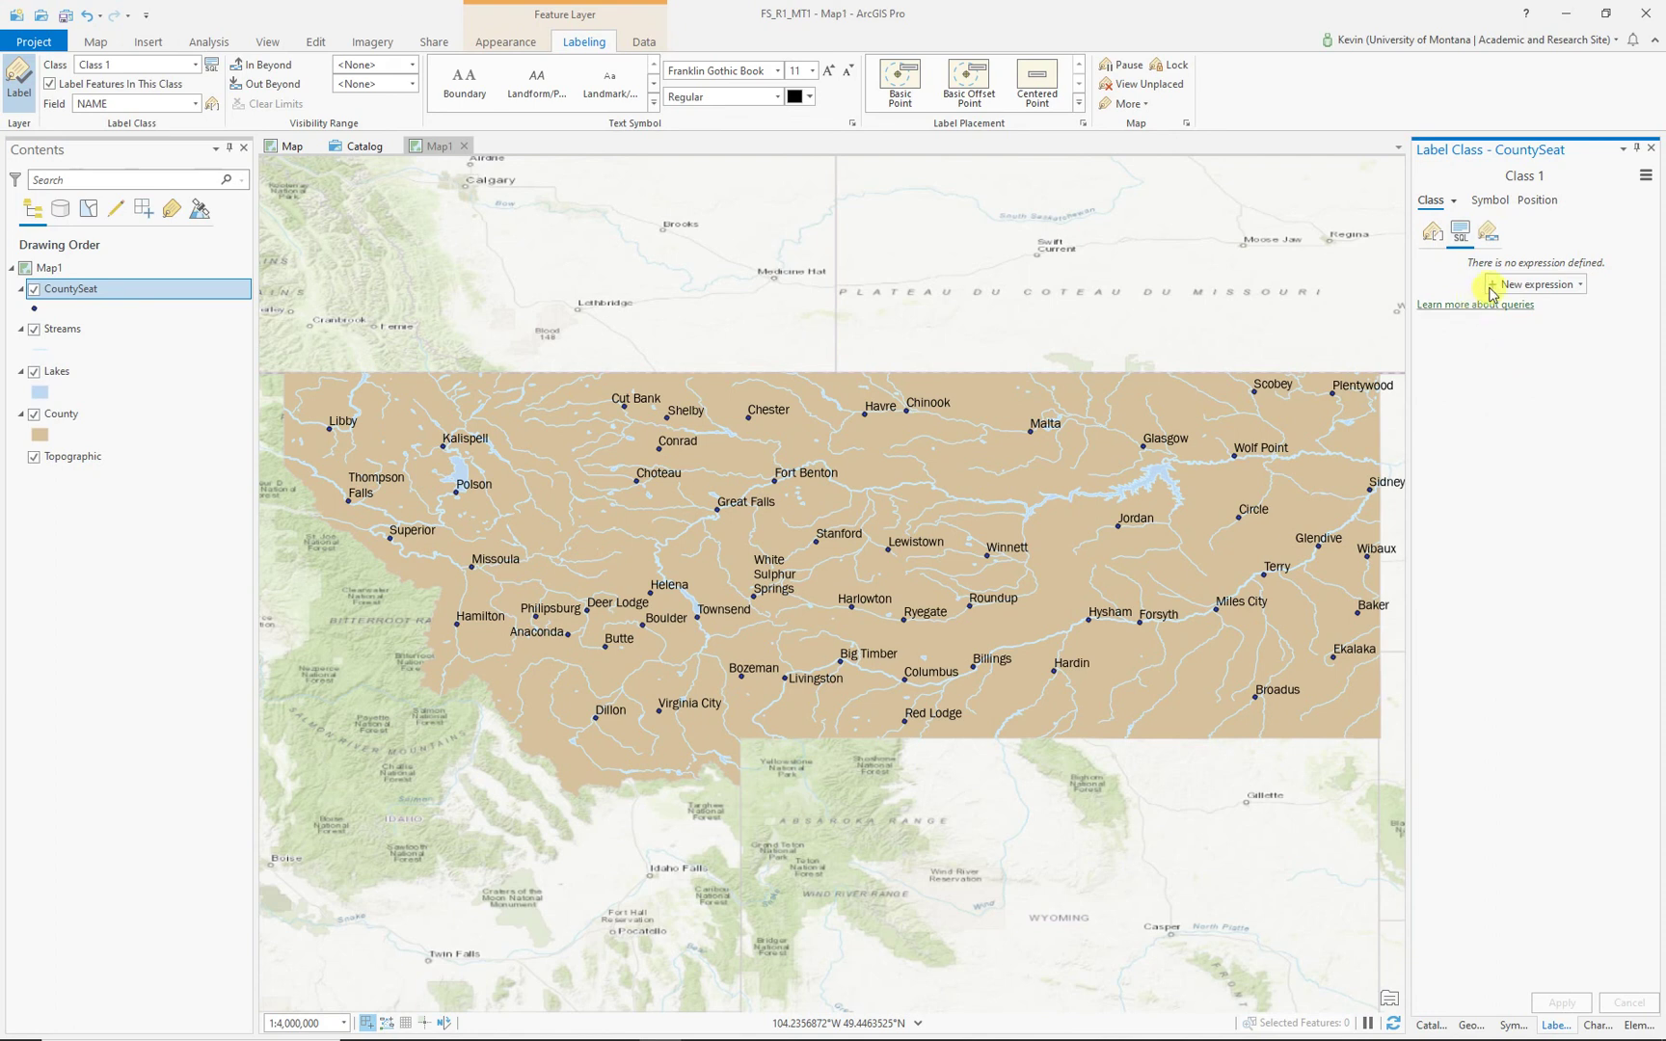
left_click(1539, 284)
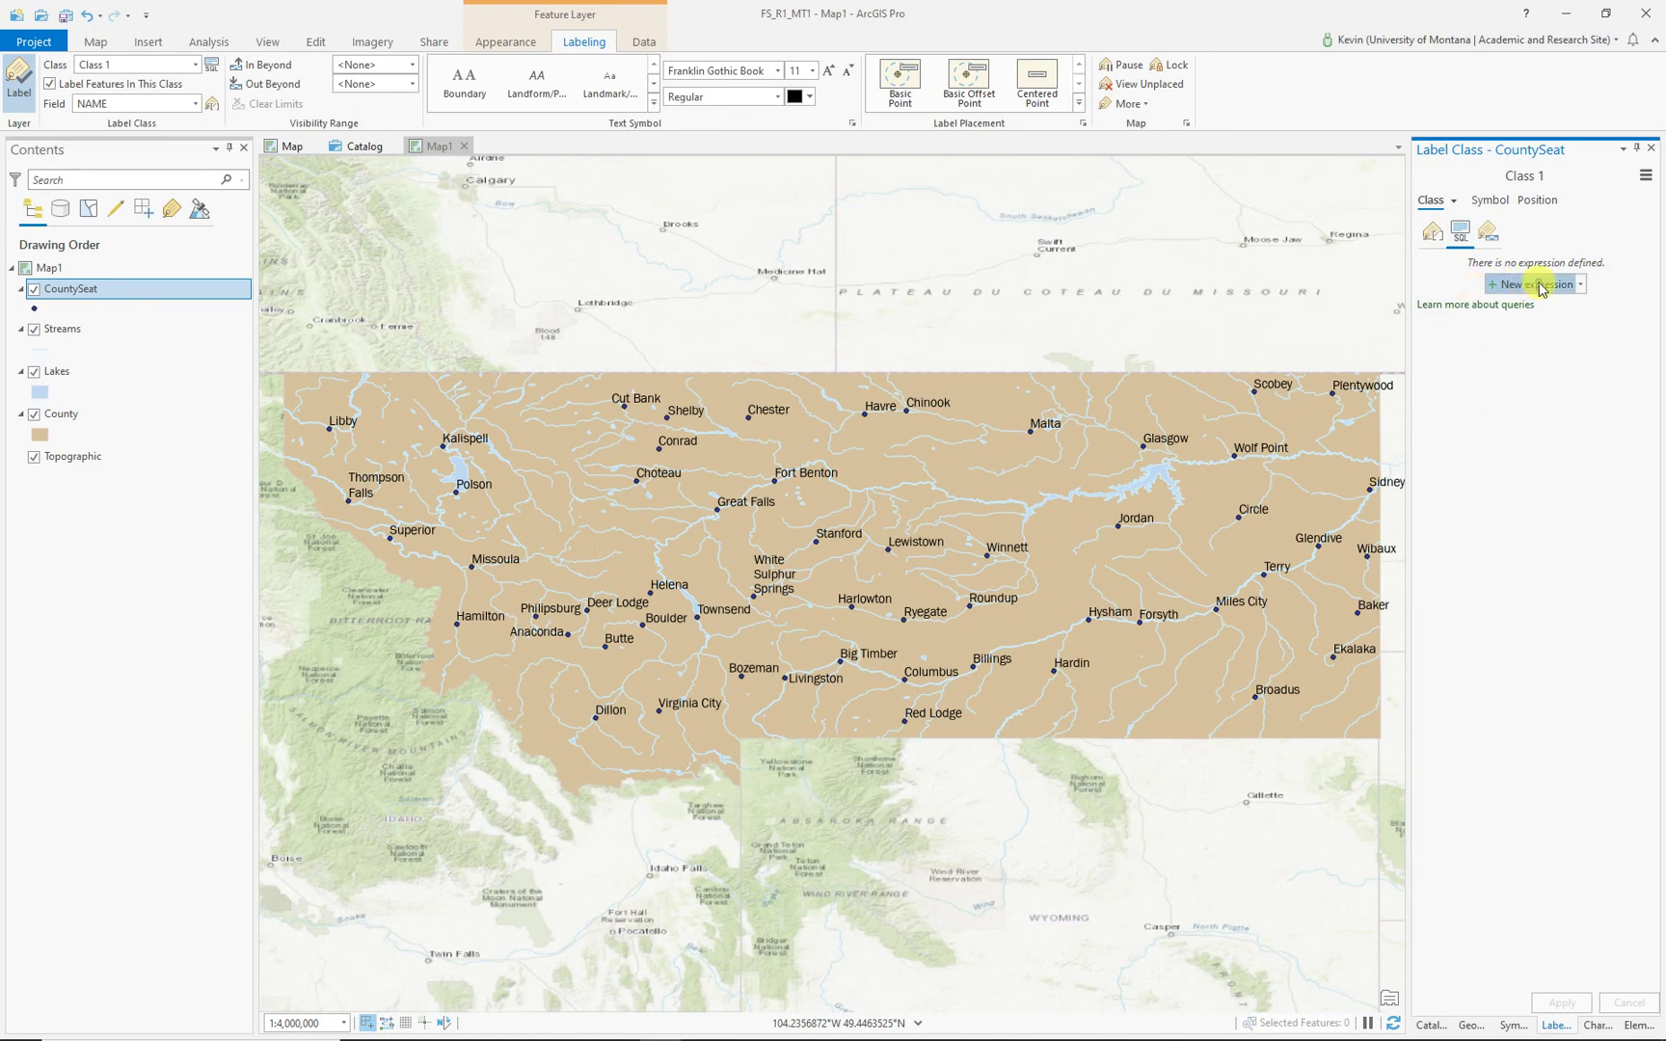
left_click(1522, 333)
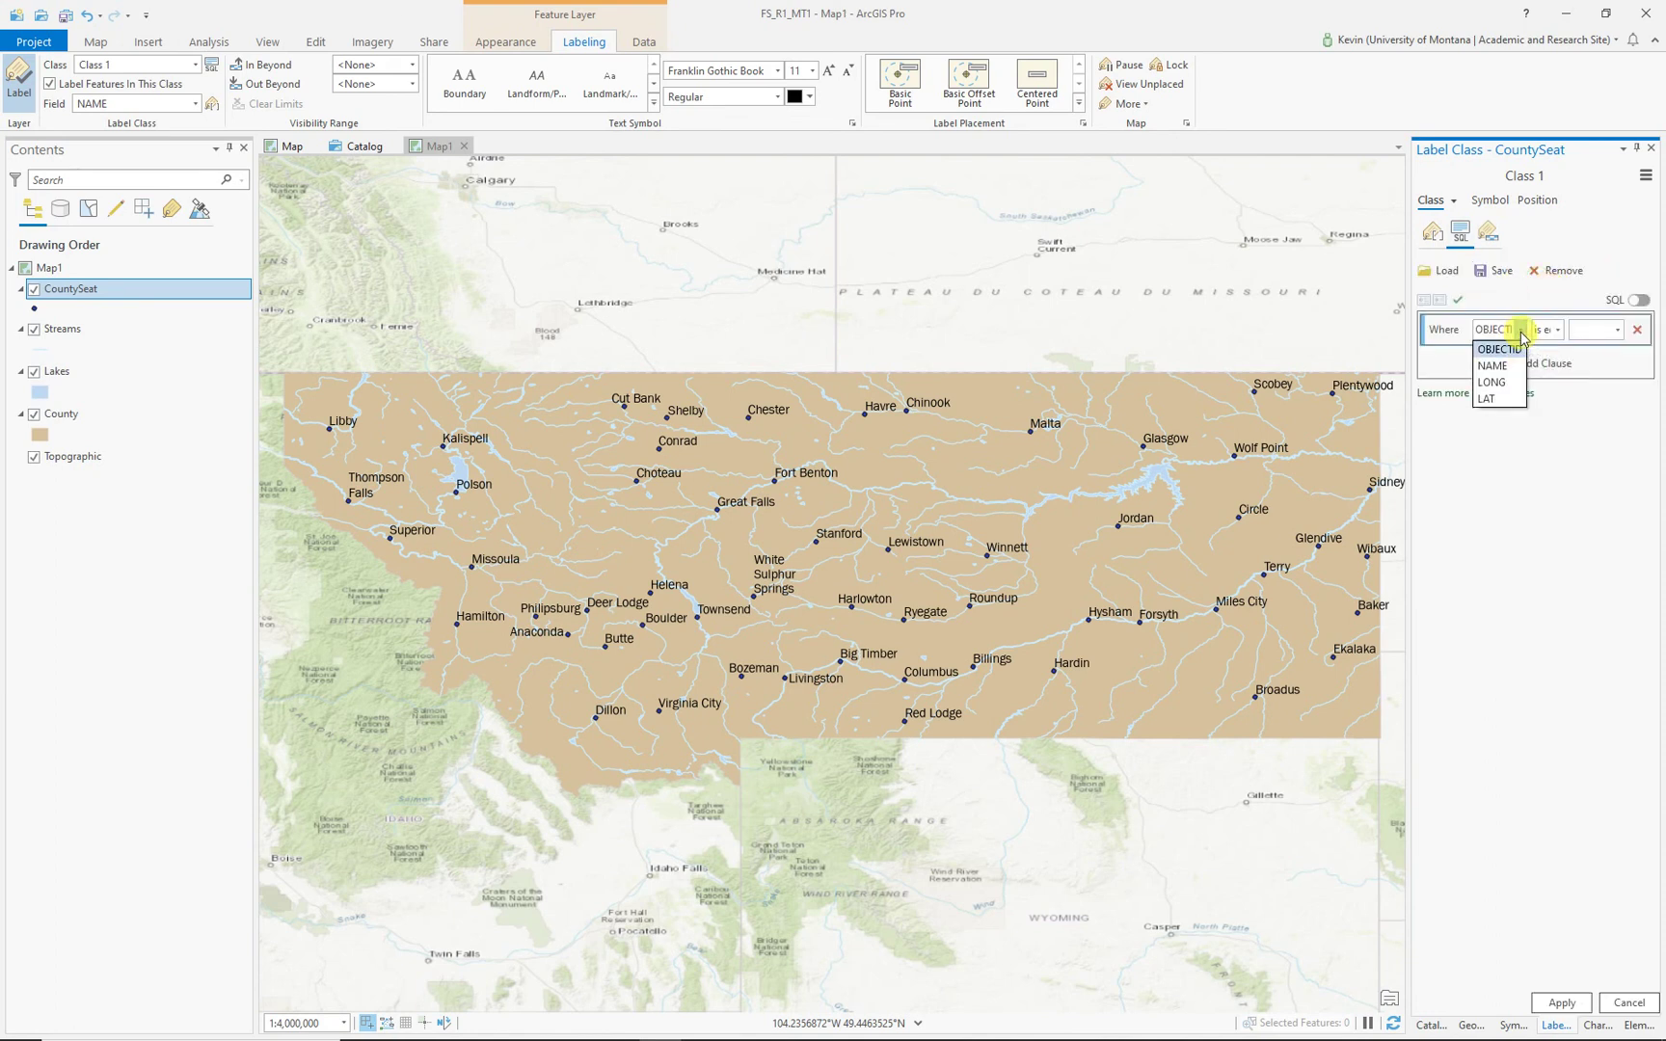
left_click(1500, 372)
left_click(1559, 337)
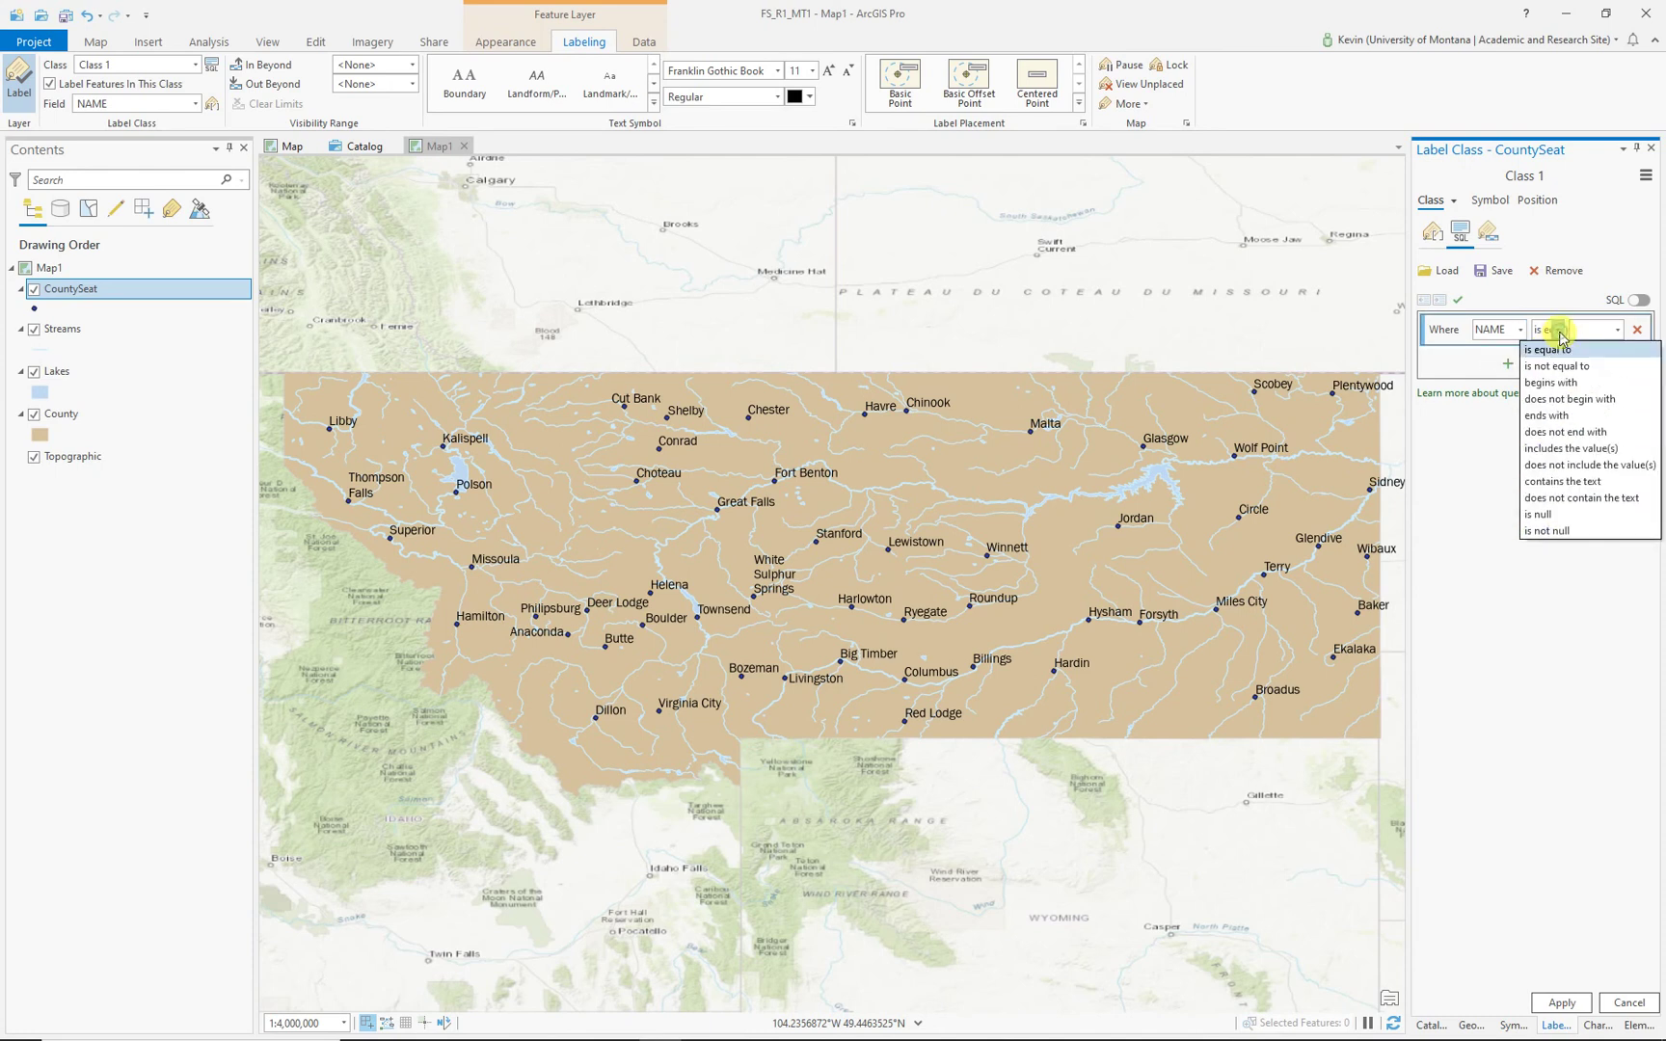
left_click(1567, 450)
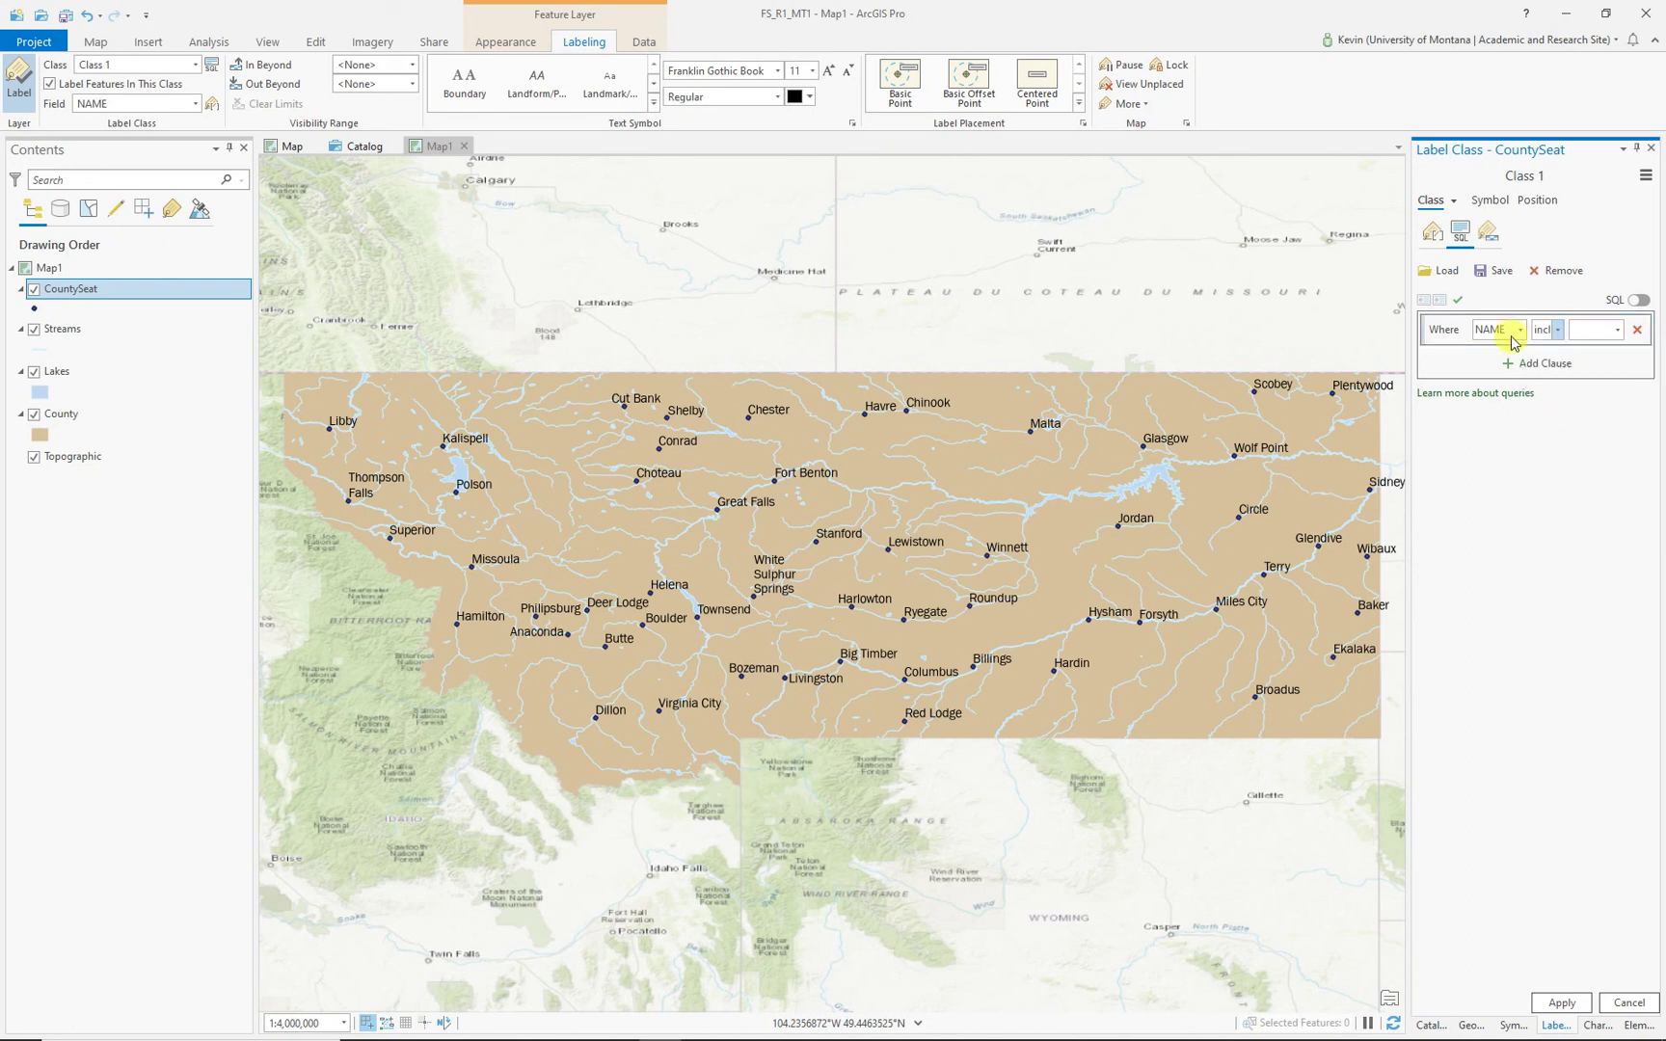
Step: Choose Bozeman, Great Falls, Helena and Missoula as the values in the CountySeat label class query and apply it
left_click(1618, 333)
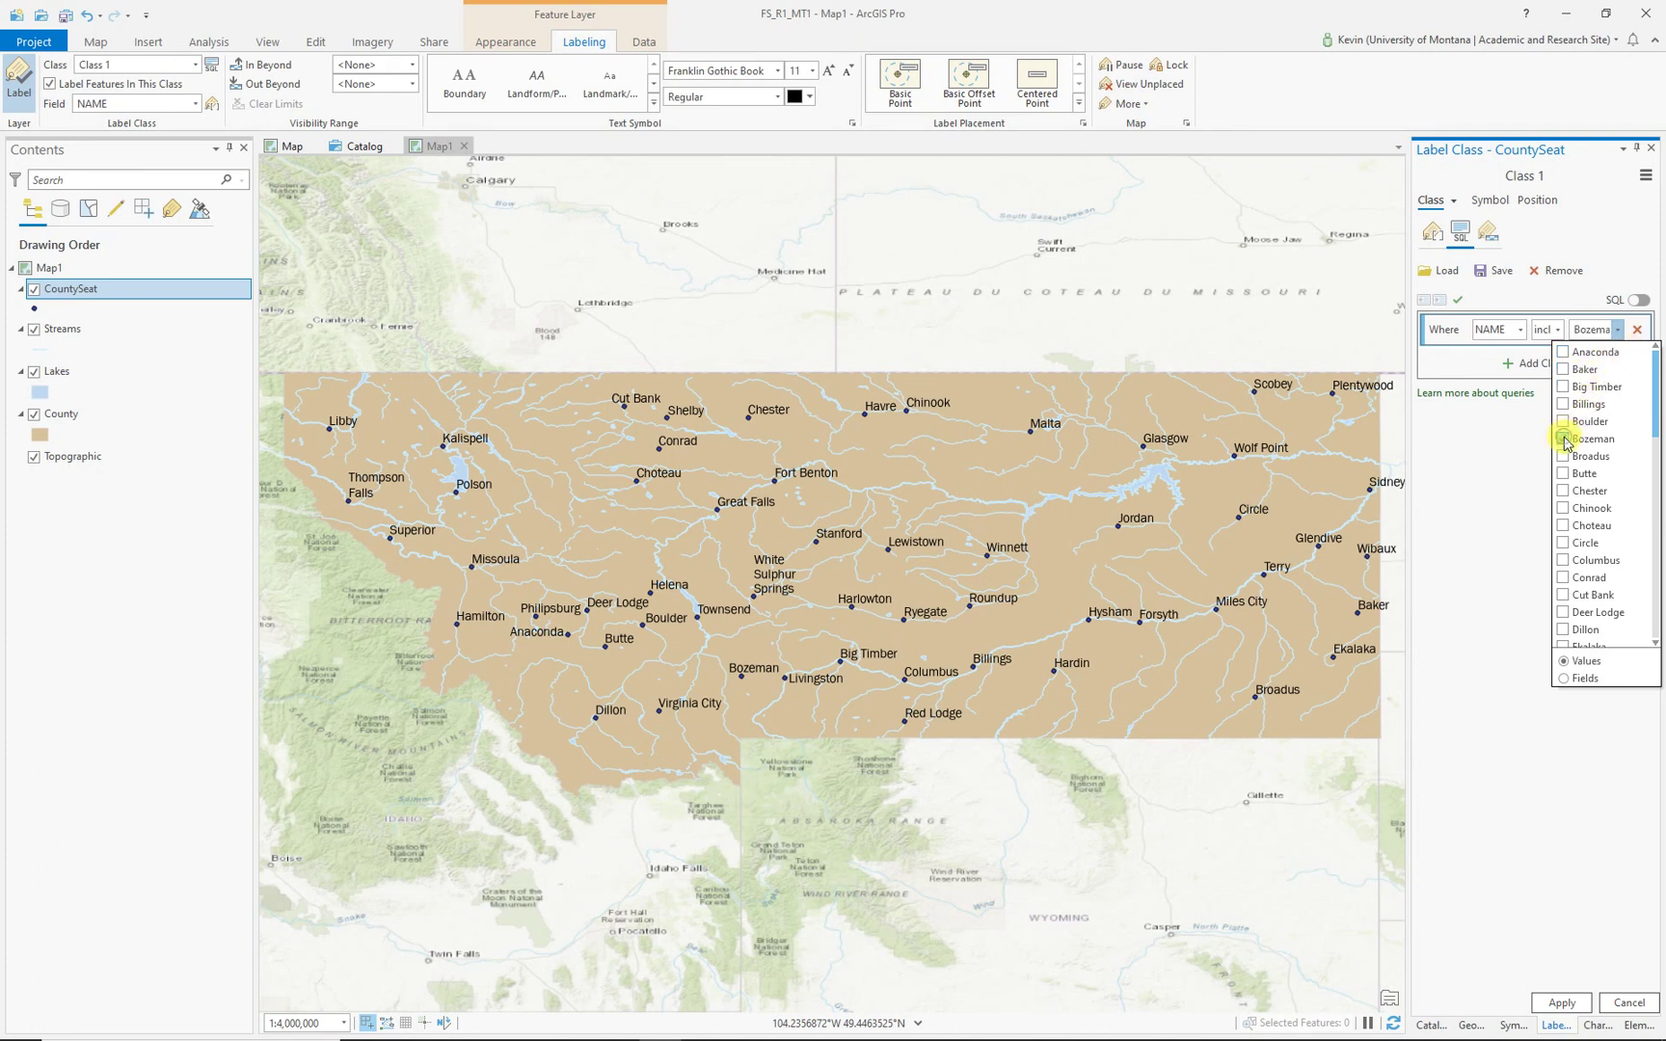
scroll(1579, 588, "down", 2)
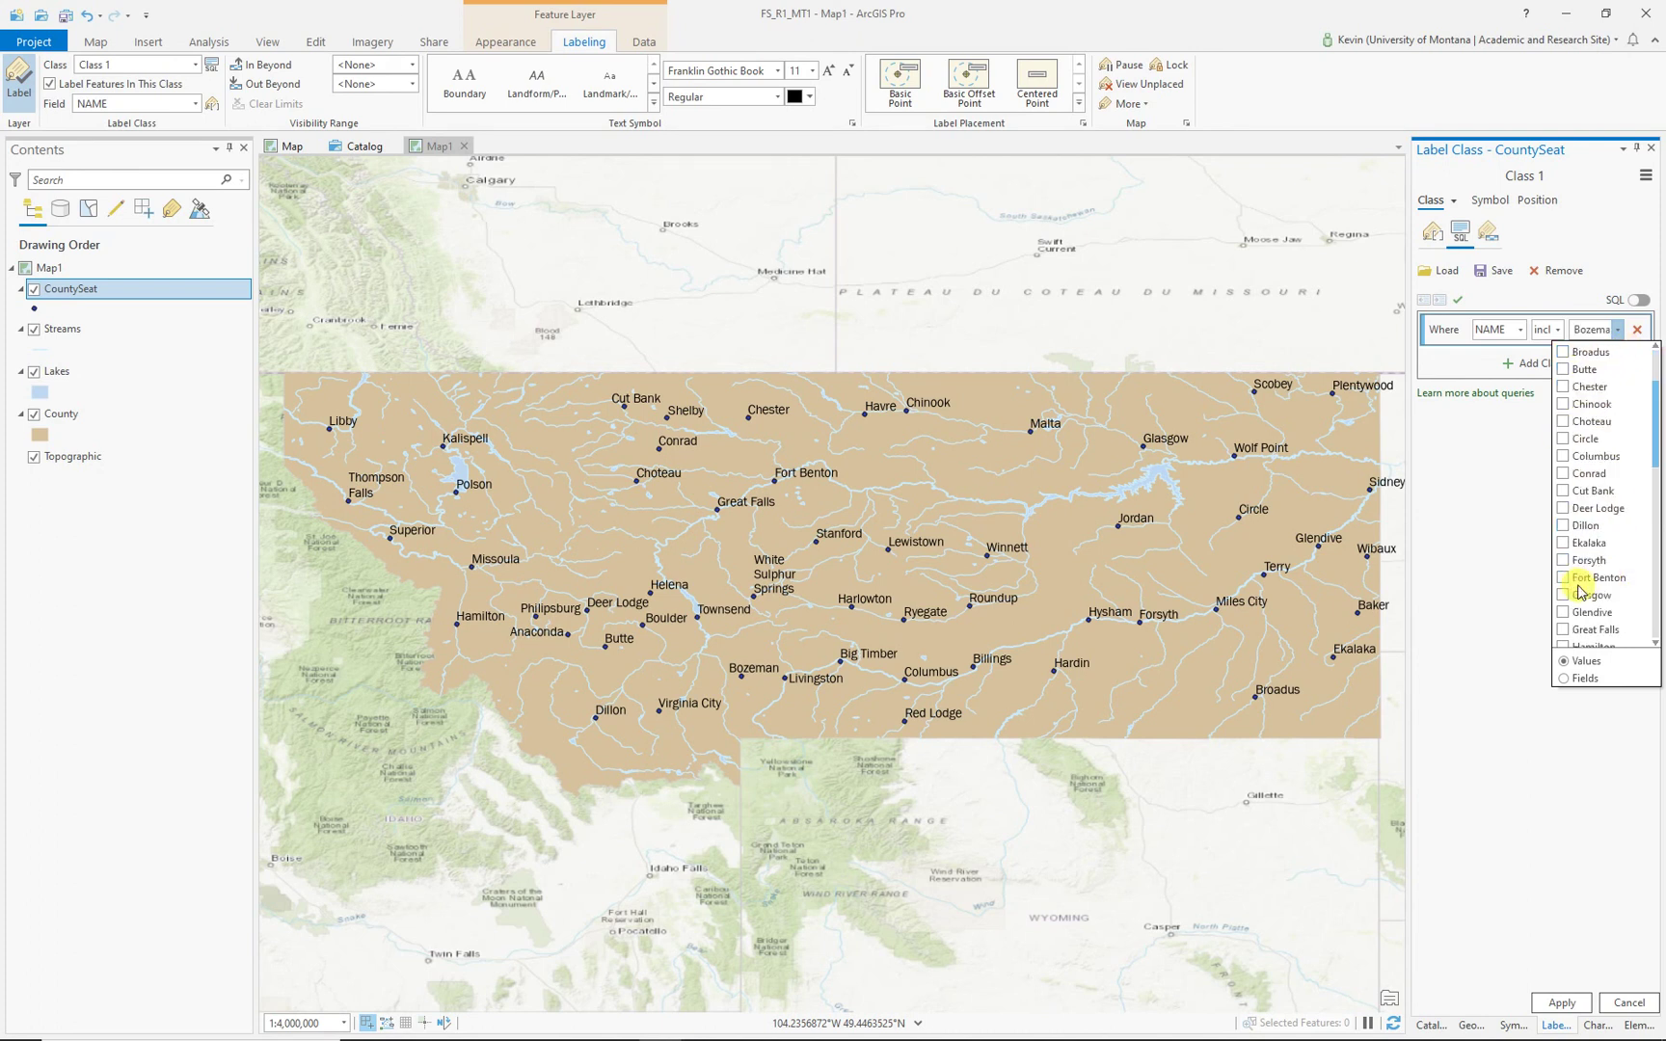
left_click(1566, 631)
scroll(1589, 584, "down", 2)
scroll(1590, 584, "down", 1)
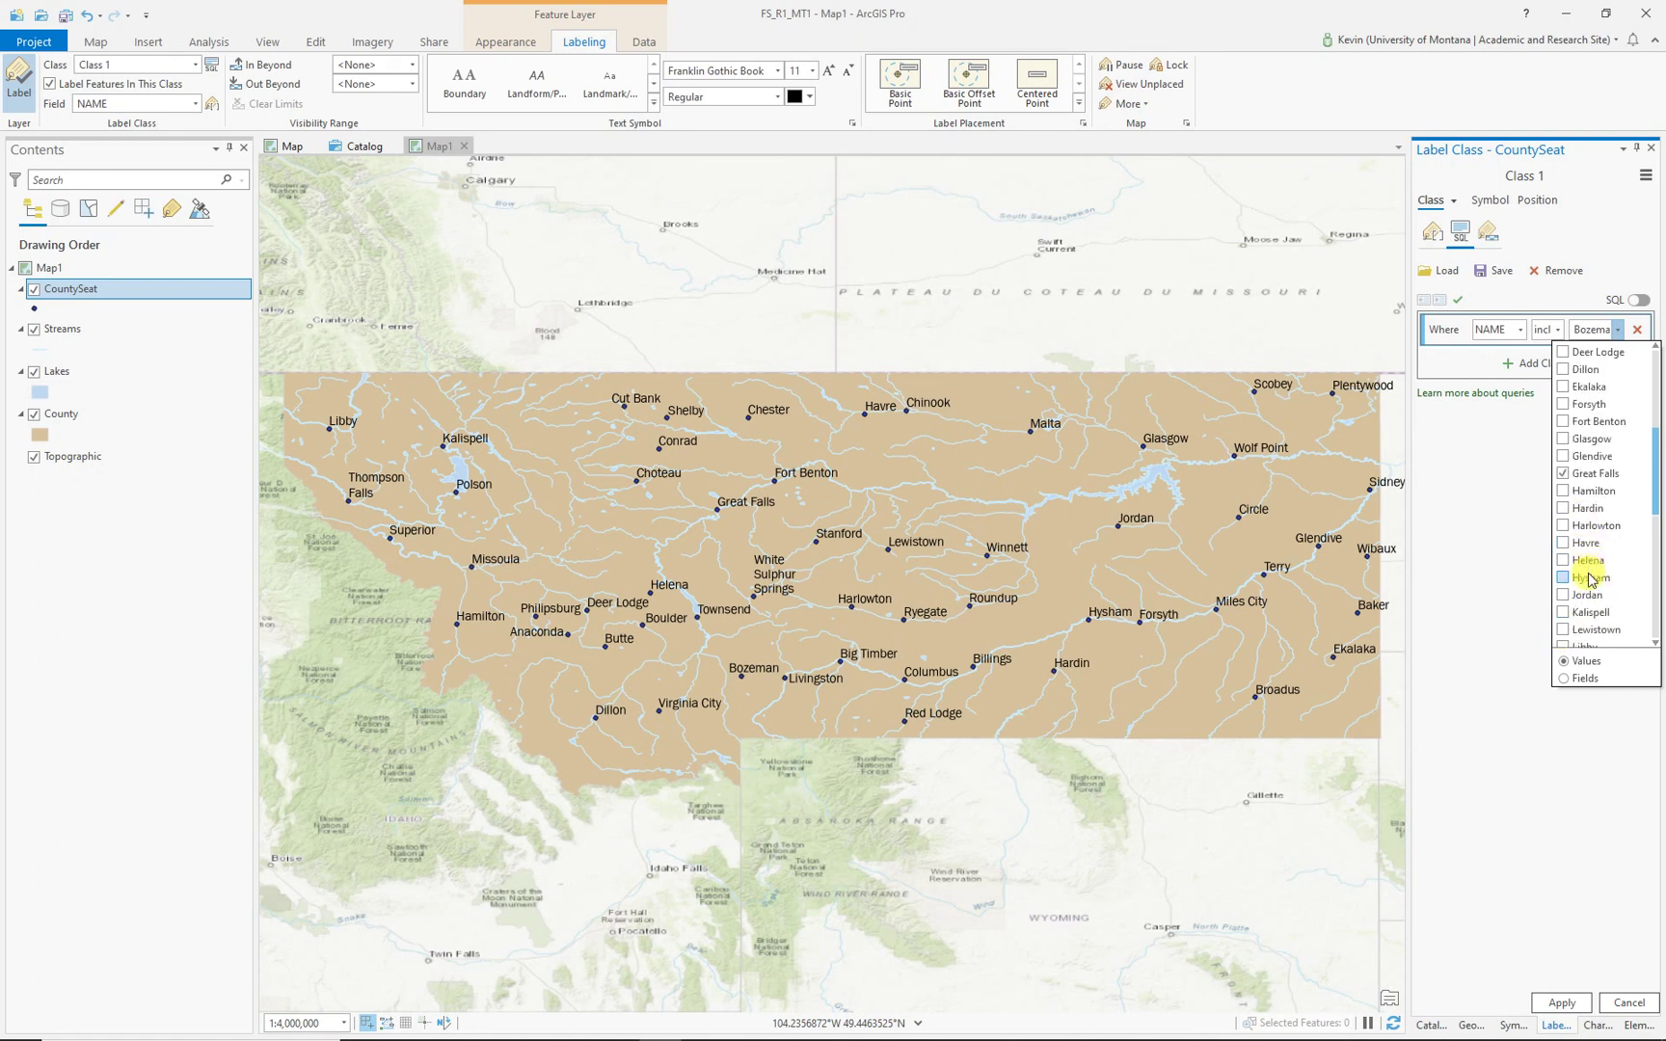
scroll(1593, 588, "down", 4)
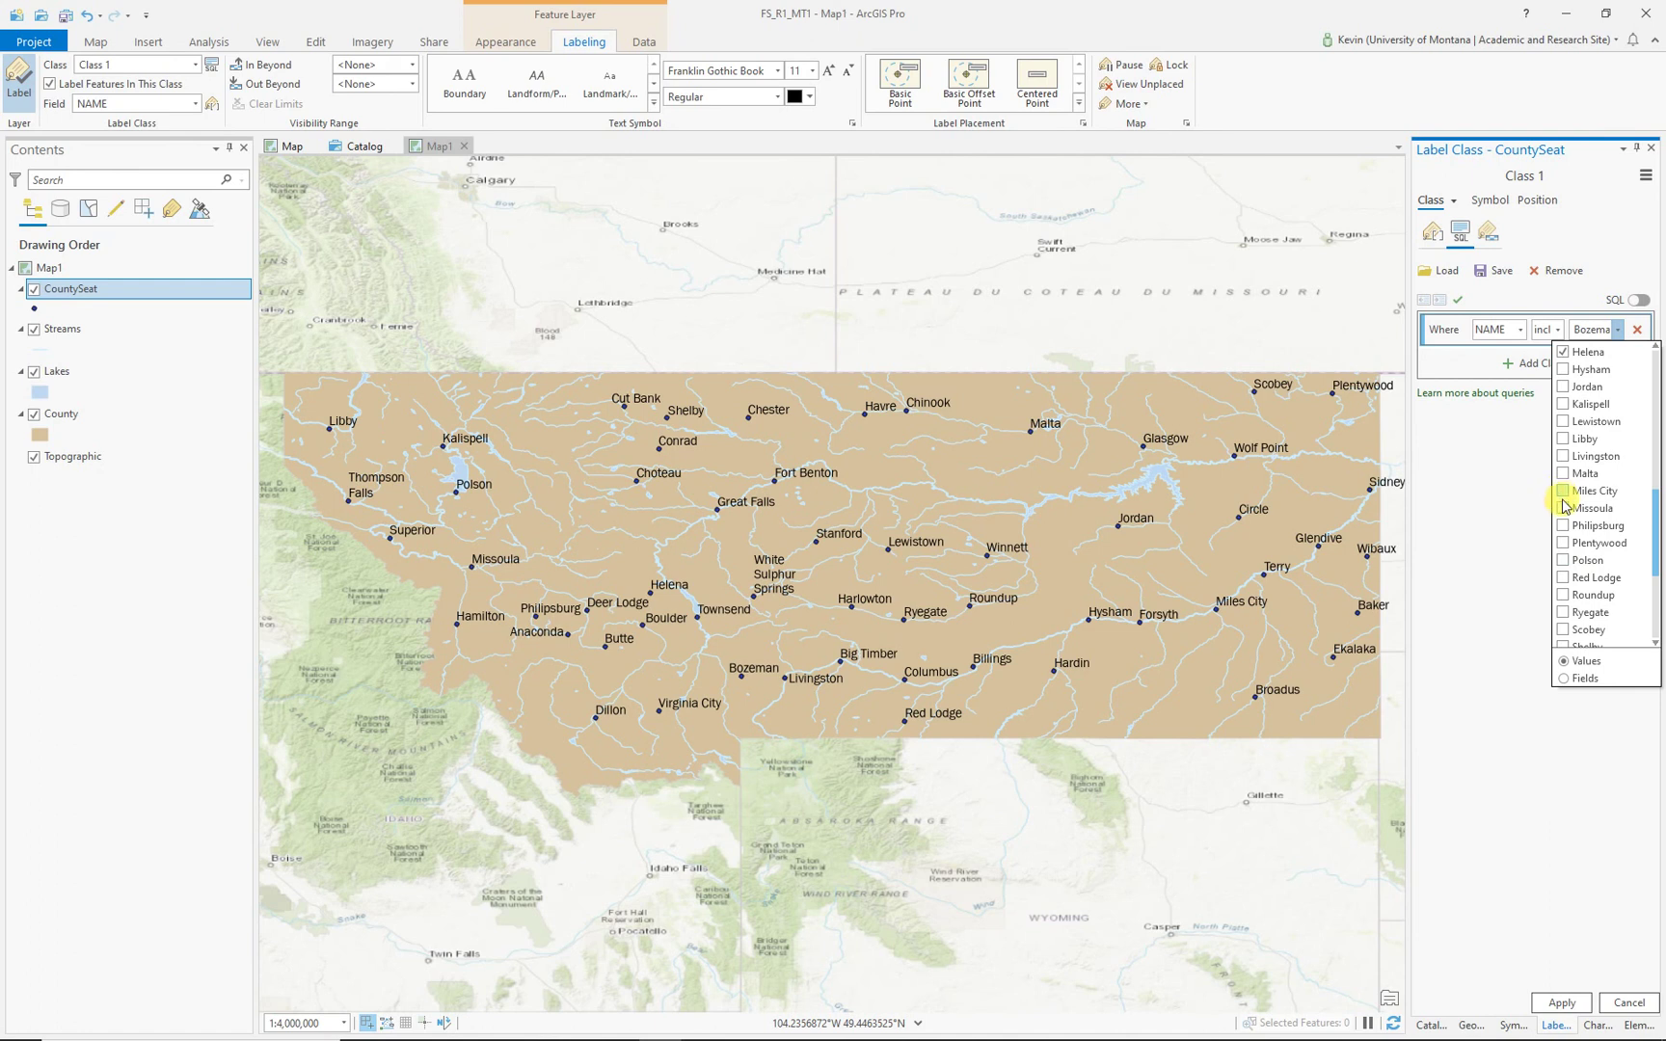
left_click(1506, 547)
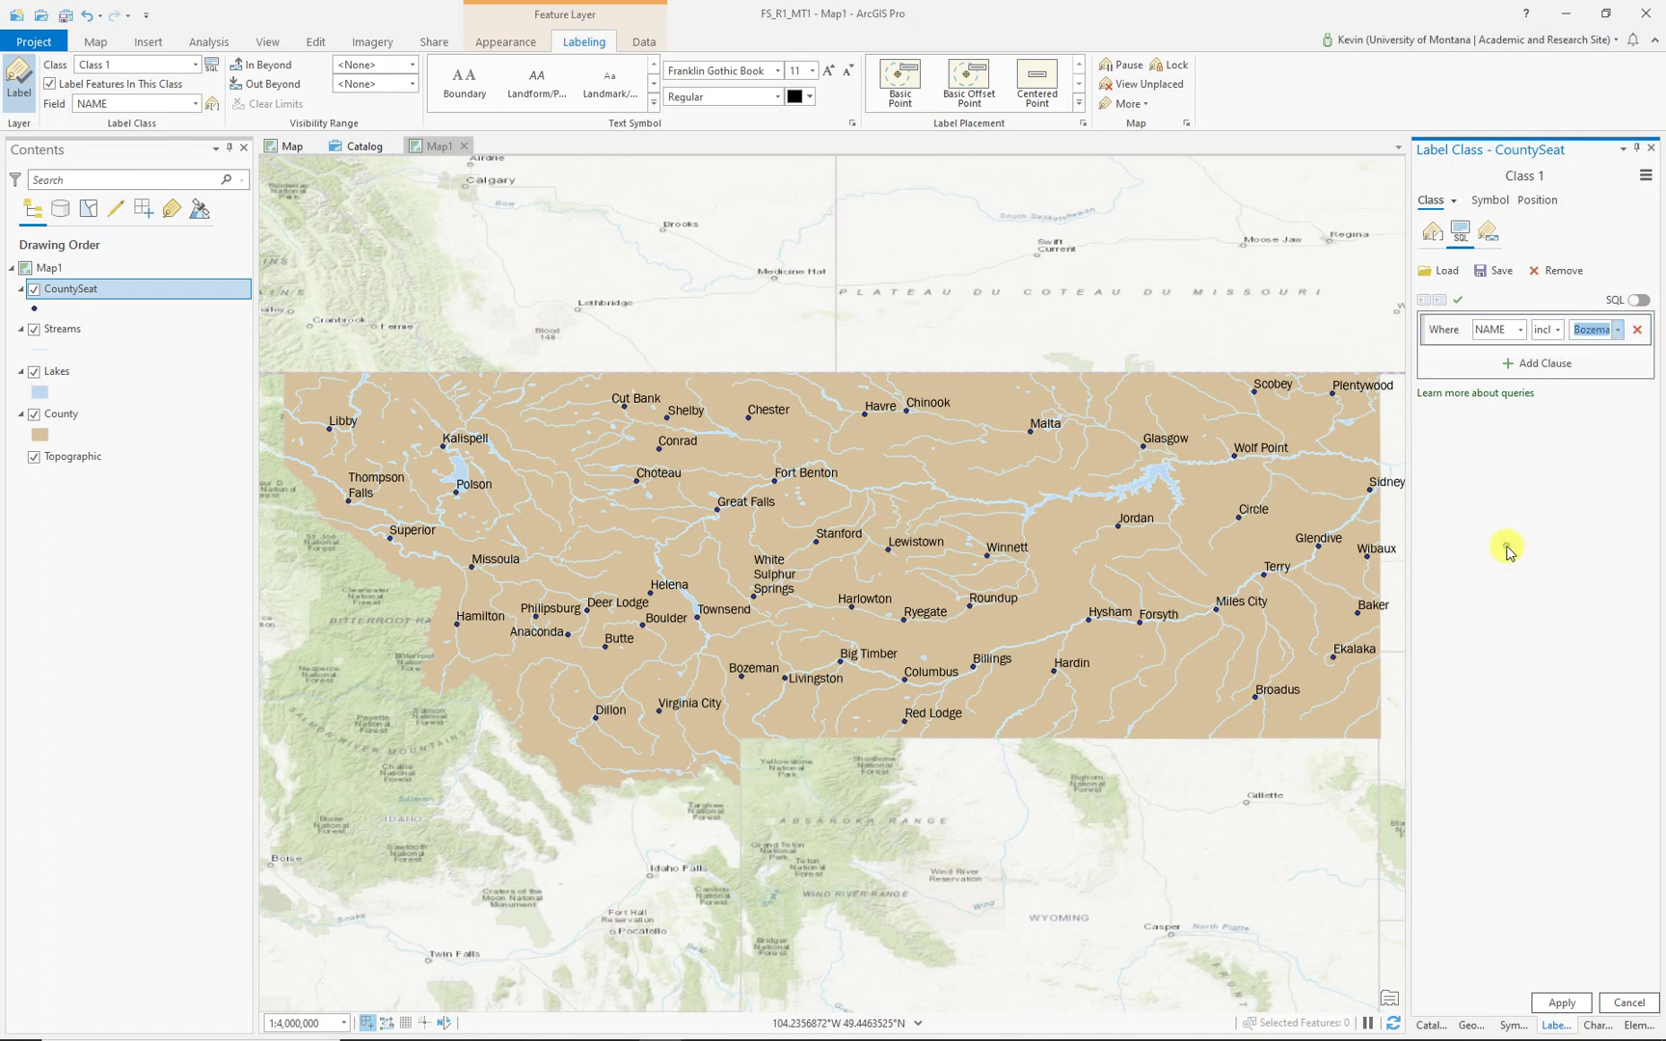
left_click(1561, 1004)
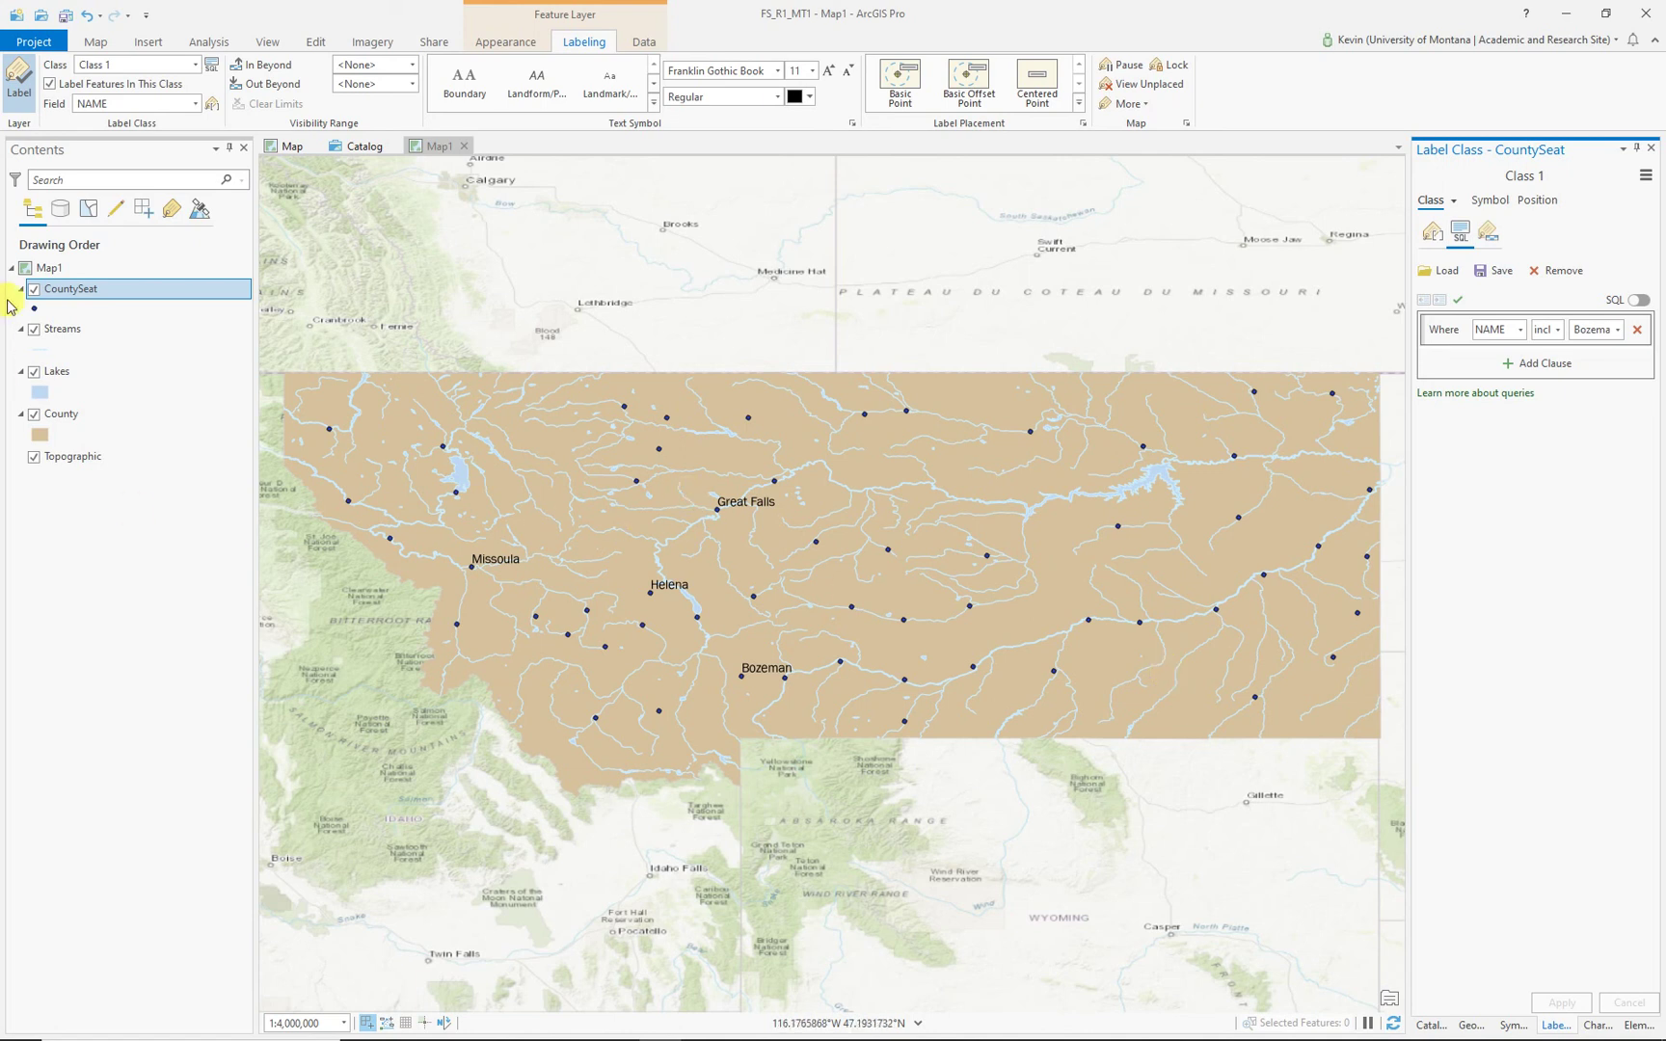
Step: Start a new definition query for the CountySeat layer, using the NAME field with the "includes the value(s)" operator
right_click(69, 295)
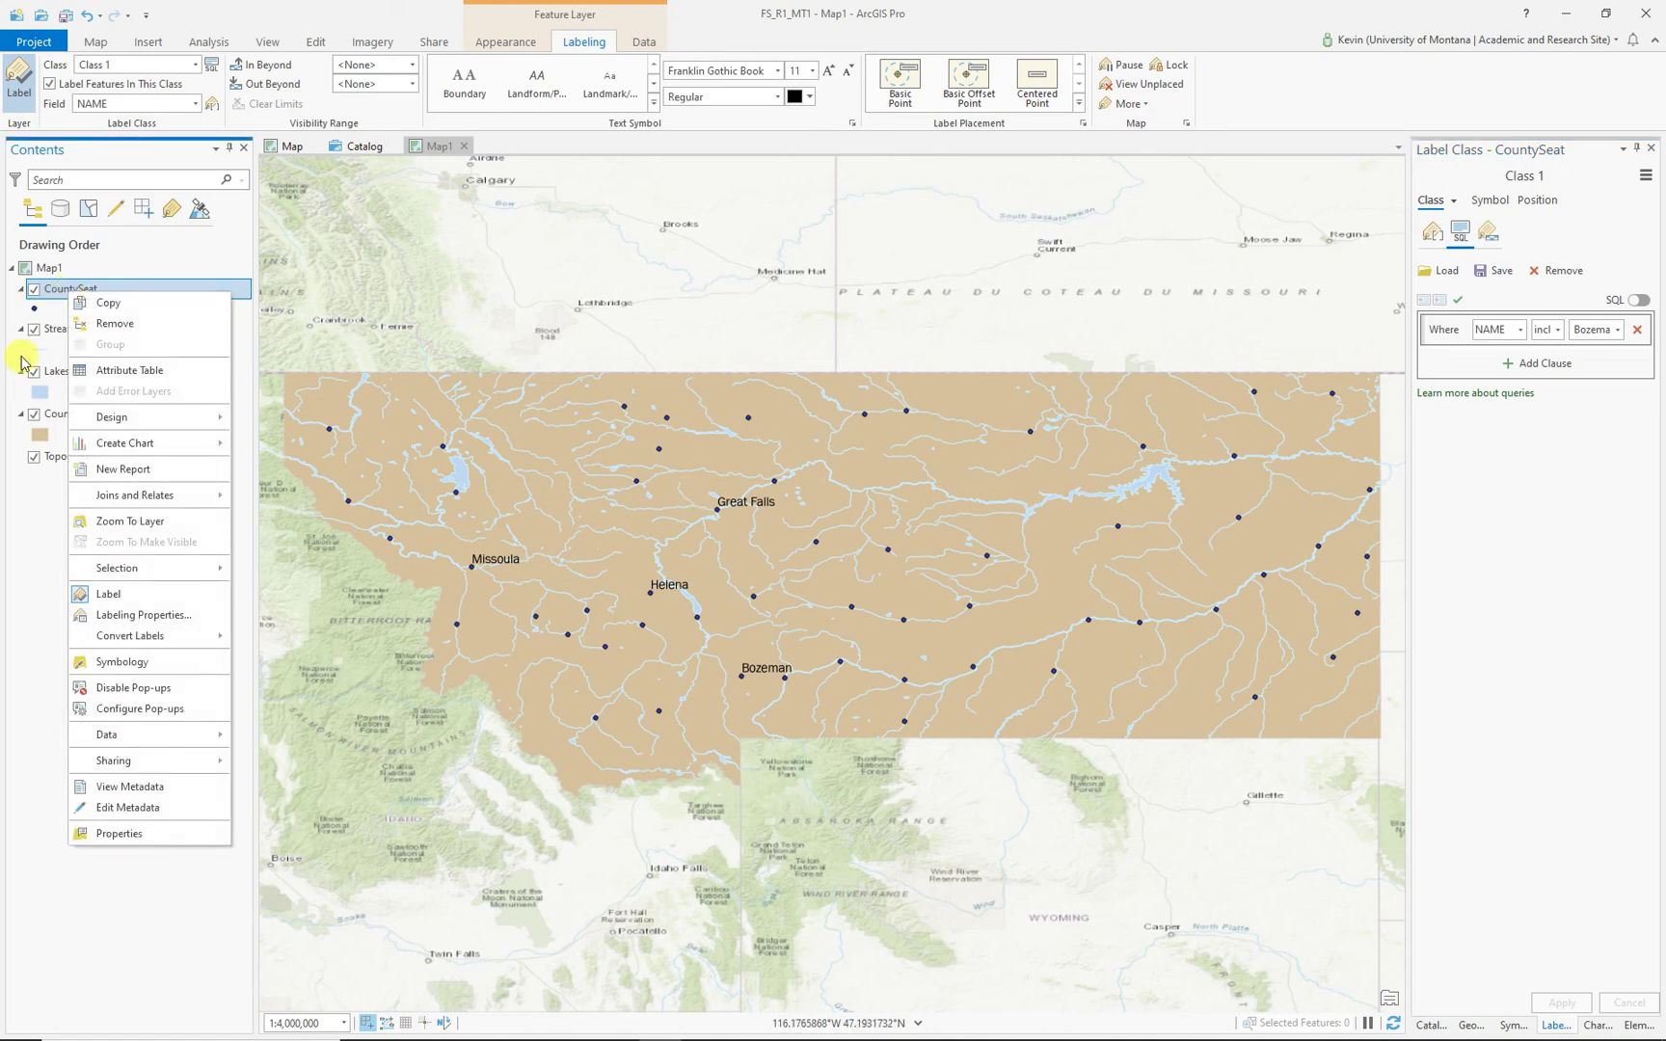
left_click(104, 835)
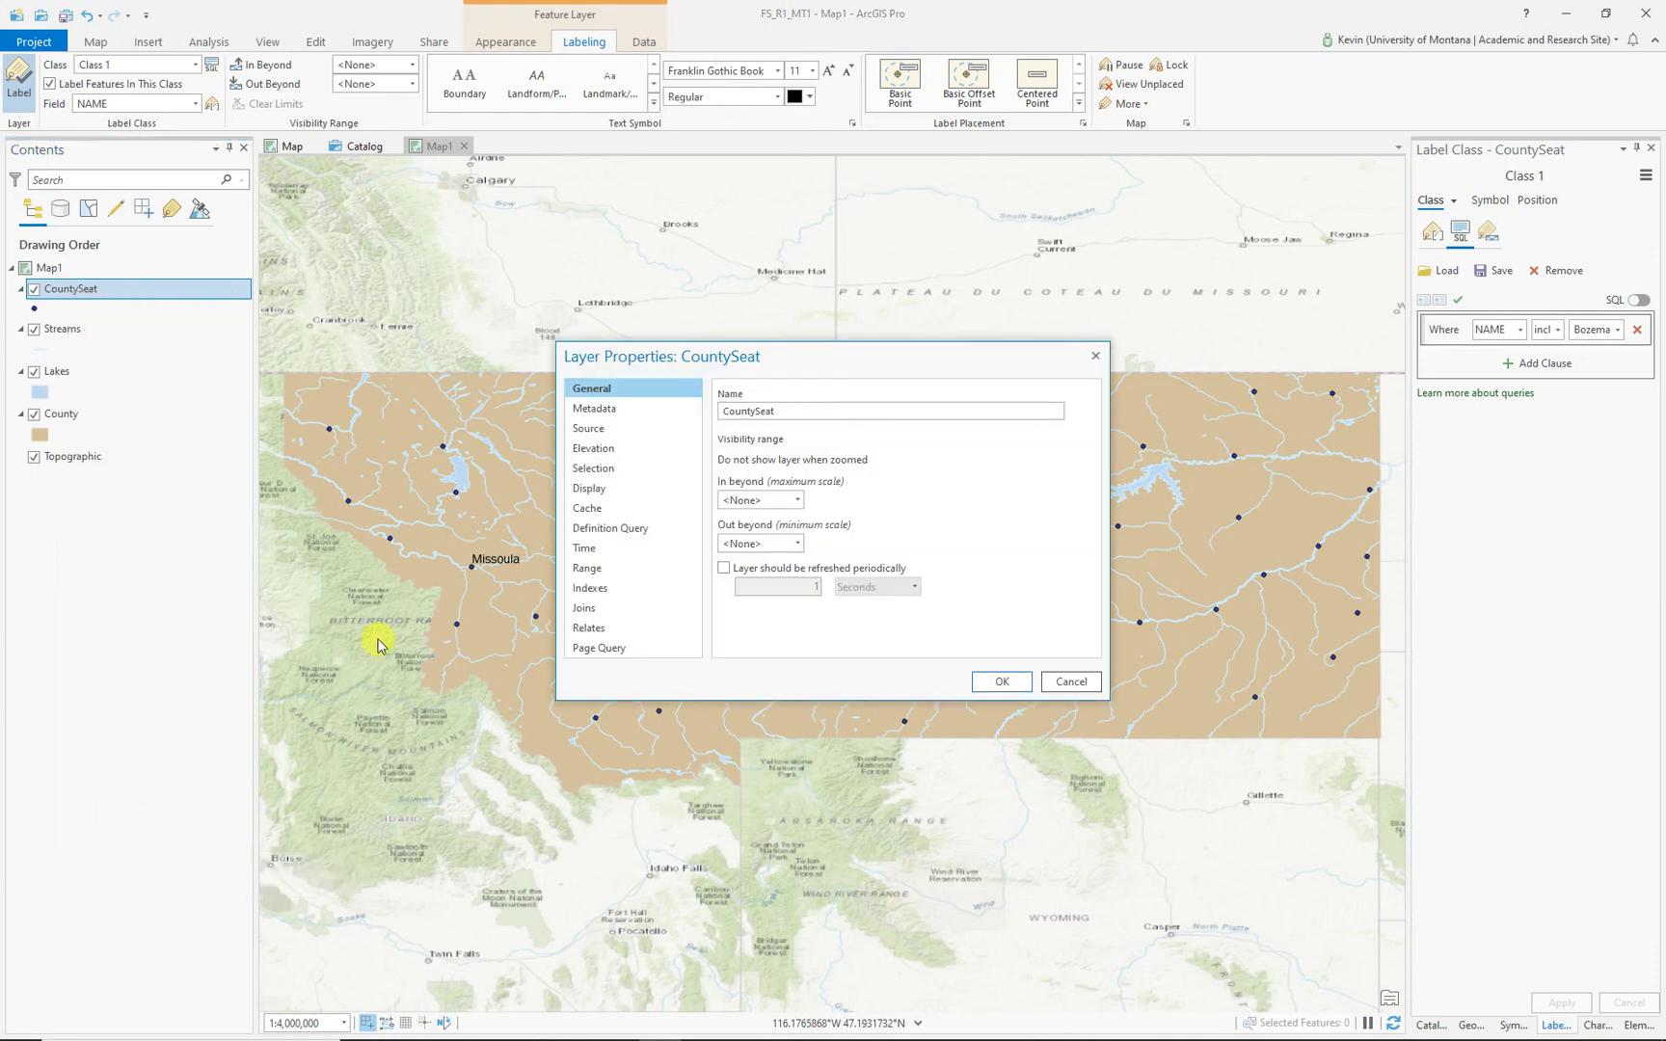
left_click(602, 528)
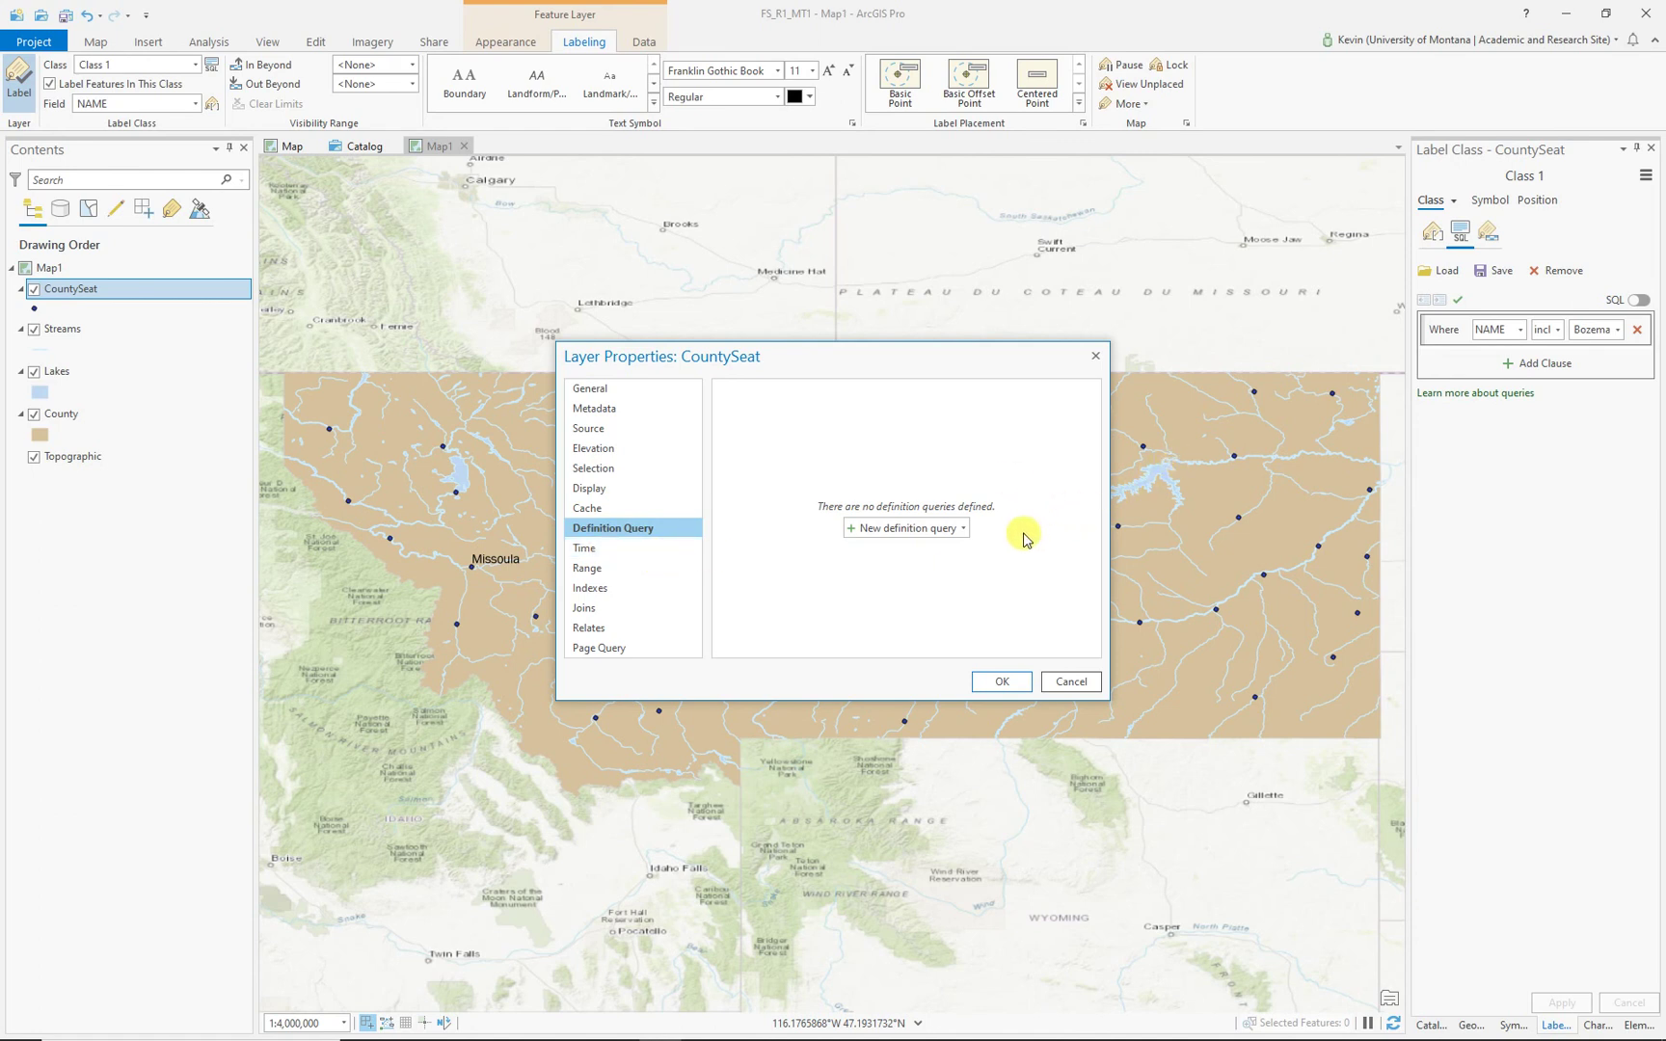
left_click(909, 531)
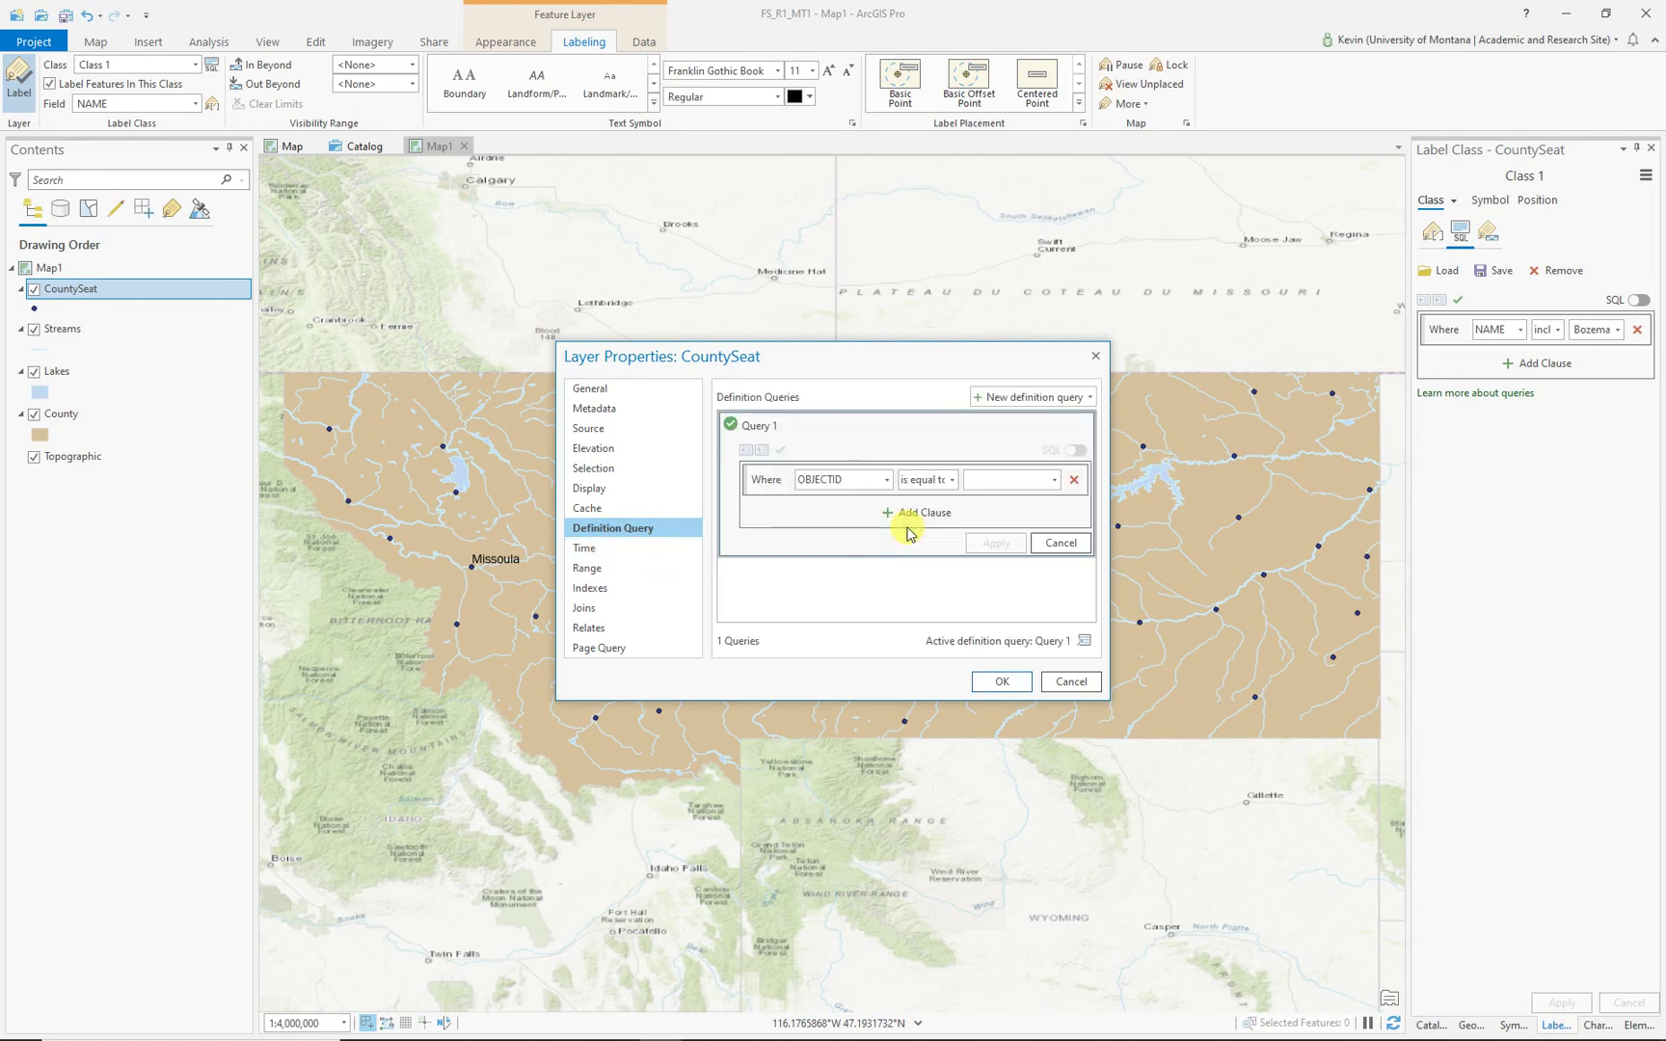
left_click(886, 485)
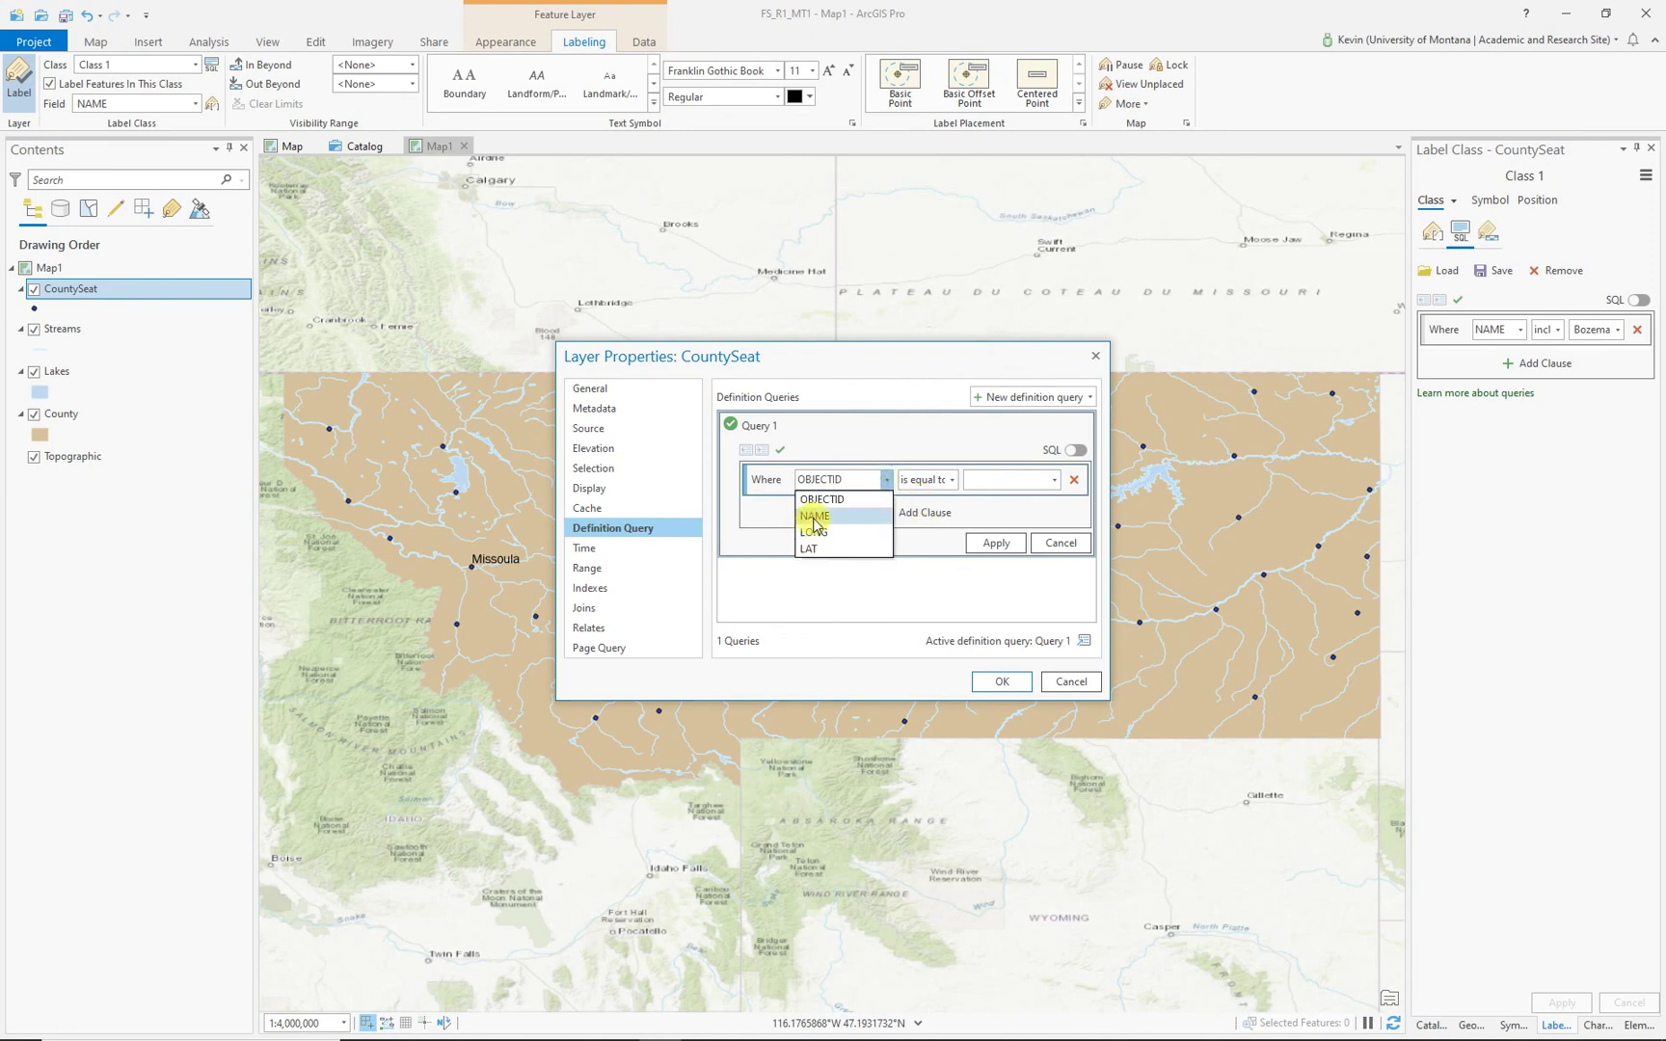
left_click(829, 518)
left_click(949, 479)
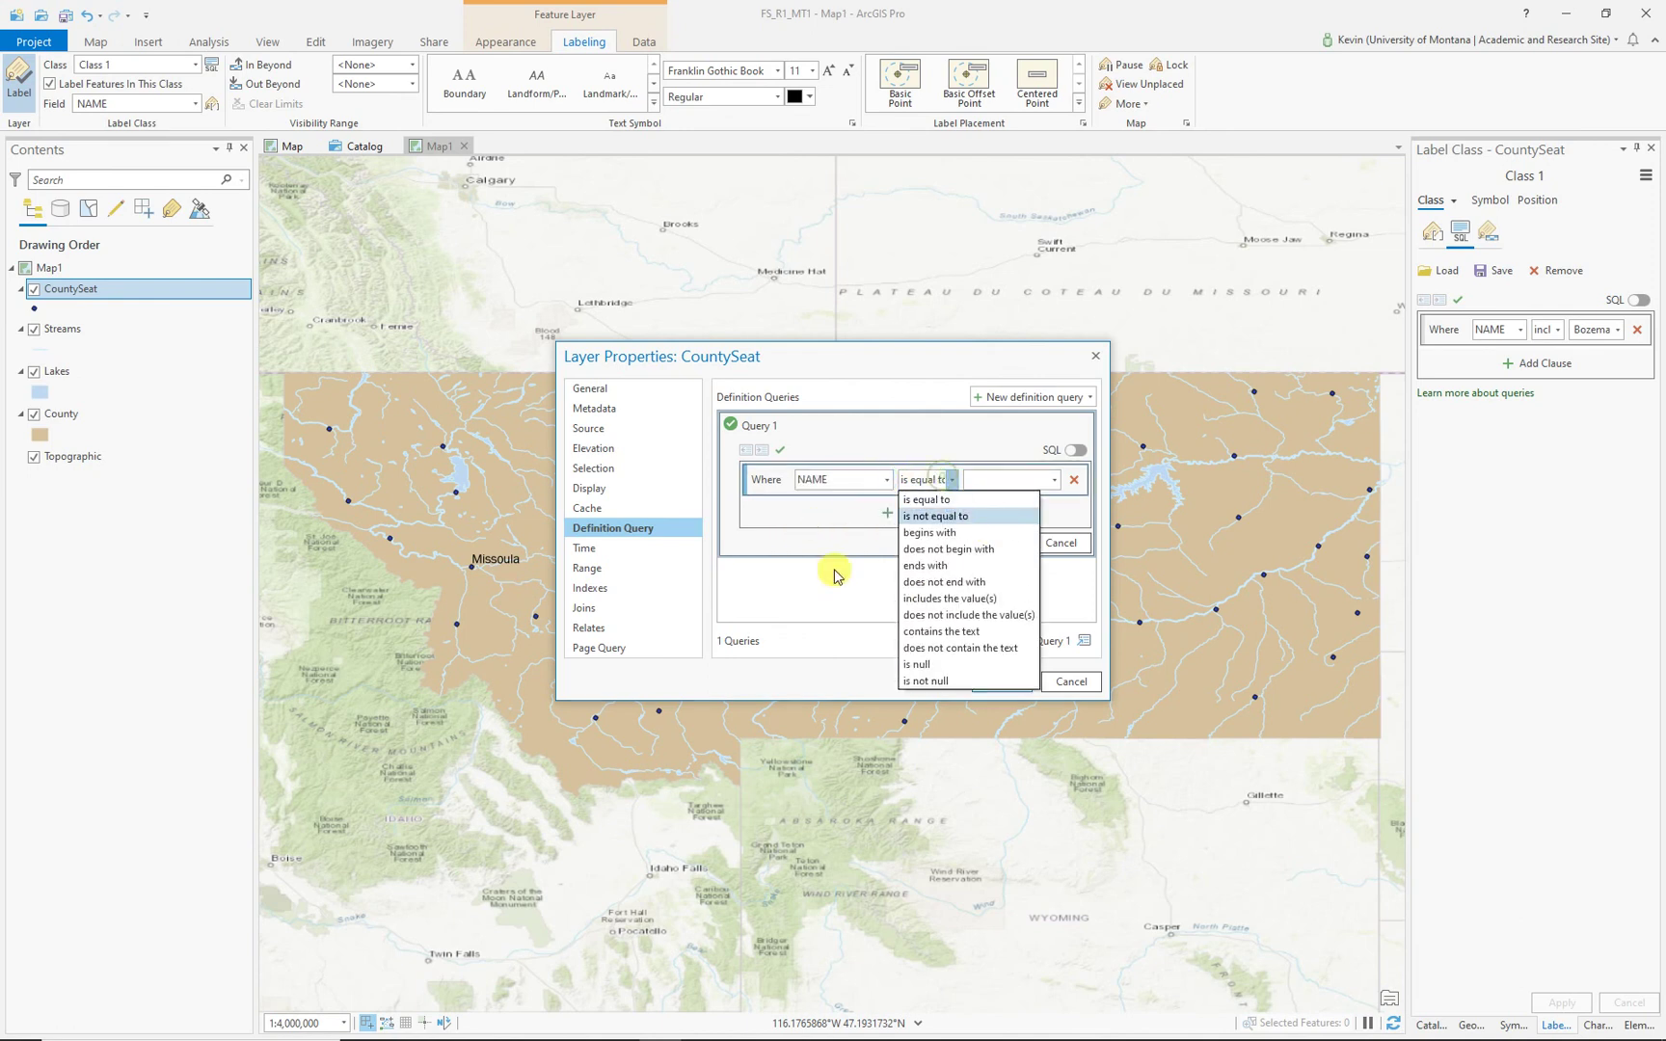
left_click(933, 598)
Step: Choose Bozeman, Great Falls, Helena and Missoula as the definition query values and accept the CountySeat layer properties
left_click(1055, 479)
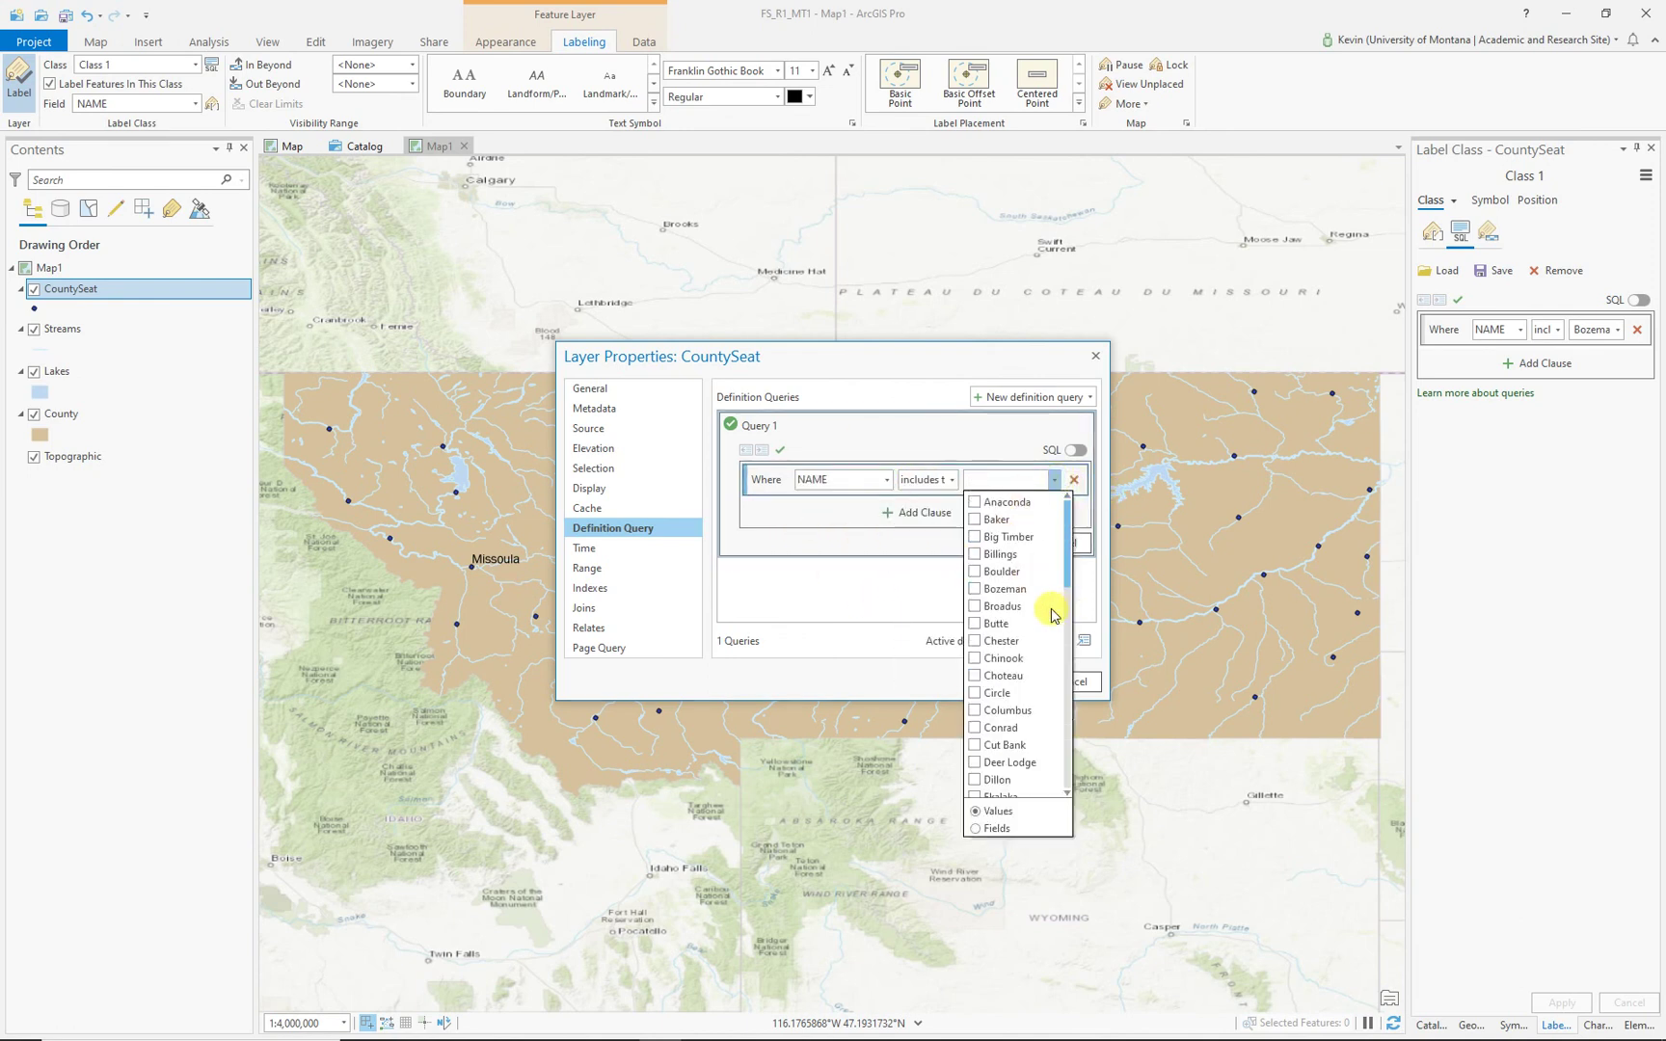
left_click(986, 591)
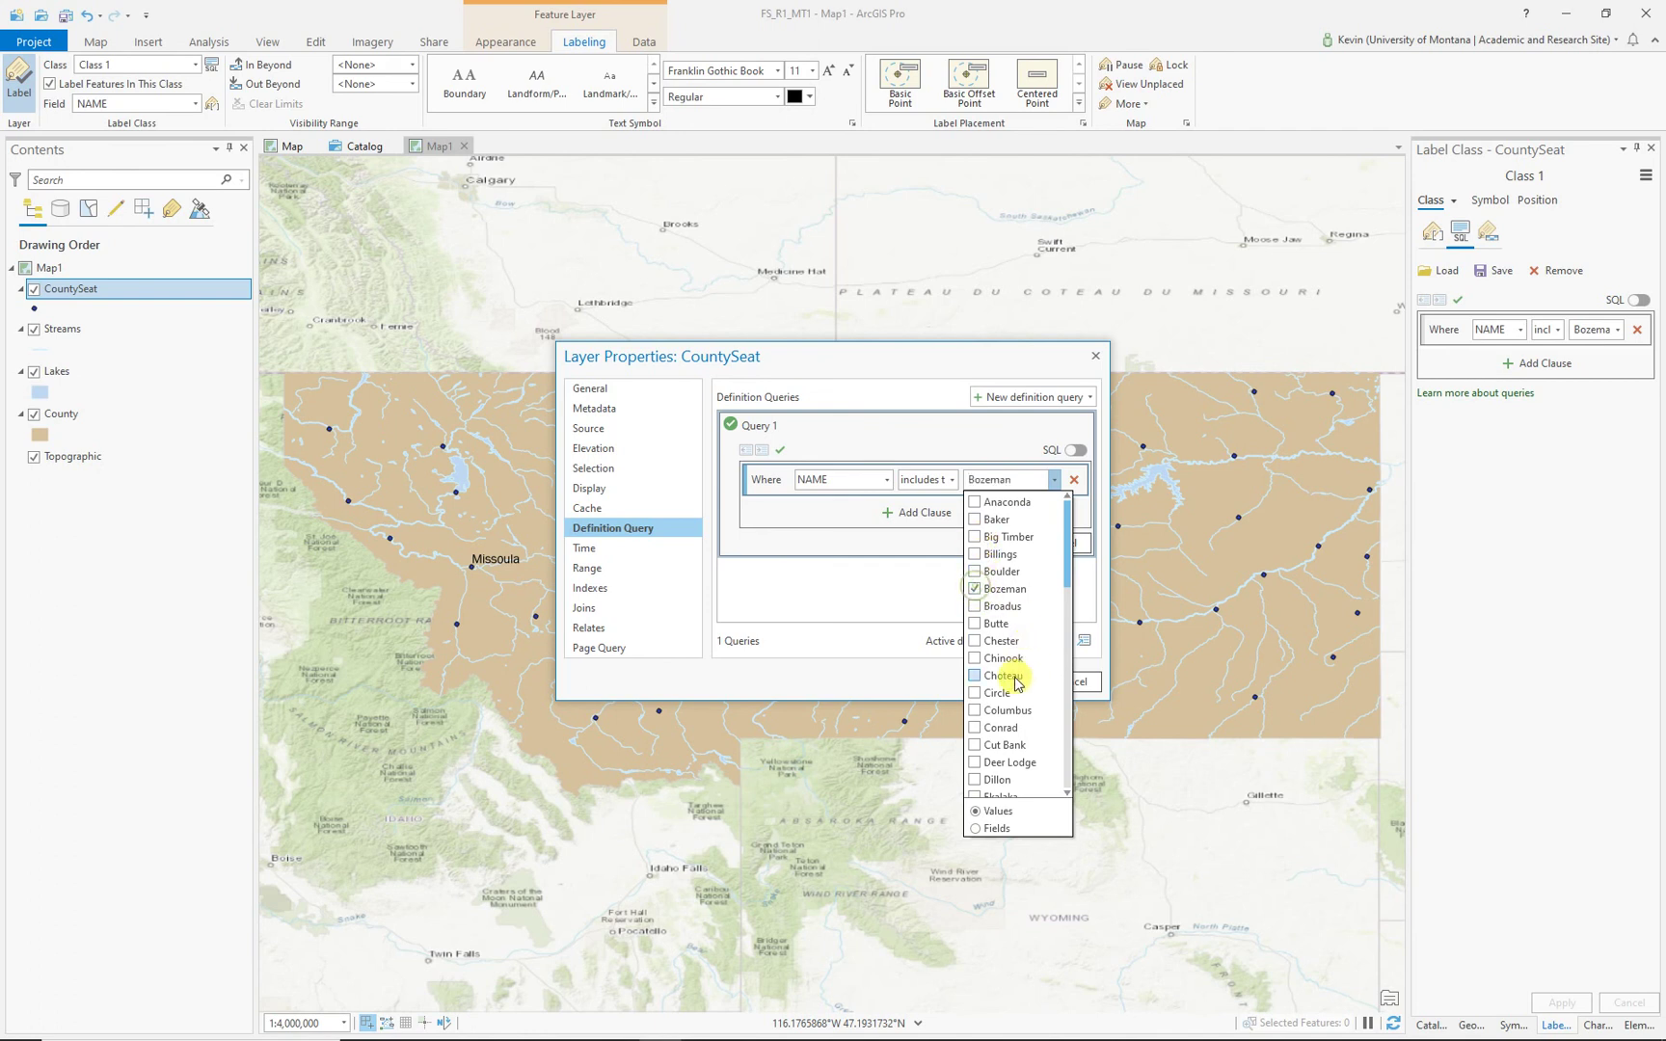
scroll(990, 747, "down", 1)
scroll(991, 747, "down", 2)
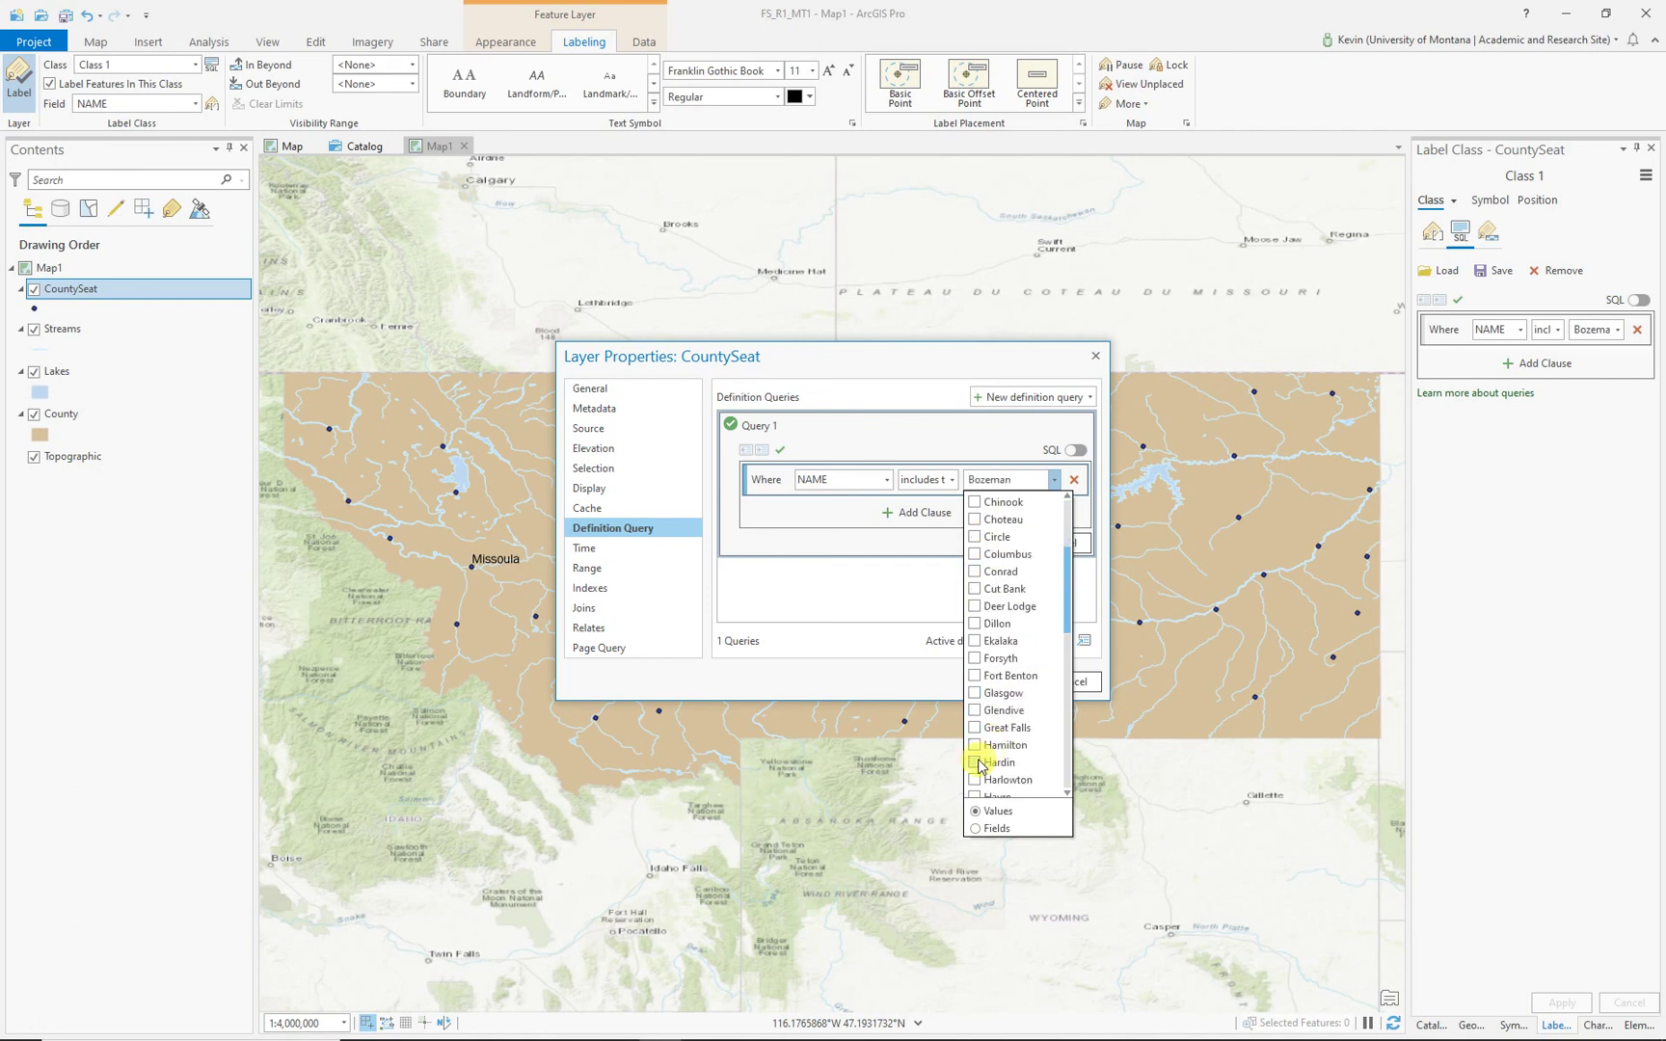
left_click(1009, 728)
scroll(1008, 729, "down", 3)
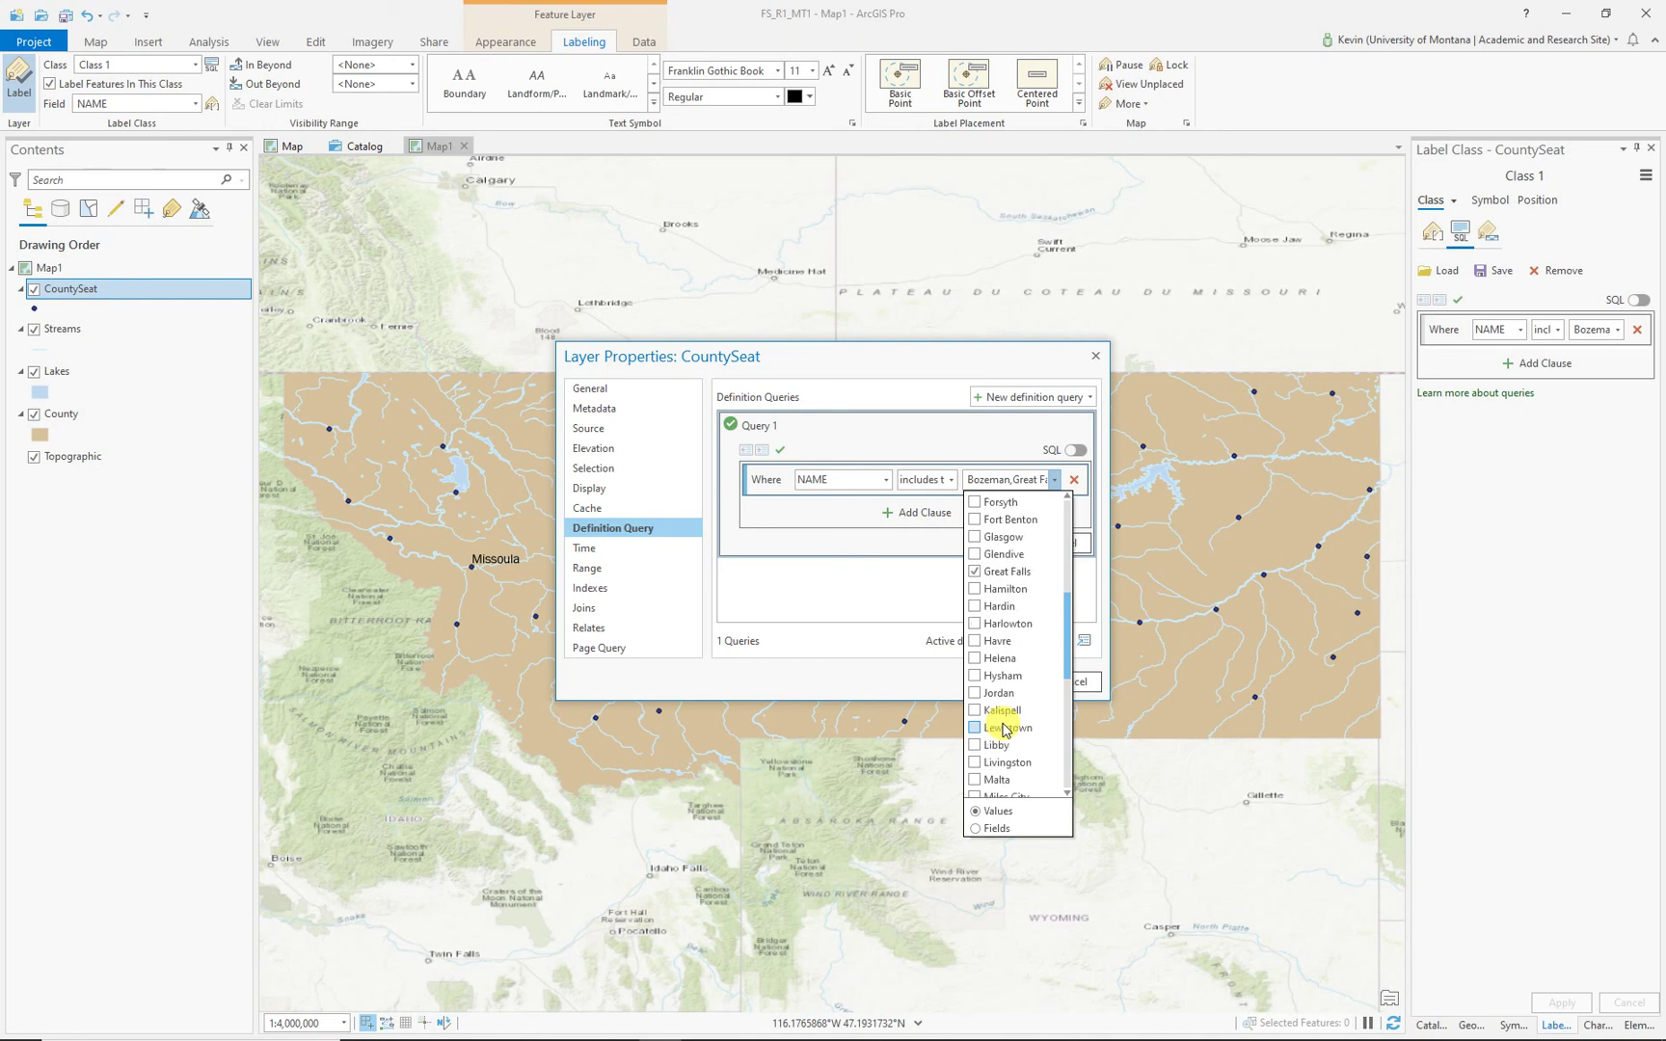
left_click(975, 659)
scroll(997, 728, "down", 1)
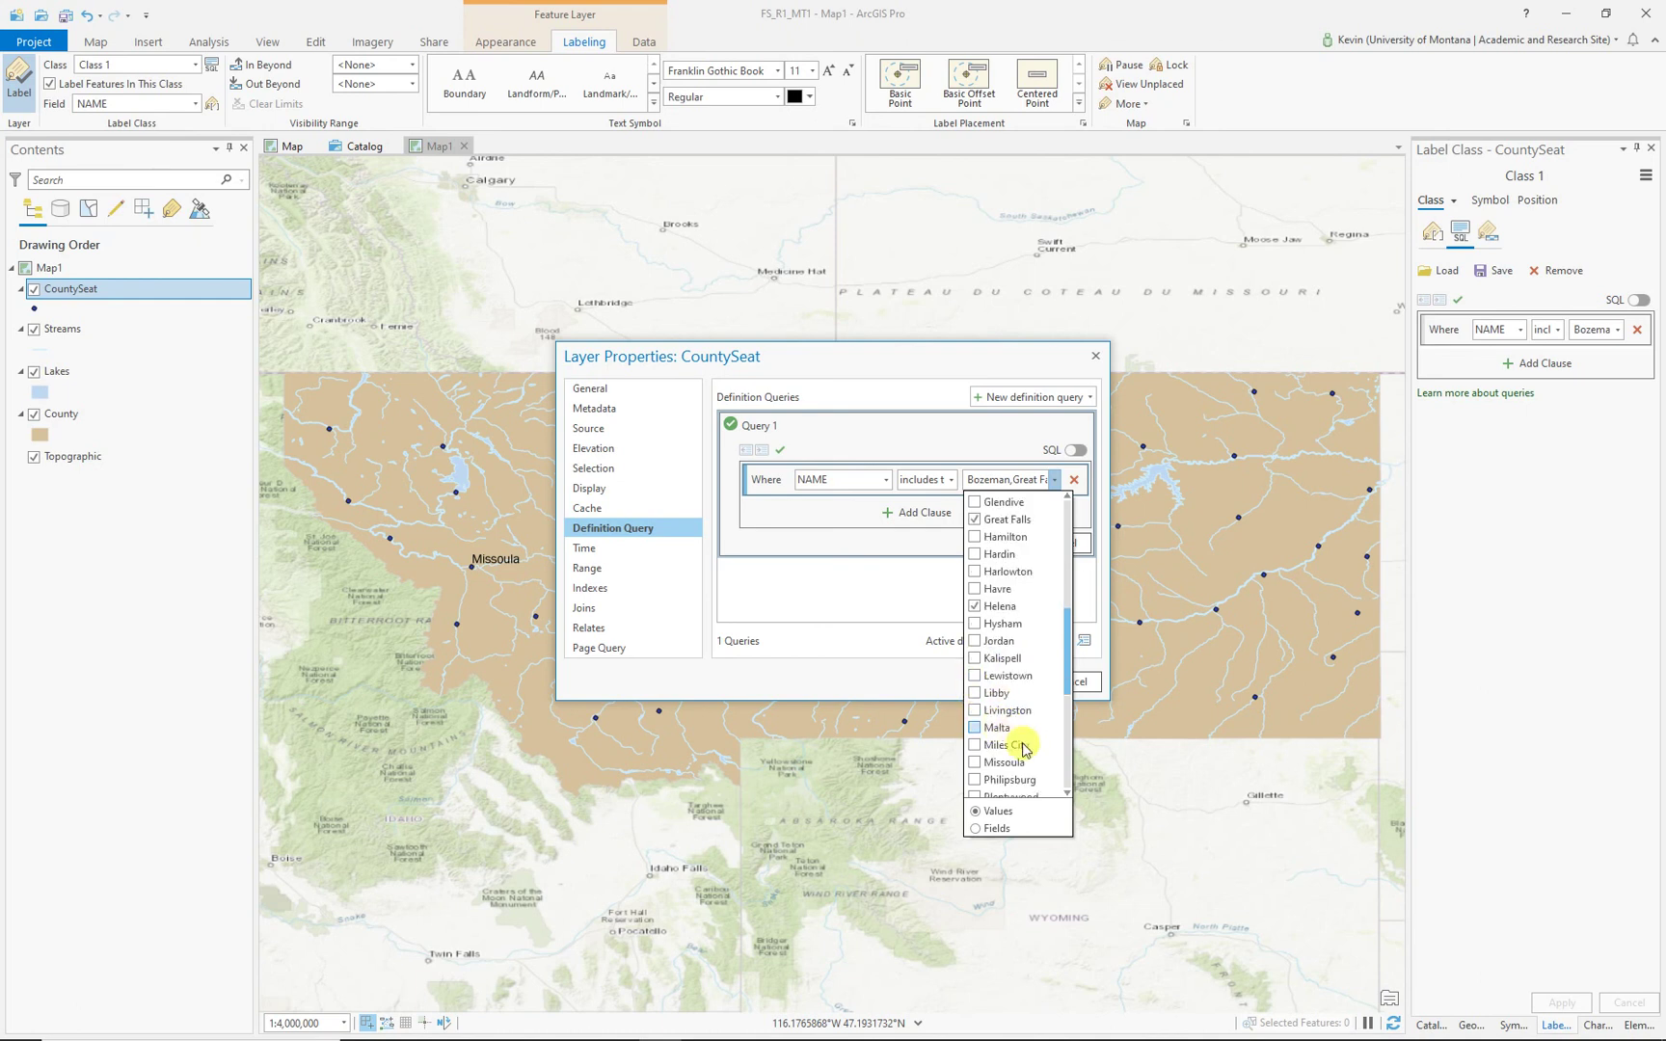
left_click(974, 761)
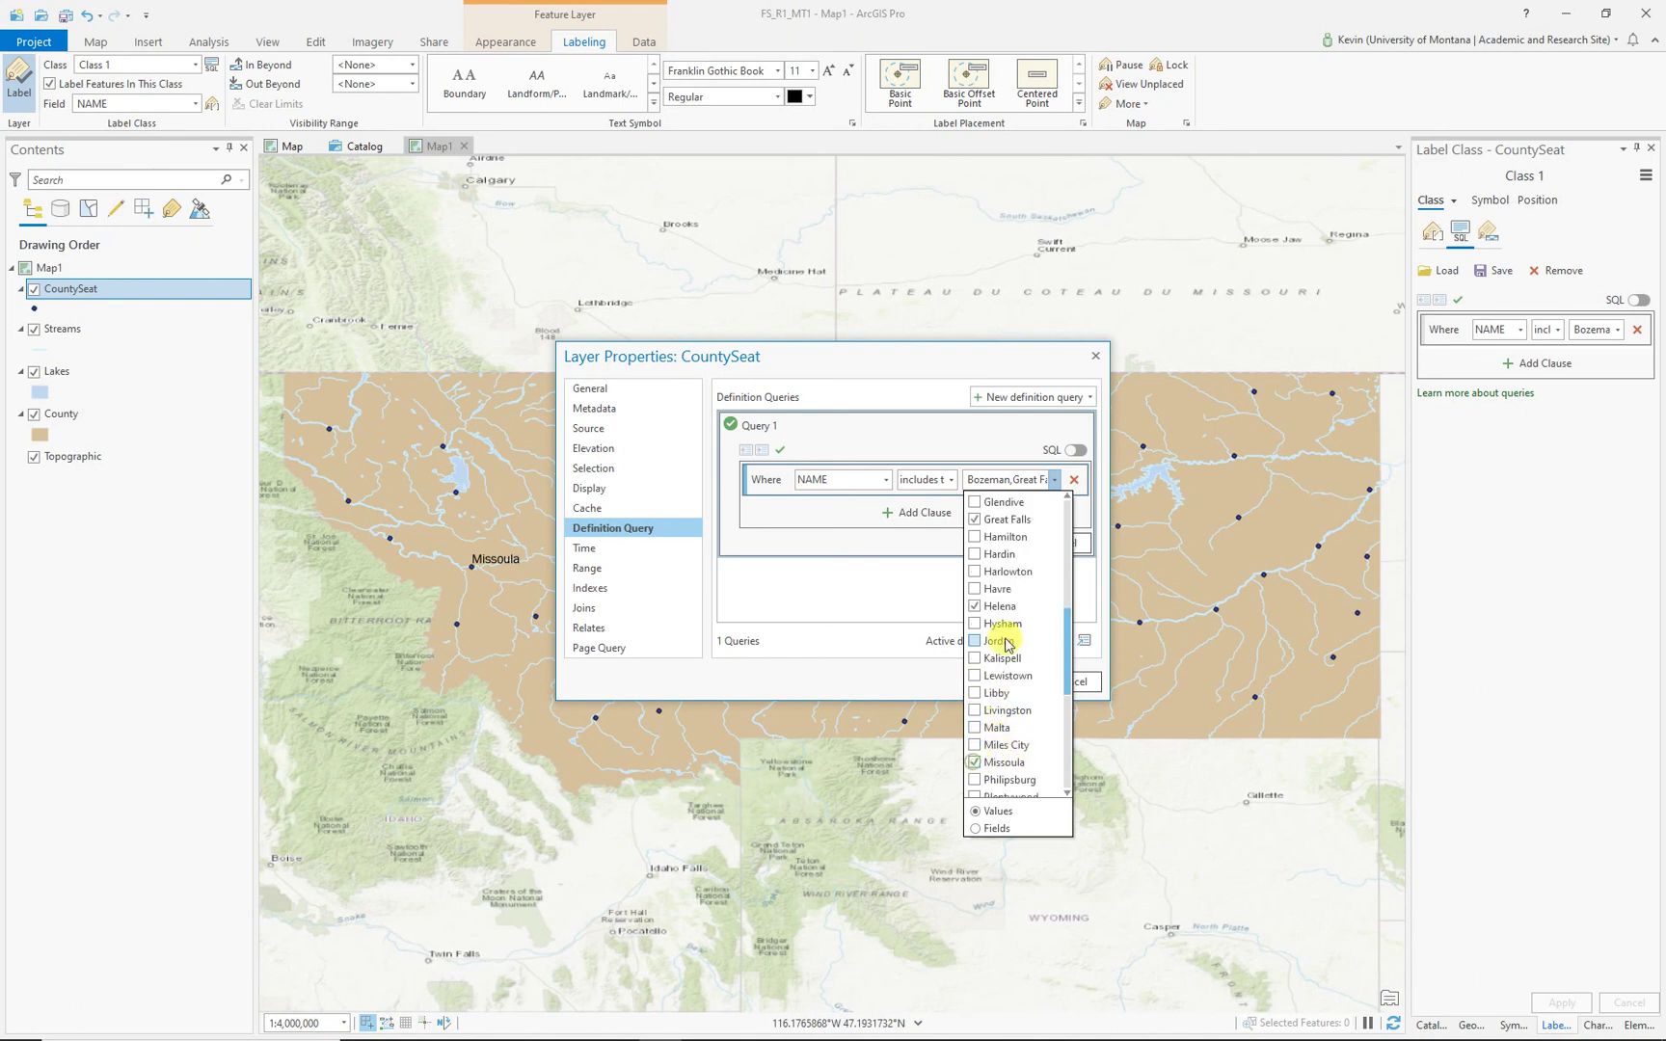
left_click(837, 603)
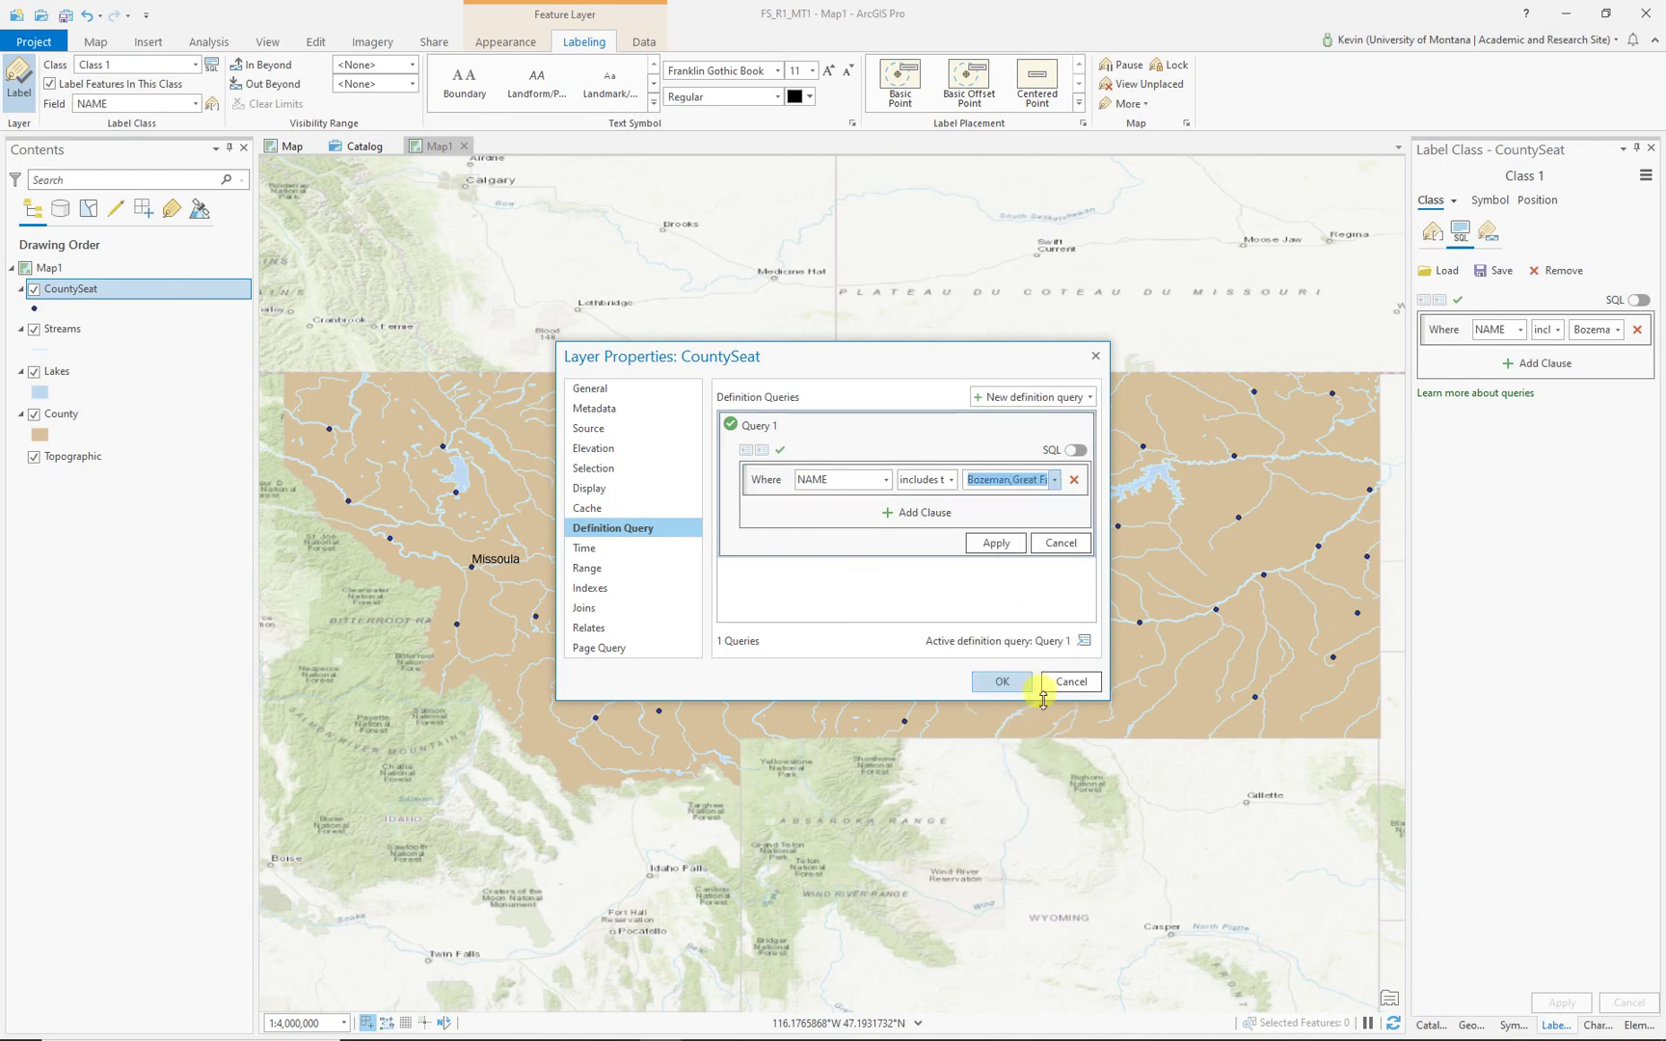
left_click(1007, 681)
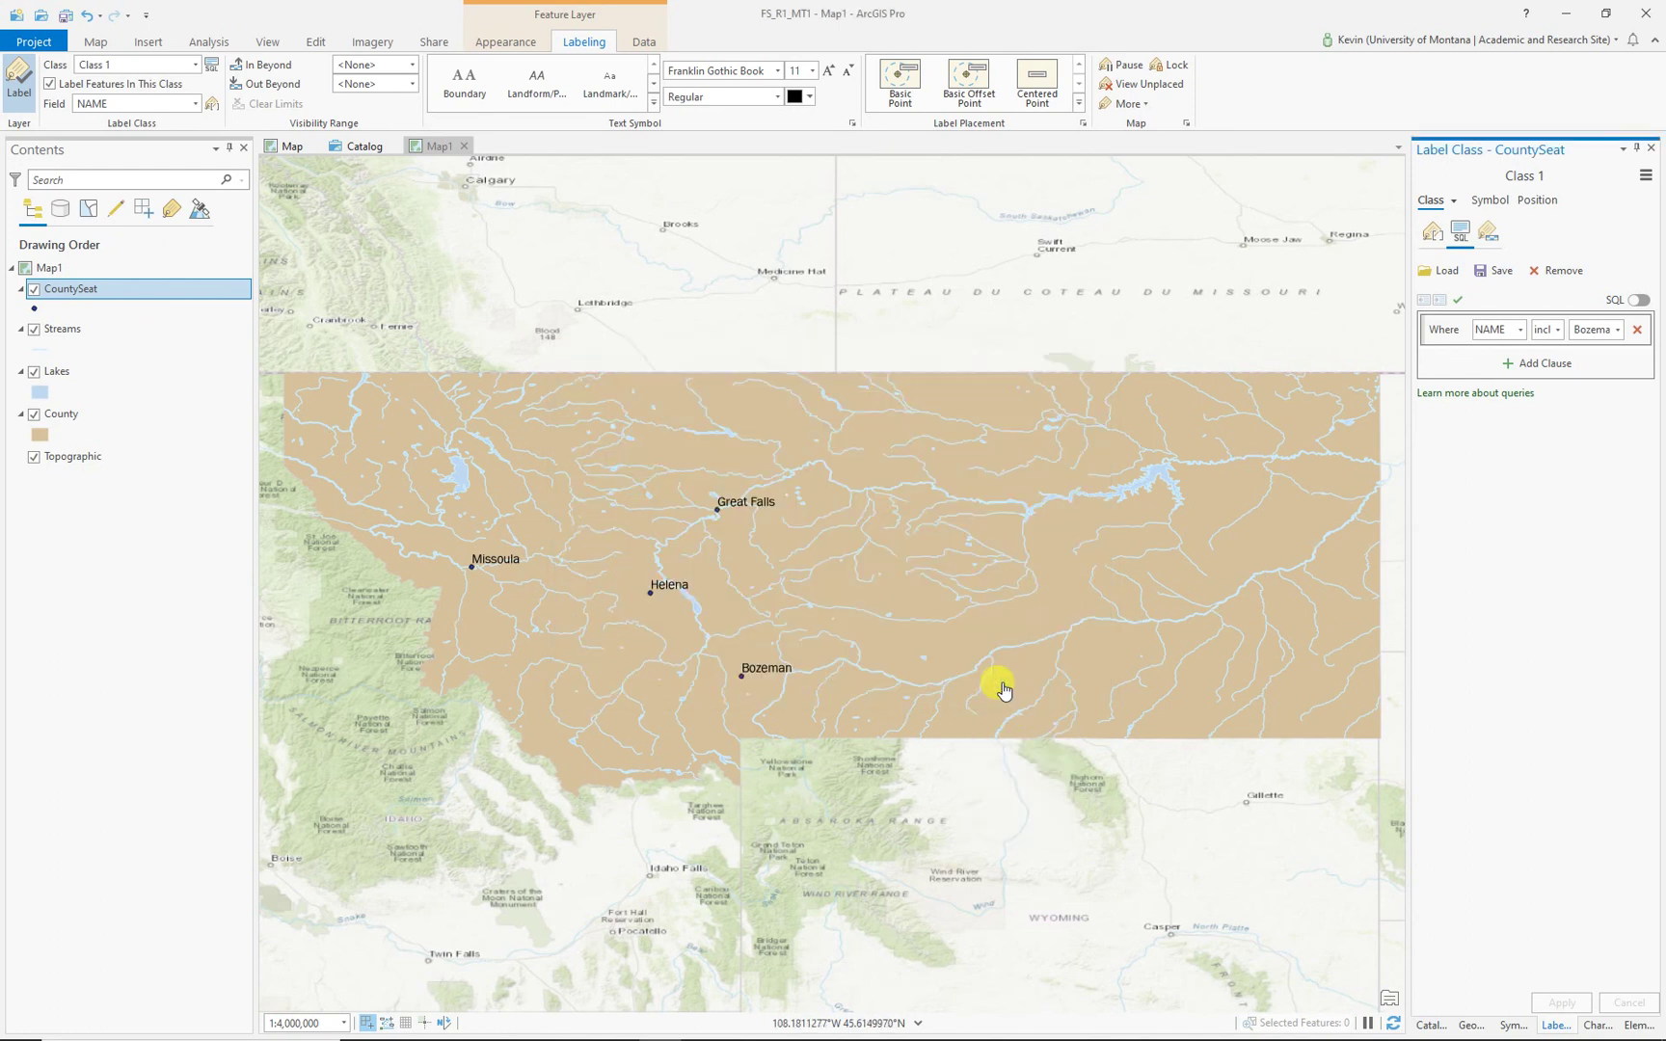
Step: Change the CountySeat symbol to Square 3 with a white fill, apply it, and save the project
left_click(37, 311)
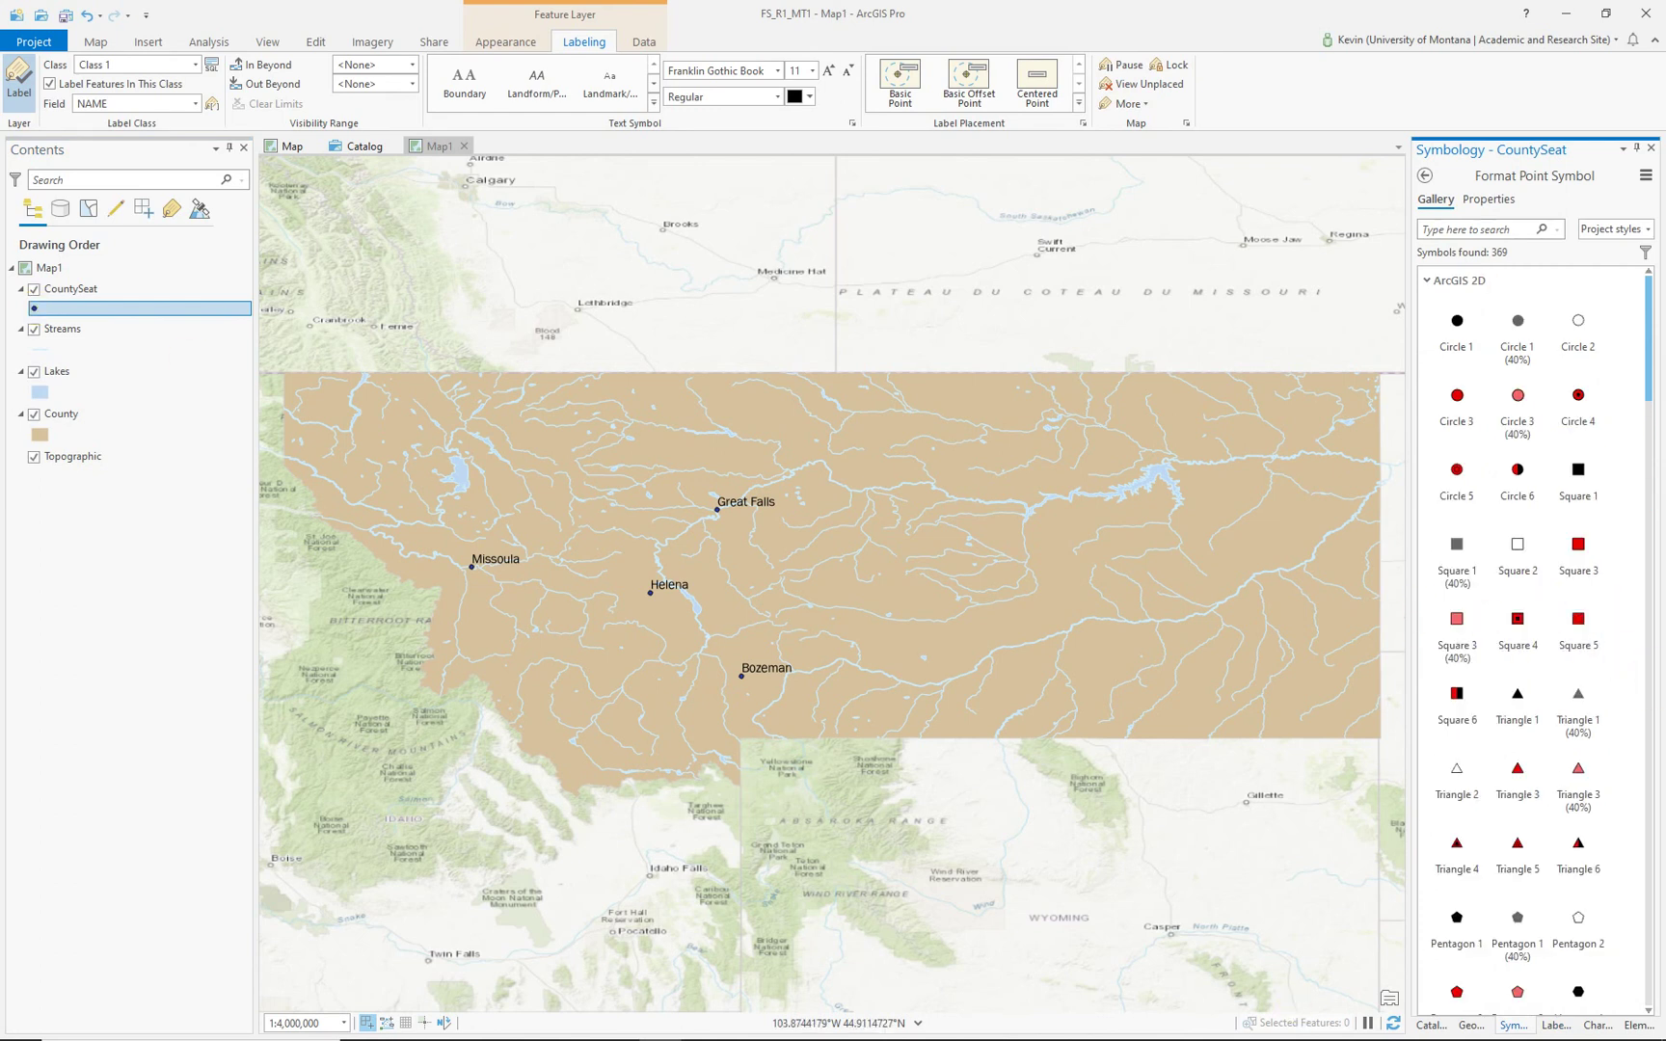
left_click(1599, 576)
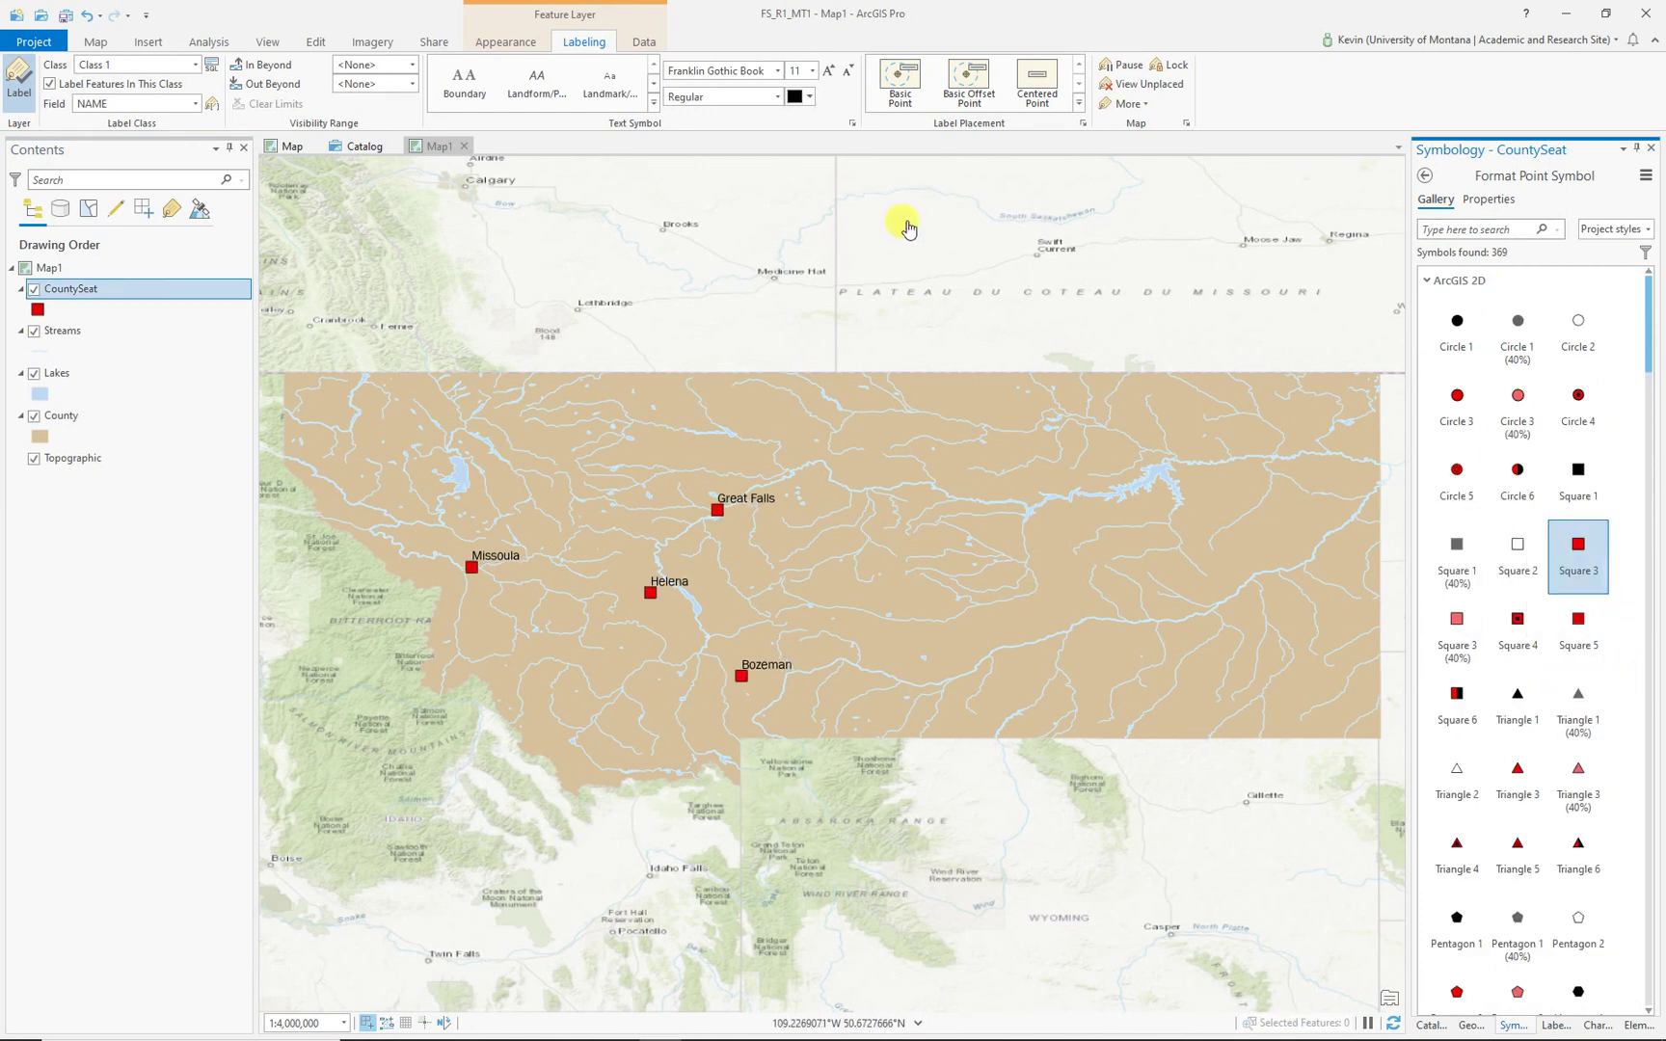
left_click(1487, 199)
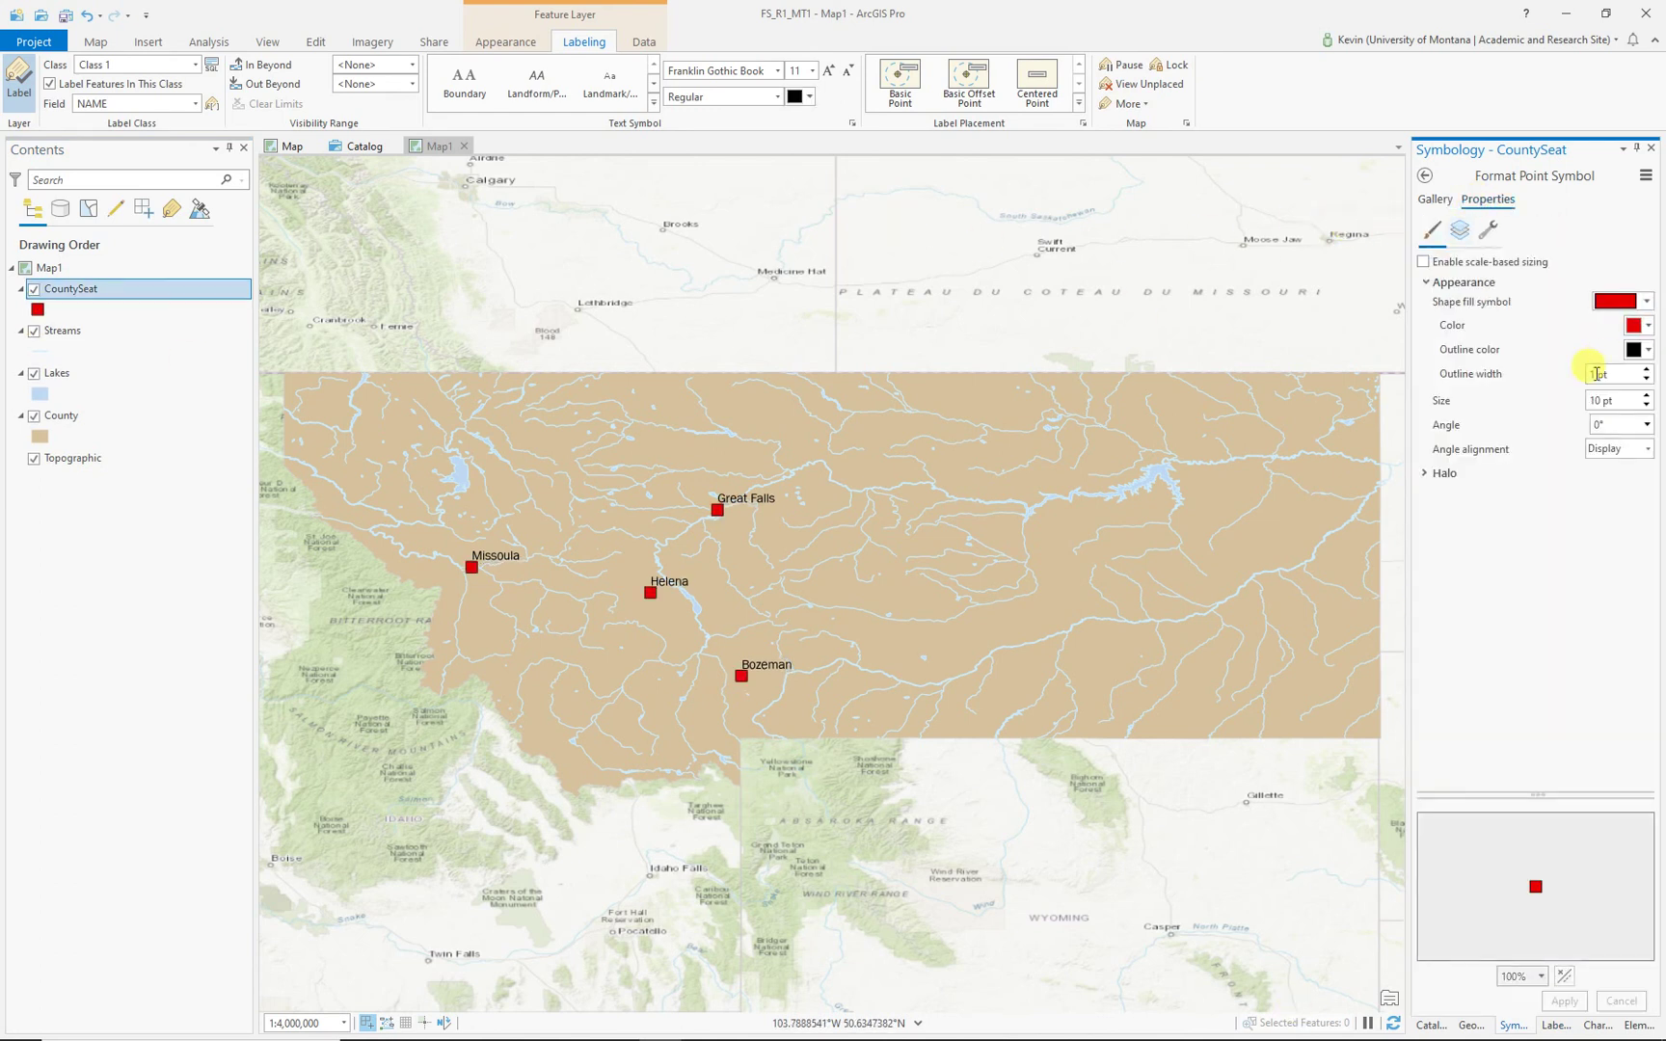
left_click(1639, 328)
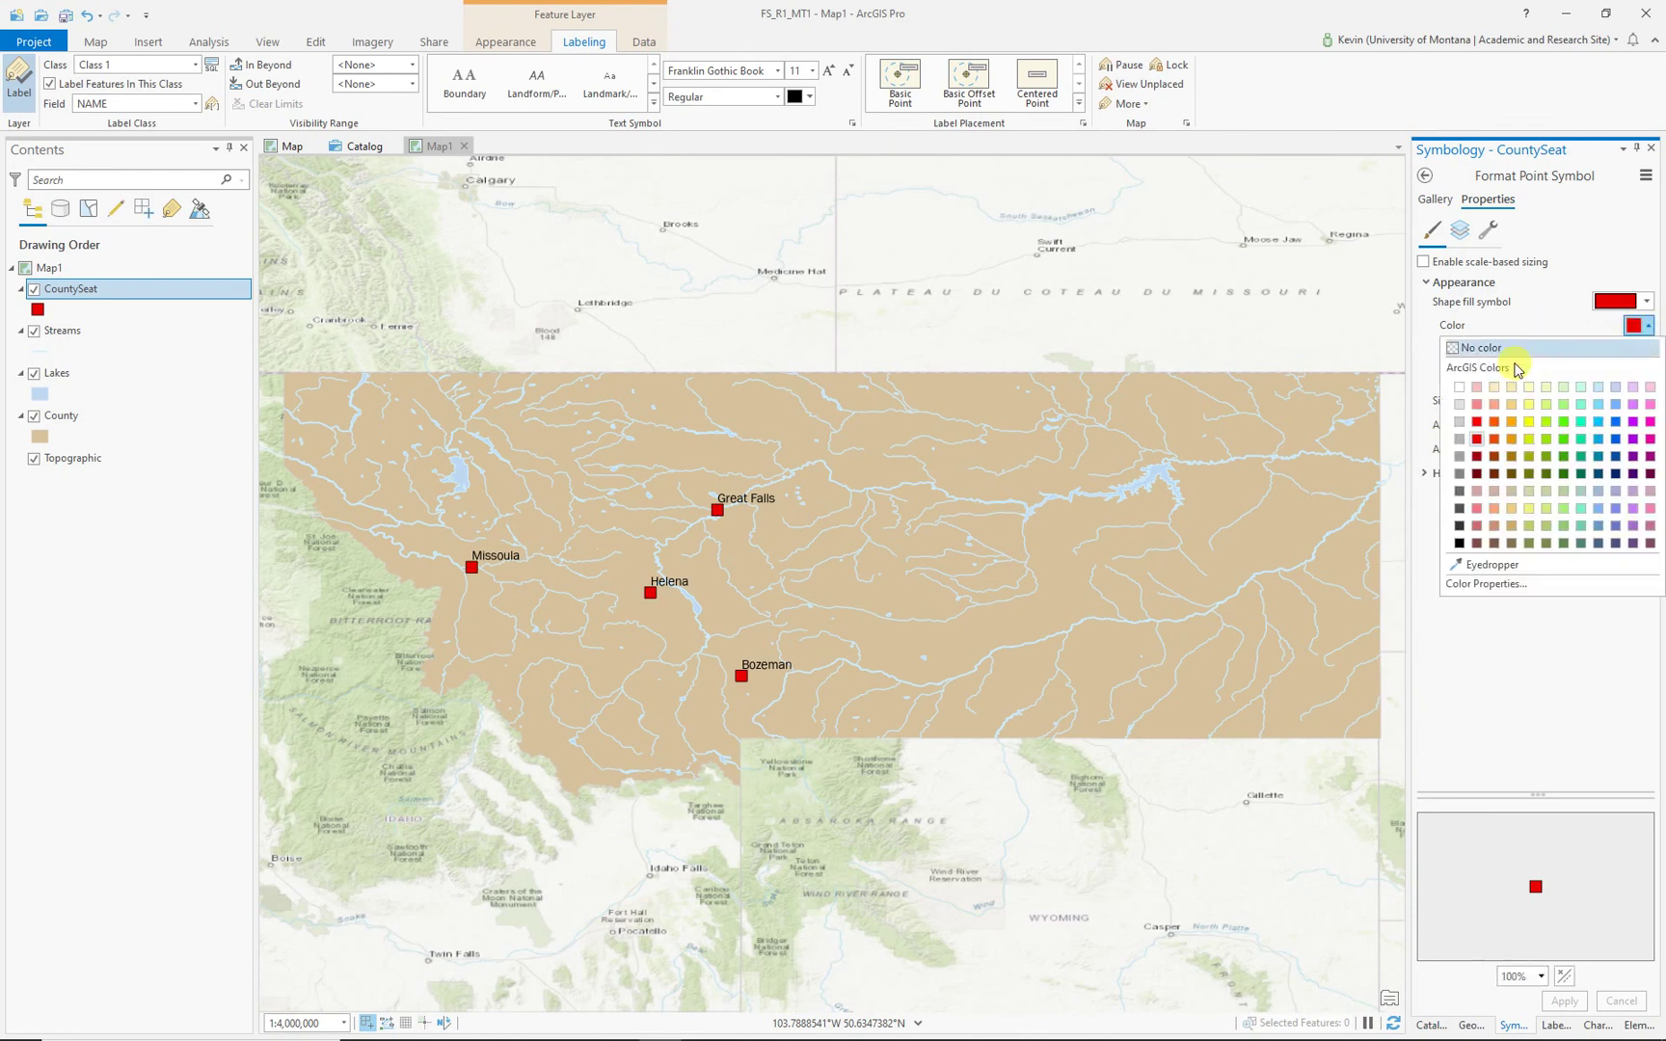
left_click(1461, 386)
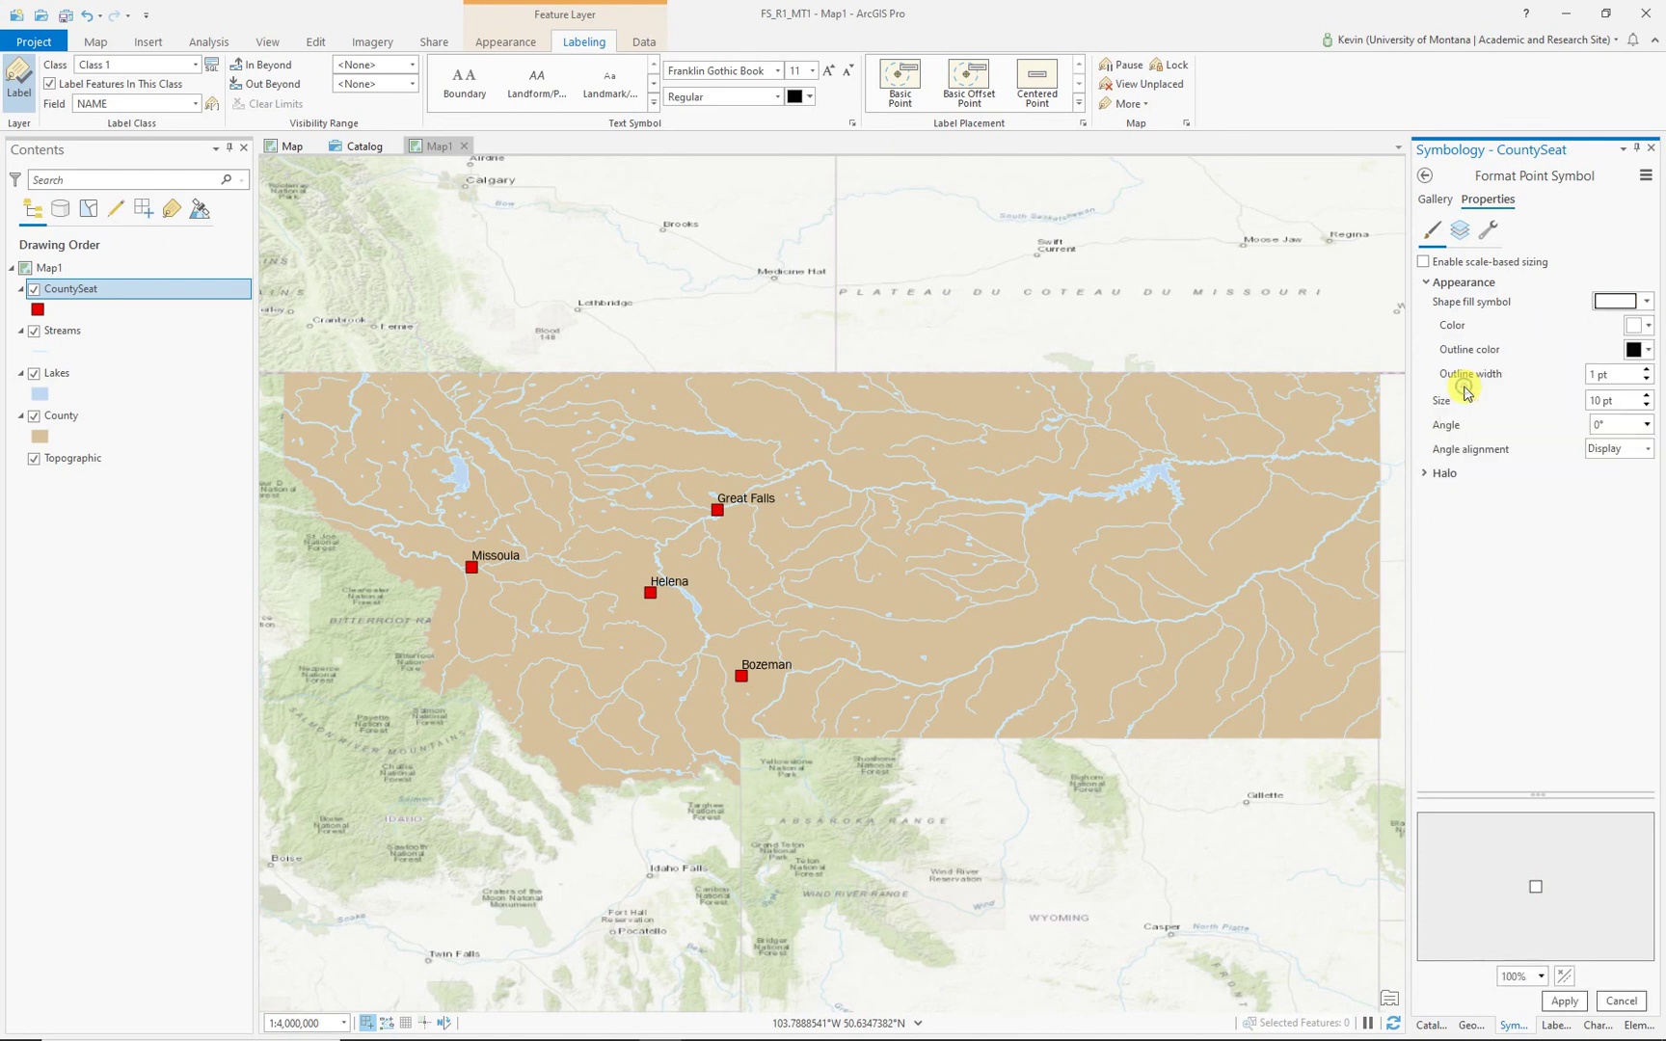
left_click(1562, 1003)
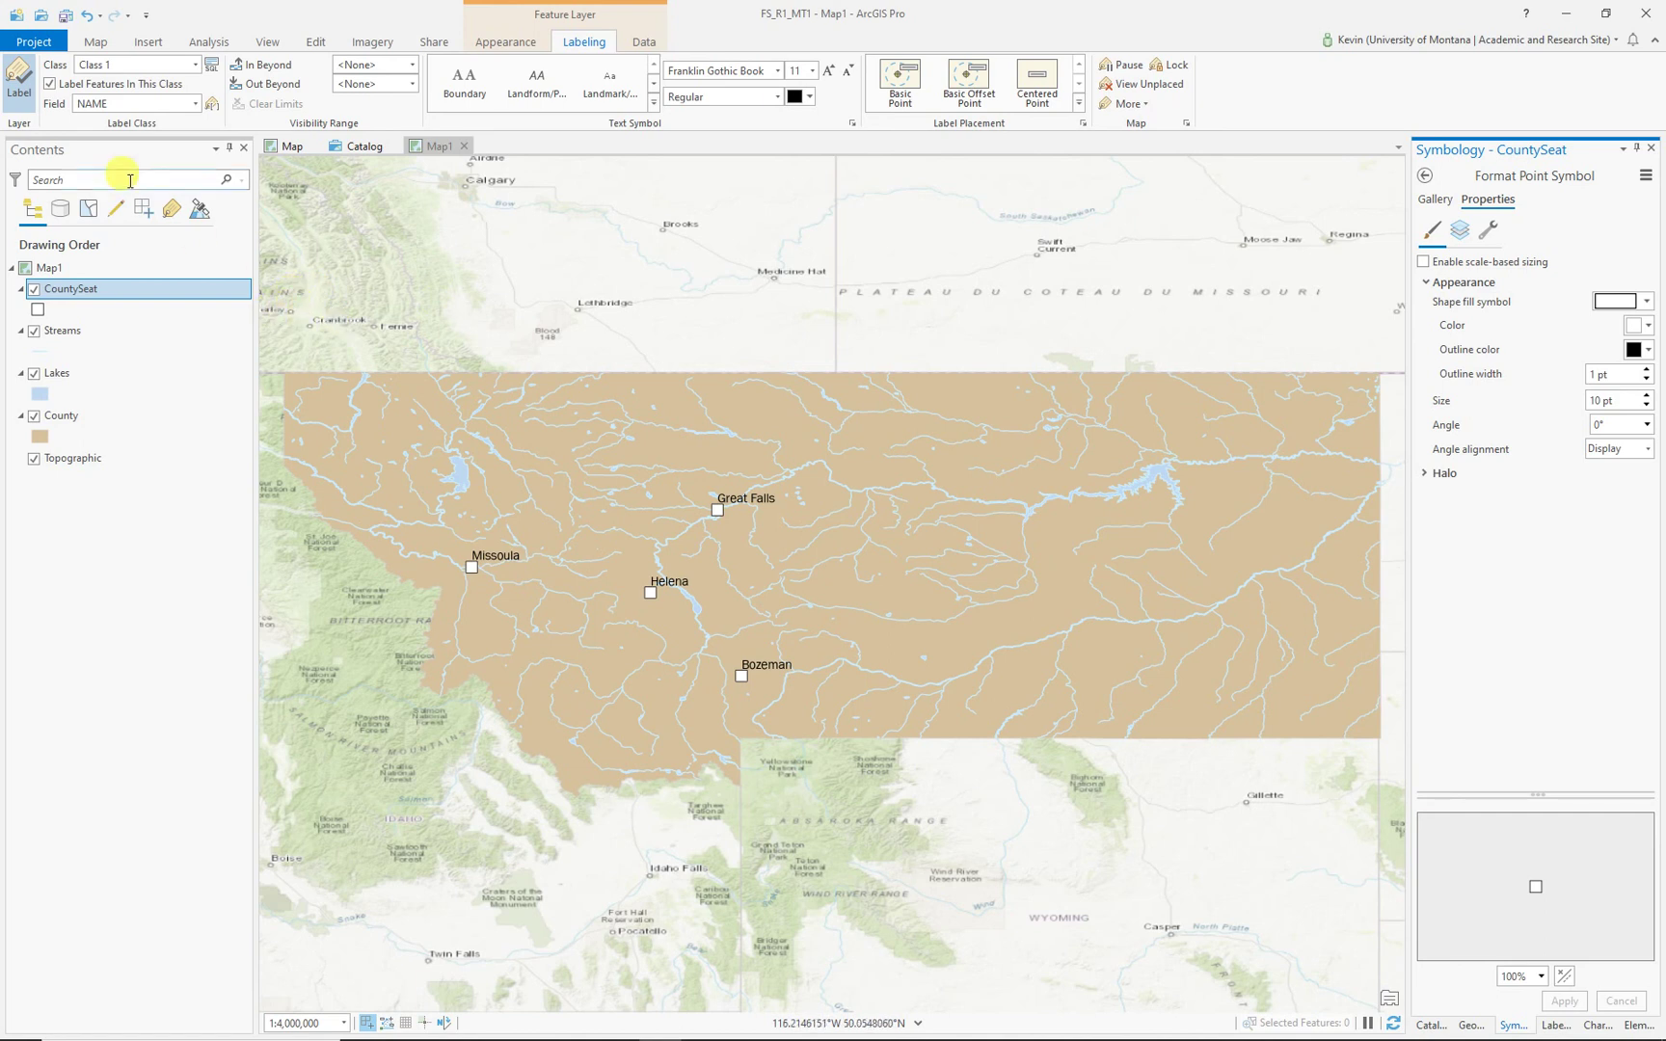
left_click(66, 17)
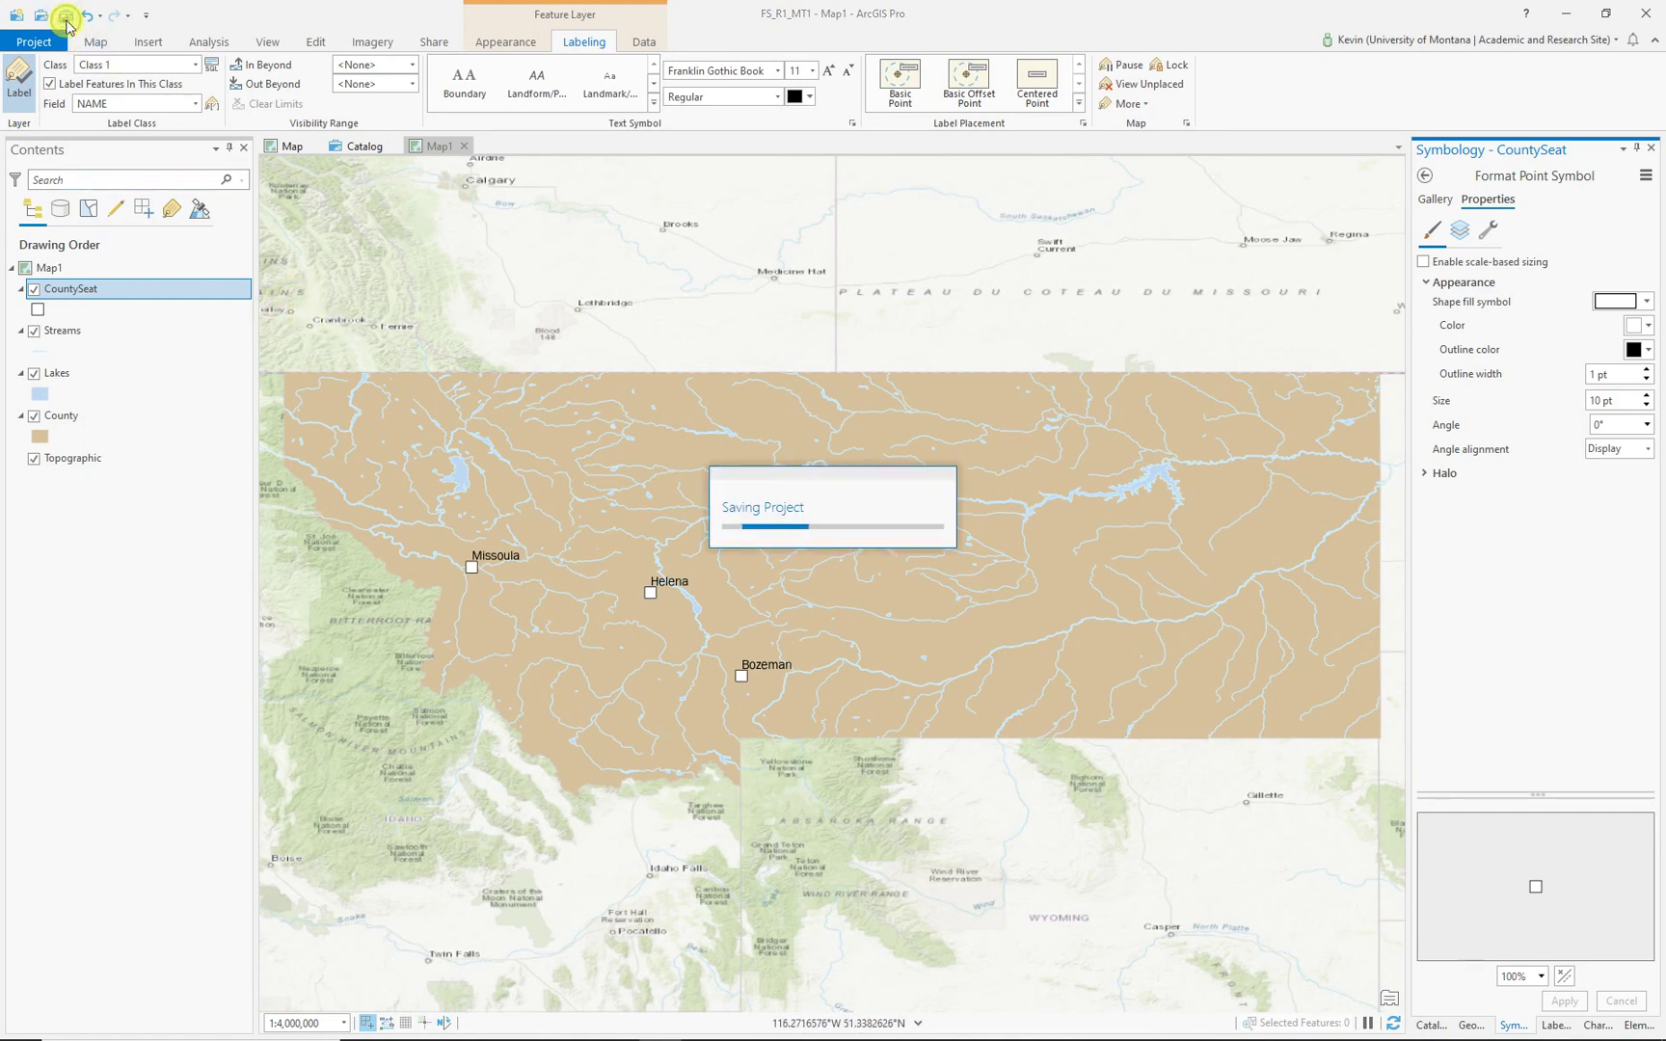